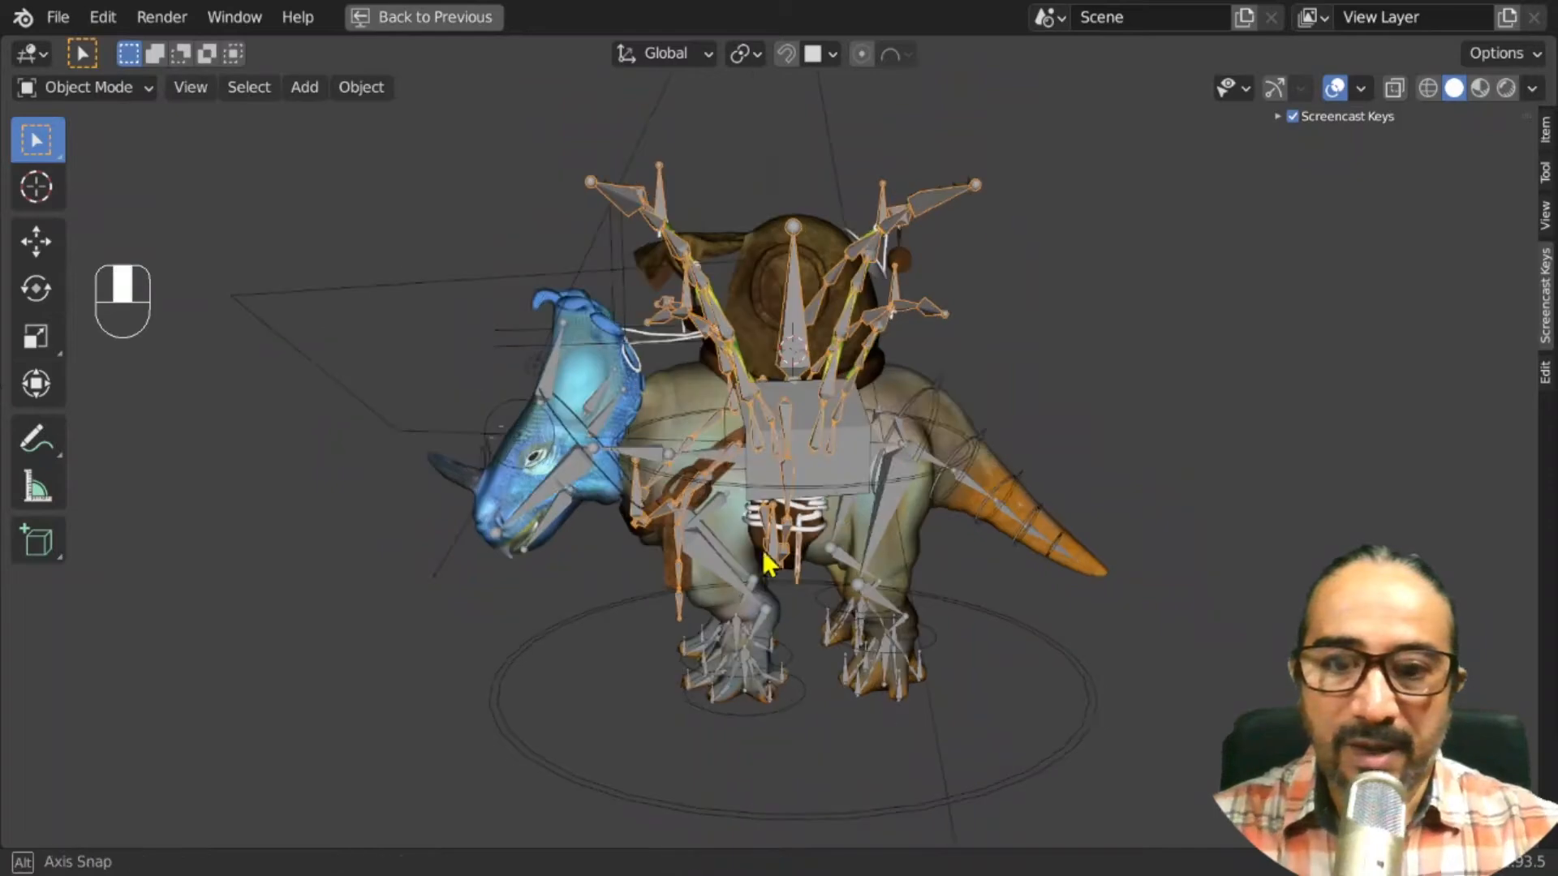
# Examine the rigged dinosaur and the armature of its harness from several angles
pyautogui.click(850, 489)
pyautogui.moveTo(850, 488); pyautogui.dragTo(831, 566, button='middle')
pyautogui.click(811, 318)
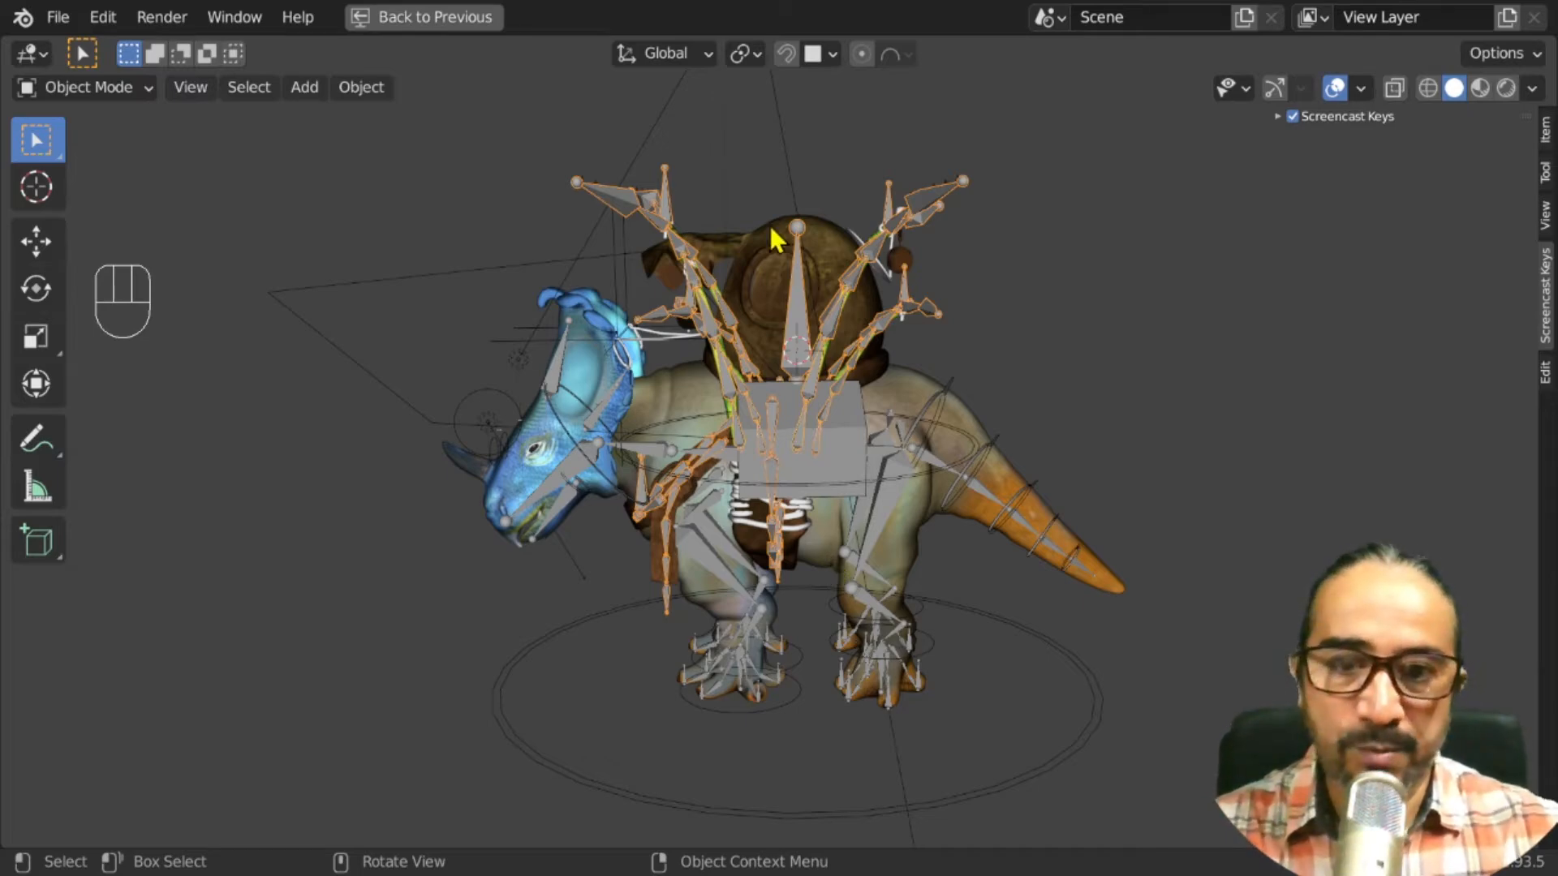
pyautogui.moveTo(663, 566); pyautogui.dragTo(779, 477, button='middle')
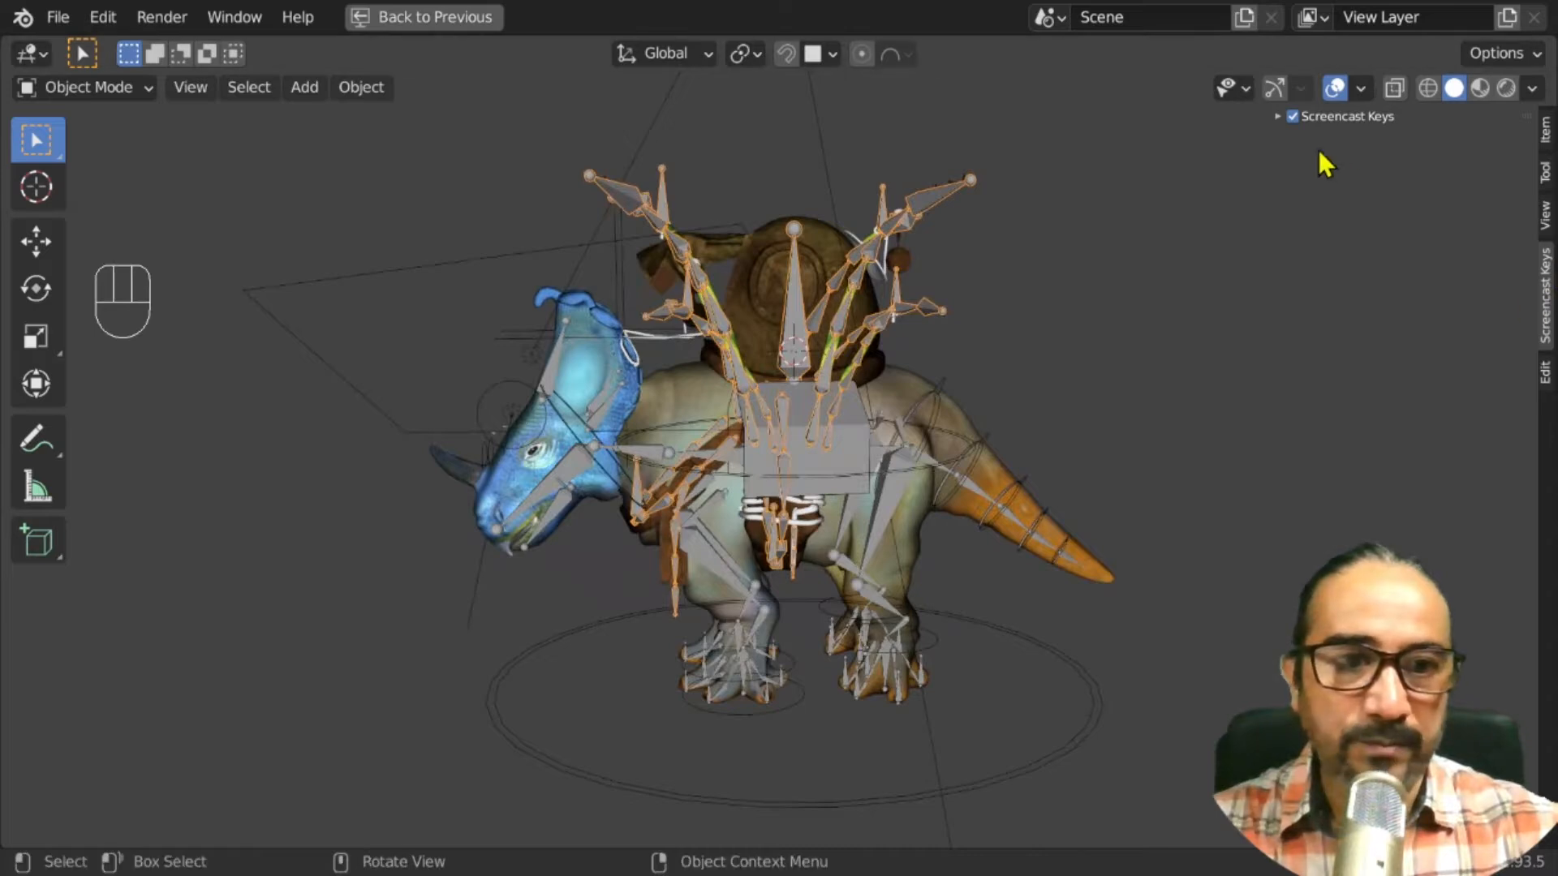
pyautogui.scroll(2, 896, 400)
pyautogui.moveTo(855, 417); pyautogui.dragTo(643, 411, button='middle')
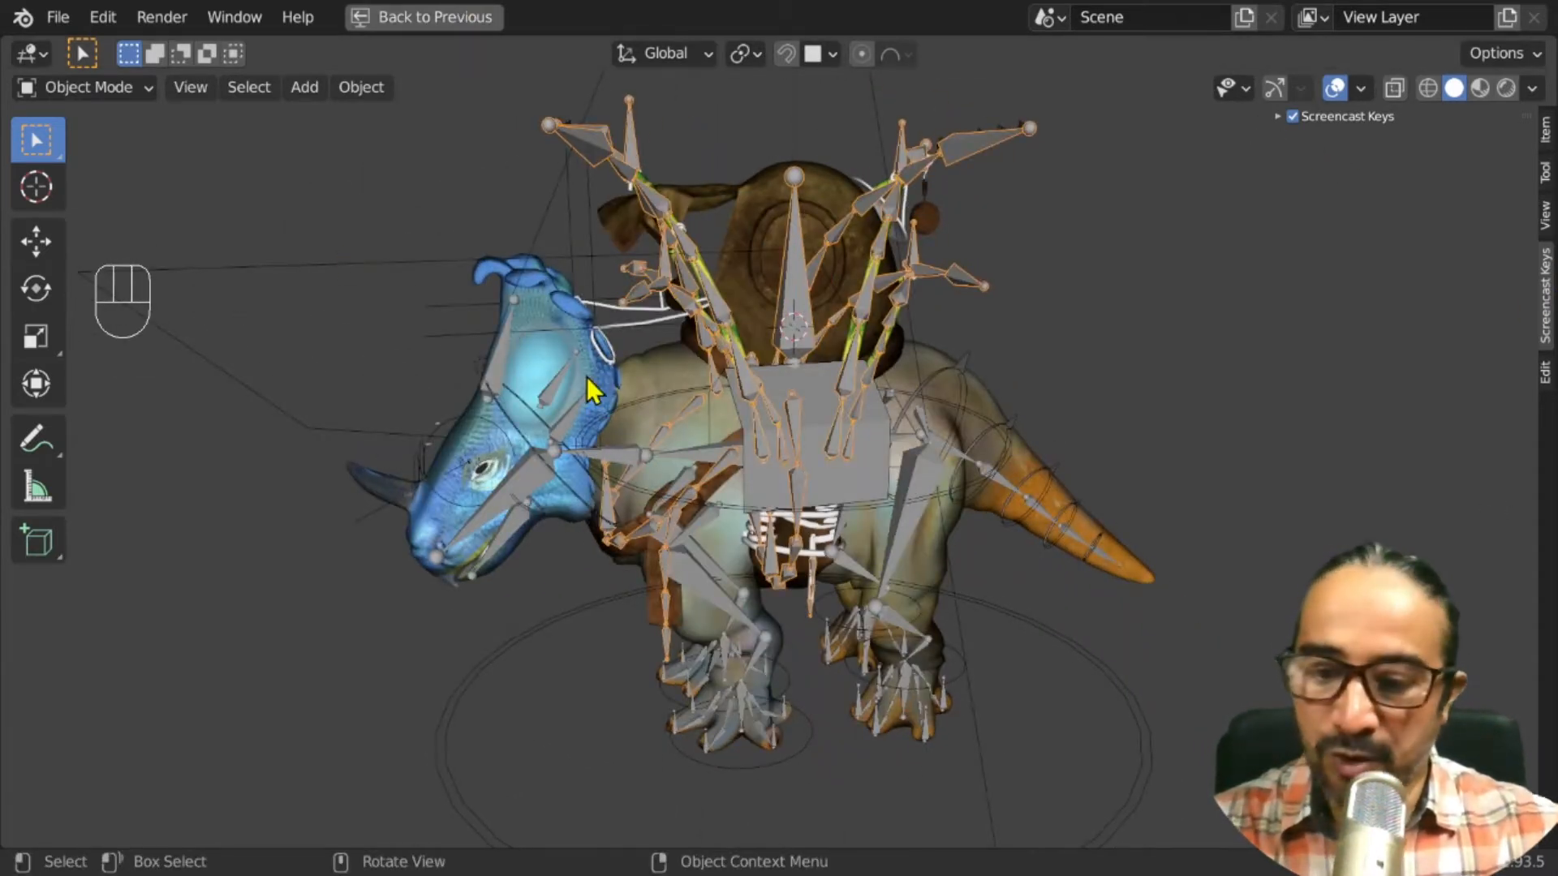
# Save the current scene file
pyautogui.press('ctrl')
pyautogui.moveTo(835, 512); pyautogui.dragTo(916, 588, button='middle')
pyautogui.hotkey('ctrl', 's')
pyautogui.scroll(-1, 916, 607)
pyautogui.scroll(2, 827, 511)
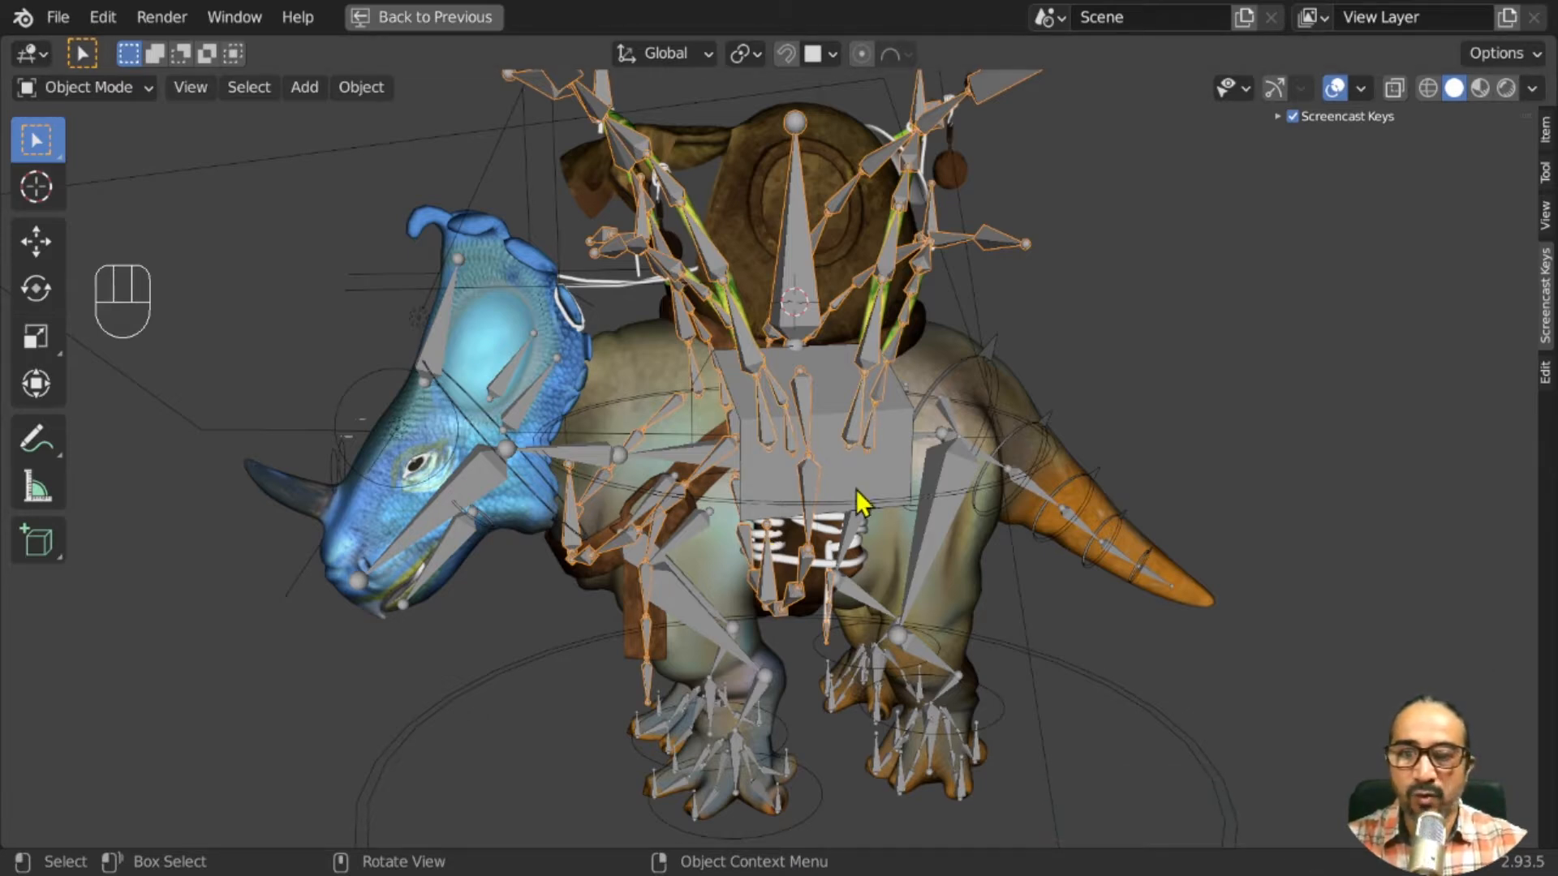
# Hide the viewport overlays and examine the dinosaur's body, straps and rope bindings without the bones
pyautogui.moveTo(856, 490); pyautogui.dragTo(884, 452, button='middle')
pyautogui.moveTo(719, 497); pyautogui.dragTo(772, 591, button='middle')
pyautogui.scroll(3, 815, 620)
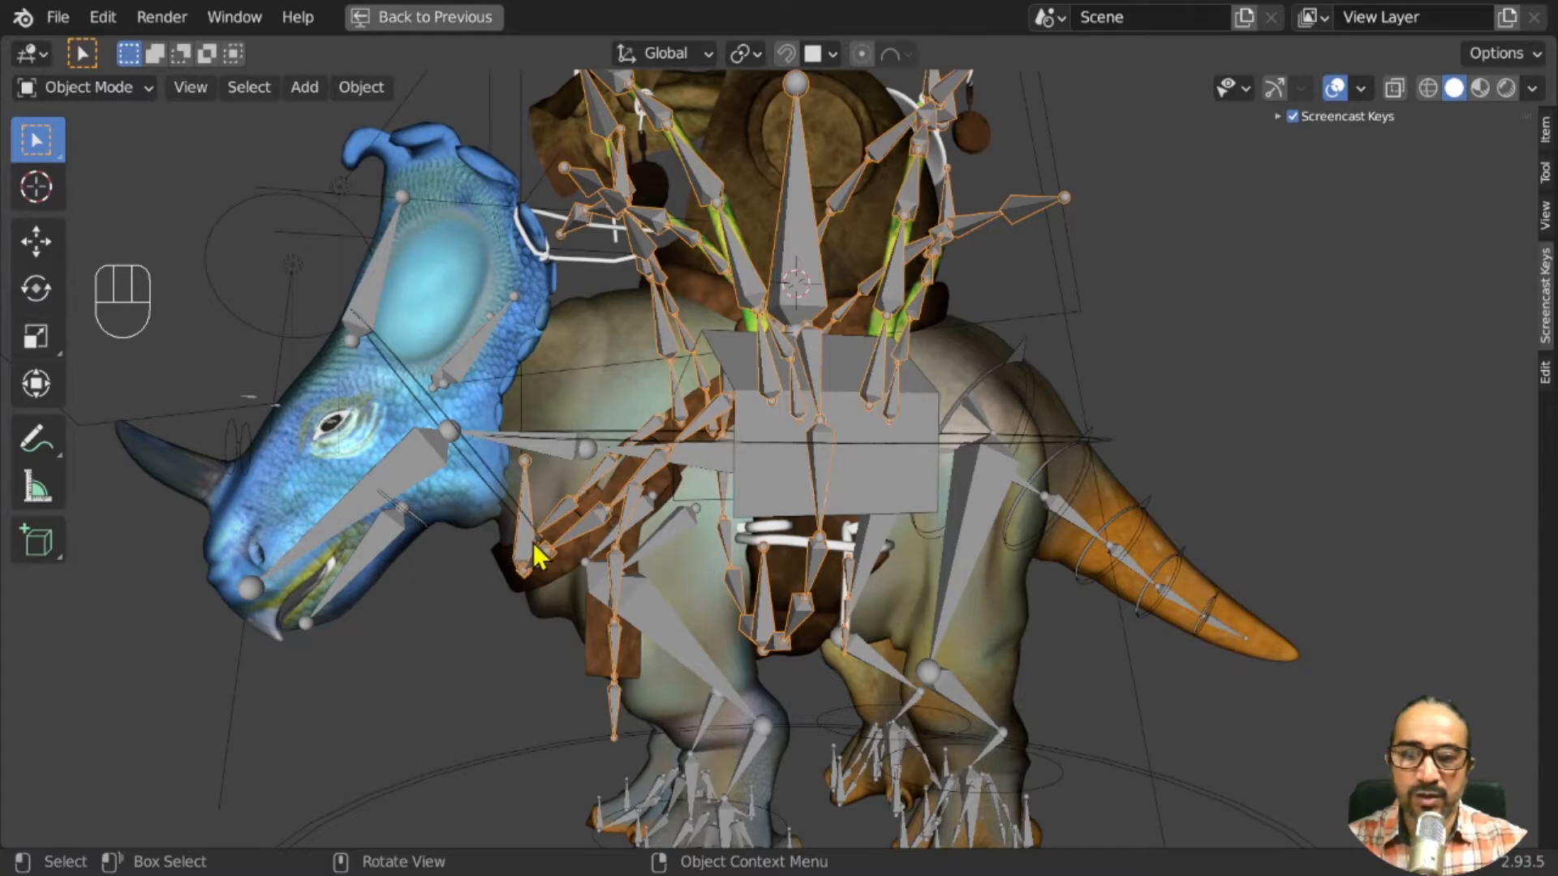
pyautogui.moveTo(535, 555); pyautogui.dragTo(601, 619, button='middle')
pyautogui.moveTo(738, 649); pyautogui.dragTo(698, 539, button='middle')
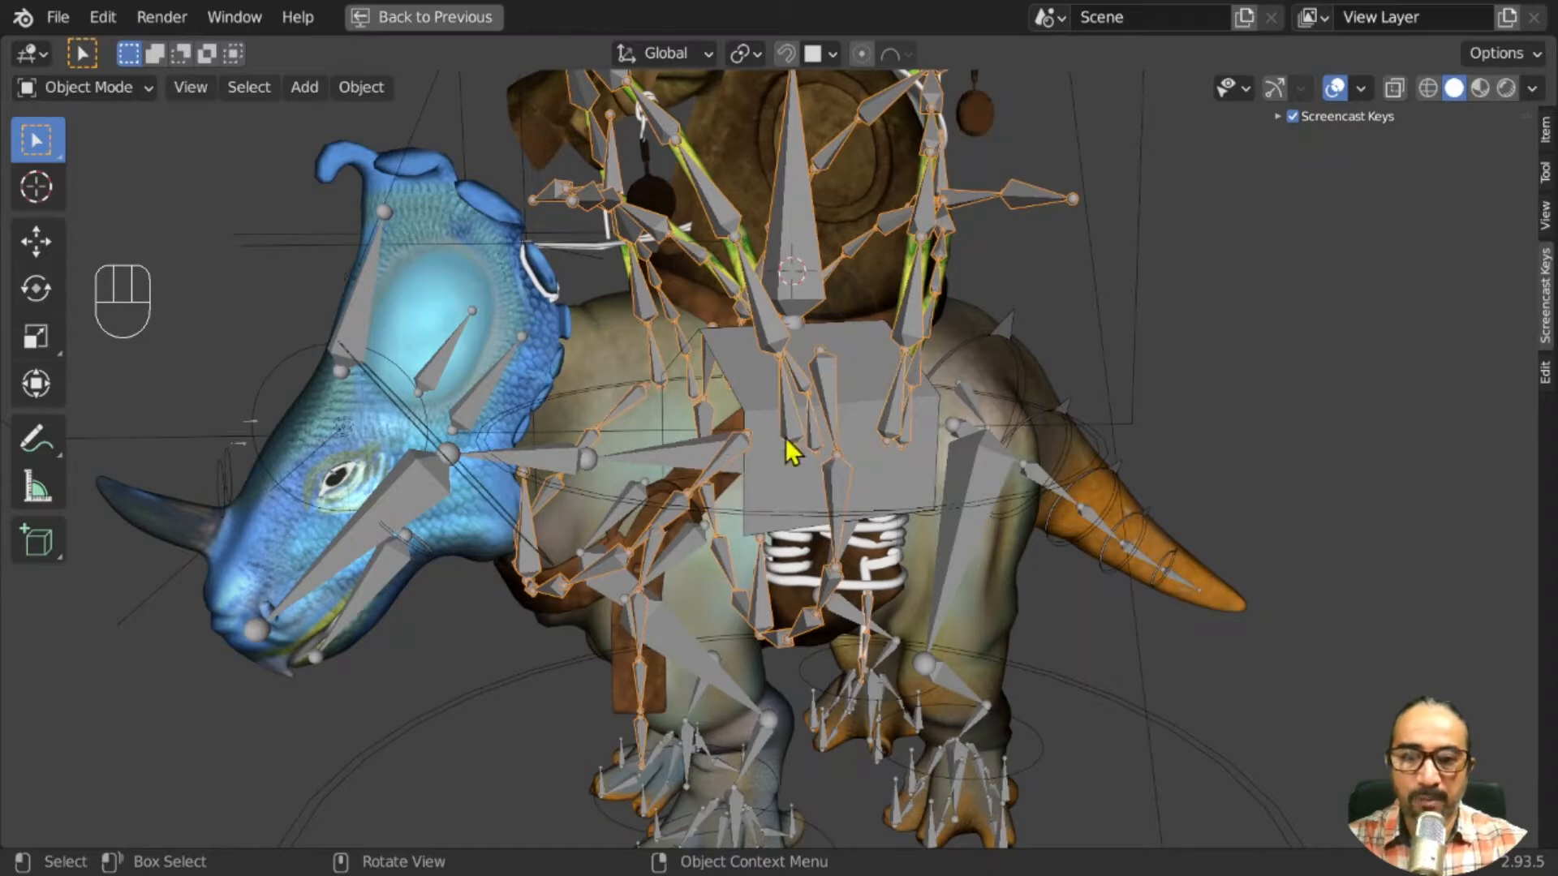
pyautogui.click(1335, 88)
pyautogui.moveTo(946, 782); pyautogui.dragTo(803, 658, button='middle')
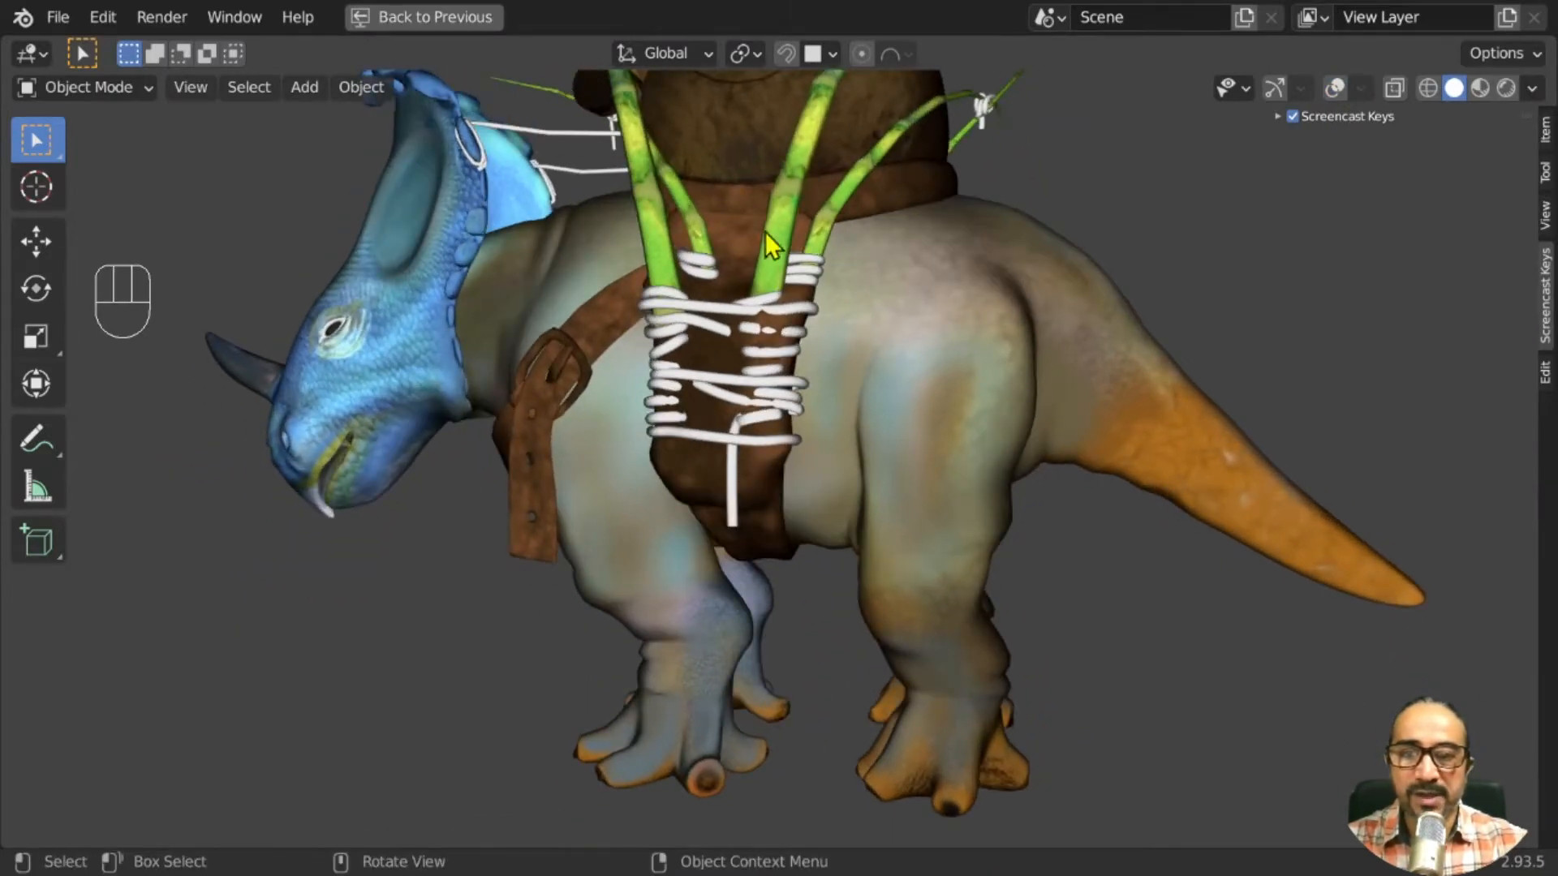
pyautogui.moveTo(771, 243); pyautogui.dragTo(548, 286, button='middle')
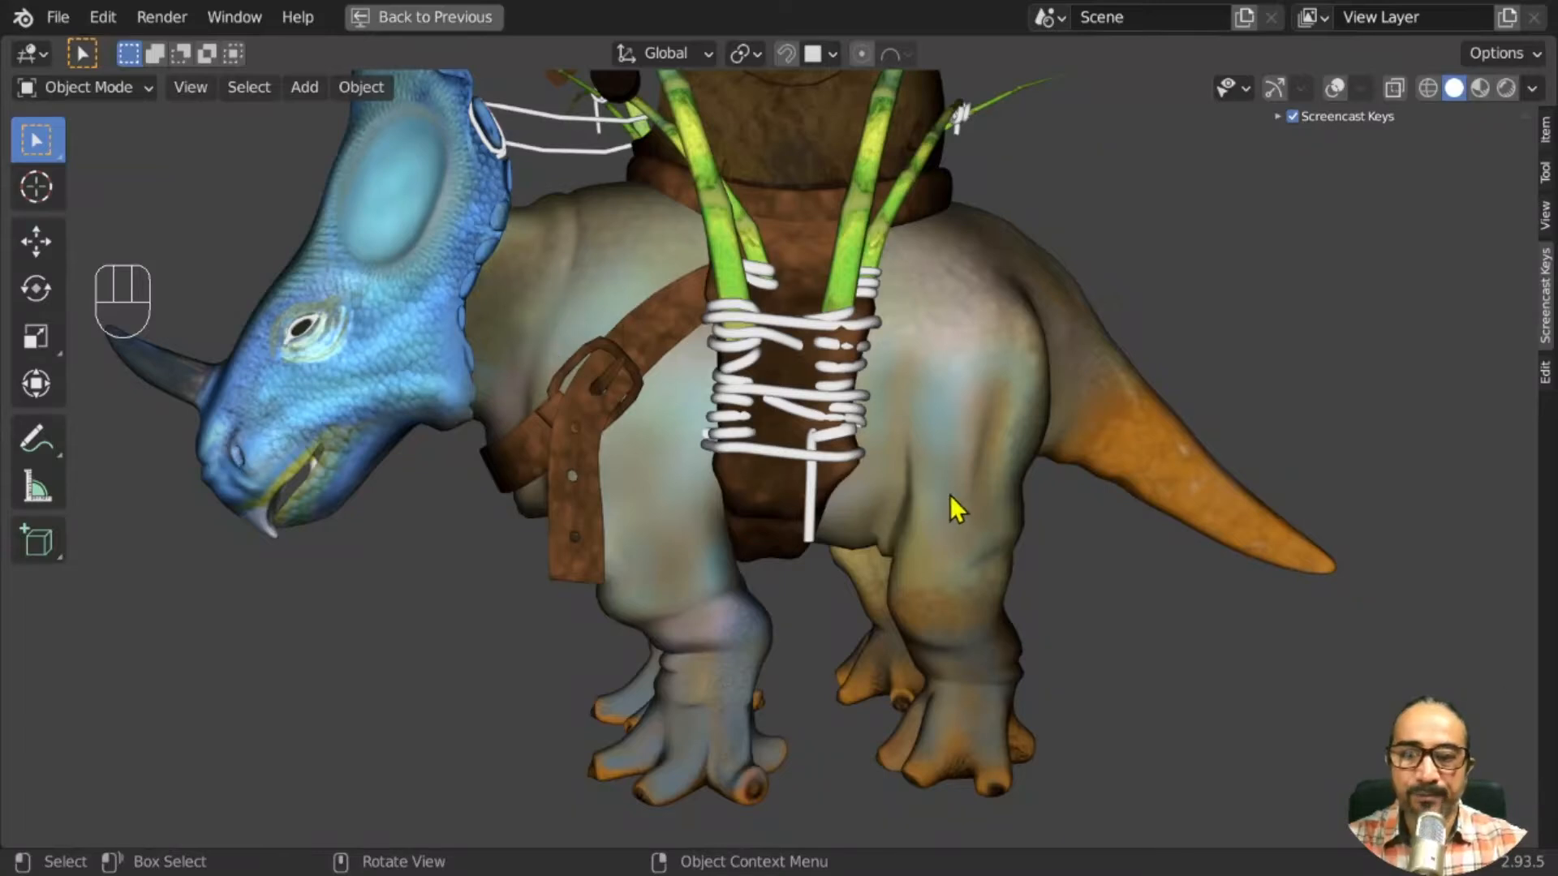
pyautogui.scroll(-4, 933, 536)
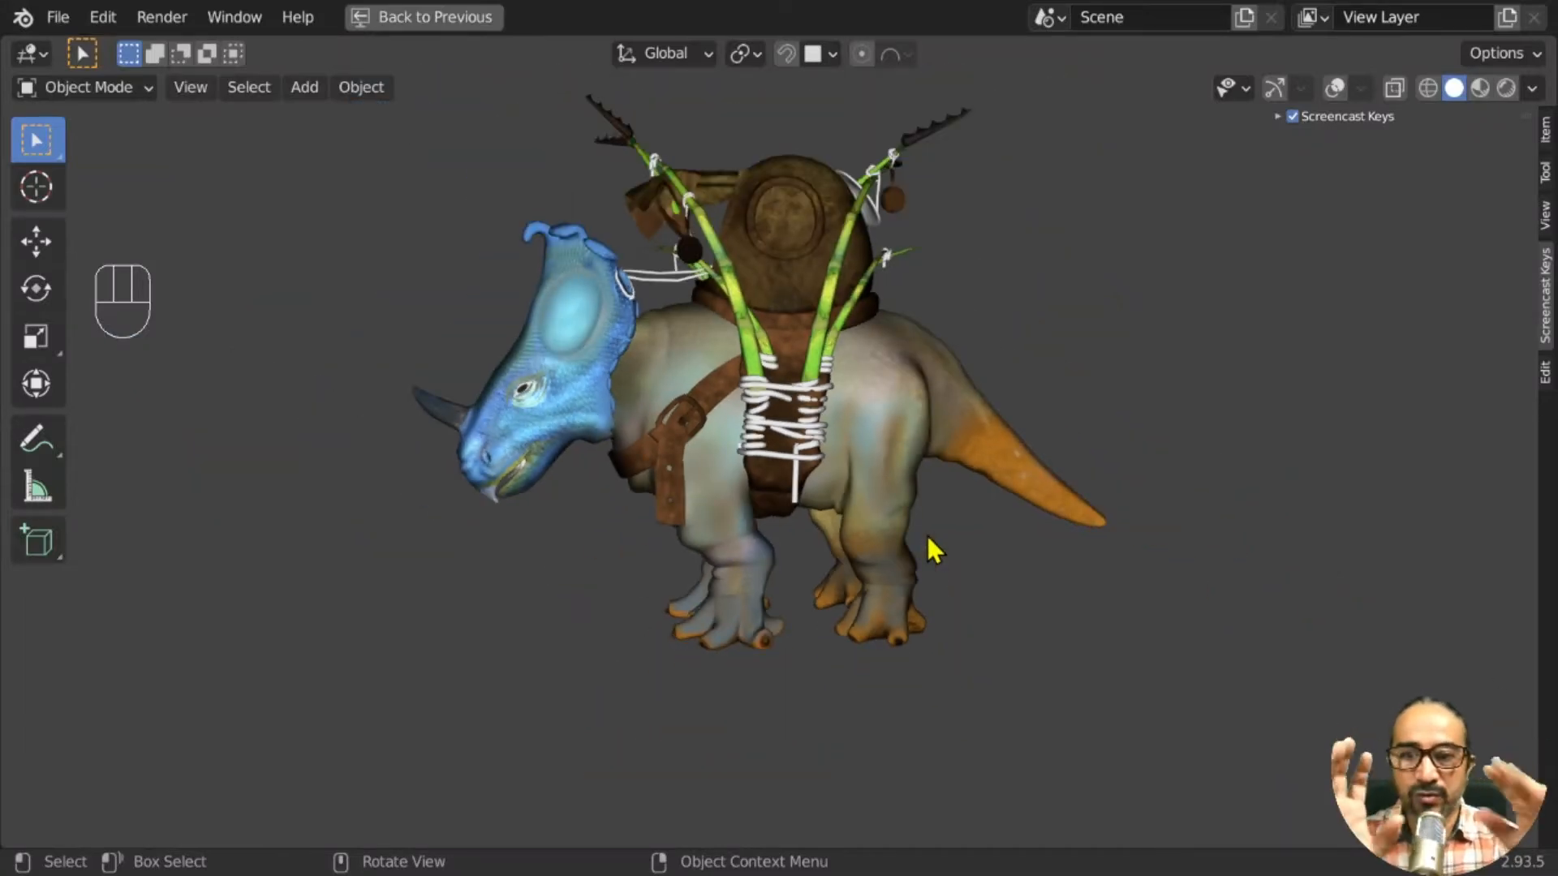
pyautogui.moveTo(615, 288); pyautogui.dragTo(678, 504, button='middle')
# Play back the dinosaur's animation in short runs to check how the harness behaves against the moving body
pyautogui.press('space')
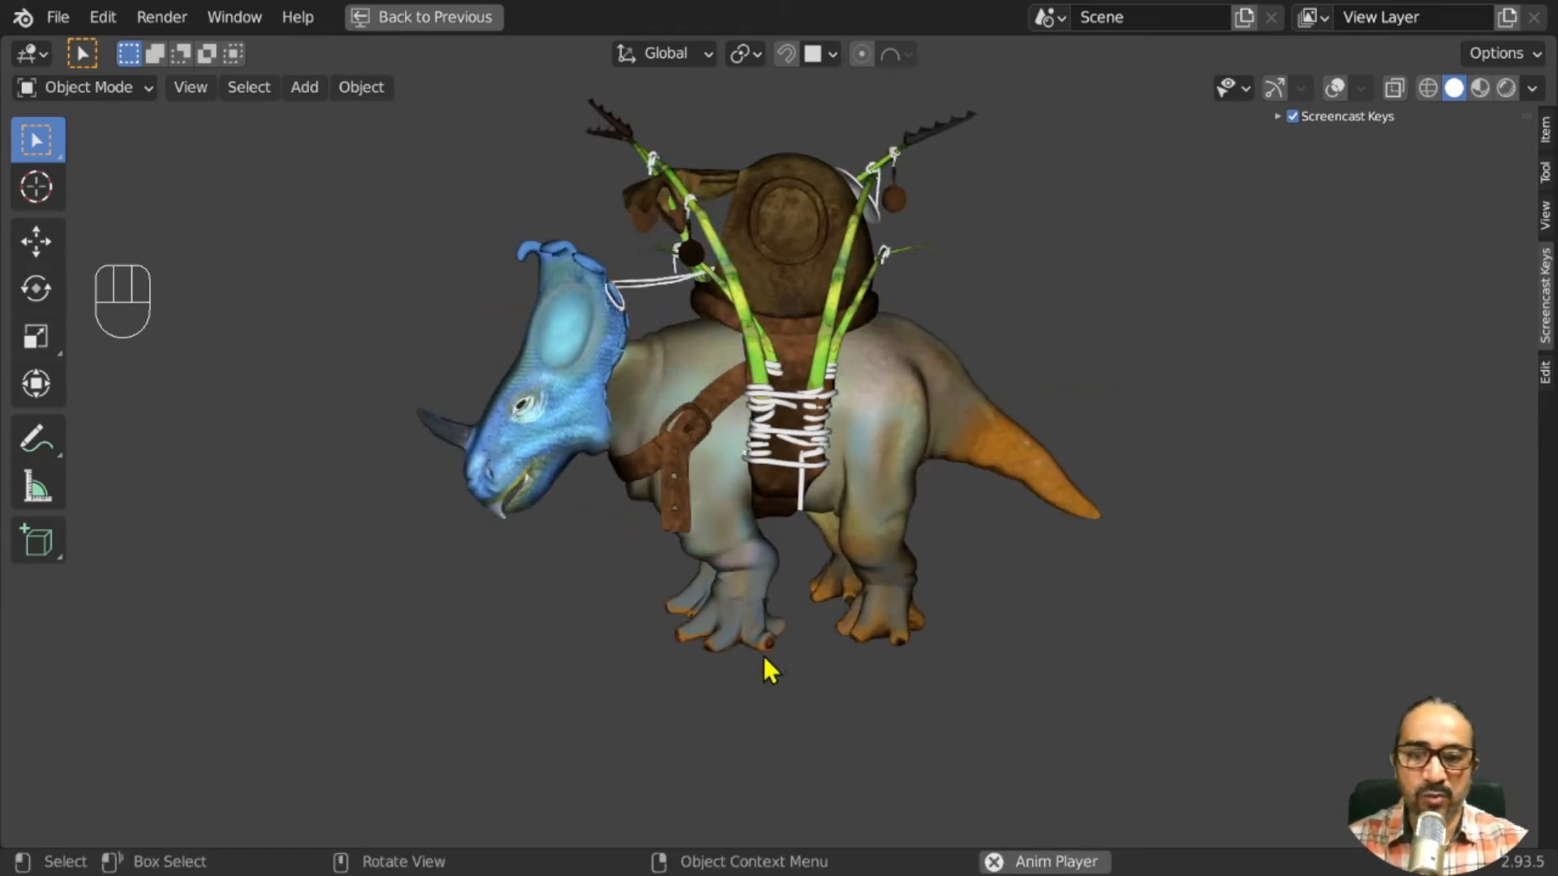
pyautogui.scroll(2, 637, 539)
pyautogui.press('space')
pyautogui.scroll(1, 601, 530)
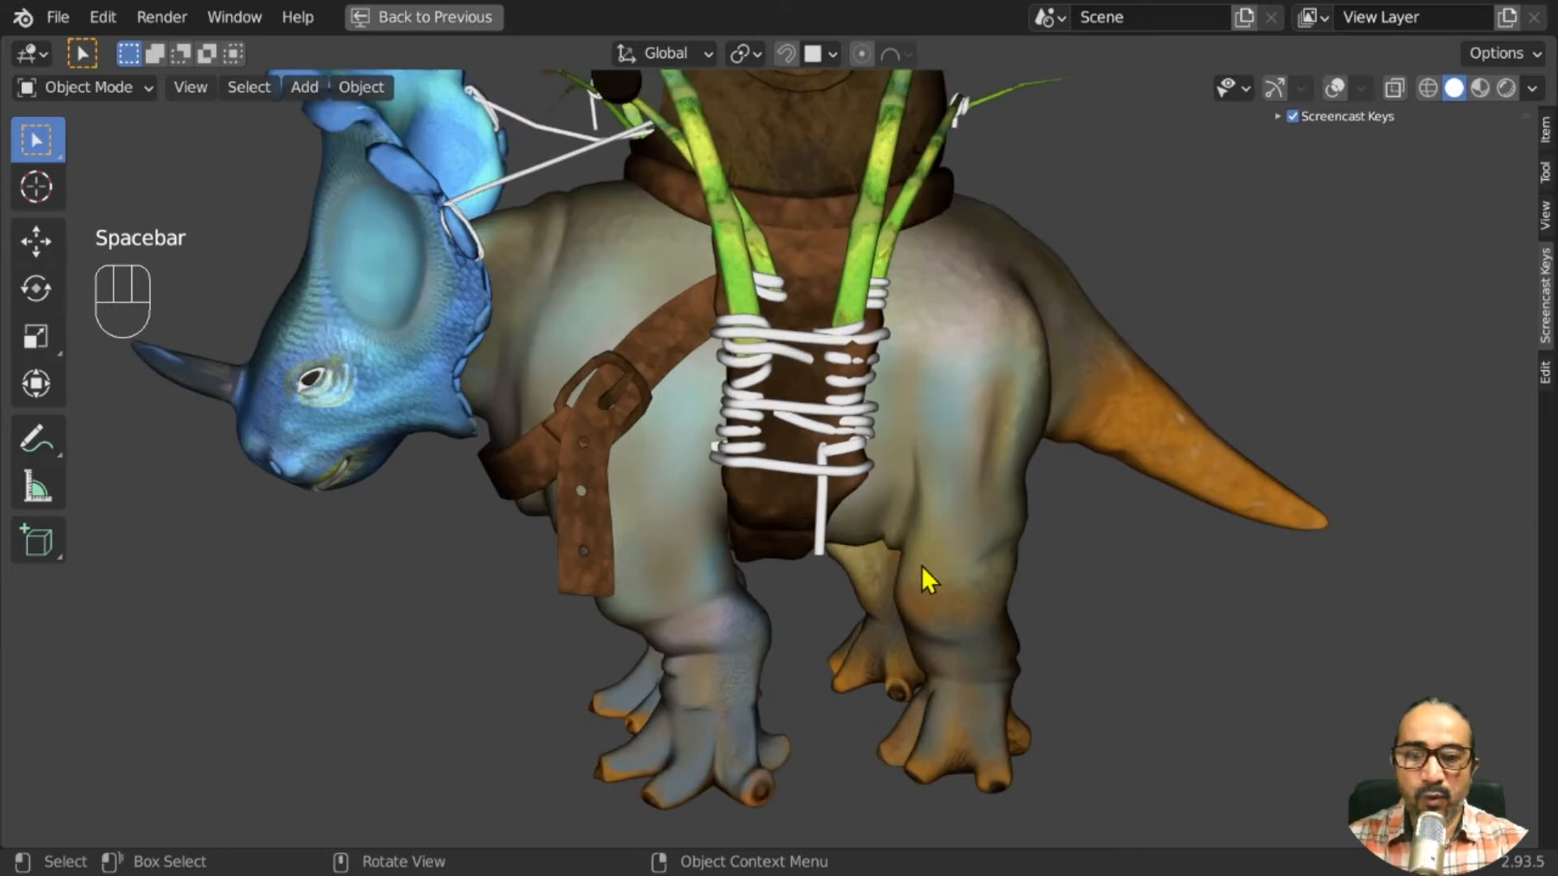
pyautogui.press('space')
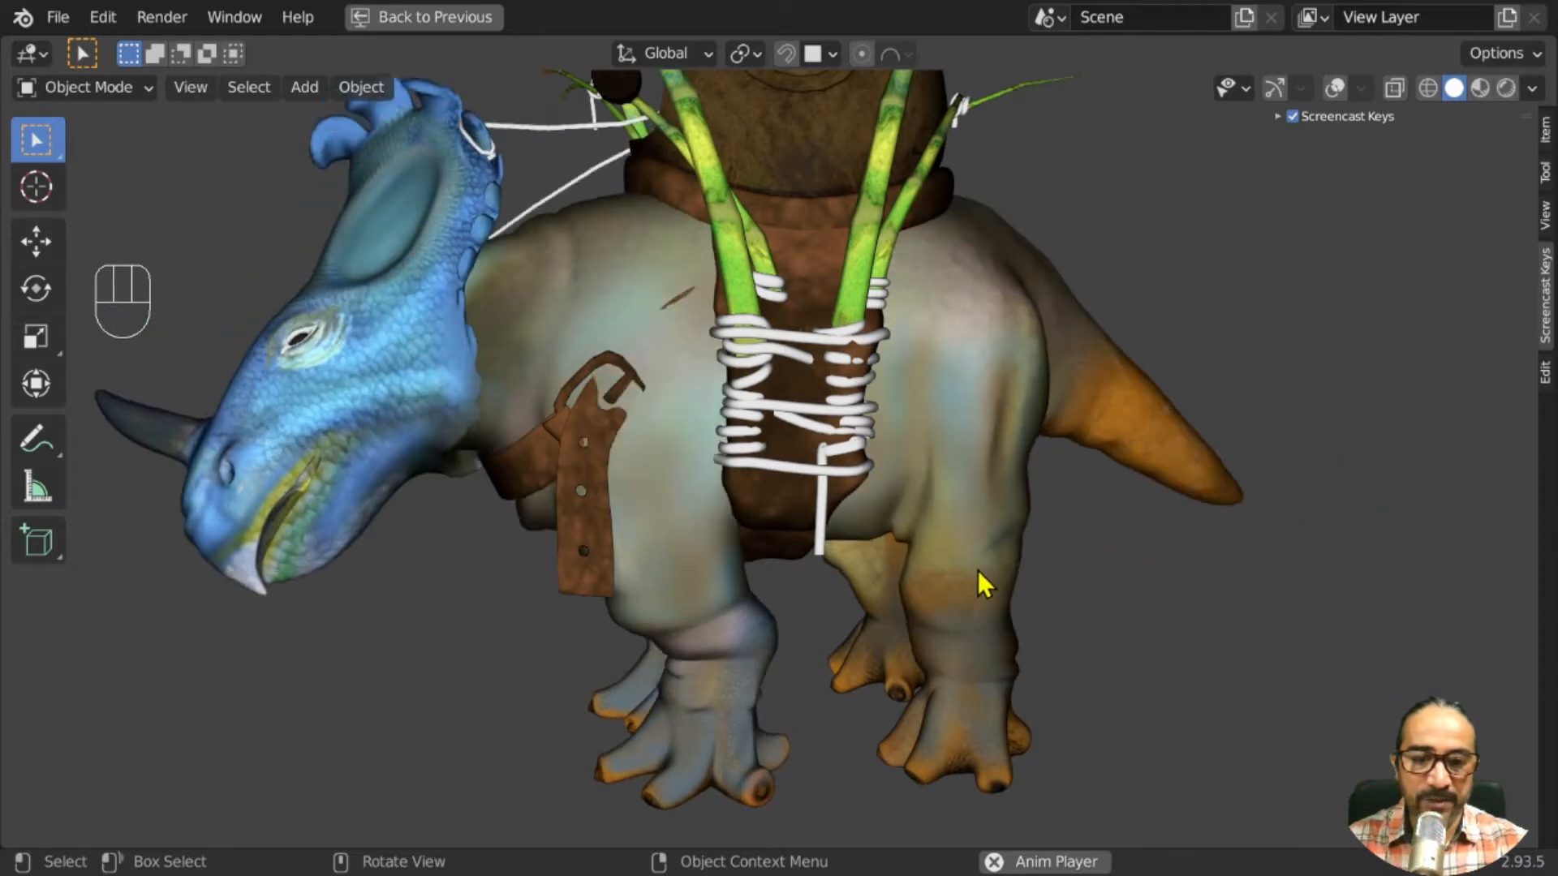
pyautogui.press('space')
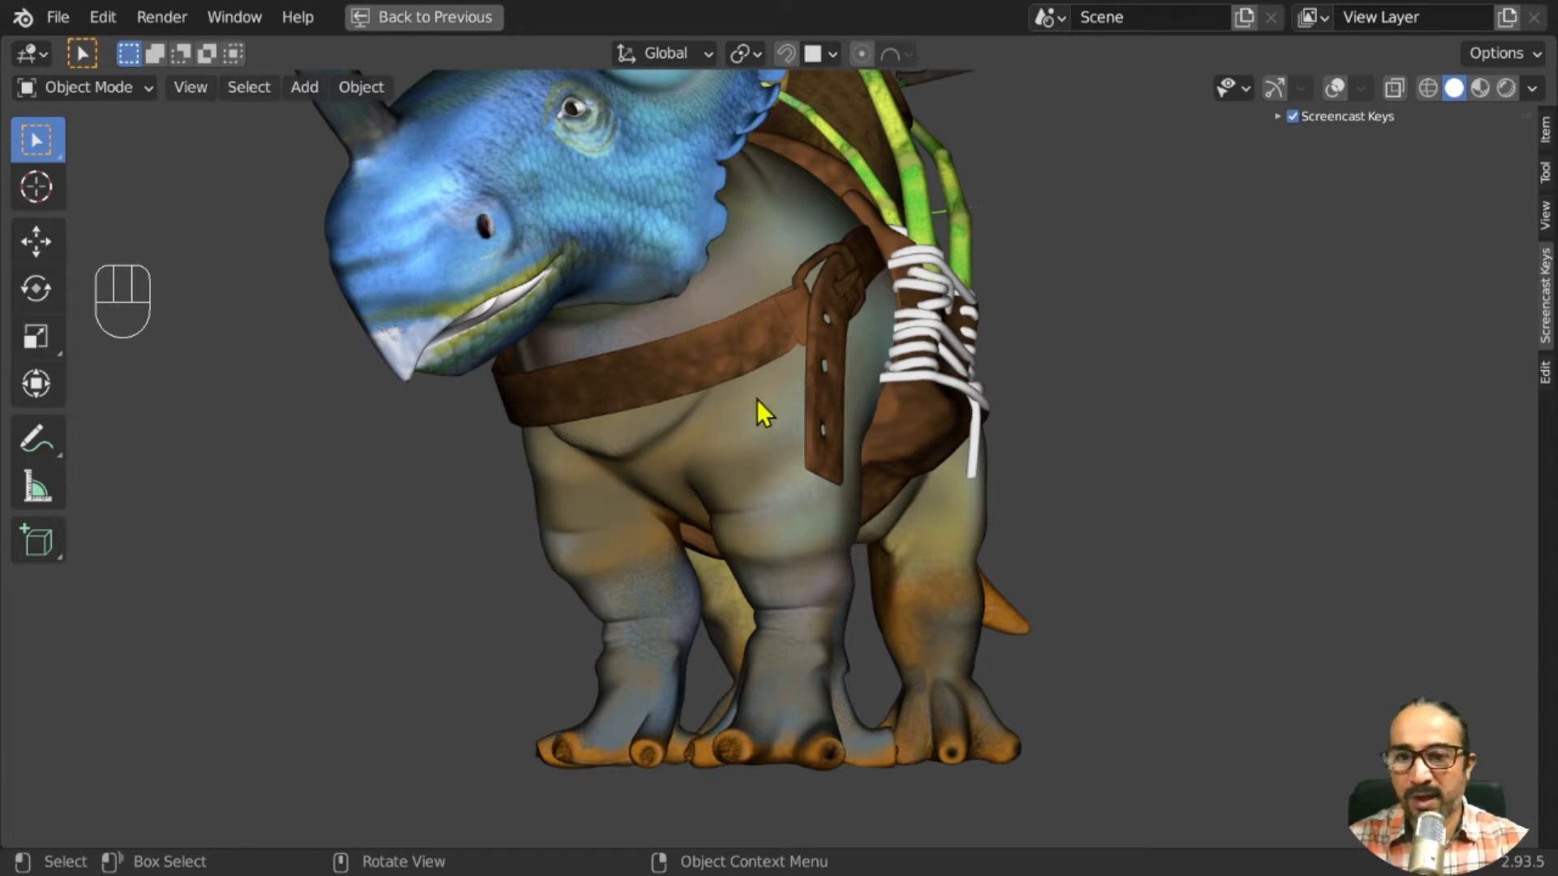
# Inspect the chest strap and side bindings up close, and show the viewport overlays again
pyautogui.moveTo(757, 399); pyautogui.dragTo(710, 387, button='middle')
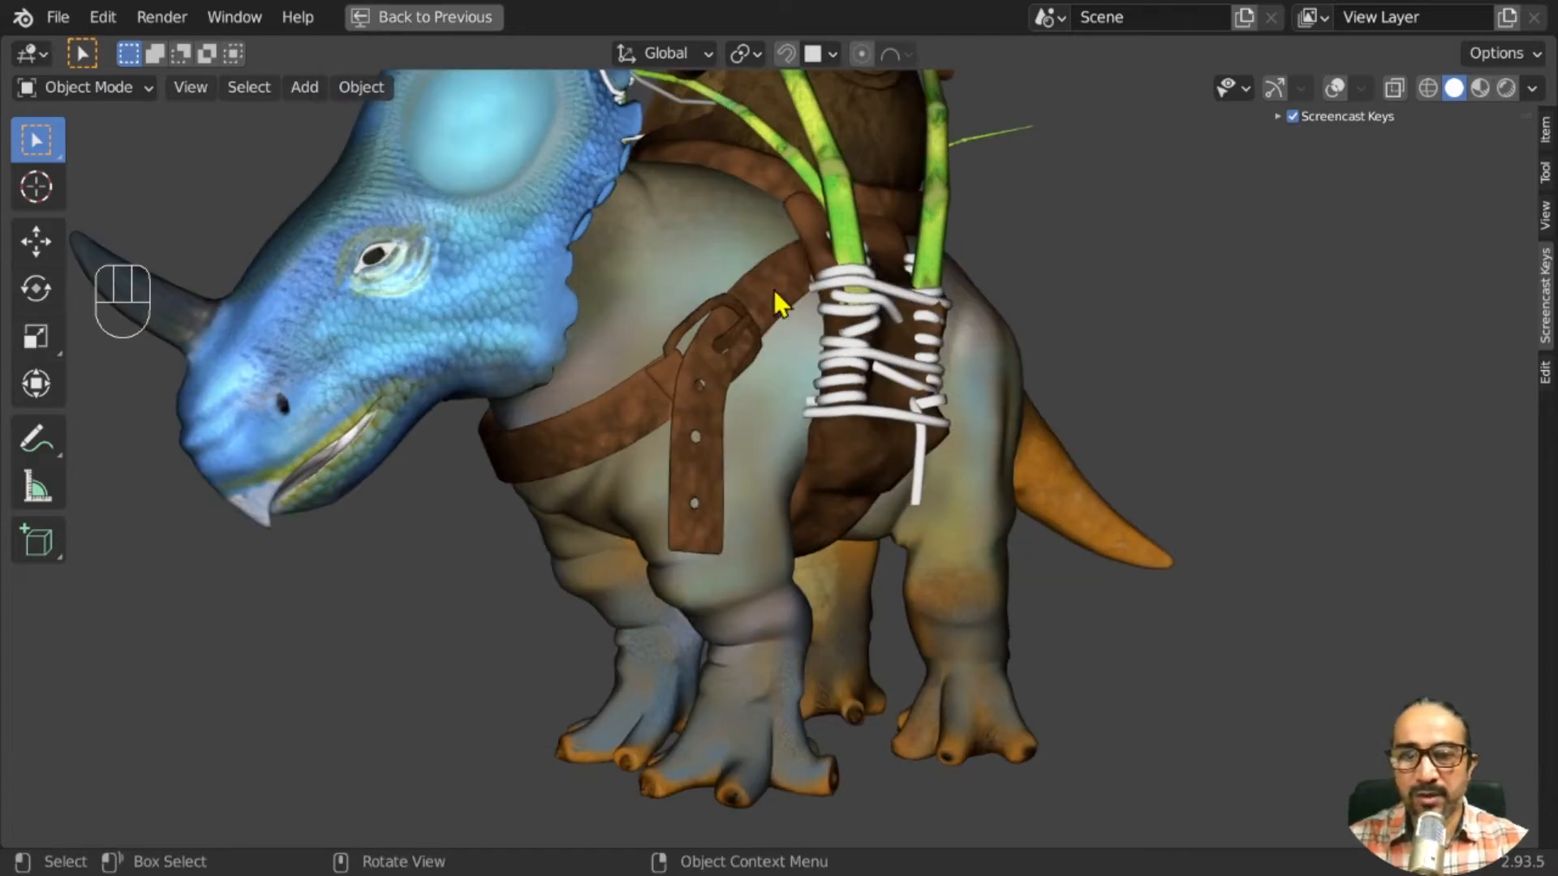
pyautogui.moveTo(761, 451); pyautogui.dragTo(663, 349, button='middle')
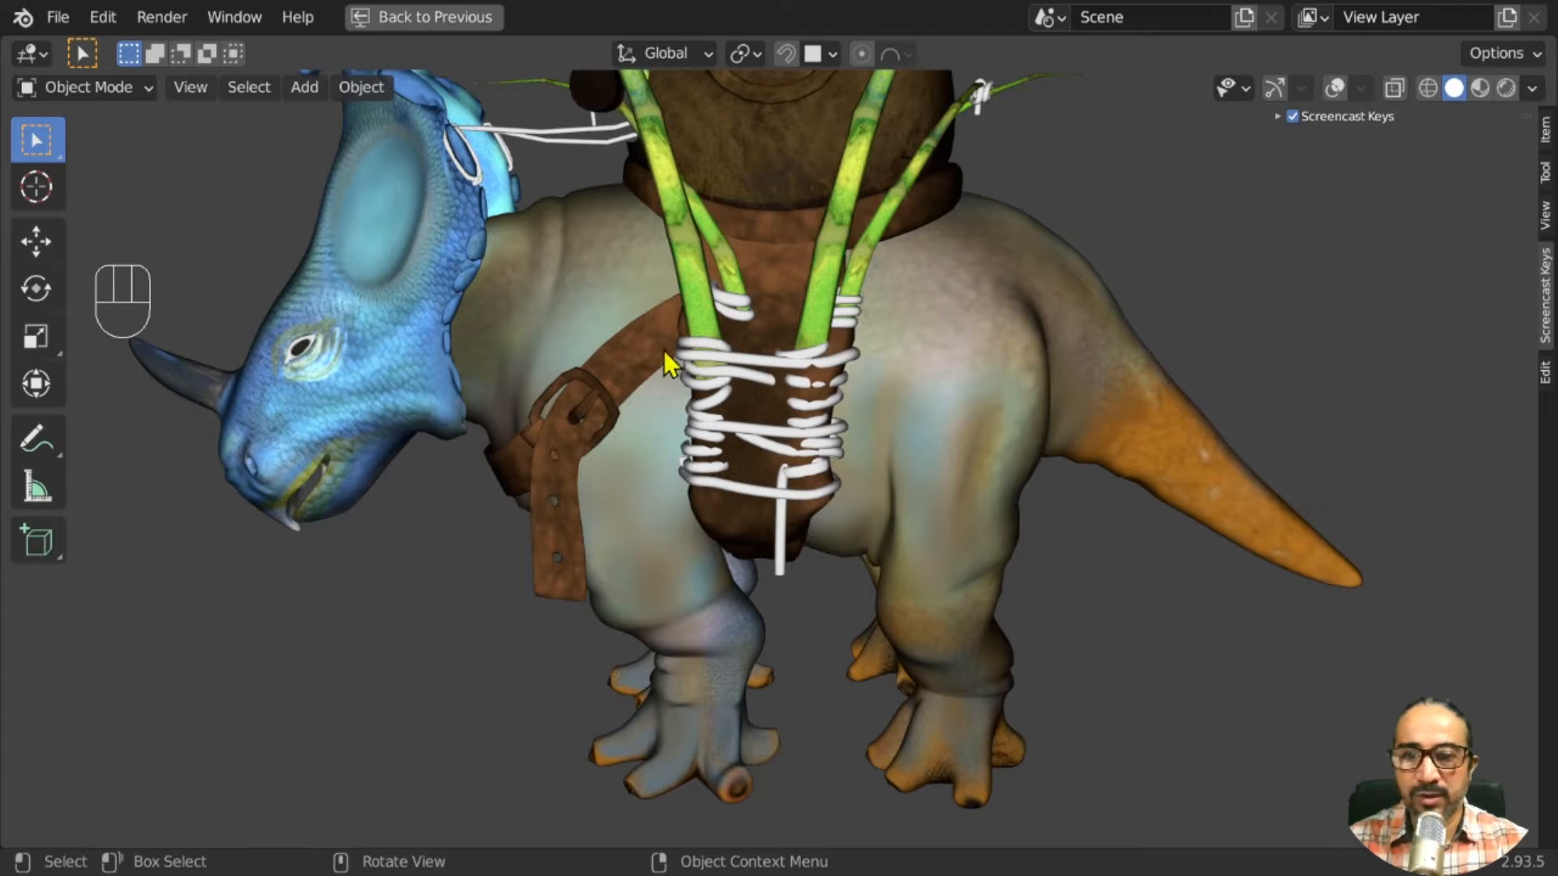
pyautogui.hotkey('shift', 'alt', 'z')
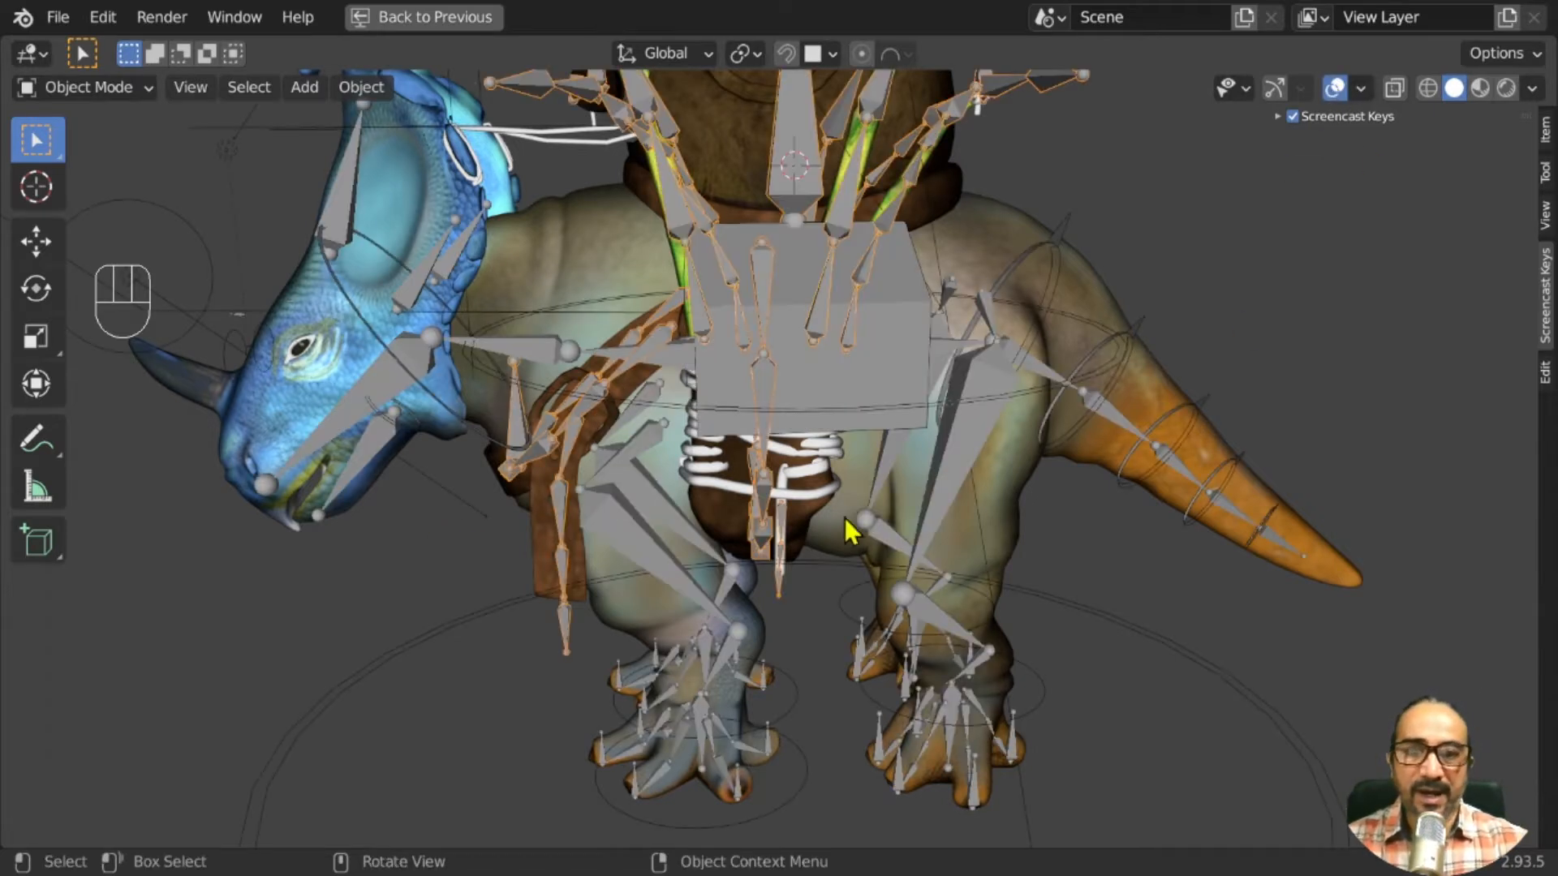
pyautogui.moveTo(844, 518); pyautogui.dragTo(811, 584, button='middle')
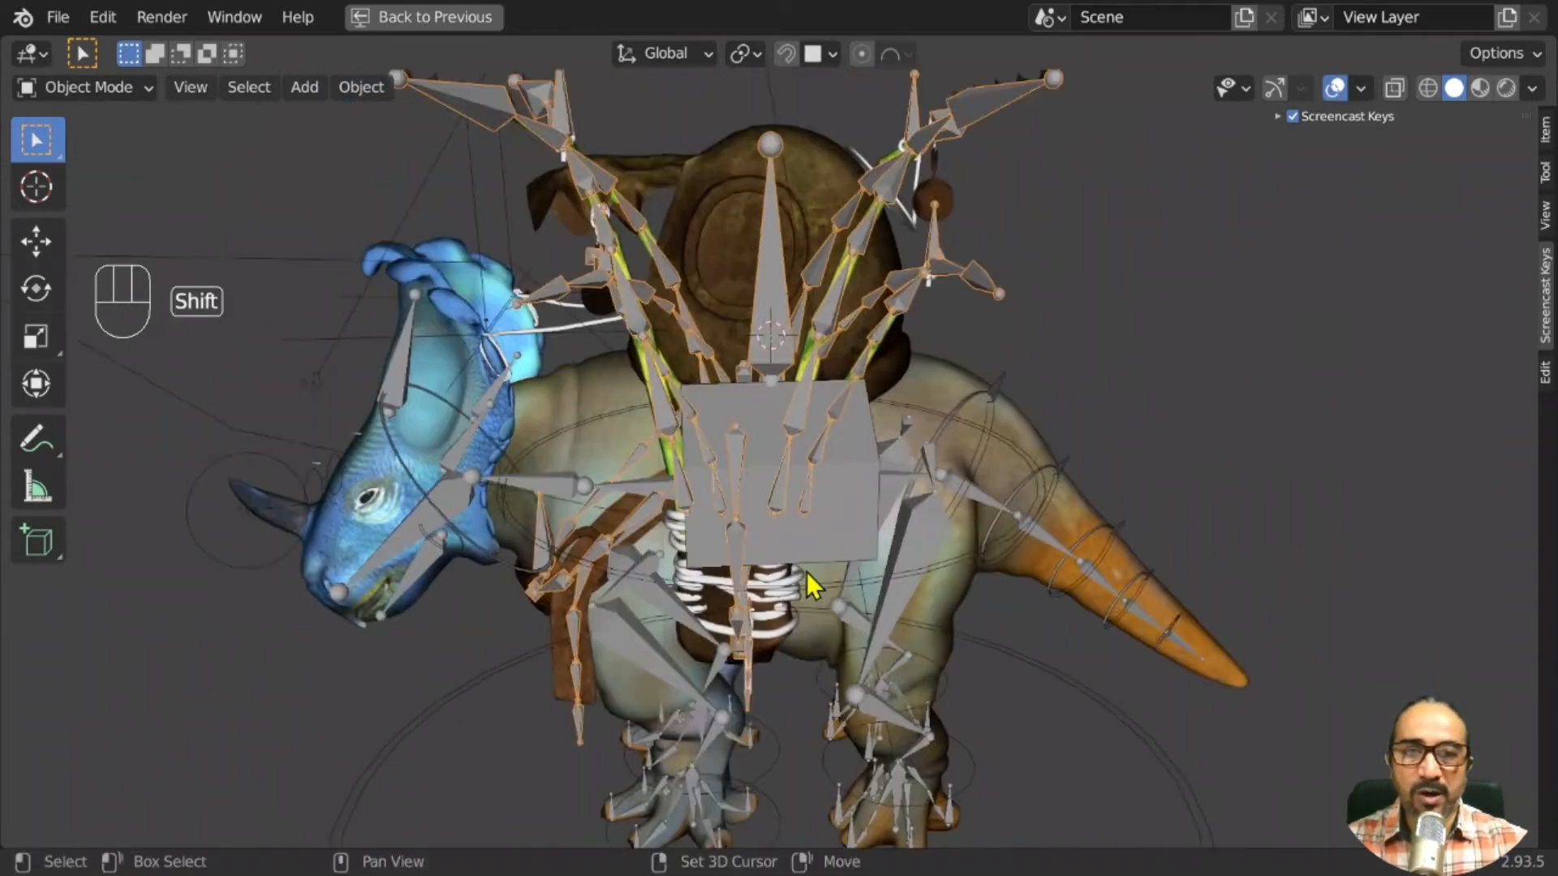
# Put the harness armature in Pose Mode and select the large upright bone at the shell-shaped cabin
pyautogui.click(774, 310)
pyautogui.click(781, 315)
pyautogui.hotkey('ctrl', 'Tab')
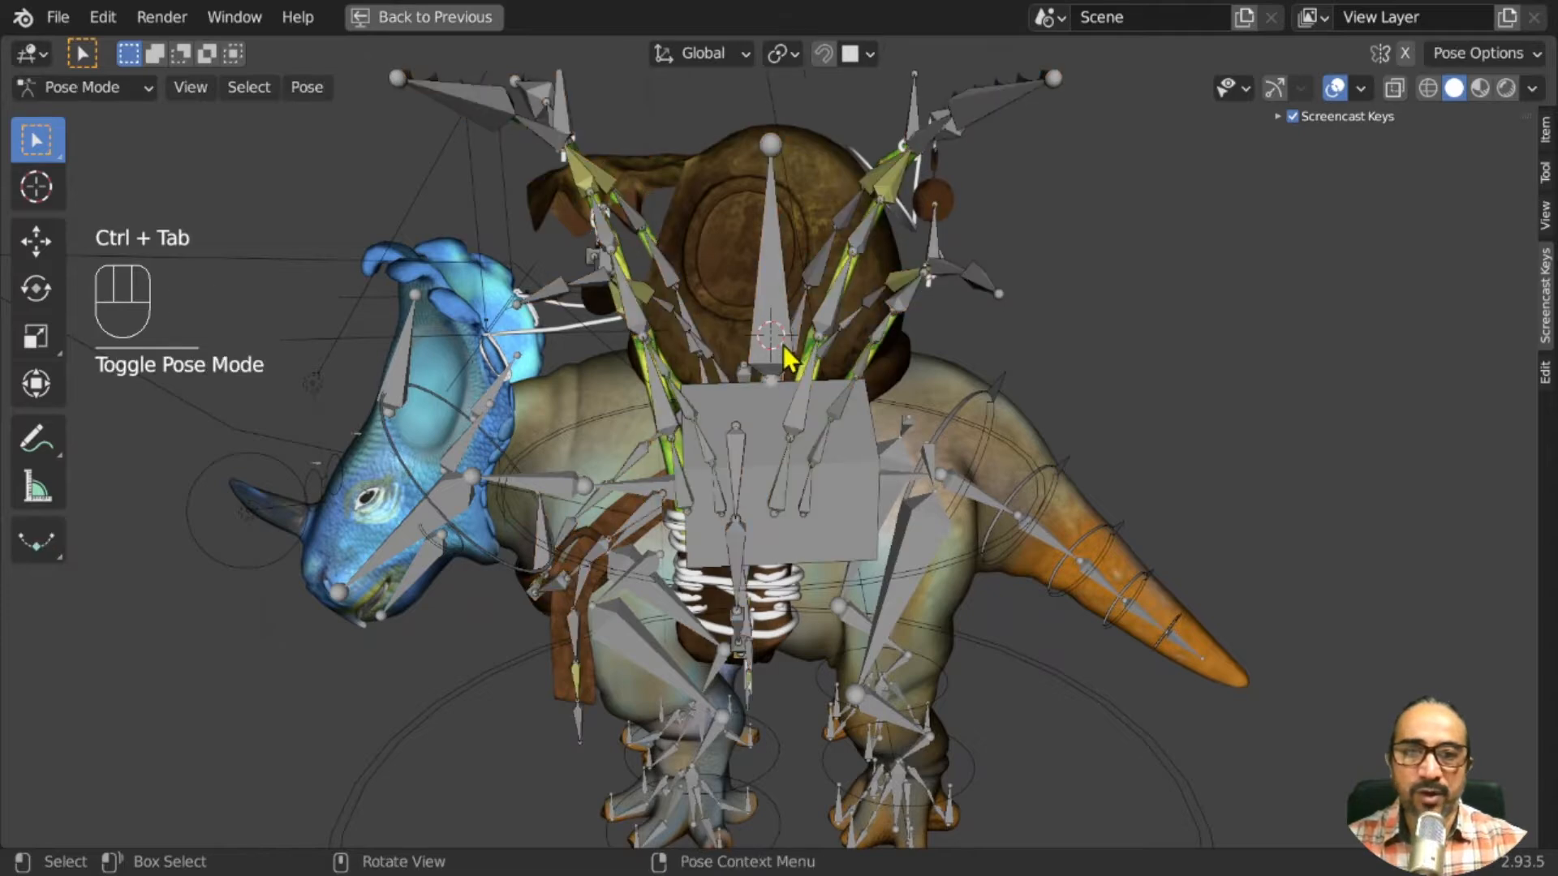
pyautogui.click(775, 325)
pyautogui.moveTo(793, 446); pyautogui.dragTo(900, 496, button='middle')
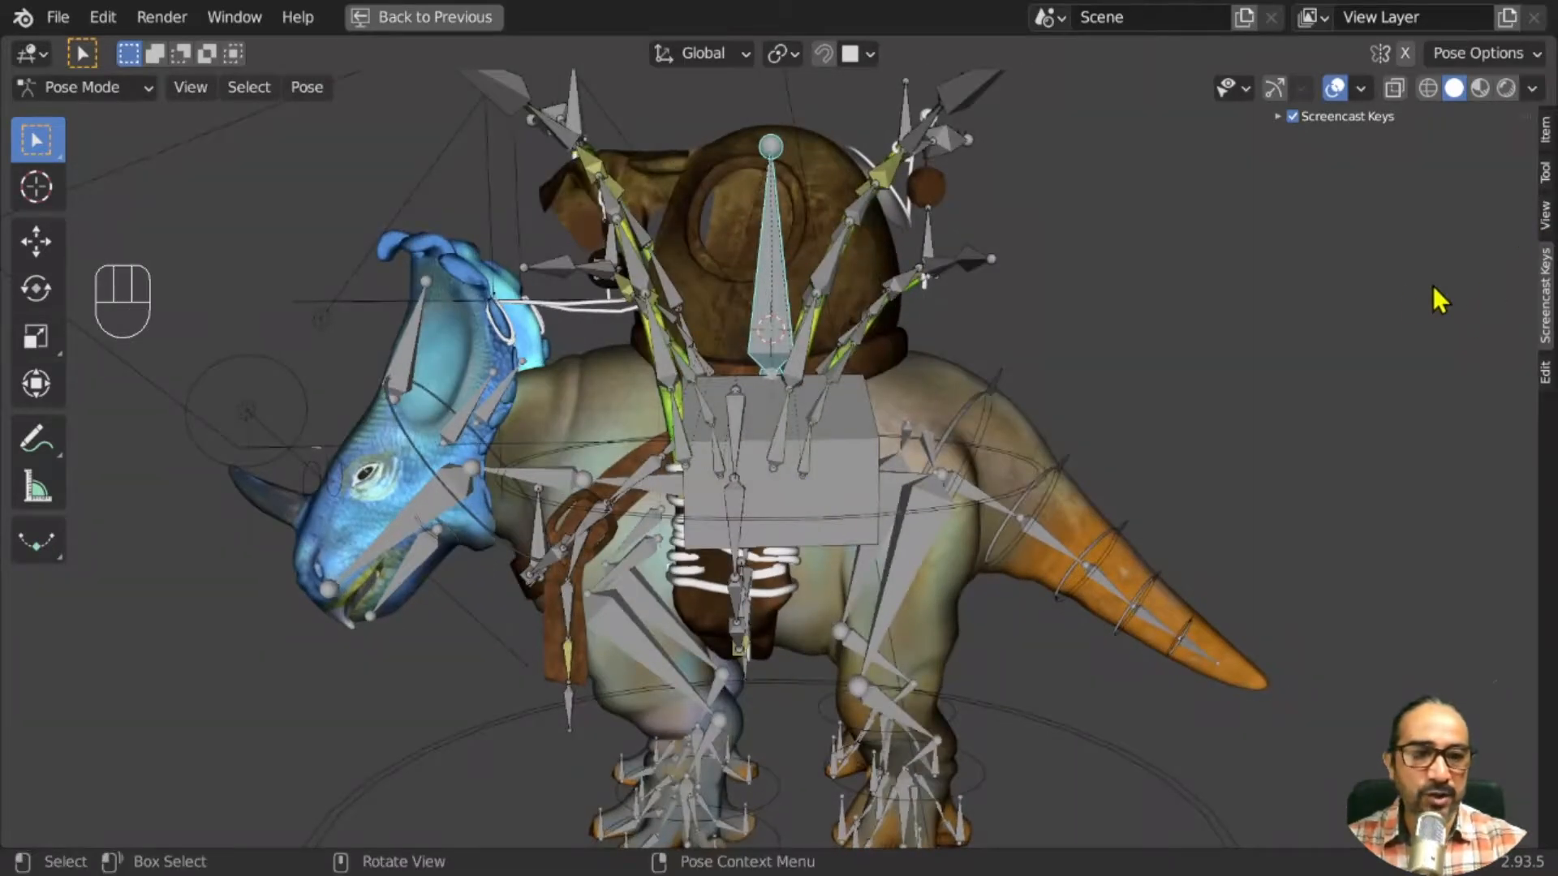
# Return the harness armature to Object Mode
pyautogui.click(1546, 221)
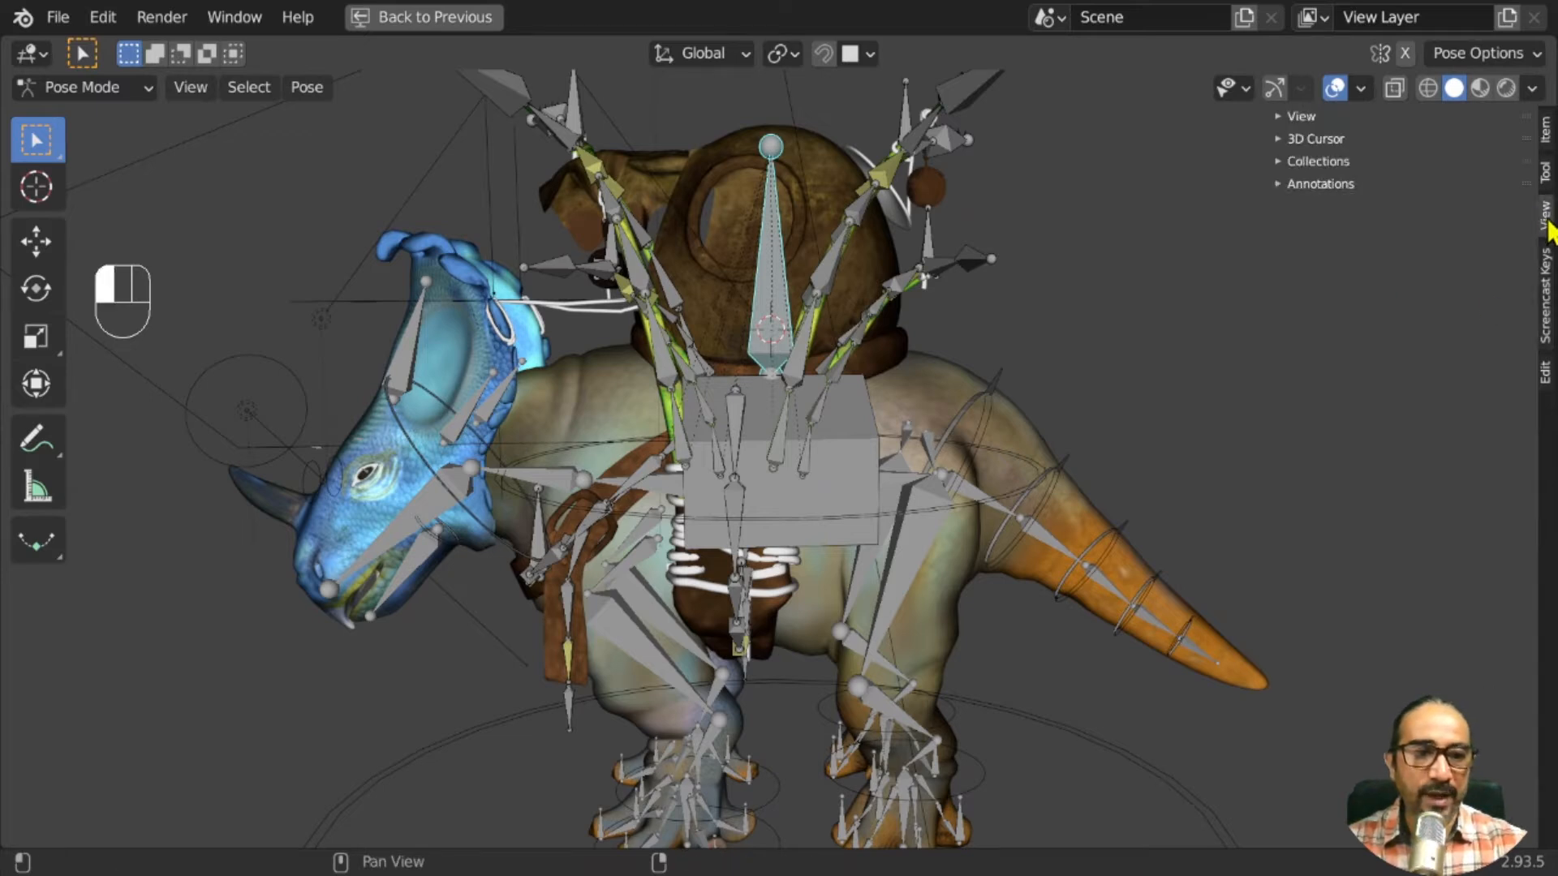
pyautogui.click(1546, 134)
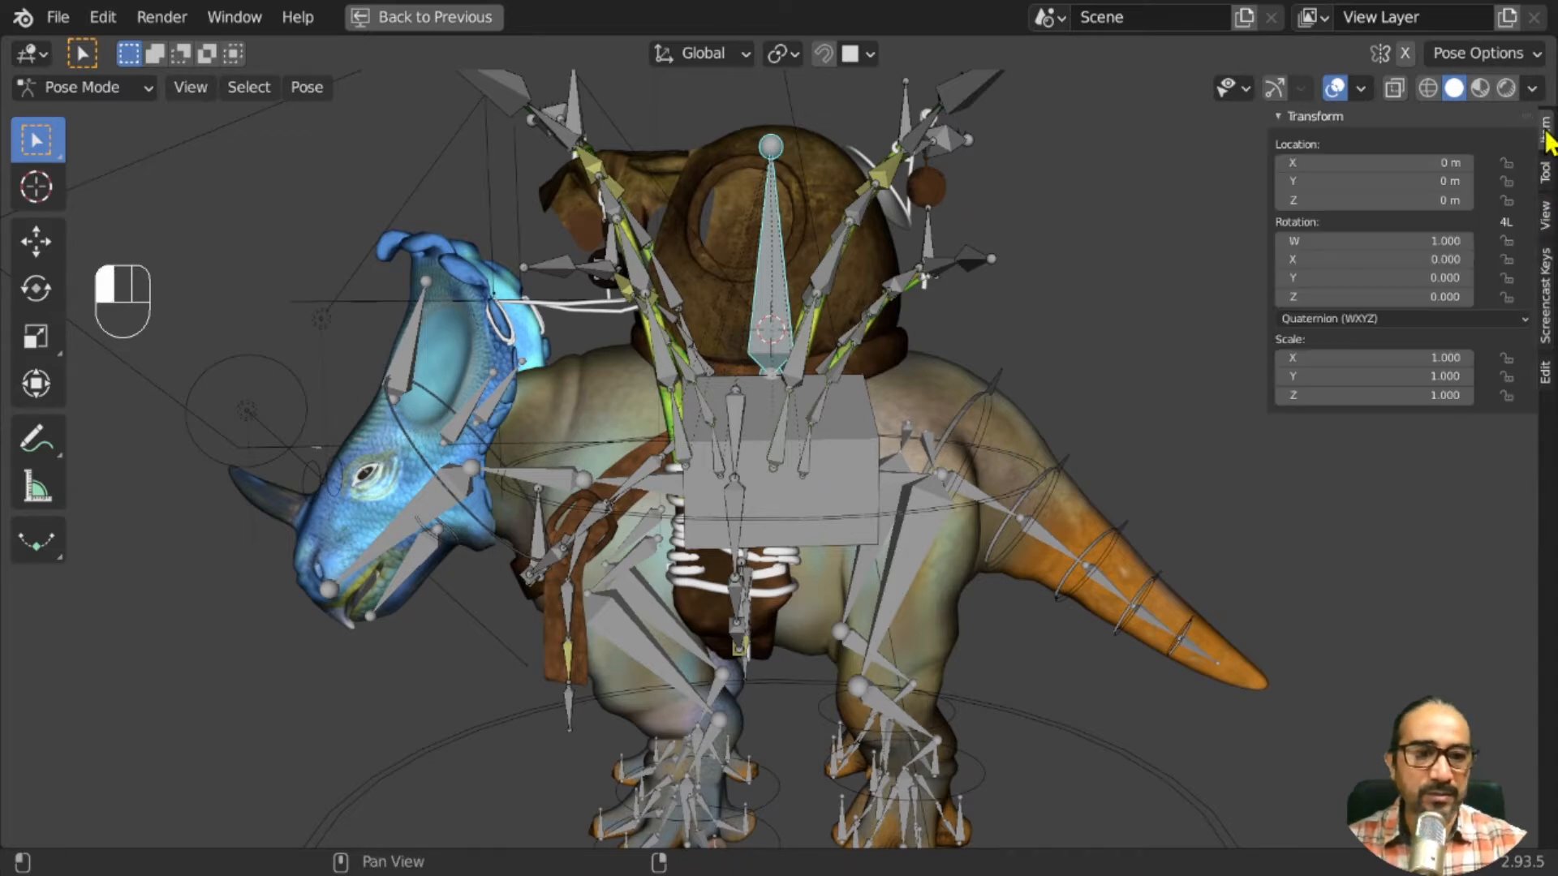
pyautogui.click(1546, 296)
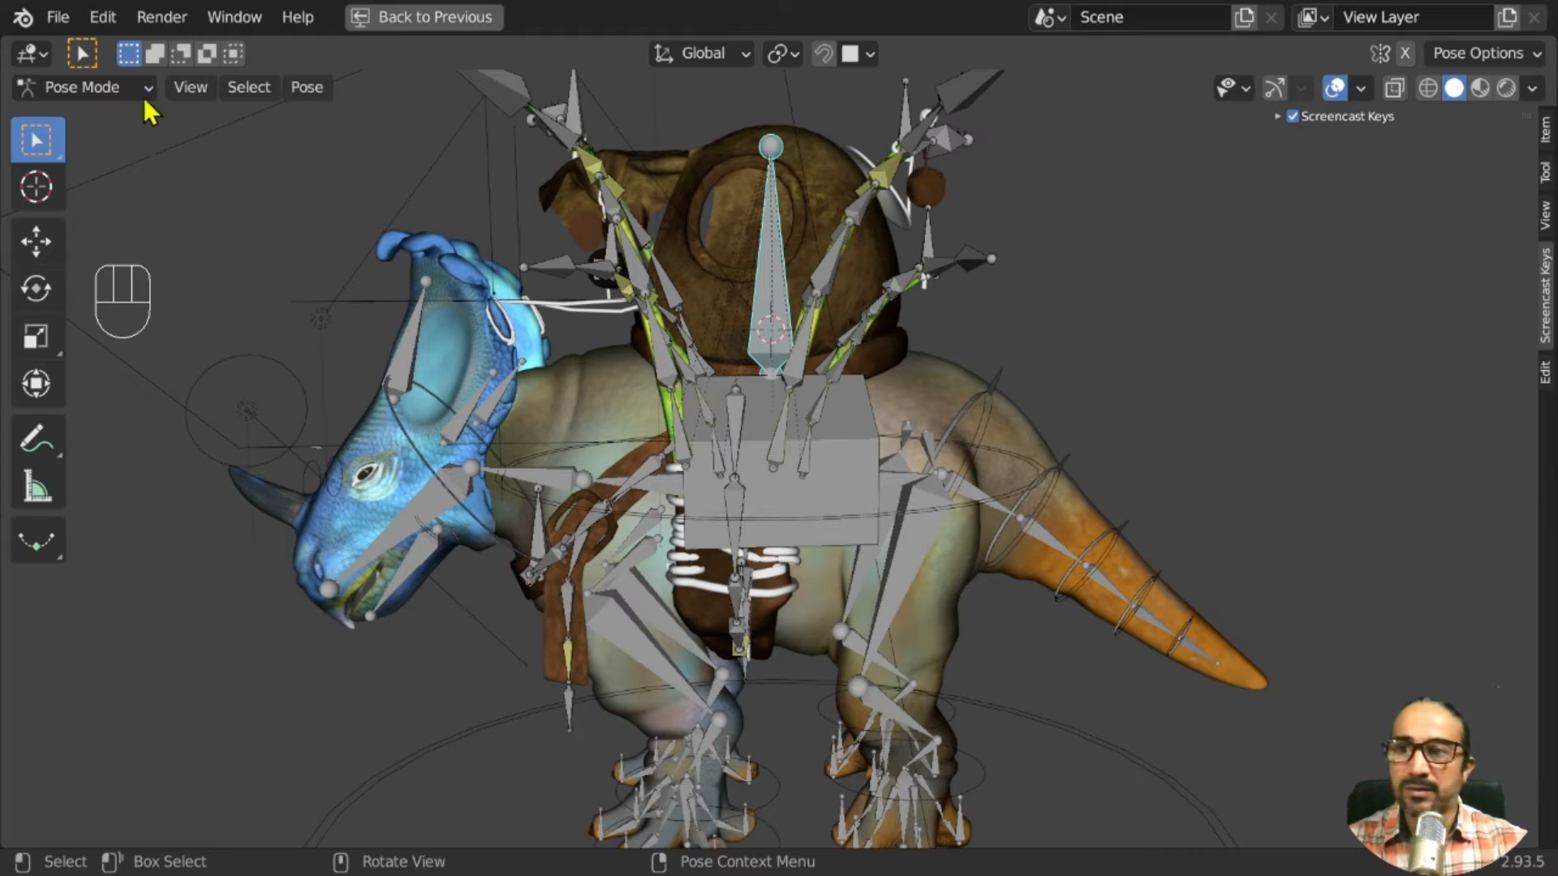
pyautogui.click(87, 91)
pyautogui.click(117, 115)
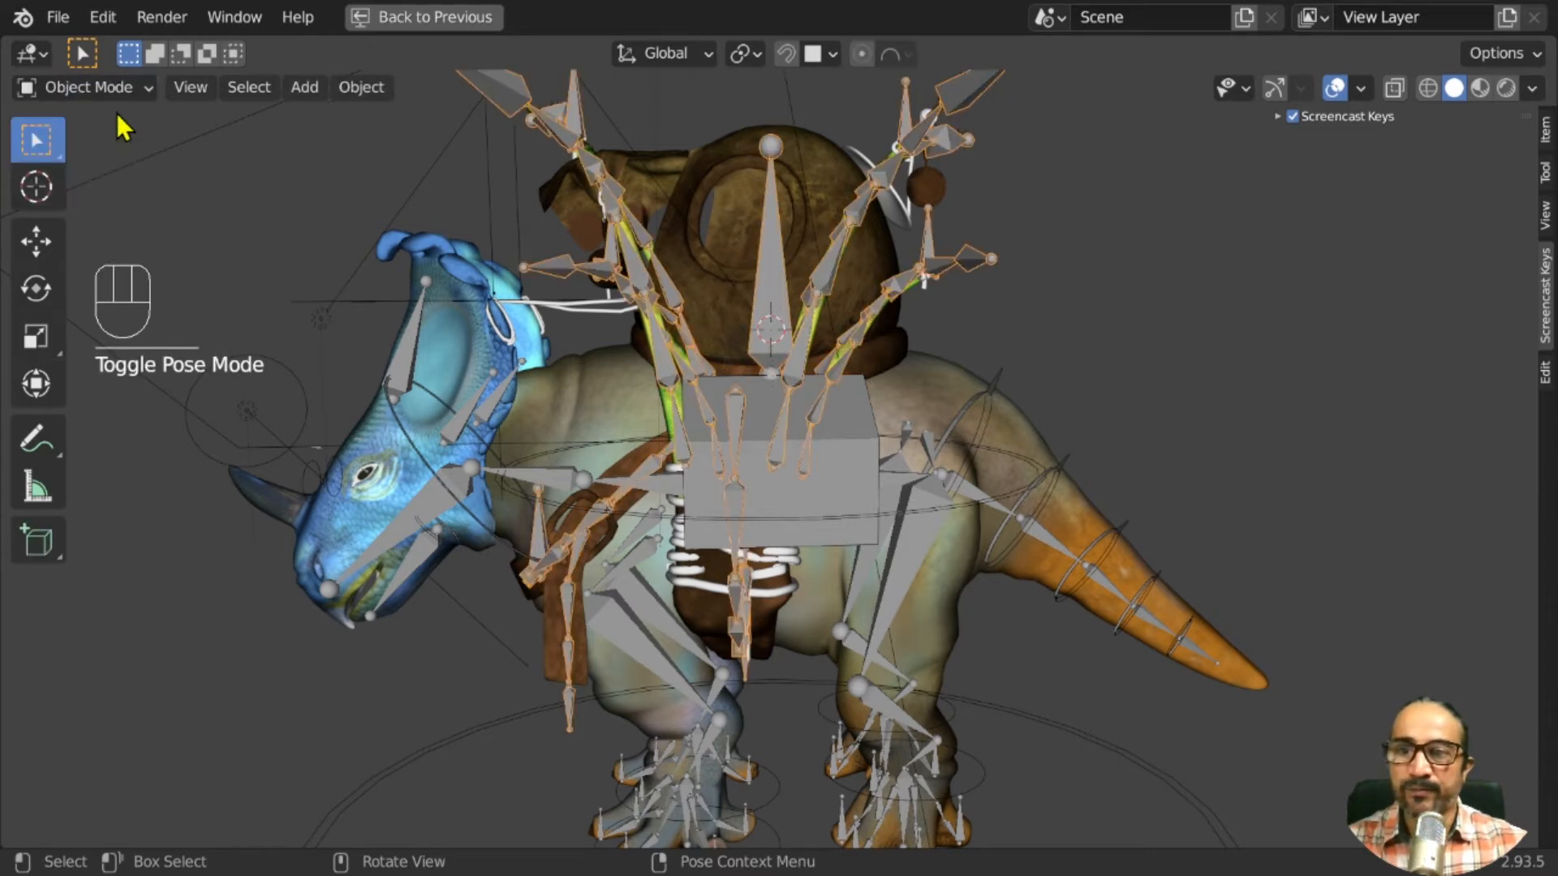
# Hide the SINO collection so that the dinosaur is out of the way of the harness
pyautogui.click(1546, 172)
pyautogui.click(1546, 215)
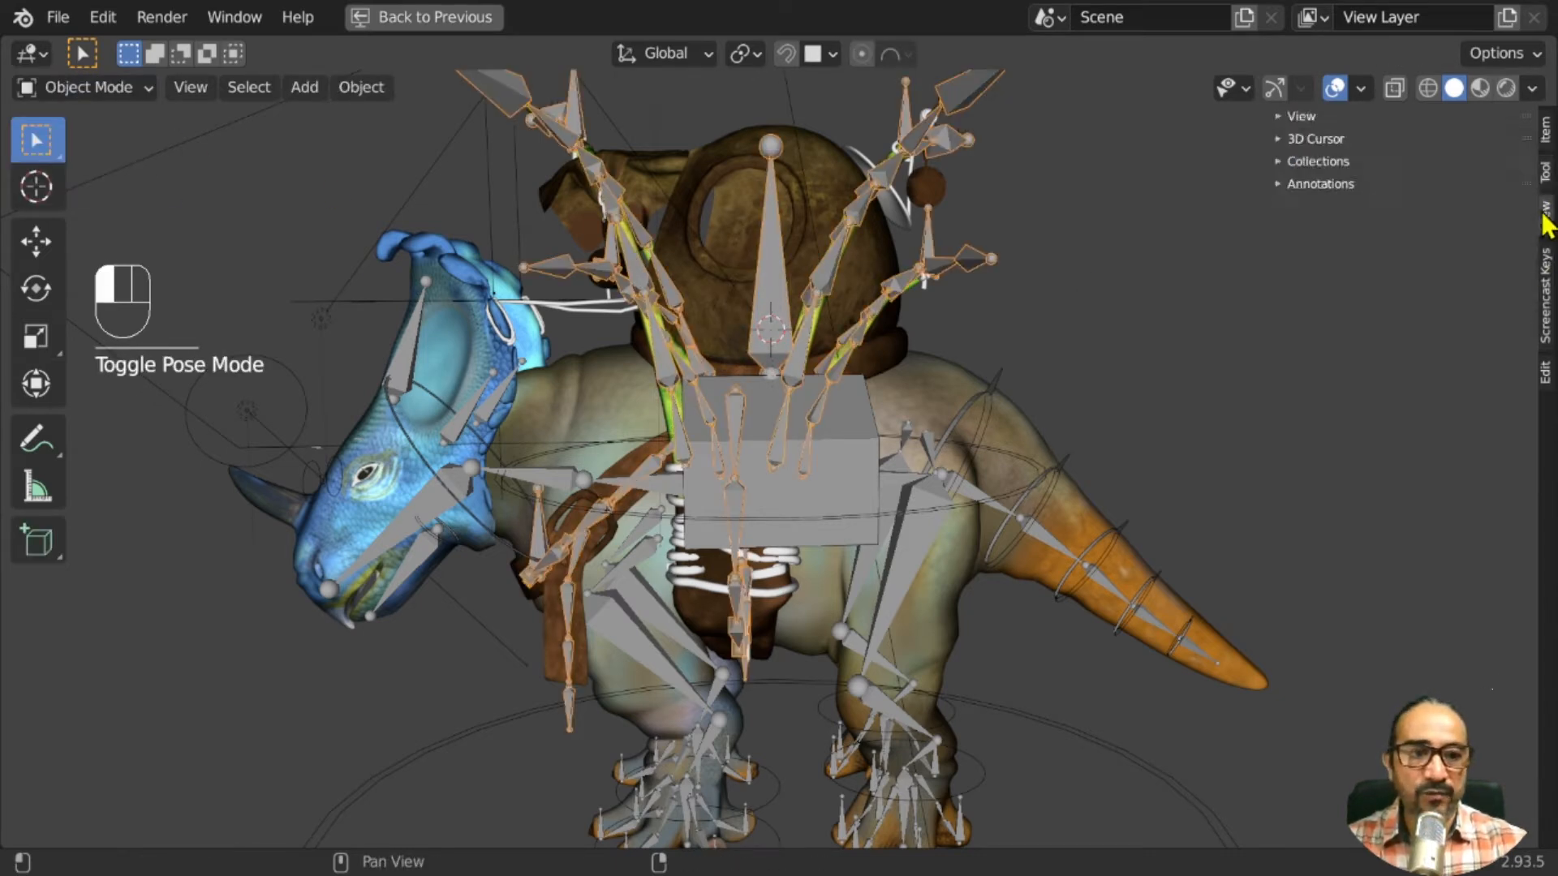
pyautogui.click(1325, 161)
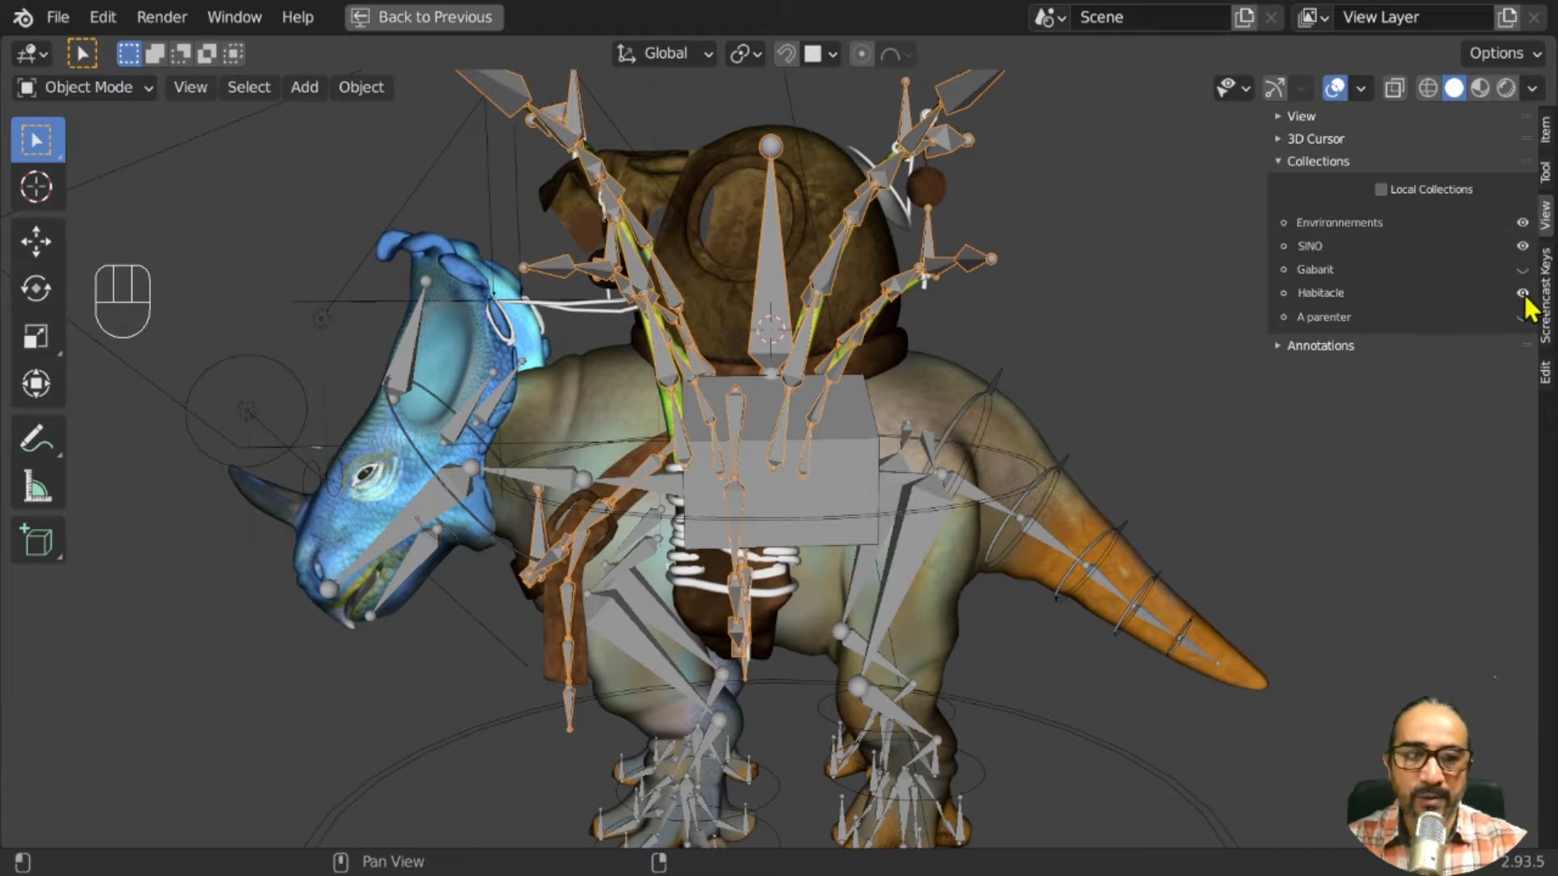
pyautogui.click(1523, 247)
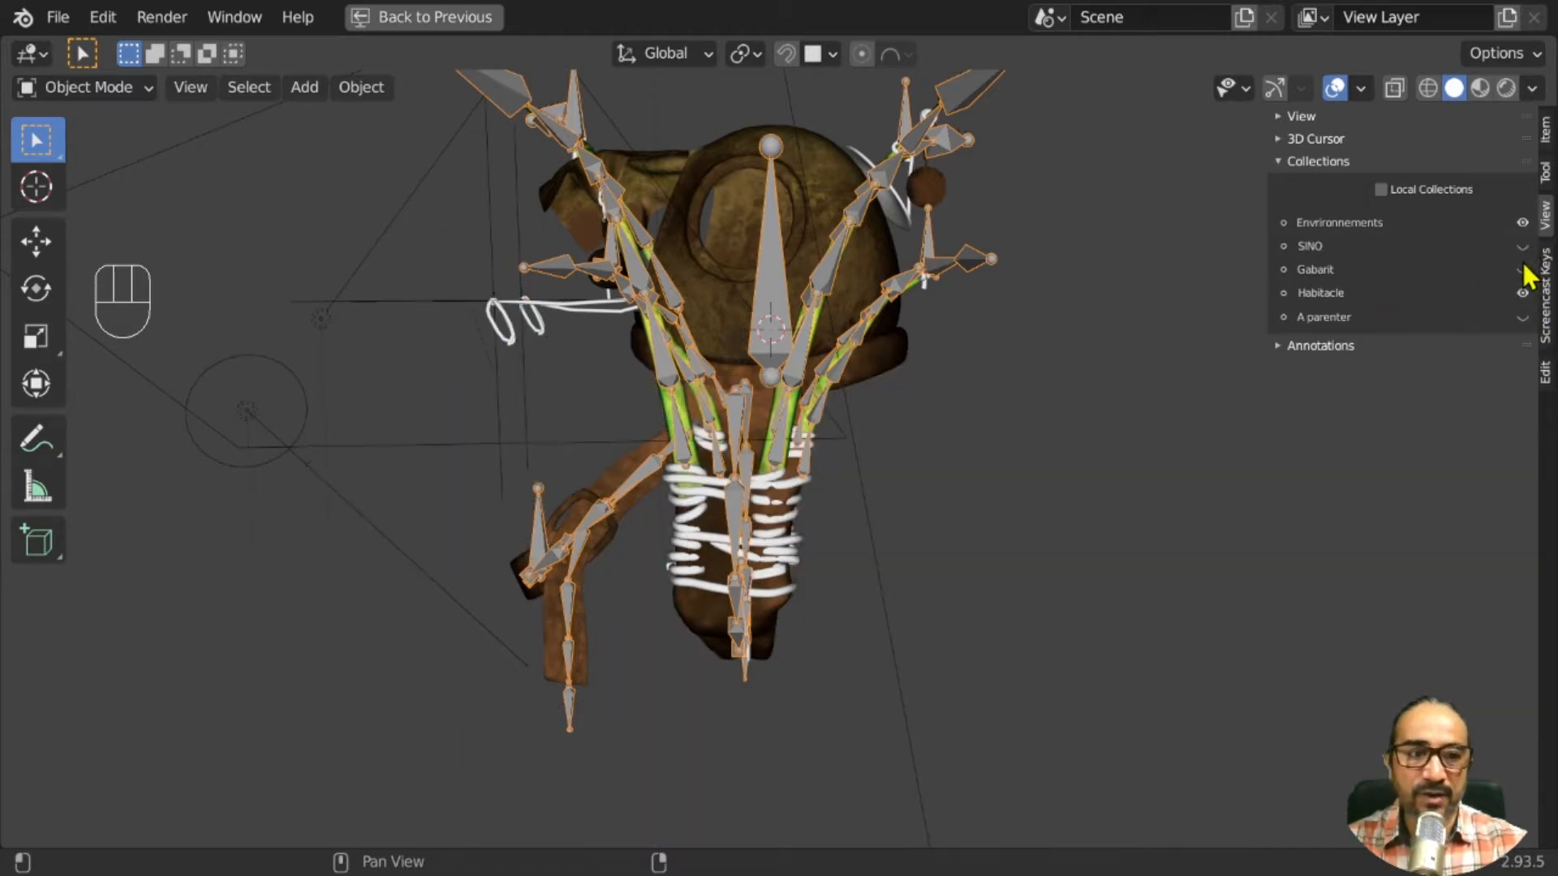
pyautogui.click(1525, 252)
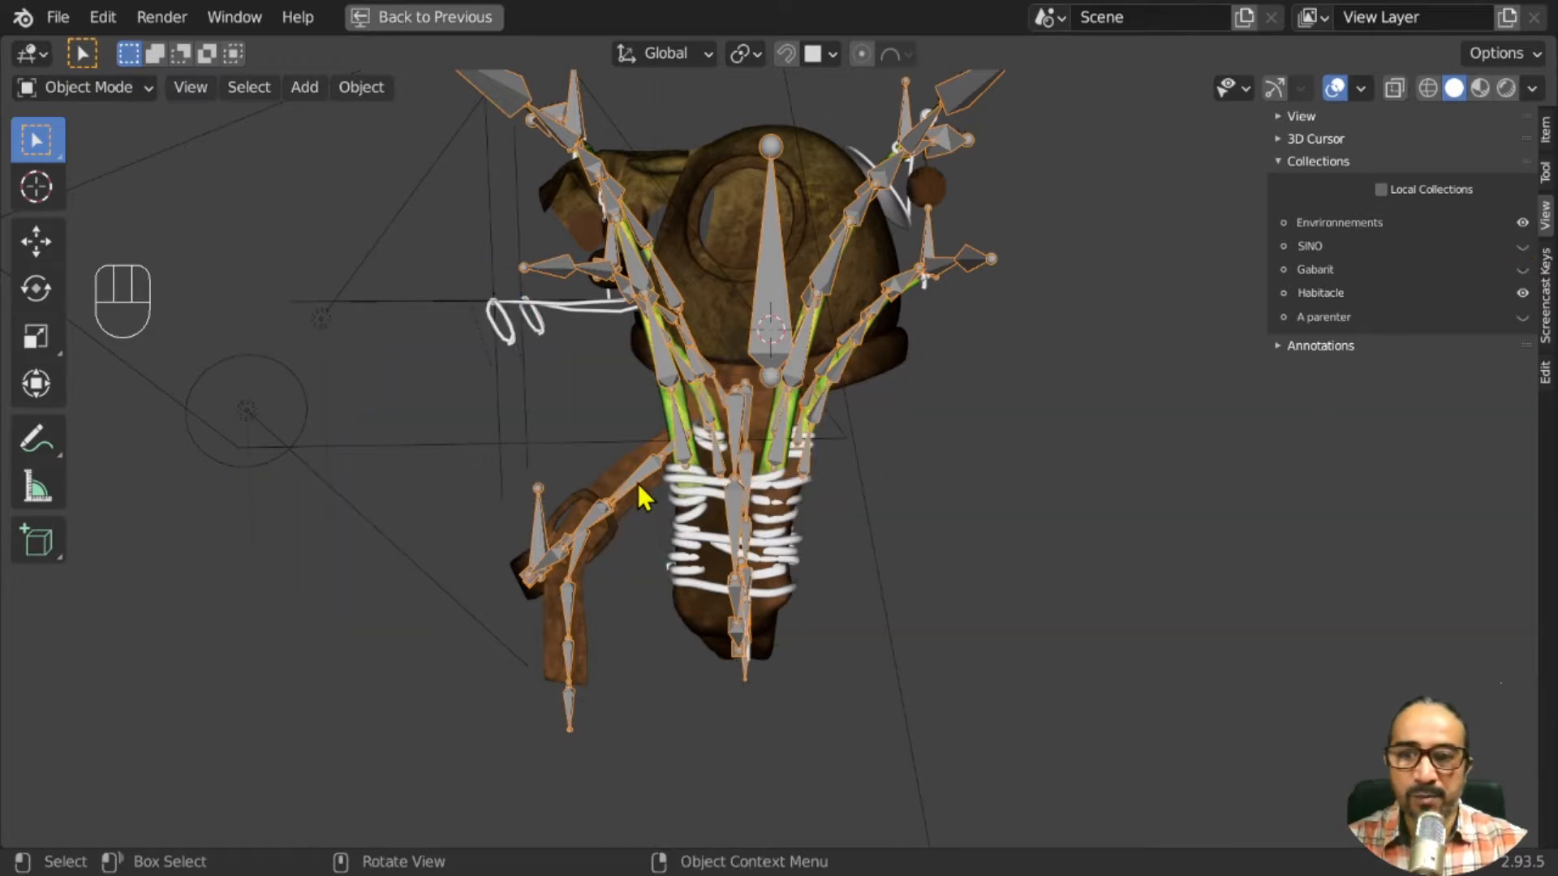
# In Pose Mode, try moving the upright control bone at the bottom of the belly strap, sideways and downward
pyautogui.moveTo(640, 497); pyautogui.dragTo(801, 706, button='middle')
pyautogui.hotkey('ctrl', 'Tab')
pyautogui.click(785, 701)
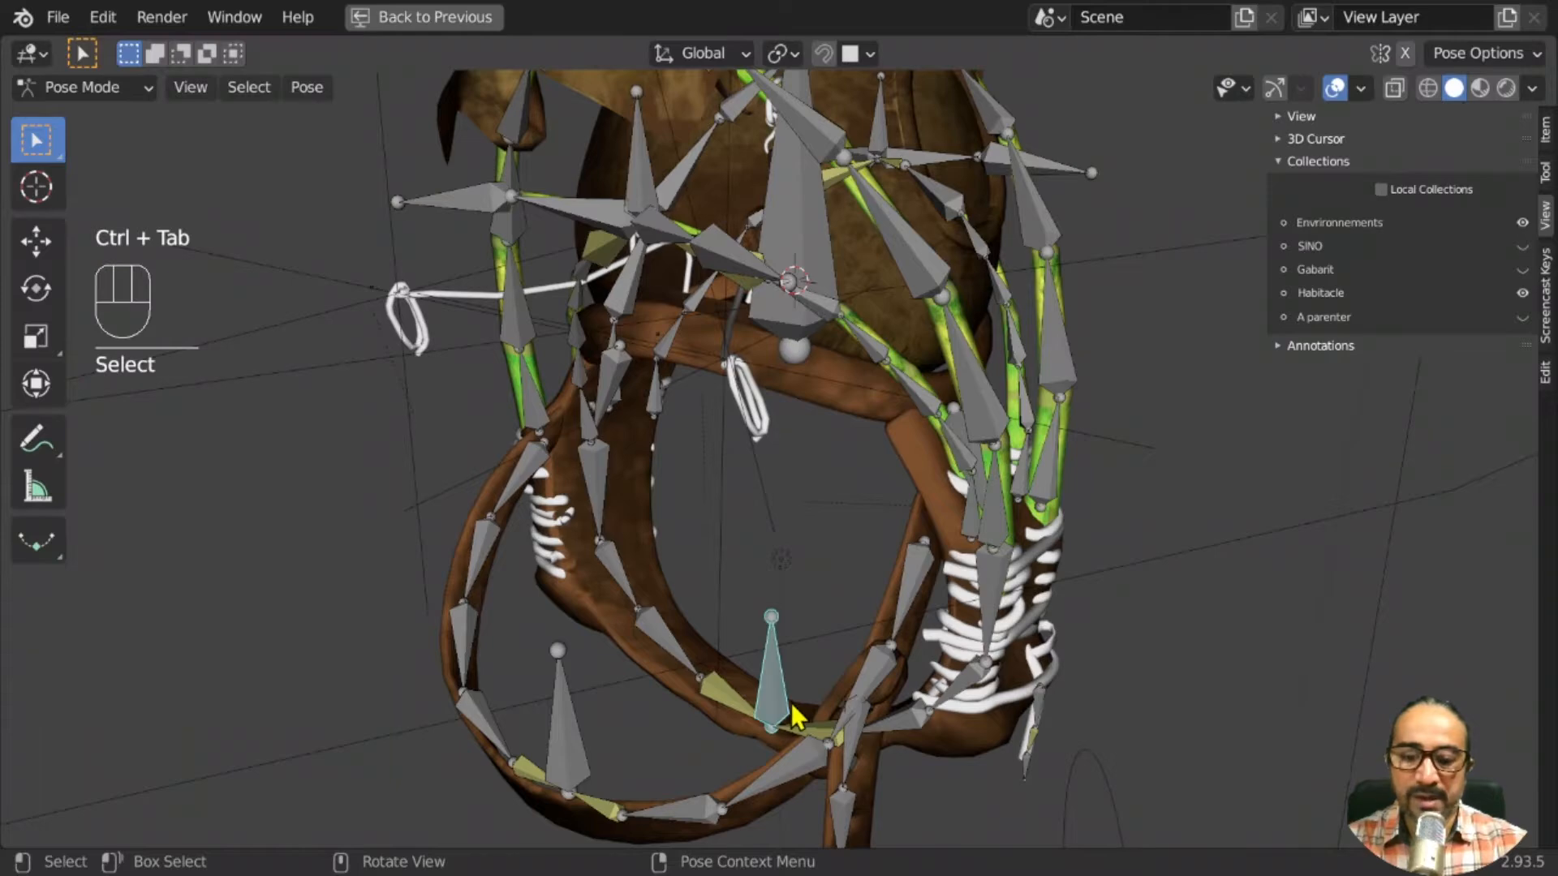
pyautogui.press('g')
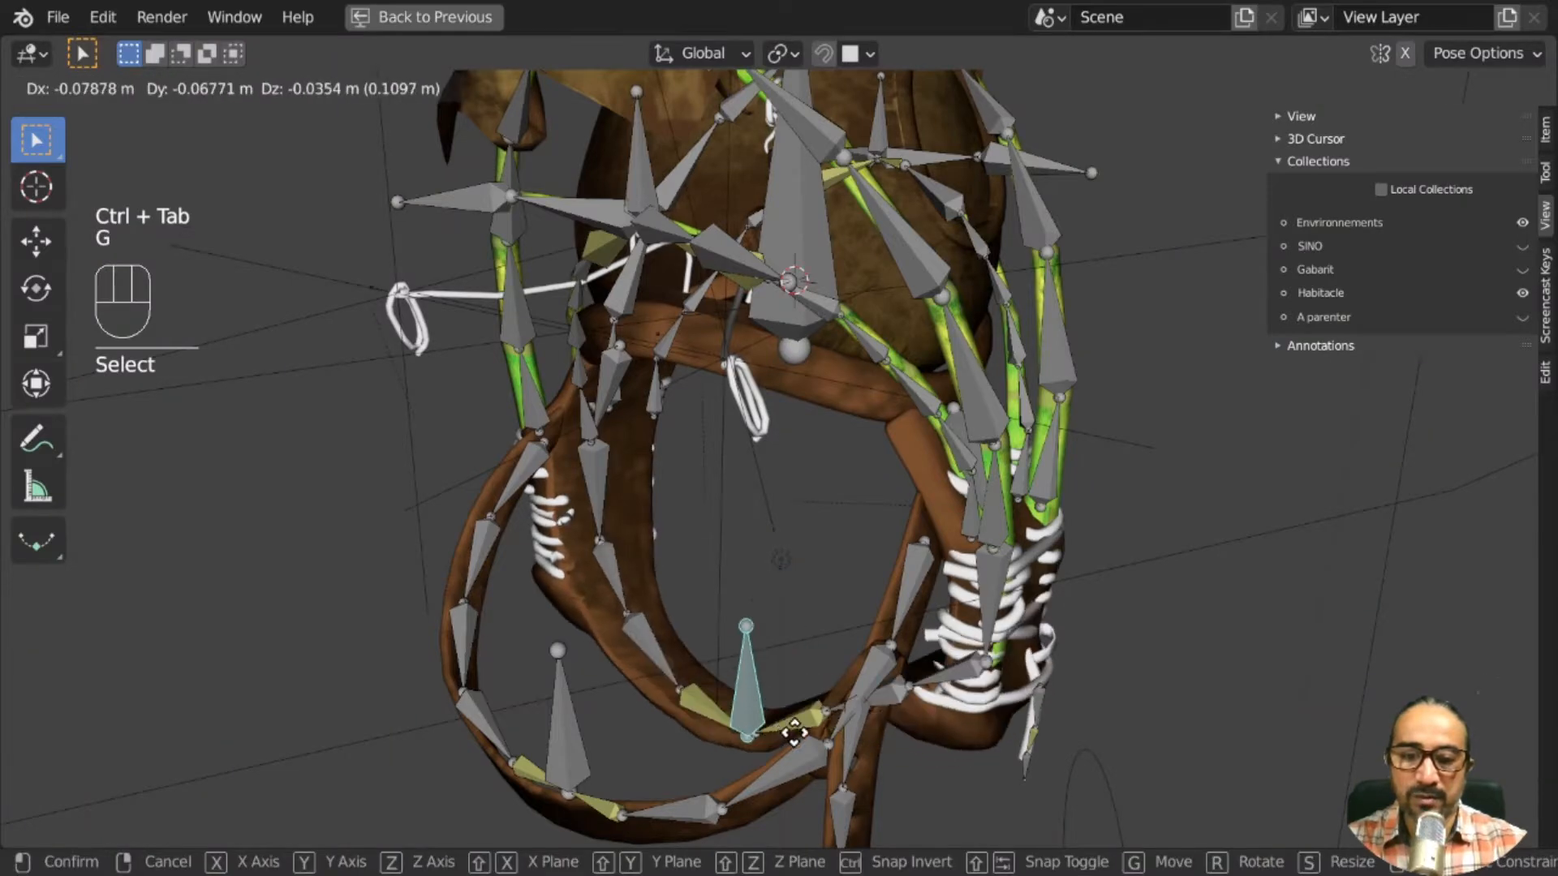
pyautogui.click(782, 714)
pyautogui.moveTo(783, 714); pyautogui.dragTo(631, 710, button='middle')
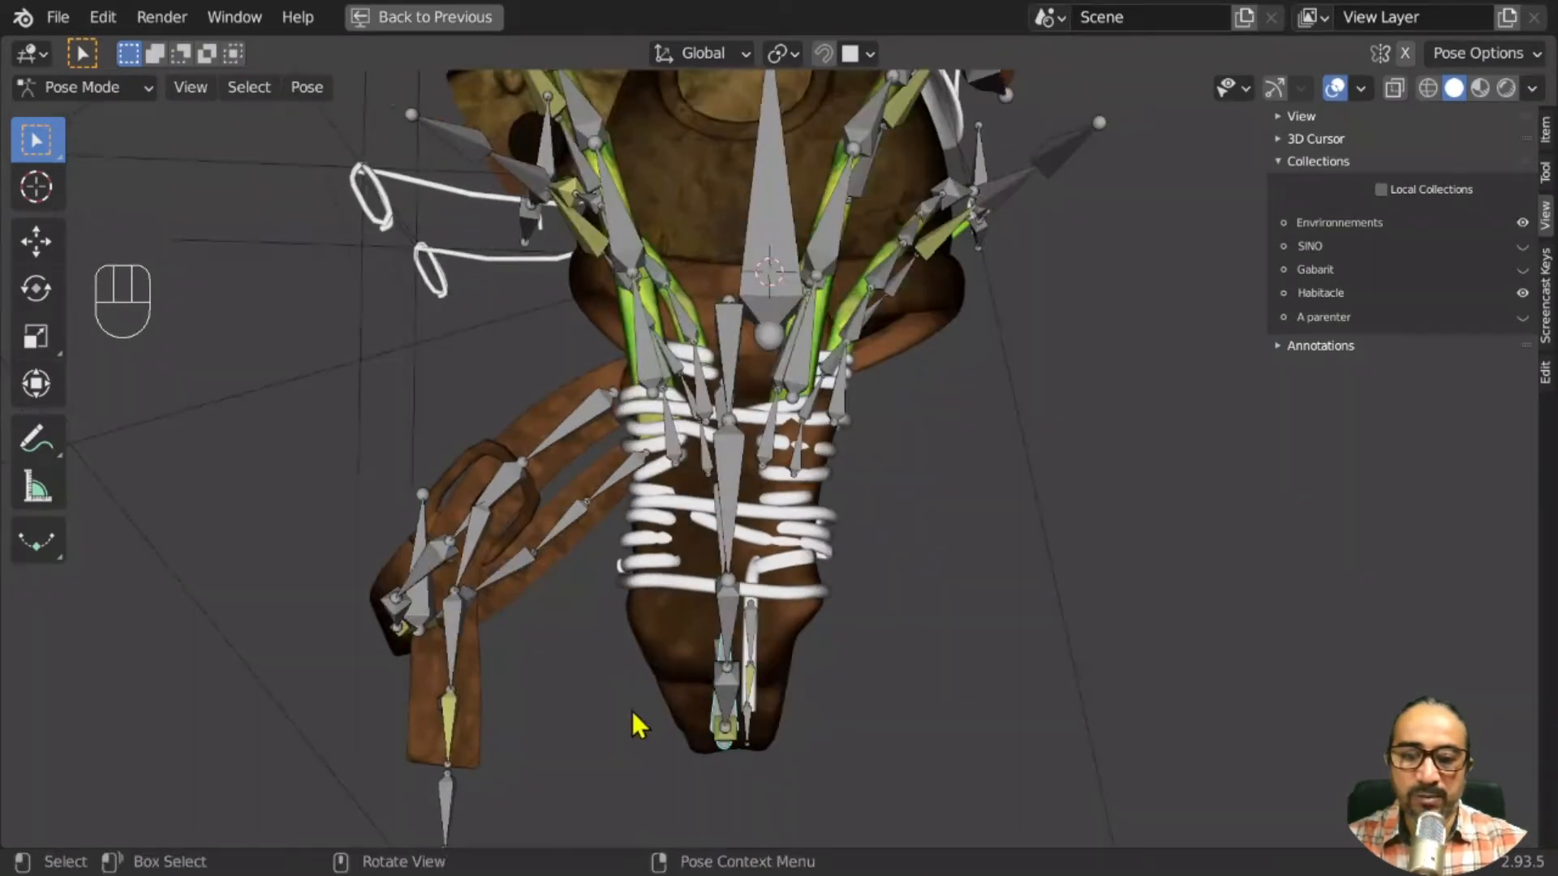
pyautogui.press('g')
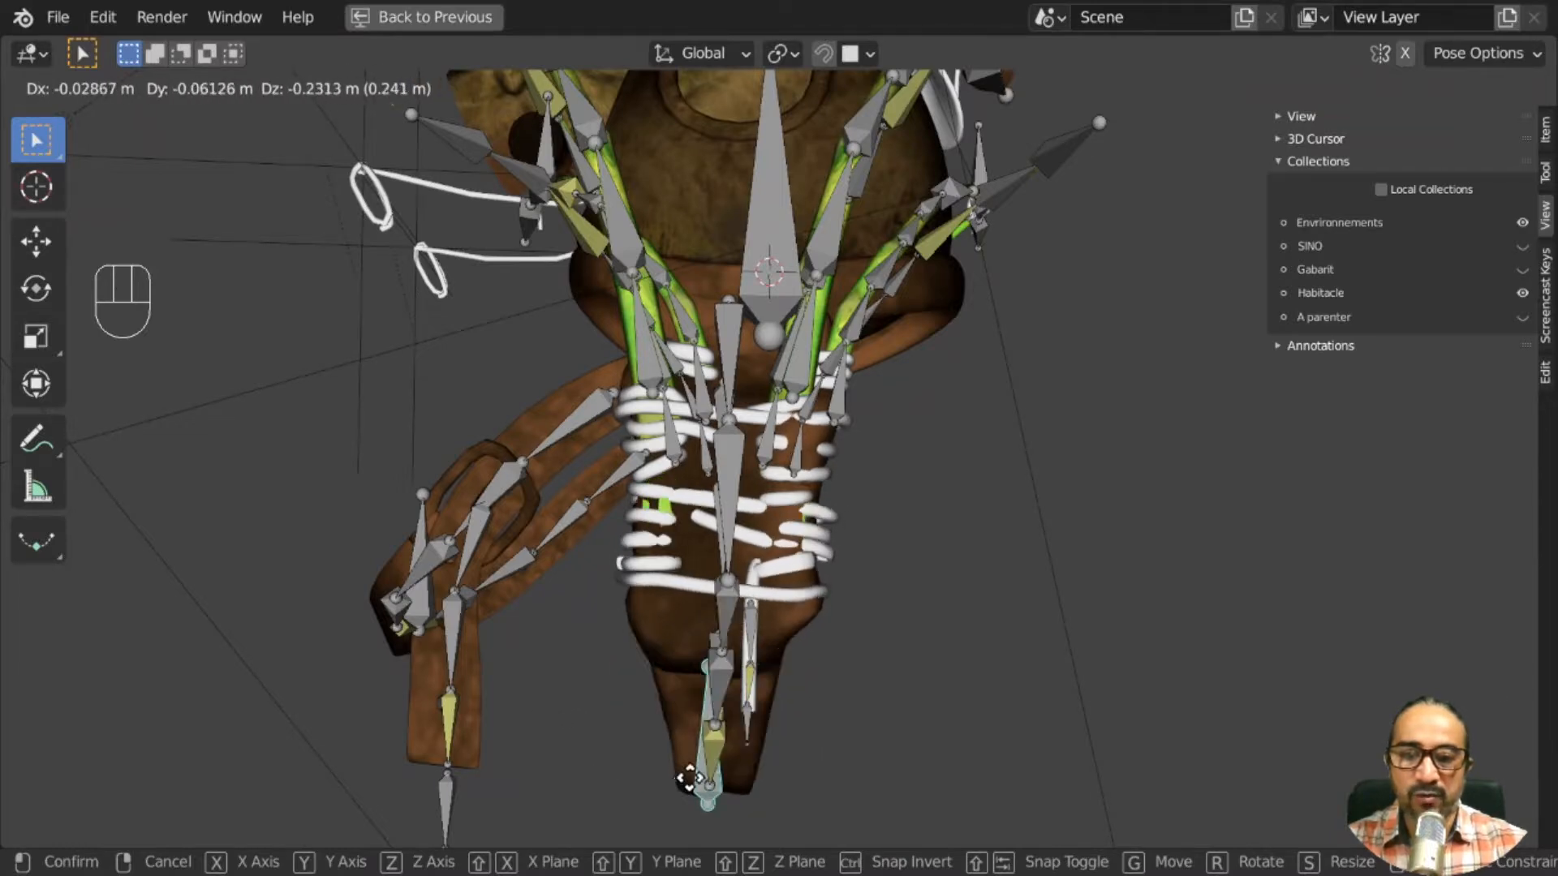
pyautogui.click(660, 679)
pyautogui.moveTo(660, 679); pyautogui.dragTo(729, 677, button='middle')
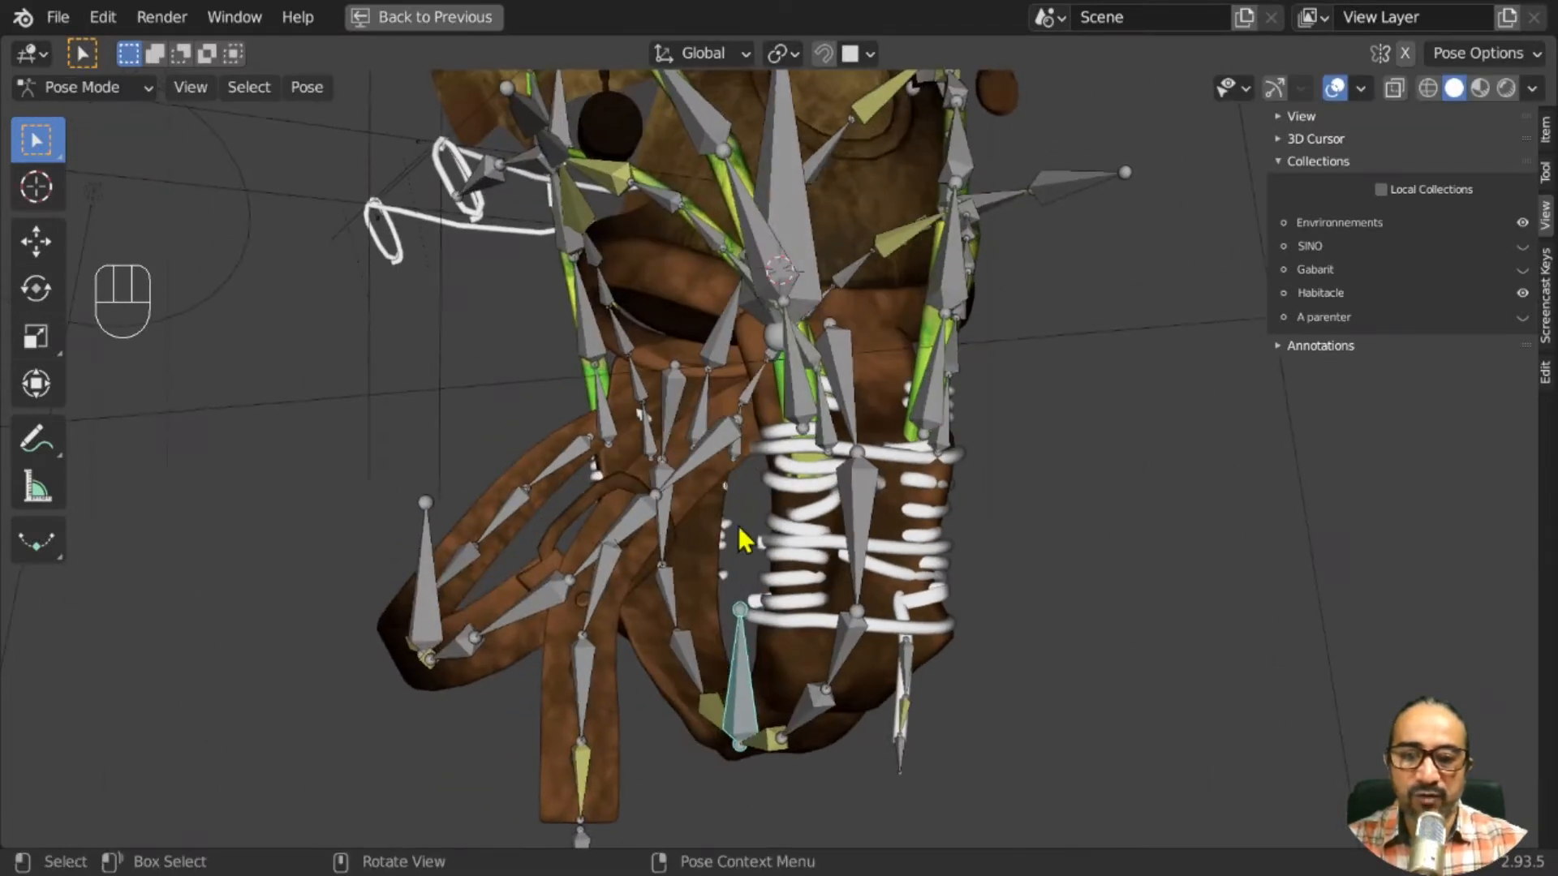
# Try moving the belly strap's control bone backward, and return the harness armature to Object Mode
pyautogui.scroll(-2, 866, 690)
pyautogui.moveTo(868, 692); pyautogui.dragTo(782, 694, button='middle')
pyautogui.press('g')
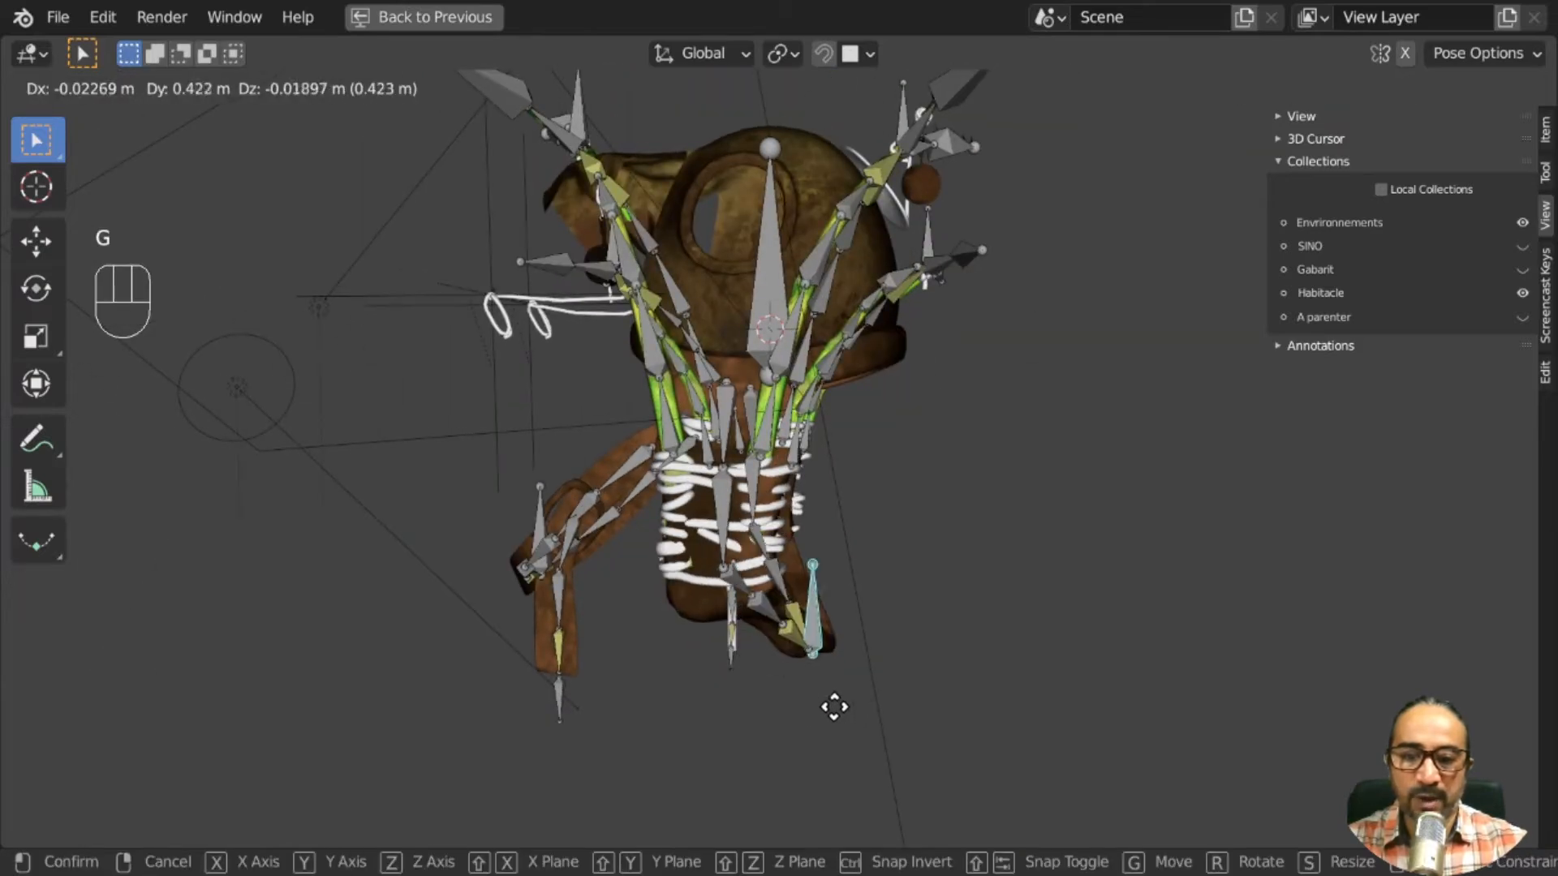
pyautogui.click(712, 639)
pyautogui.moveTo(711, 639); pyautogui.dragTo(766, 670, button='middle')
pyautogui.scroll(3, 765, 670)
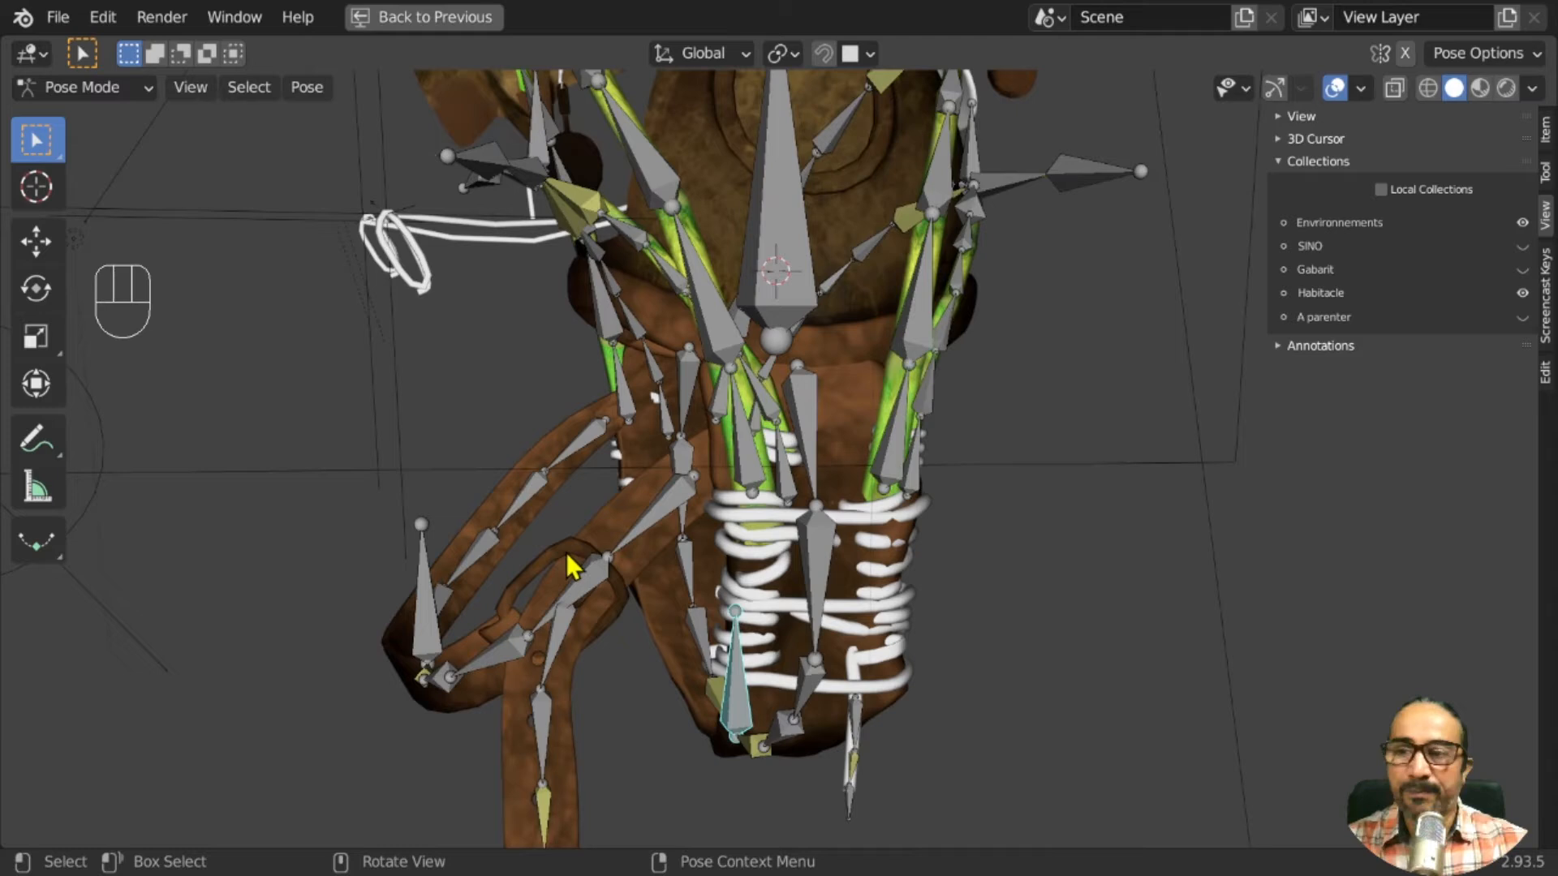
pyautogui.click(121, 91)
pyautogui.click(115, 122)
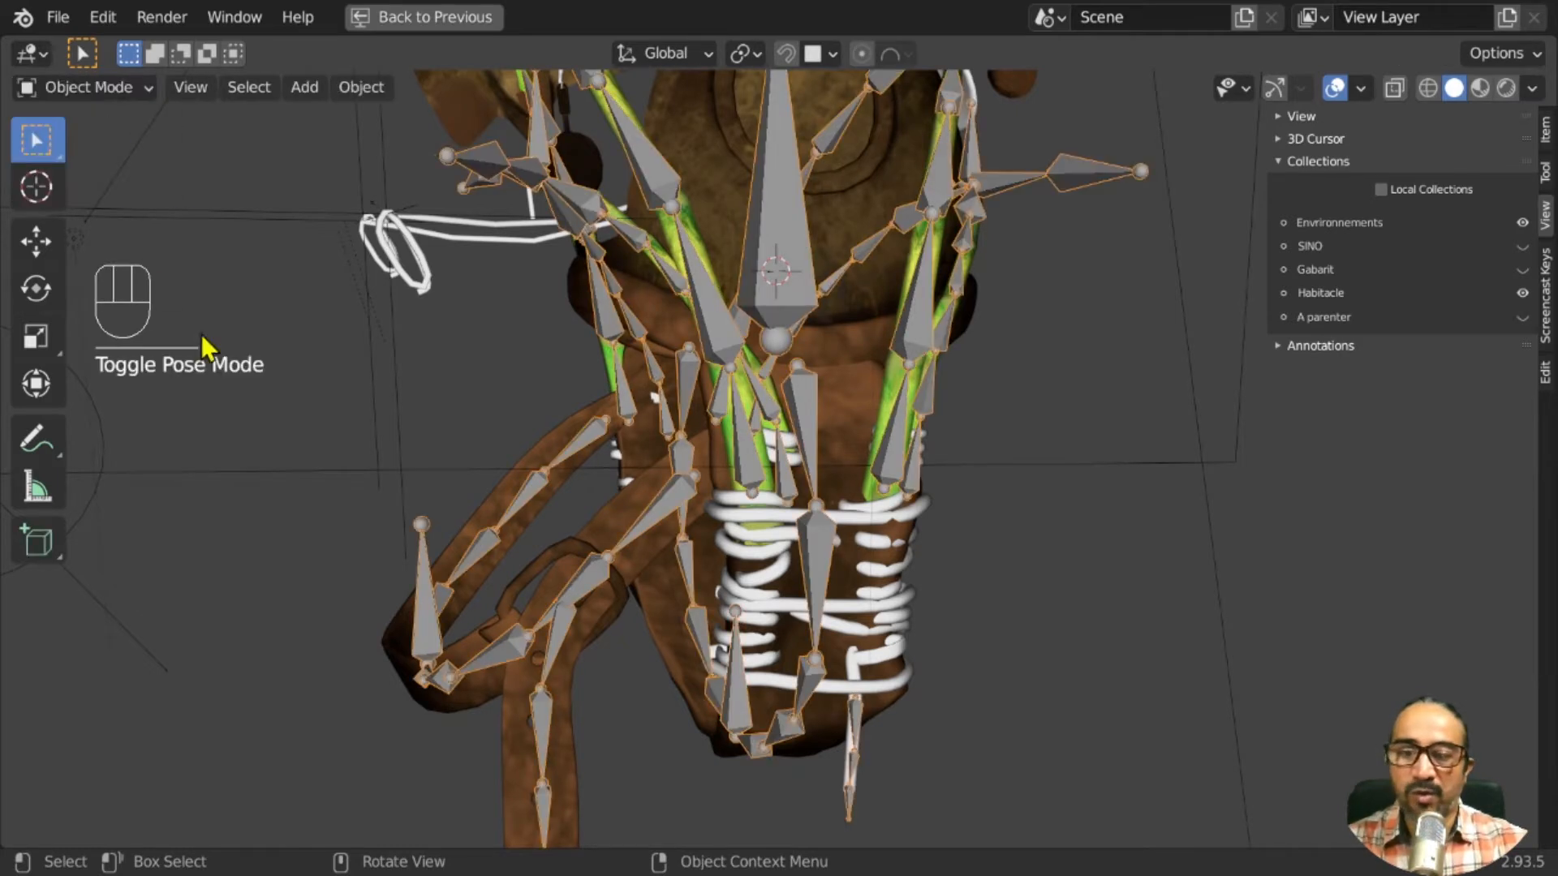
# Show the SINO collection again and select the harness's large central bone in Pose Mode
pyautogui.click(1521, 246)
pyautogui.moveTo(884, 537); pyautogui.dragTo(834, 463, button='middle')
pyautogui.hotkey('ctrl', 'Tab')
pyautogui.click(793, 315)
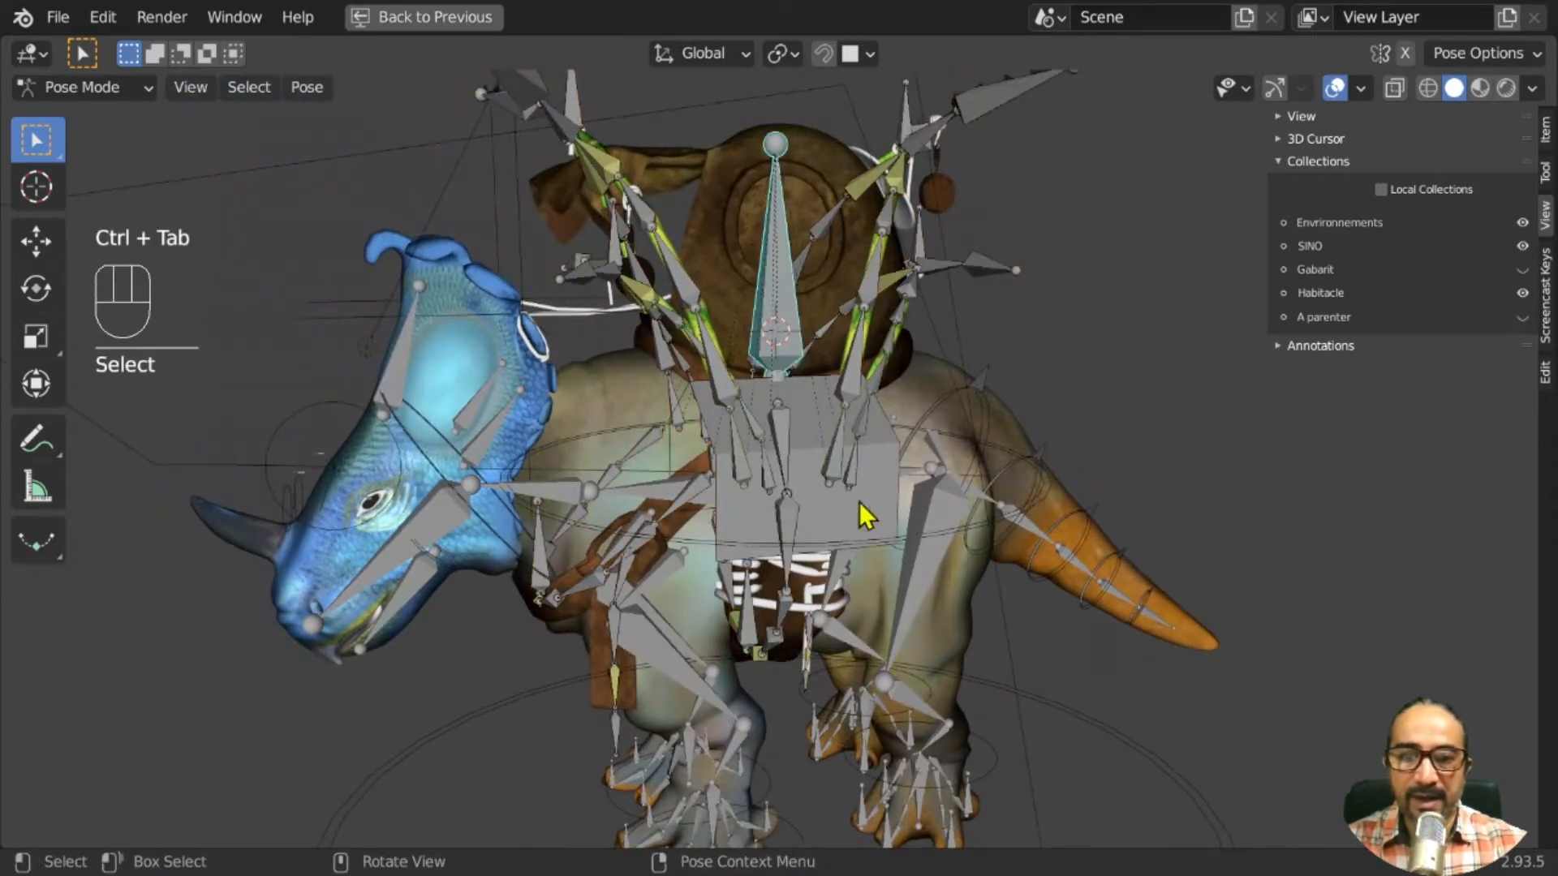
# Try moving the harness's large central bone to test how the harness follows it
pyautogui.moveTo(862, 514); pyautogui.dragTo(817, 558, button='middle')
pyautogui.press('g')
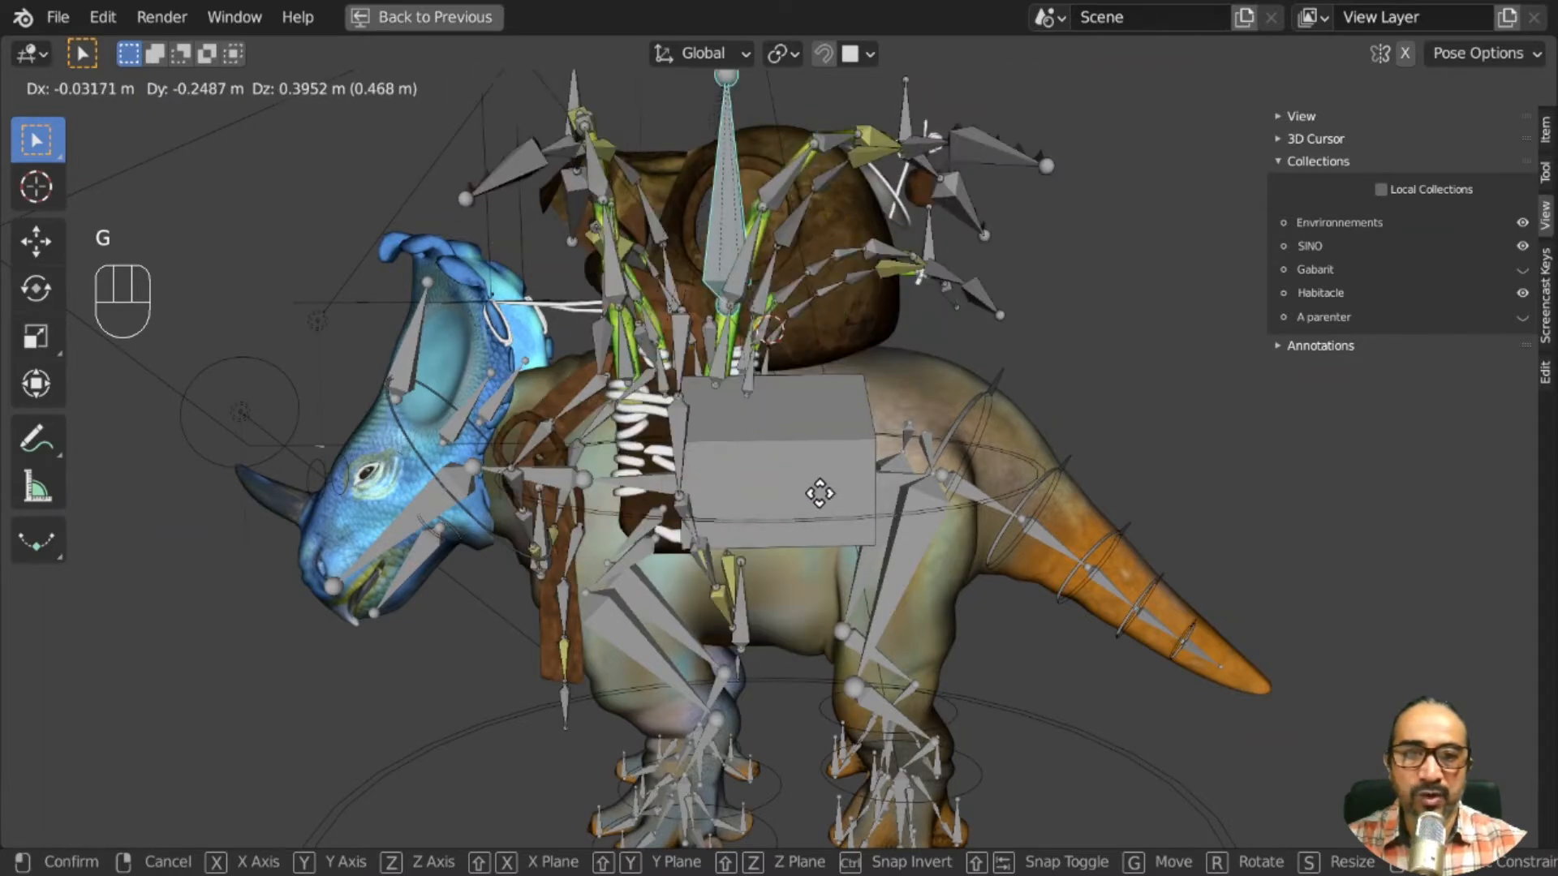
pyautogui.rightClick(973, 312)
pyautogui.moveTo(811, 442)
pyautogui.mouseDown(button='middle')
pyautogui.moveTo(792, 479)
pyautogui.moveTo(785, 451)
pyautogui.mouseUp(button='middle')
pyautogui.scroll(-3, 785, 447)
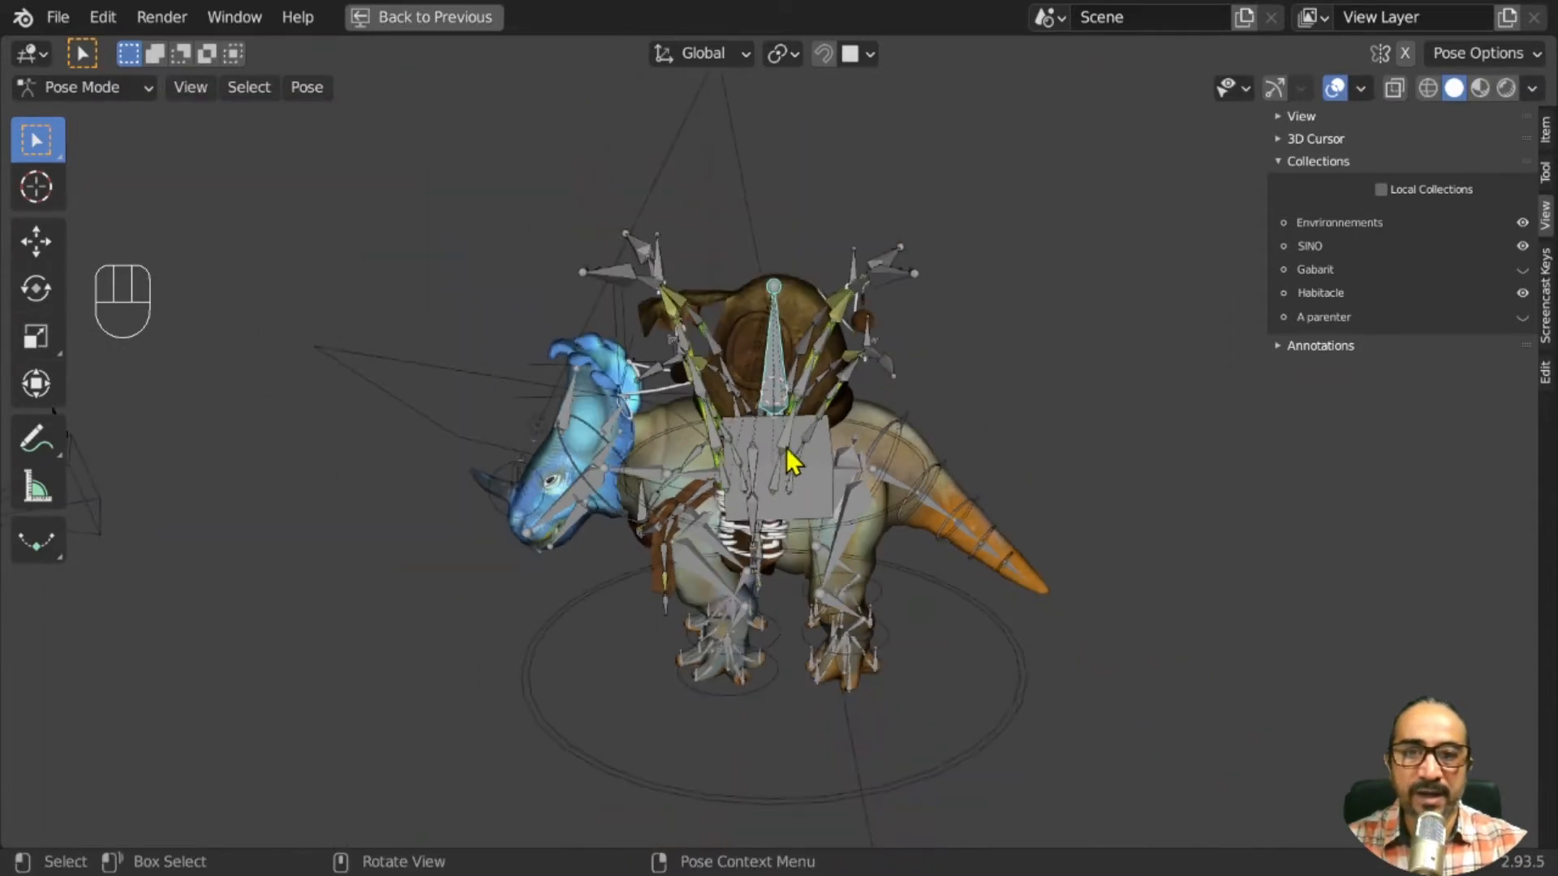
pyautogui.press('g')
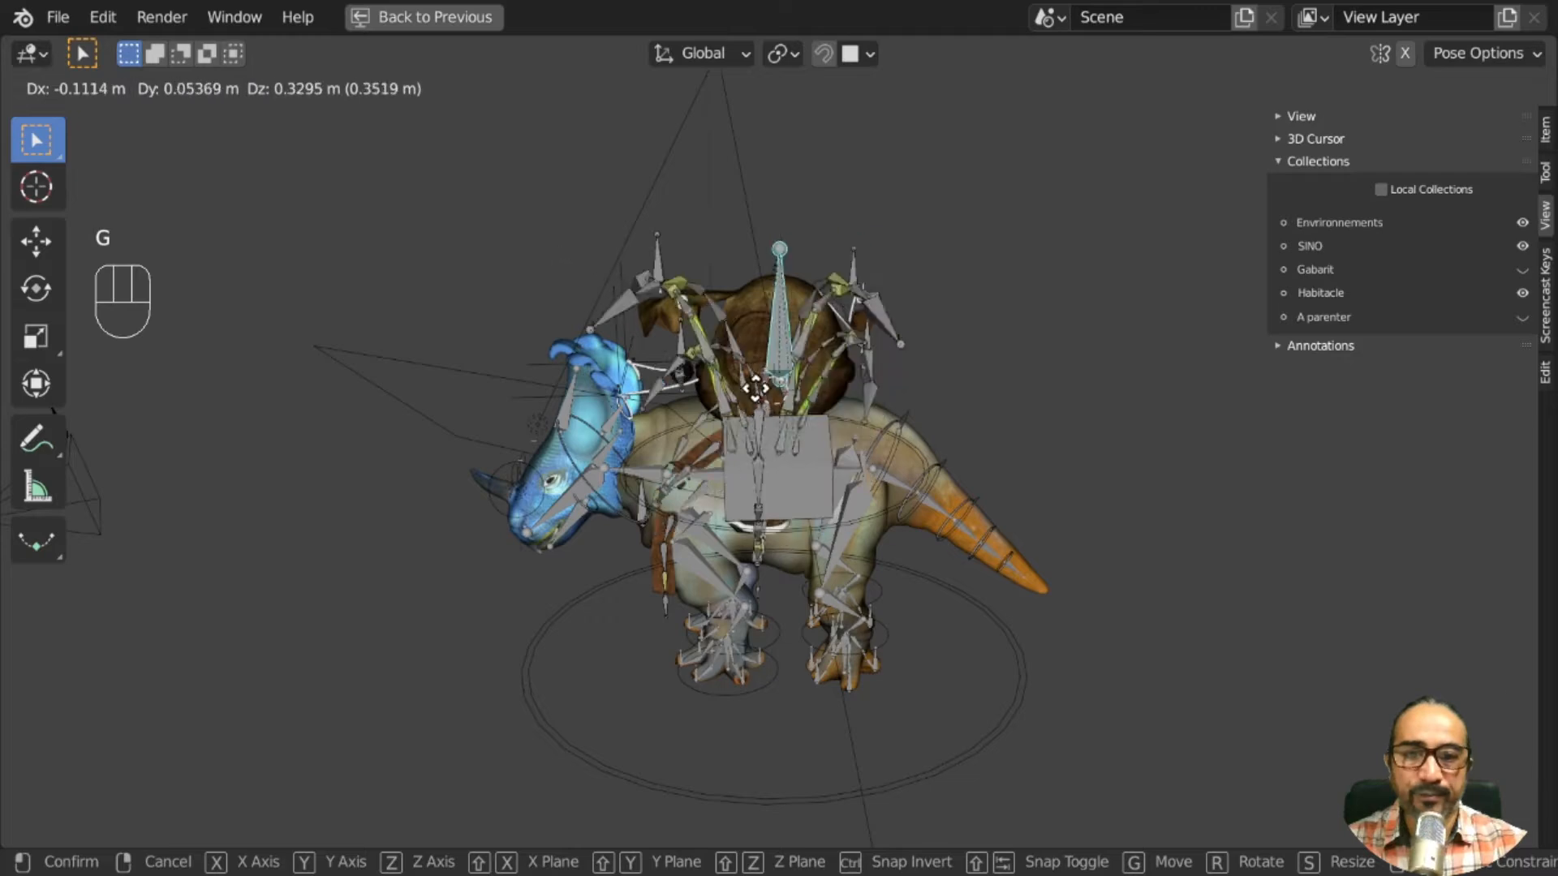
pyautogui.rightClick(818, 516)
# Return the harness armature to Object Mode and select the dinosaur's armature
pyautogui.scroll(4, 816, 551)
pyautogui.moveTo(814, 560); pyautogui.dragTo(788, 412, button='middle')
pyautogui.moveTo(832, 498); pyautogui.dragTo(840, 421, button='middle')
pyautogui.click(846, 398)
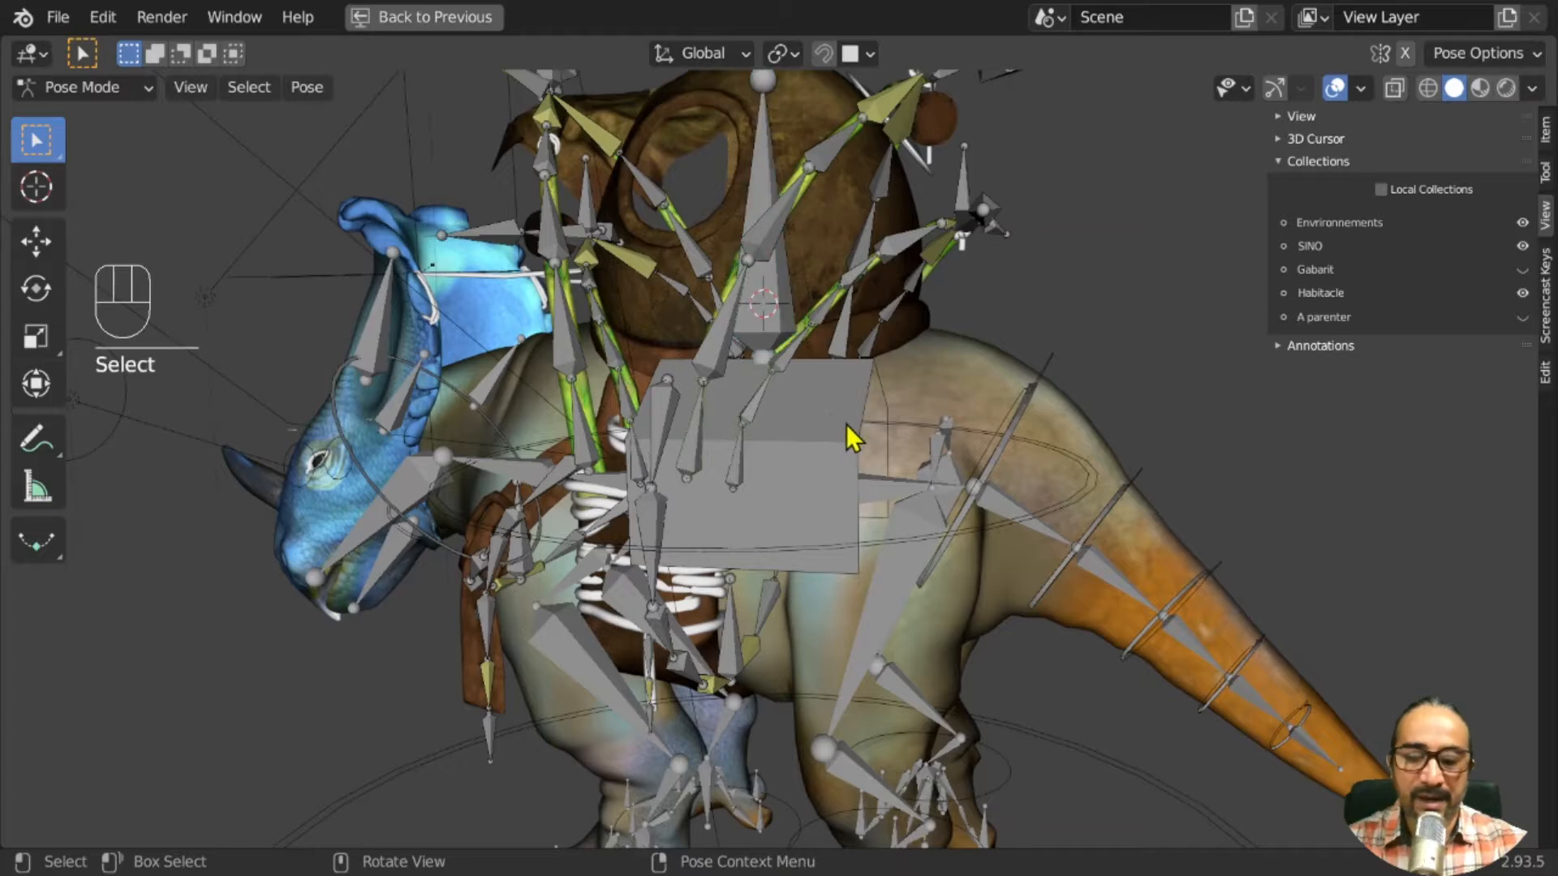
pyautogui.hotkey('ctrl', 'Tab')
pyautogui.click(849, 423)
pyautogui.moveTo(851, 421); pyautogui.dragTo(775, 490, button='middle')
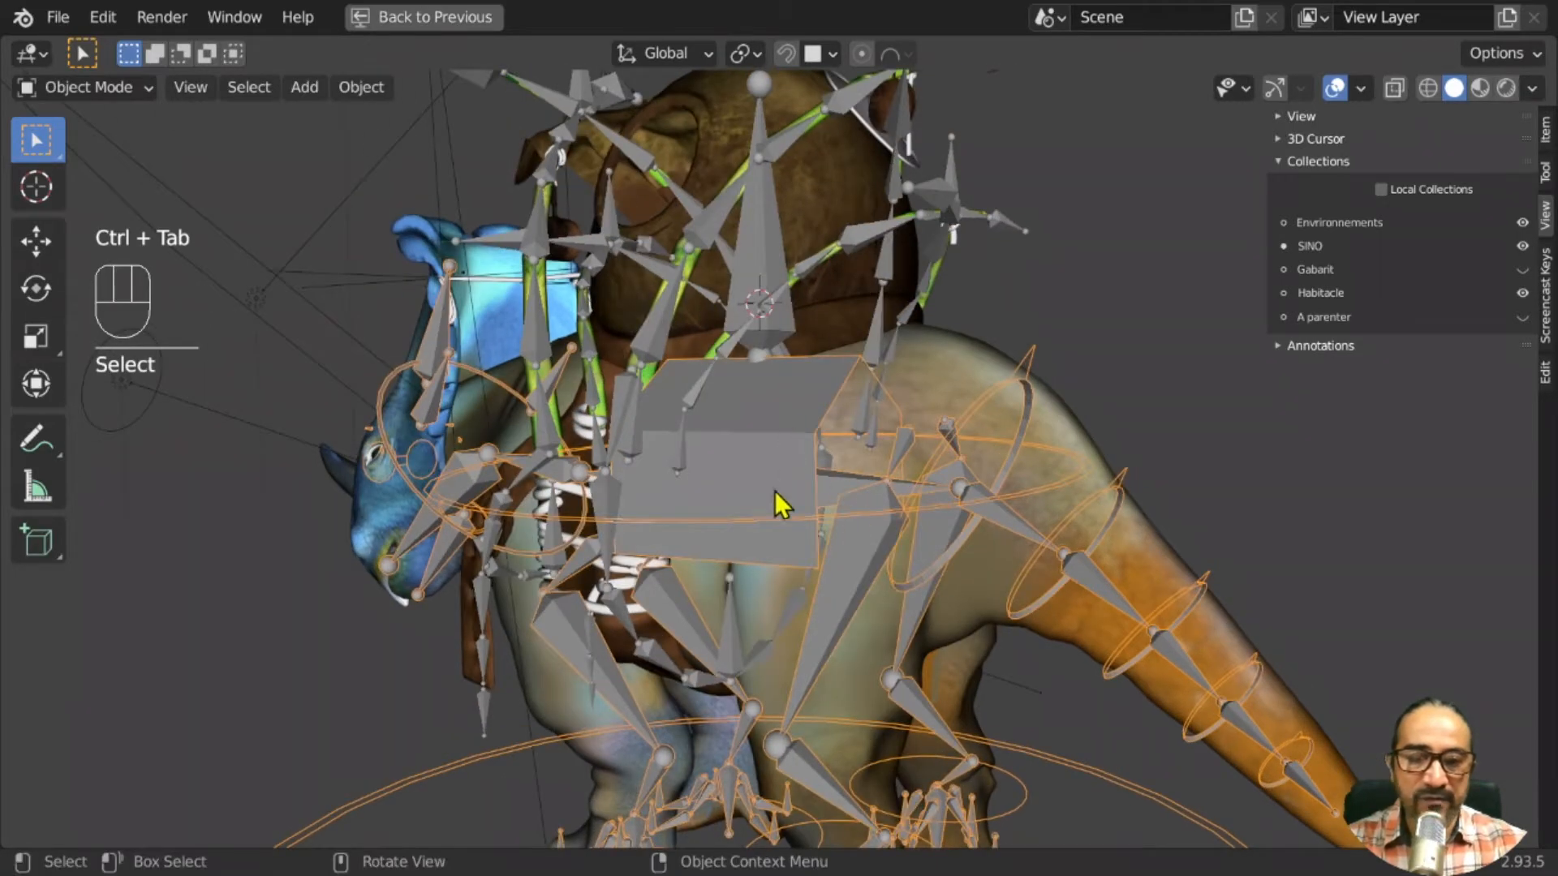
pyautogui.moveTo(908, 499); pyautogui.dragTo(747, 473, button='middle')
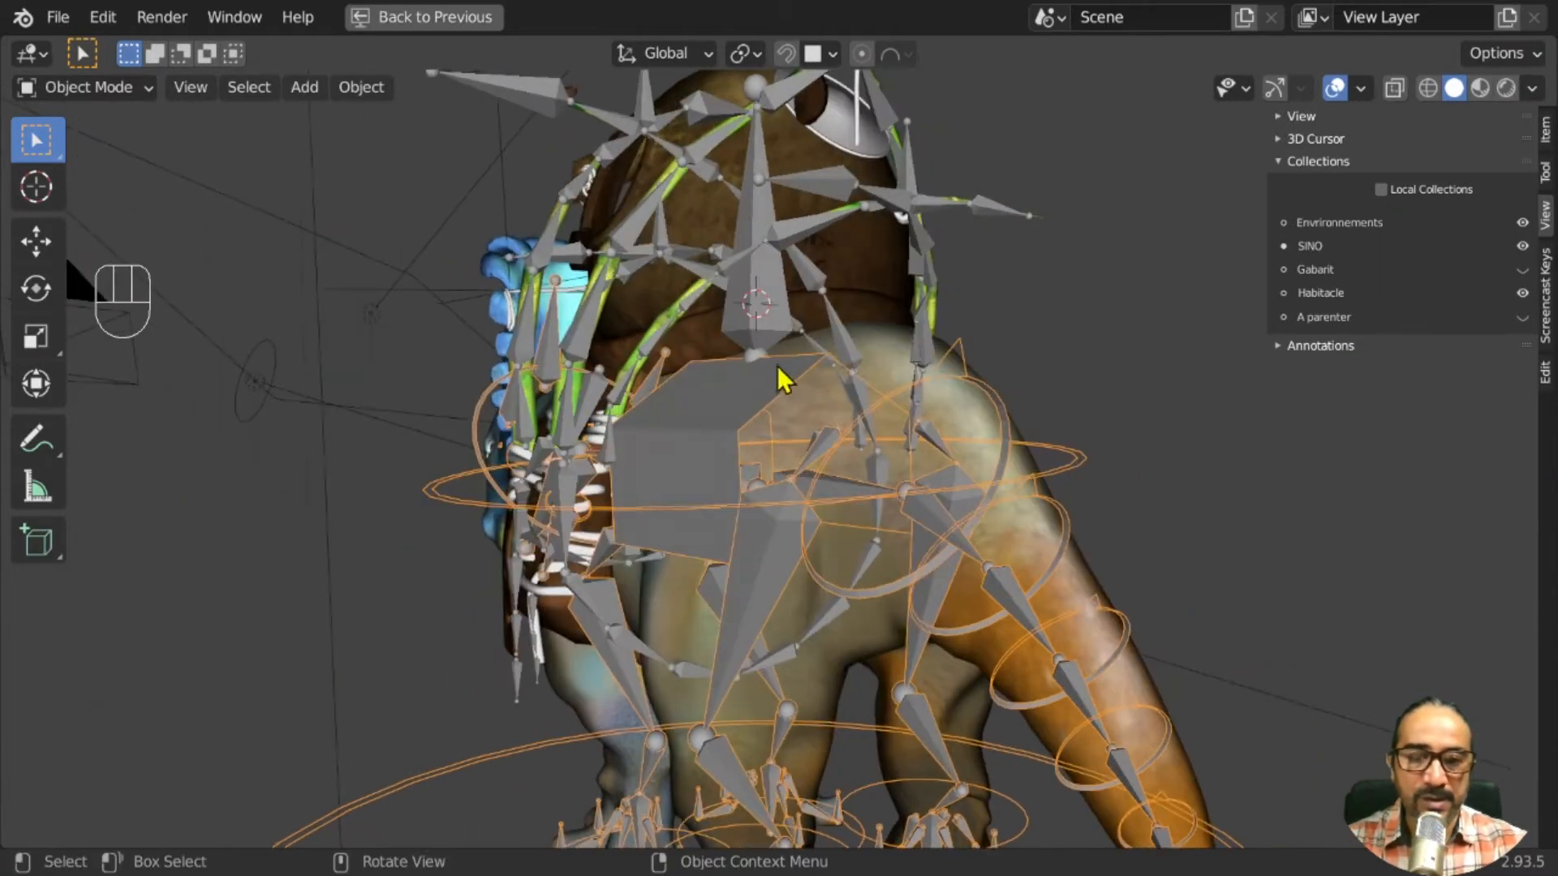
pyautogui.moveTo(756, 398); pyautogui.dragTo(836, 471, button='middle')
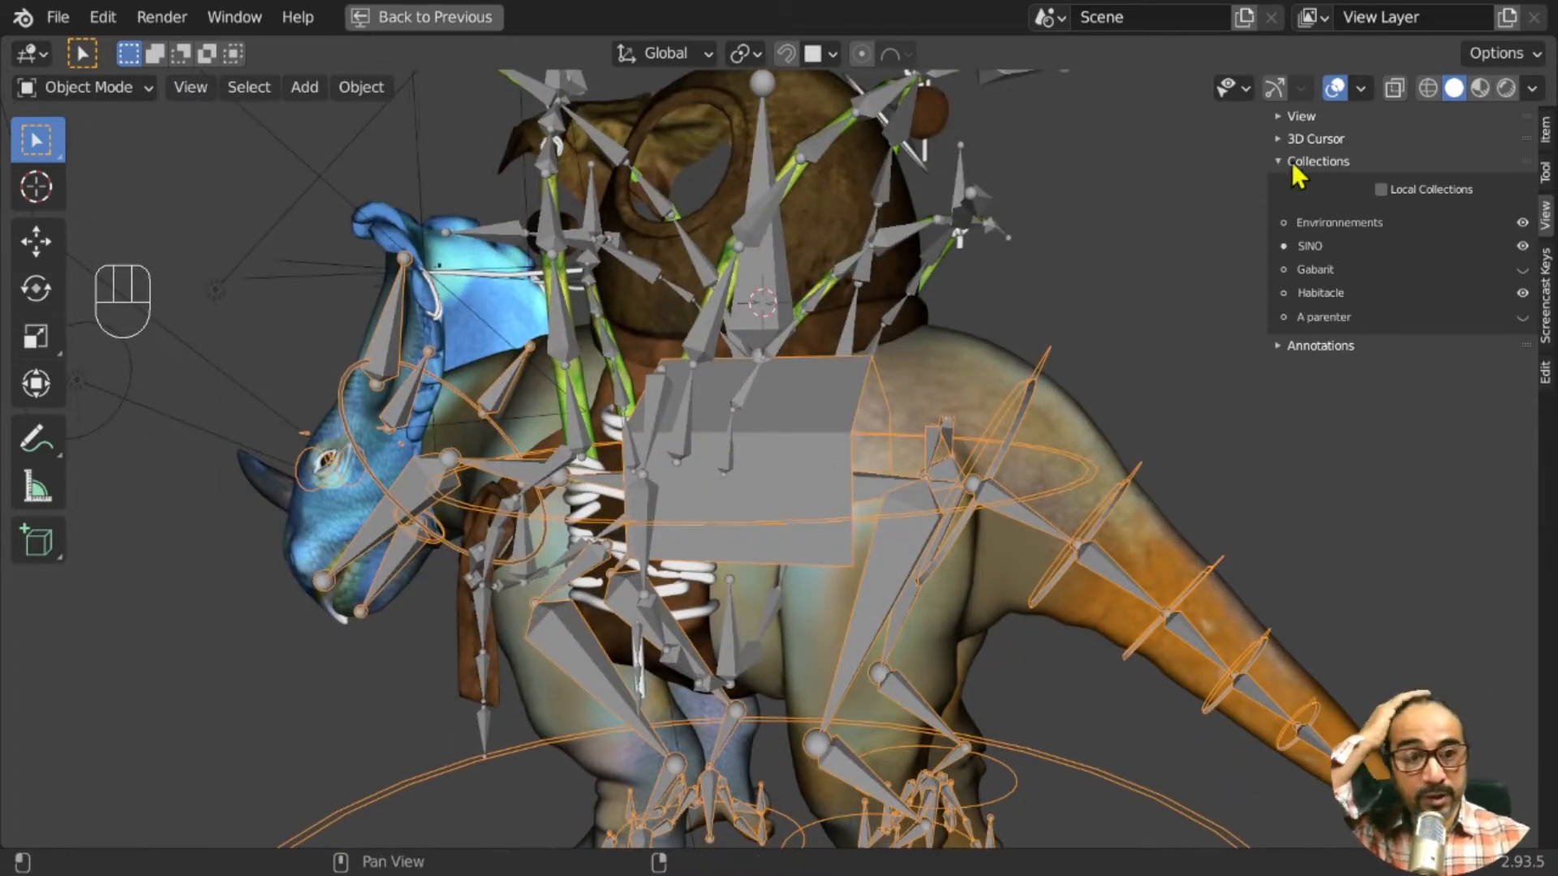
# Turn on the Text Info overlay to display the active object and bone names in the viewport
pyautogui.click(1361, 89)
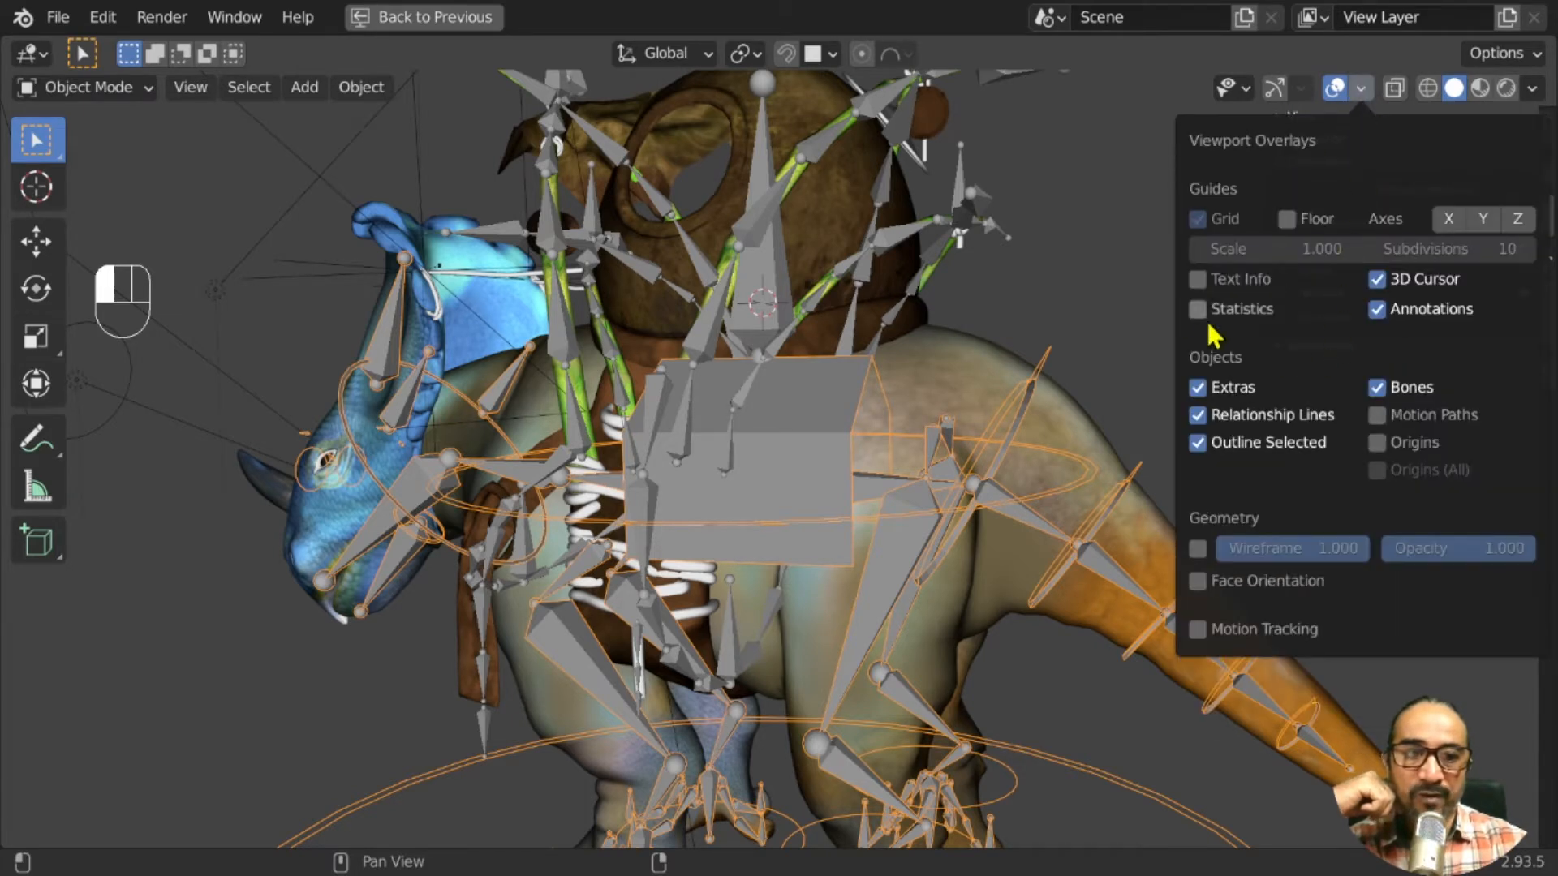
pyautogui.click(1197, 278)
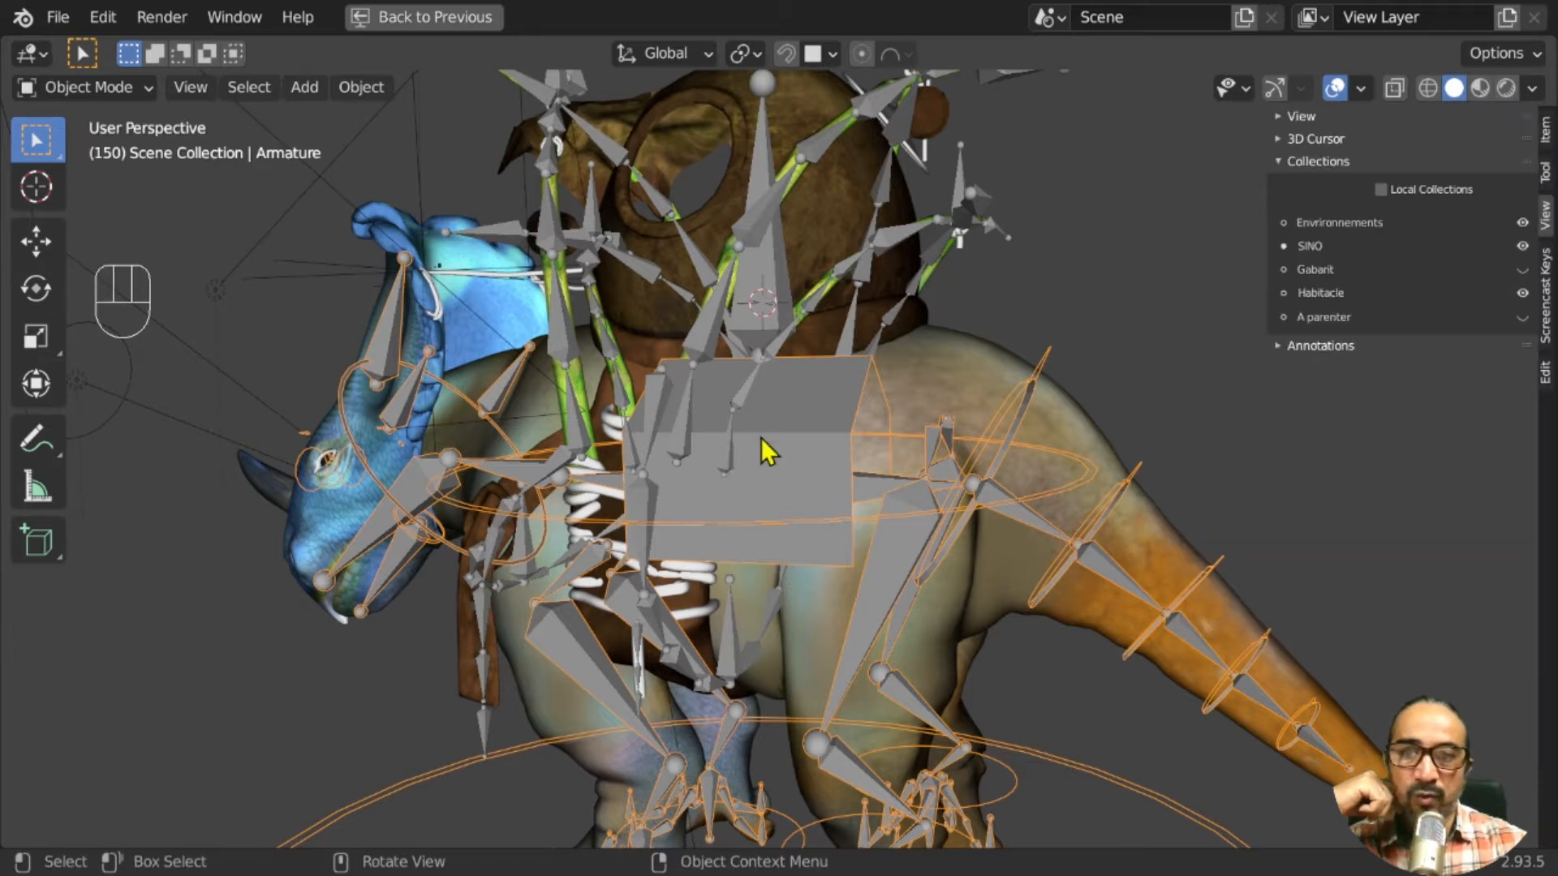
pyautogui.press('ctrl')
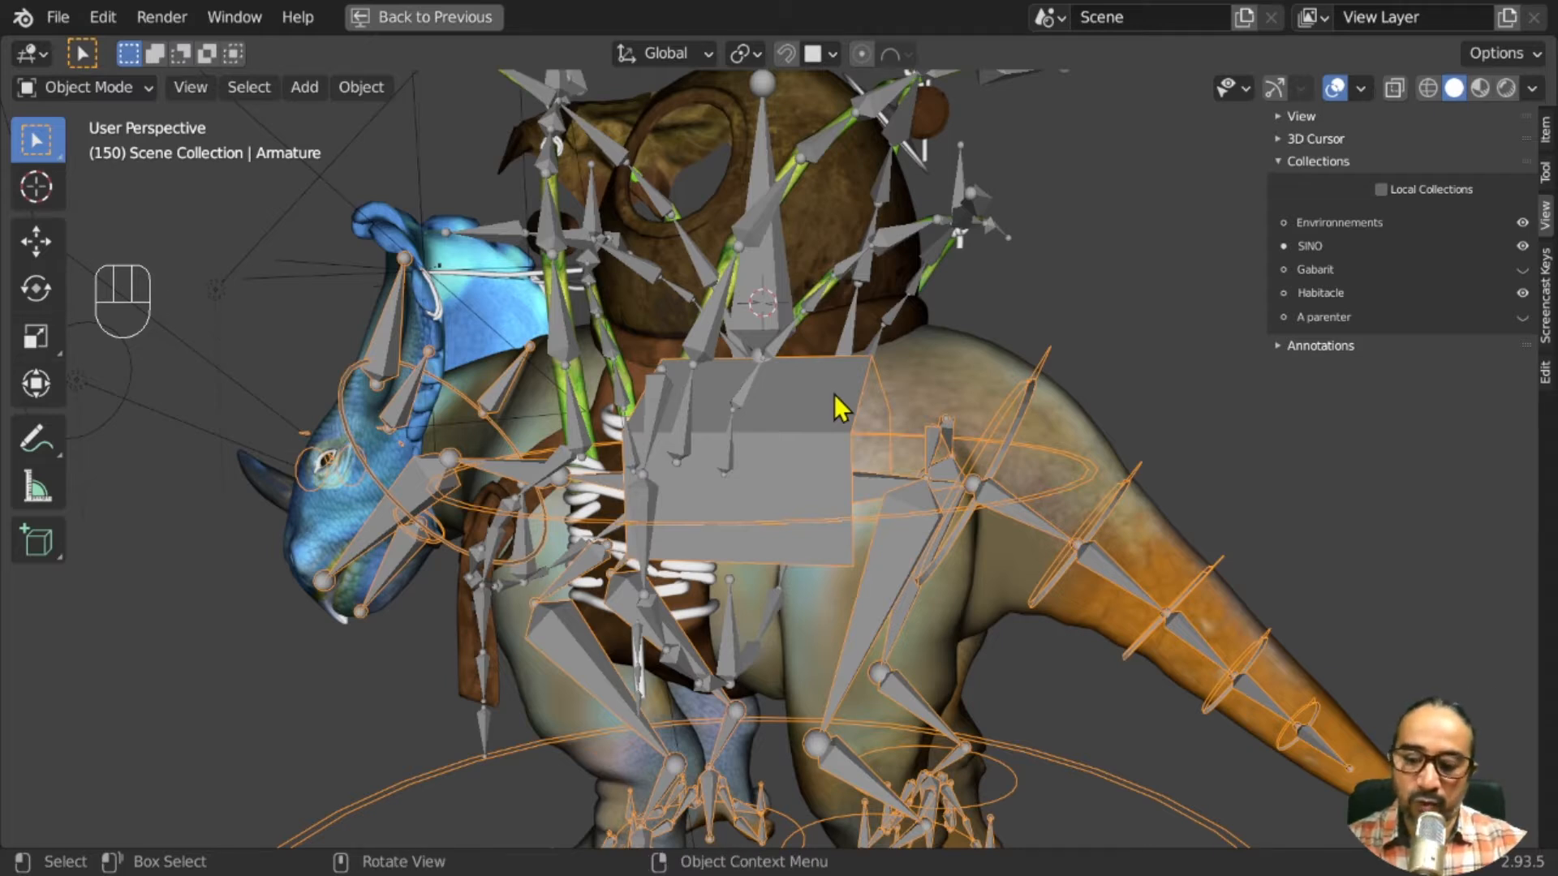
# Check the name of the dinosaur's box-shaped body bone in Pose Mode, and return its armature to Object Mode
pyautogui.hotkey('ctrl', 'Tab')
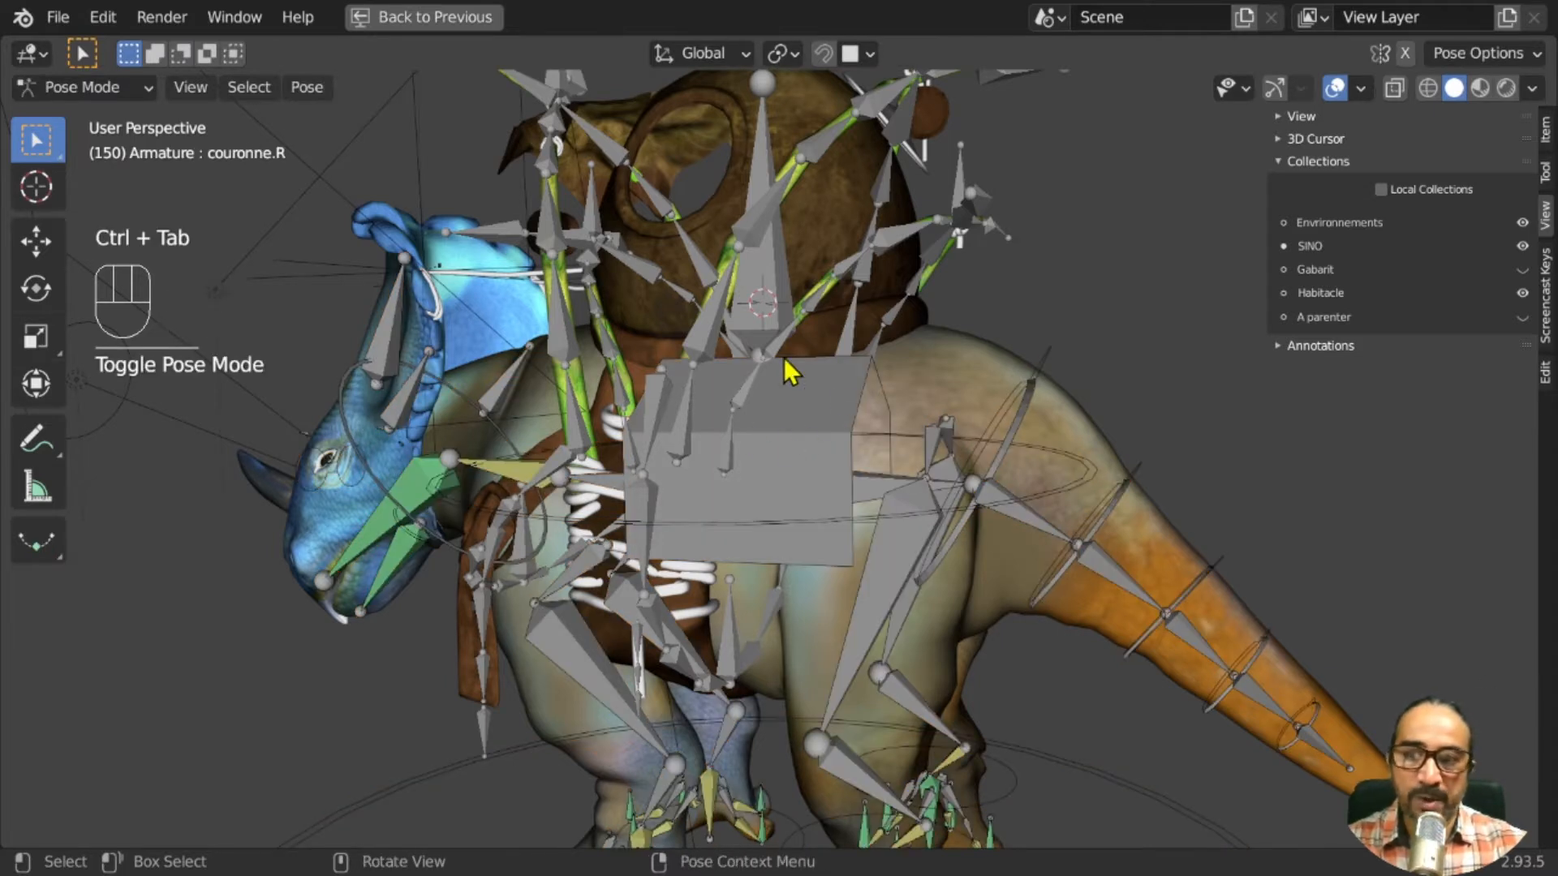
pyautogui.click(824, 410)
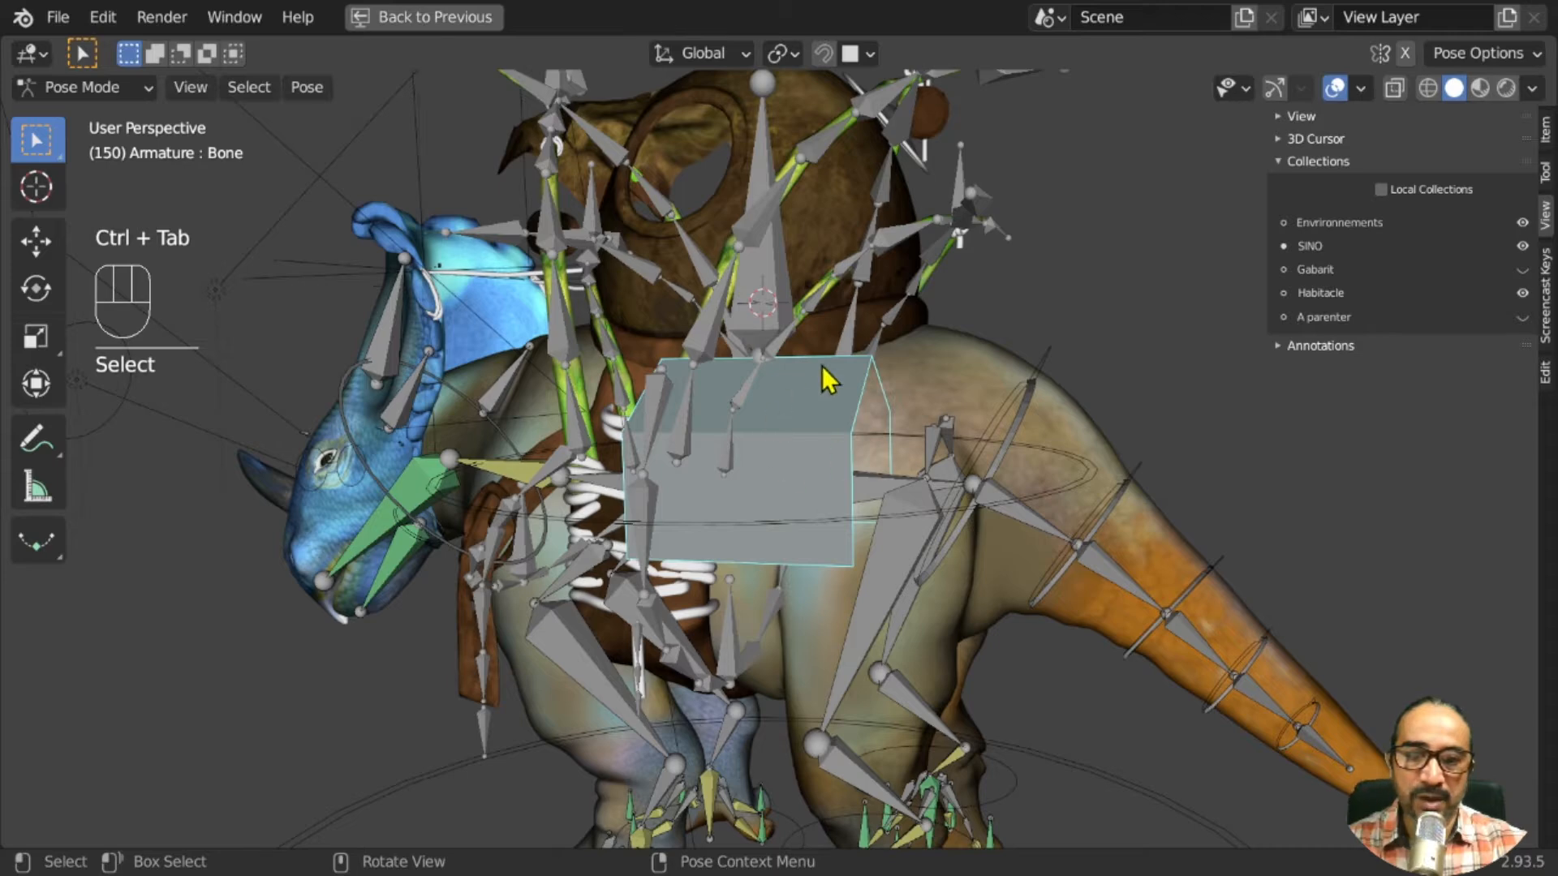
pyautogui.moveTo(874, 517); pyautogui.dragTo(413, 271, button='middle')
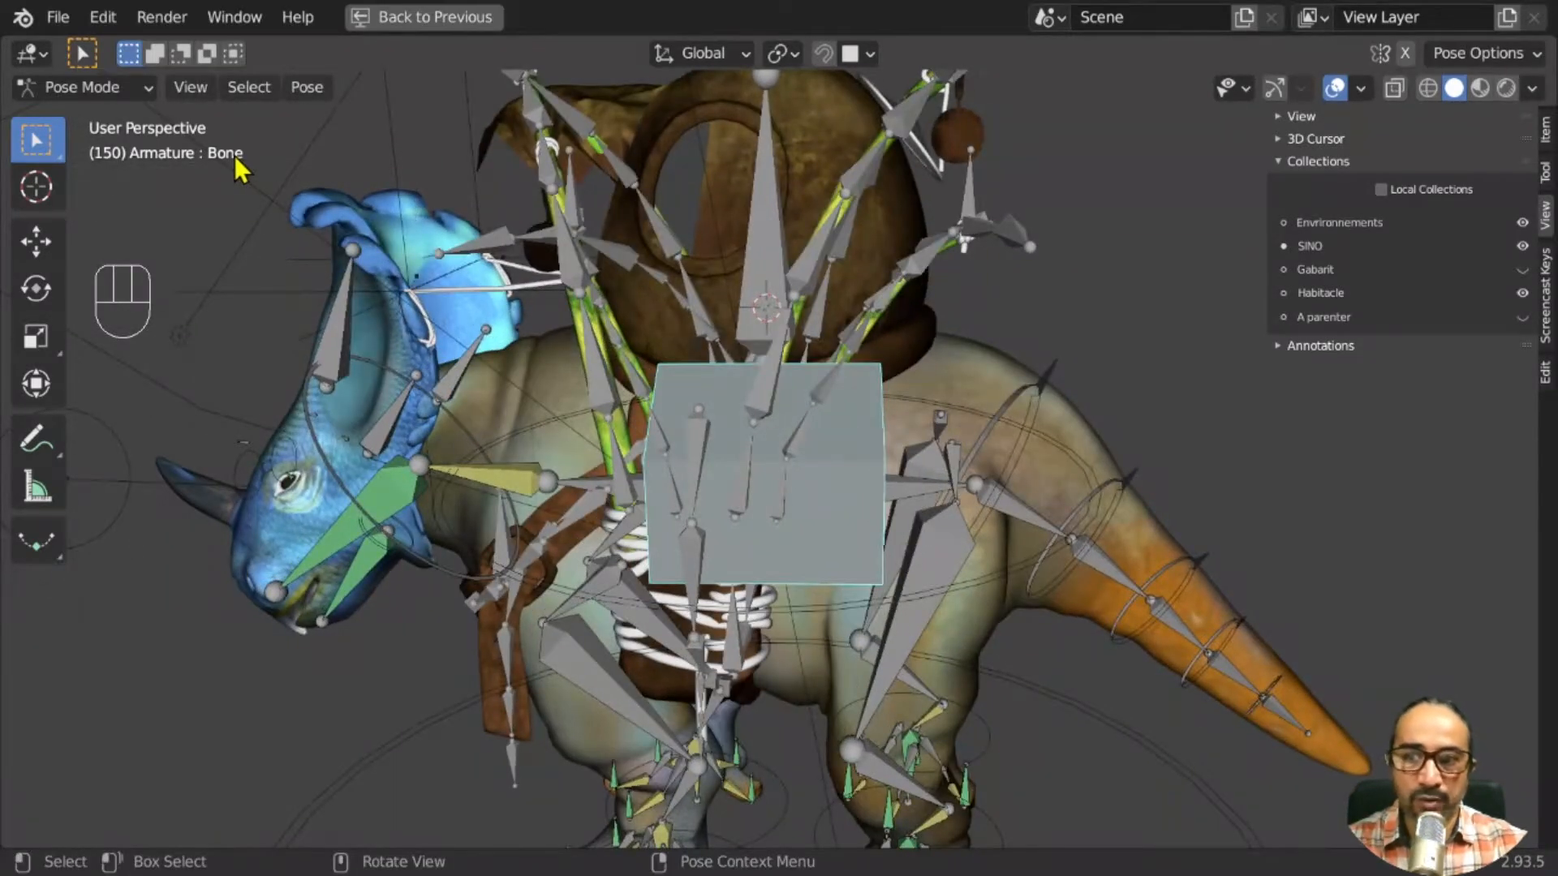
pyautogui.hotkey('ctrl', 'Tab')
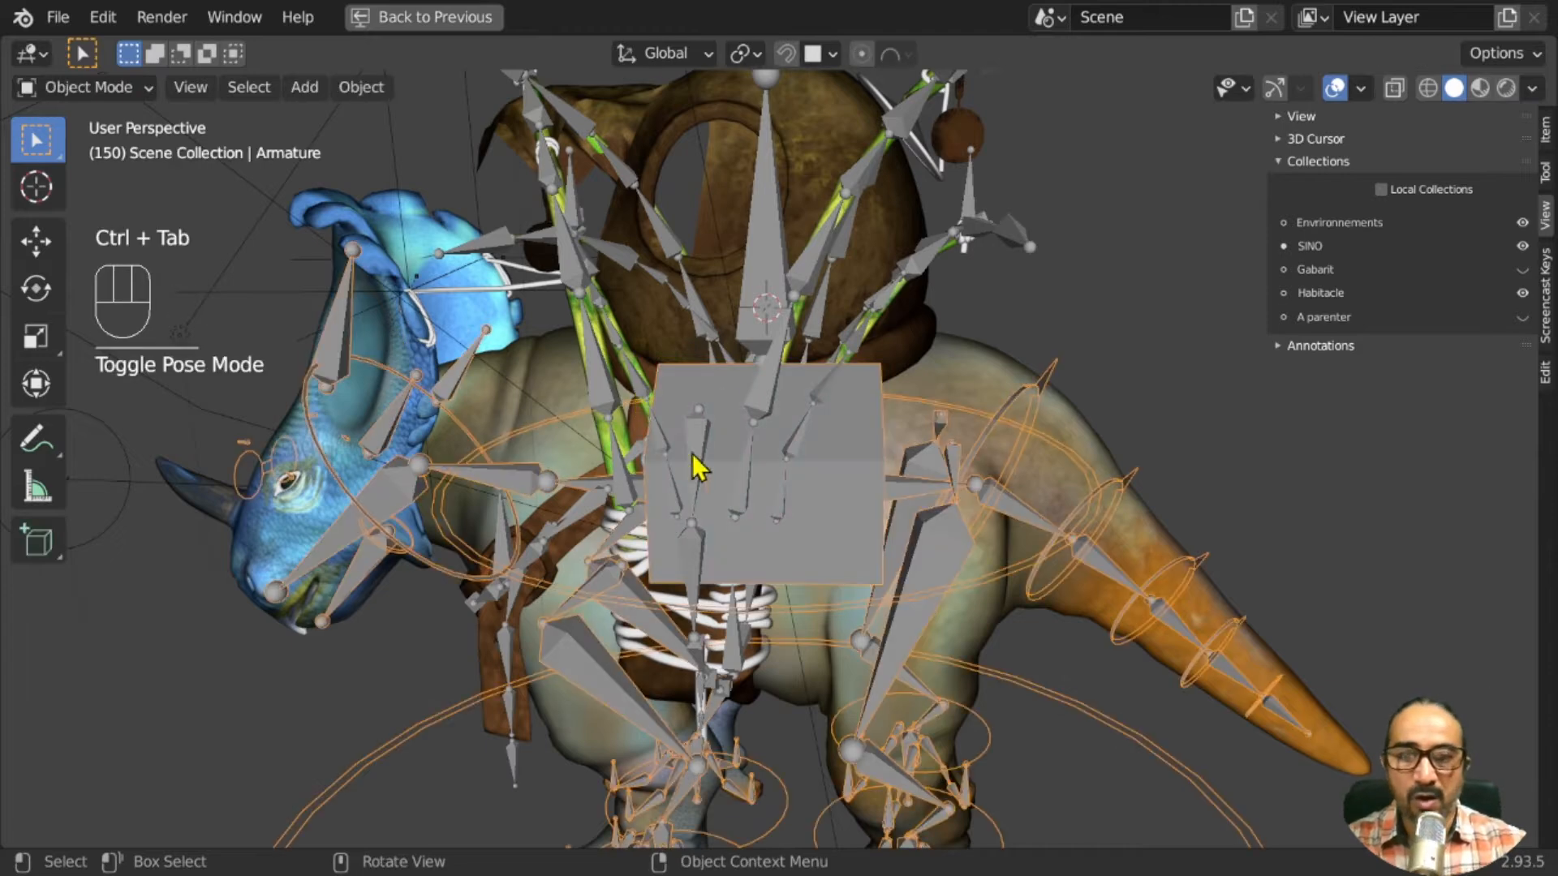
# Select the harness armature and, in Pose Mode, its large central bone
pyautogui.click(767, 183)
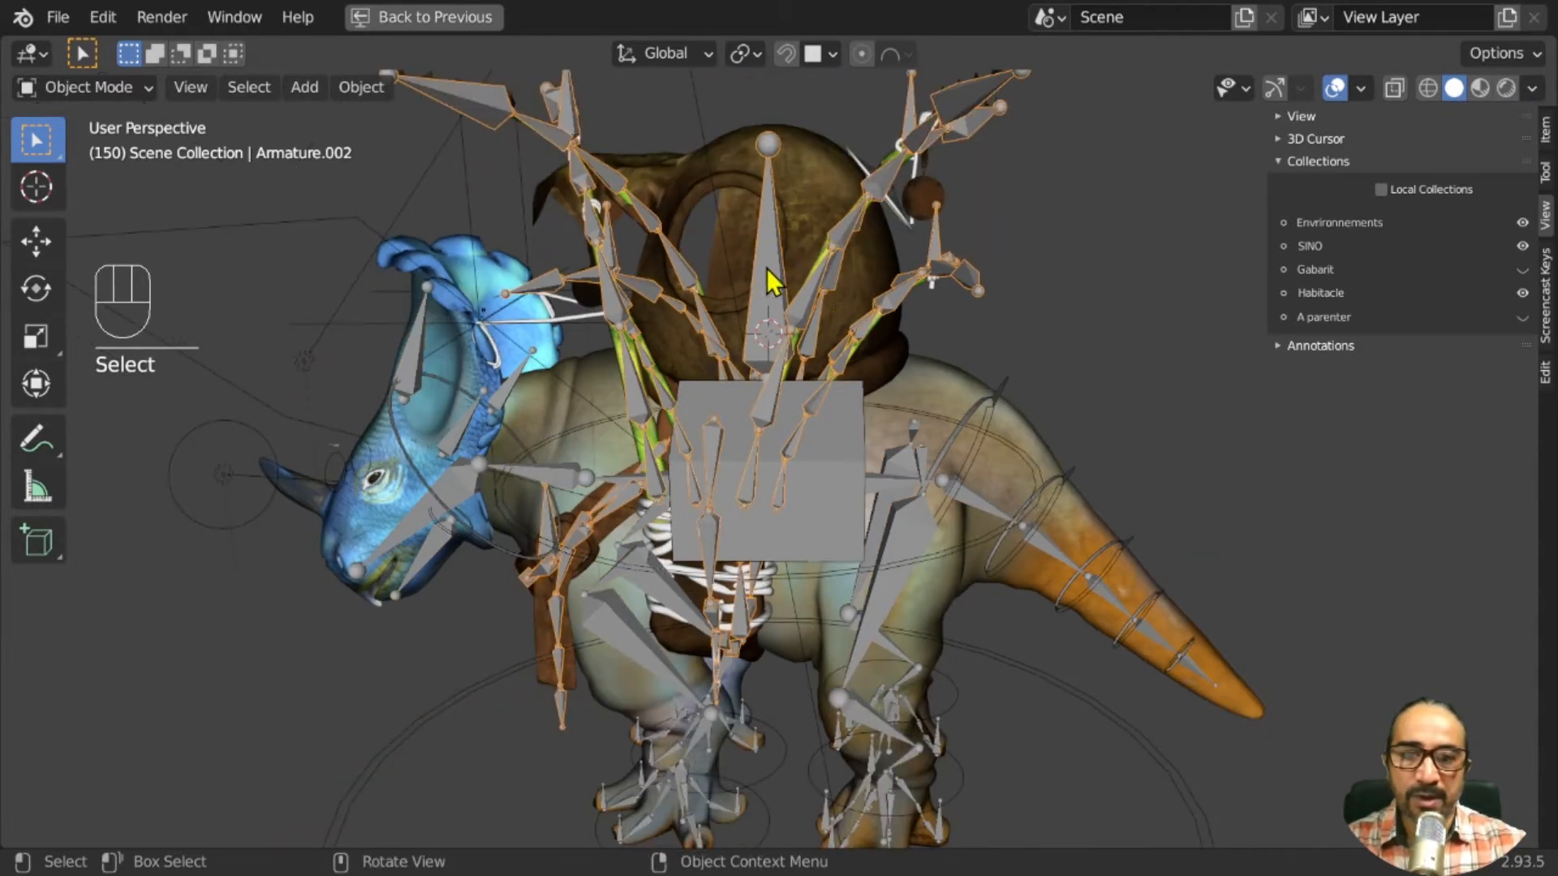
pyautogui.hotkey('ctrl', 'Tab')
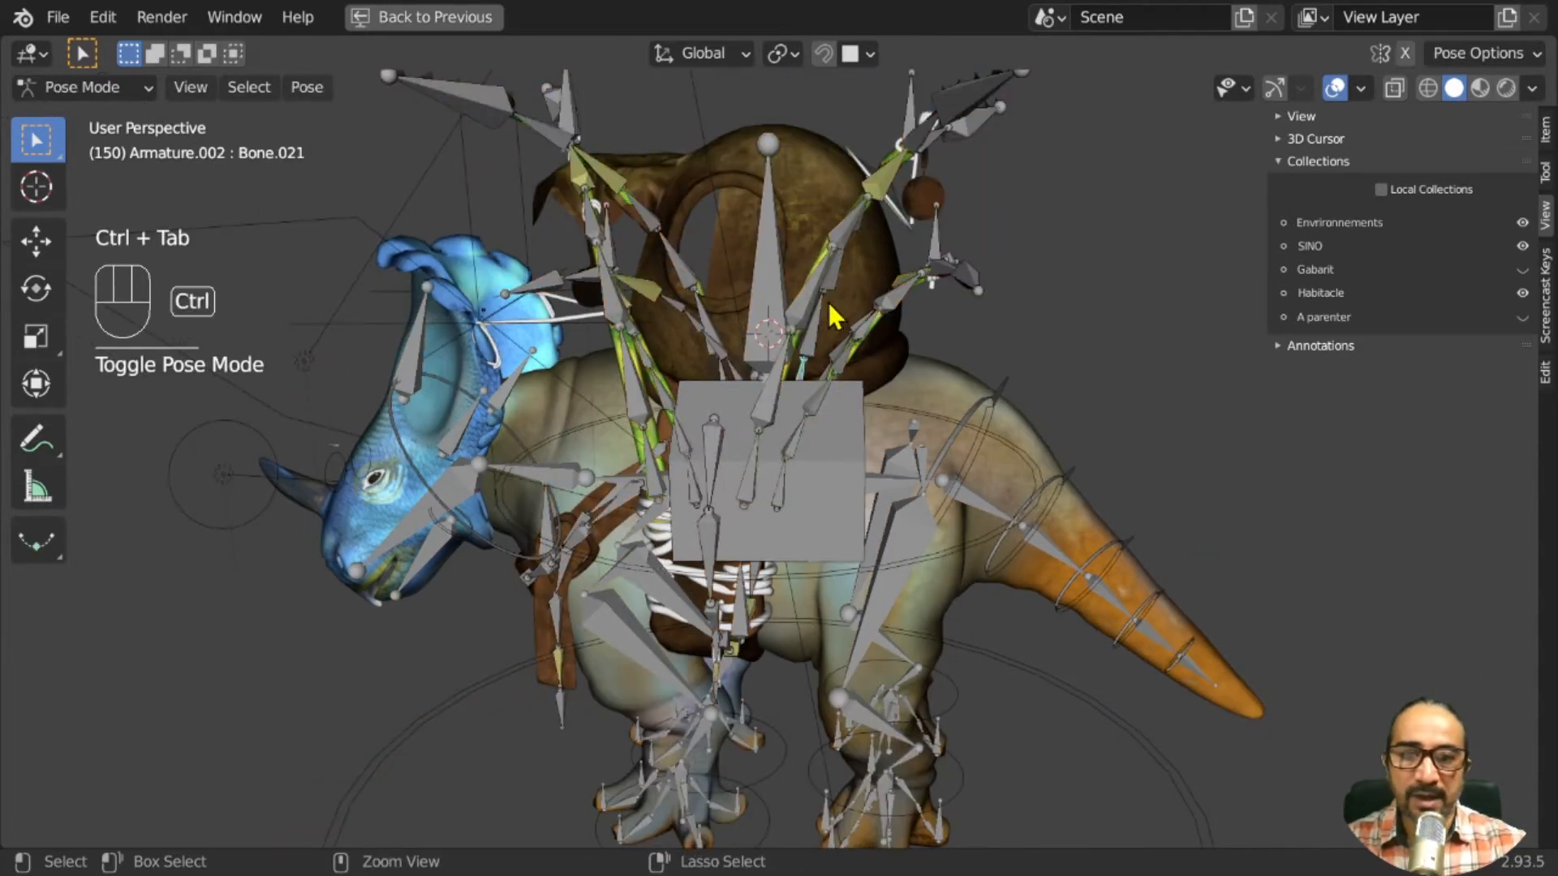
pyautogui.click(774, 237)
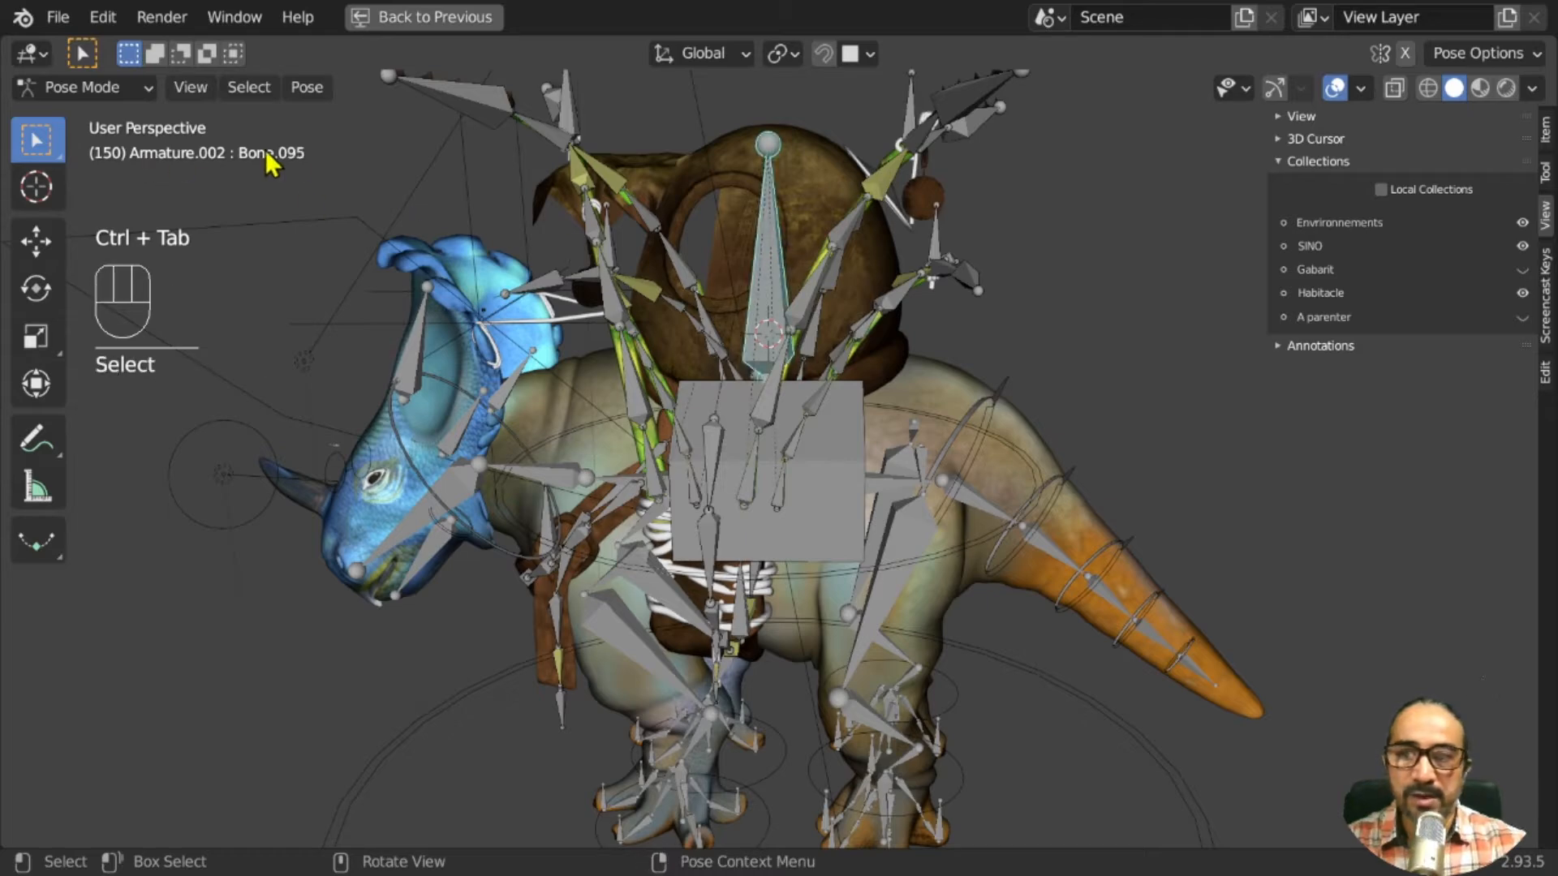
pyautogui.moveTo(470, 382); pyautogui.dragTo(251, 199, button='middle')
# Restore the full workspace layout and rename the harness's central bone as ROOT-habitacle
pyautogui.hotkey('ctrl', 'space')
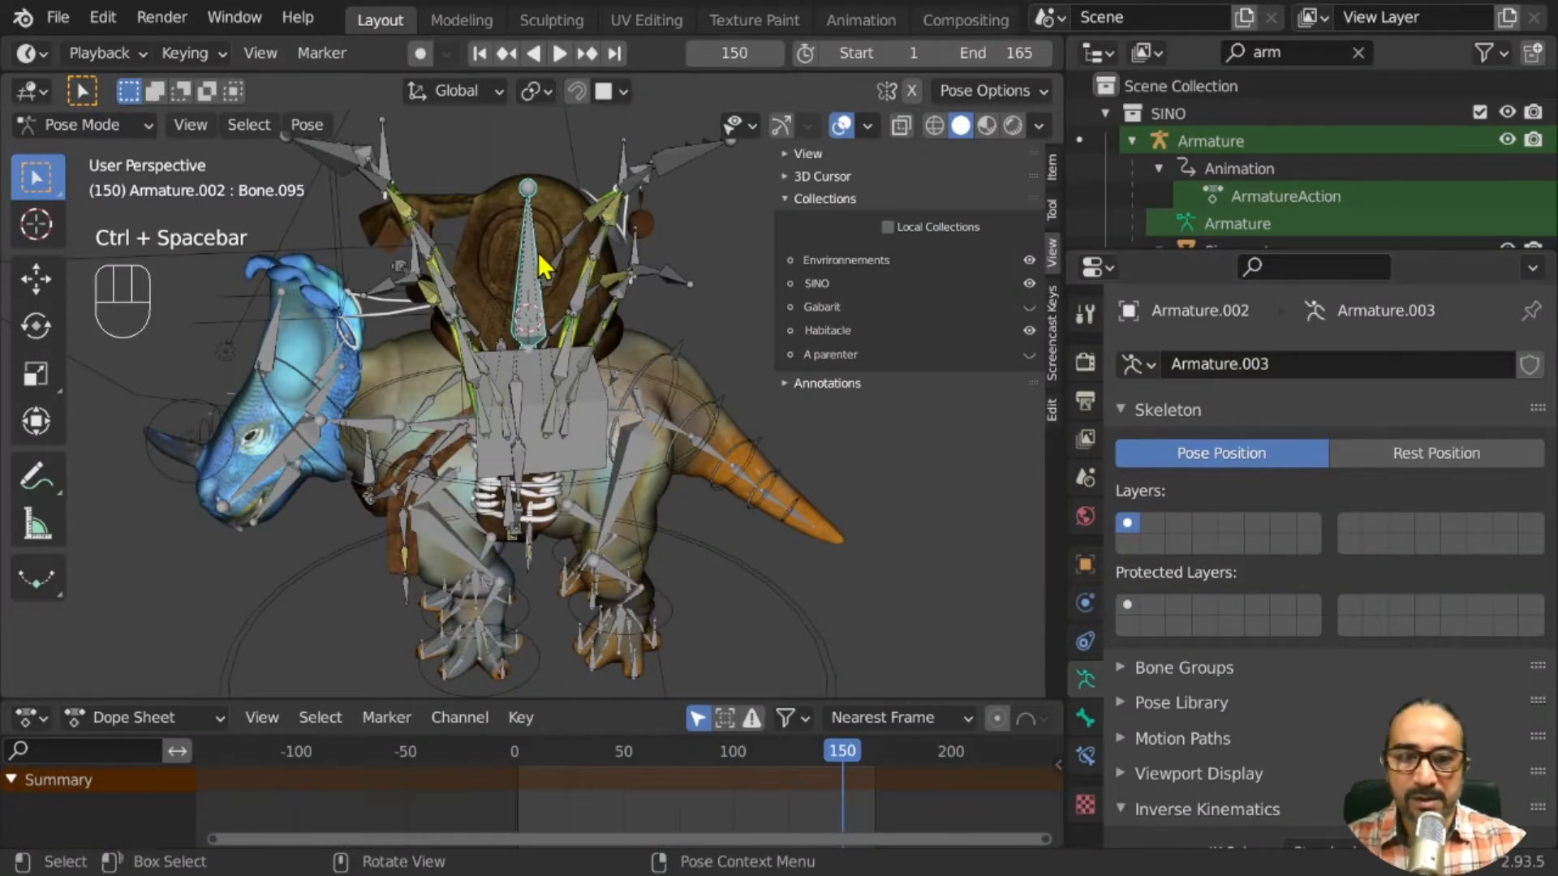
pyautogui.click(1084, 724)
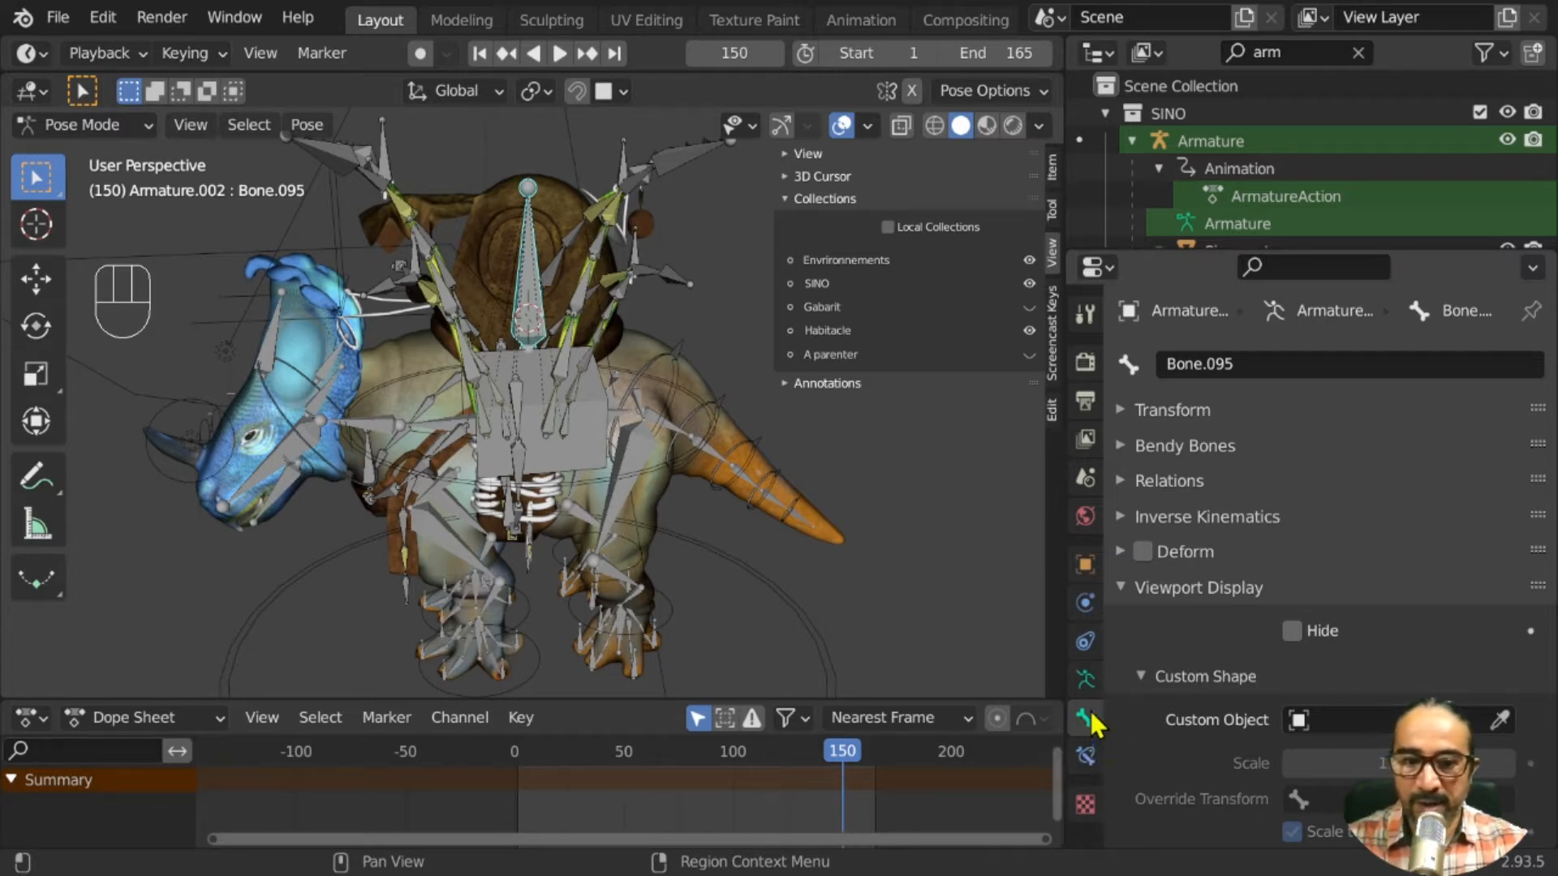
pyautogui.click(1249, 367)
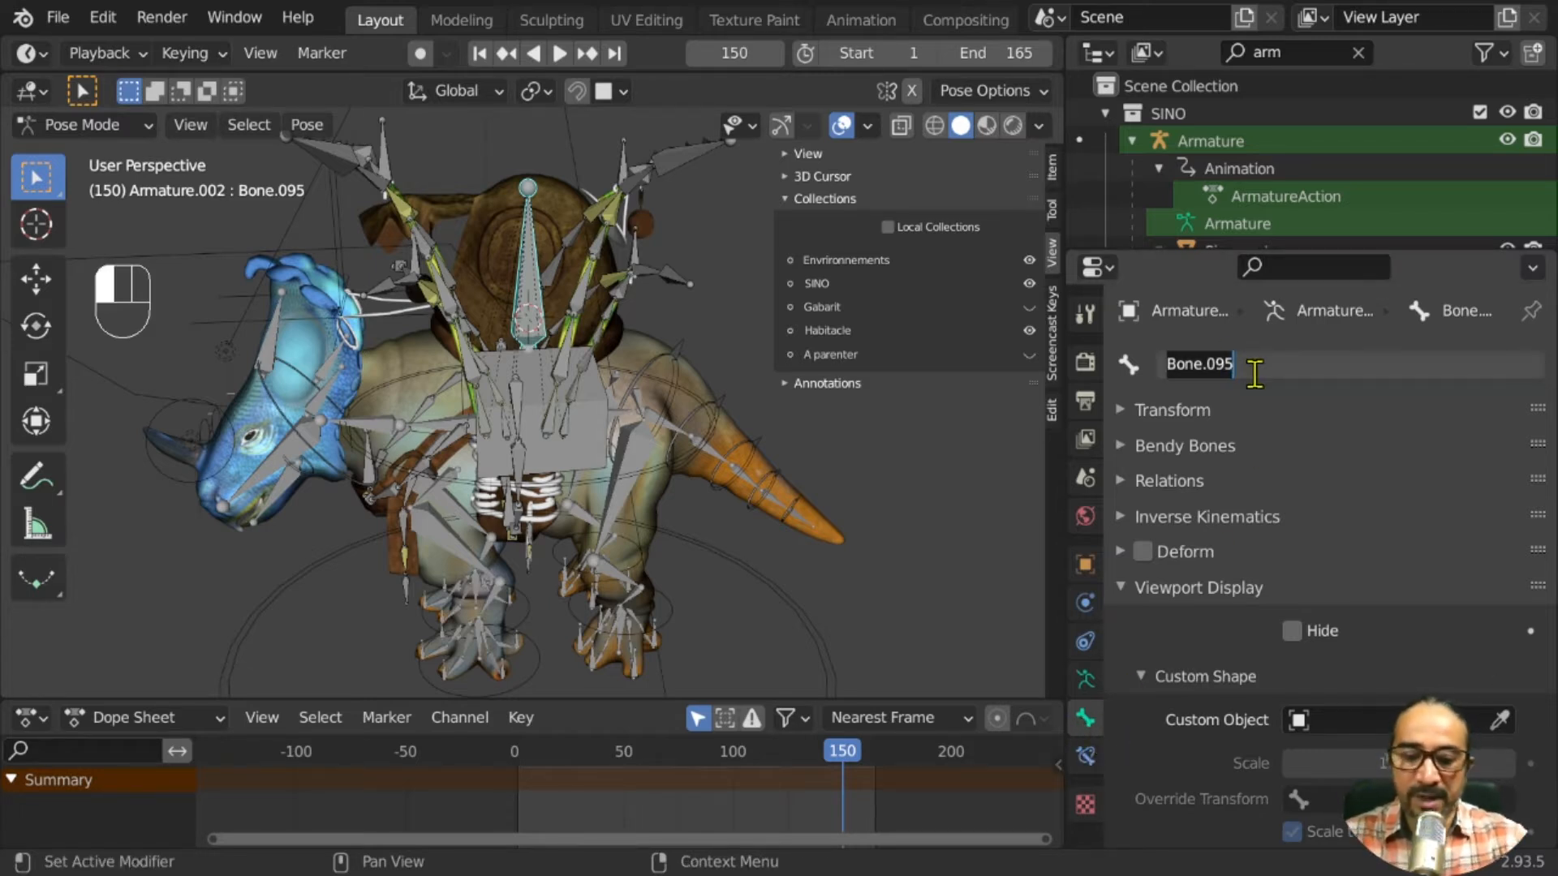
pyautogui.press('shift')
pyautogui.write('ROOT-abit')
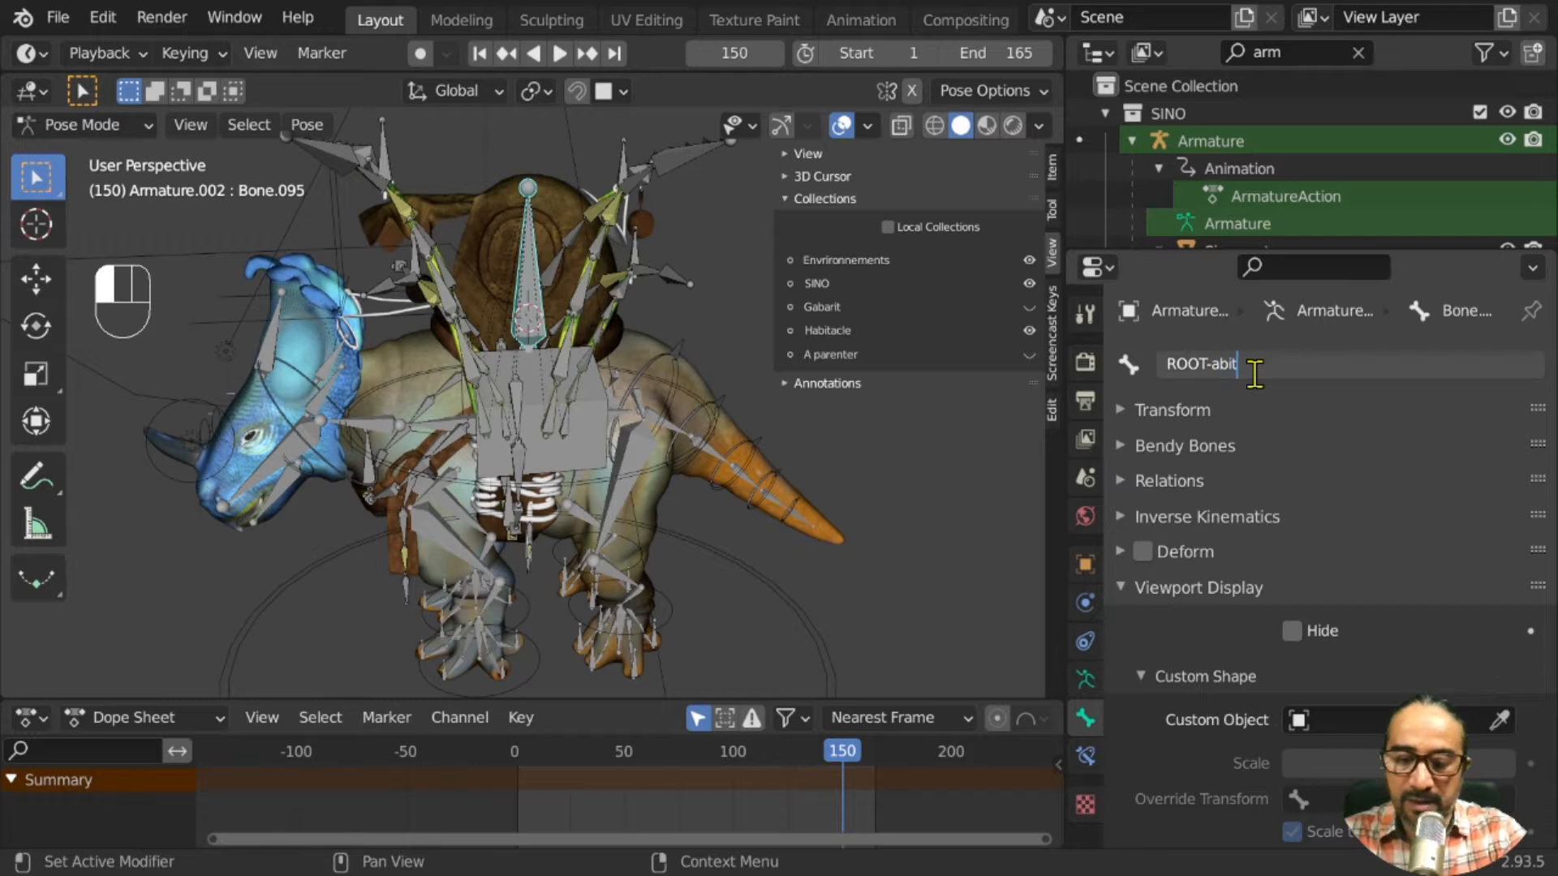
pyautogui.write('acle')
pyautogui.press('Return')
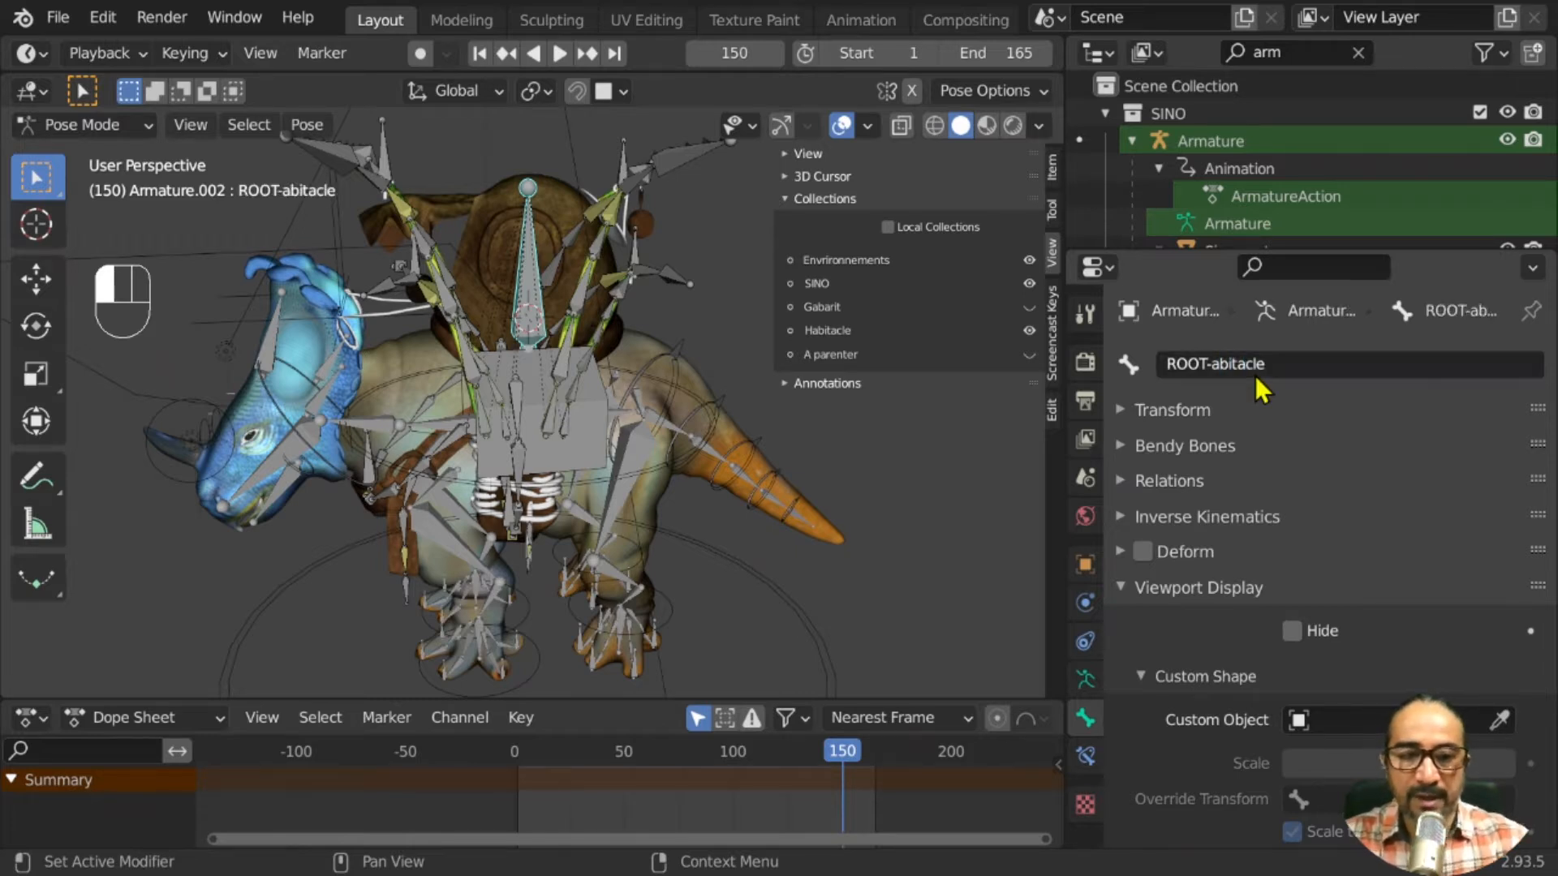
pyautogui.click(1215, 366)
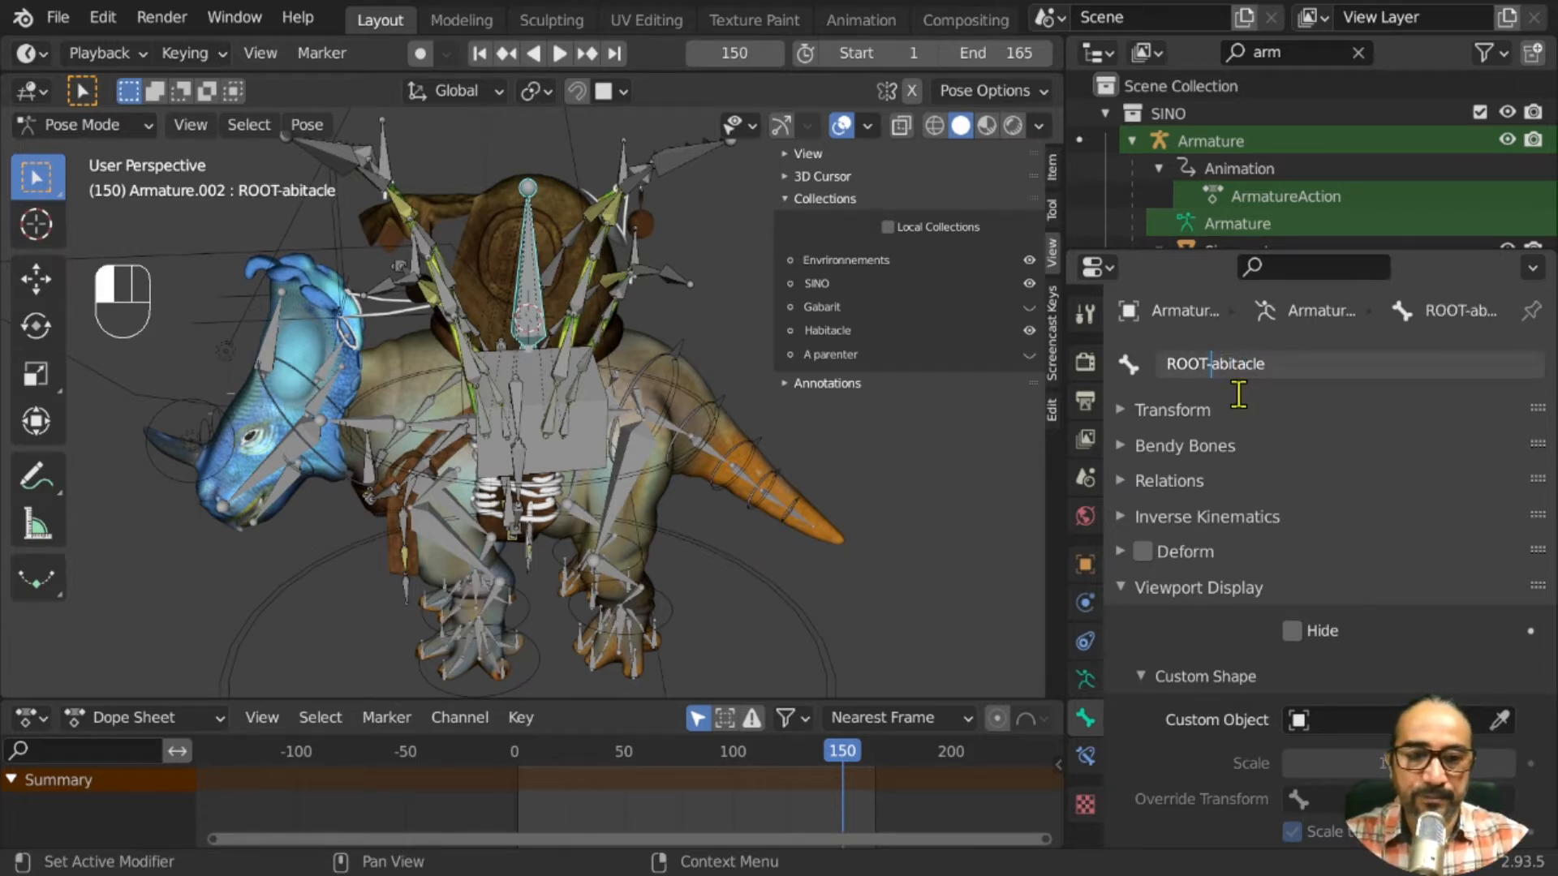
pyautogui.write('h')
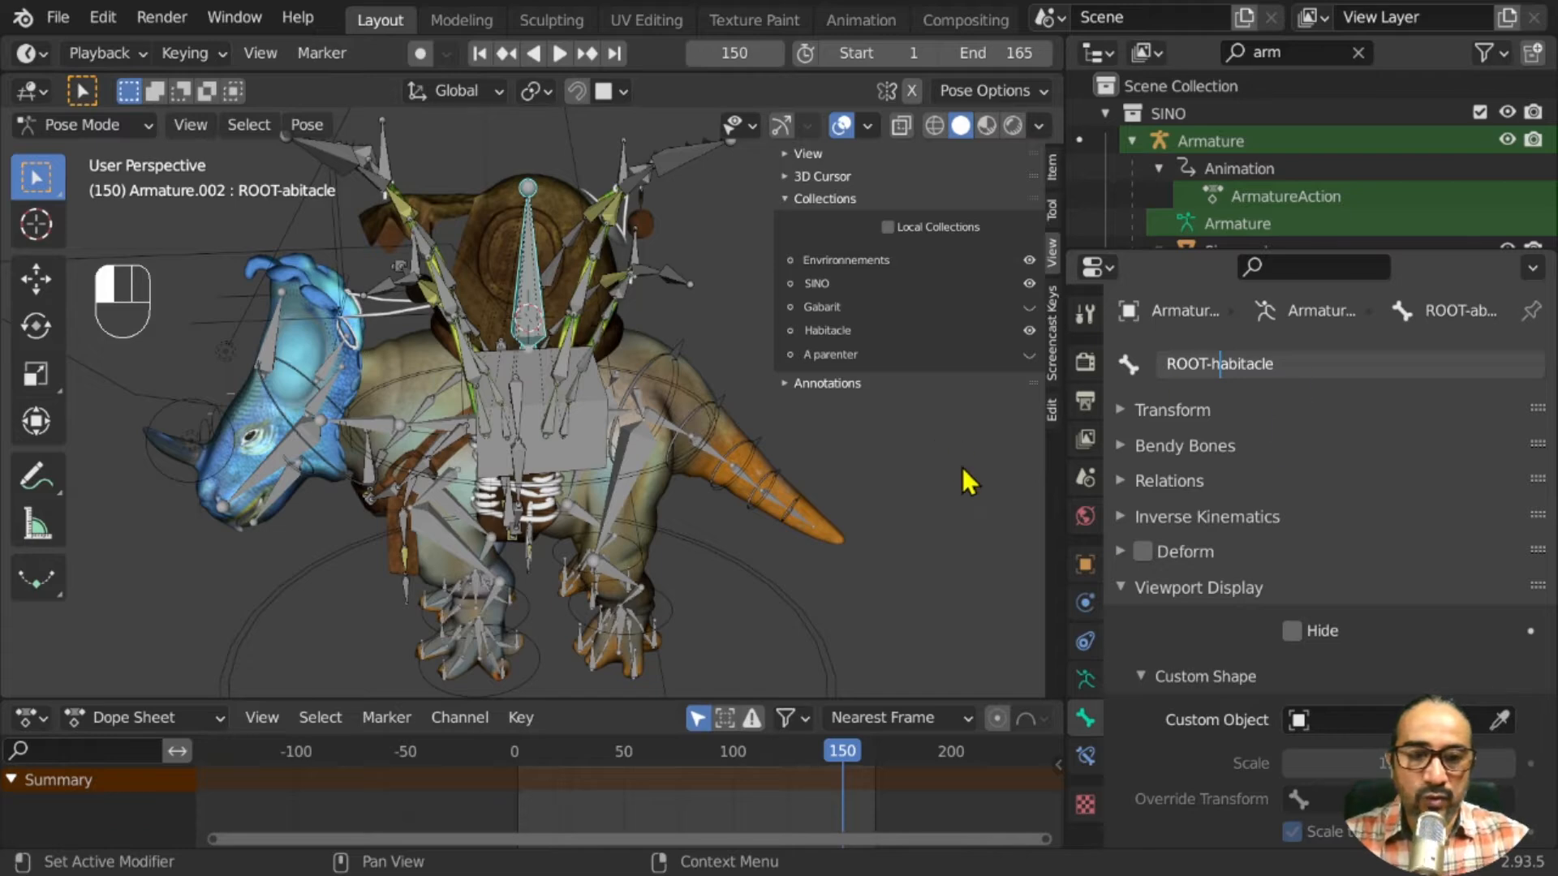
pyautogui.press('Return')
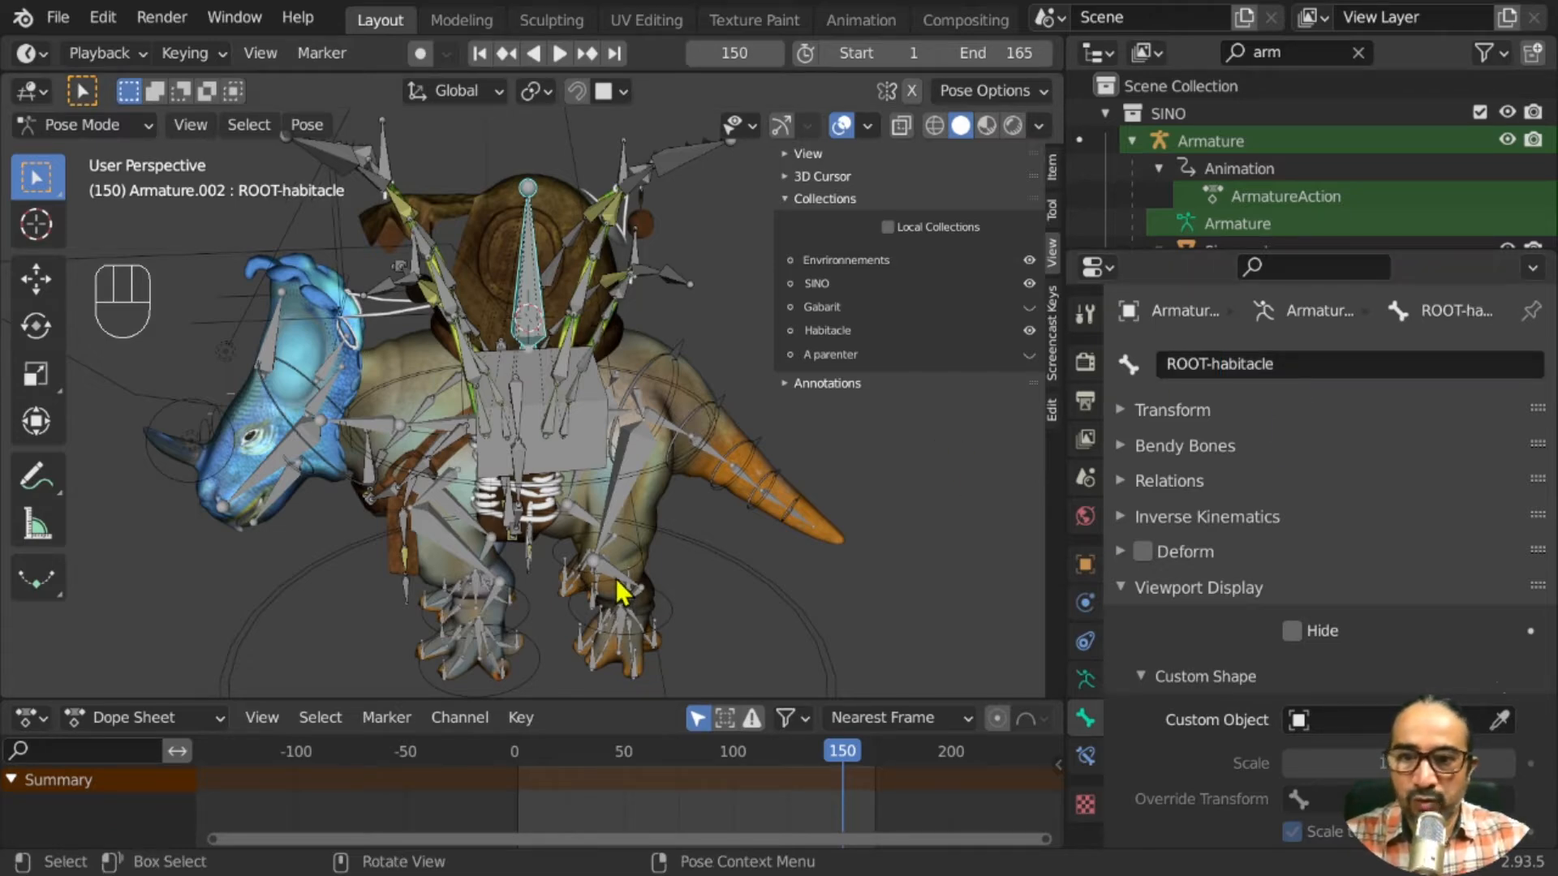
pyautogui.moveTo(618, 591); pyautogui.dragTo(616, 496, button='middle')
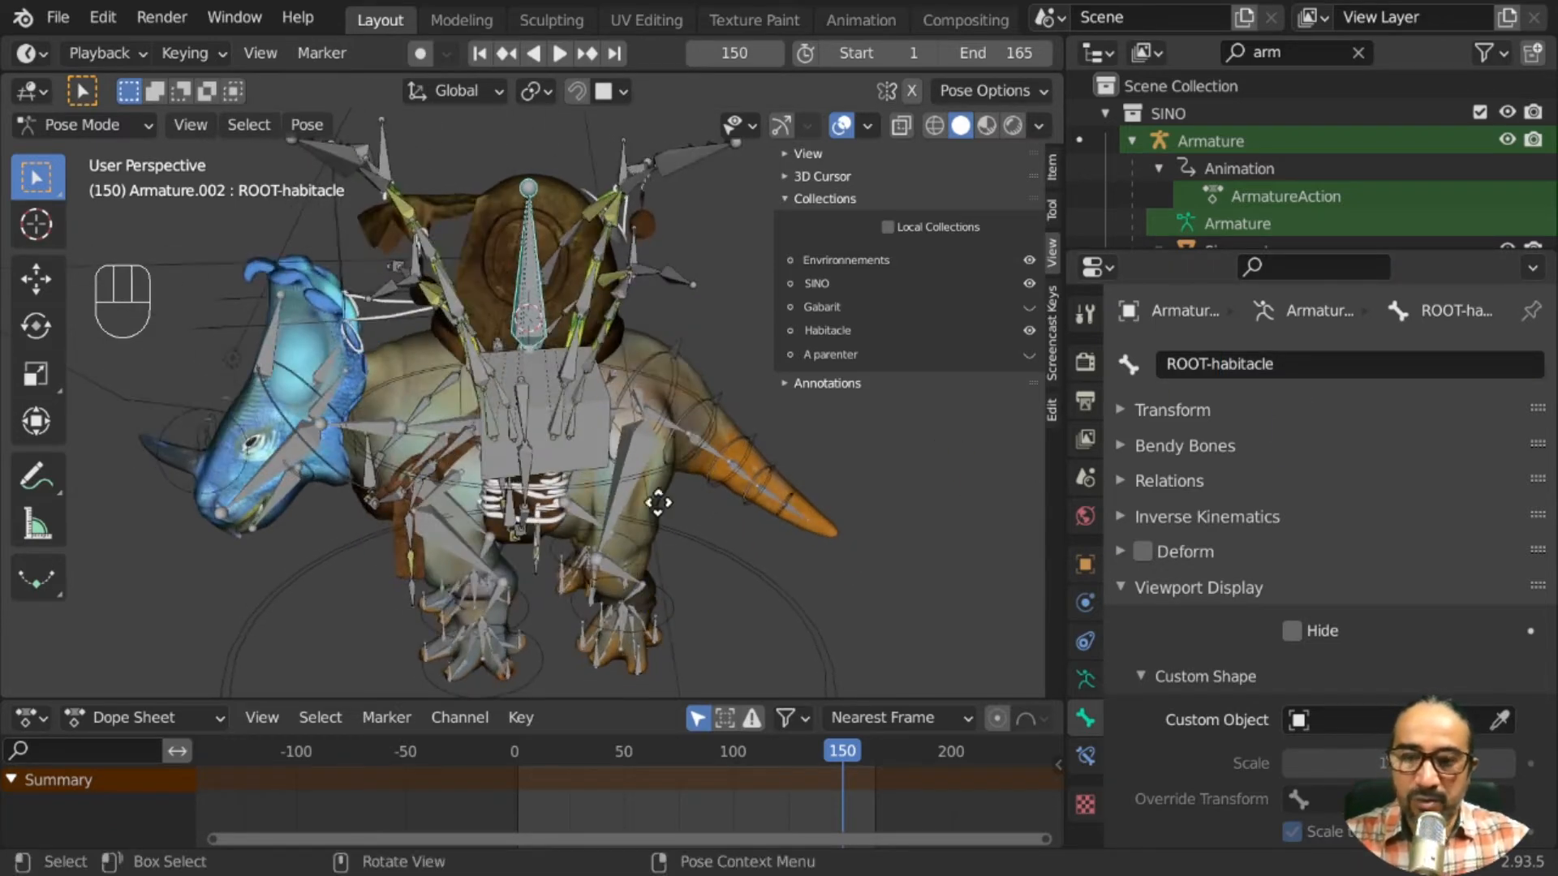
pyautogui.press('g')
pyautogui.press('Escape')
pyautogui.scroll(3, 583, 471)
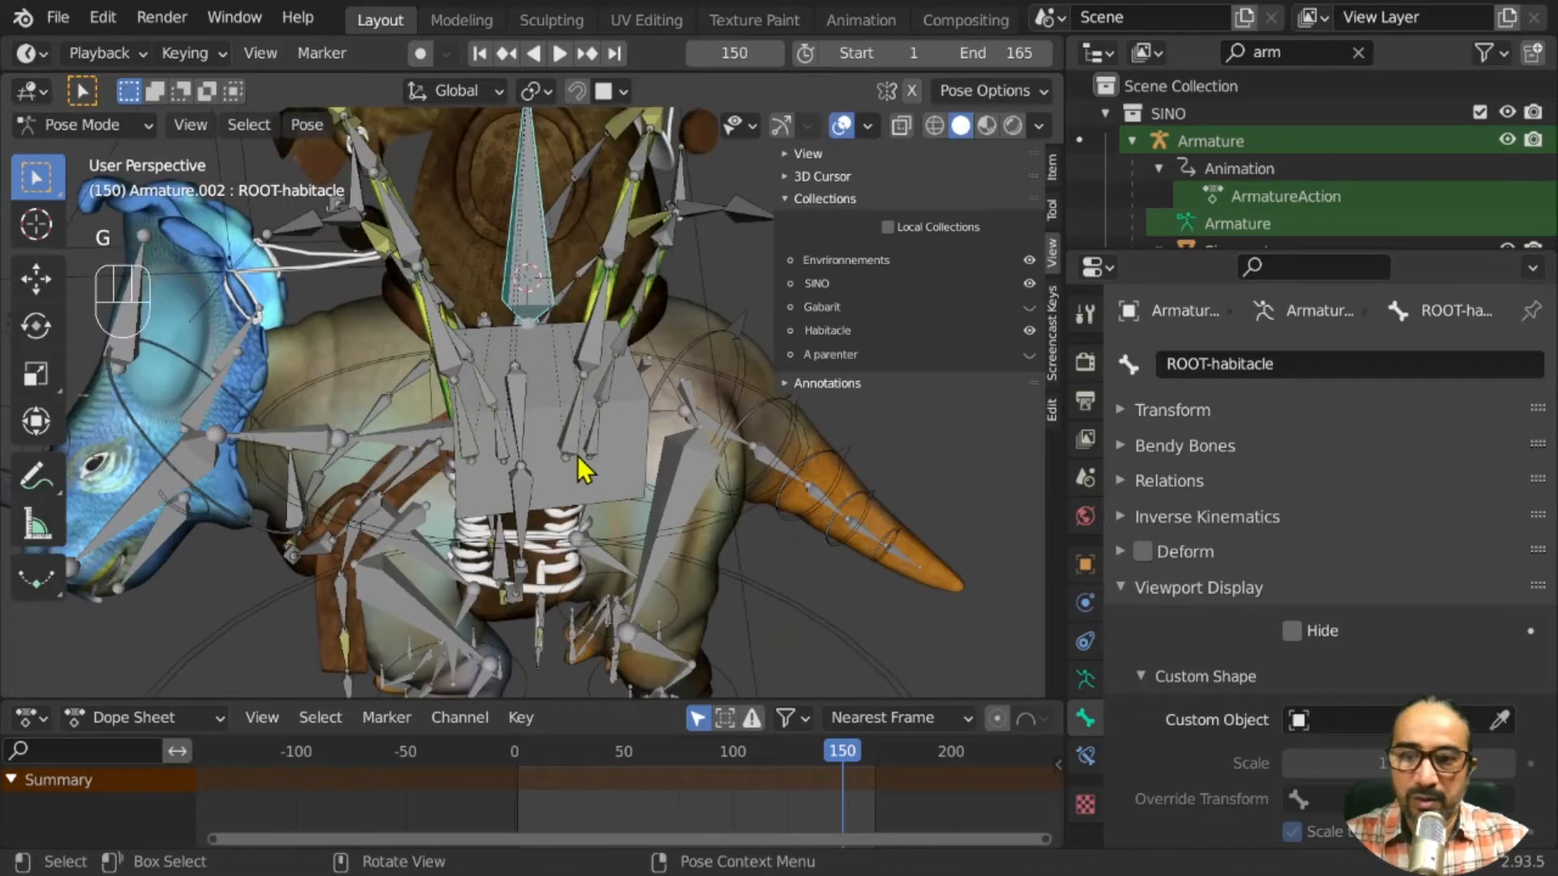
pyautogui.moveTo(577, 458); pyautogui.dragTo(523, 513, button='middle')
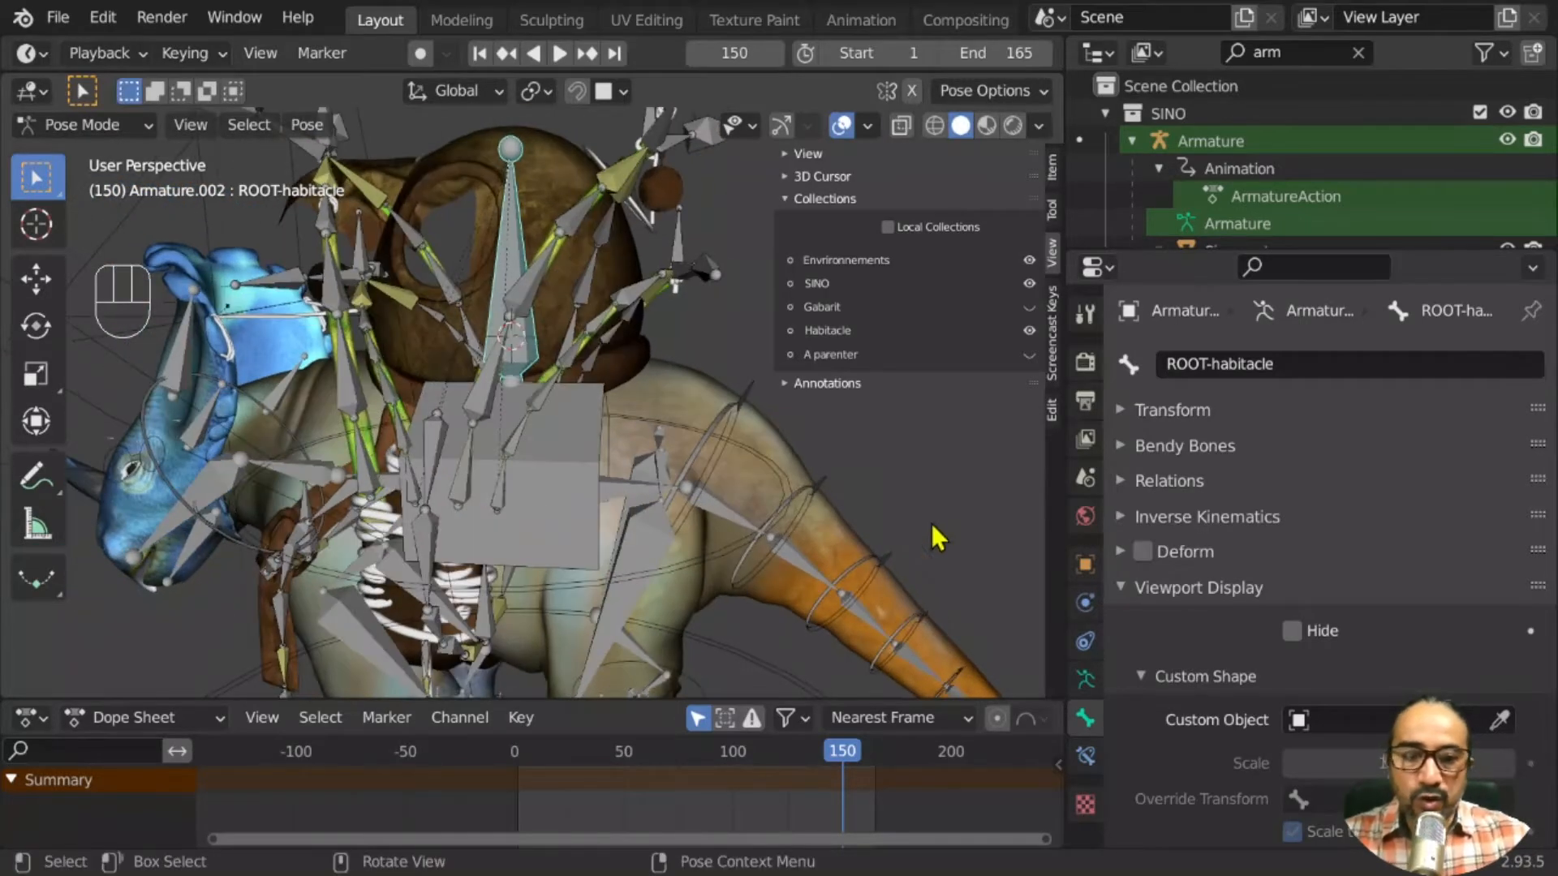
# Add a Child Of constraint to the ROOT-habitacle bone with the dinosaur's Armature as its target
pyautogui.click(1084, 758)
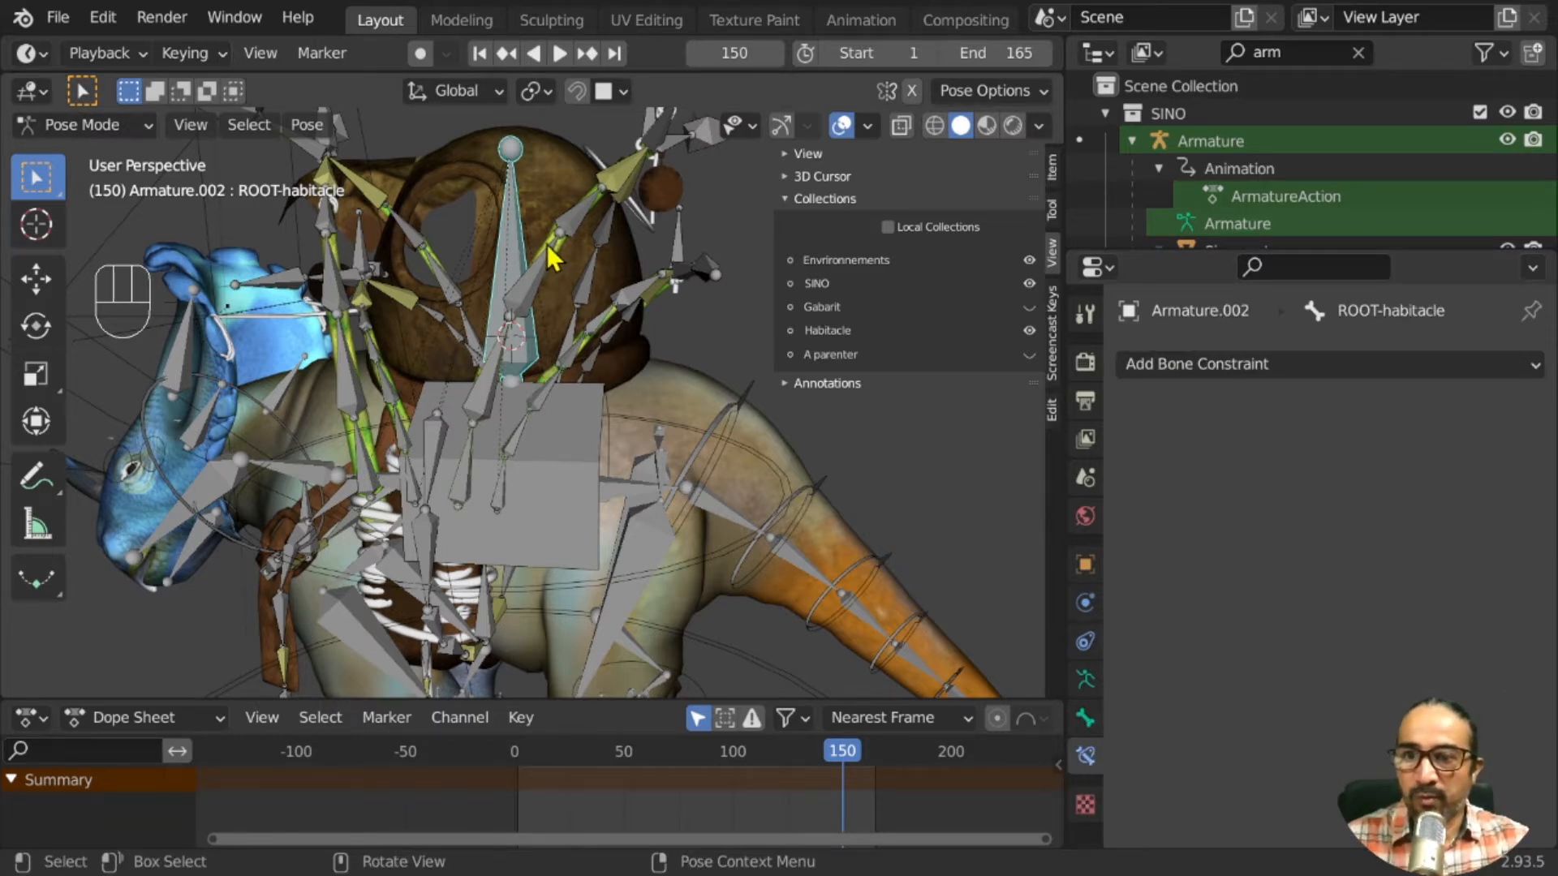
pyautogui.moveTo(507, 263); pyautogui.dragTo(486, 259, button='middle')
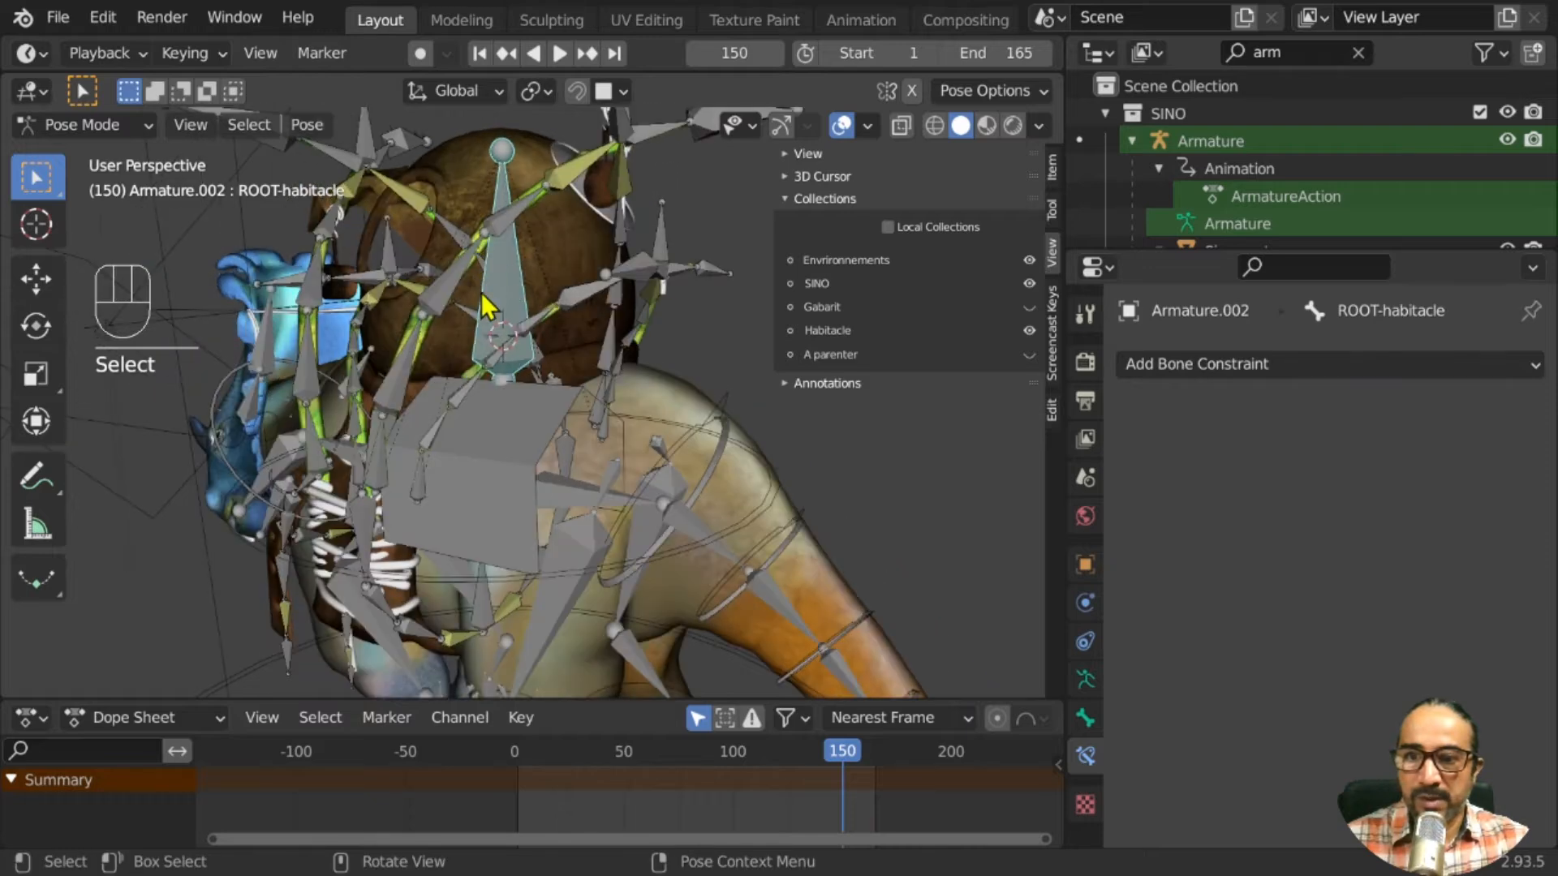
pyautogui.click(1279, 367)
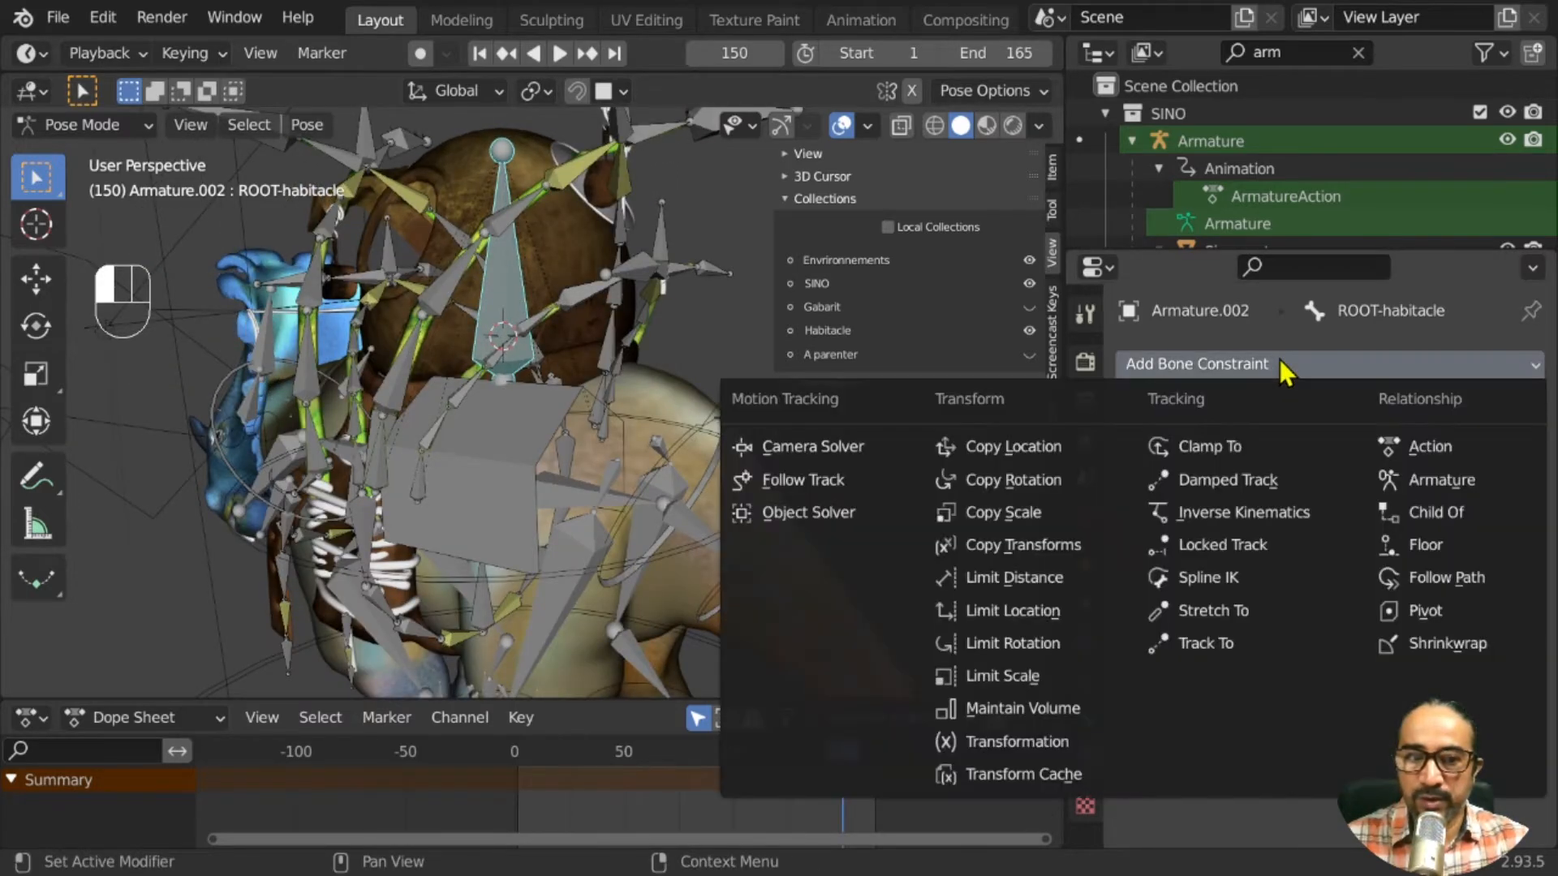
pyautogui.click(1445, 514)
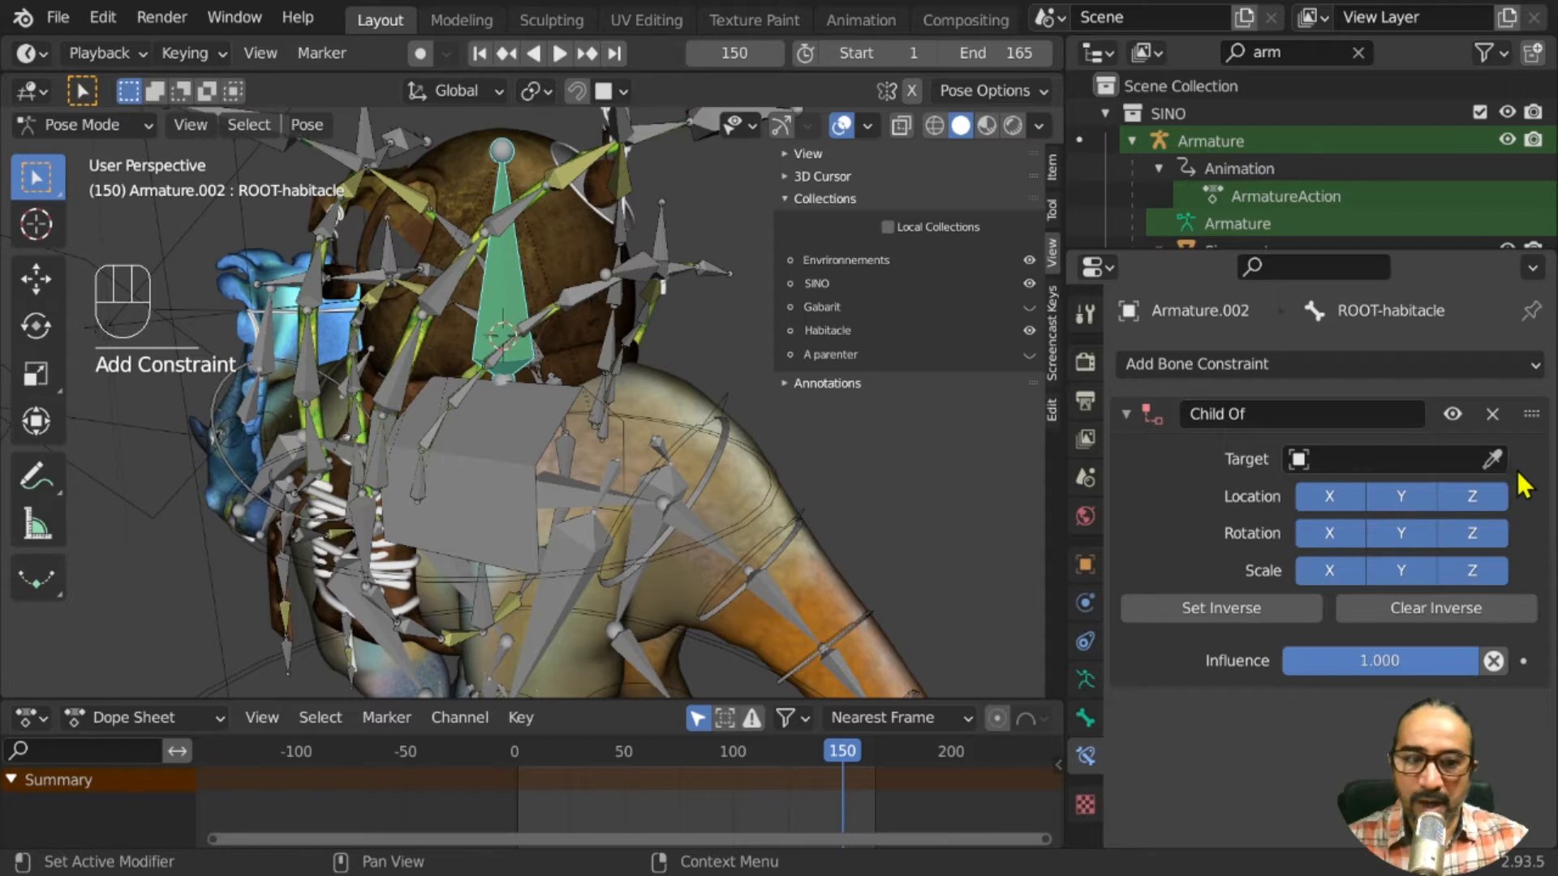
pyautogui.click(1491, 459)
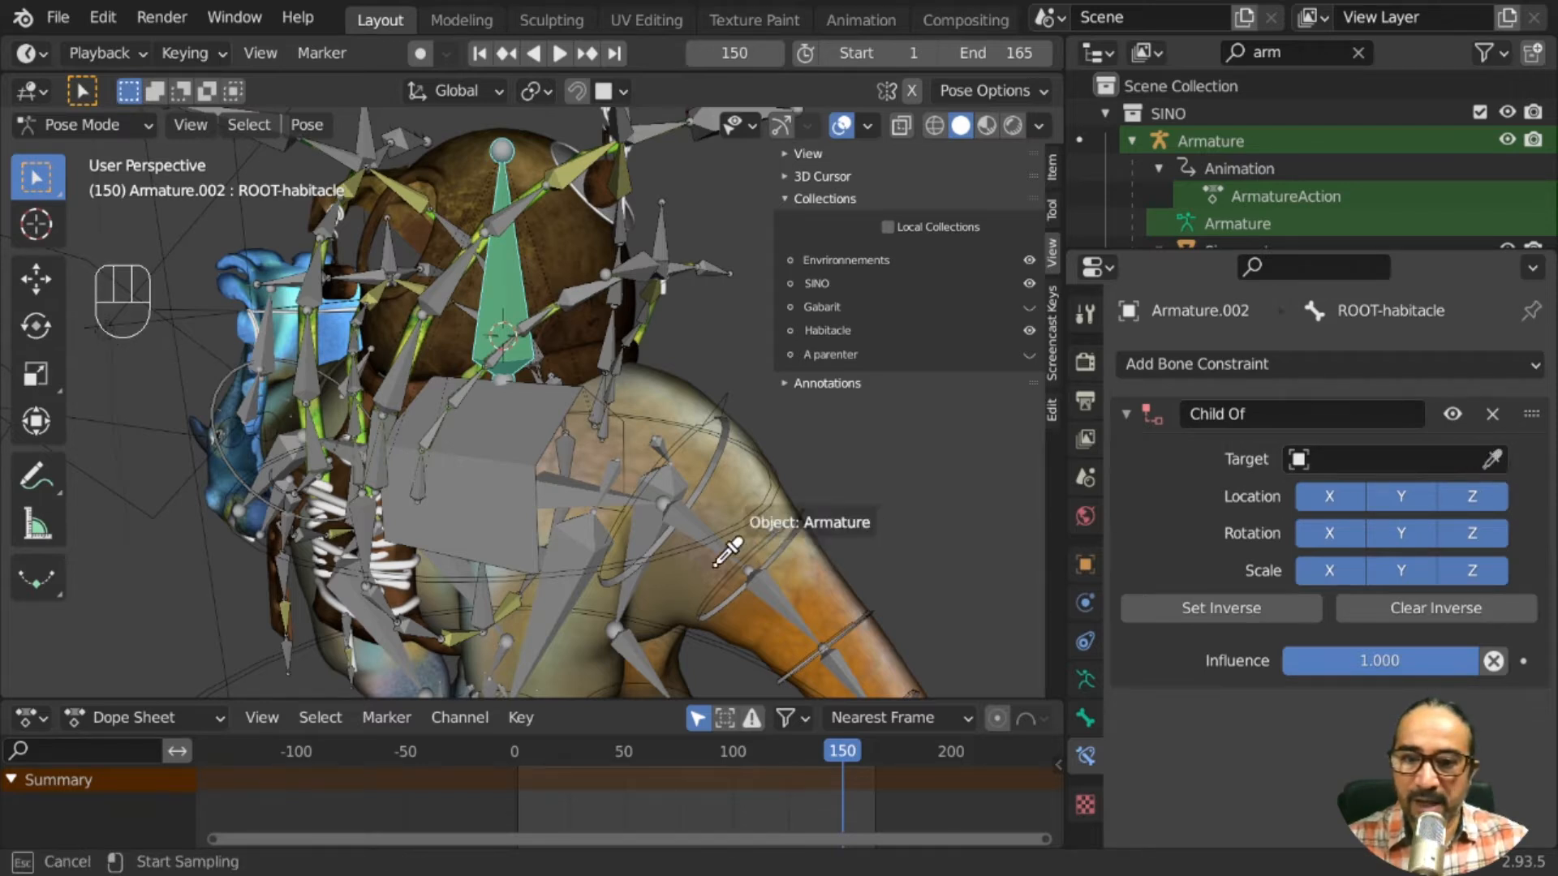
pyautogui.click(741, 532)
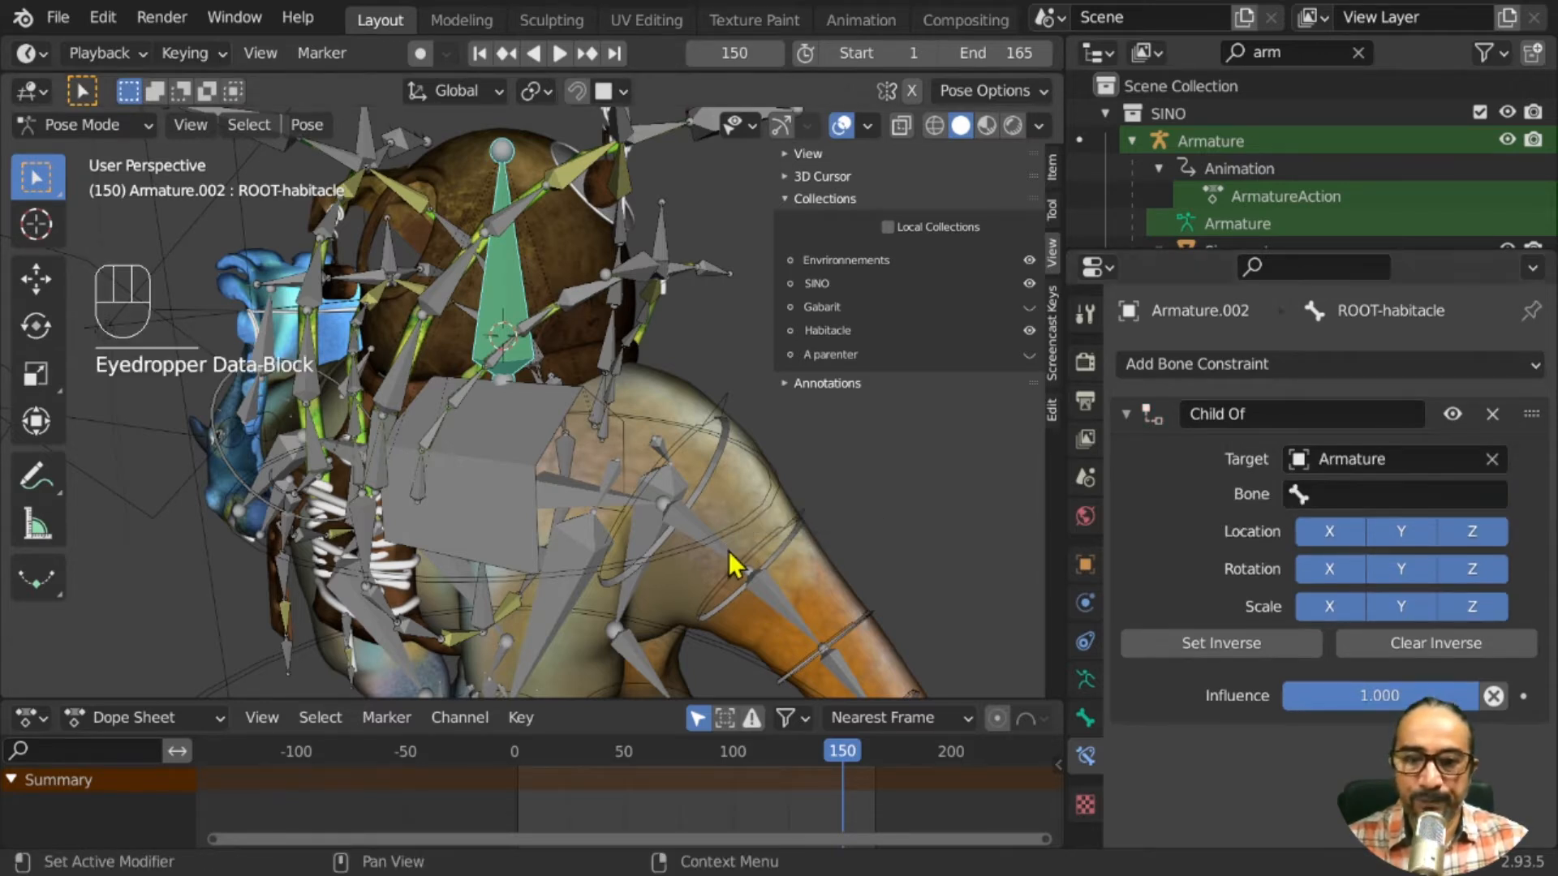
# Set the target bone of the ROOT-habitacle bone's Child Of constraint to Bone
pyautogui.click(1311, 494)
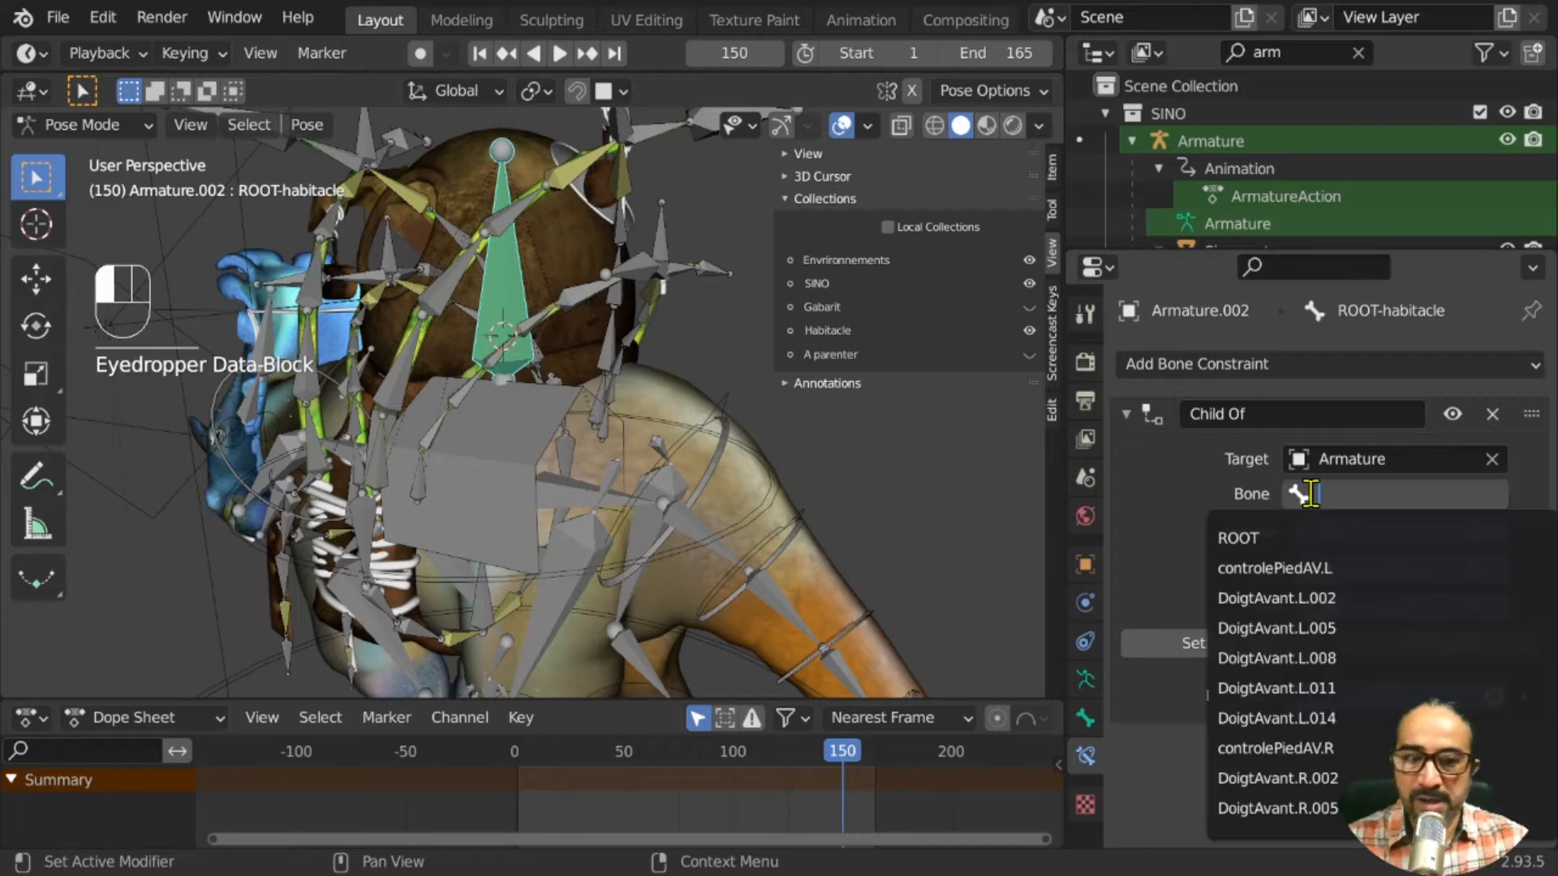
pyautogui.write('bo')
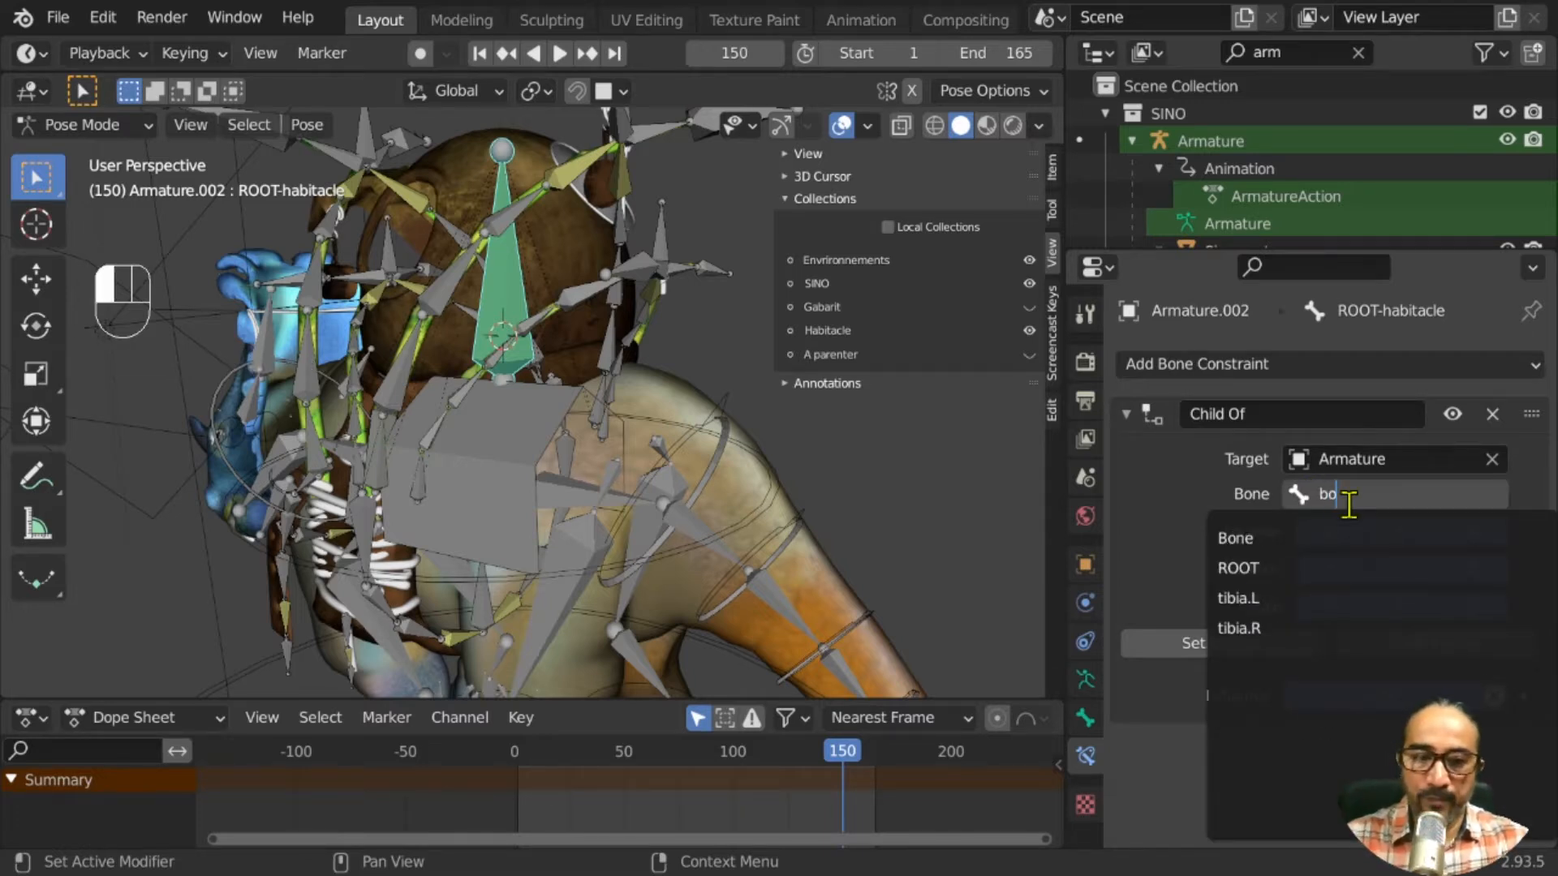
pyautogui.click(1287, 538)
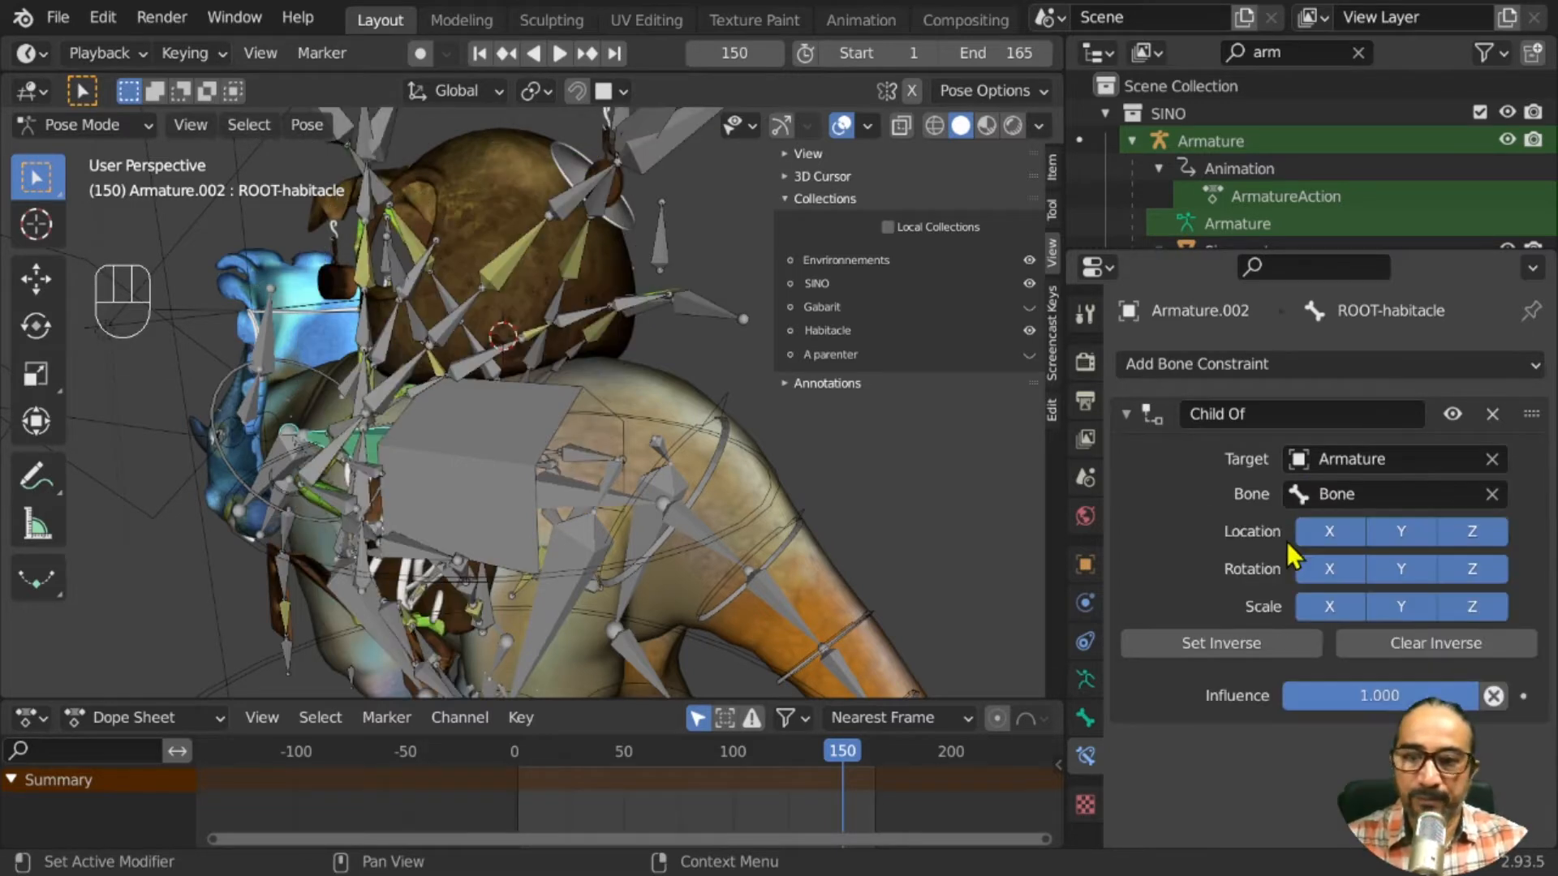
# Move the timeline to frame 0 and examine how the harness armature sits on the dinosaur
pyautogui.moveTo(625, 542); pyautogui.dragTo(649, 513, button='middle')
pyautogui.scroll(-6, 730, 544)
pyautogui.scroll(9, 720, 537)
pyautogui.click(509, 766)
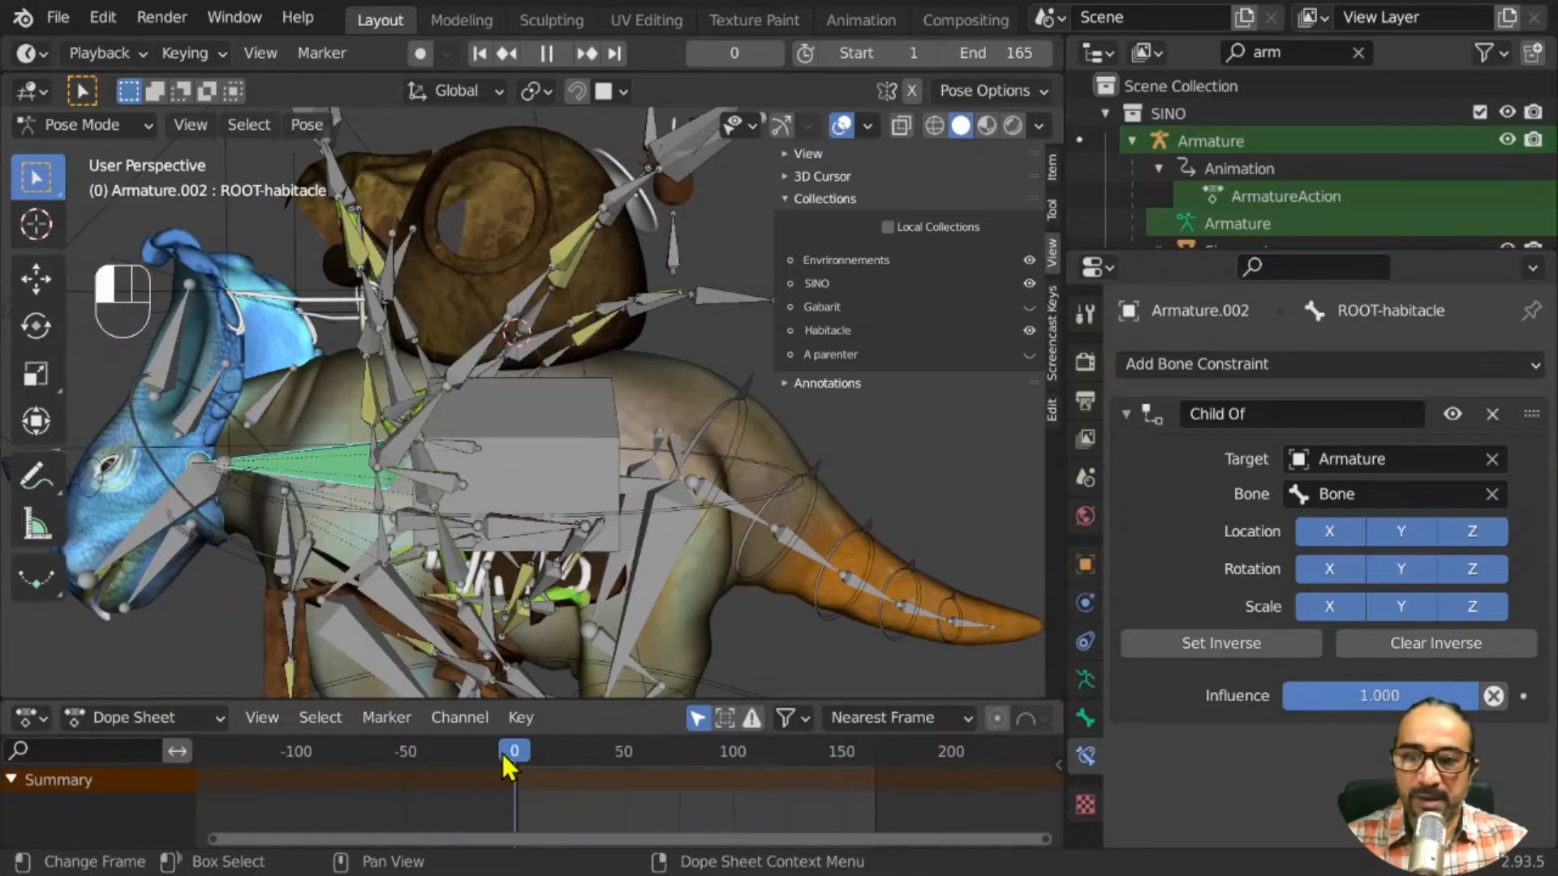
pyautogui.moveTo(515, 600); pyautogui.dragTo(590, 526, button='middle')
pyautogui.scroll(-3, 590, 526)
pyautogui.scroll(8, 636, 555)
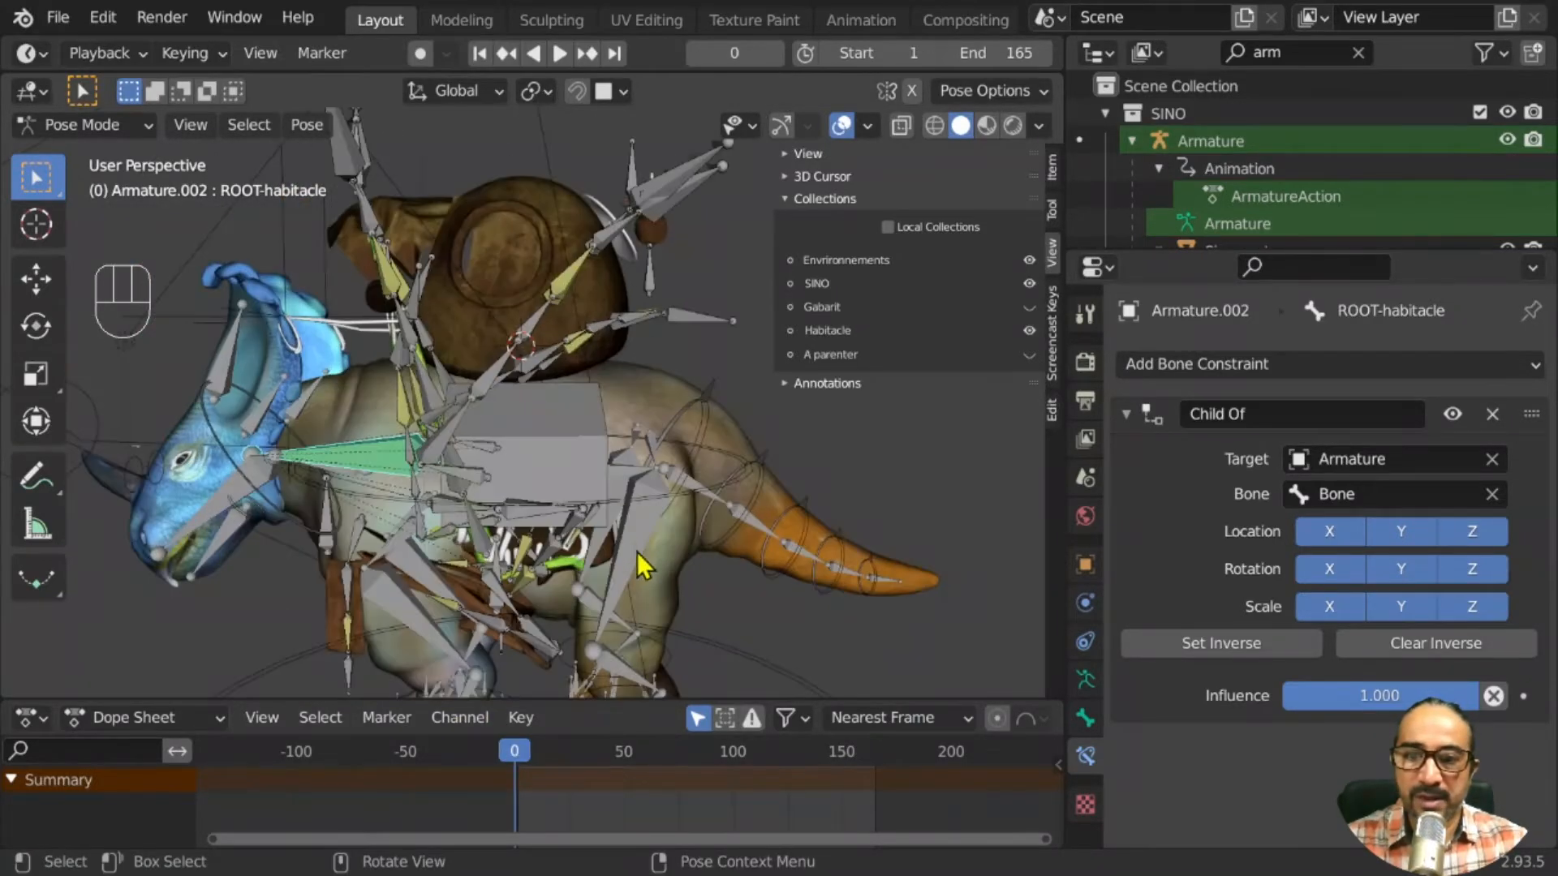
pyautogui.scroll(-5, 283, 487)
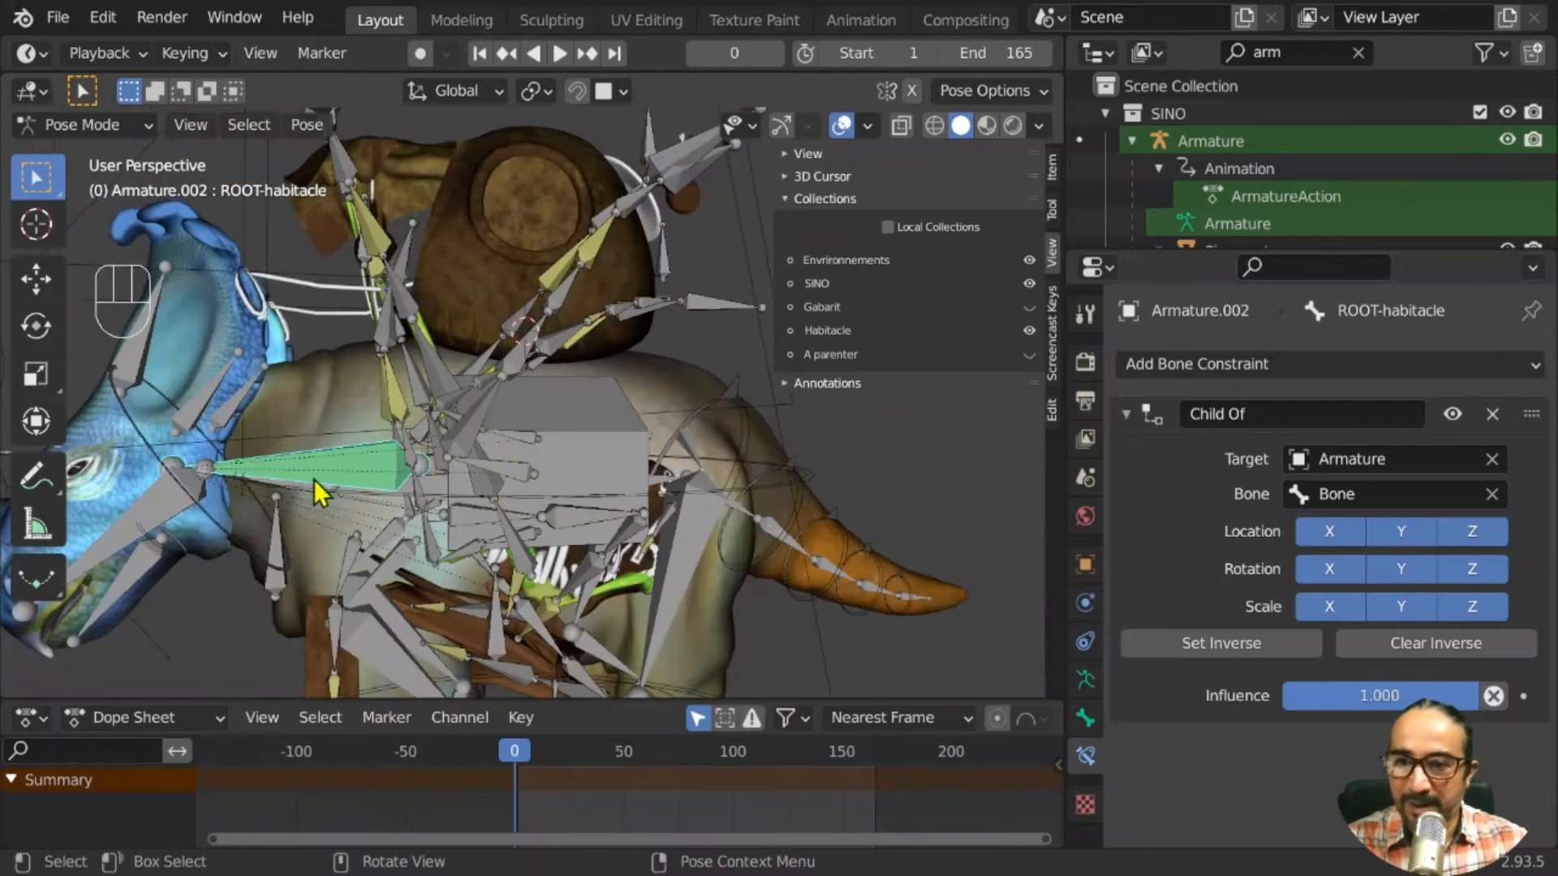
pyautogui.click(339, 470)
pyautogui.scroll(-4, 394, 511)
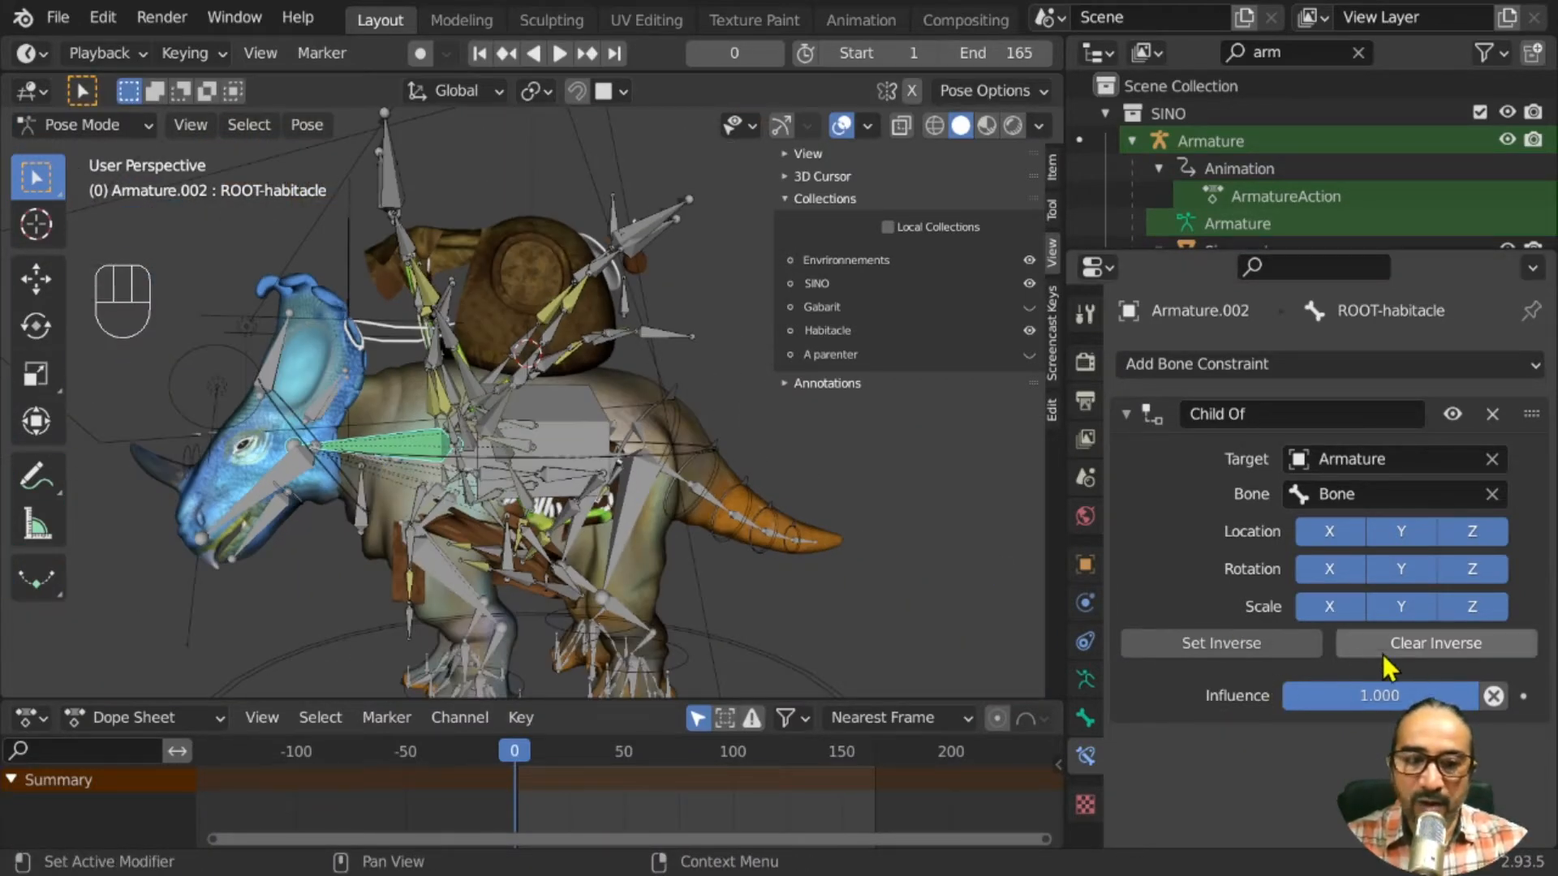
# Compare Set Inverse and Clear Inverse on ROOT-habitacle's Child Of constraint, finishing with Set Inverse applied
pyautogui.click(1280, 644)
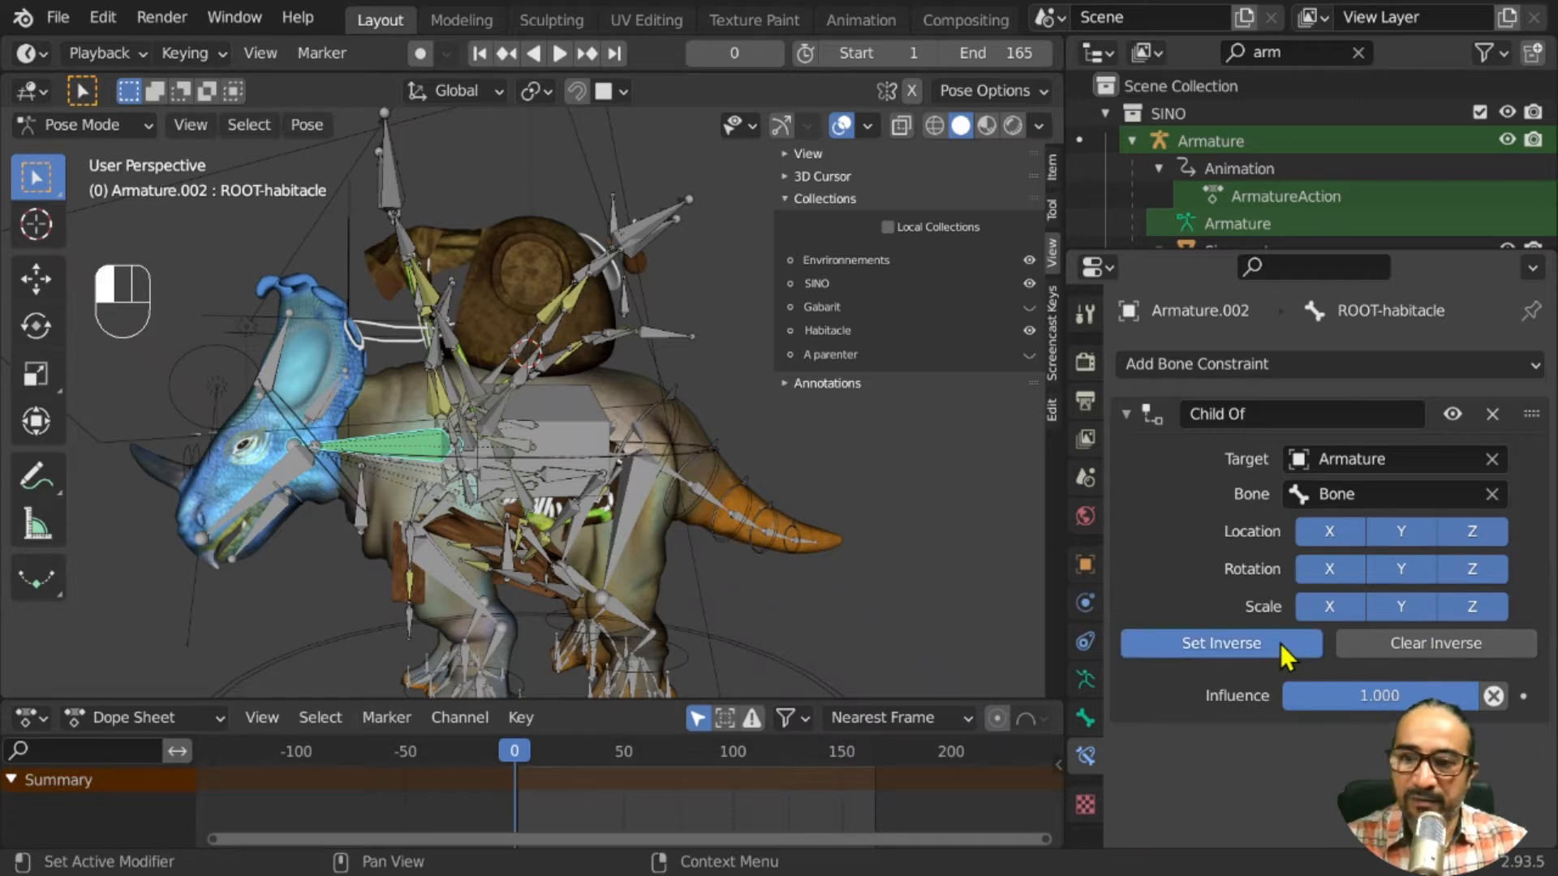
pyautogui.click(1402, 647)
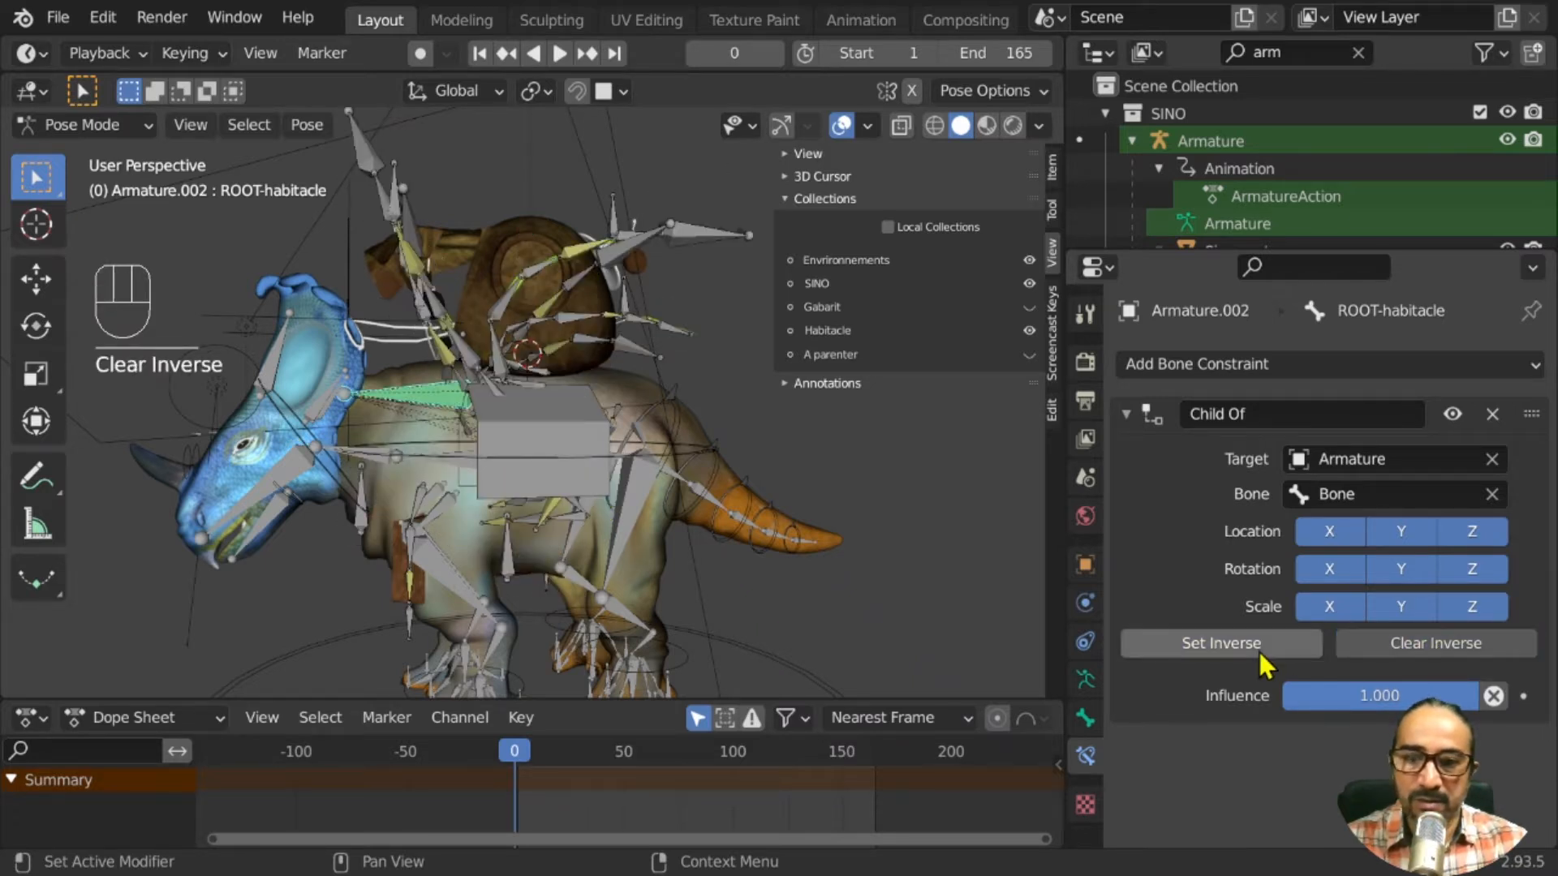
pyautogui.click(1395, 643)
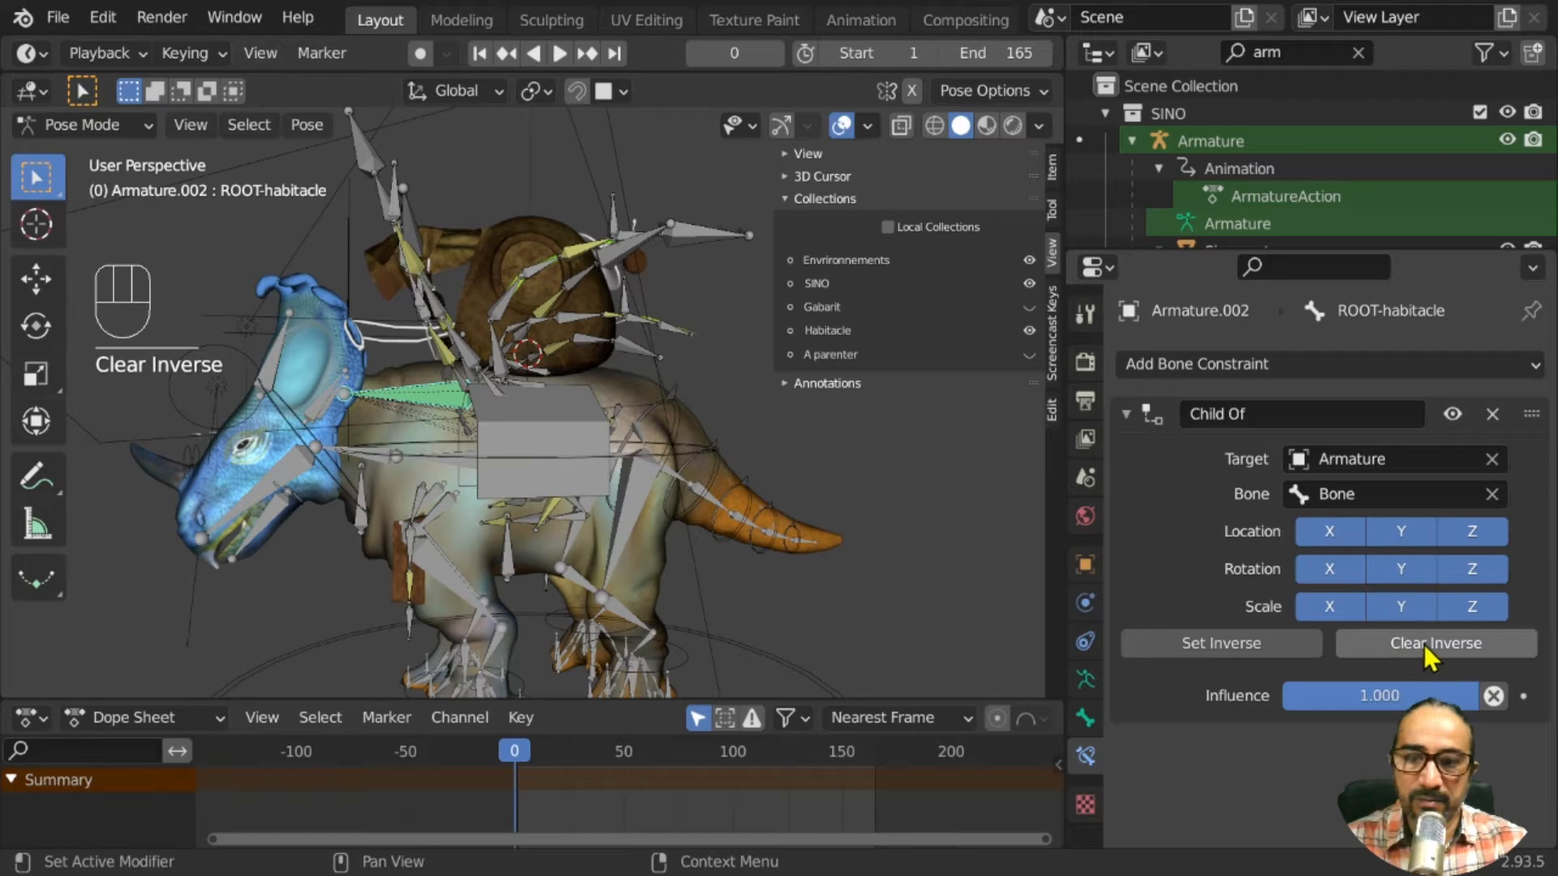
pyautogui.click(1423, 647)
pyautogui.click(1273, 641)
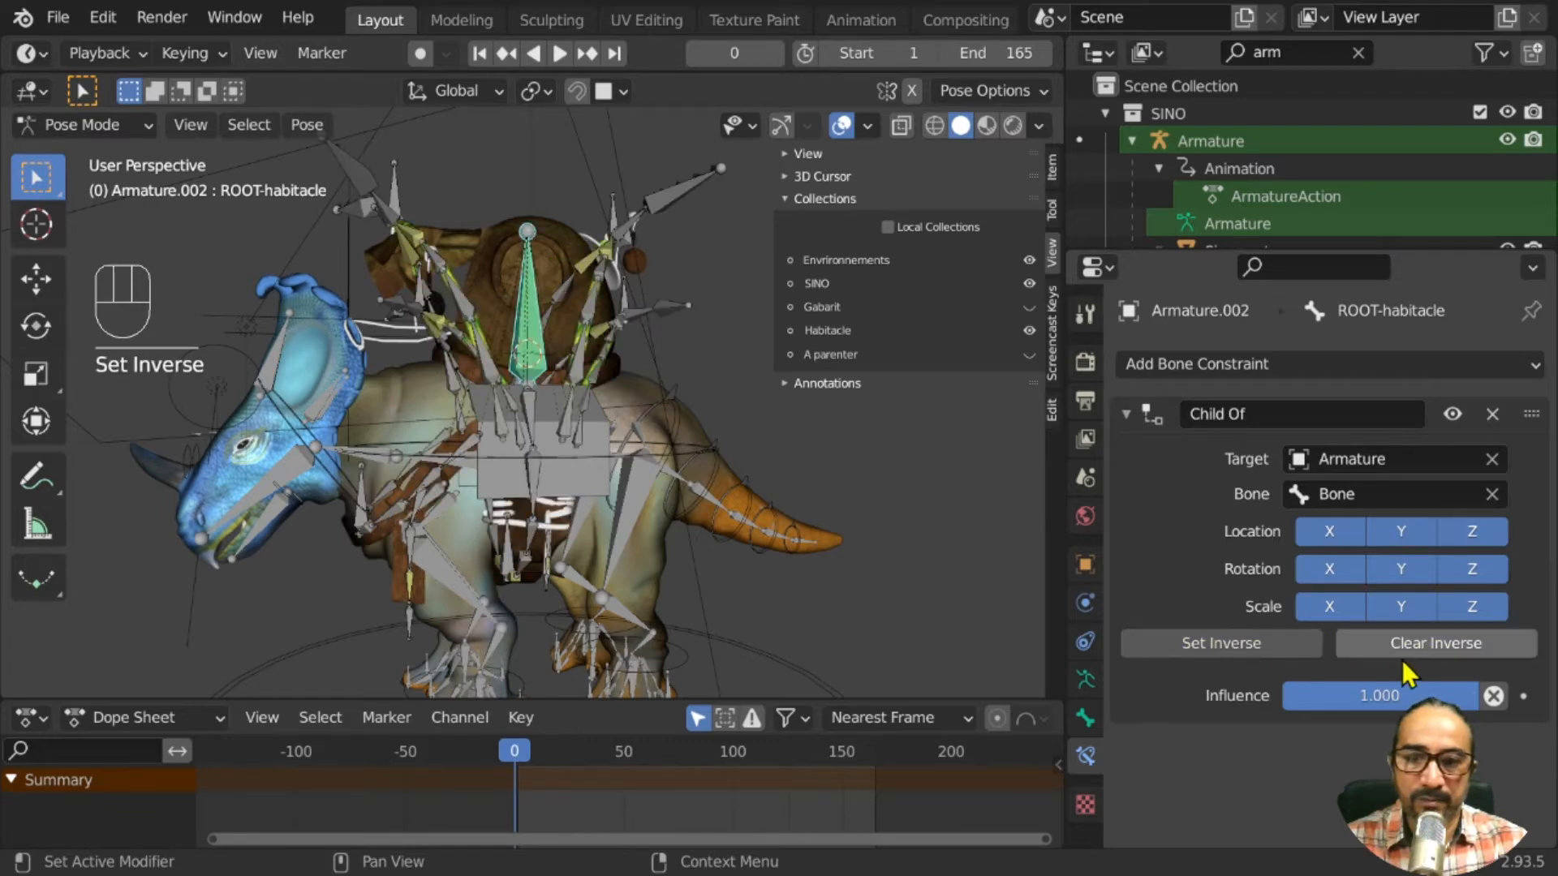
pyautogui.moveTo(735, 507); pyautogui.dragTo(495, 316, button='middle')
pyautogui.click(1214, 644)
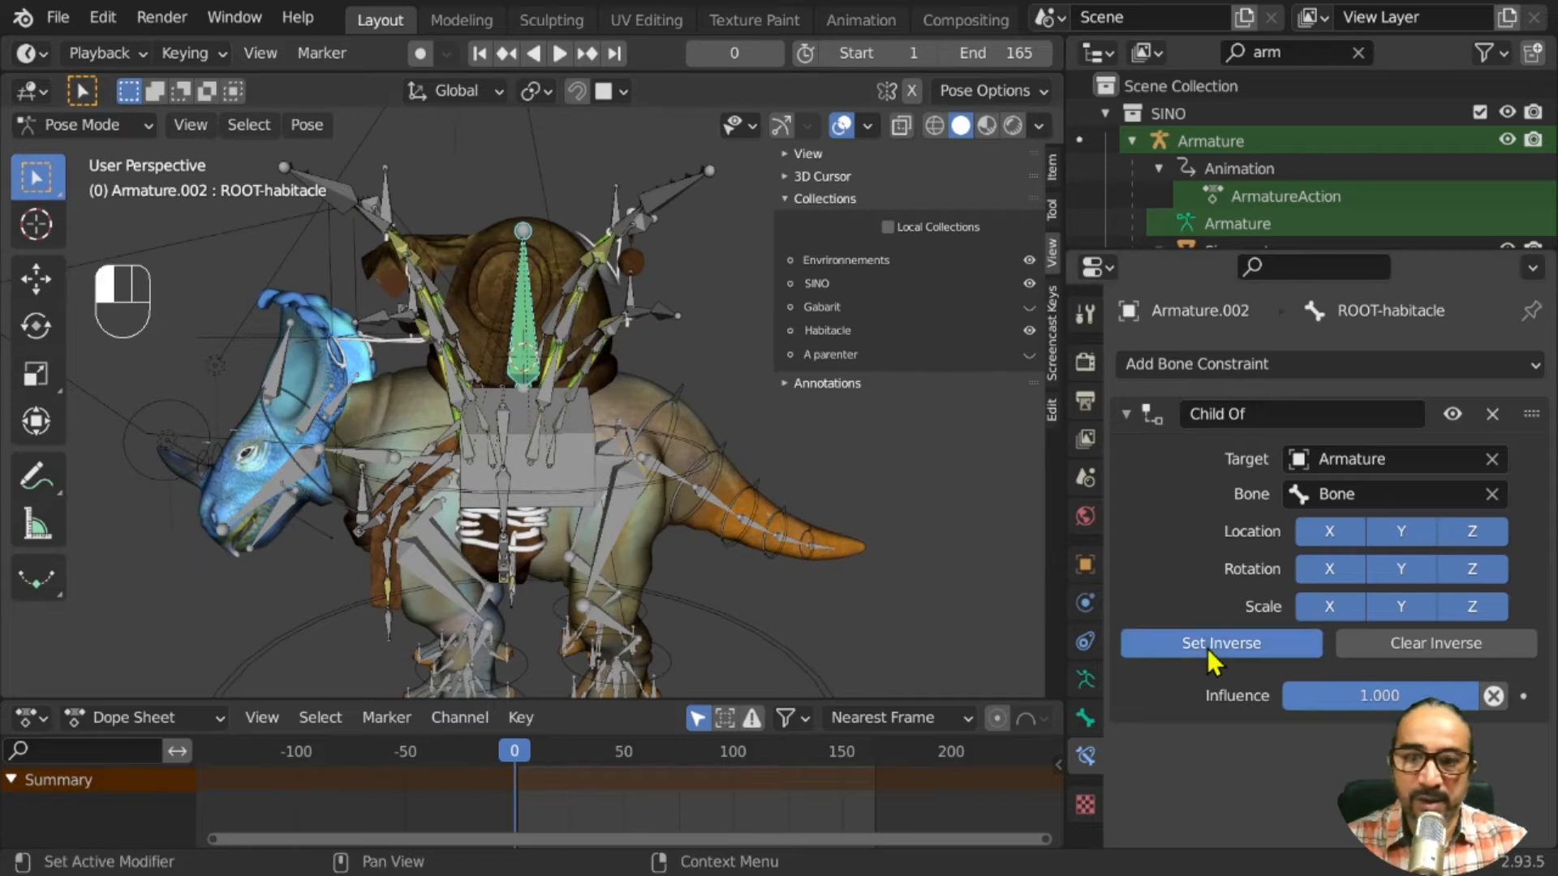
pyautogui.click(1418, 649)
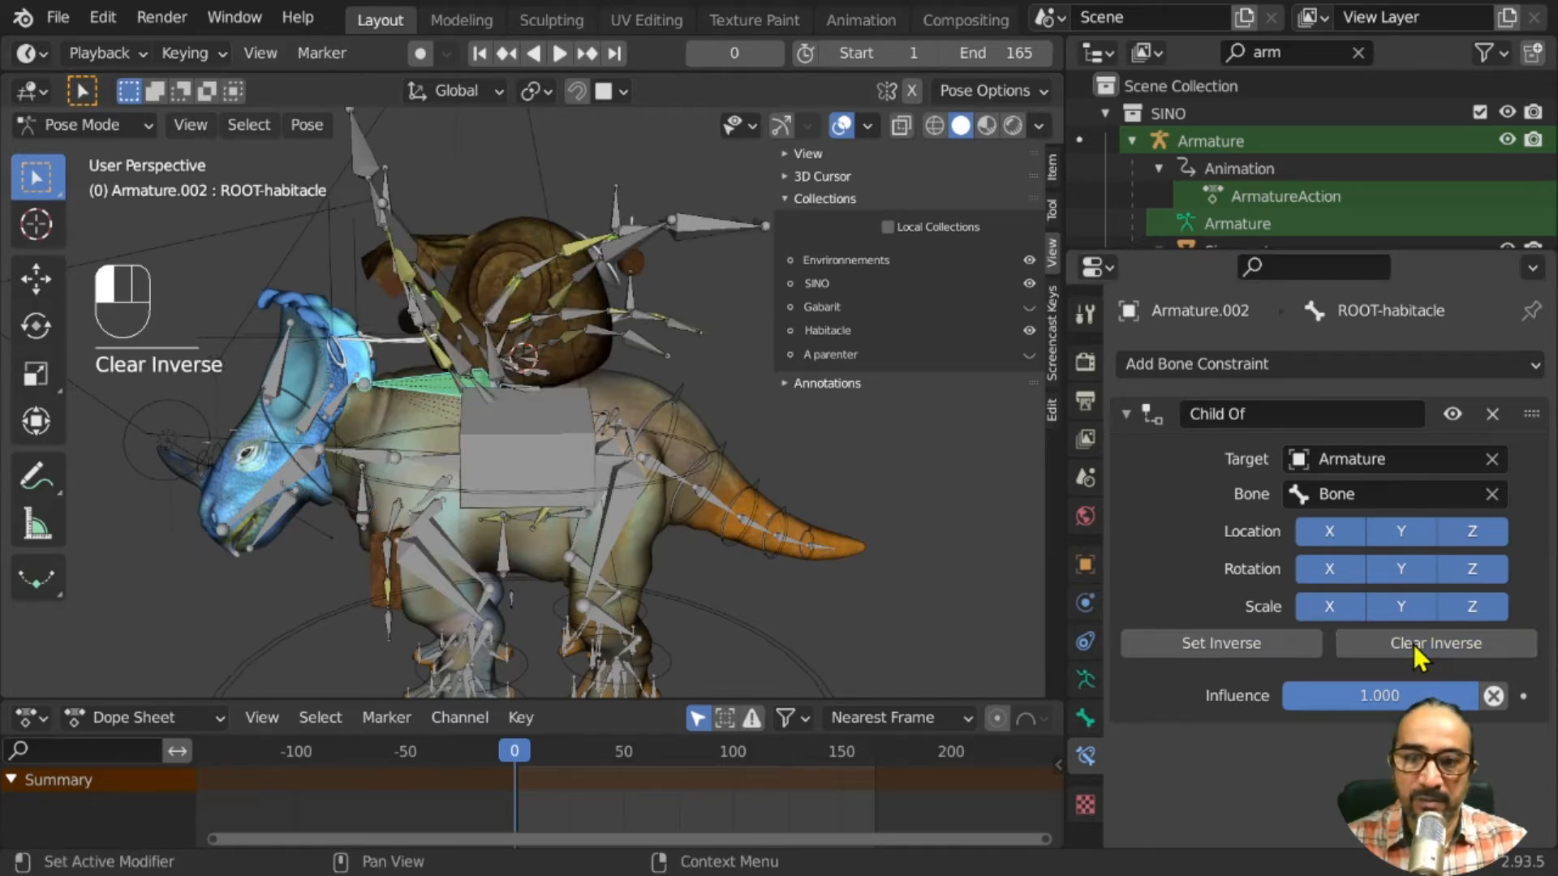
pyautogui.click(1270, 655)
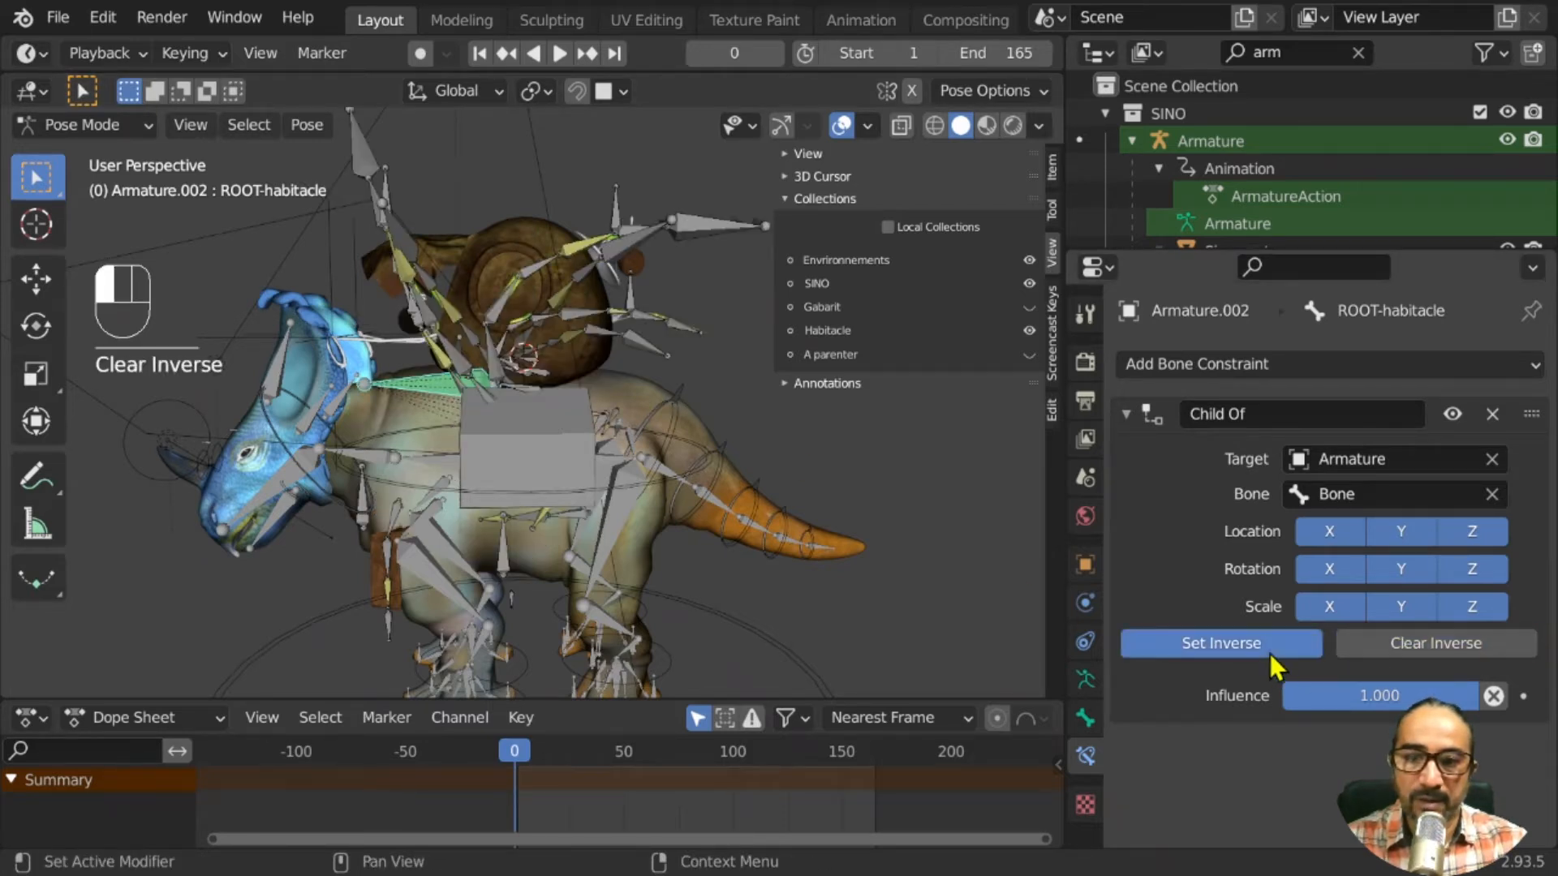
# Scrub through the animation to check how the harness armature follows the dinosaur's body
pyautogui.moveTo(643, 528); pyautogui.dragTo(570, 719, button='middle')
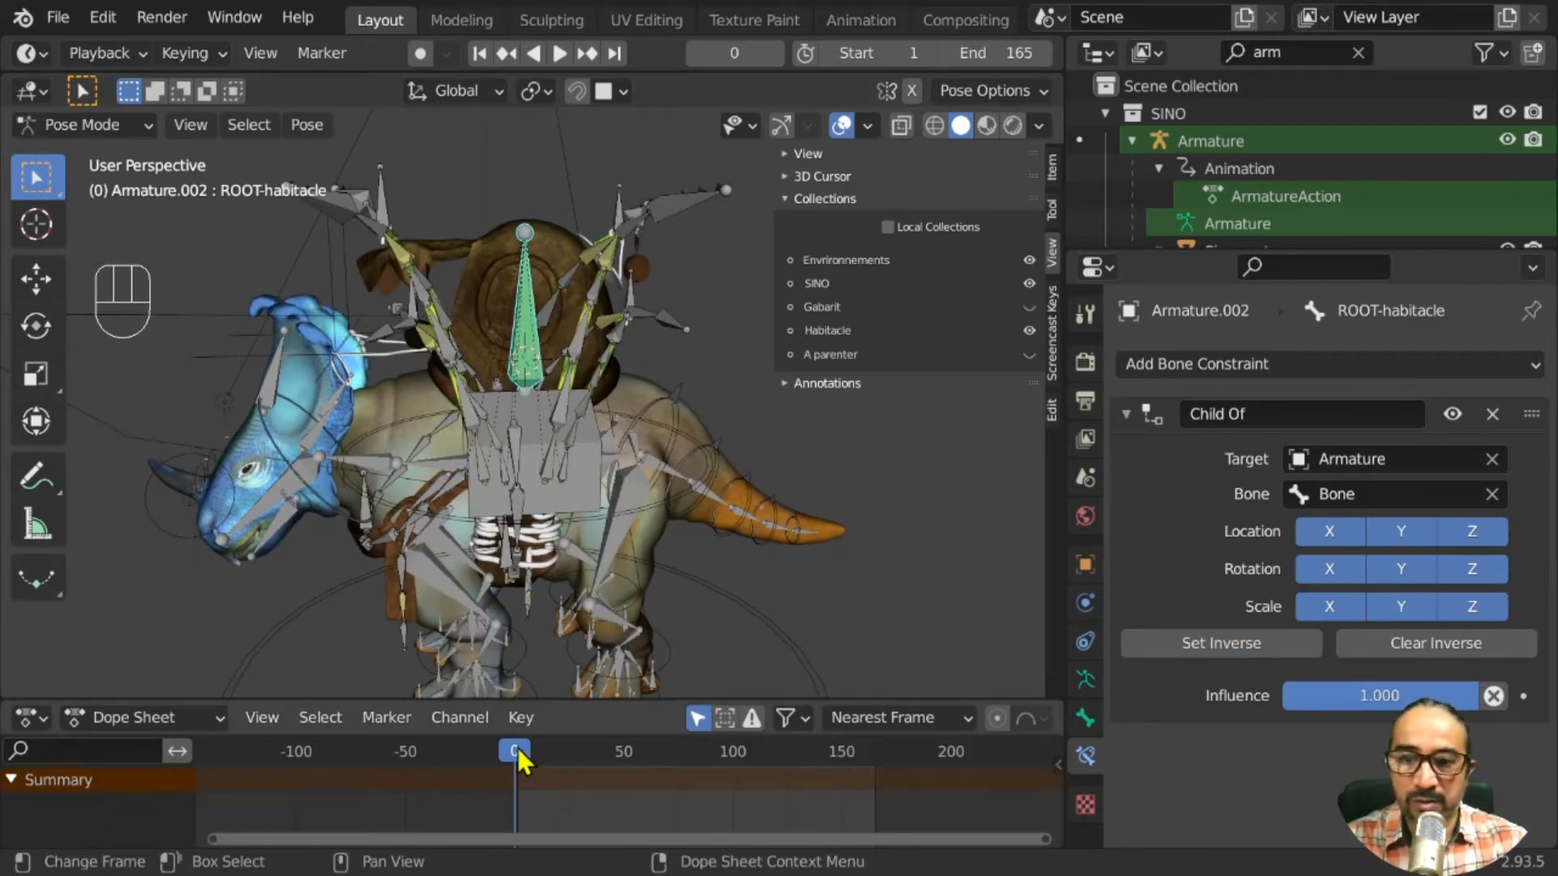
pyautogui.moveTo(519, 747); pyautogui.dragTo(531, 357)
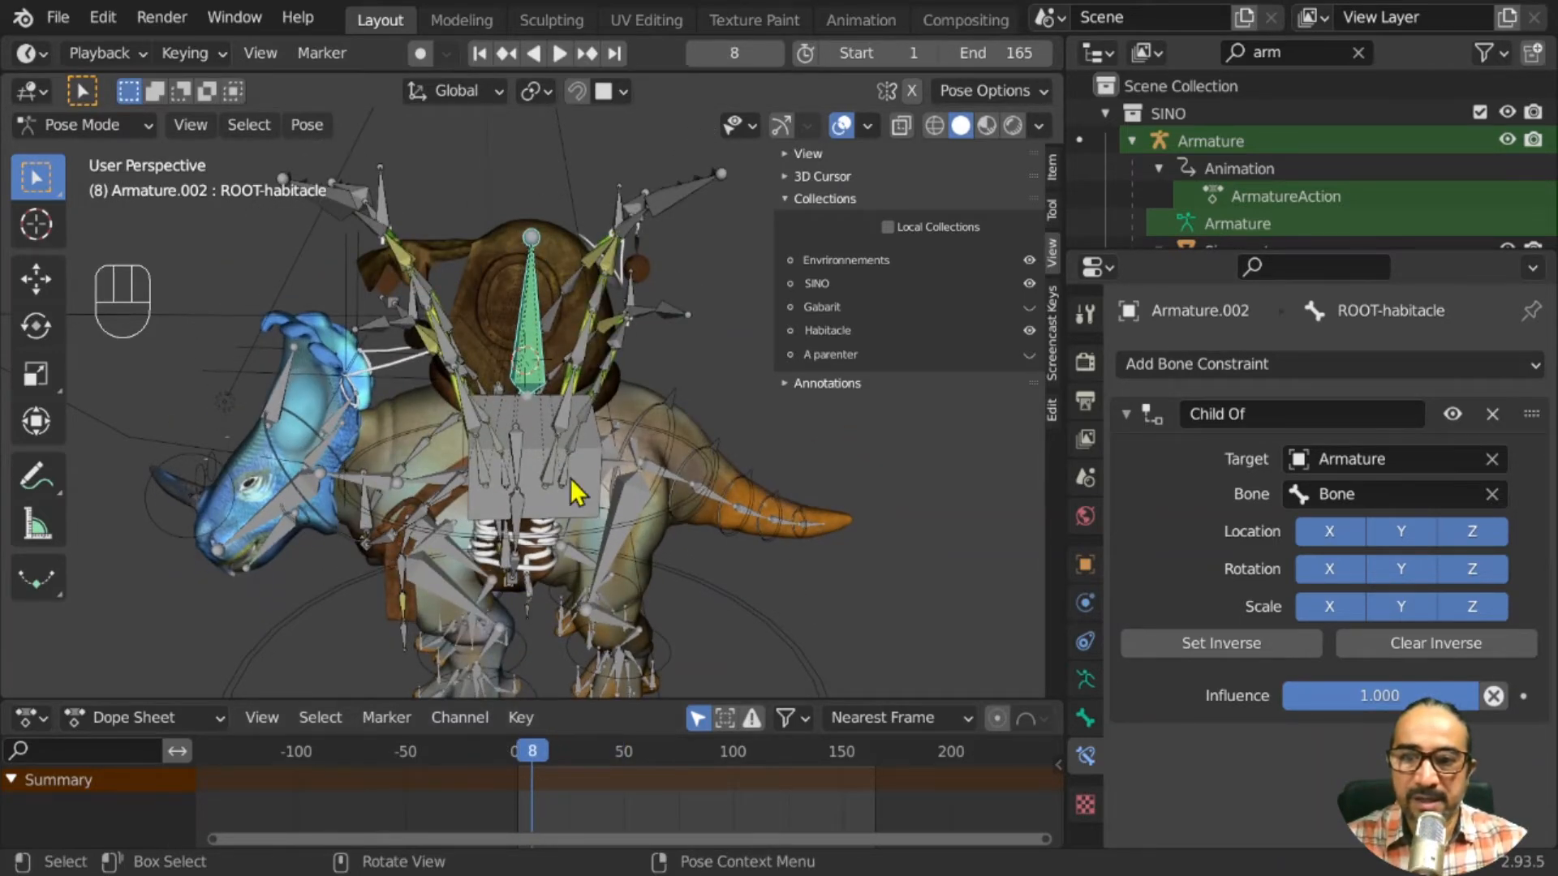
pyautogui.moveTo(576, 491); pyautogui.dragTo(598, 422, button='middle')
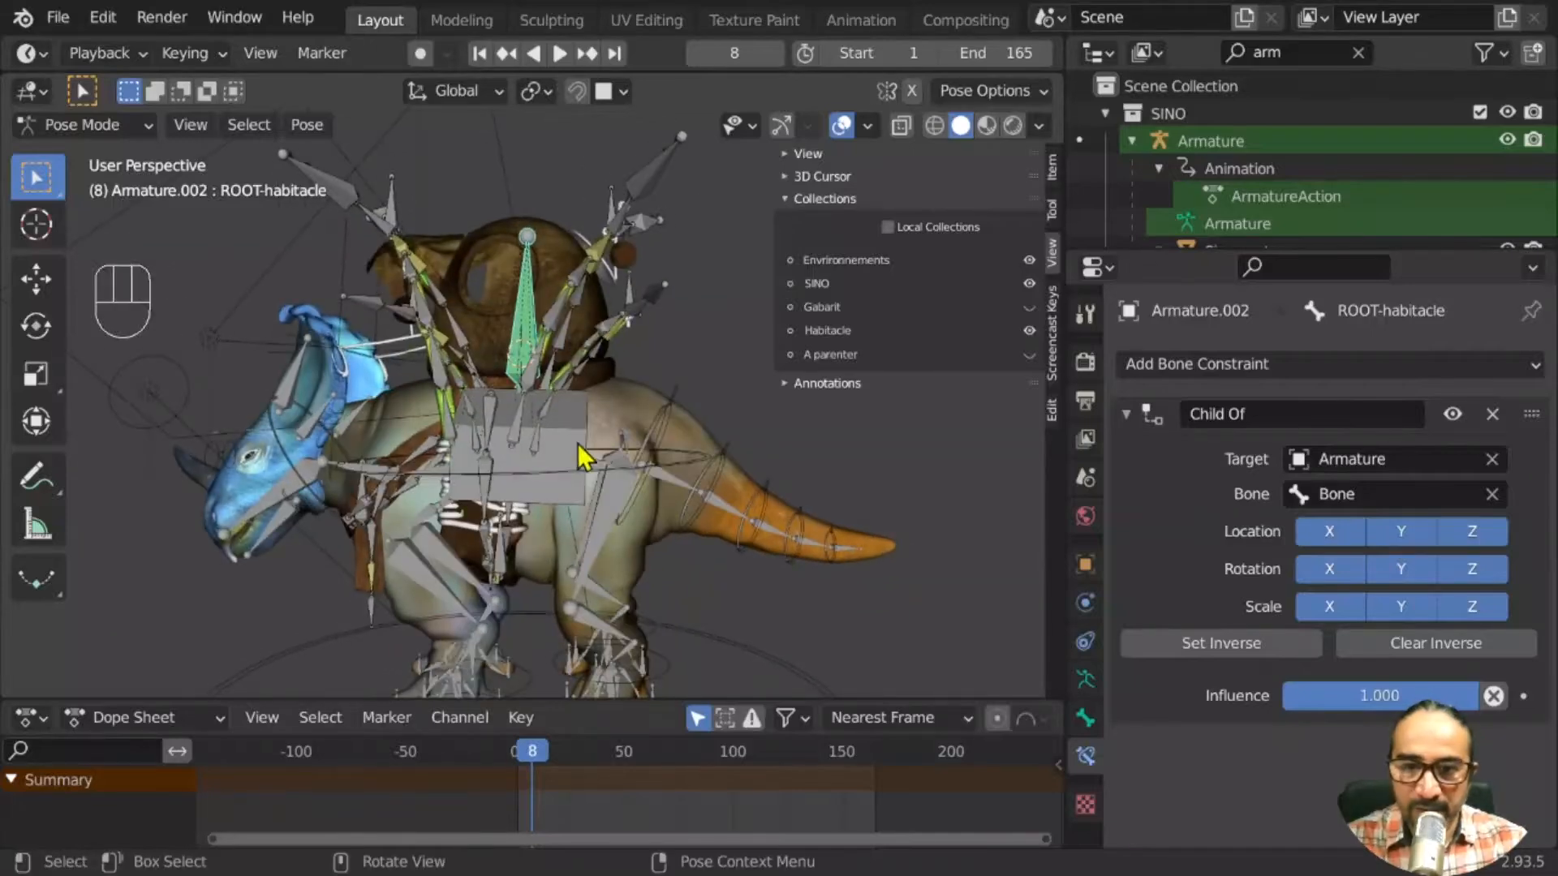
pyautogui.click(570, 467)
pyautogui.press('space')
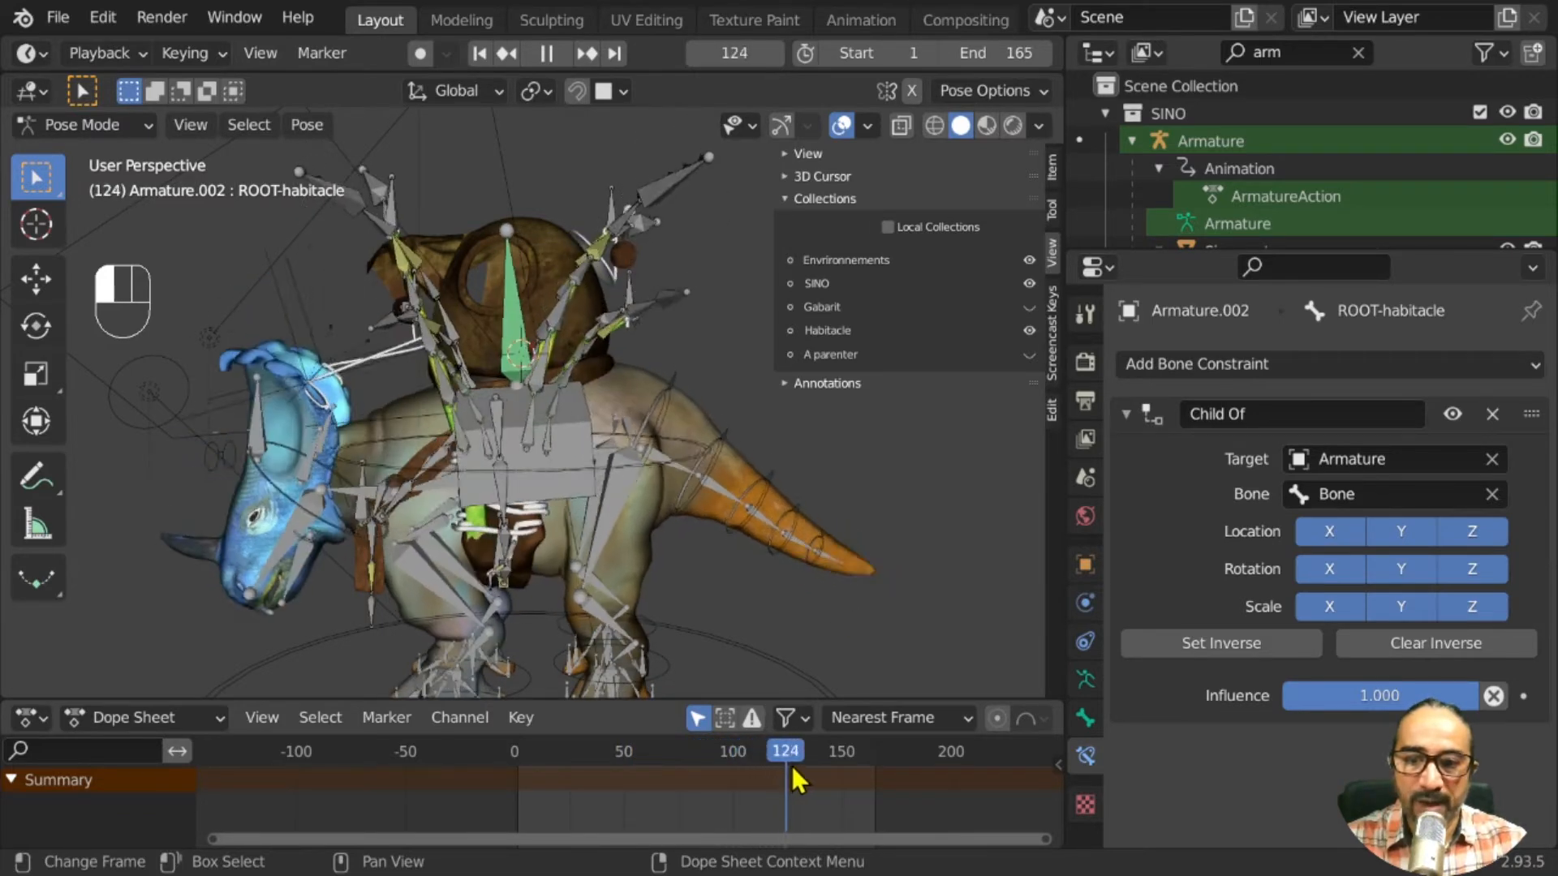
pyautogui.press('Escape')
# Examine the harness under the dinosaur's belly with overlays temporarily hidden, scrubbing back from frame 77 to frame 0
pyautogui.scroll(3, 634, 588)
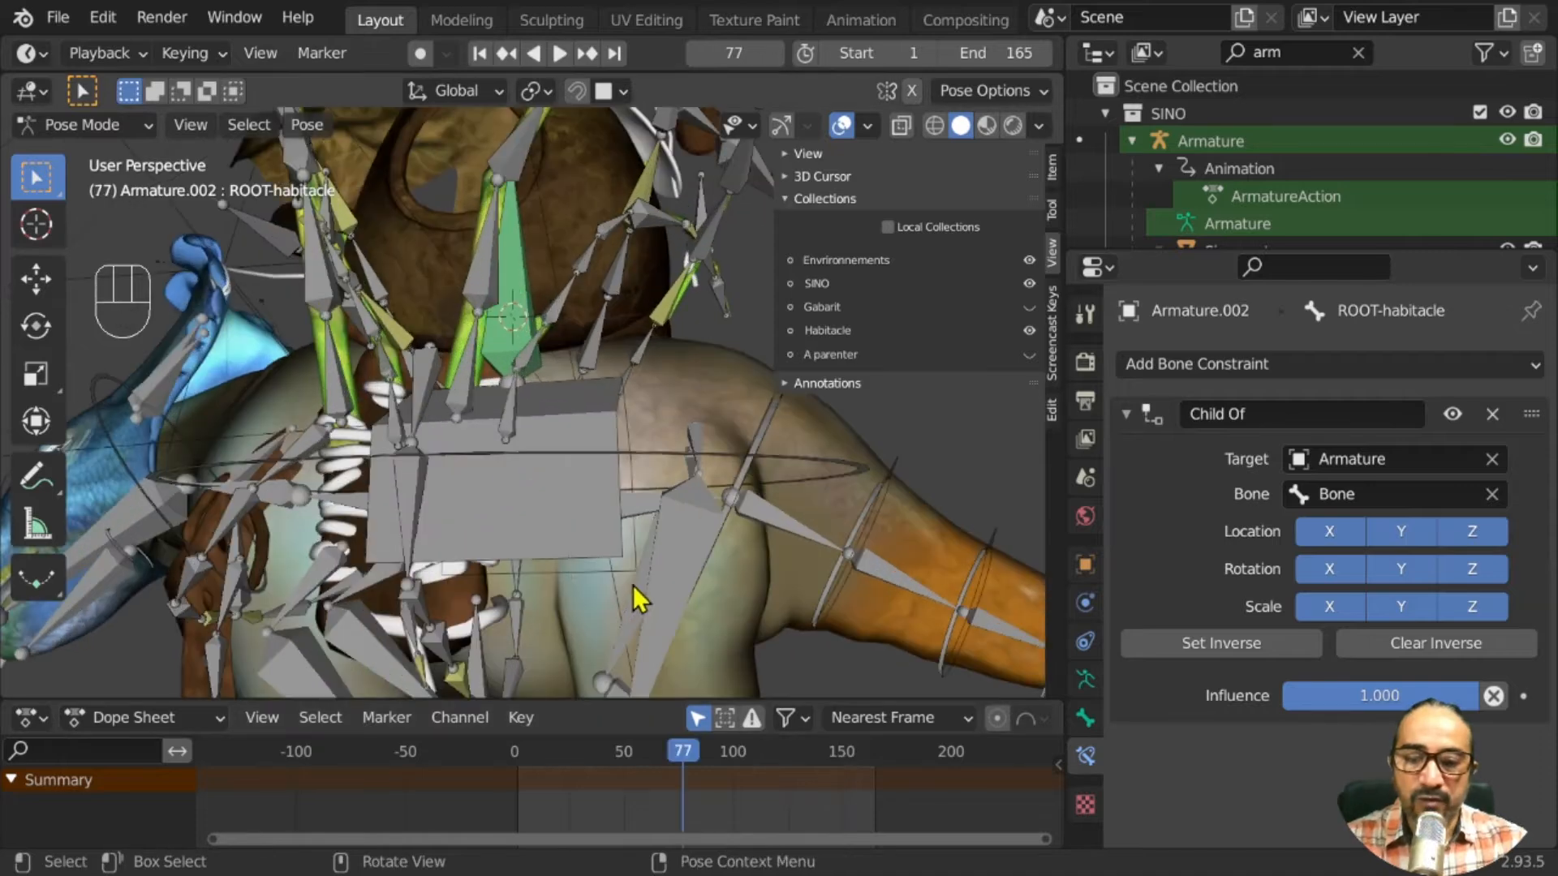
pyautogui.keyDown('shift'); pyautogui.moveTo(633, 585); pyautogui.dragTo(561, 296, button='middle'); pyautogui.keyUp('shift')
pyautogui.moveTo(641, 490); pyautogui.dragTo(649, 454, button='middle')
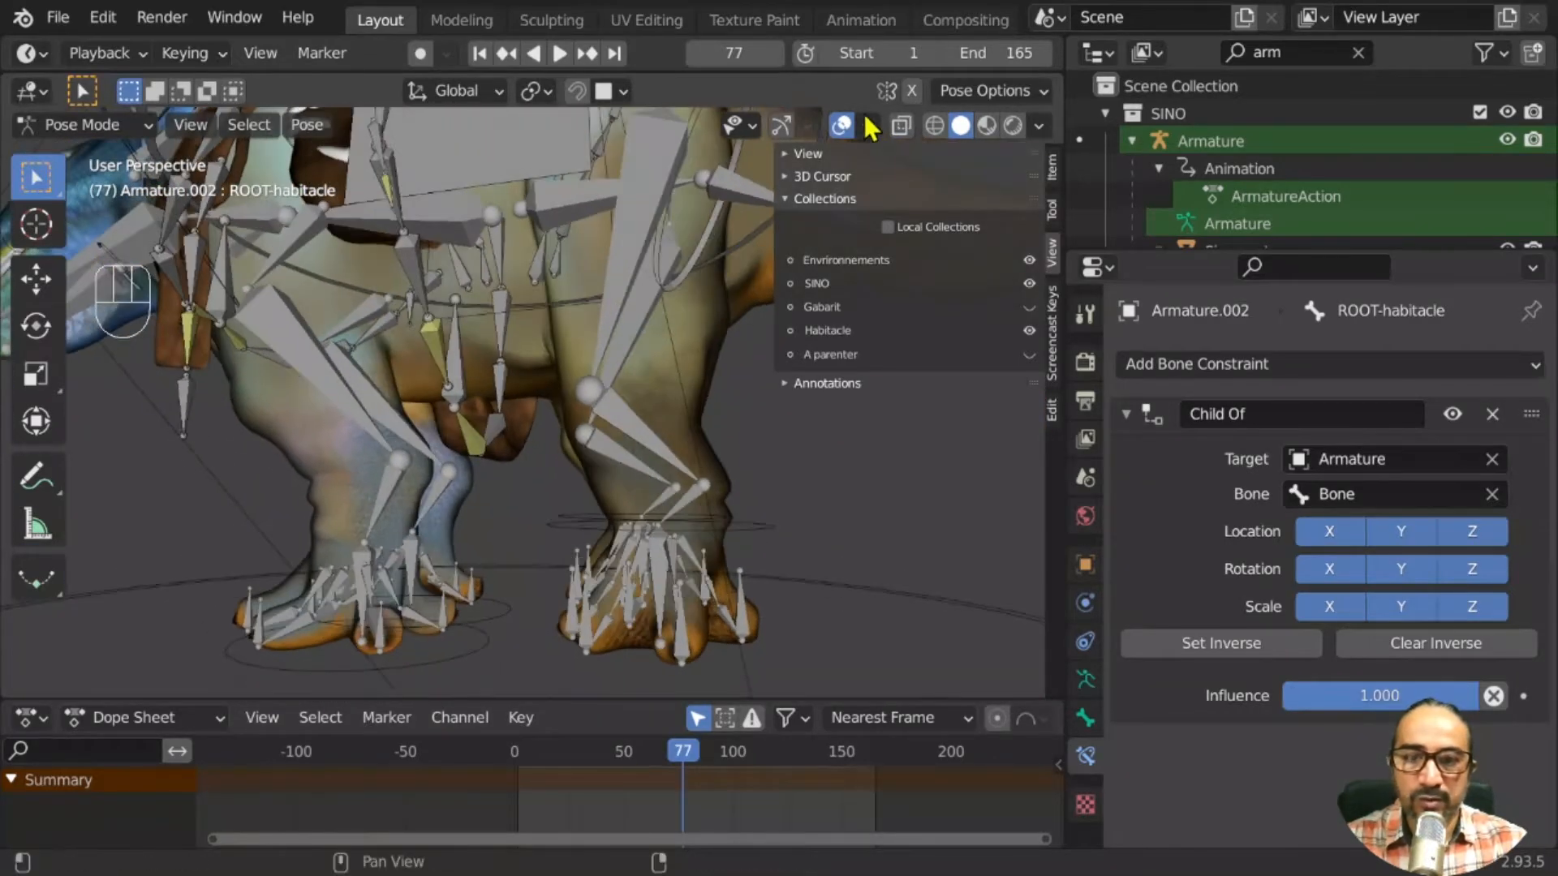
pyautogui.click(848, 123)
pyautogui.scroll(-3, 549, 505)
pyautogui.moveTo(548, 505); pyautogui.dragTo(436, 222, button='middle')
pyautogui.moveTo(444, 475); pyautogui.dragTo(420, 362, button='middle')
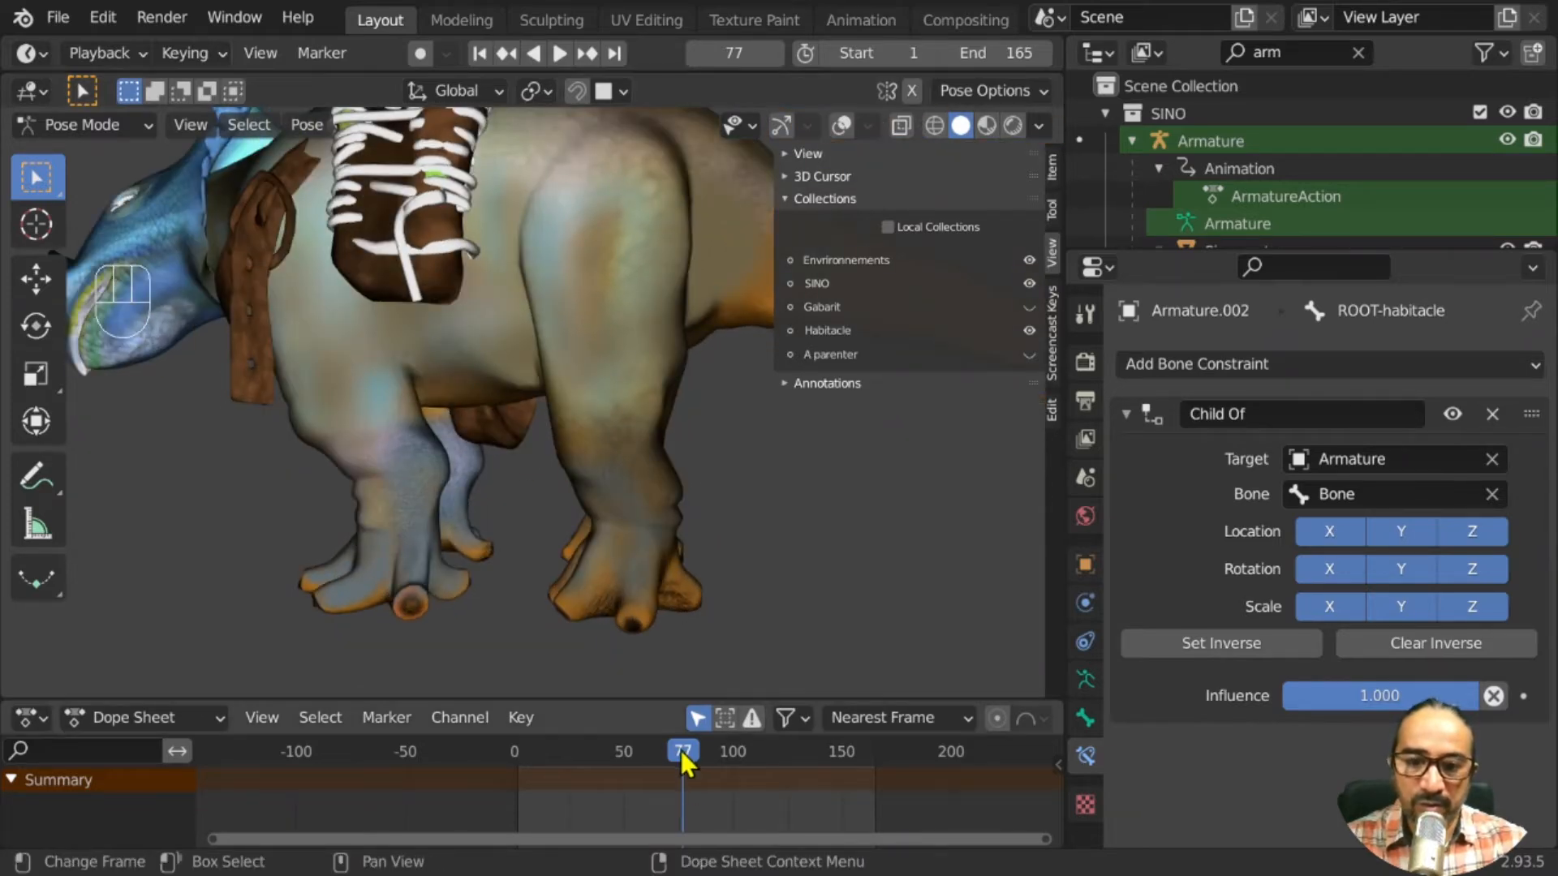
pyautogui.moveTo(679, 751); pyautogui.dragTo(490, 763)
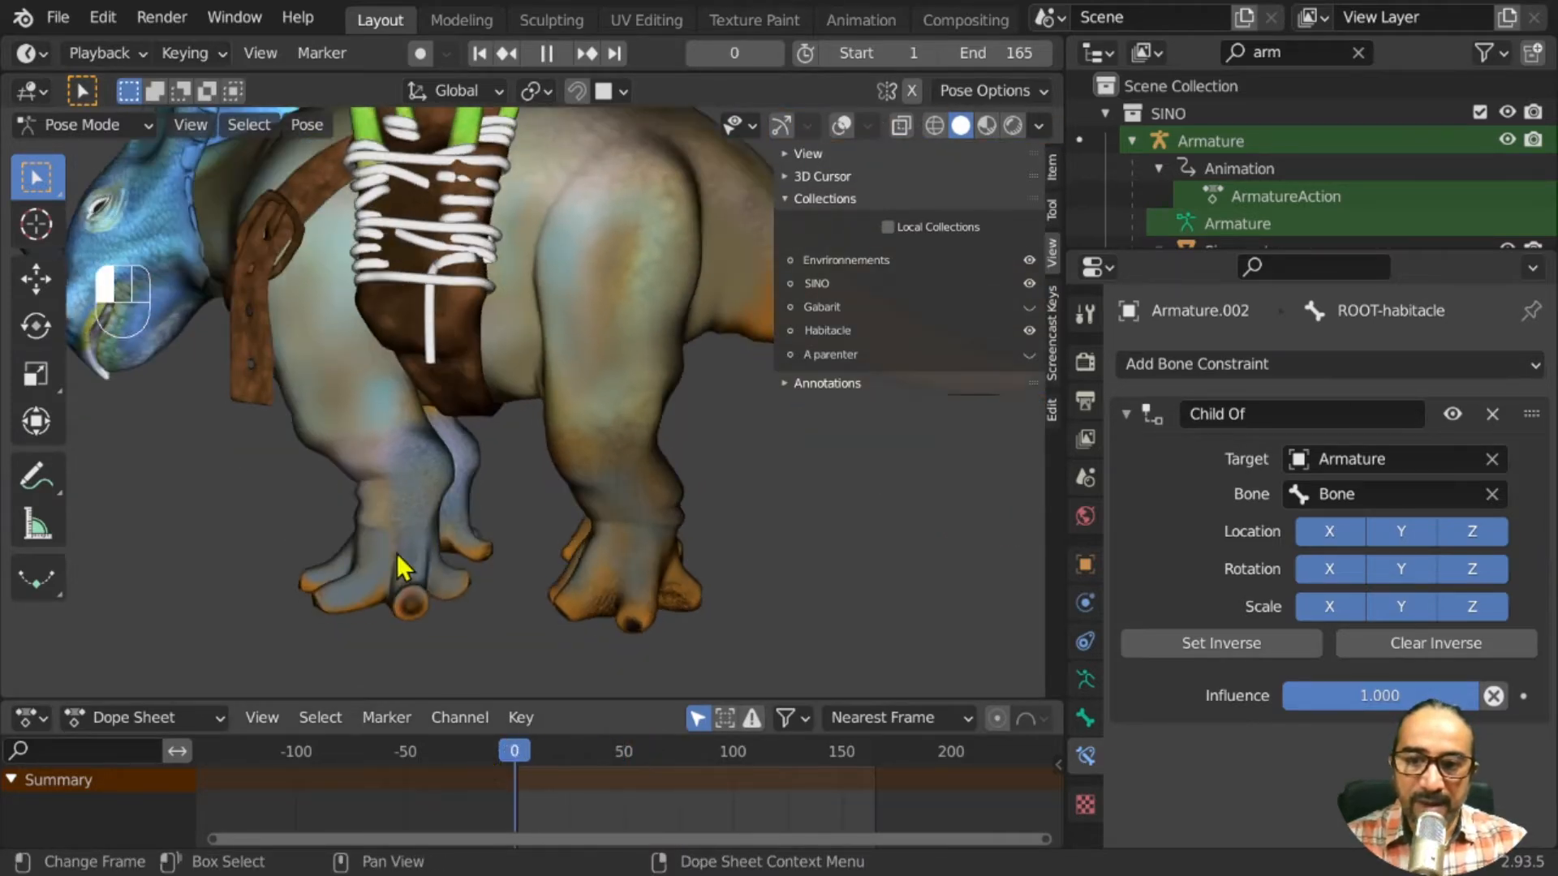
pyautogui.moveTo(397, 553); pyautogui.dragTo(394, 440, button='middle')
pyautogui.moveTo(560, 469); pyautogui.dragTo(569, 628, button='middle')
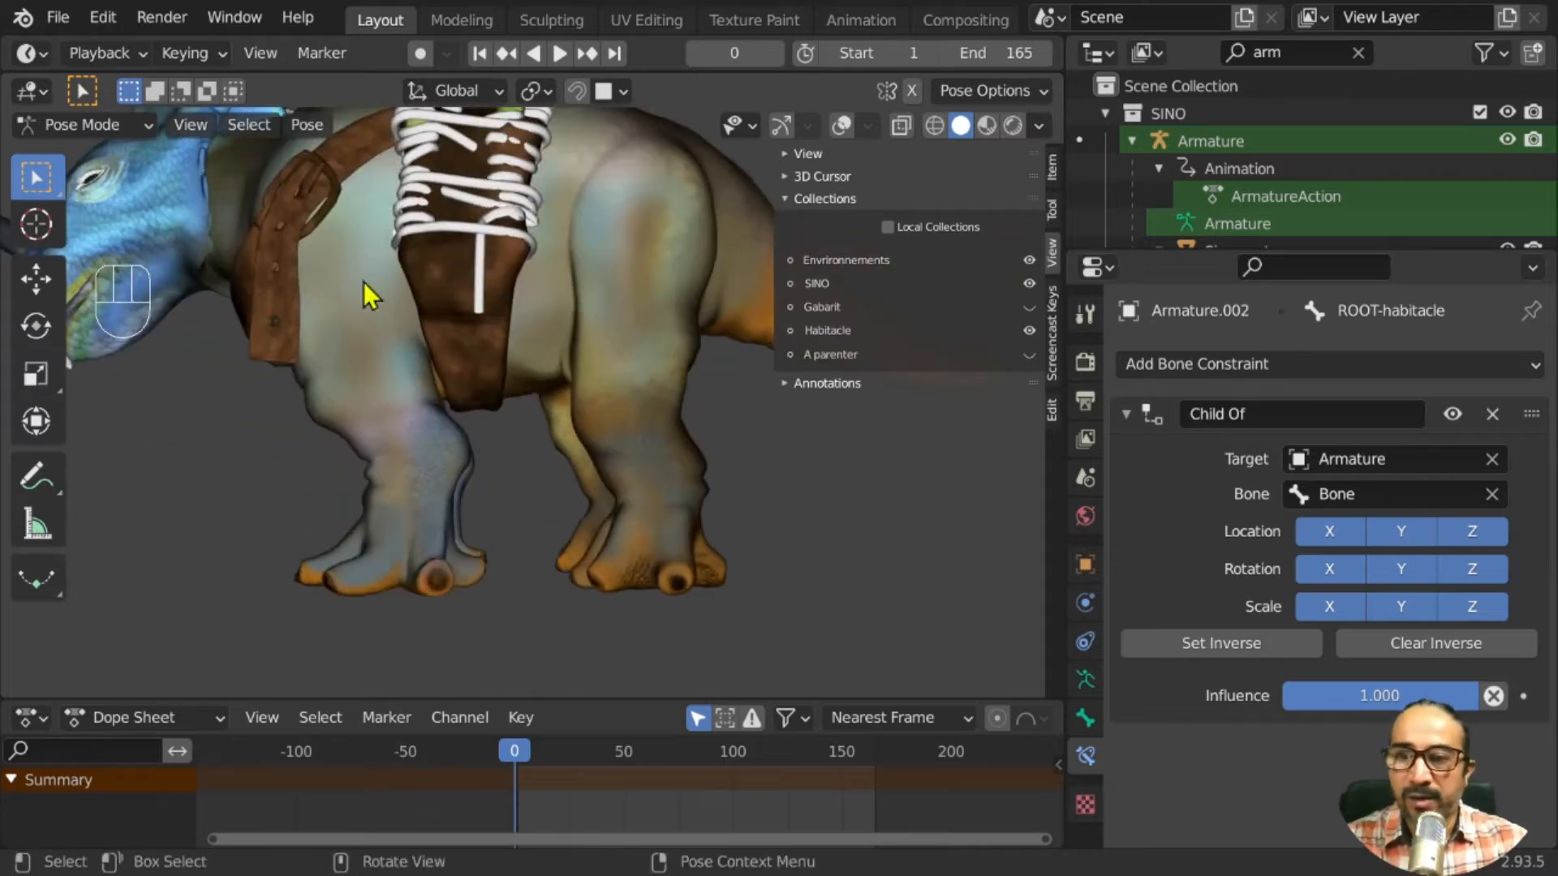
pyautogui.click(841, 125)
# Select the dinosaur's armature and examine its bones around the belly and legs in Pose Mode
pyautogui.scroll(3, 636, 532)
pyautogui.moveTo(636, 532); pyautogui.dragTo(455, 264, button='middle')
pyautogui.scroll(-3, 601, 536)
pyautogui.hotkey('ctrl', 'Tab')
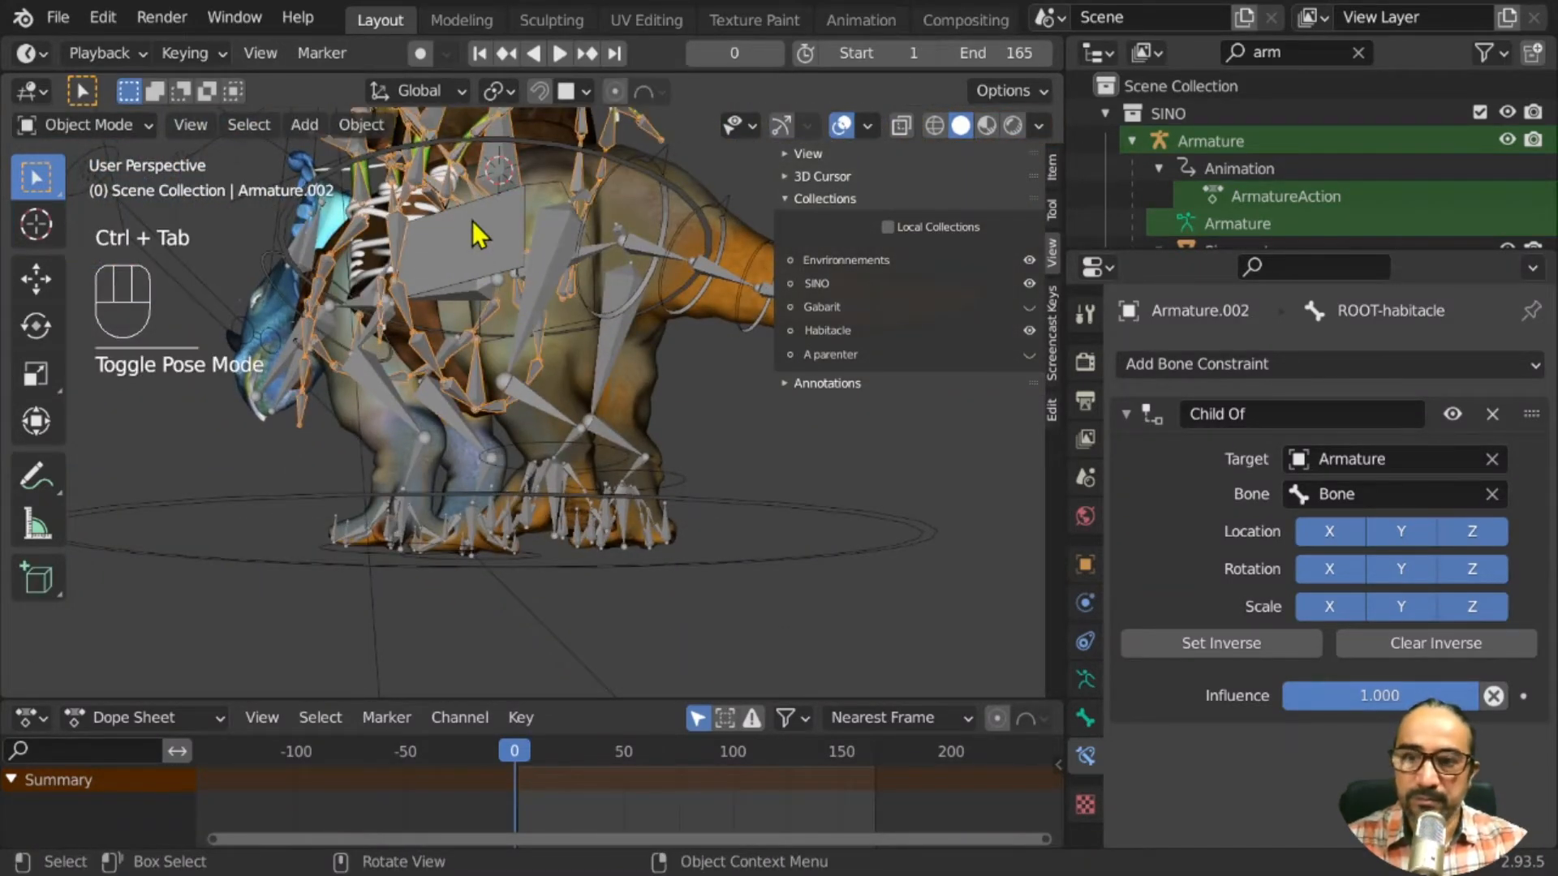
pyautogui.click(472, 223)
pyautogui.moveTo(487, 338); pyautogui.dragTo(501, 300, button='middle')
pyautogui.scroll(3, 468, 388)
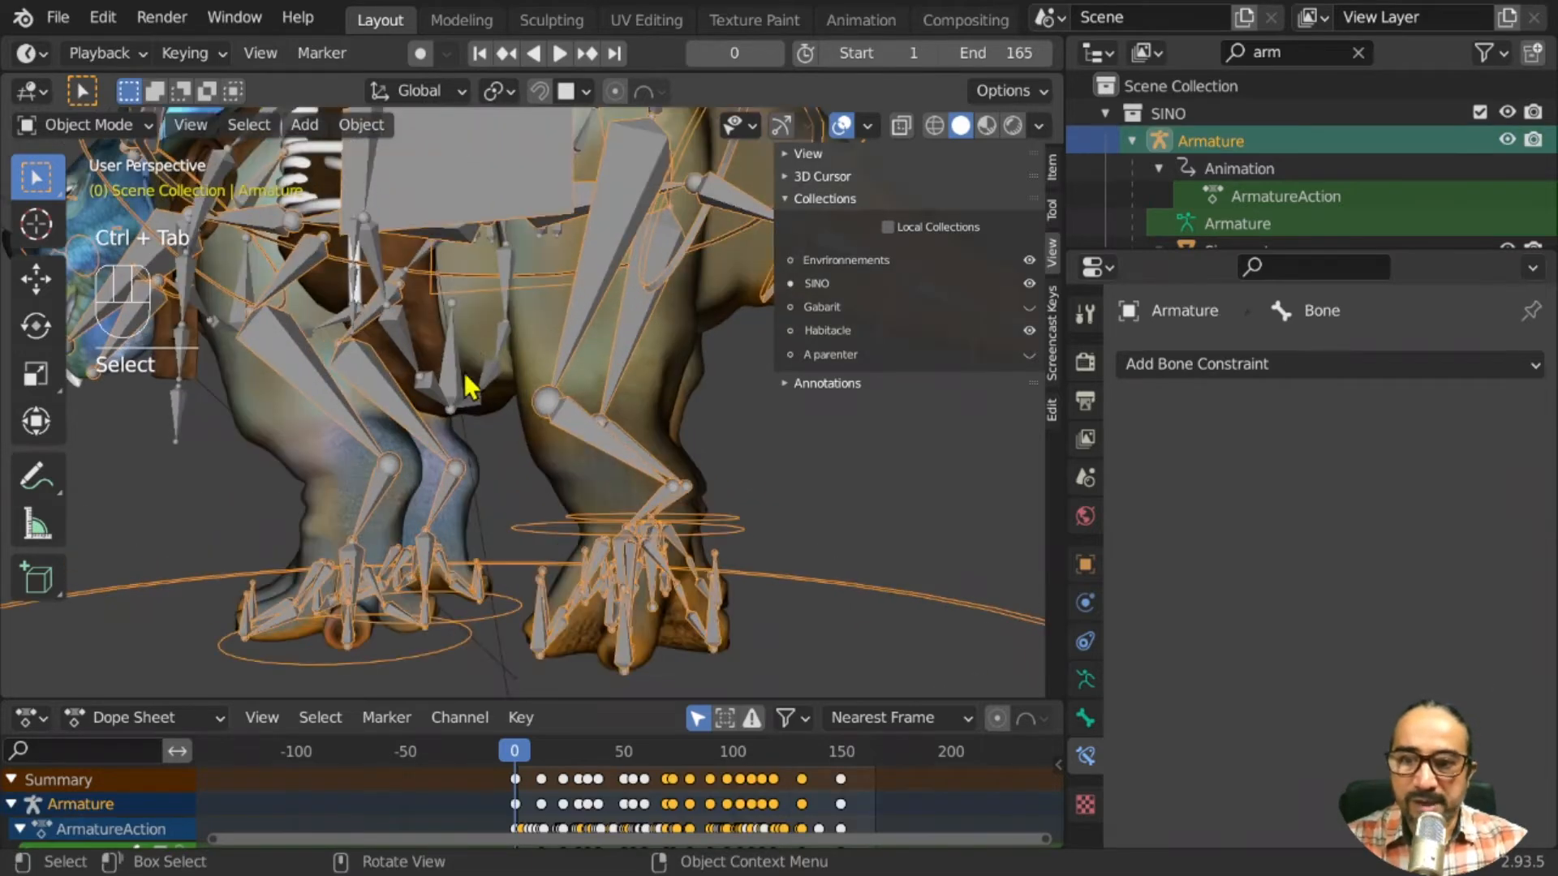
pyautogui.click(481, 188)
pyautogui.click(499, 208)
pyautogui.moveTo(587, 342); pyautogui.dragTo(466, 215, button='middle')
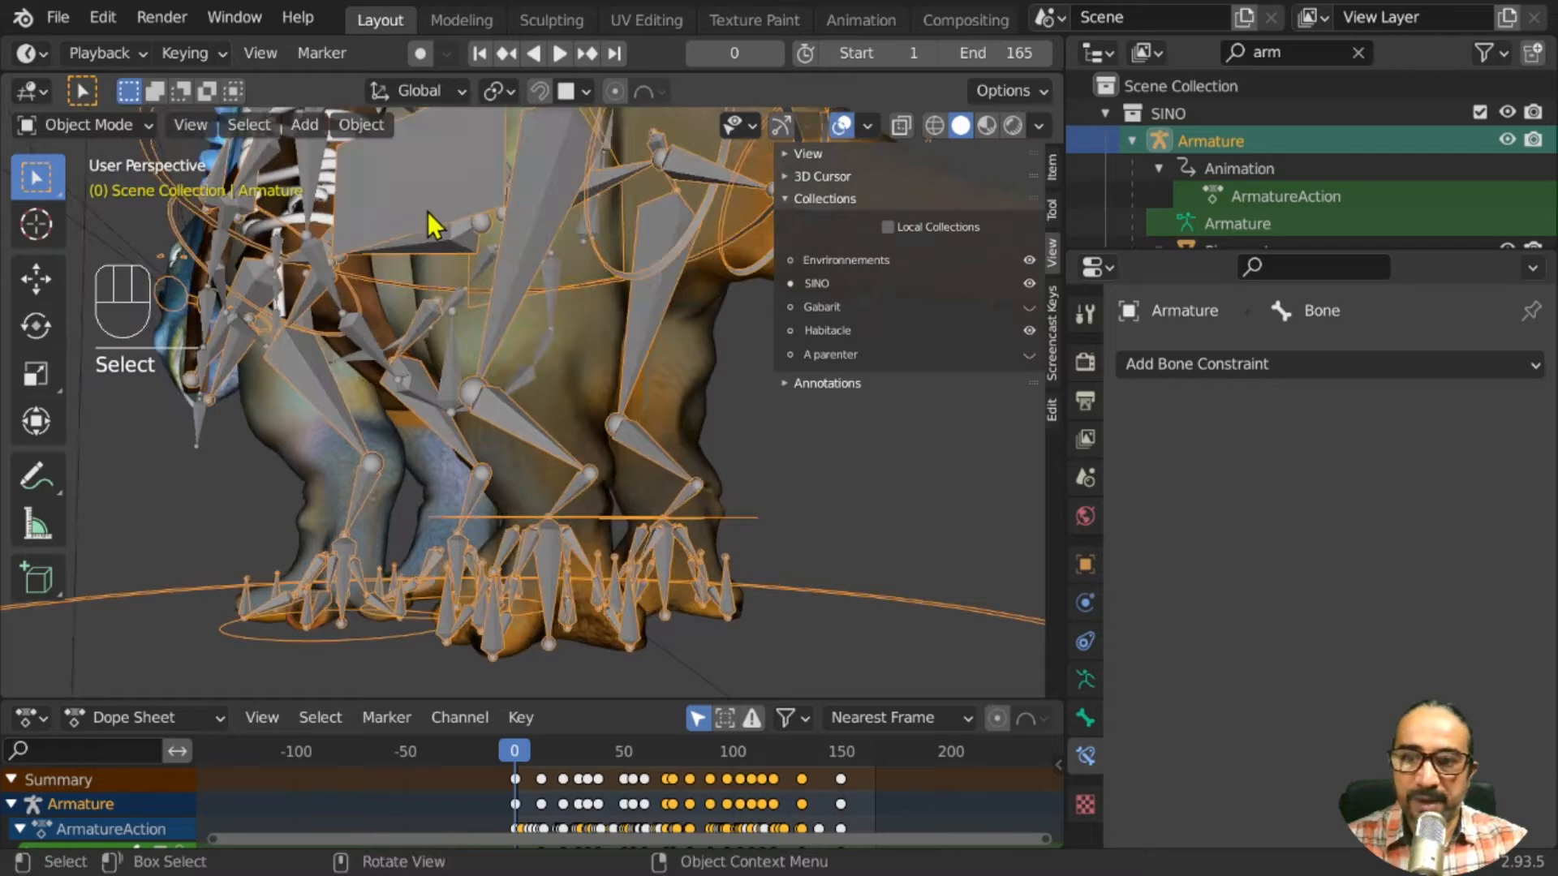
pyautogui.moveTo(438, 377); pyautogui.dragTo(607, 451, button='middle')
pyautogui.scroll(-4, 606, 451)
pyautogui.moveTo(645, 516); pyautogui.dragTo(609, 500, button='middle')
pyautogui.scroll(5, 466, 411)
pyautogui.hotkey('ctrl', 'Tab')
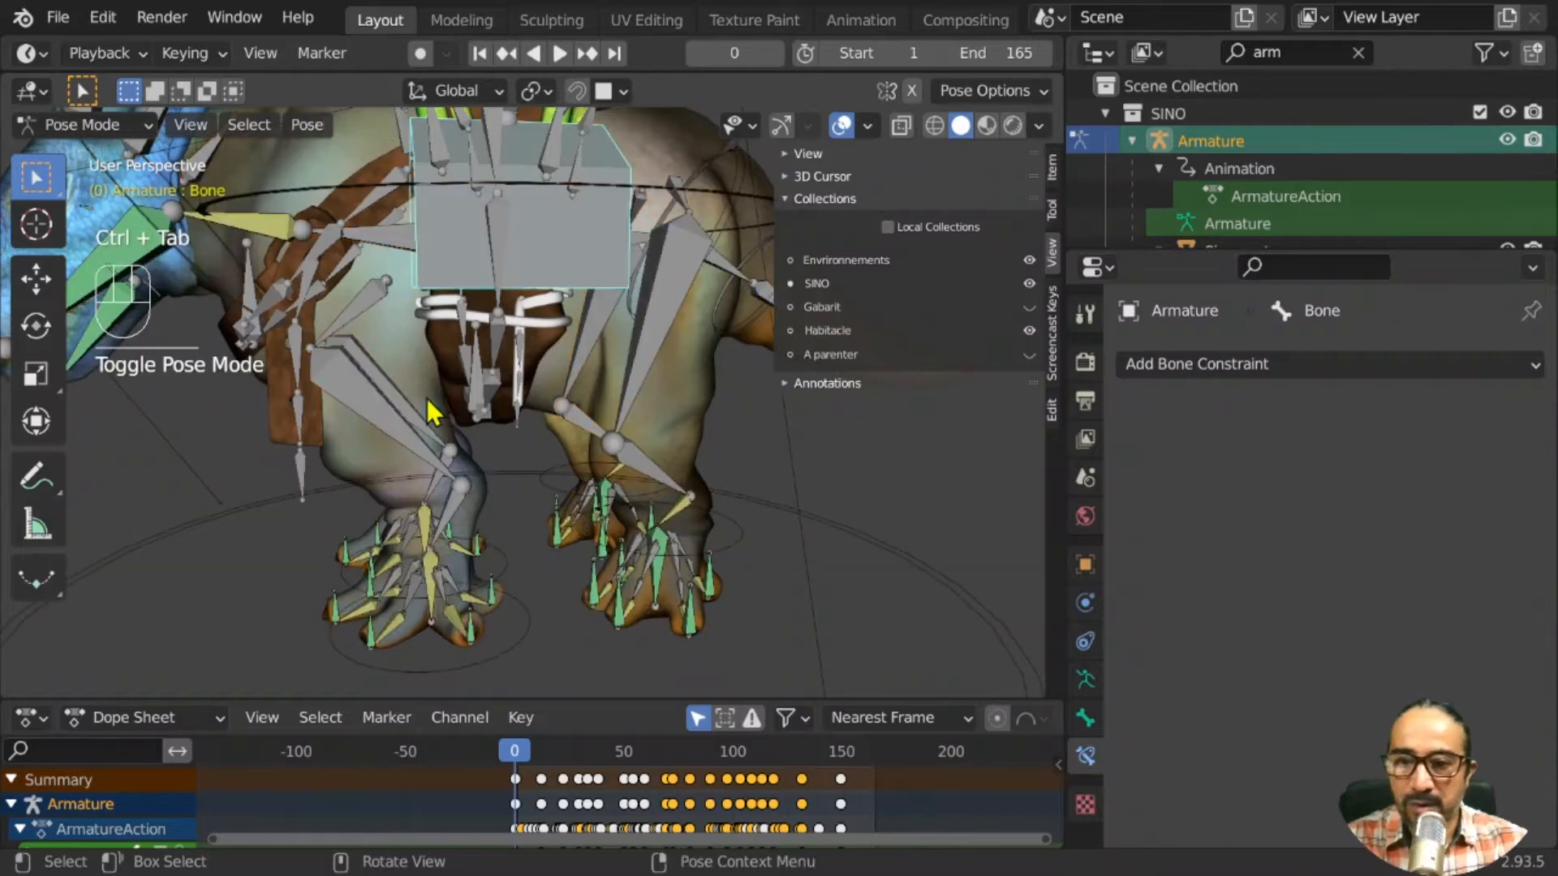
pyautogui.click(481, 409)
pyautogui.moveTo(485, 430)
pyautogui.mouseDown(button='middle')
pyautogui.moveTo(547, 435)
pyautogui.moveTo(504, 436)
pyautogui.mouseUp(button='middle')
pyautogui.scroll(3, 504, 436)
pyautogui.scroll(-8, 486, 403)
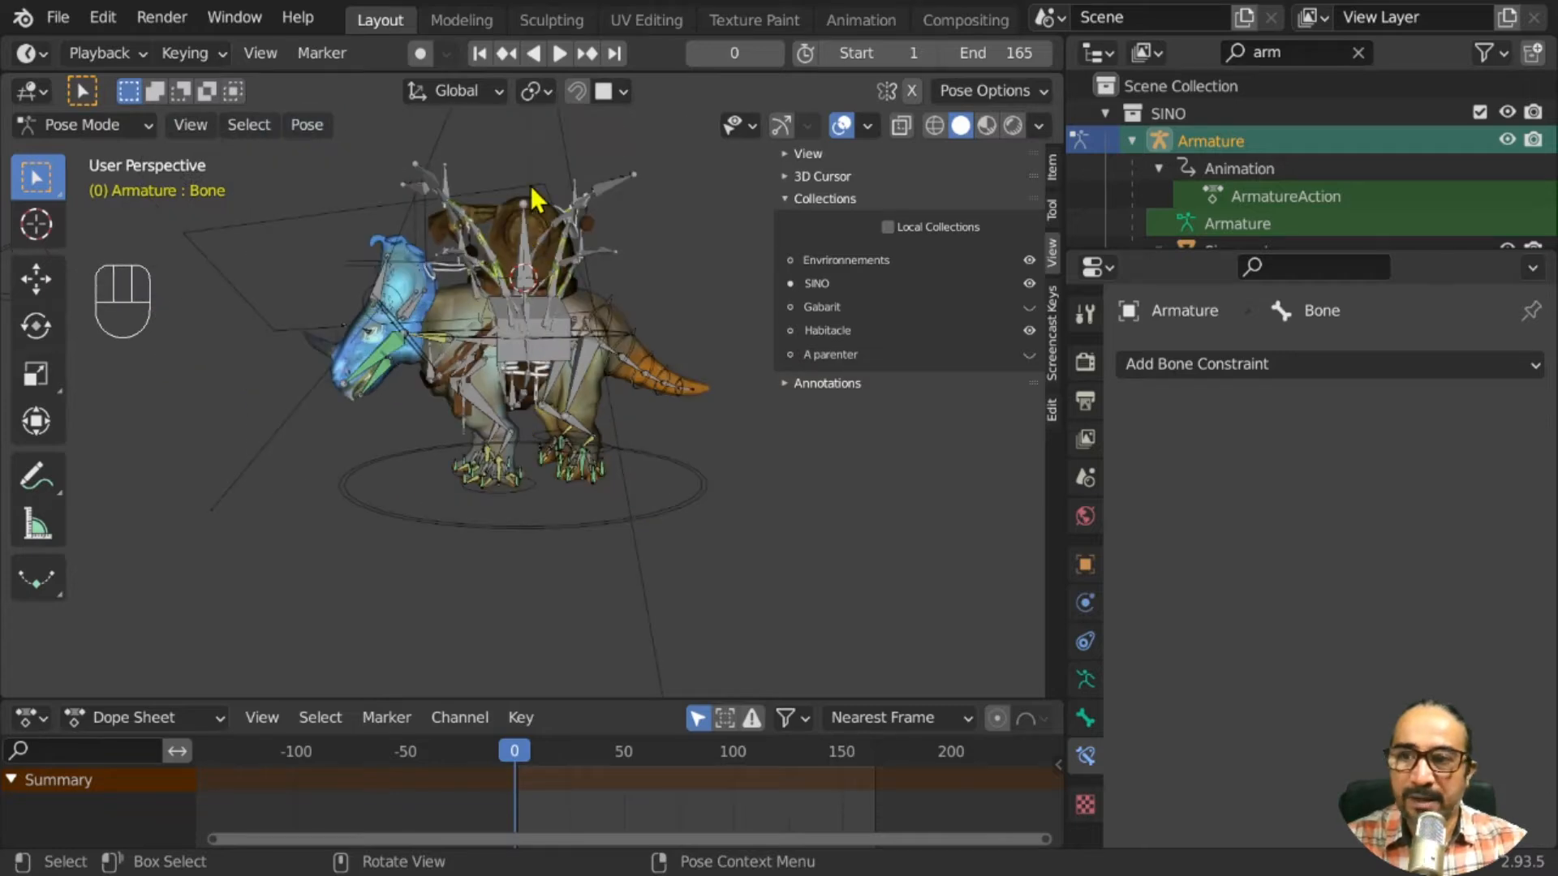
# Select the harness armature from Object Mode and, in Pose Mode, its upright bone Bone.091 under the belly
pyautogui.hotkey('ctrl', 'Tab')
pyautogui.click(535, 230)
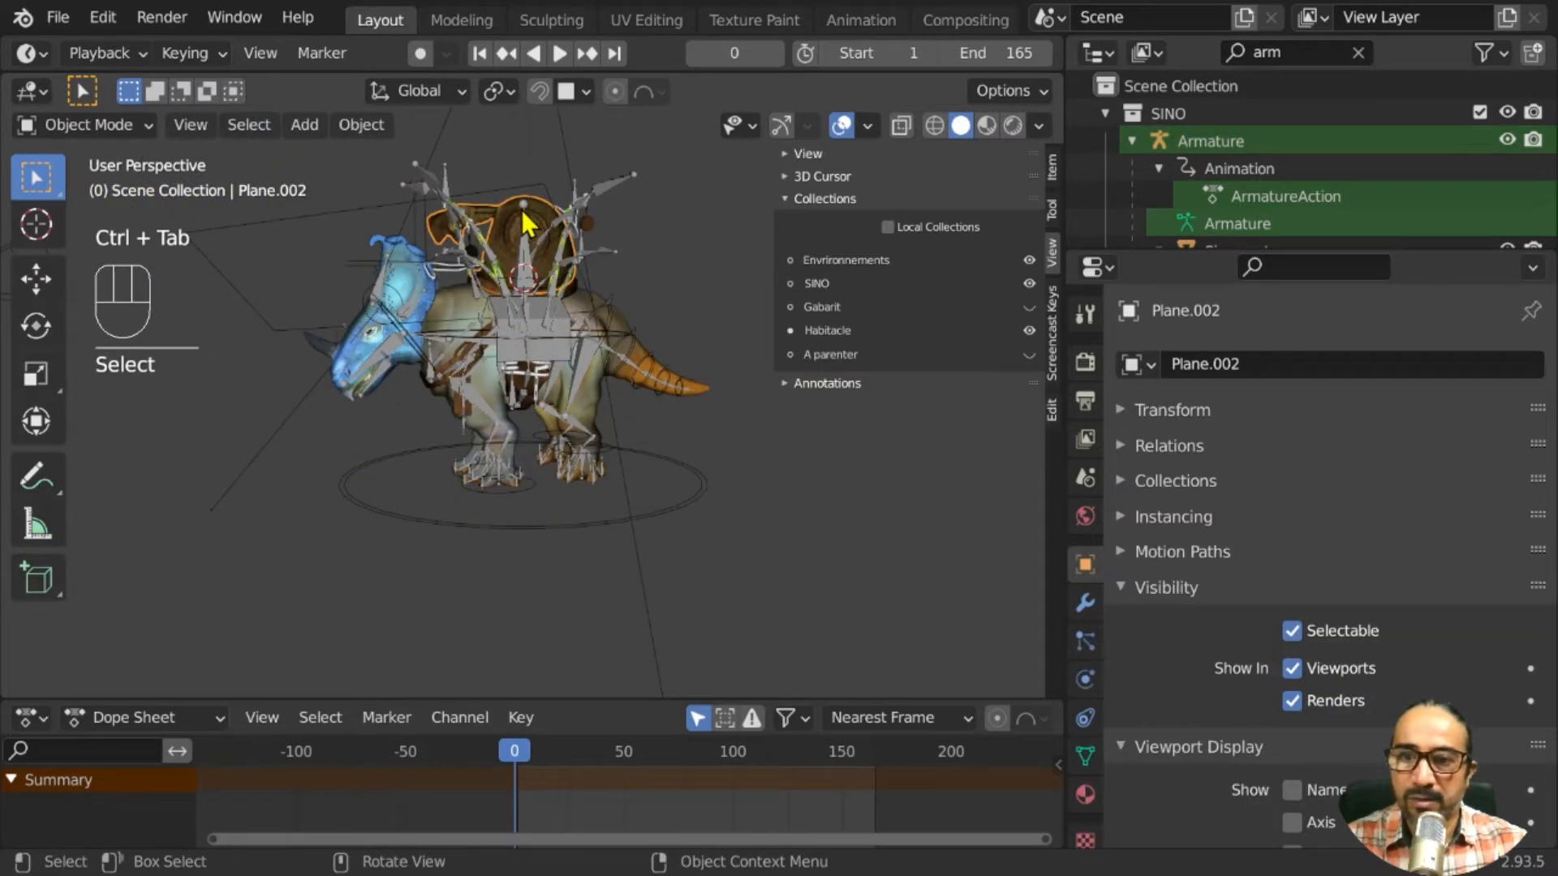
pyautogui.click(523, 218)
pyautogui.scroll(6, 551, 321)
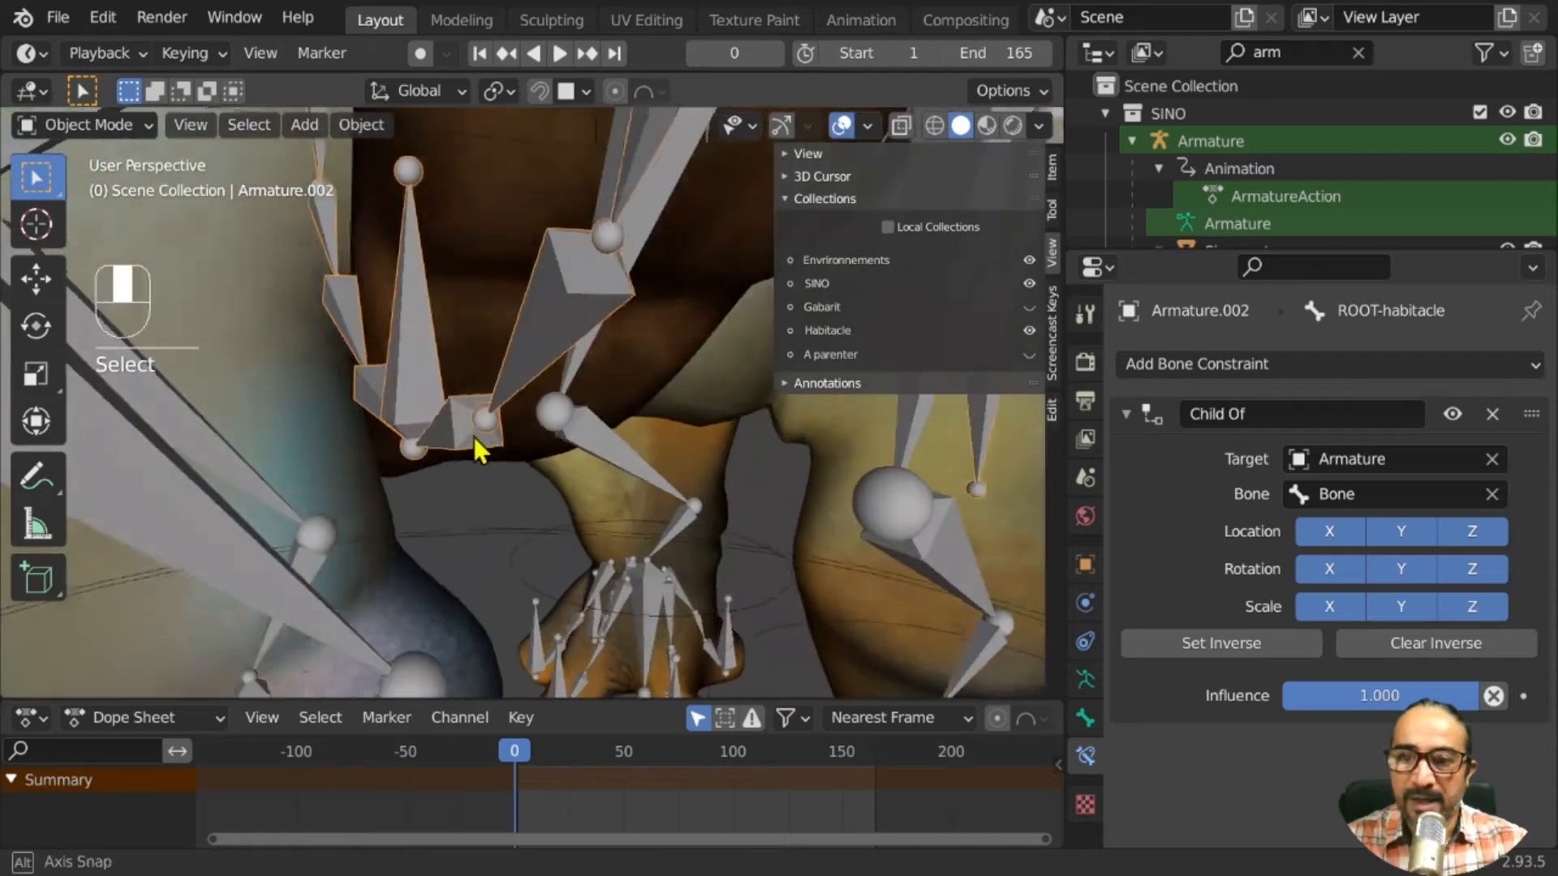
pyautogui.moveTo(474, 436); pyautogui.dragTo(453, 400, button='middle')
pyautogui.hotkey('ctrl', 'Tab')
pyautogui.click(466, 388)
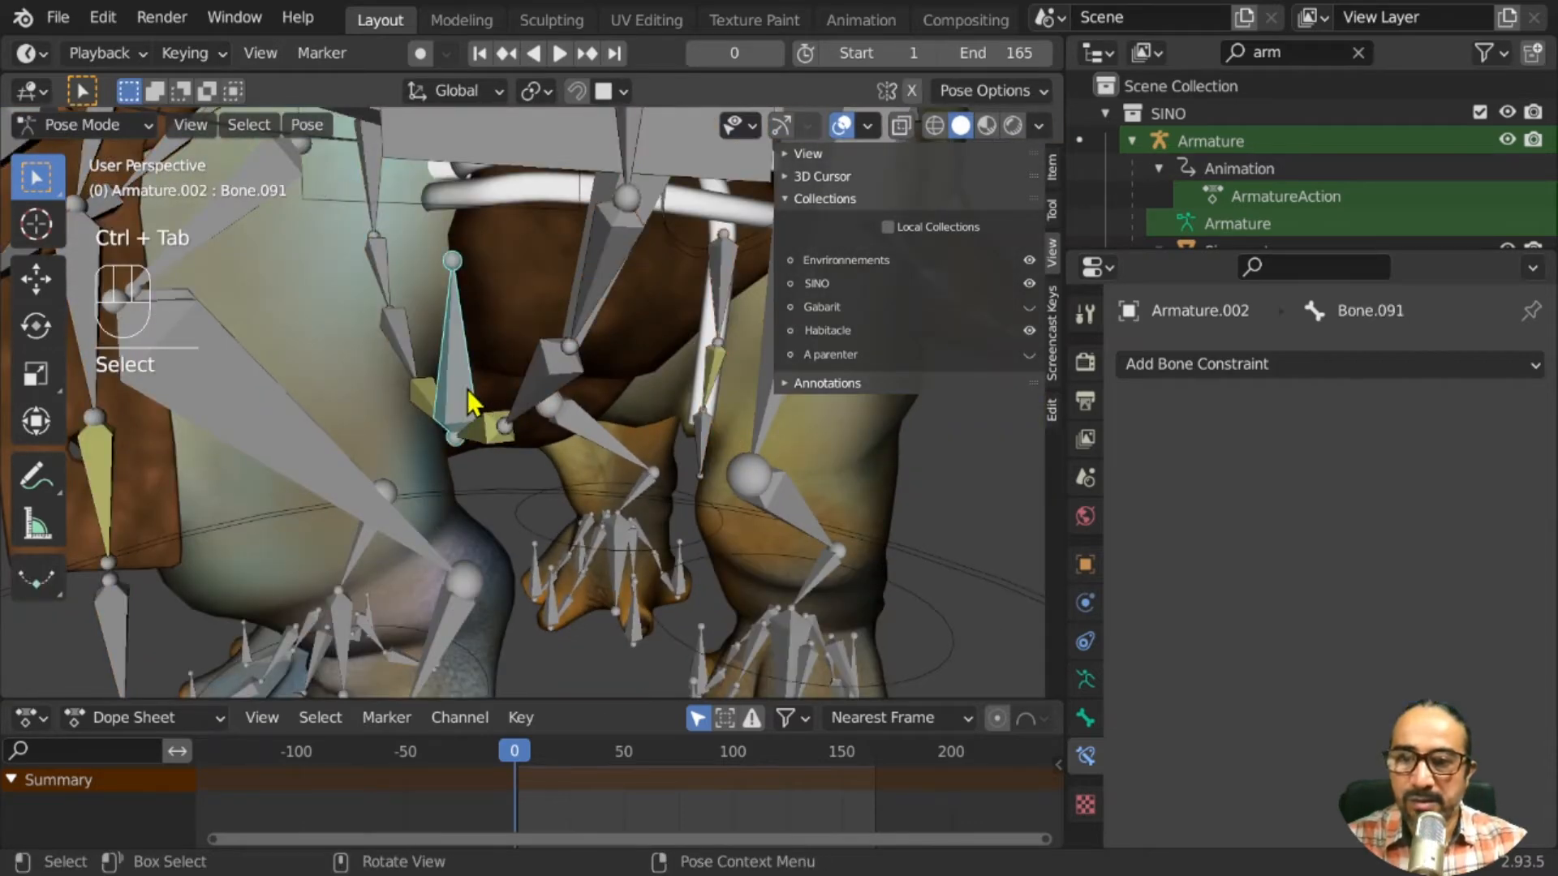
# Add a Child Of bone constraint to Bone.091 and target it to the dinosaur's Armature
pyautogui.click(1245, 378)
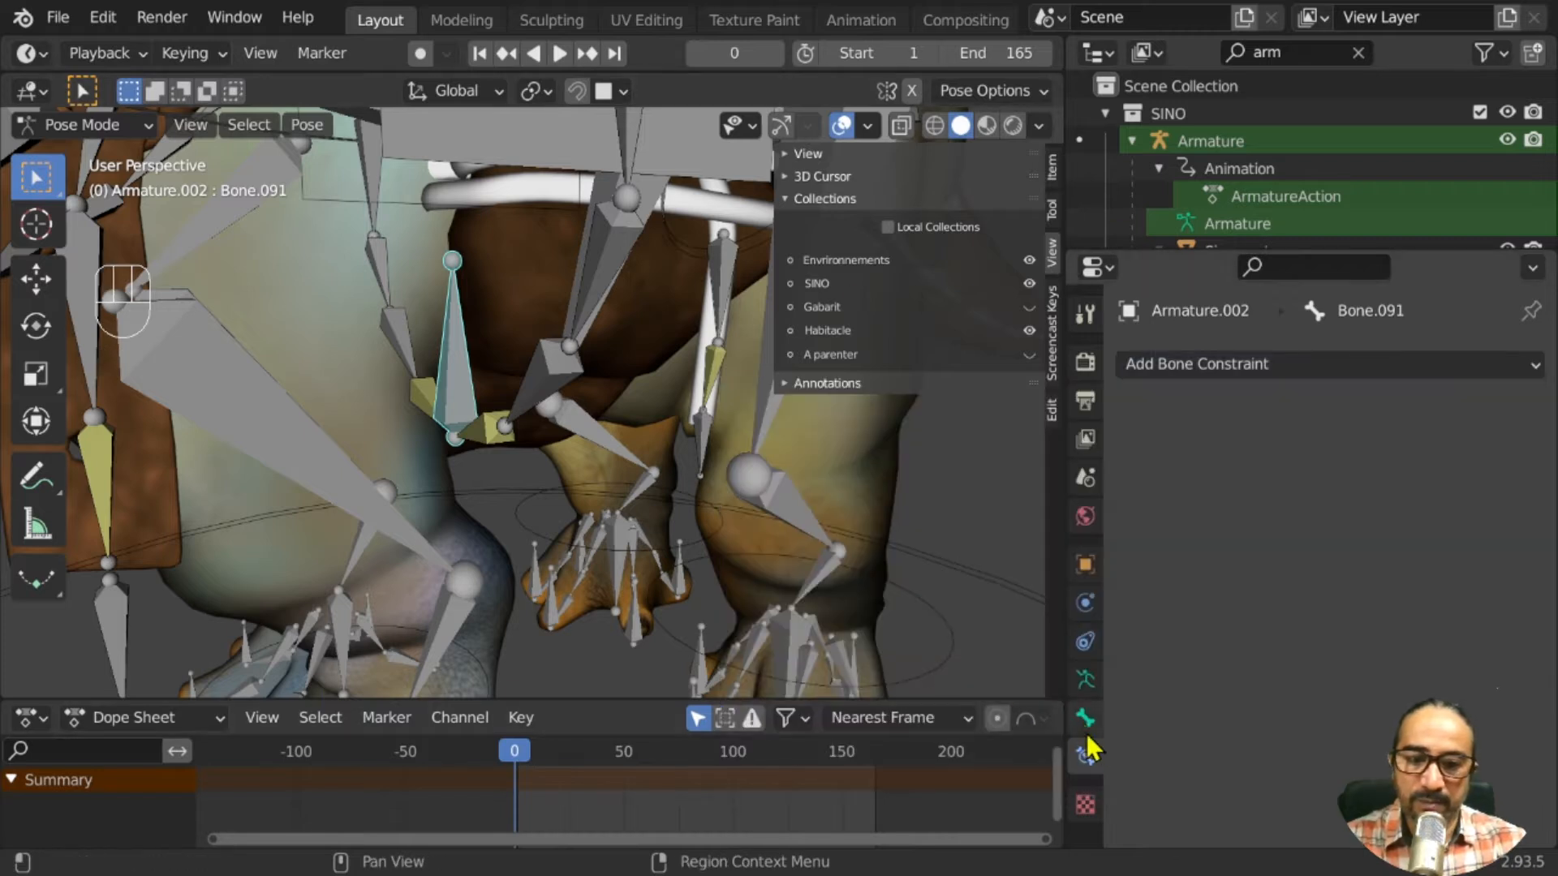
pyautogui.click(1233, 367)
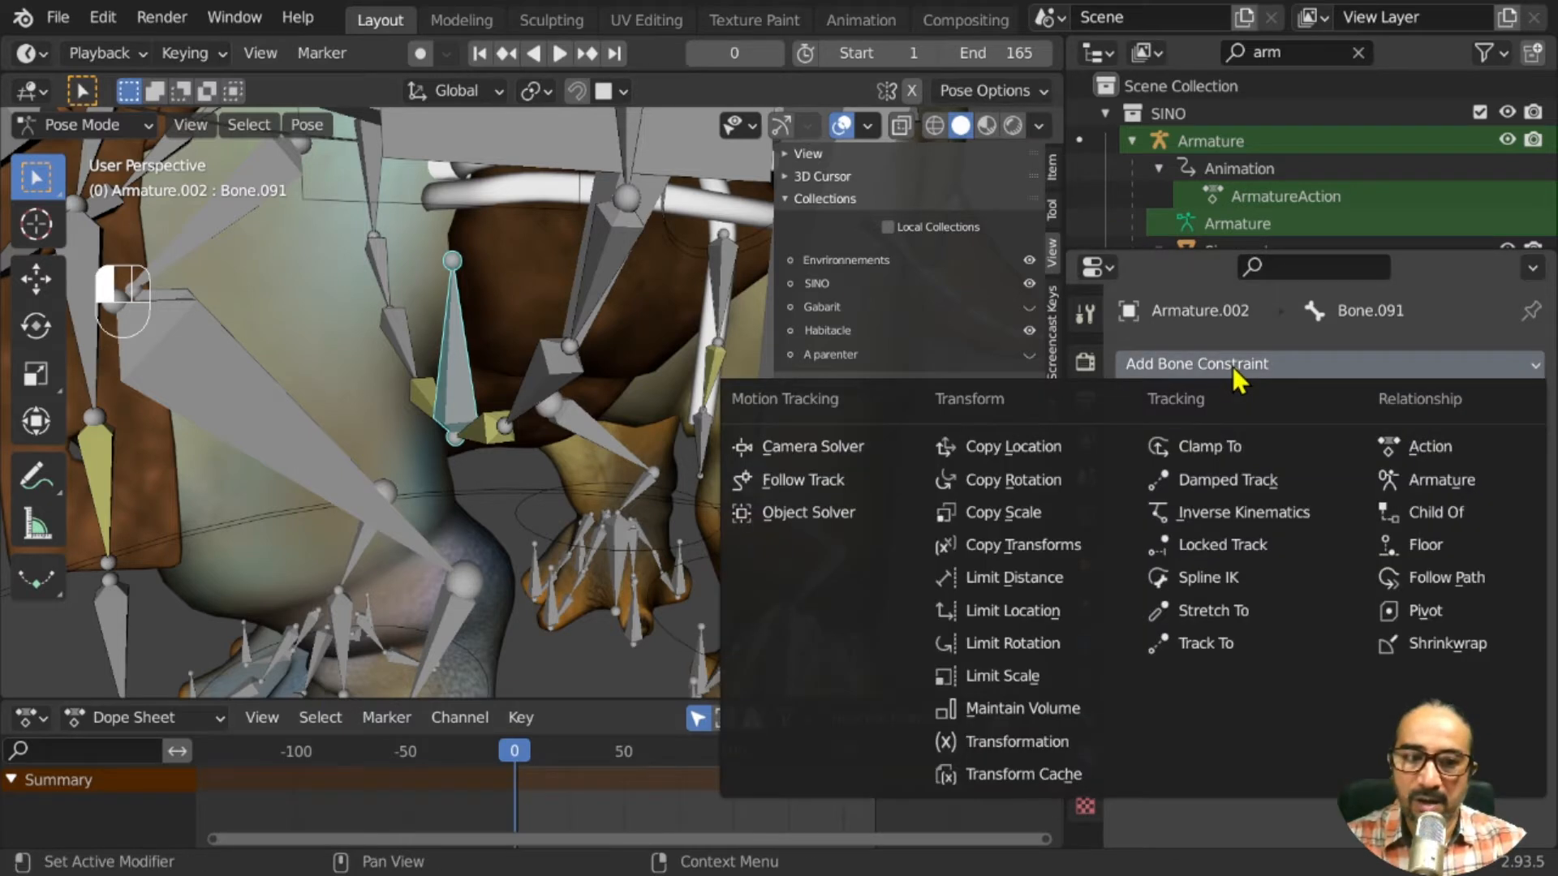
pyautogui.click(1462, 509)
pyautogui.click(1491, 459)
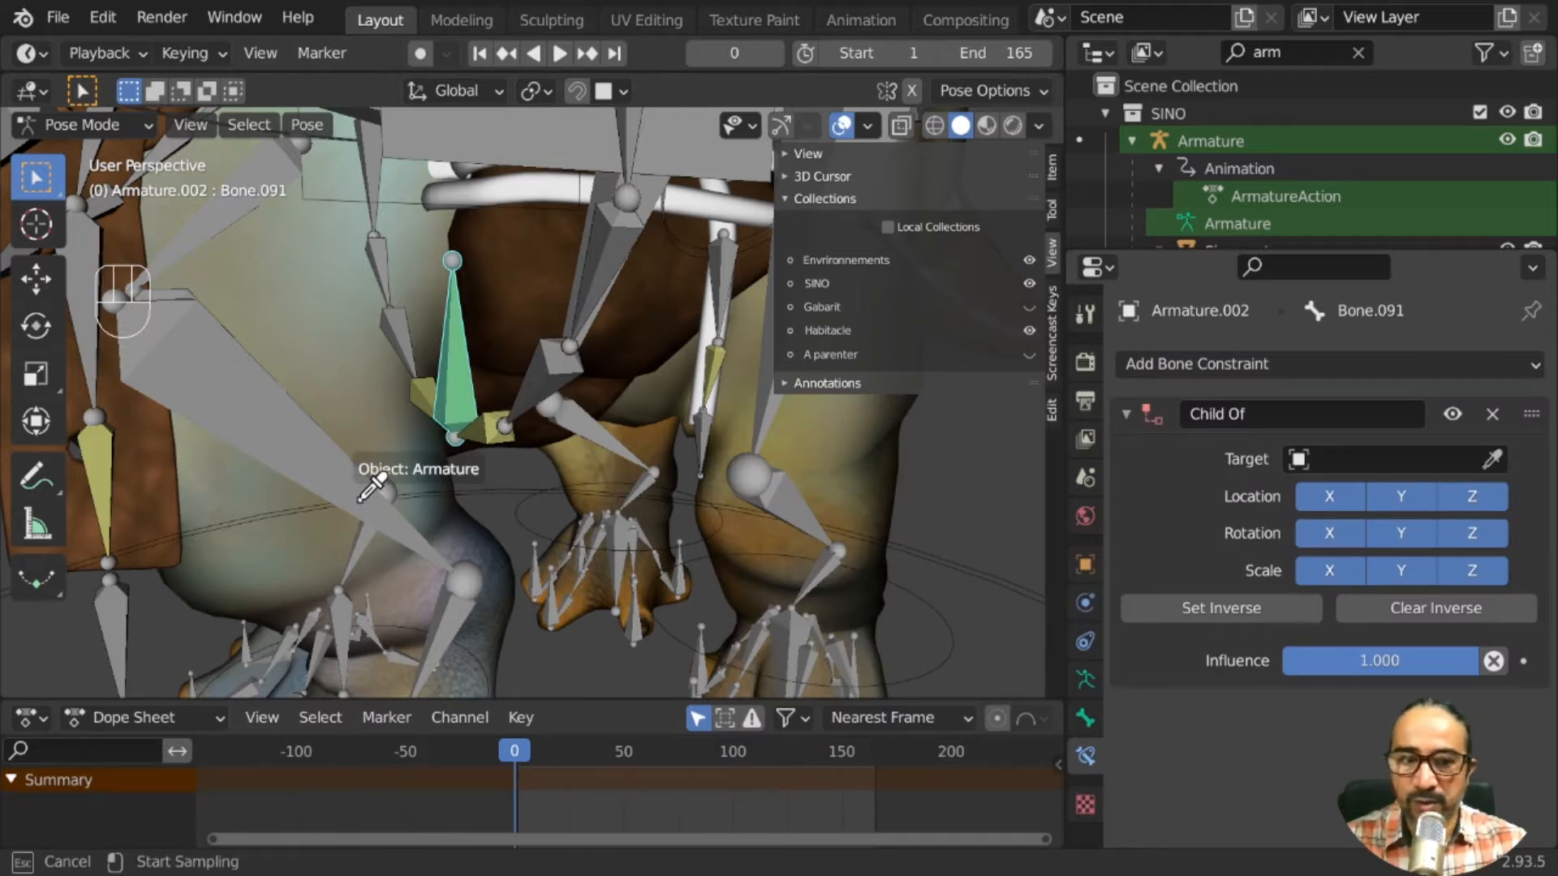
pyautogui.click(362, 498)
# Set Bone as the Child Of constraint's target bone, and clear and set its inverse
pyautogui.click(1294, 492)
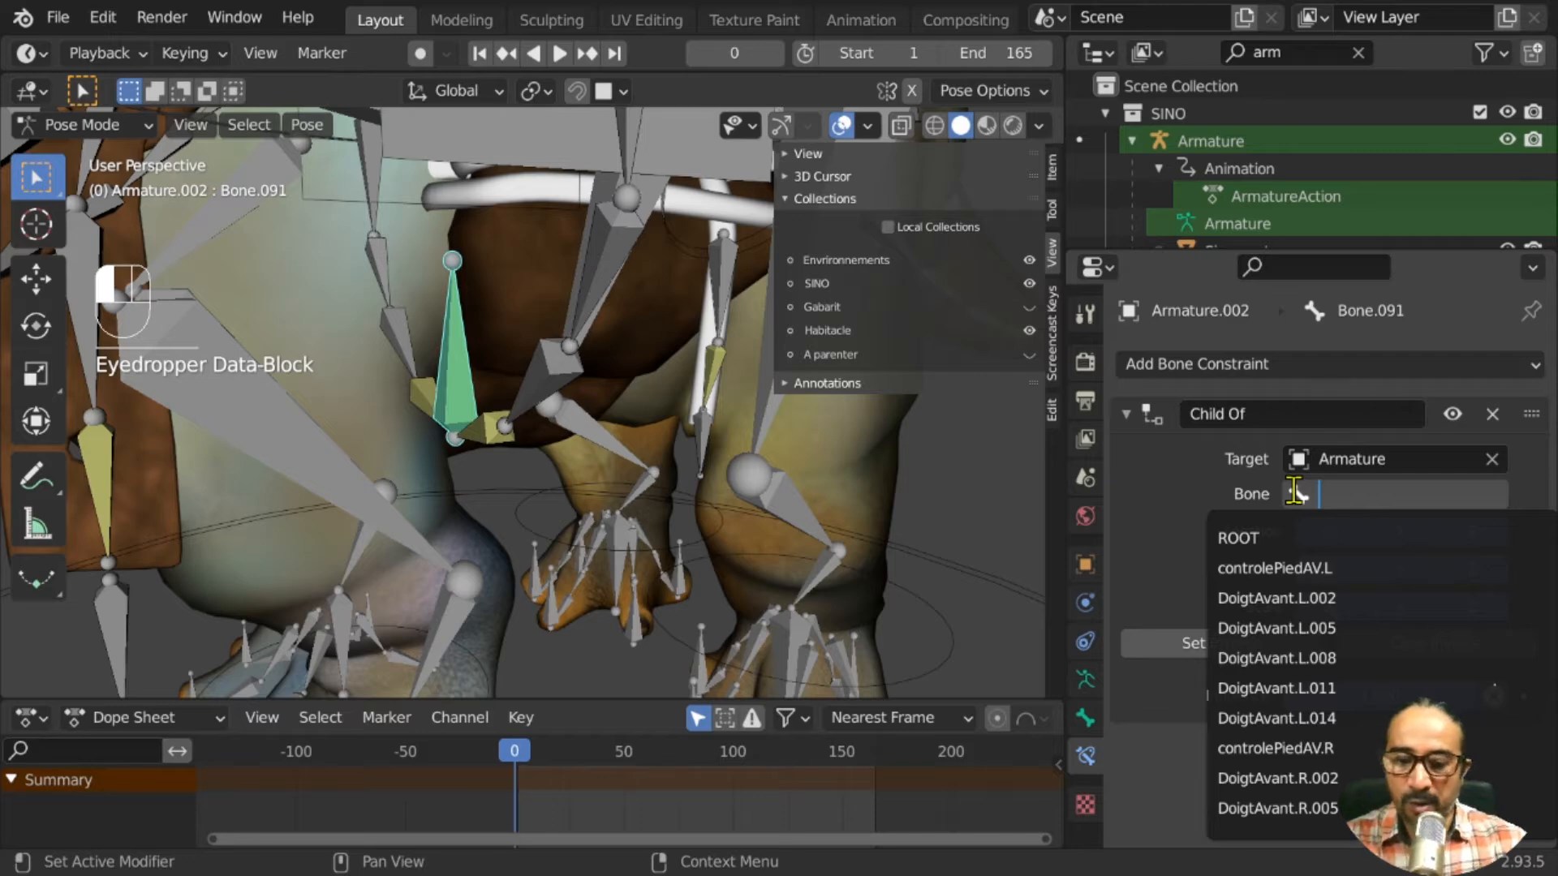
pyautogui.write('bone')
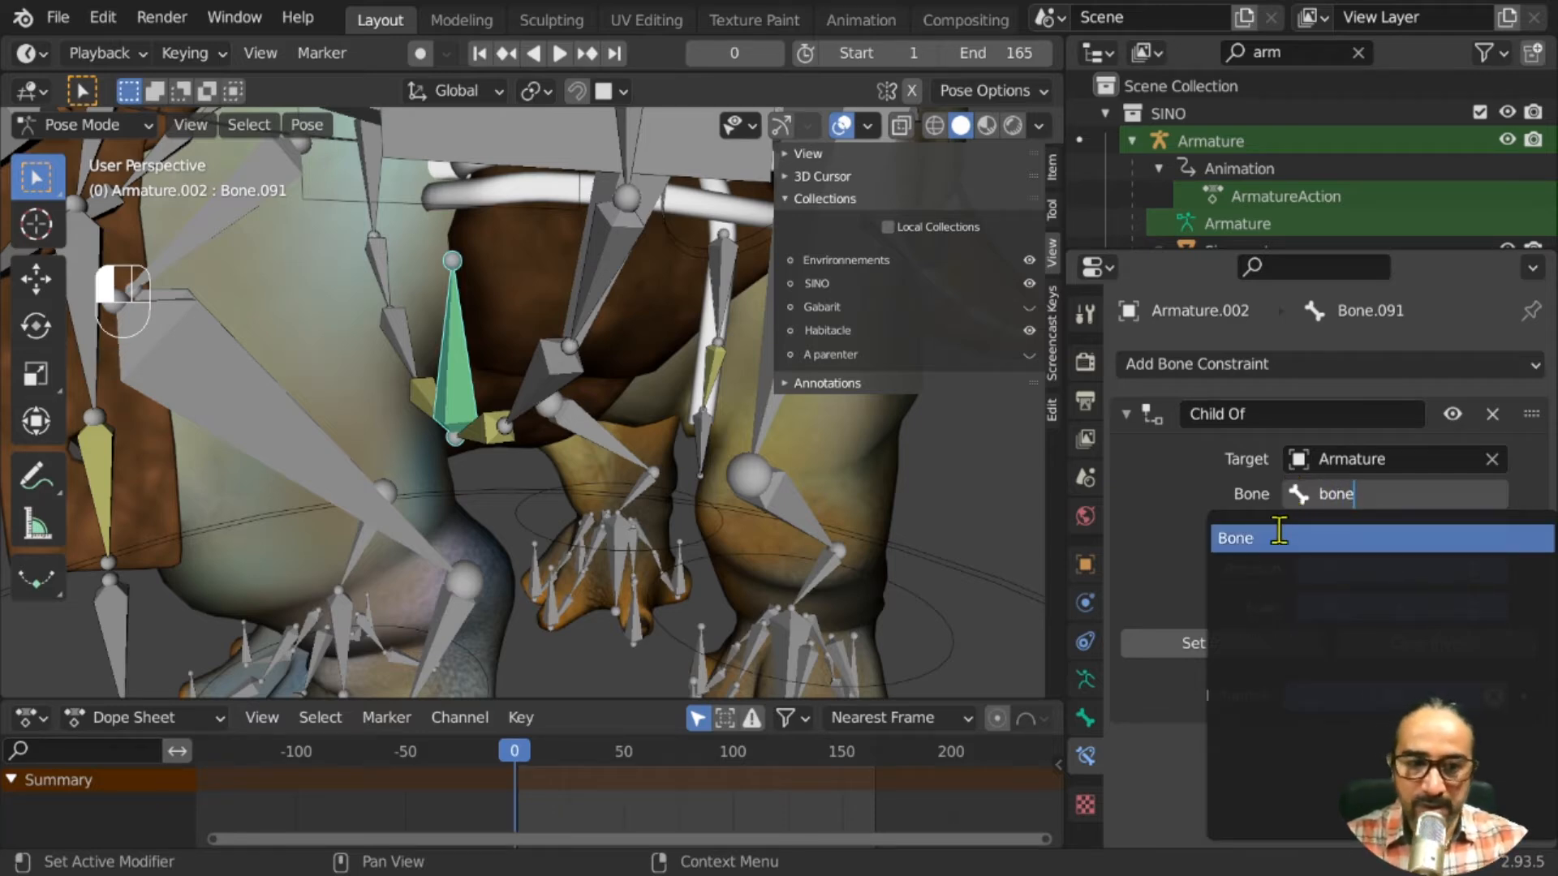
pyautogui.click(1275, 539)
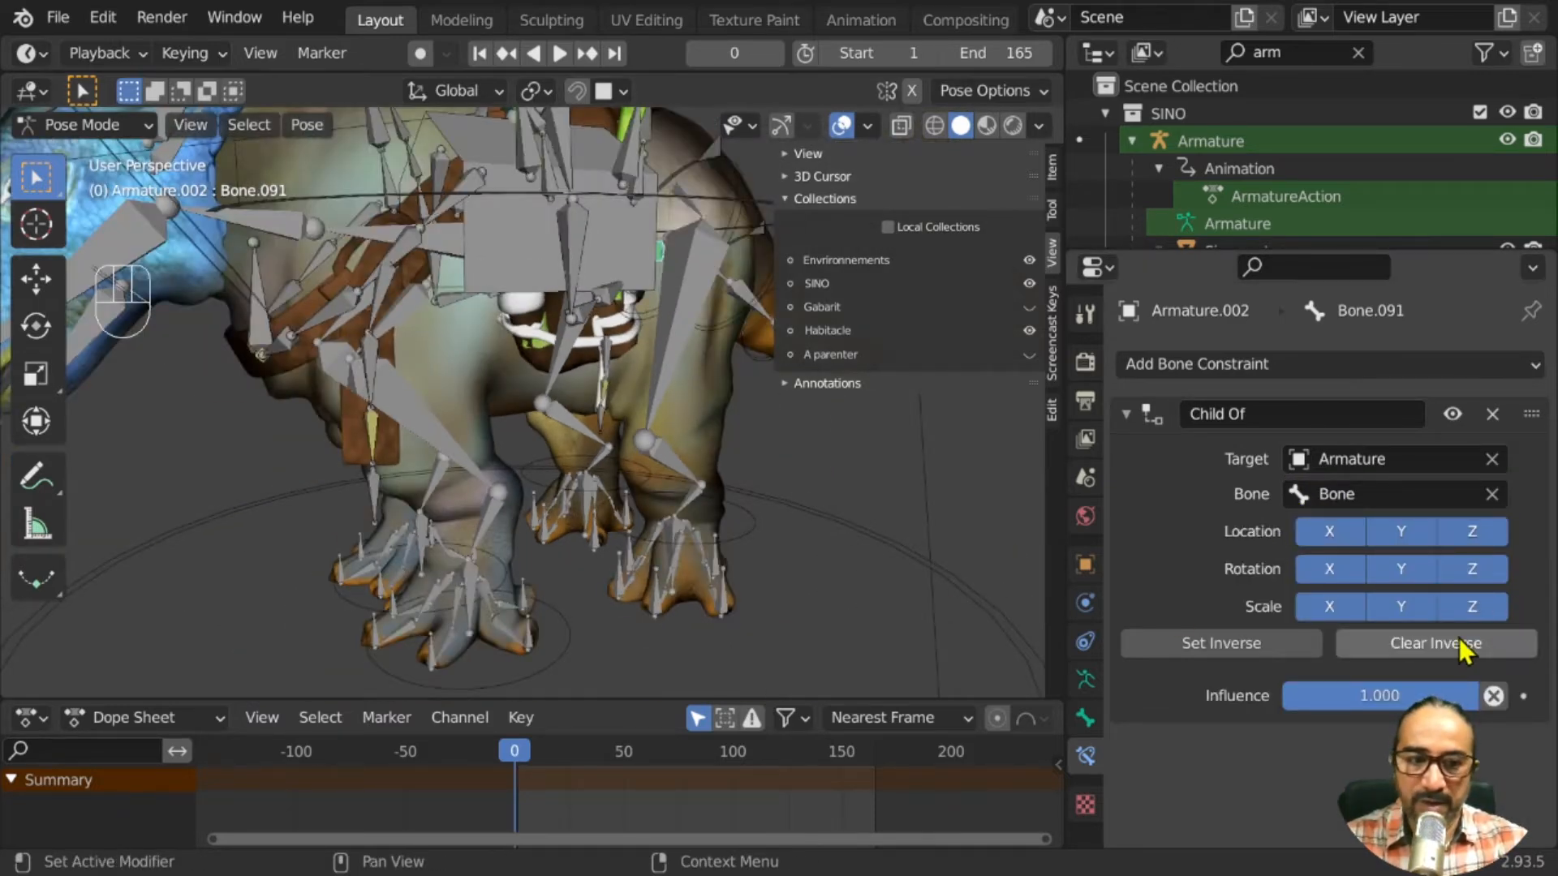
pyautogui.click(1458, 638)
pyautogui.click(1254, 644)
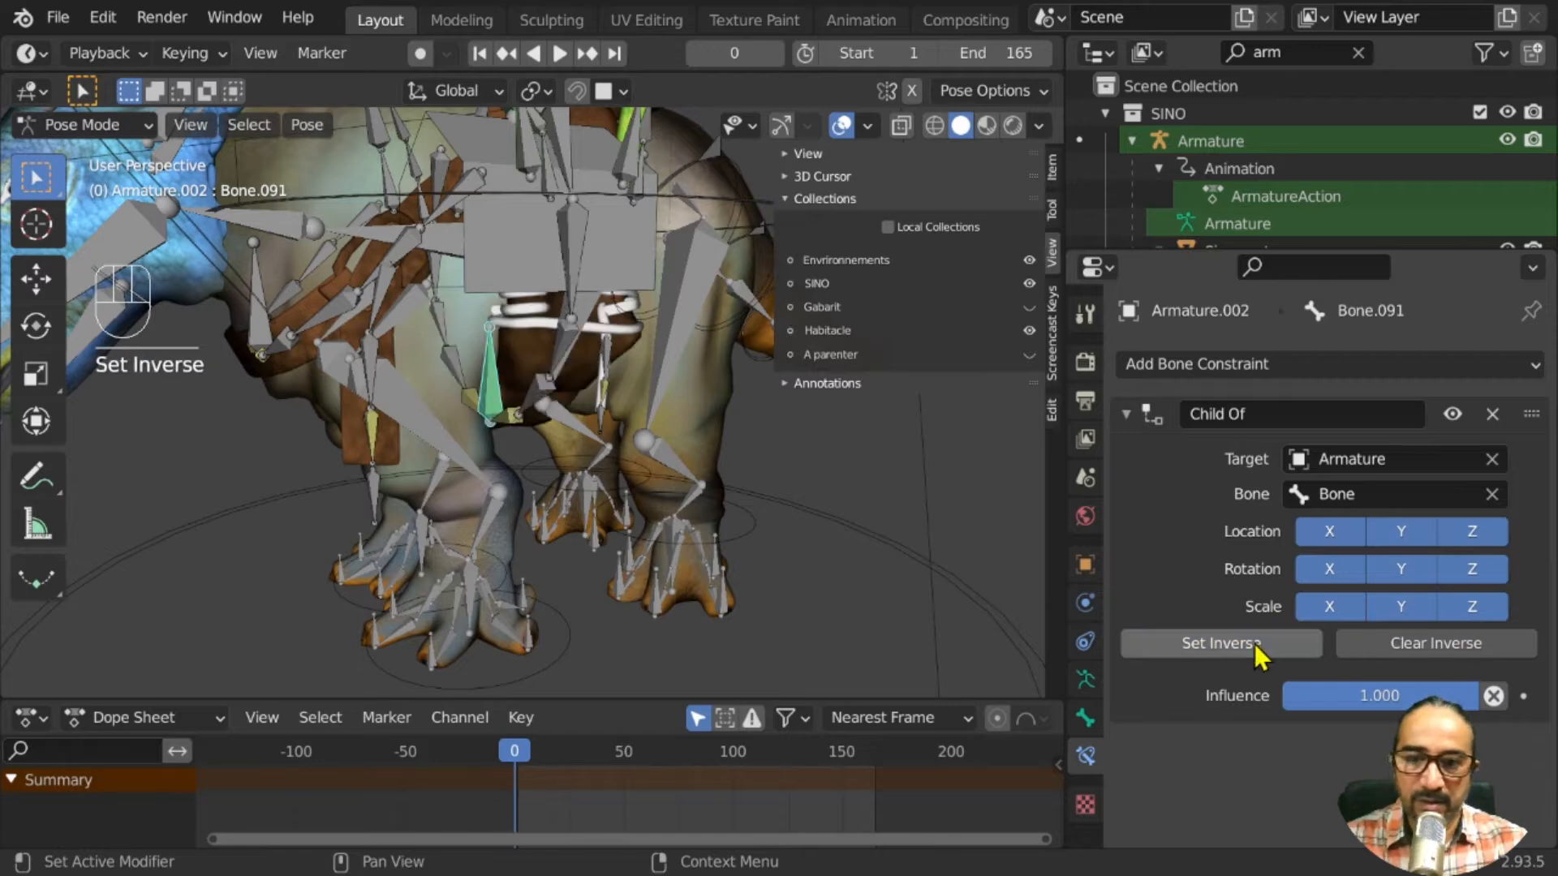
# Hide the overlays and play the animation to check how the harness follows the dinosaur's belly
pyautogui.moveTo(638, 569); pyautogui.dragTo(434, 480, button='middle')
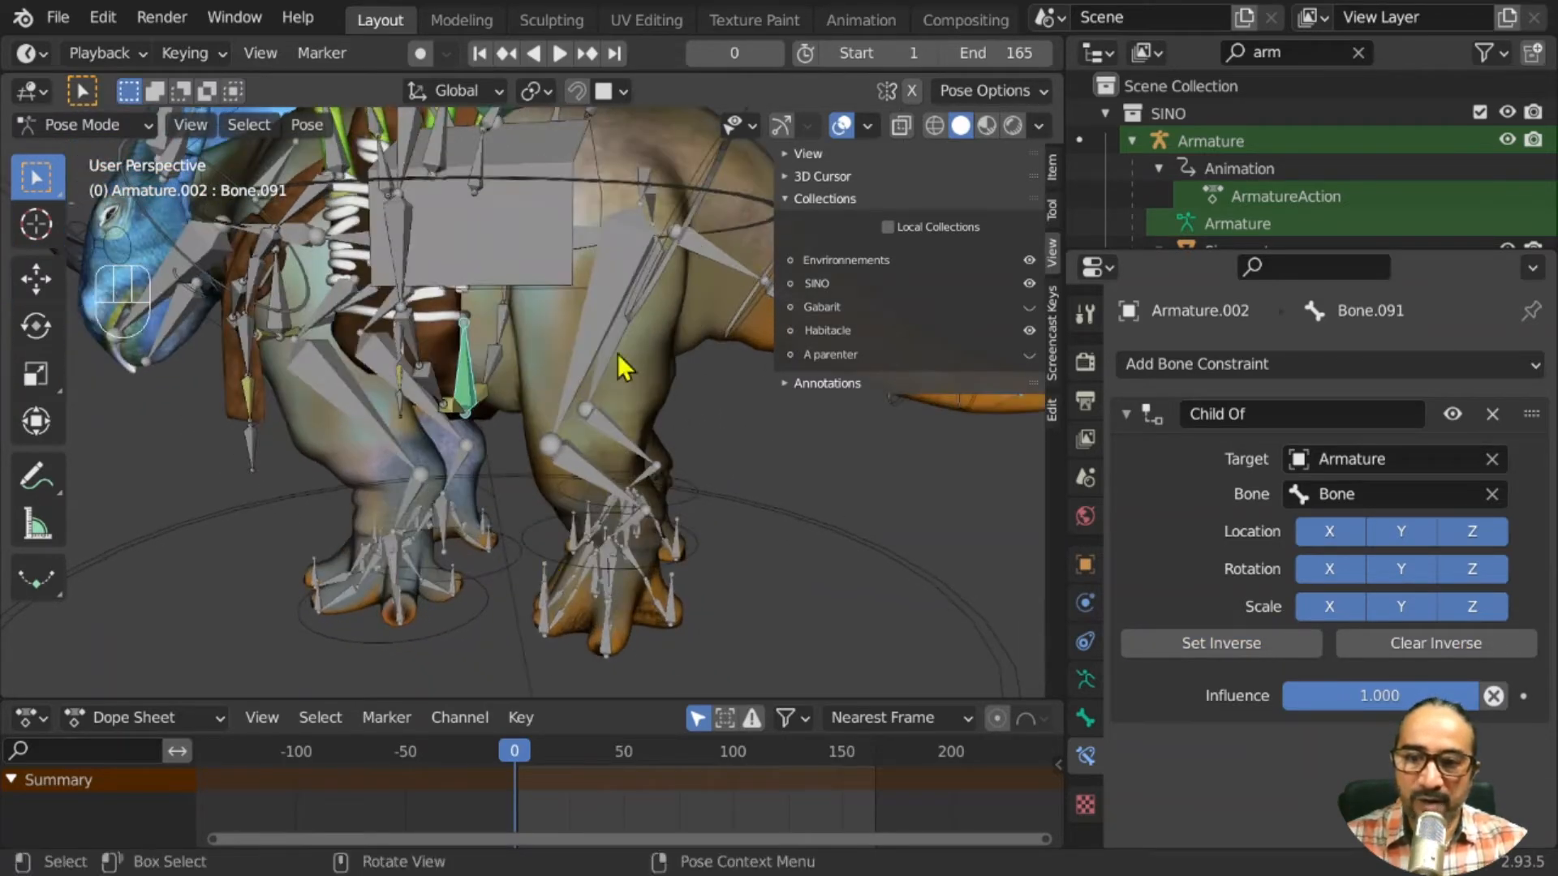
pyautogui.click(841, 128)
pyautogui.click(842, 128)
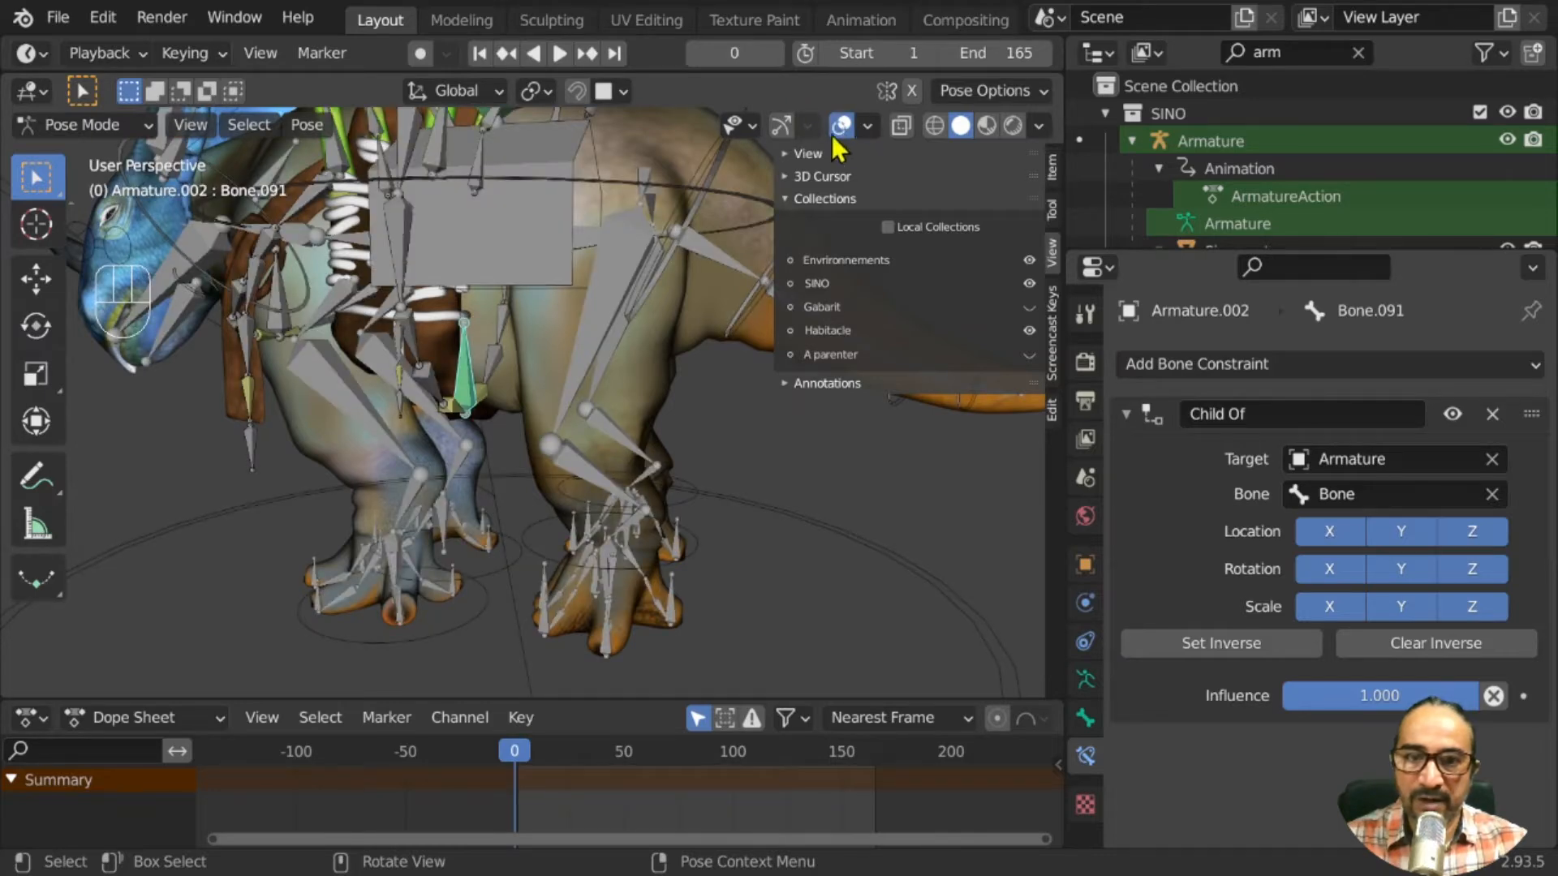
pyautogui.click(840, 127)
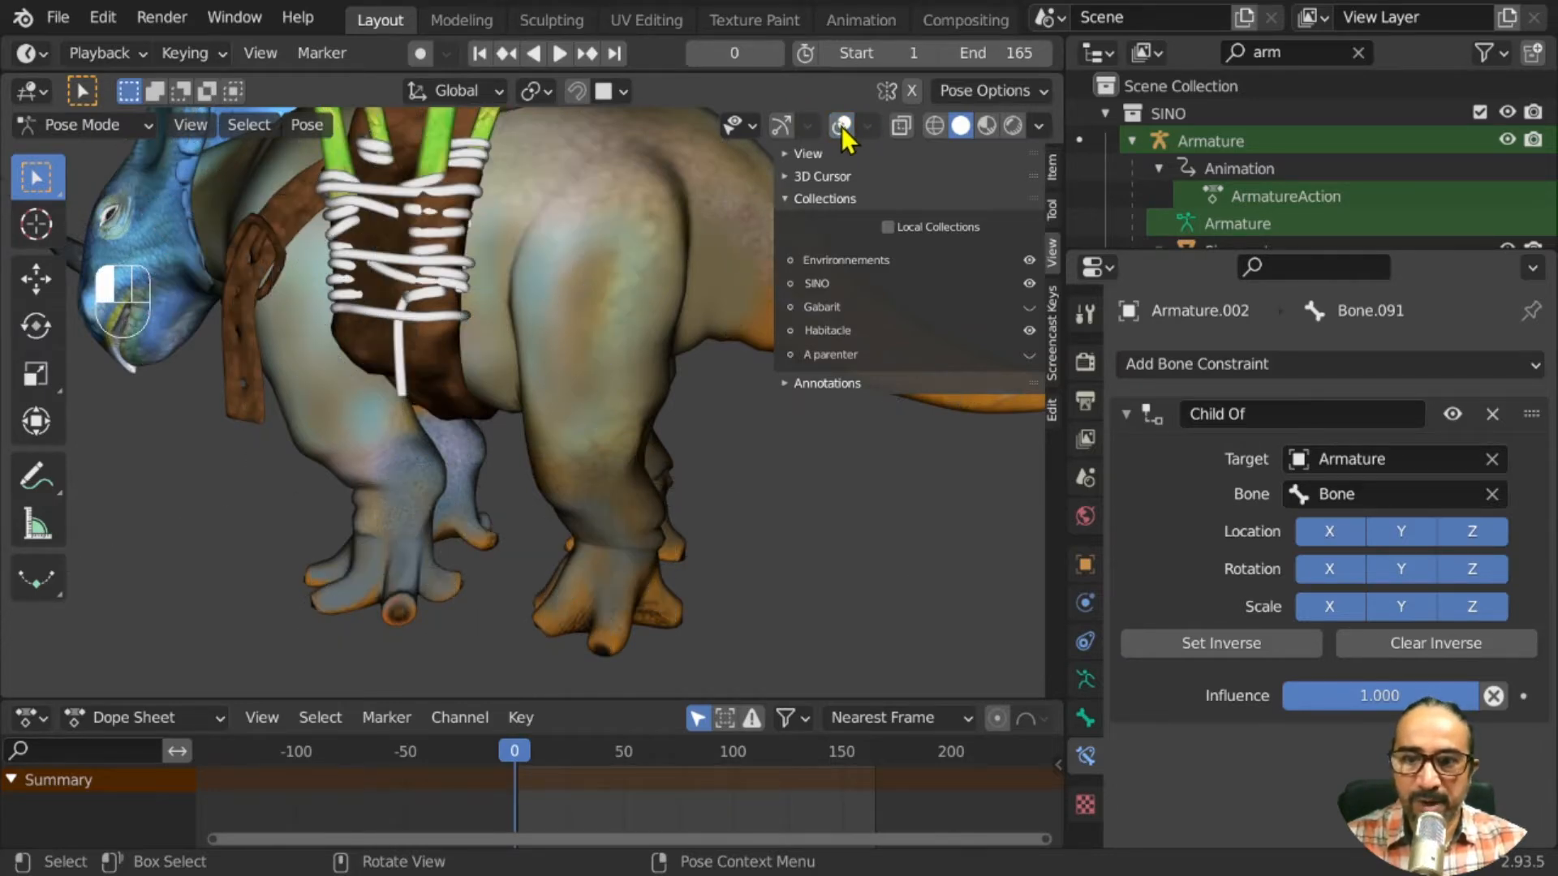
pyautogui.moveTo(442, 539); pyautogui.dragTo(451, 403, button='middle')
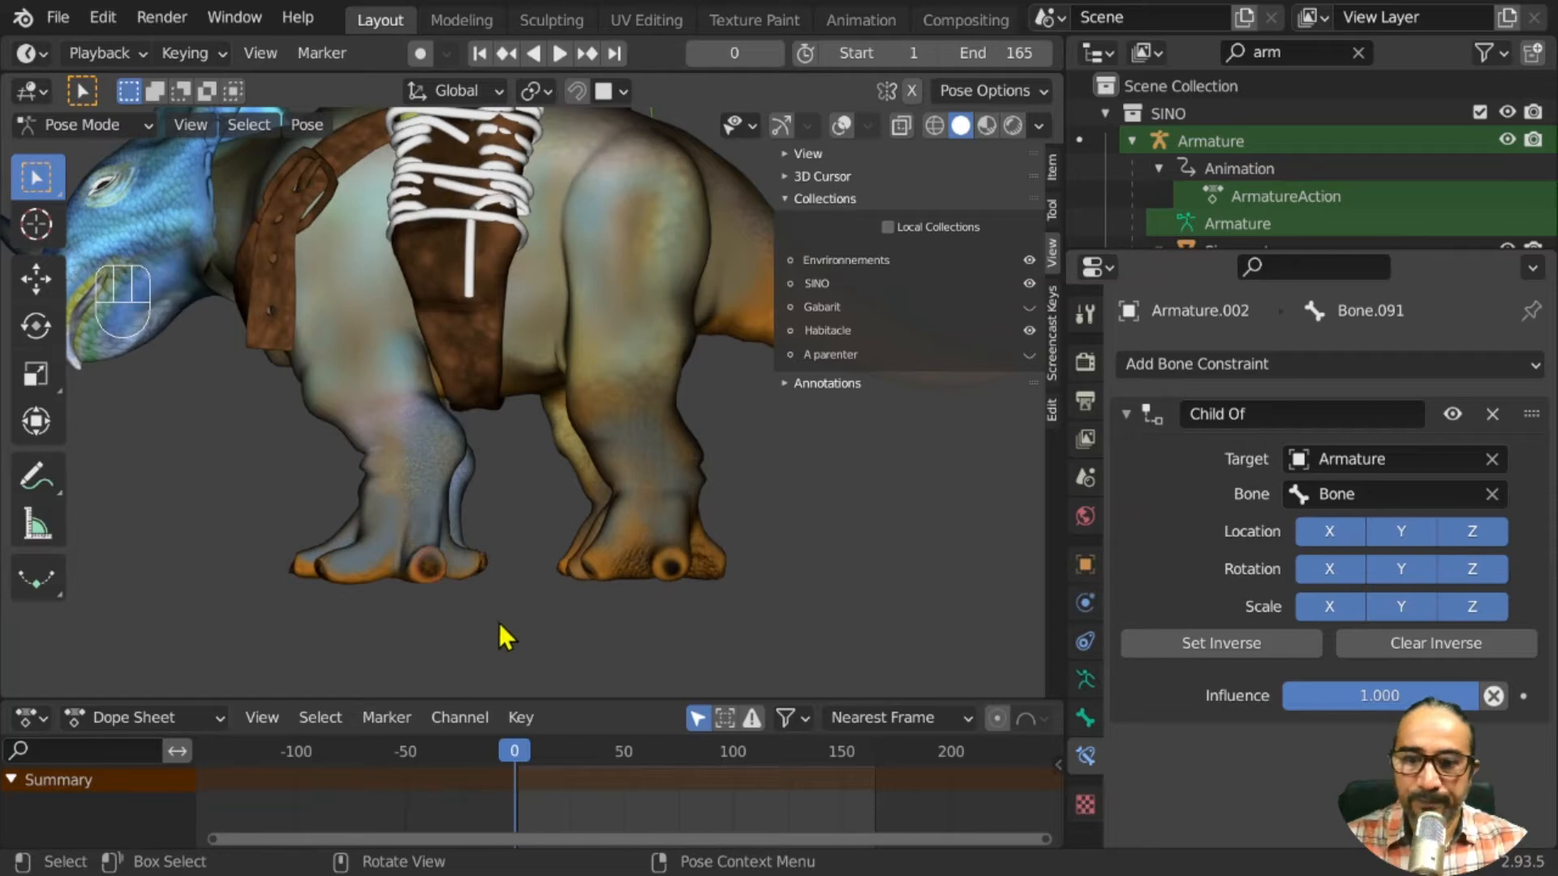
pyautogui.press('space')
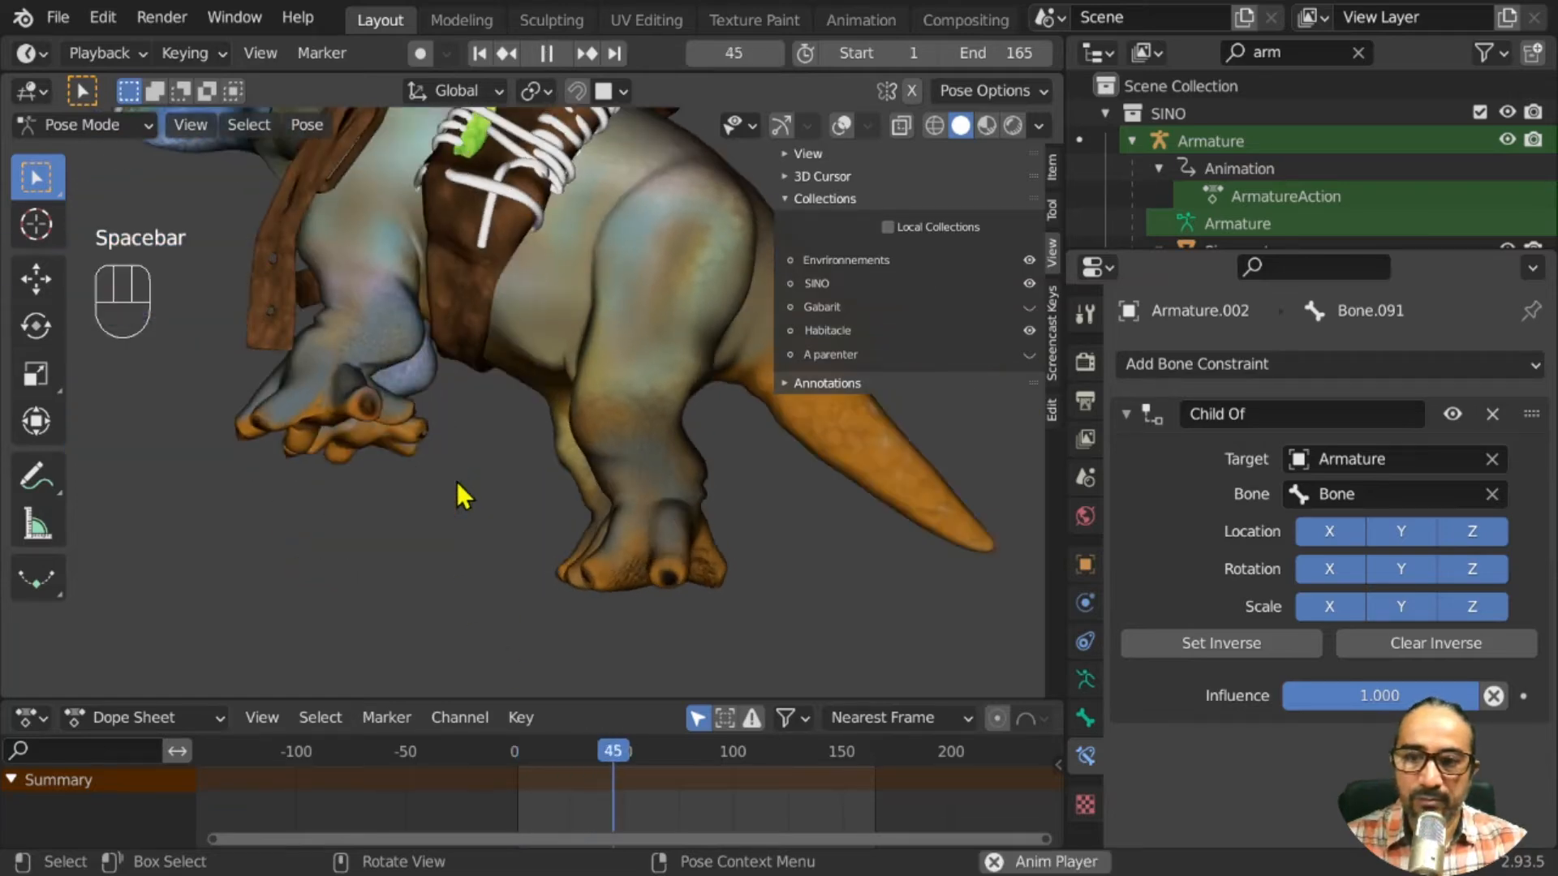
pyautogui.moveTo(587, 493); pyautogui.dragTo(524, 516, button='middle')
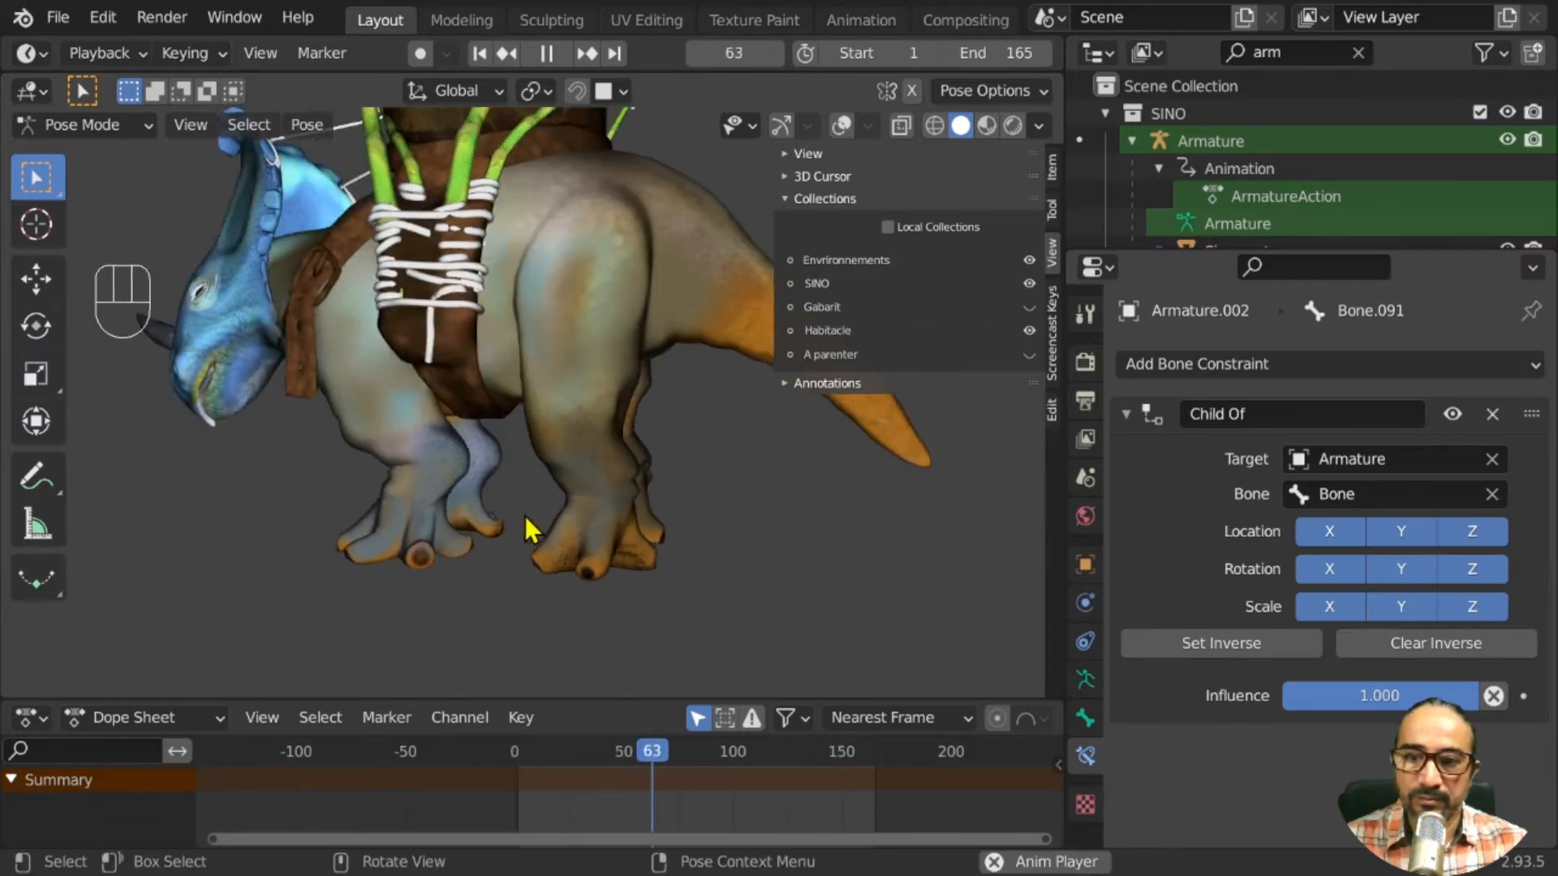
pyautogui.press('space')
# At frame 38 with overlays shown, scale Bone.091 up slightly and try to move it up along global Z
pyautogui.moveTo(530, 752); pyautogui.dragTo(599, 758)
pyautogui.moveTo(466, 487); pyautogui.dragTo(771, 464, button='middle')
pyautogui.moveTo(566, 436); pyautogui.dragTo(486, 447, button='middle')
pyautogui.click(841, 125)
pyautogui.scroll(3, 485, 417)
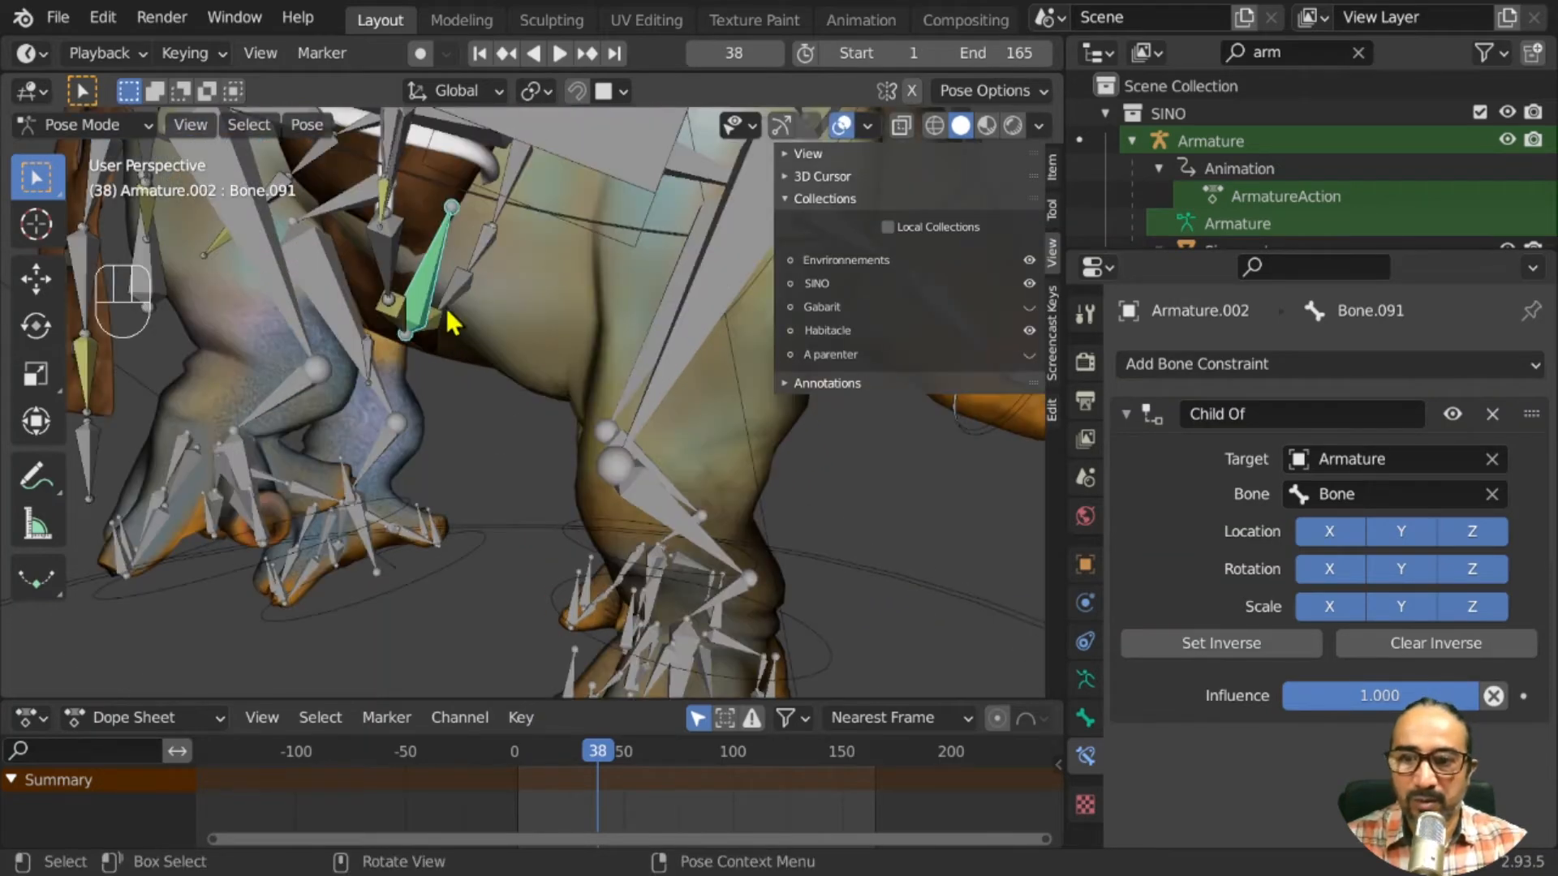
pyautogui.moveTo(485, 354); pyautogui.dragTo(566, 458, button='middle')
pyautogui.press('s')
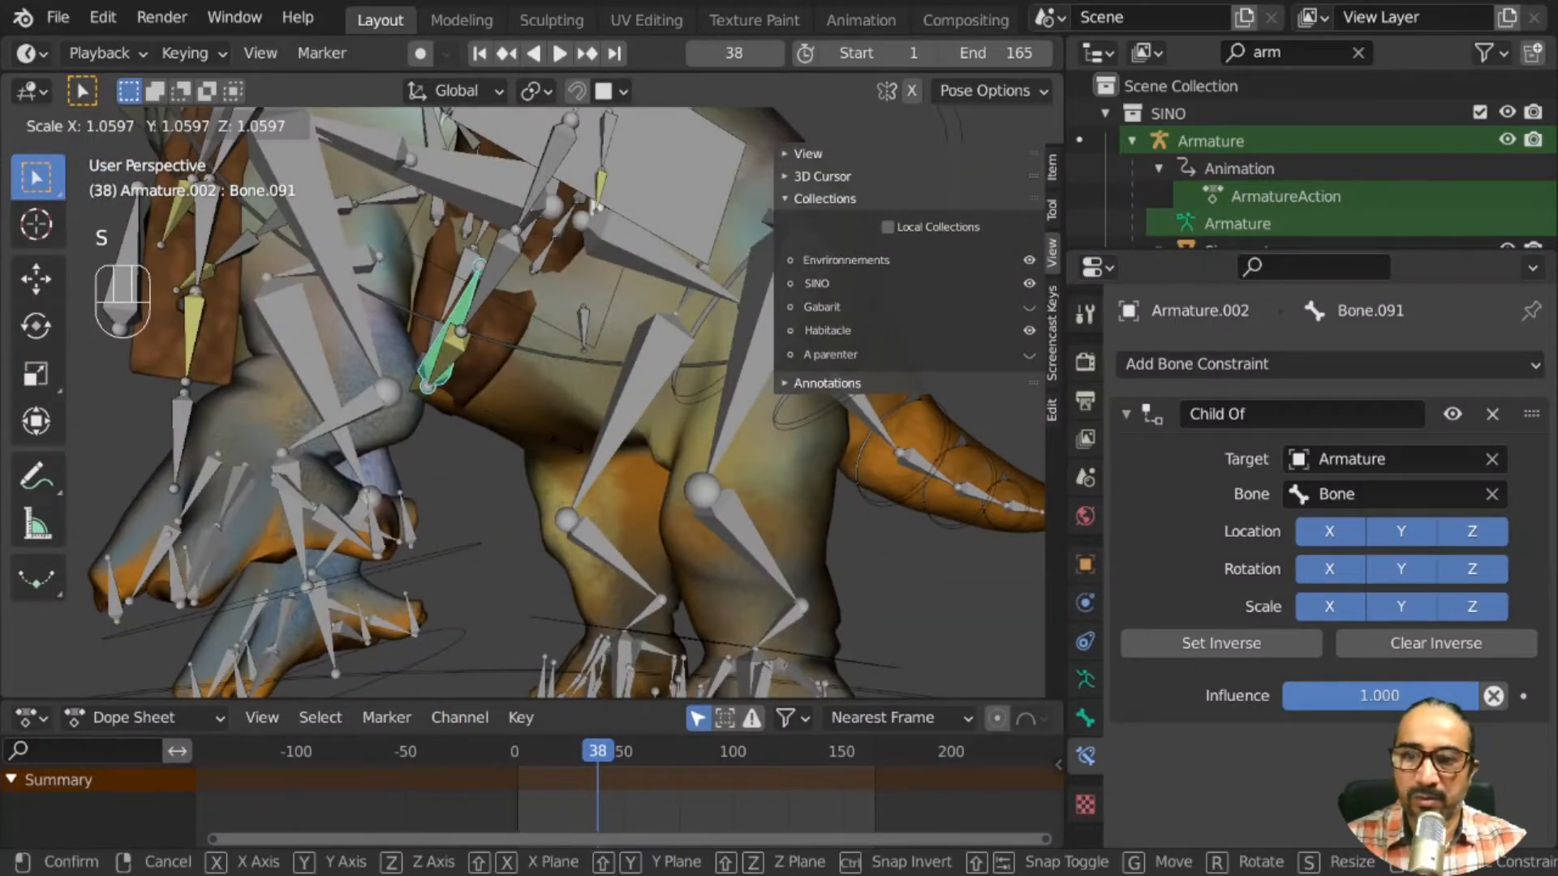
pyautogui.click(590, 460)
pyautogui.press('g')
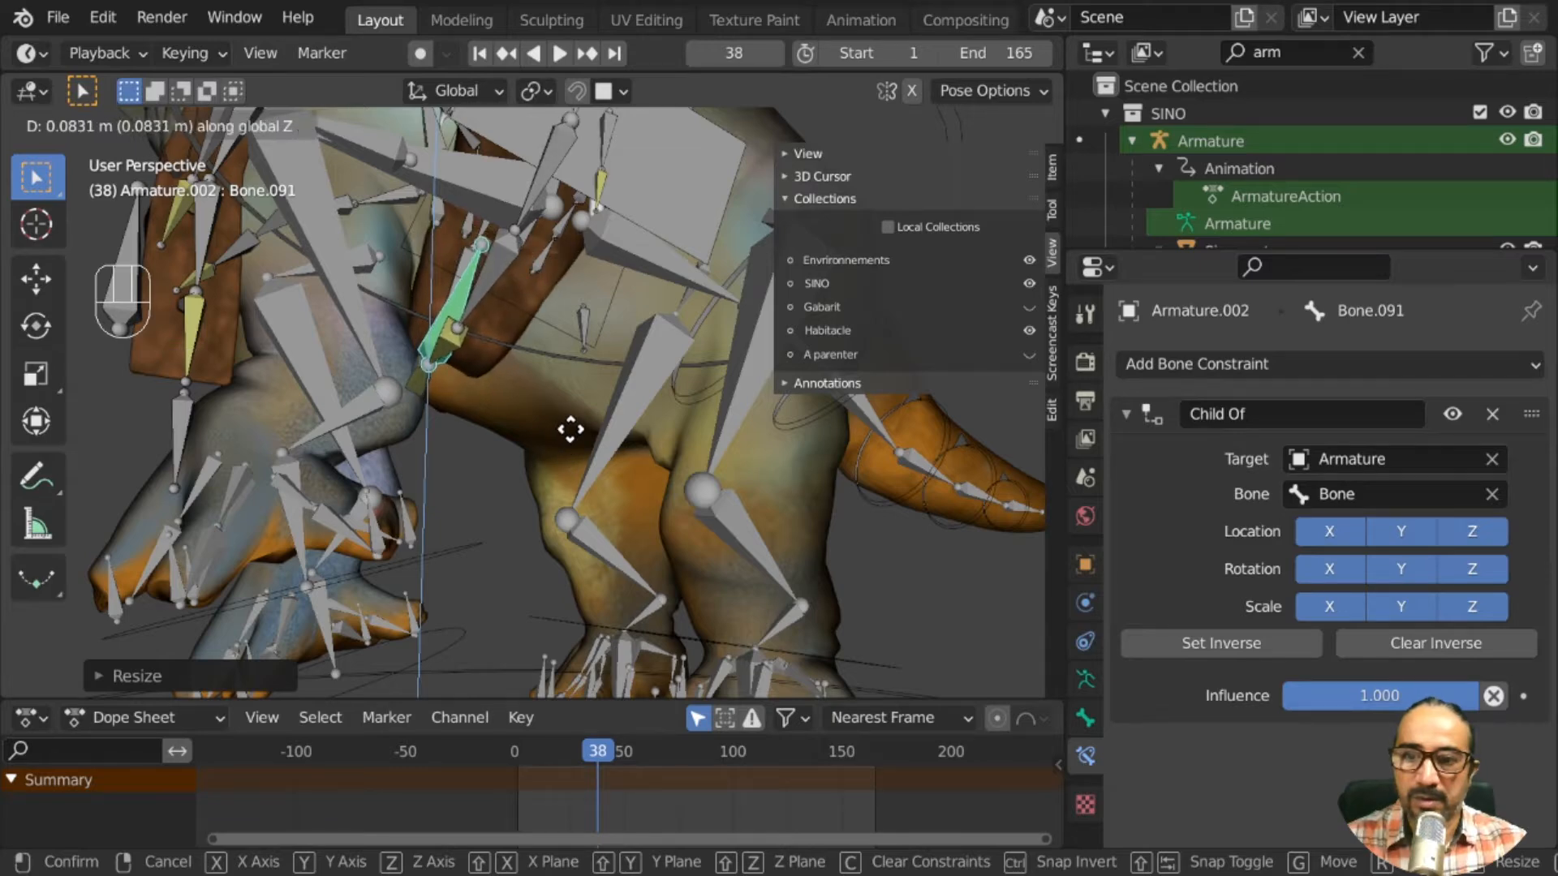
pyautogui.click(570, 430)
# Scale the harness bone Bone.069 beside the belly slightly, and select the adjoining bone Bone.070
pyautogui.moveTo(497, 462)
pyautogui.mouseDown(button='middle')
pyautogui.moveTo(521, 486)
pyautogui.moveTo(521, 471)
pyautogui.mouseUp(button='middle')
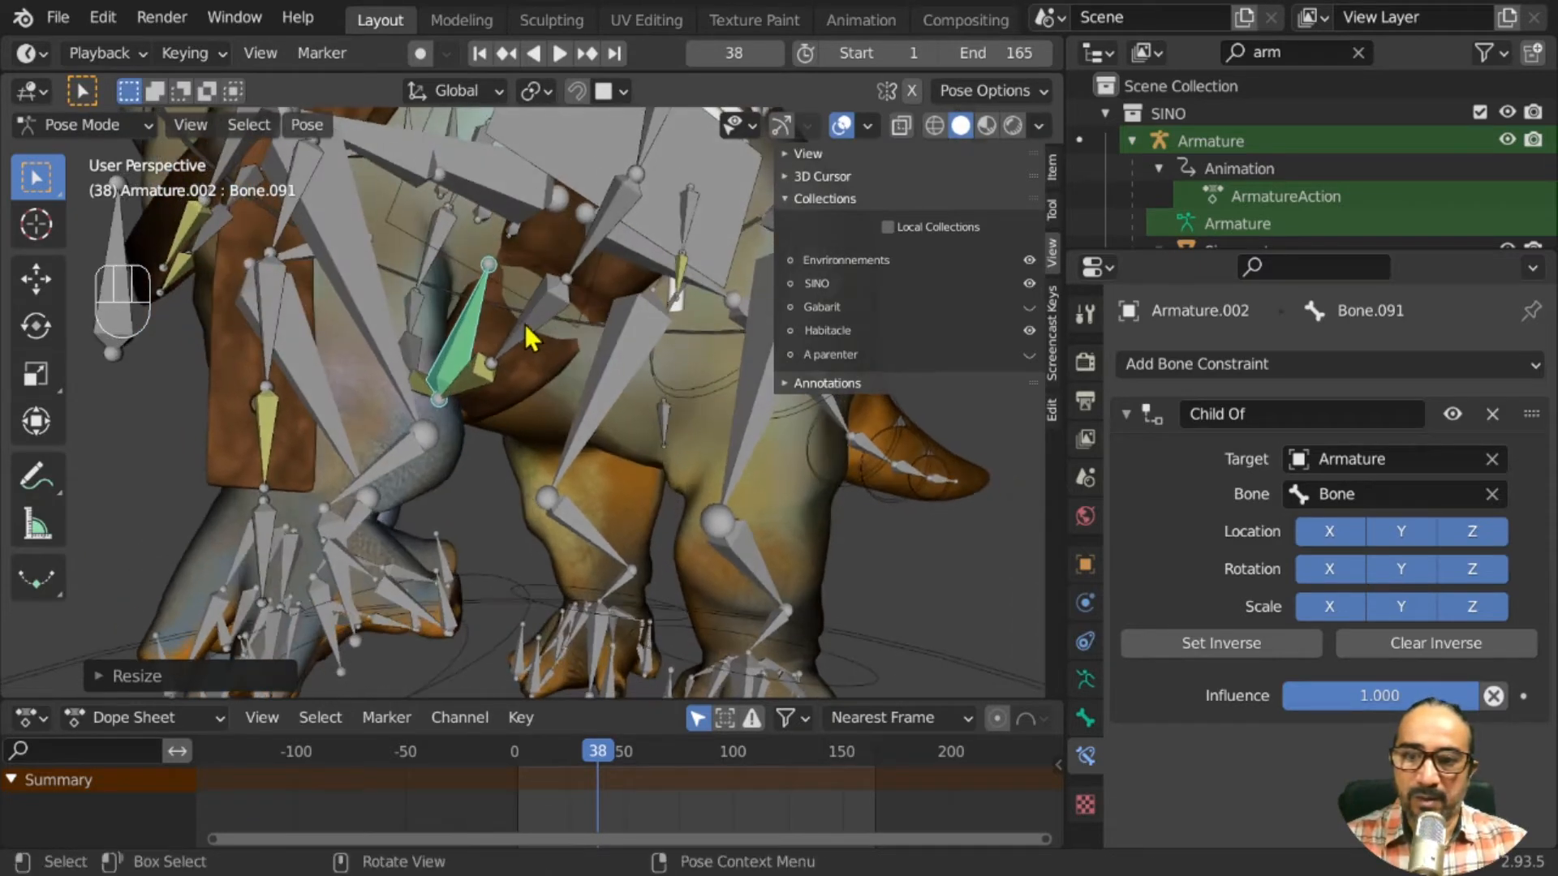
pyautogui.click(584, 409)
pyautogui.press('s')
pyautogui.click(595, 418)
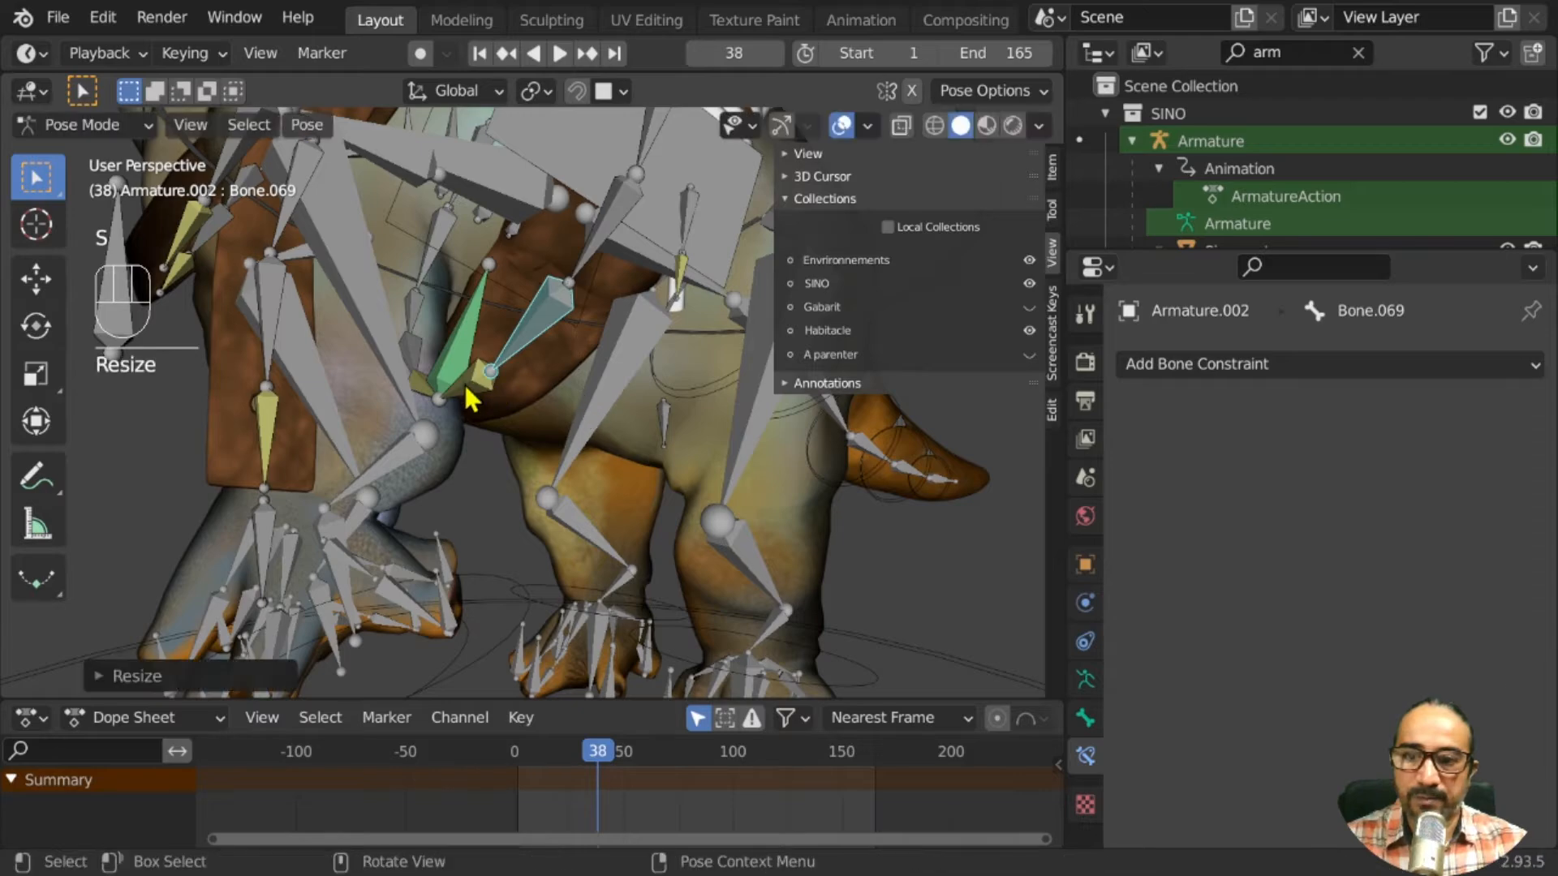
pyautogui.click(464, 394)
pyautogui.moveTo(636, 483); pyautogui.dragTo(349, 568, button='middle')
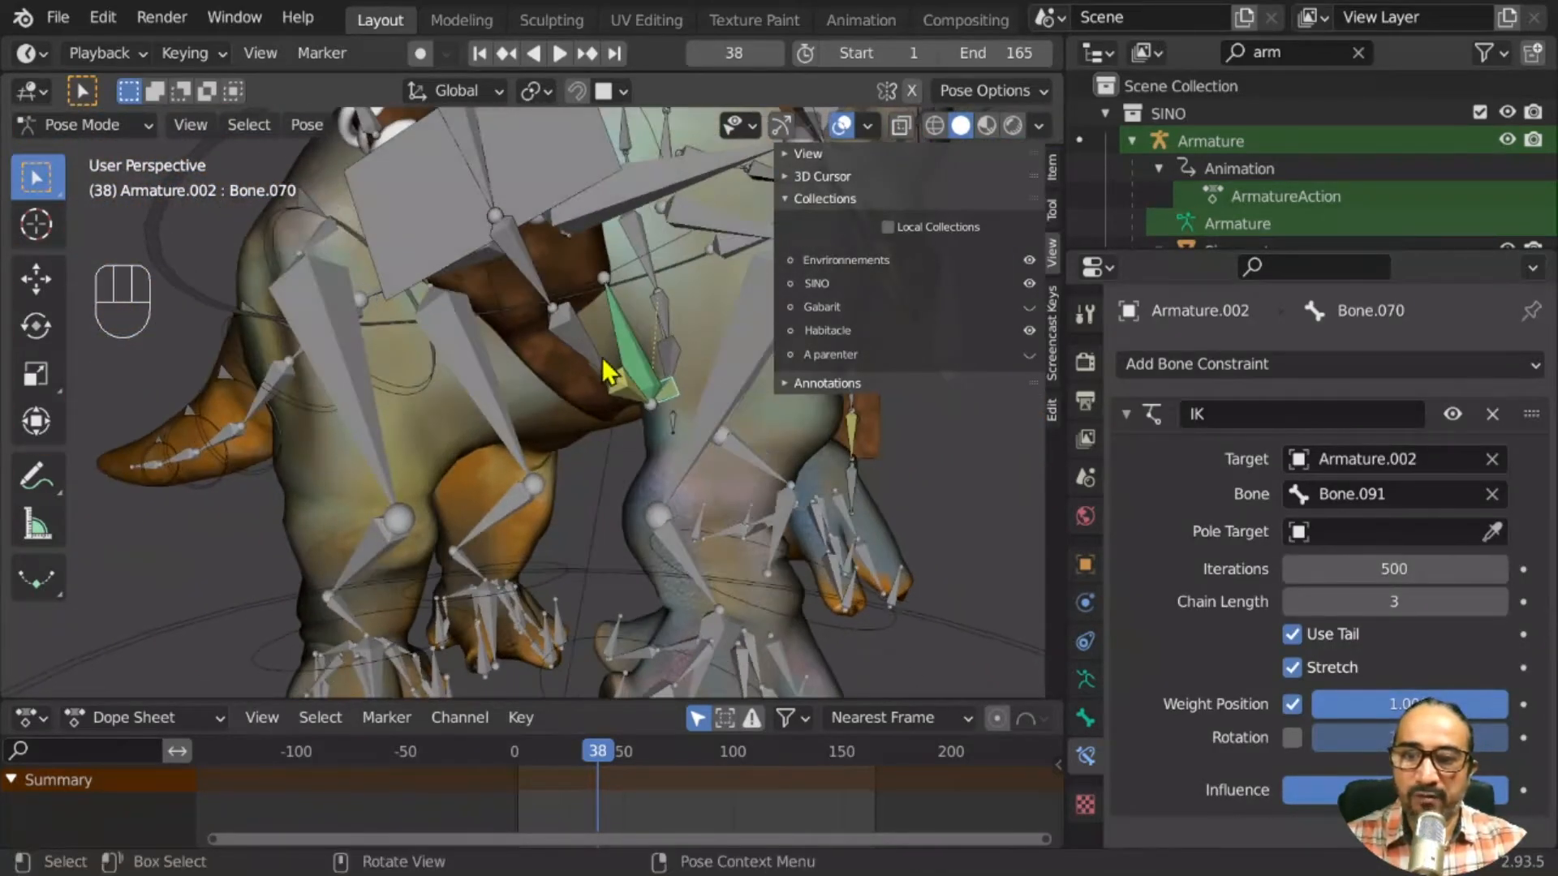
# Scale Bone.074 on the opposite side of the belly slightly, and try to scale Bone.075 next to it
pyautogui.click(598, 476)
pyautogui.moveTo(598, 476); pyautogui.dragTo(709, 504, button='middle')
pyautogui.press('s')
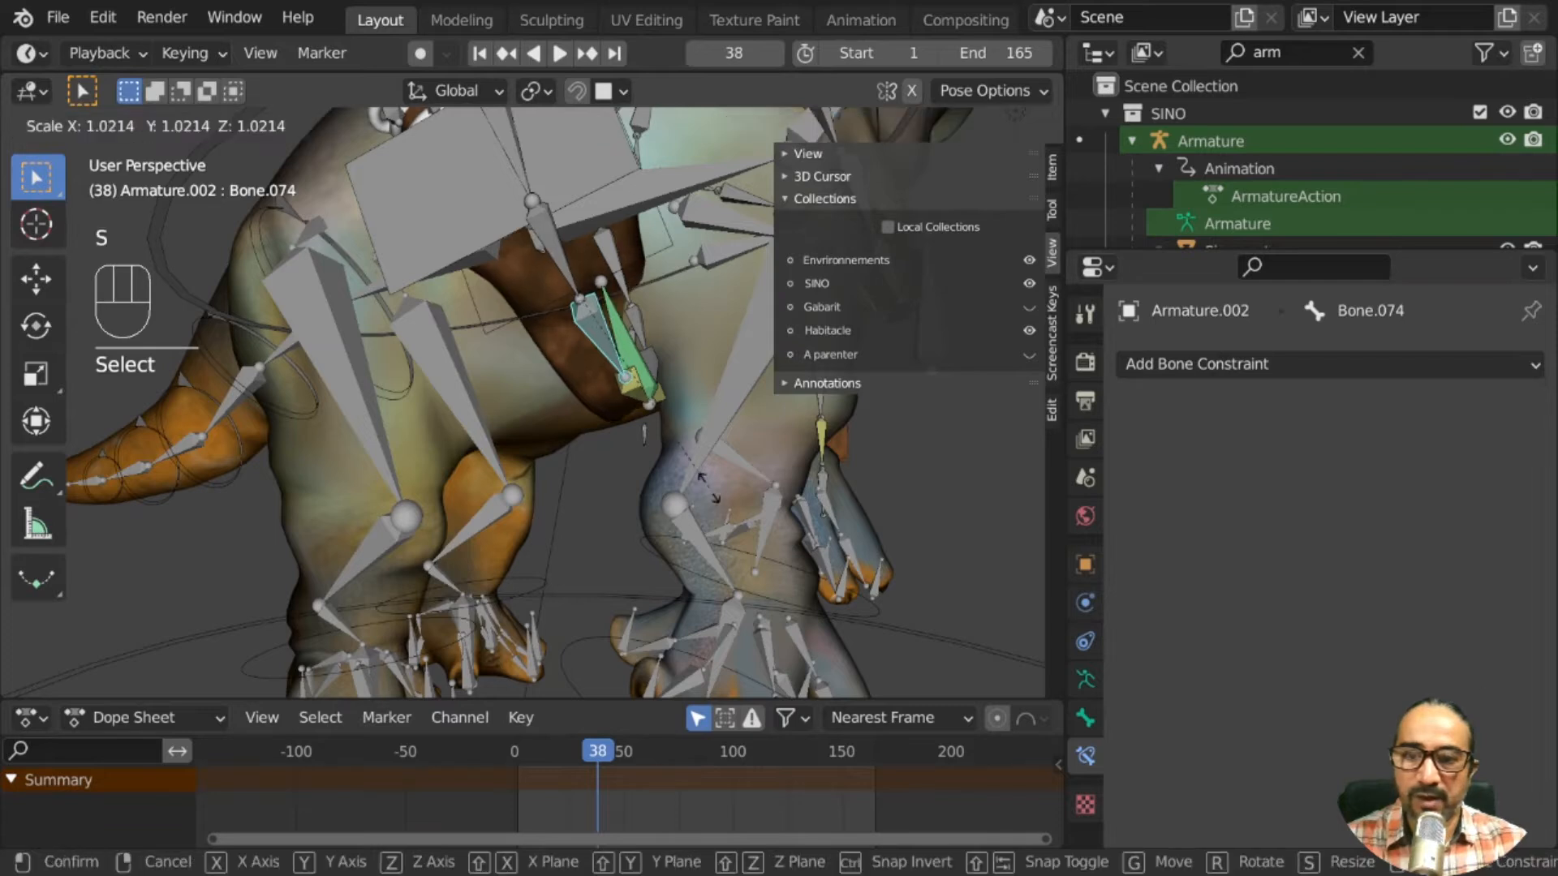
pyautogui.click(712, 486)
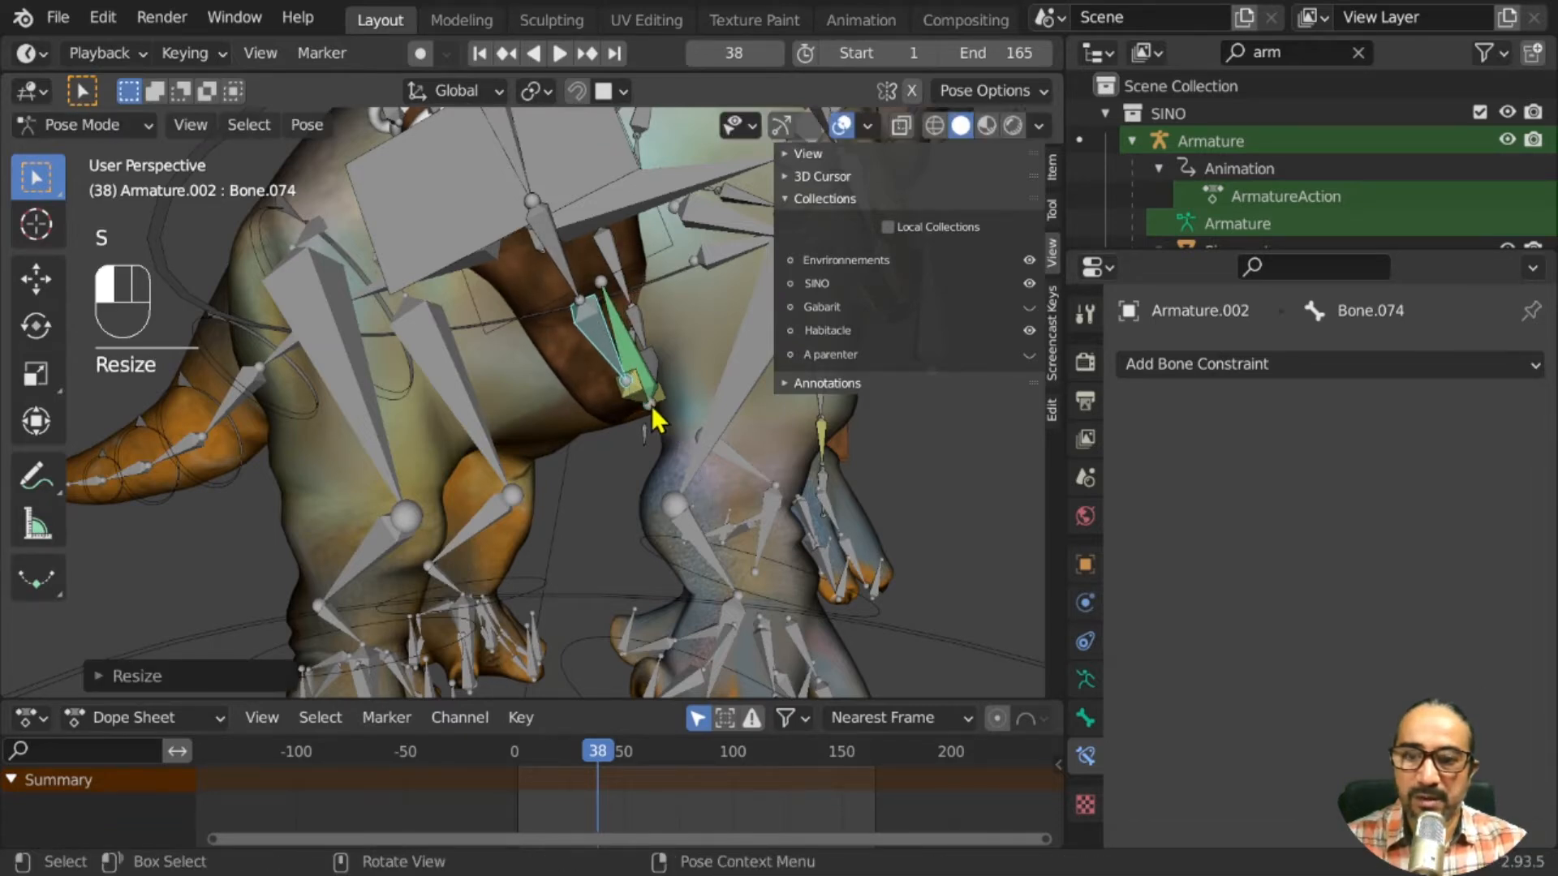
pyautogui.click(657, 419)
pyautogui.press('s')
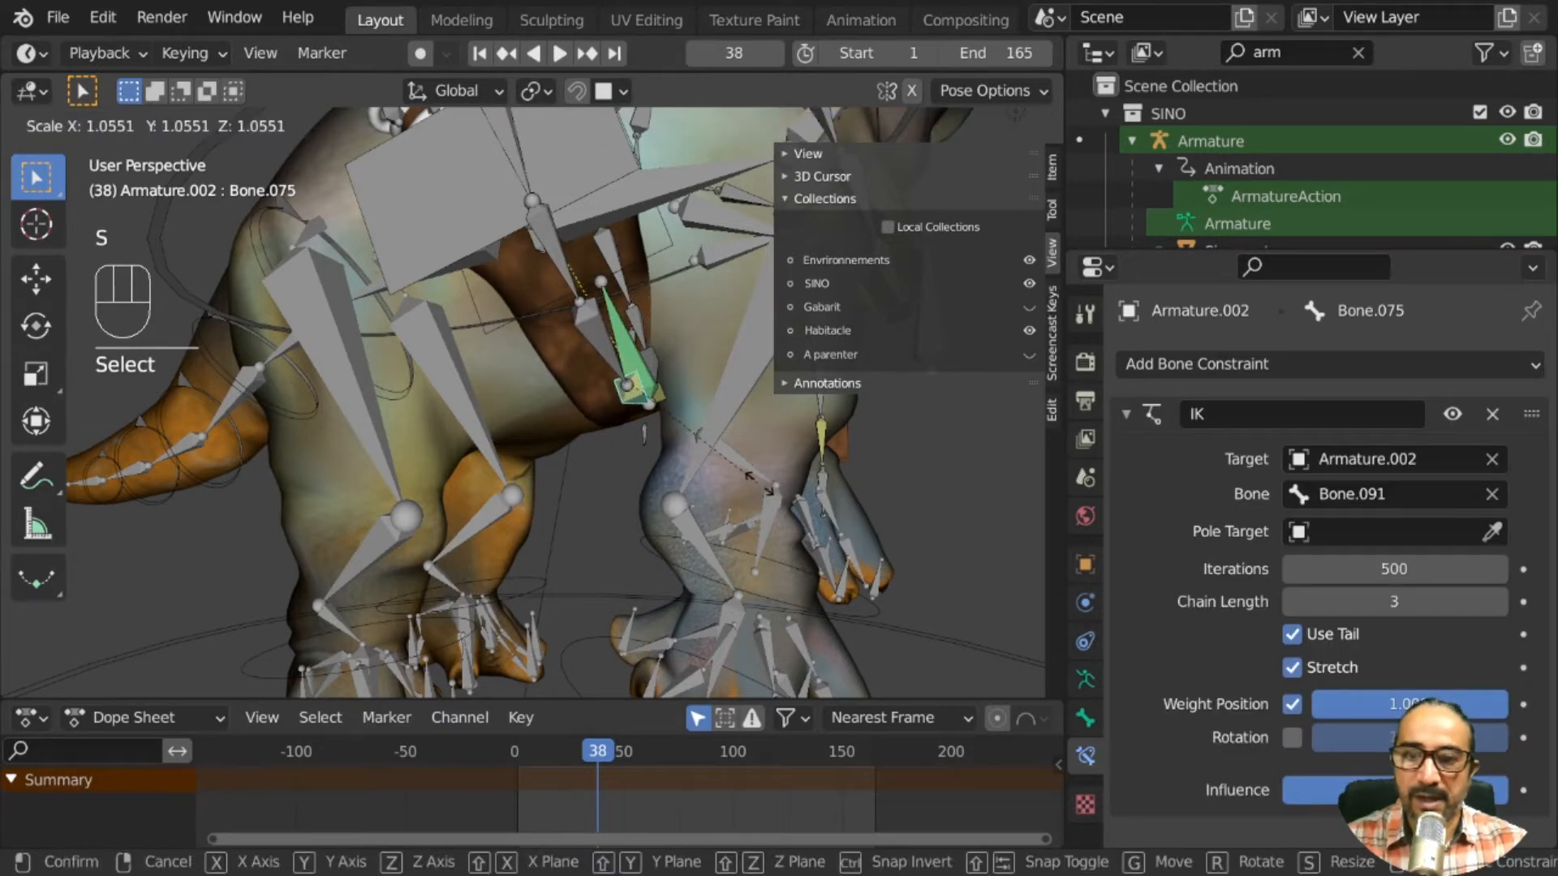
pyautogui.click(800, 522)
pyautogui.moveTo(800, 522); pyautogui.dragTo(545, 456, button='middle')
# Select Bone.091 under the belly and move it slightly down along global Z
pyautogui.click(548, 398)
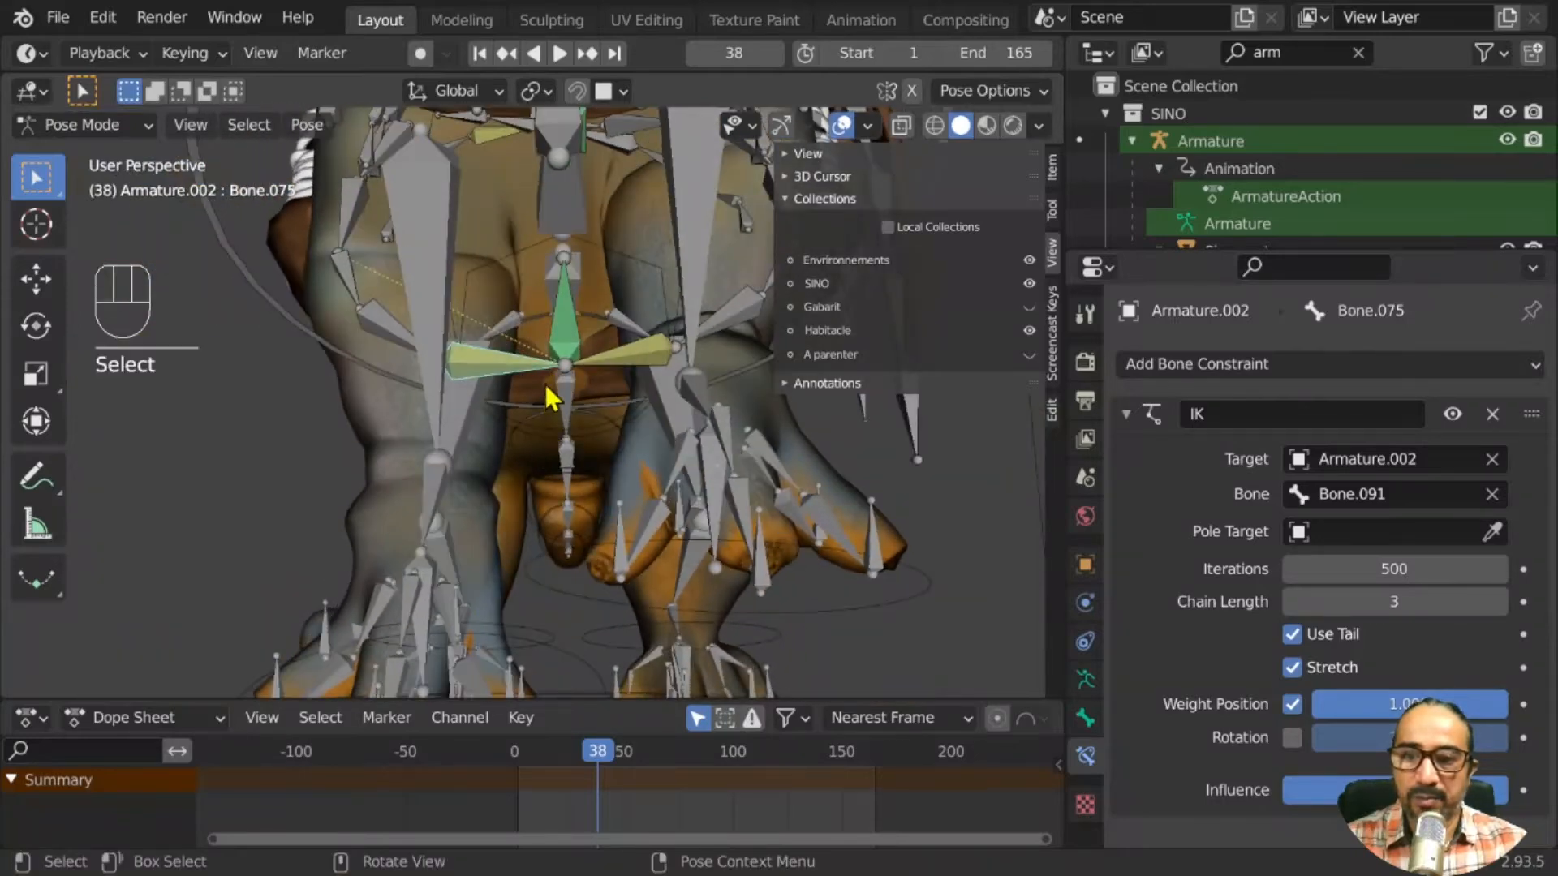
pyautogui.click(573, 361)
pyautogui.press('g')
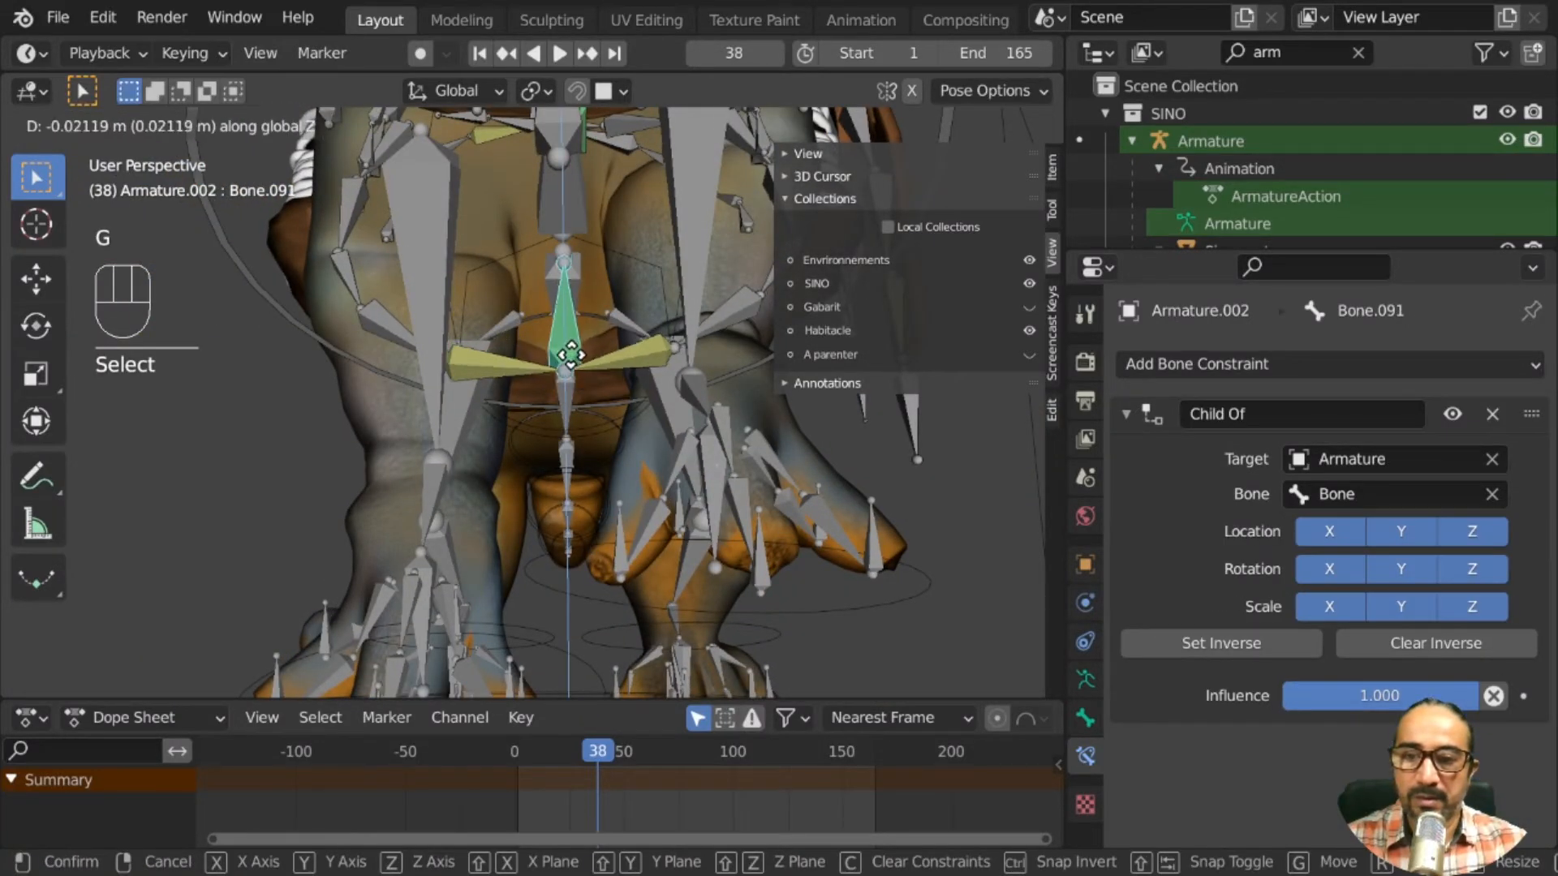
pyautogui.click(576, 372)
# Hide the overlays and play the animation to check the adjusted harness from the front and side
pyautogui.keyDown('shift'); pyautogui.moveTo(626, 469); pyautogui.dragTo(874, 153, button='middle'); pyautogui.keyUp('shift')
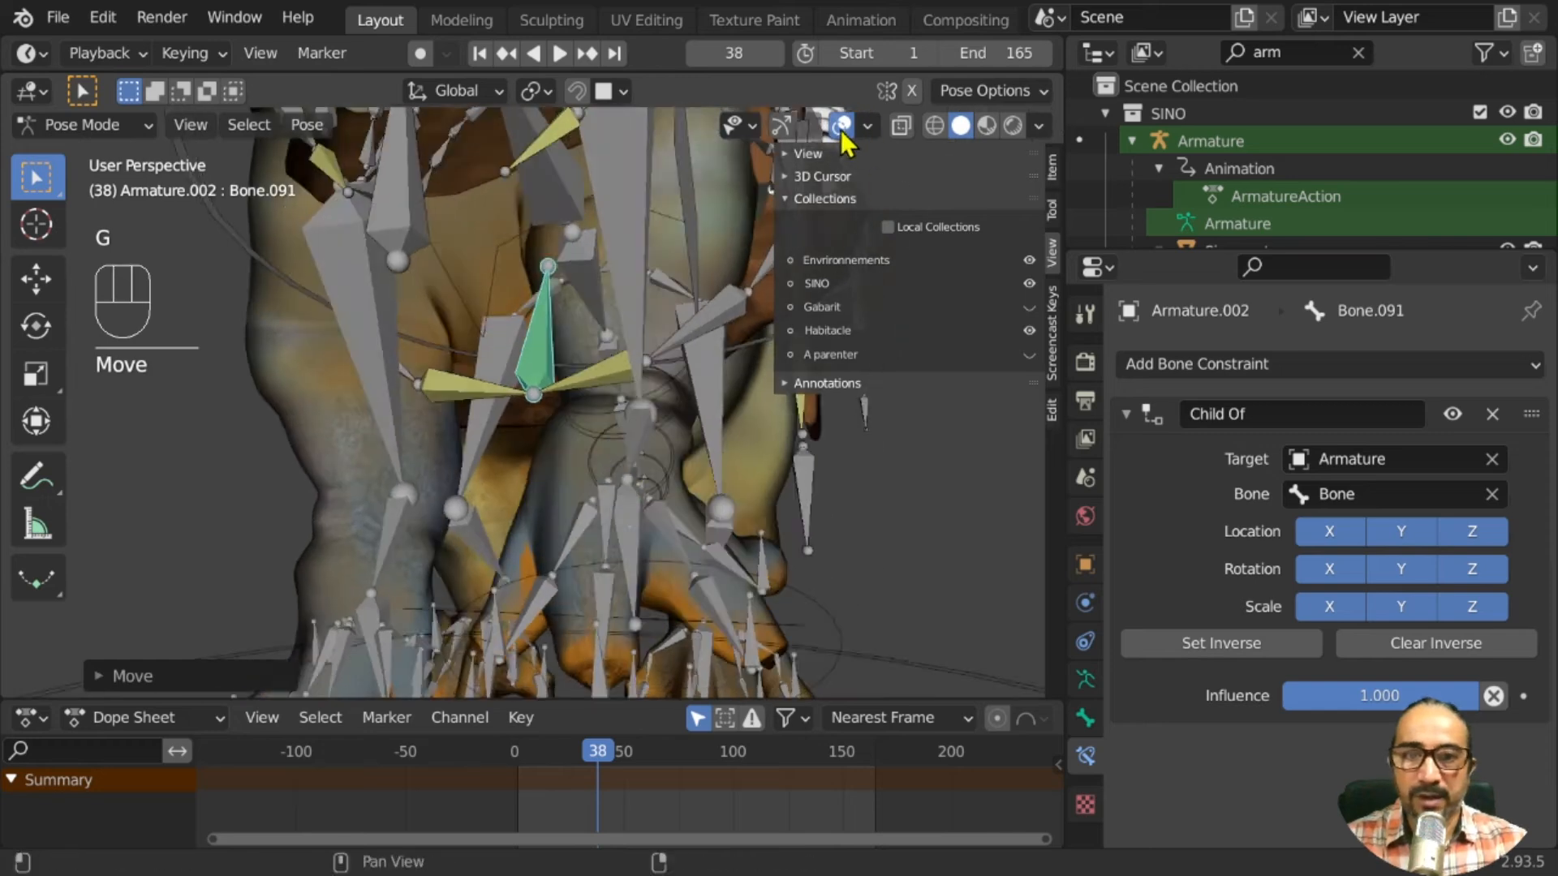
pyautogui.click(841, 124)
pyautogui.moveTo(697, 454); pyautogui.dragTo(606, 398, button='middle')
pyautogui.scroll(3, 507, 341)
pyautogui.press('space')
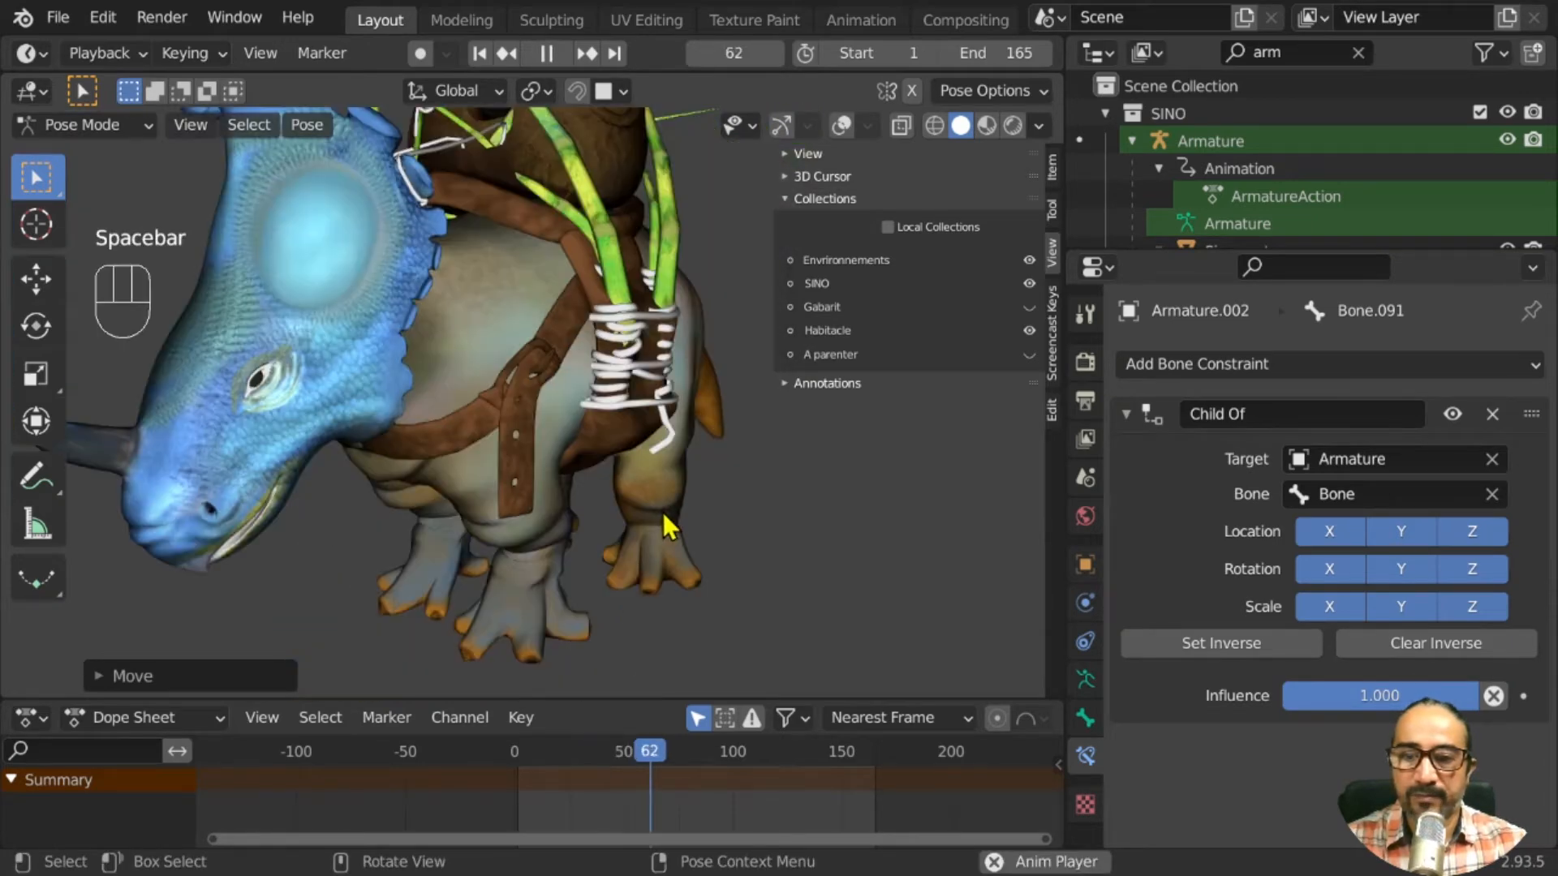
pyautogui.moveTo(573, 471); pyautogui.dragTo(483, 538, button='middle')
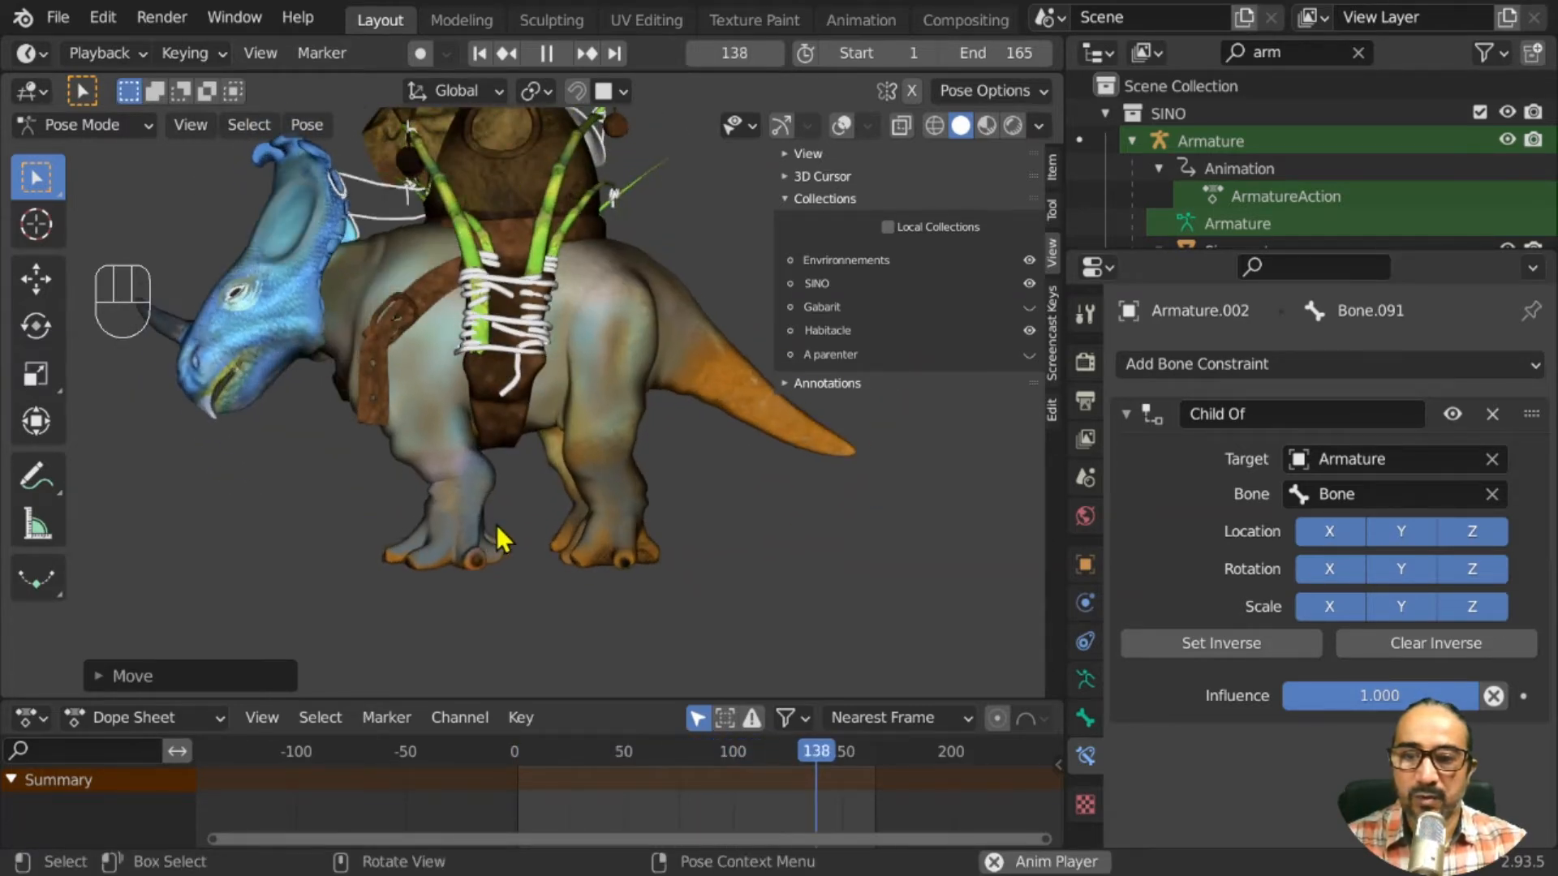
pyautogui.press('space')
# Show the overlays again, select the harness side bone Bone.034, and try to rotate it about global Z
pyautogui.scroll(4, 518, 514)
pyautogui.moveTo(505, 464); pyautogui.dragTo(547, 468, button='middle')
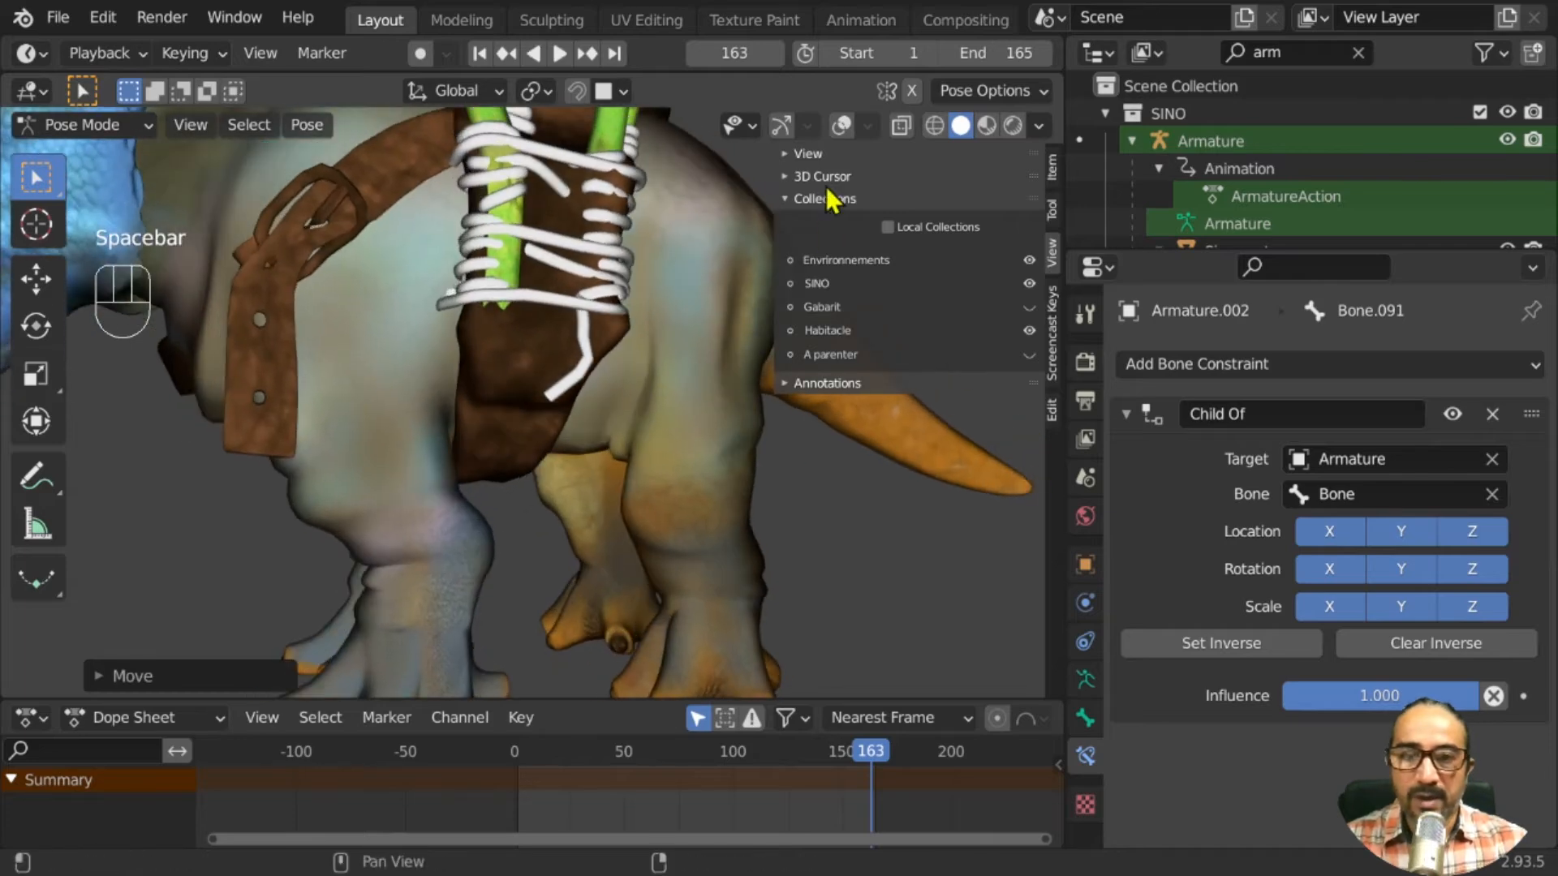
pyautogui.click(841, 125)
pyautogui.moveTo(516, 562); pyautogui.dragTo(533, 467, button='middle')
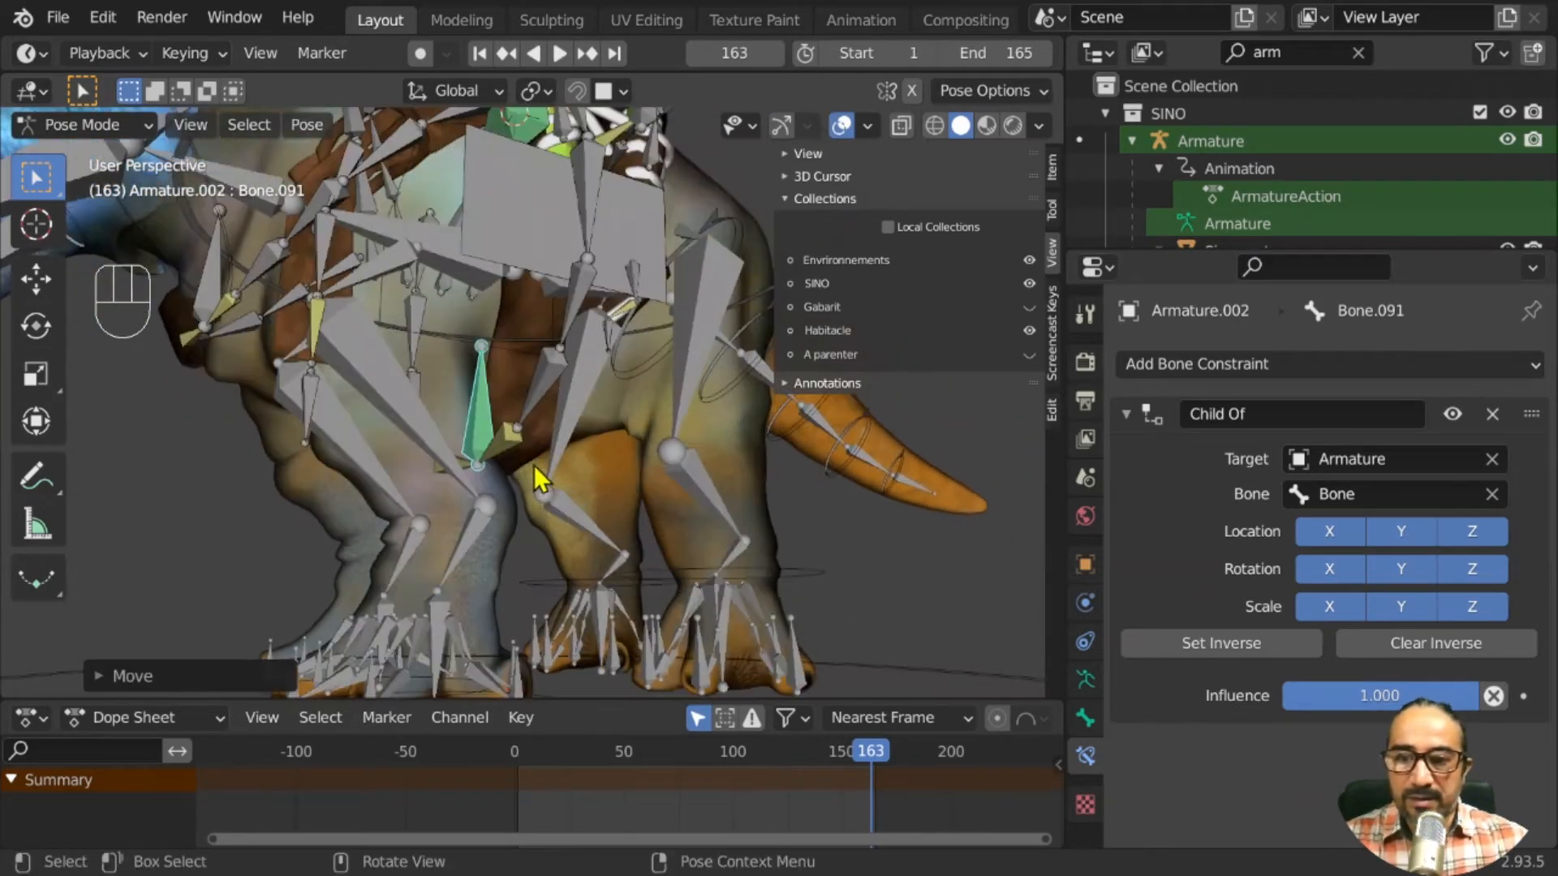
pyautogui.click(533, 396)
pyautogui.moveTo(533, 396); pyautogui.dragTo(600, 560, button='middle')
pyautogui.click(708, 308)
pyautogui.moveTo(718, 307); pyautogui.dragTo(523, 434, button='middle')
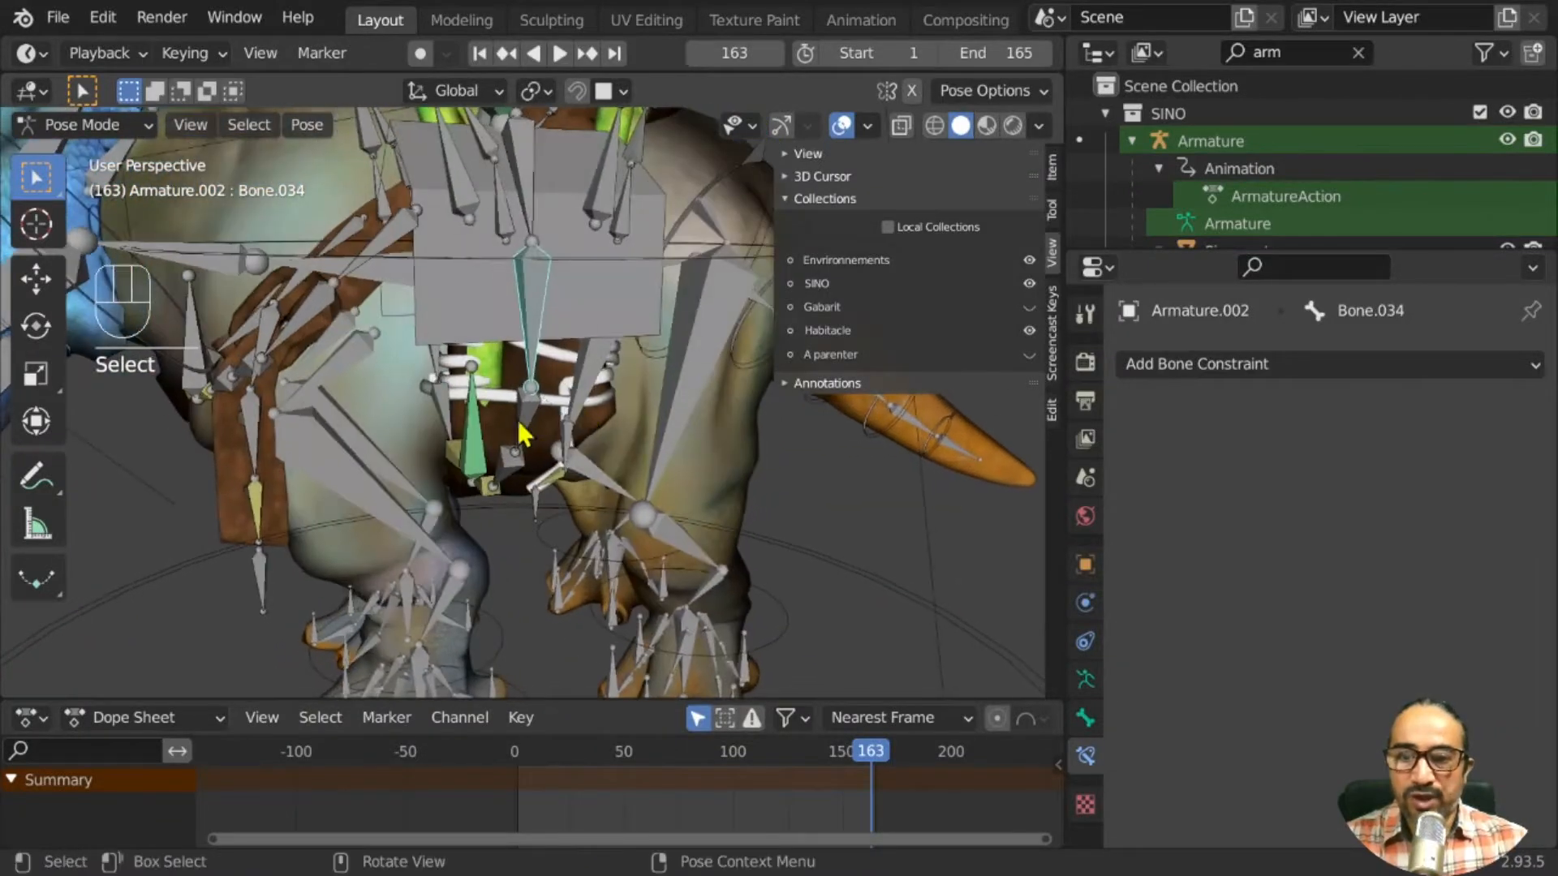
pyautogui.press('r')
pyautogui.press('z')
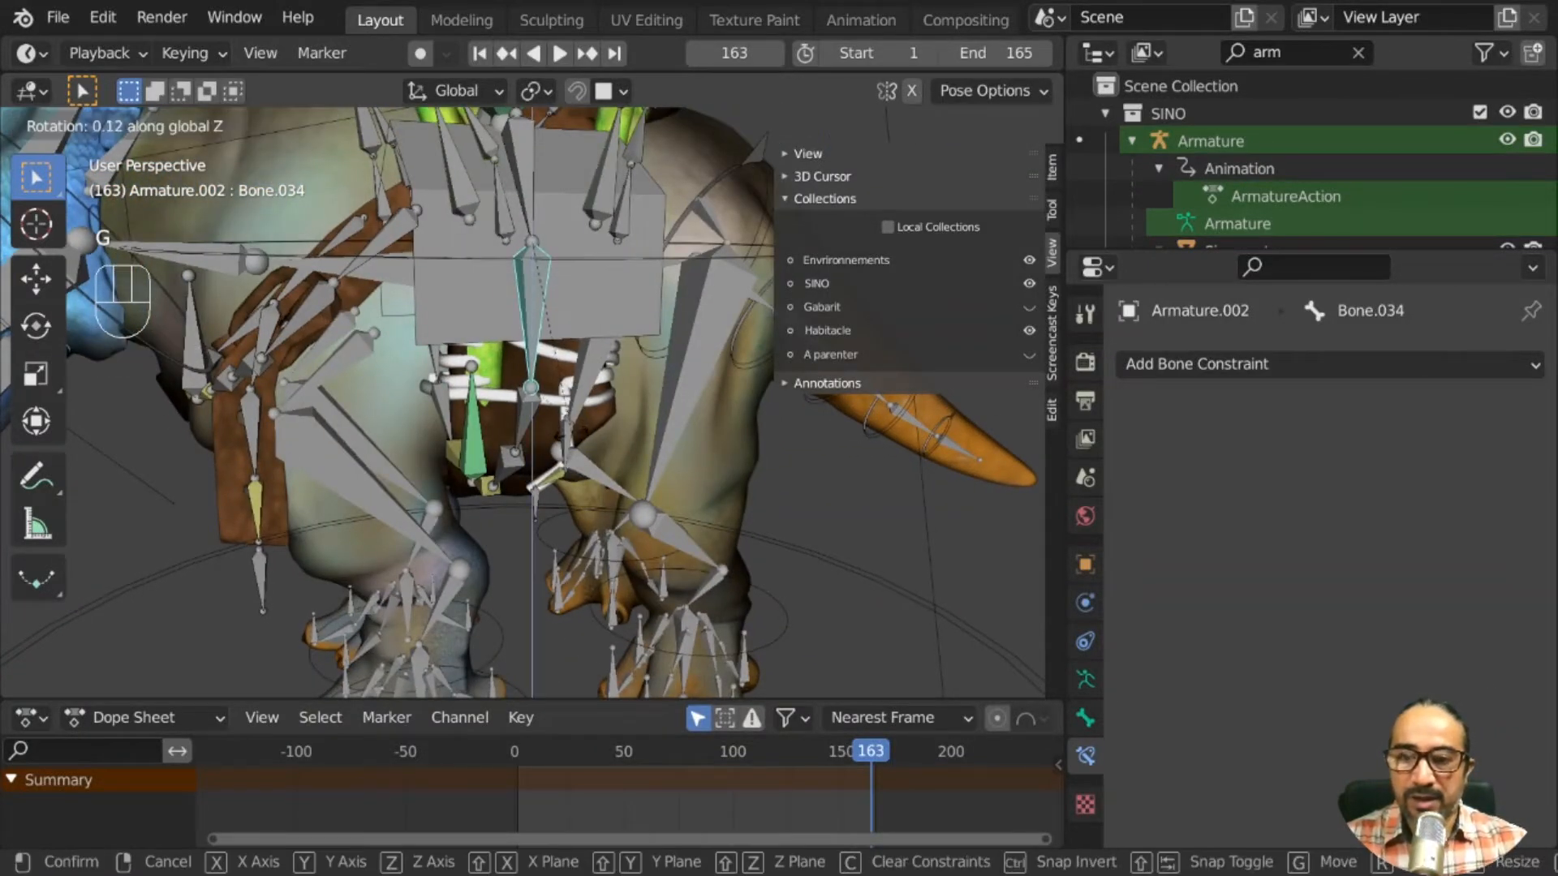
pyautogui.click(509, 253)
# Select Bone.033 above it and move it slightly down along global Z
pyautogui.click(527, 185)
pyautogui.scroll(-1, 586, 382)
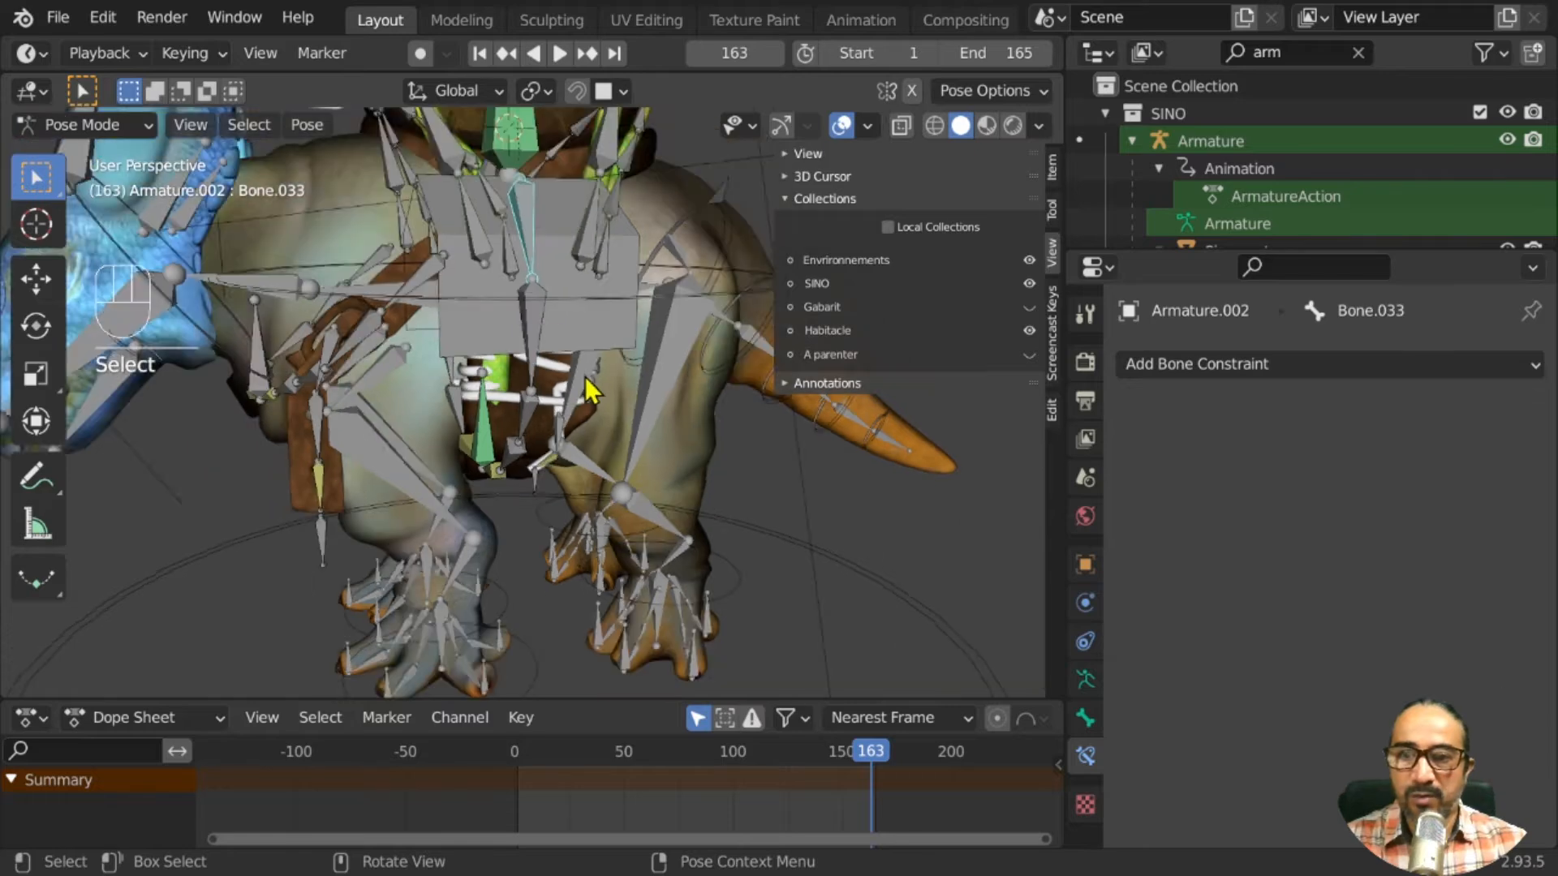
pyautogui.moveTo(586, 381); pyautogui.dragTo(573, 376, button='middle')
pyautogui.press('g')
pyautogui.press('z')
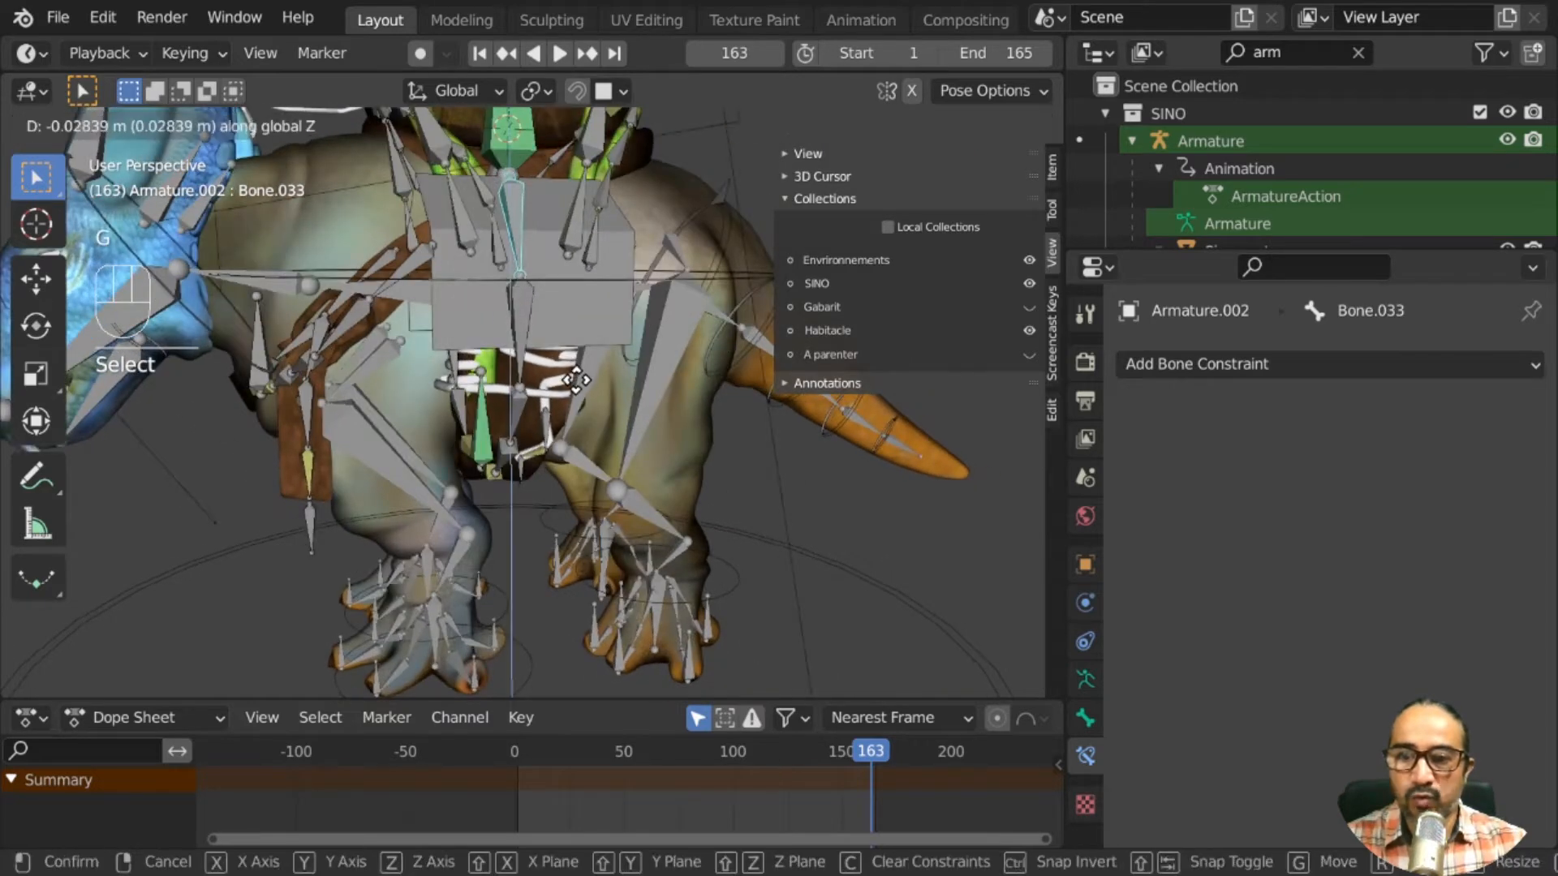
pyautogui.click(576, 379)
# Reselect Bone.091, hide the overlays, and play the animation to review the harness from the side
pyautogui.moveTo(480, 528); pyautogui.dragTo(415, 508, button='middle')
pyautogui.click(479, 428)
pyautogui.moveTo(569, 627)
pyautogui.mouseDown(button='middle')
pyautogui.moveTo(509, 619)
pyautogui.moveTo(561, 625)
pyautogui.mouseUp(button='middle')
pyautogui.click(842, 126)
pyautogui.scroll(3, 519, 568)
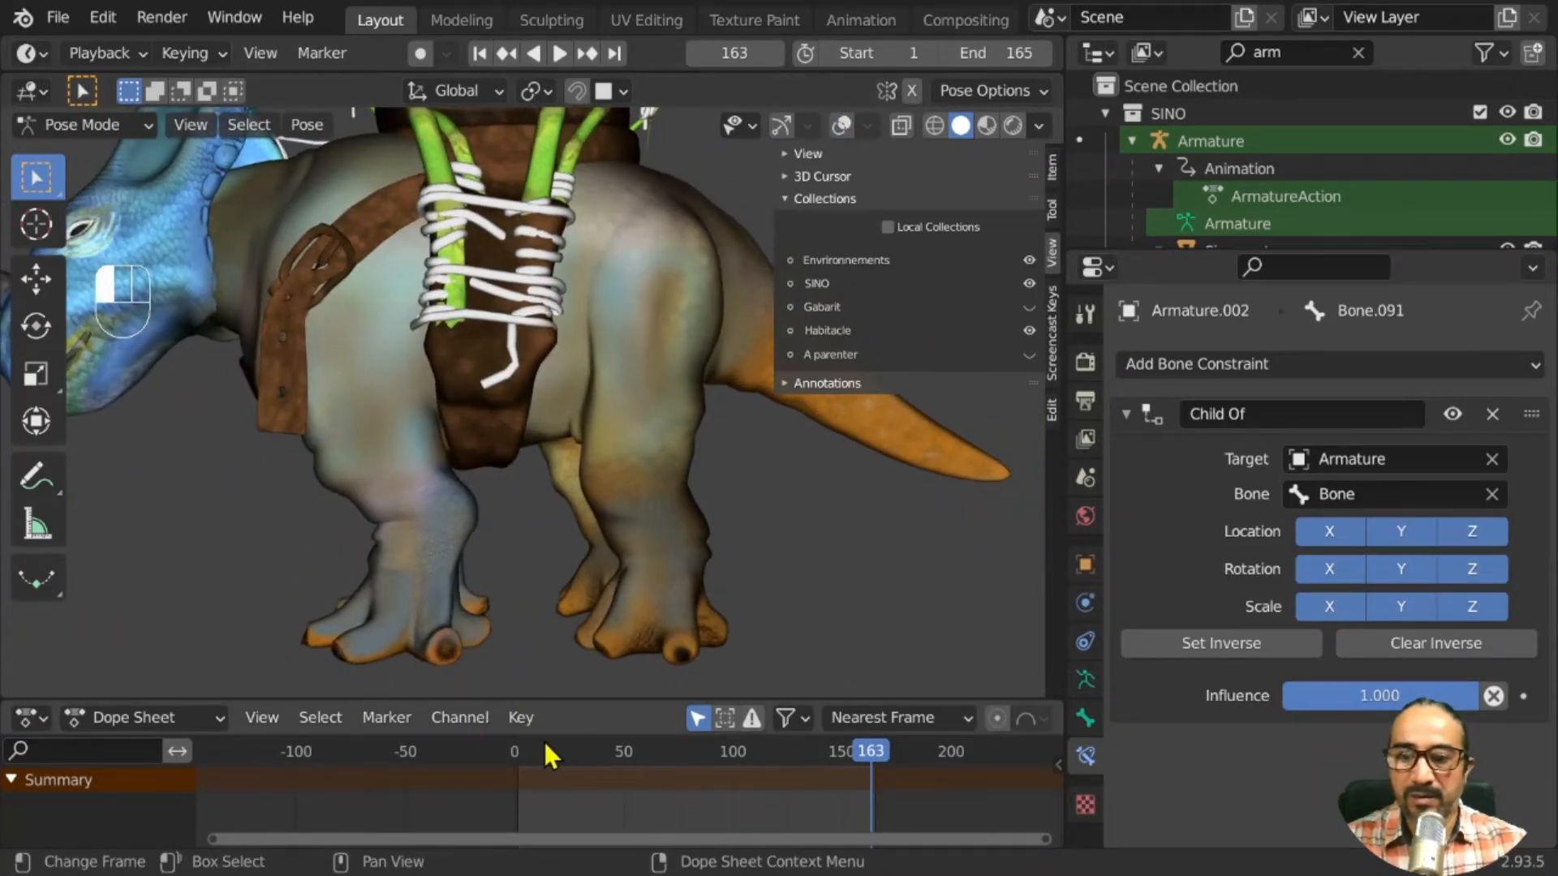
pyautogui.press('space')
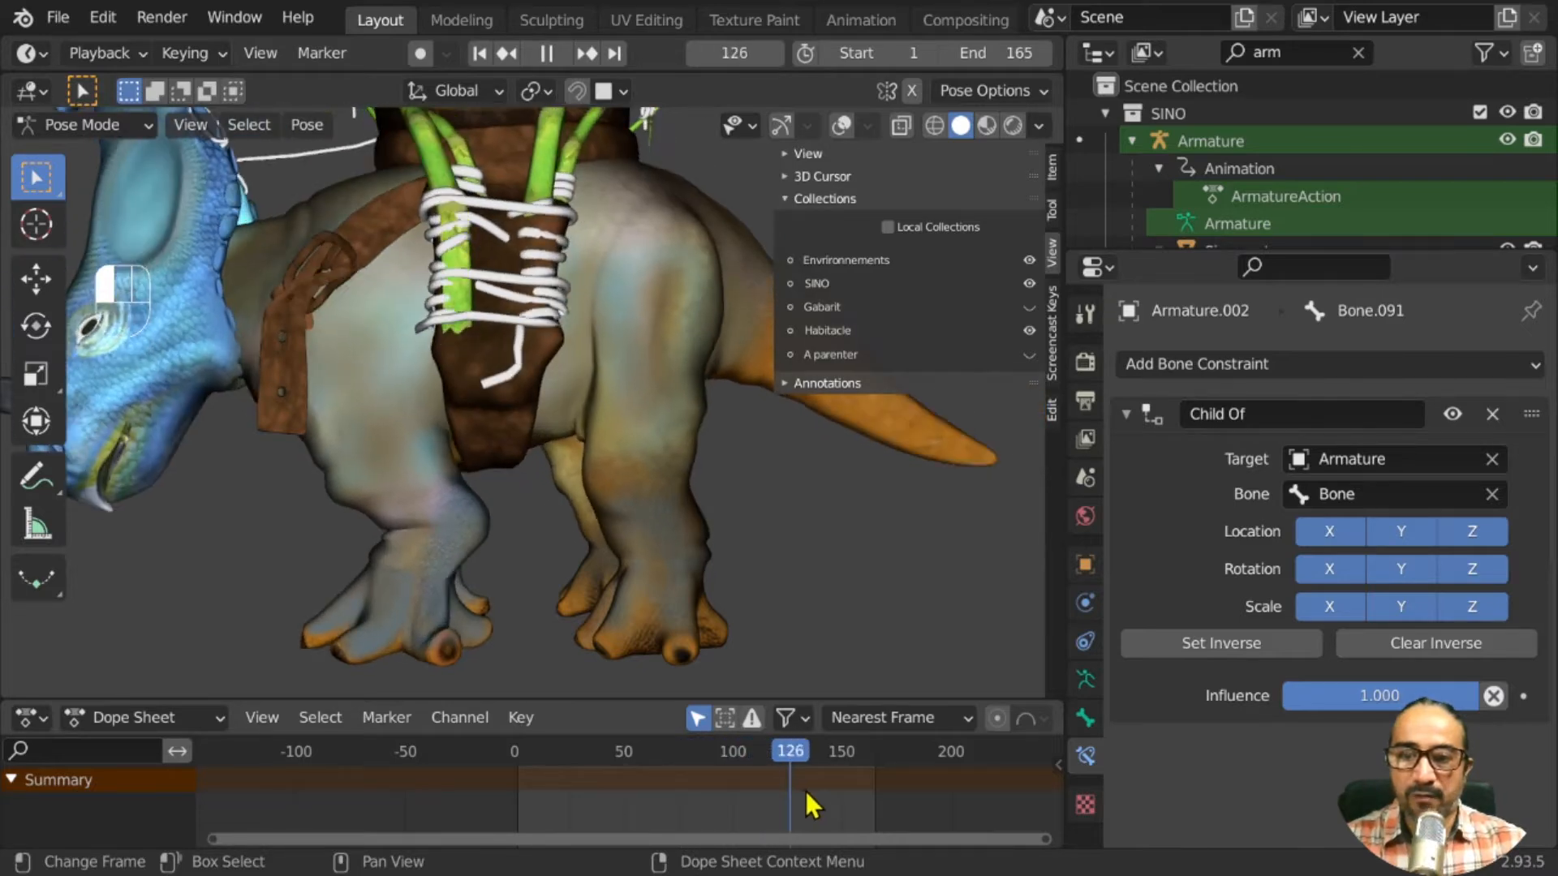
# Scrub the animation to frame 93, show the overlays again, and select the harness chest bone Bone.090
pyautogui.moveTo(857, 802); pyautogui.dragTo(718, 818)
pyautogui.moveTo(284, 512); pyautogui.dragTo(390, 470, button='middle')
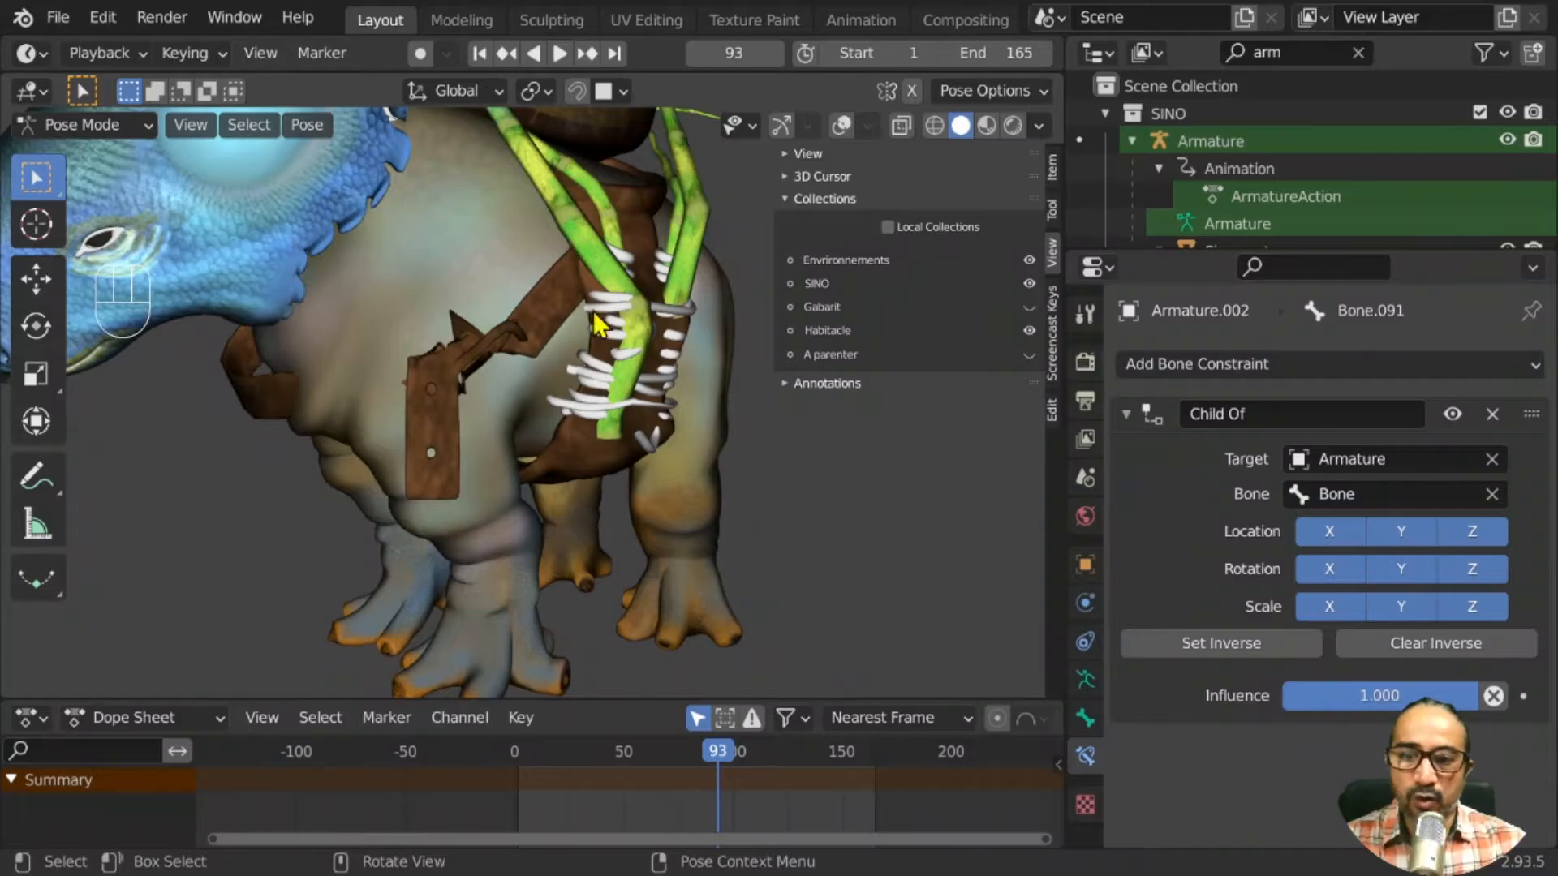
pyautogui.click(841, 125)
pyautogui.moveTo(546, 489); pyautogui.dragTo(348, 365, button='middle')
pyautogui.click(339, 418)
pyautogui.moveTo(339, 418); pyautogui.dragTo(444, 448, button='middle')
pyautogui.scroll(4, 418, 500)
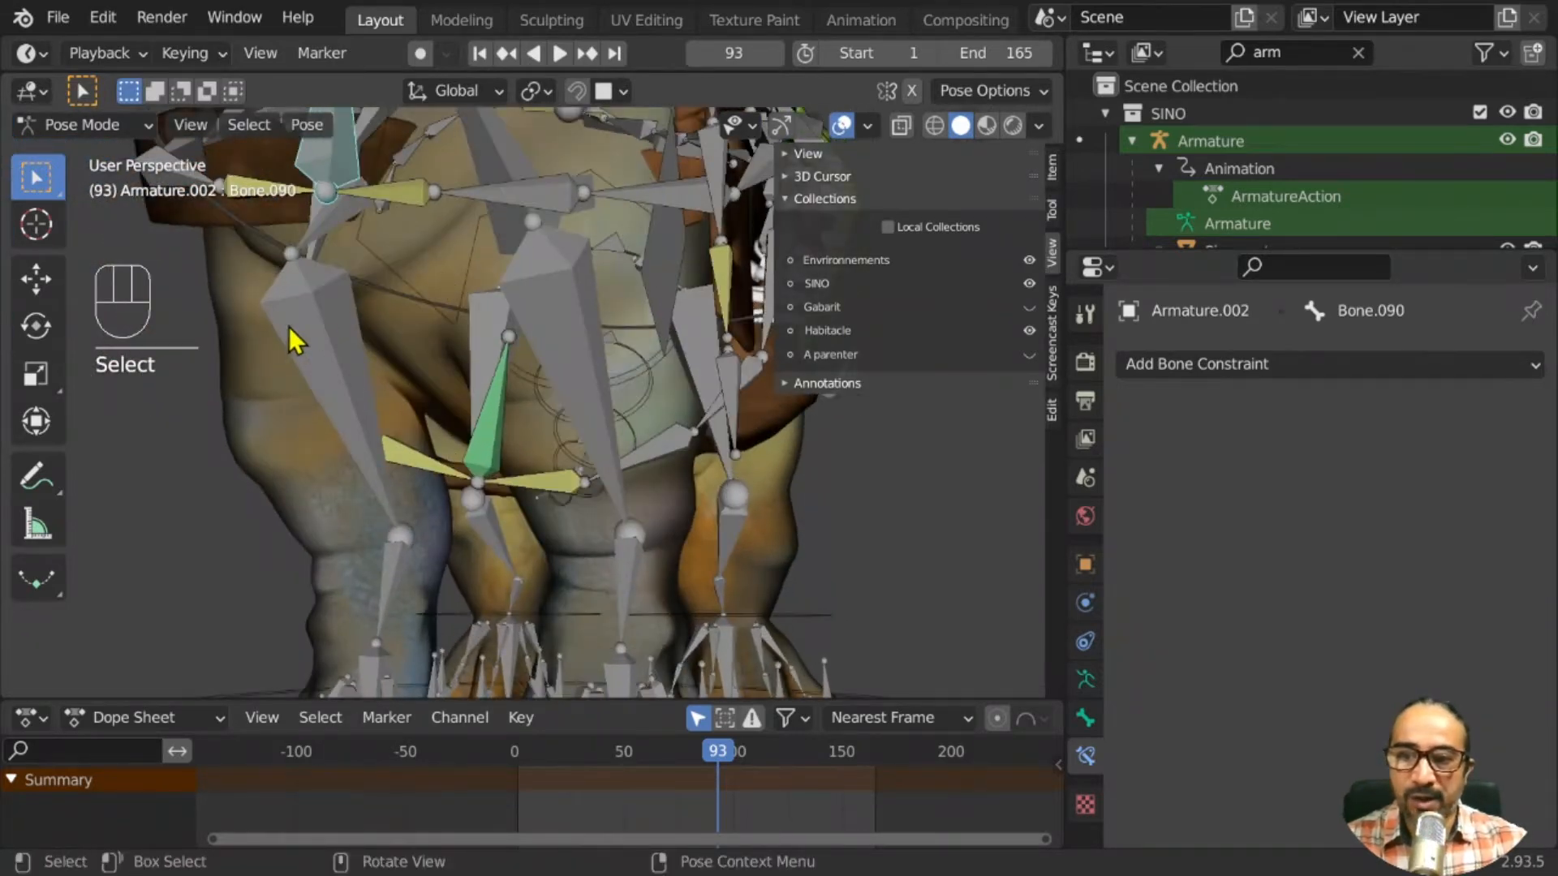
pyautogui.scroll(-6, 262, 412)
pyautogui.moveTo(289, 473); pyautogui.dragTo(455, 514, button='middle')
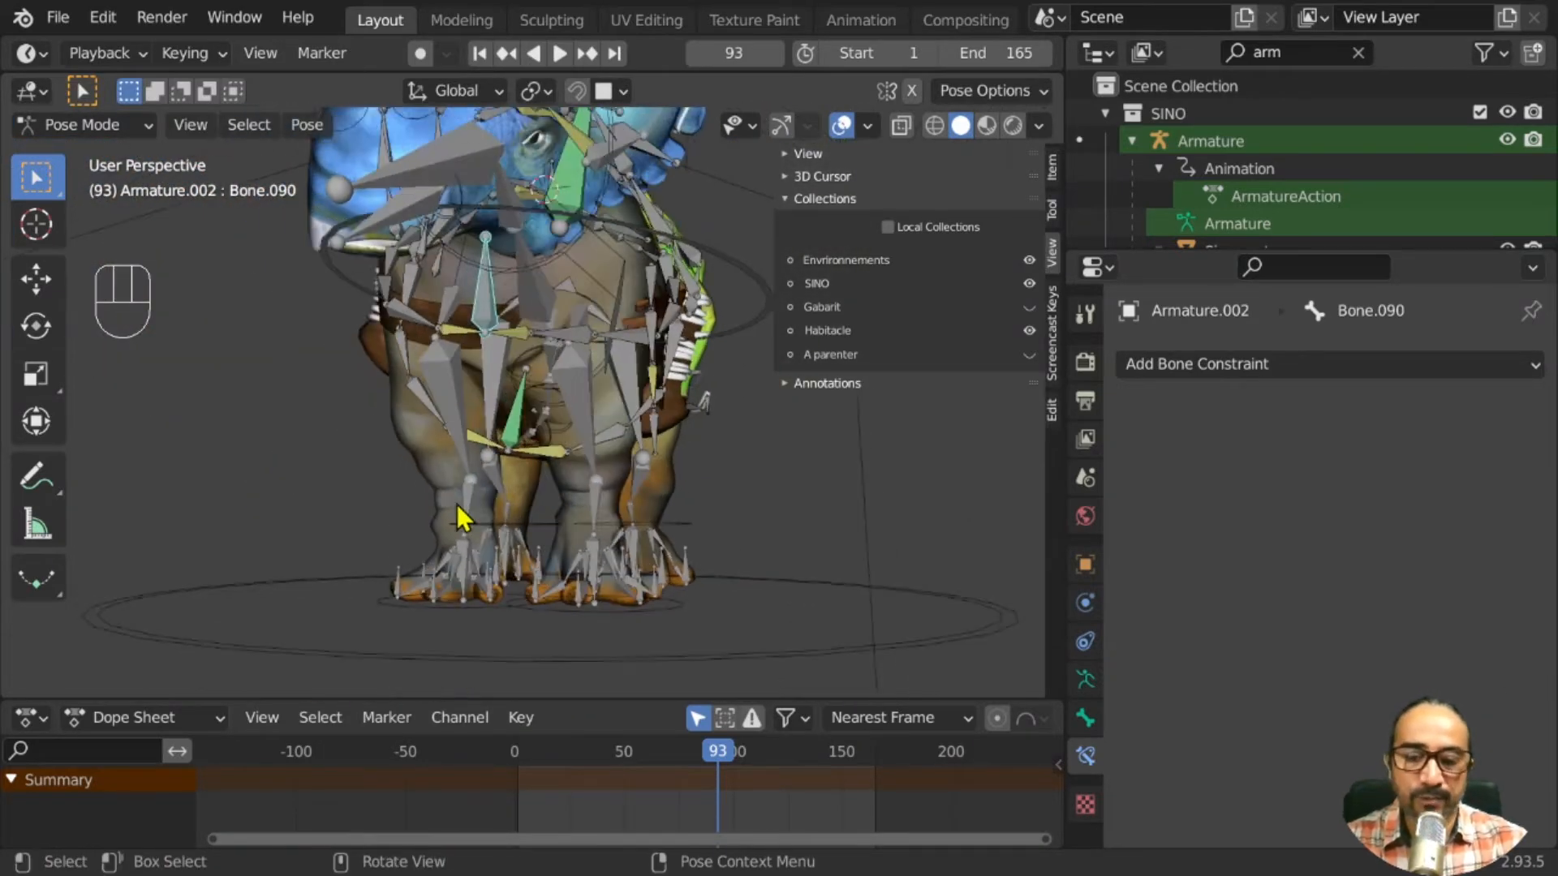
# Reset the timeline to frame 0 and switch the harness armature from Pose Mode to Object Mode
pyautogui.press('space')
pyautogui.click(511, 767)
pyautogui.moveTo(453, 734); pyautogui.dragTo(456, 730)
pyautogui.moveTo(539, 568); pyautogui.dragTo(579, 532, button='middle')
pyautogui.scroll(3, 579, 532)
pyautogui.click(117, 126)
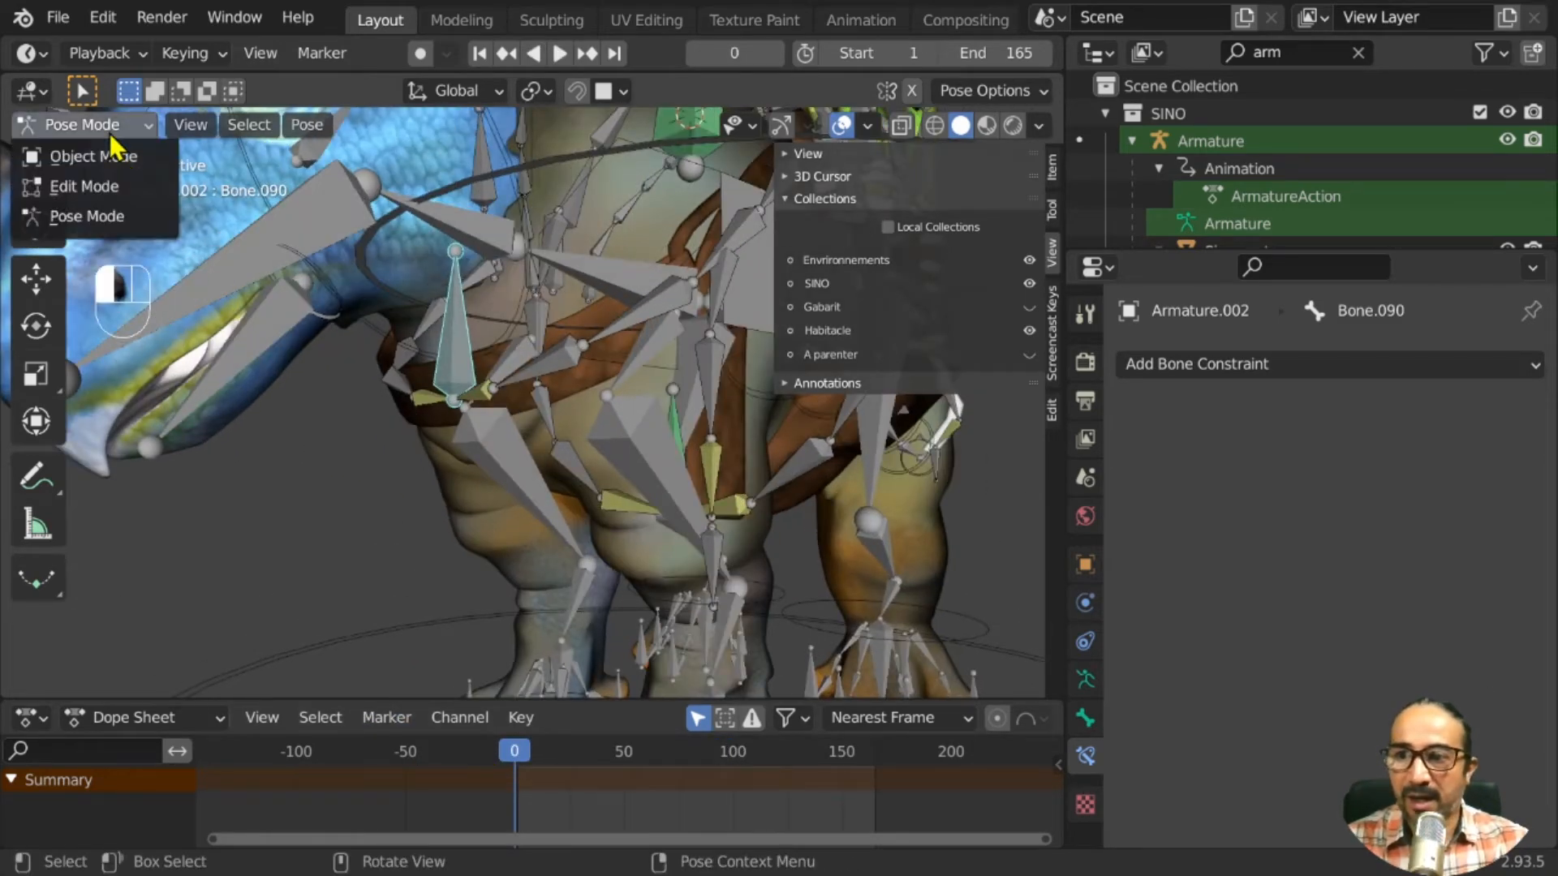
pyautogui.click(130, 158)
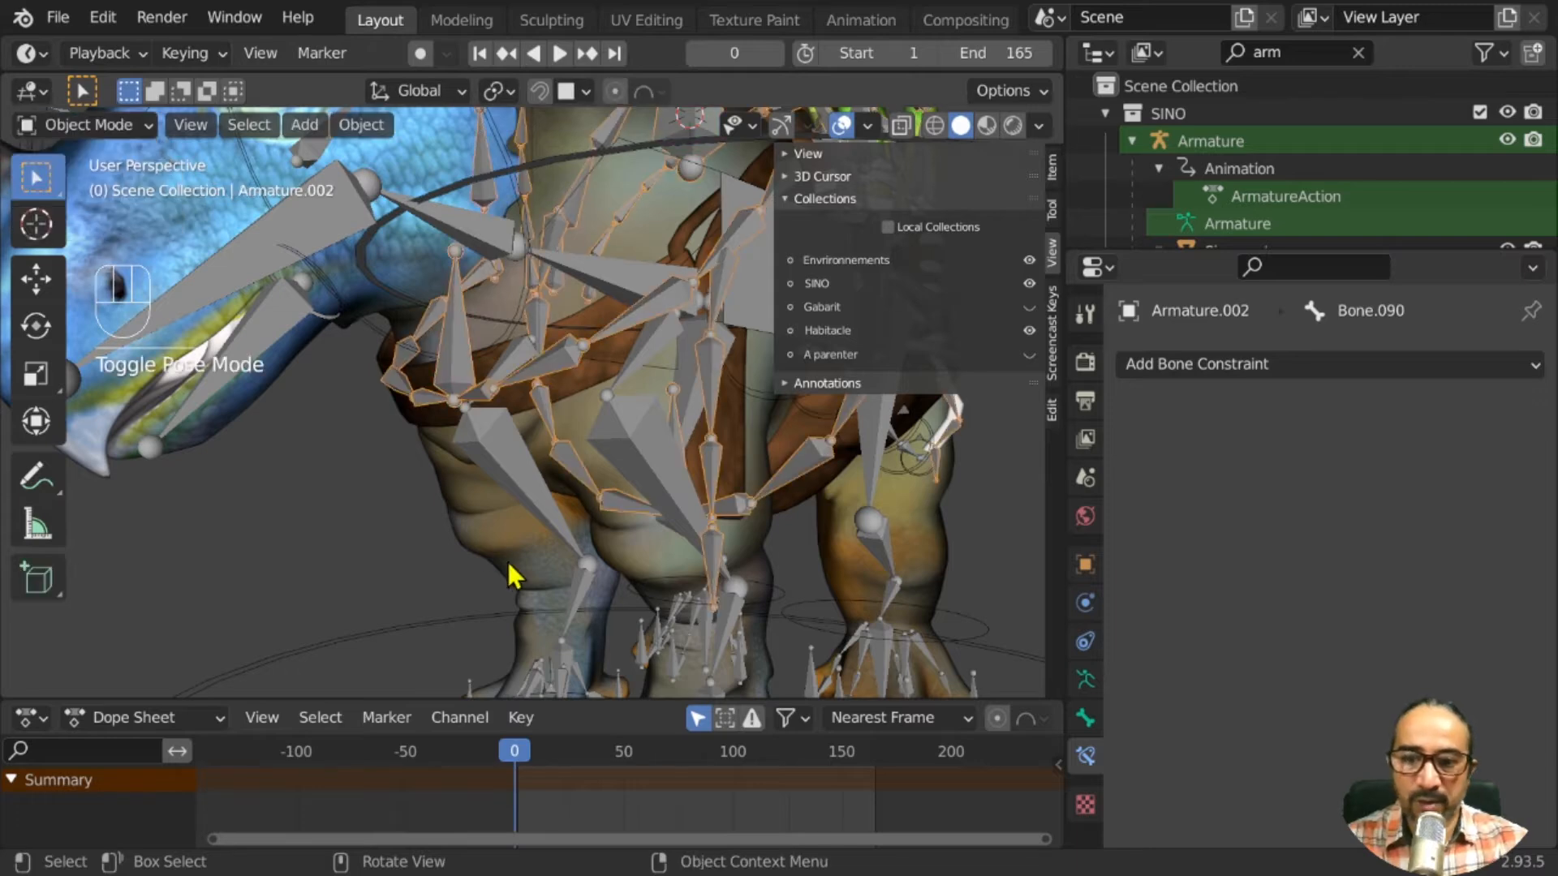
# Select the Sinoceratops mesh and isolate it in Local View
pyautogui.click(482, 560)
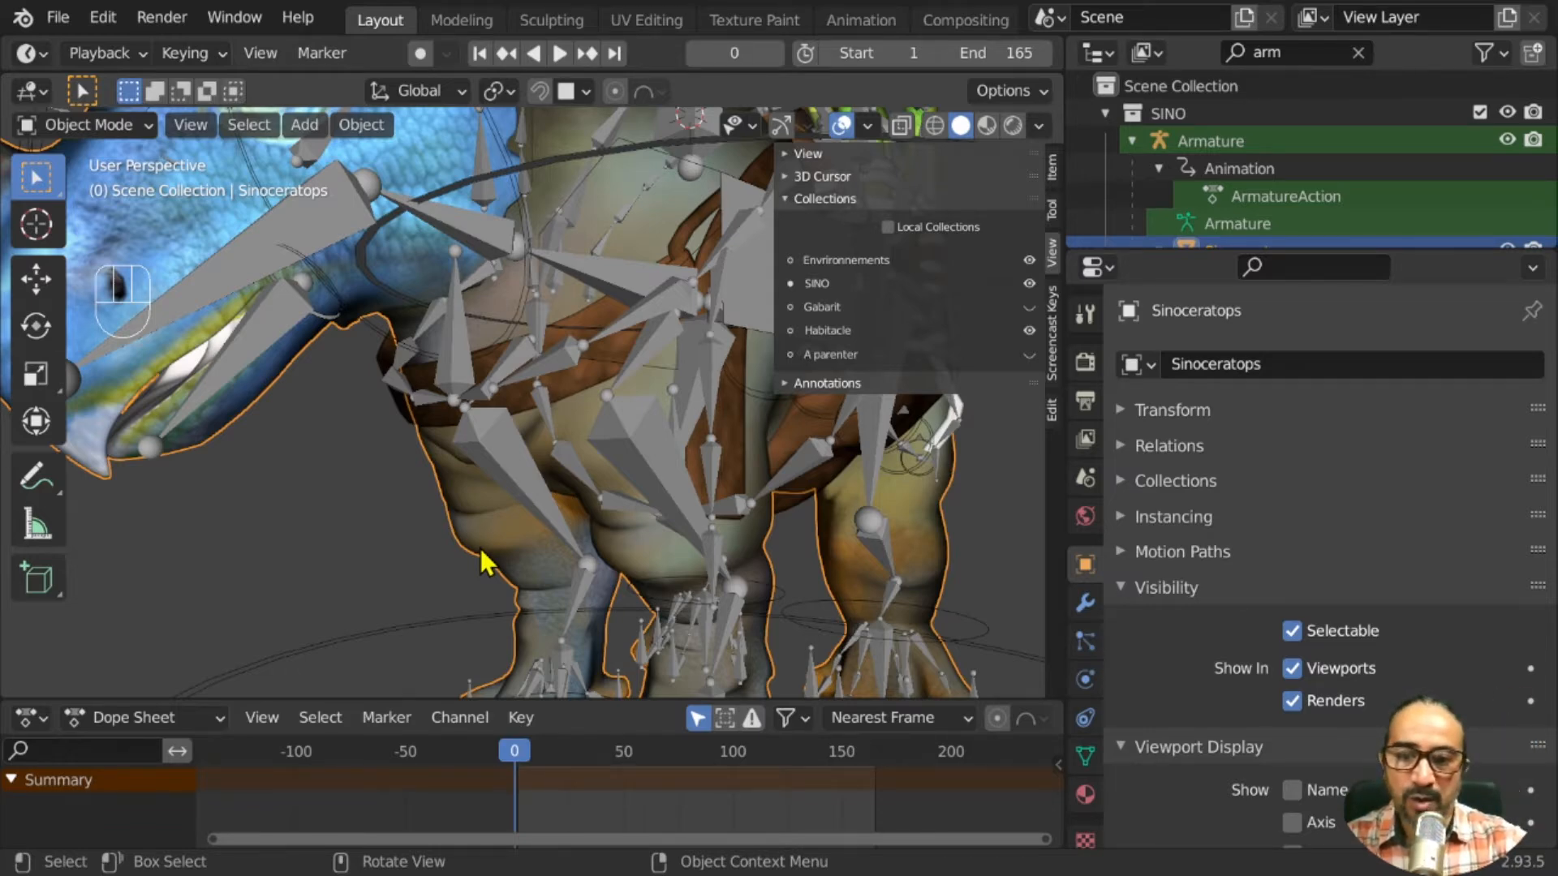
pyautogui.press('KP_Divide')
pyautogui.scroll(6, 481, 548)
pyautogui.moveTo(480, 548)
pyautogui.mouseDown(button='middle')
pyautogui.moveTo(518, 494)
pyautogui.moveTo(553, 517)
pyautogui.moveTo(505, 533)
pyautogui.mouseUp(button='middle')
pyautogui.scroll(5, 499, 523)
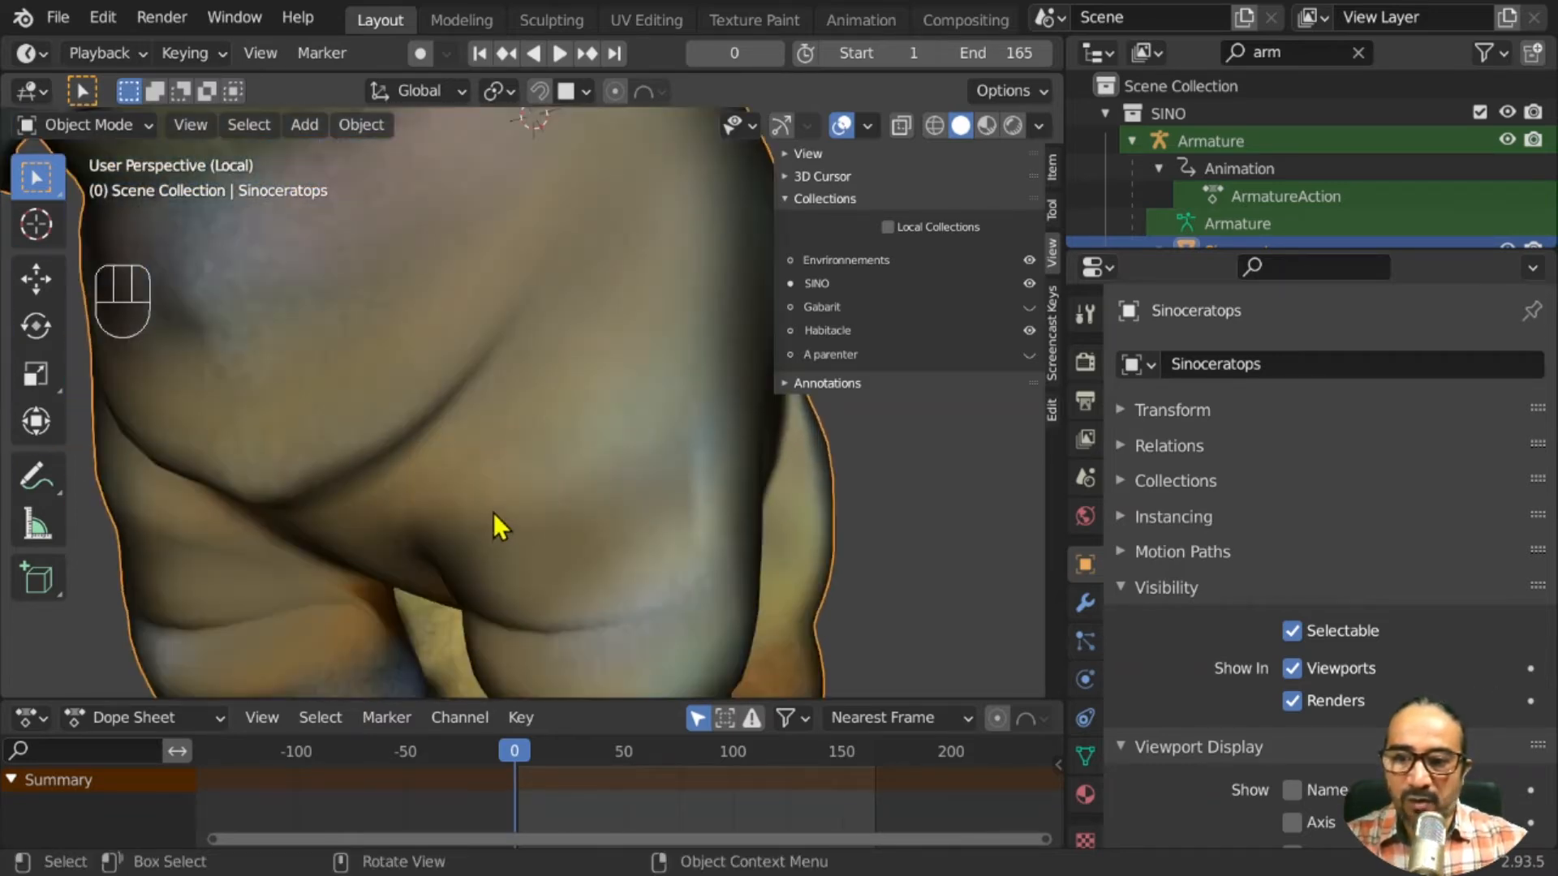
pyautogui.scroll(-4, 451, 434)
# In Edit Mode with vertex selection, select three vertices in a triangle around the chest crease's centre
pyautogui.press('Tab')
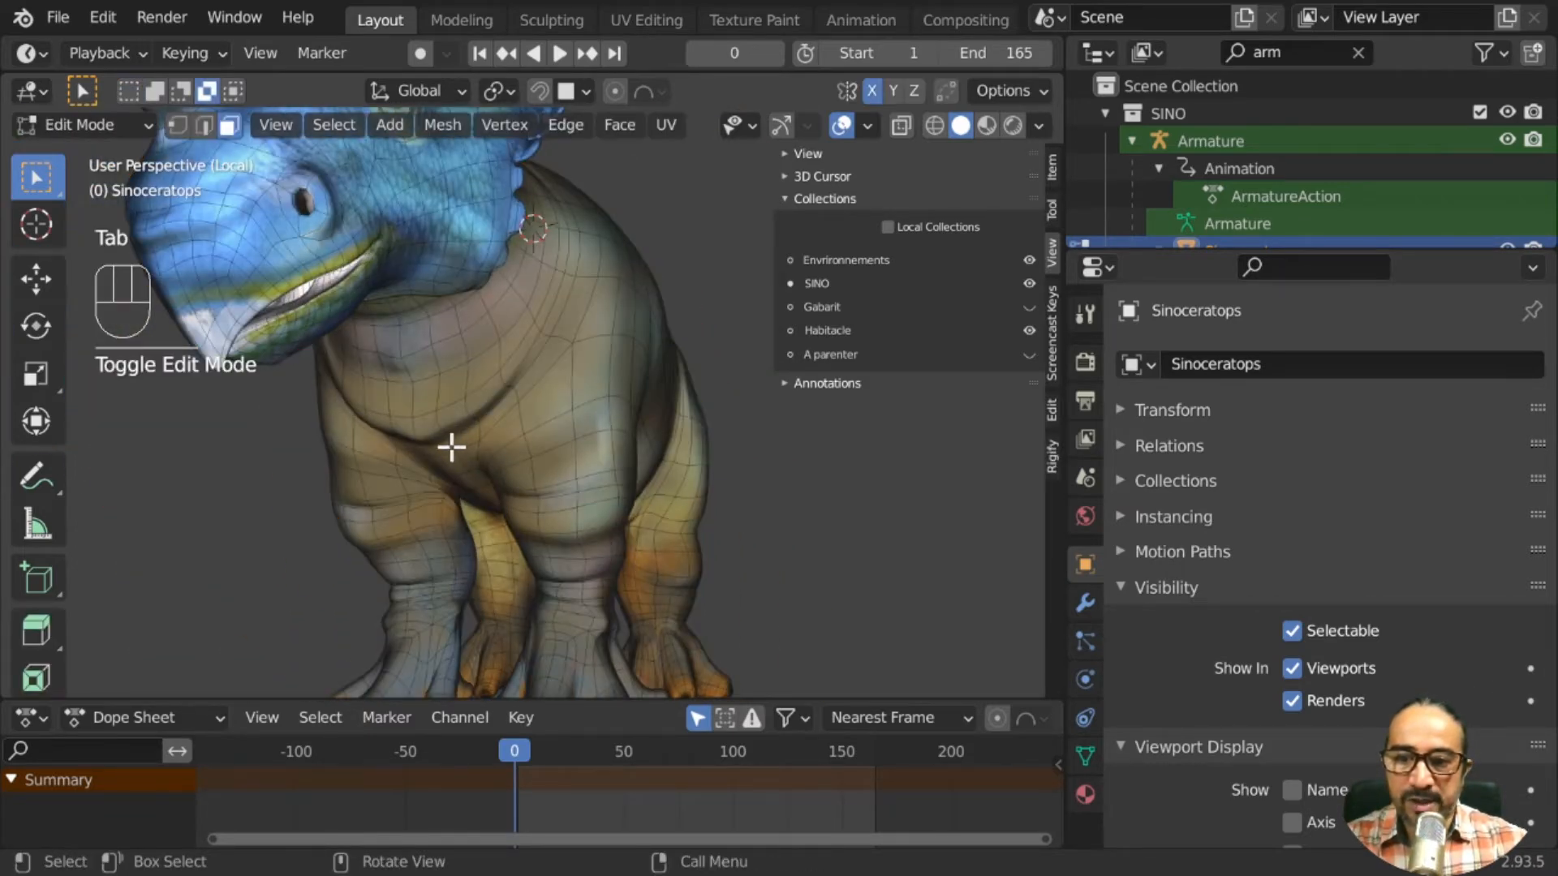
pyautogui.scroll(3, 427, 493)
pyautogui.moveTo(428, 493); pyautogui.dragTo(493, 444, button='middle')
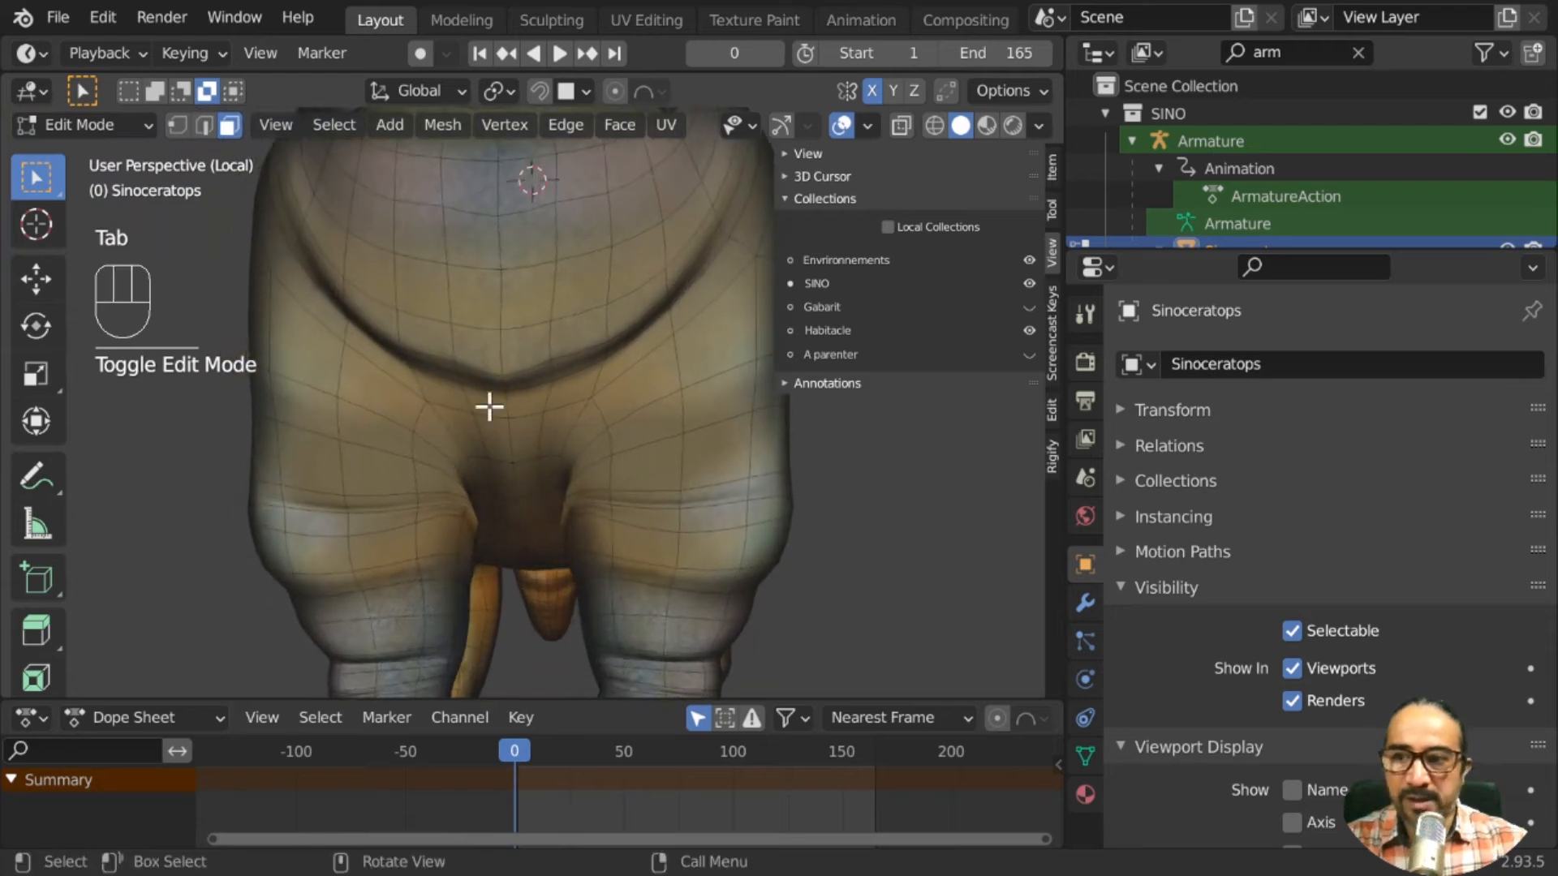
pyautogui.click(177, 125)
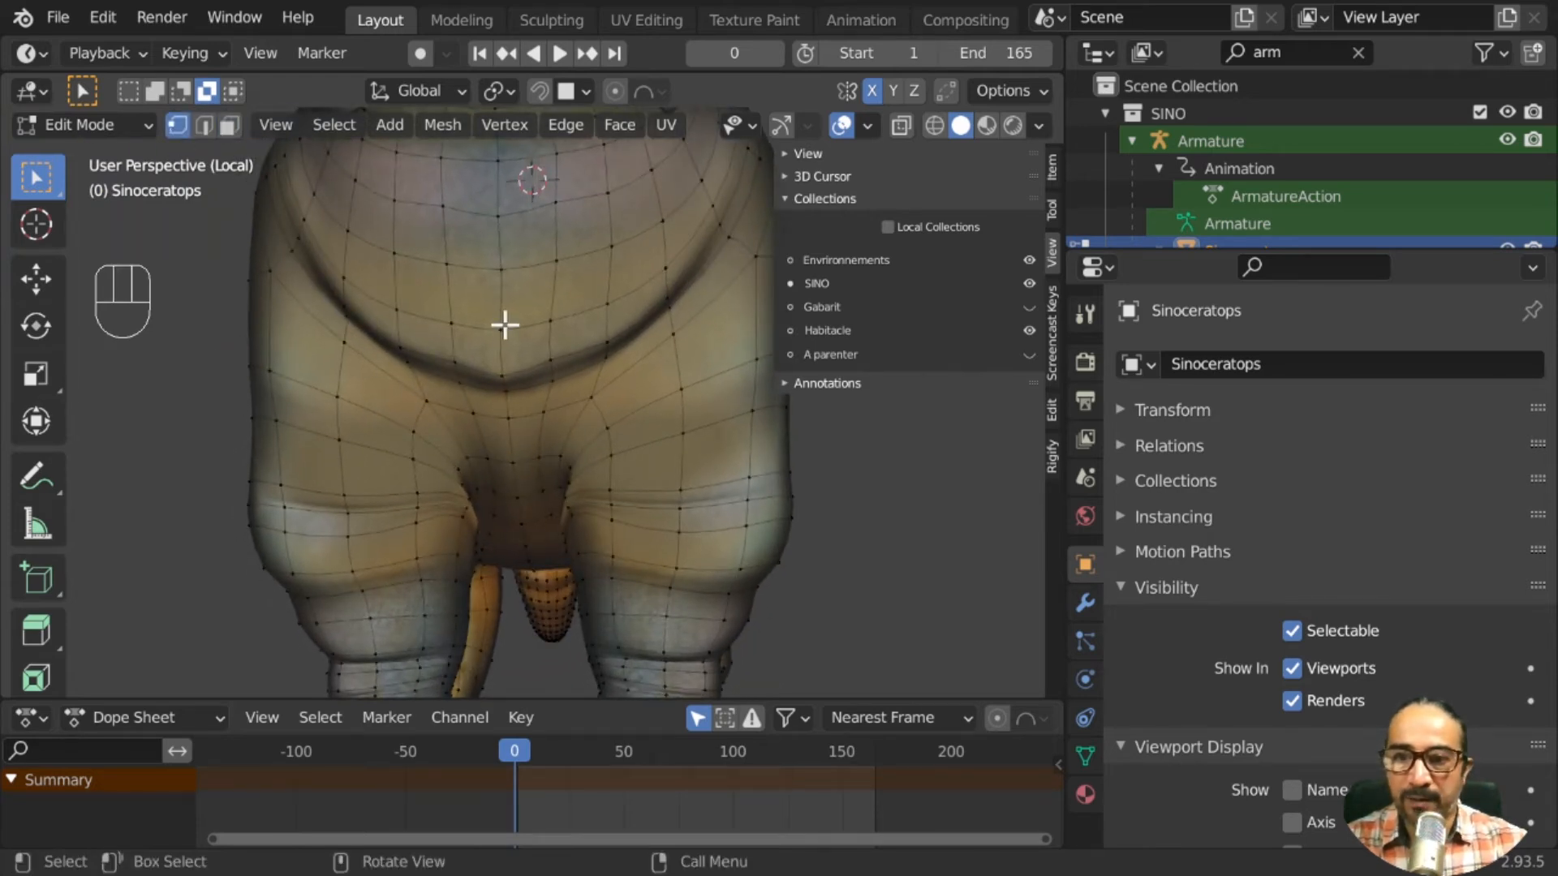
pyautogui.click(456, 327)
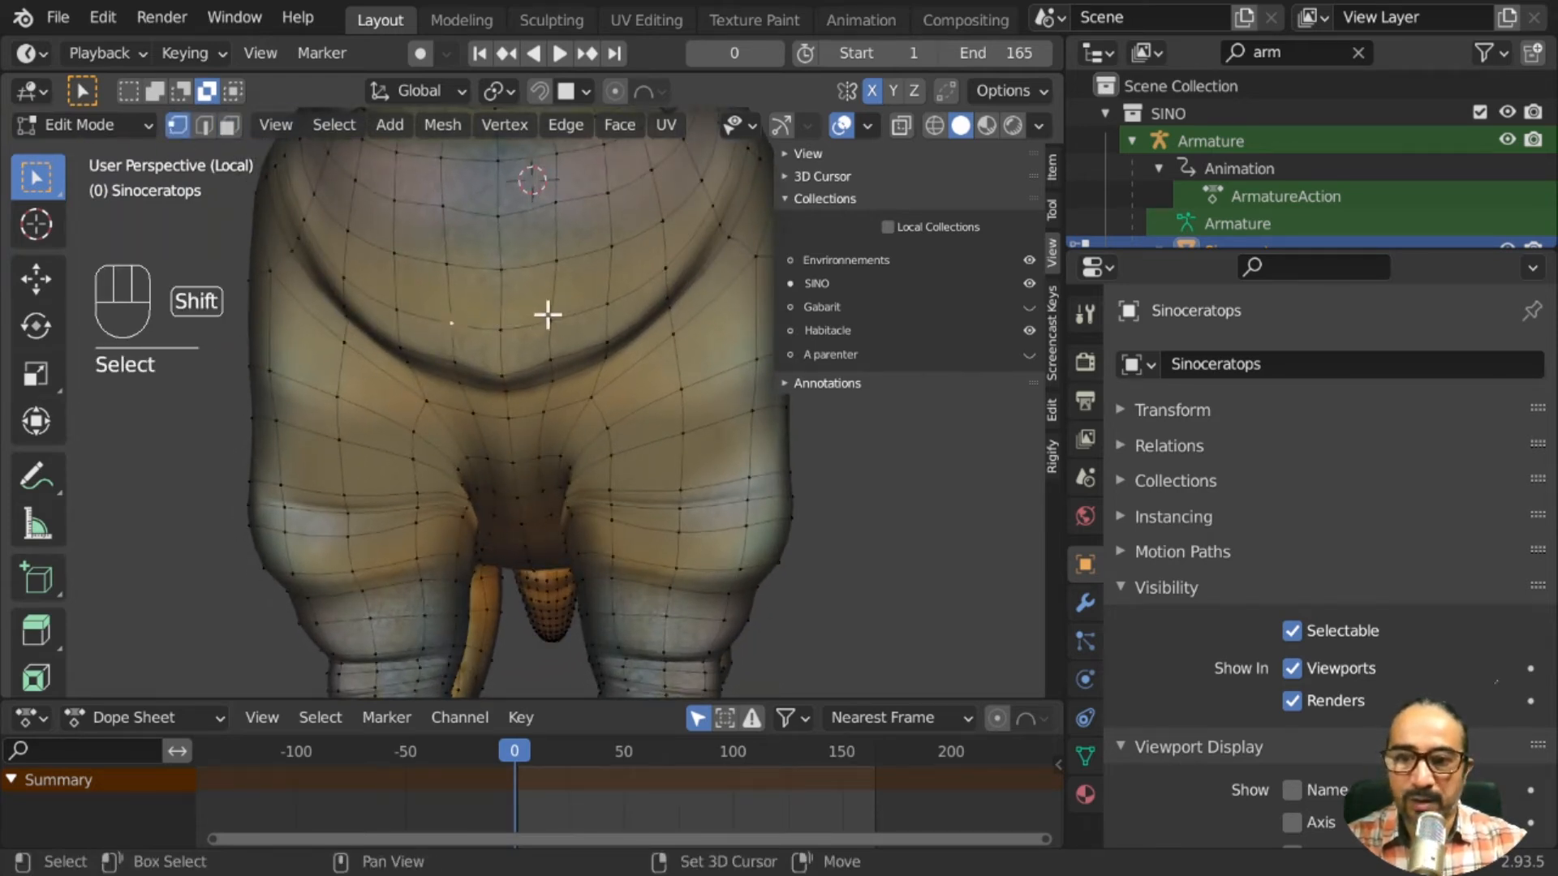
pyautogui.keyDown('shift'); pyautogui.click(500, 376); pyautogui.keyUp('shift')
pyautogui.moveTo(546, 490); pyautogui.dragTo(427, 571, button='middle')
pyautogui.press('KP_Decimal')
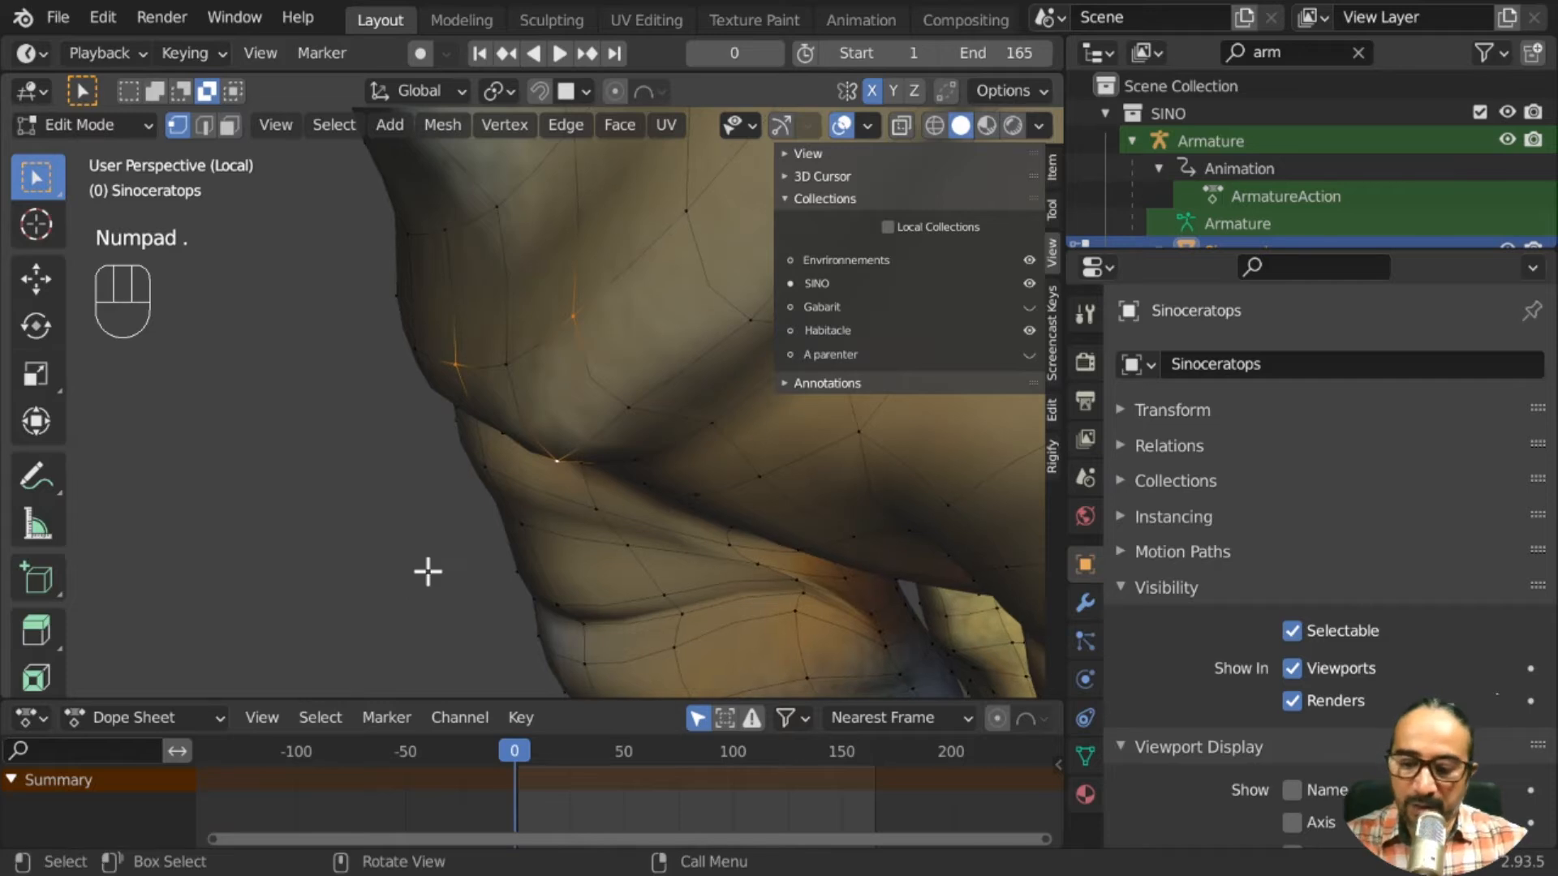
pyautogui.scroll(-2, 613, 572)
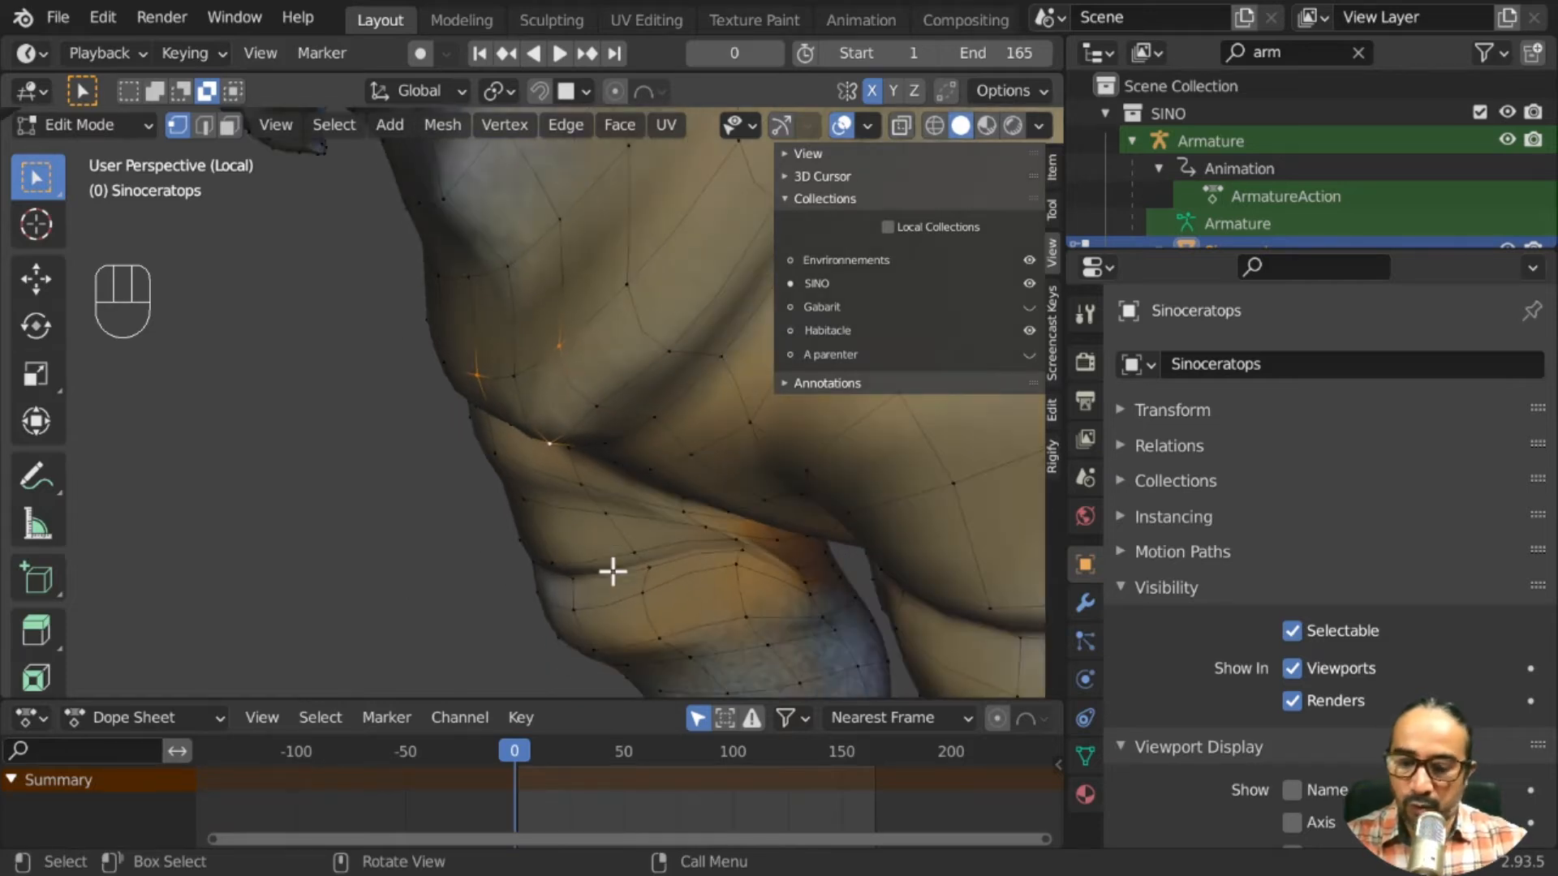
# Try Make Vertex Parent on the three chest vertices with only the Sinoceratops mesh selected
pyautogui.hotkey('ctrl', 'p')
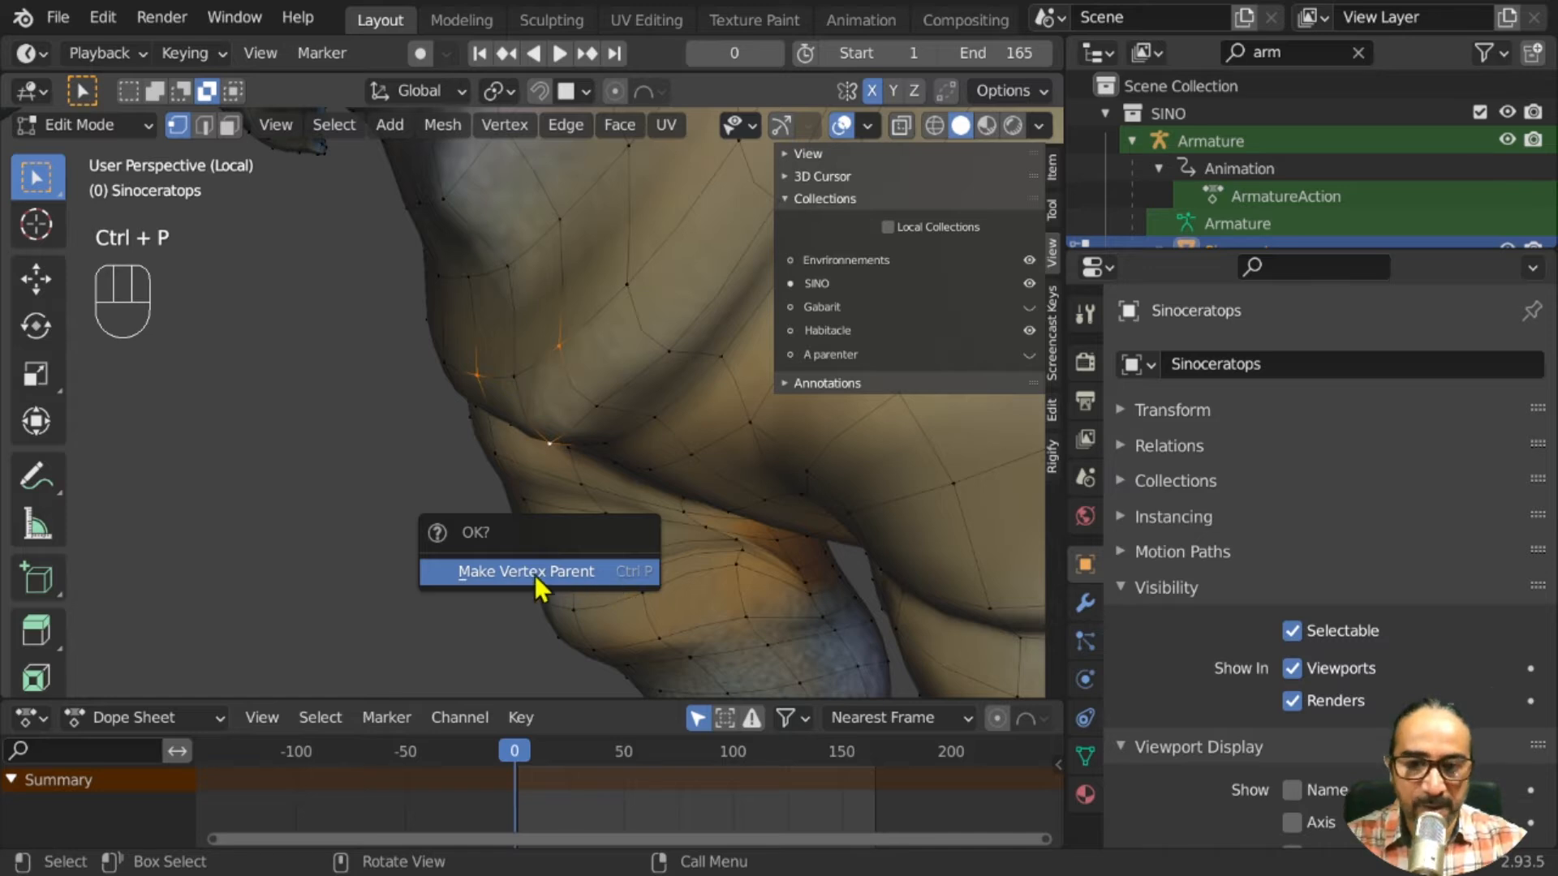
pyautogui.click(476, 571)
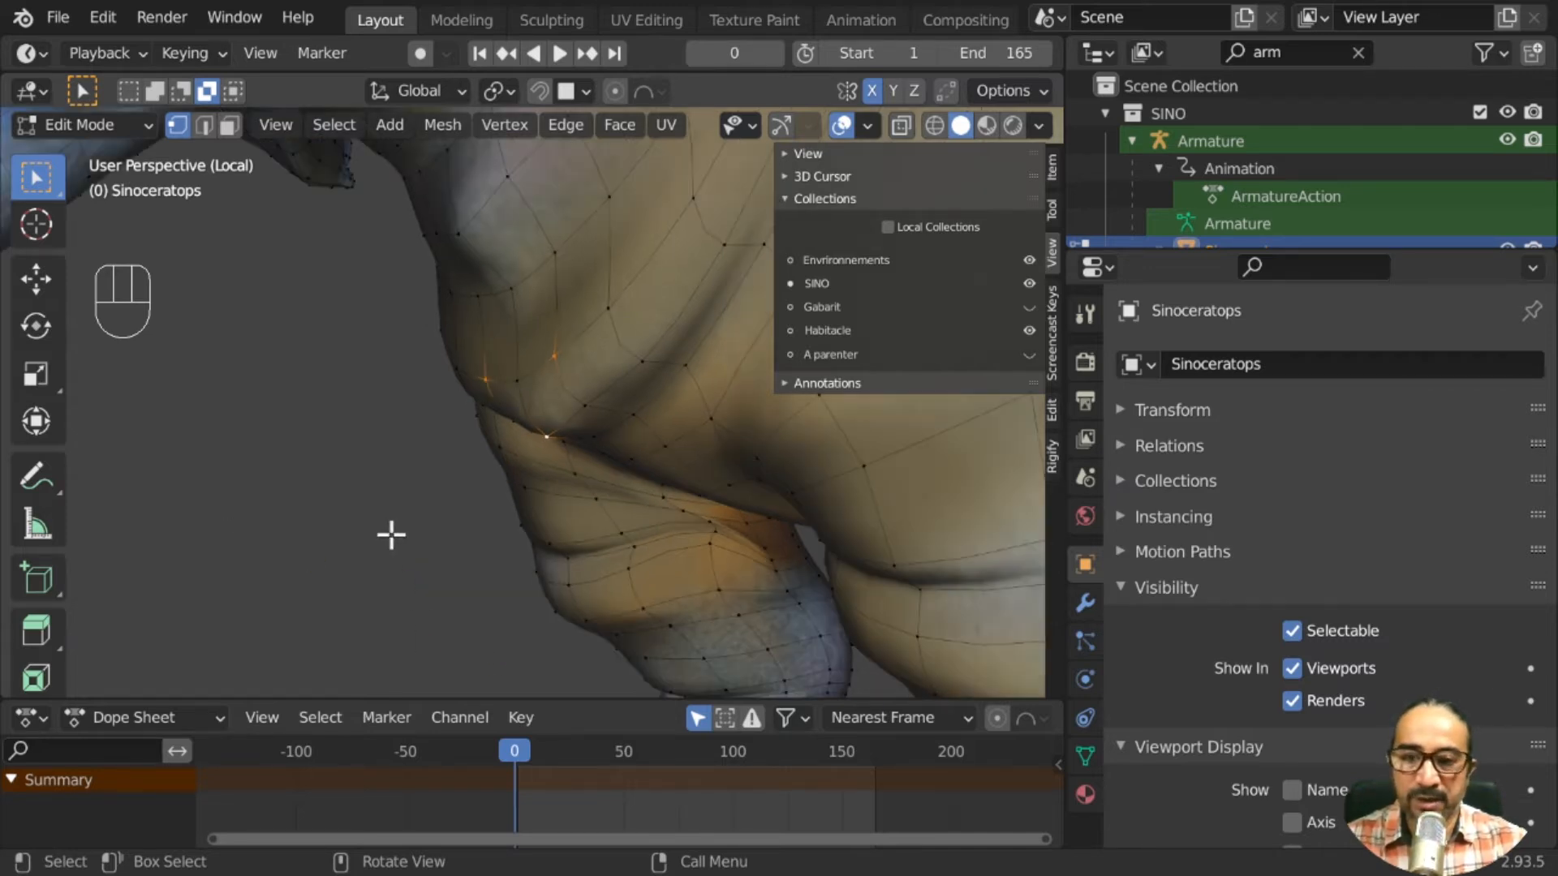
pyautogui.moveTo(391, 535); pyautogui.dragTo(445, 528, button='middle')
pyautogui.press('Tab')
pyautogui.press('Tab')
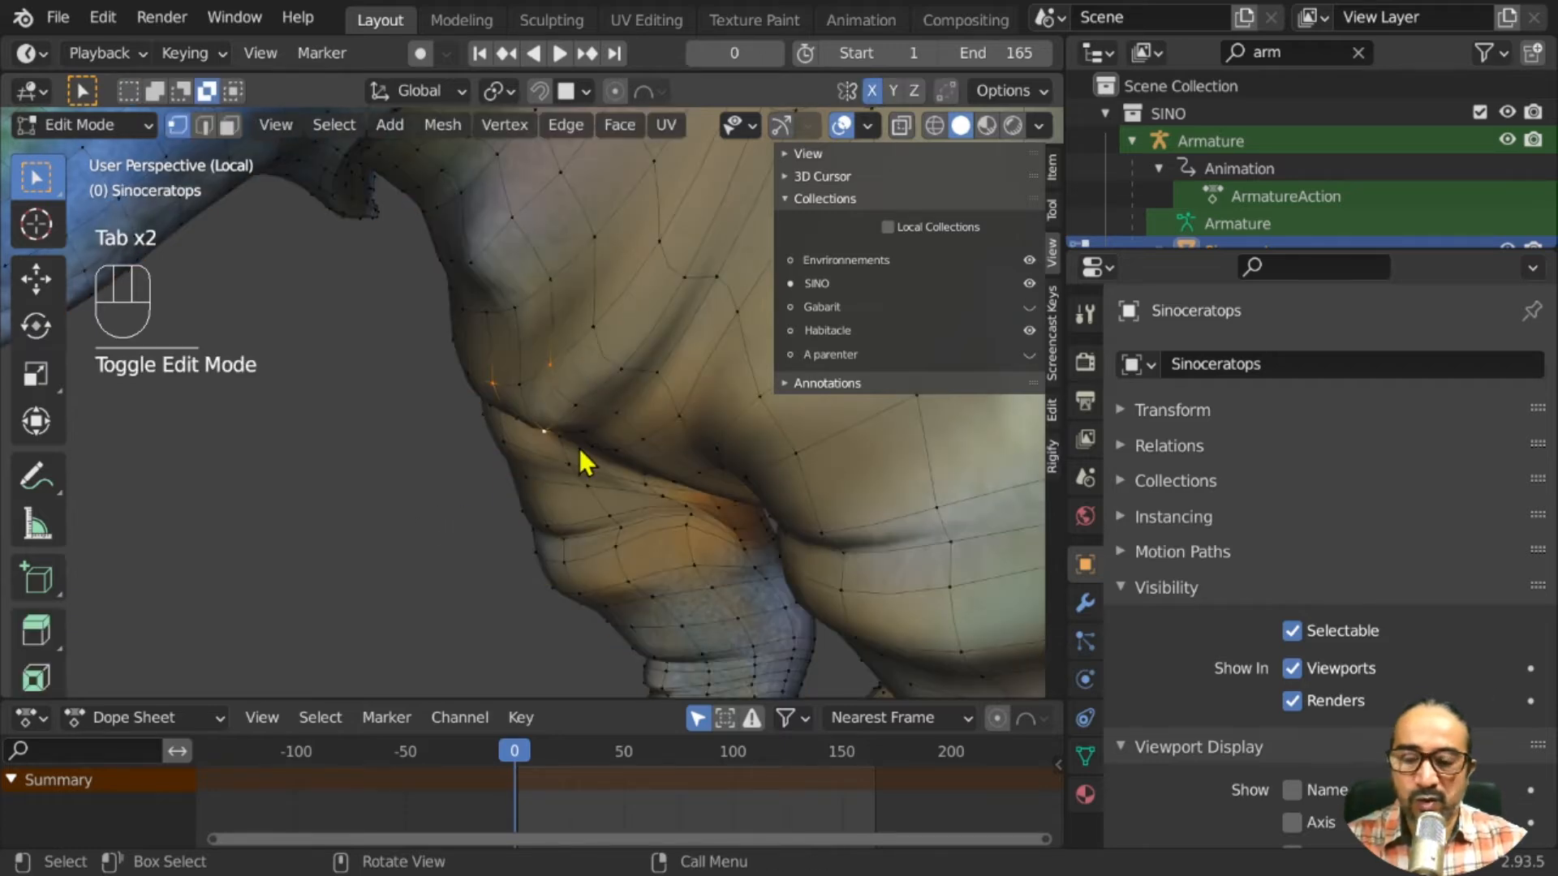
pyautogui.press('Tab')
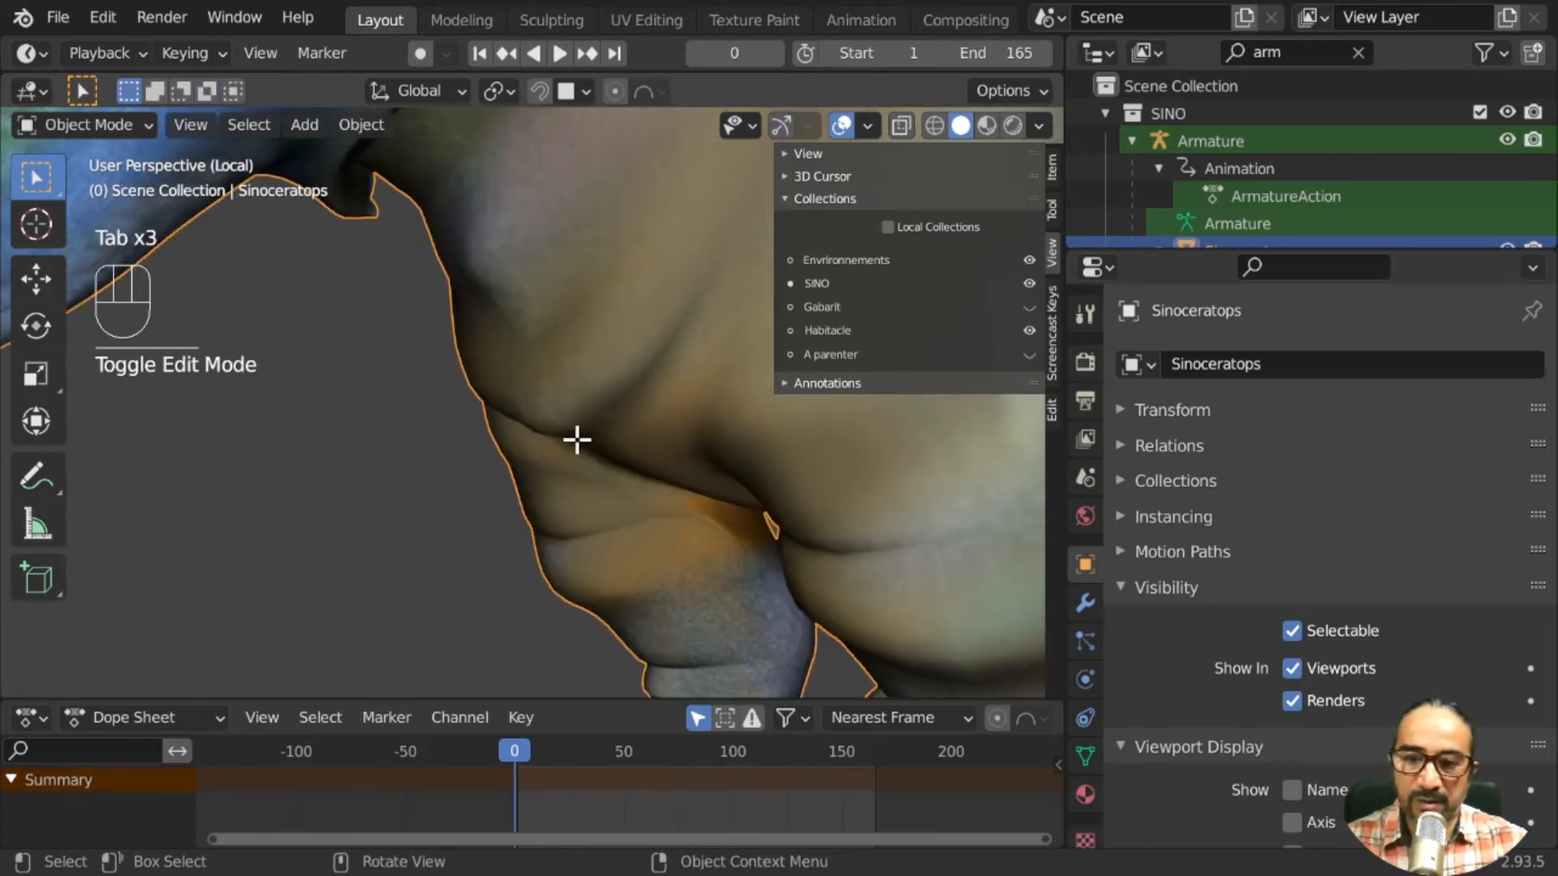
pyautogui.press('Tab')
# Snap the 3D cursor to the three selected chest vertices and return to Object Mode
pyautogui.press('shift')
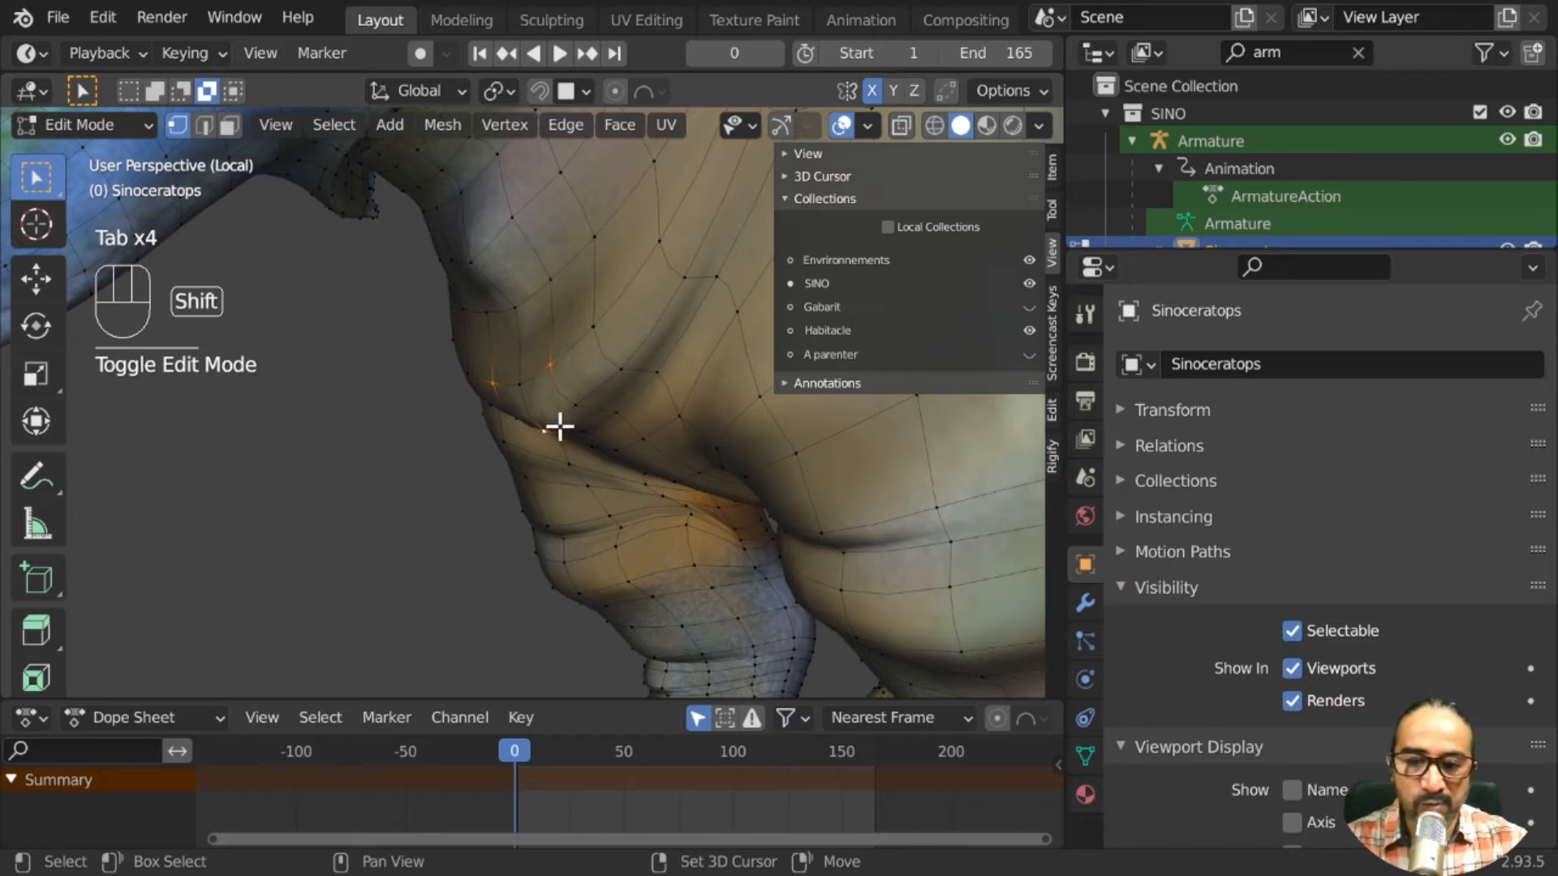
pyautogui.hotkey('shift', 's')
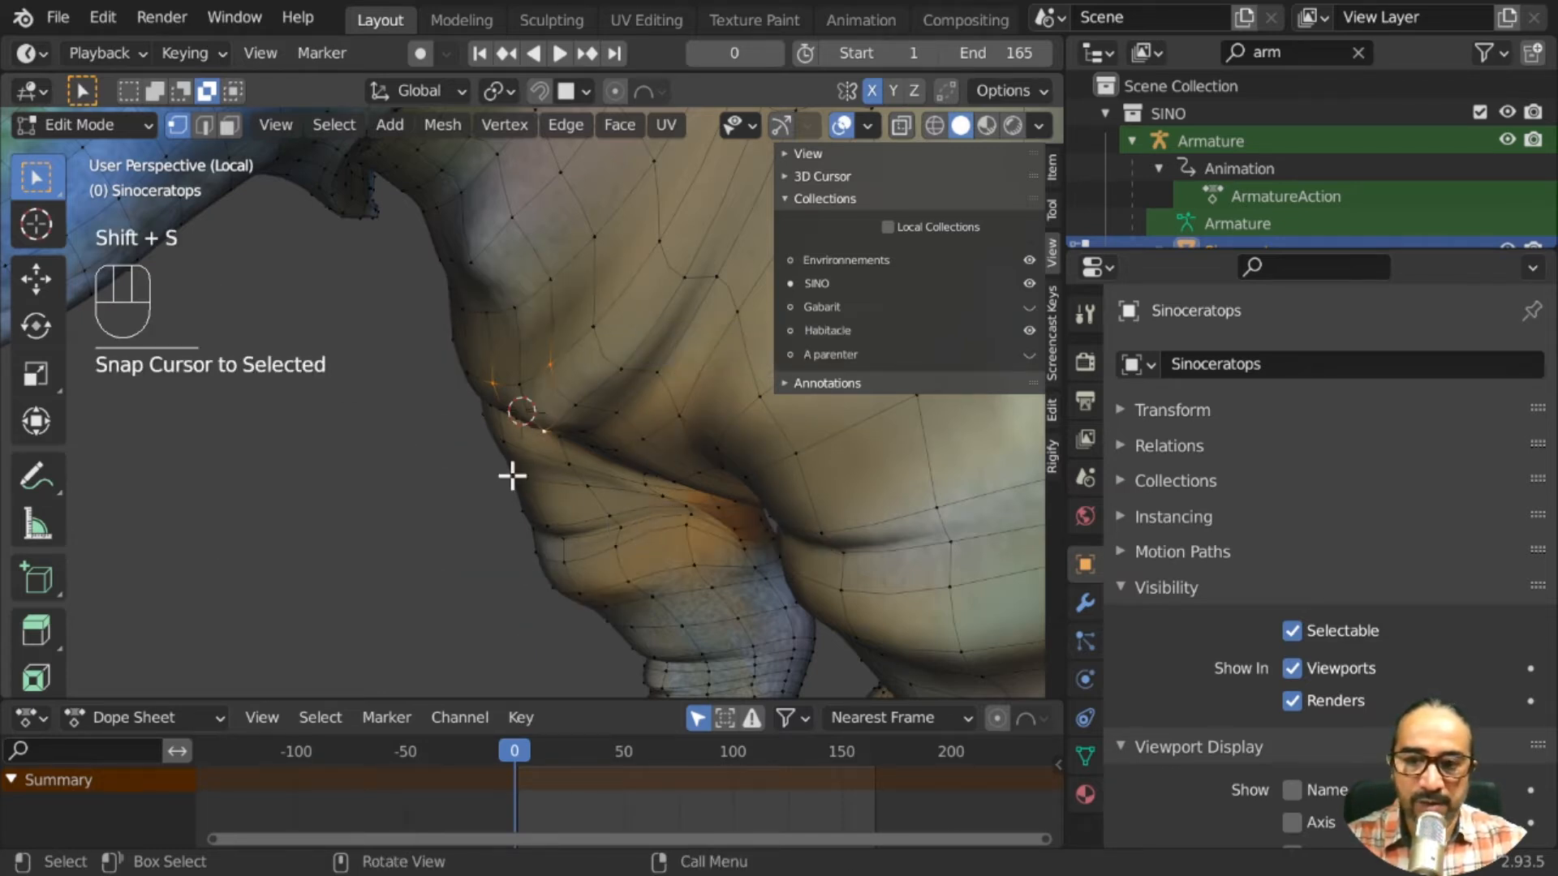
pyautogui.moveTo(512, 477); pyautogui.dragTo(557, 443, button='middle')
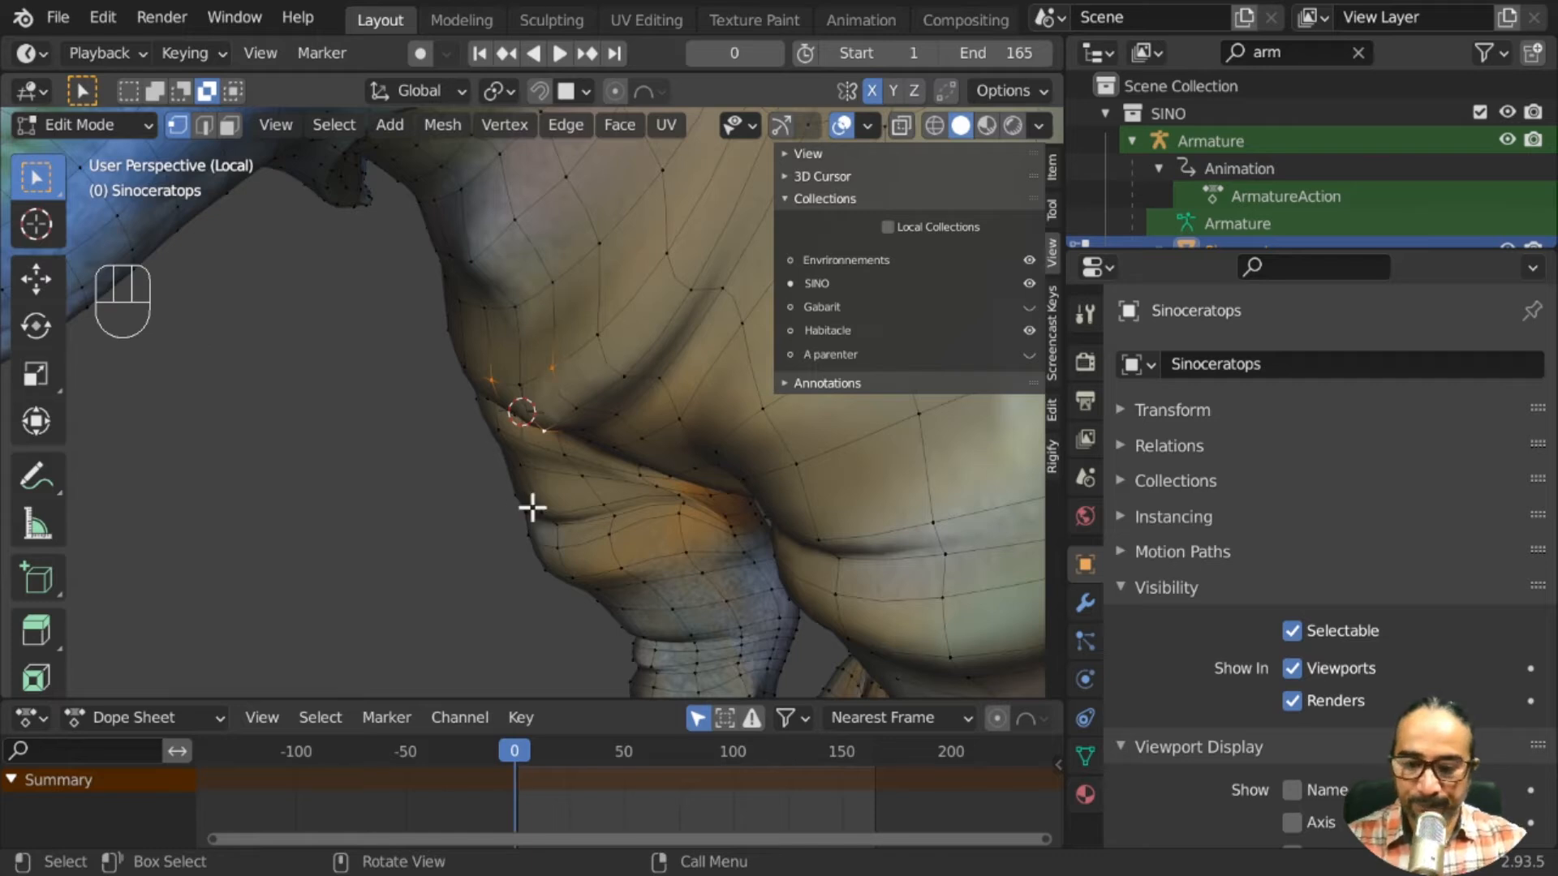
pyautogui.press('Tab')
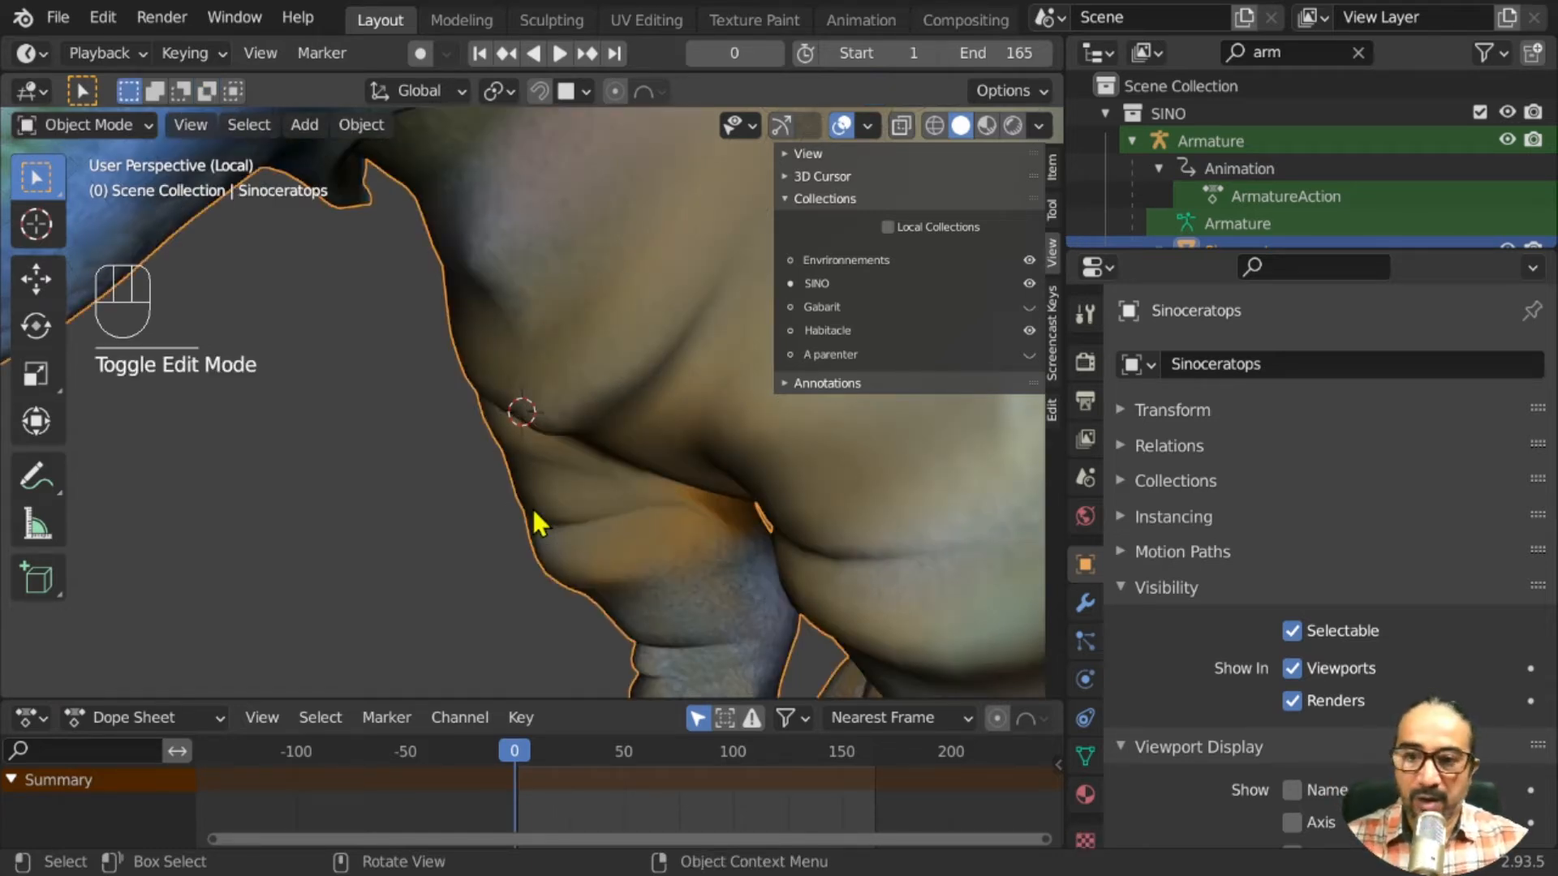
# Add a cube-shaped empty at the 3D cursor on the dinosaur's chest
pyautogui.hotkey('shift', 'a')
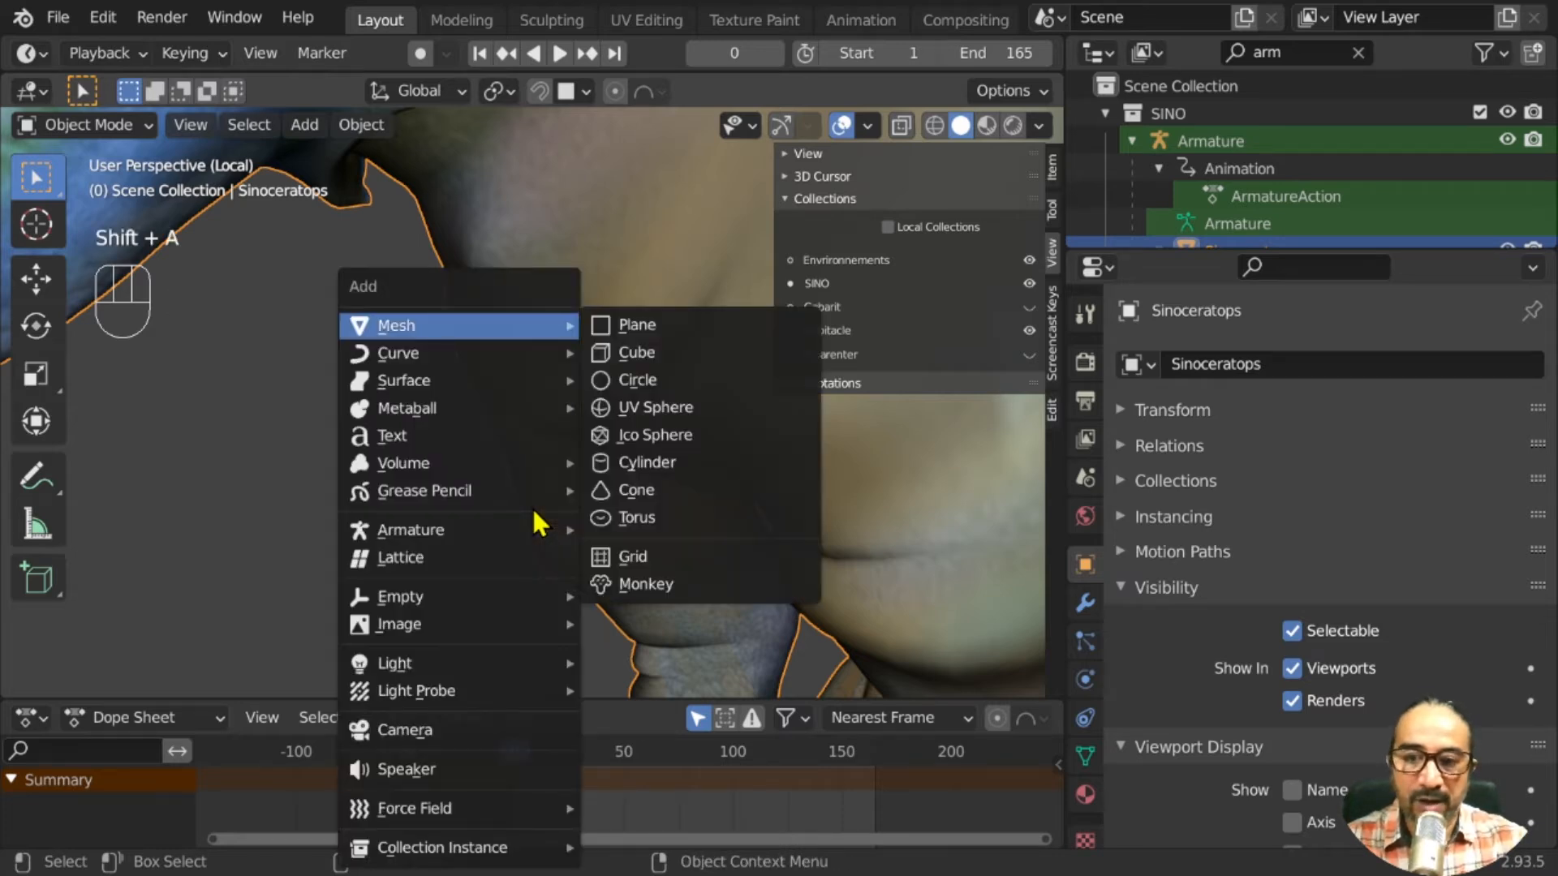
pyautogui.moveTo(425, 596)
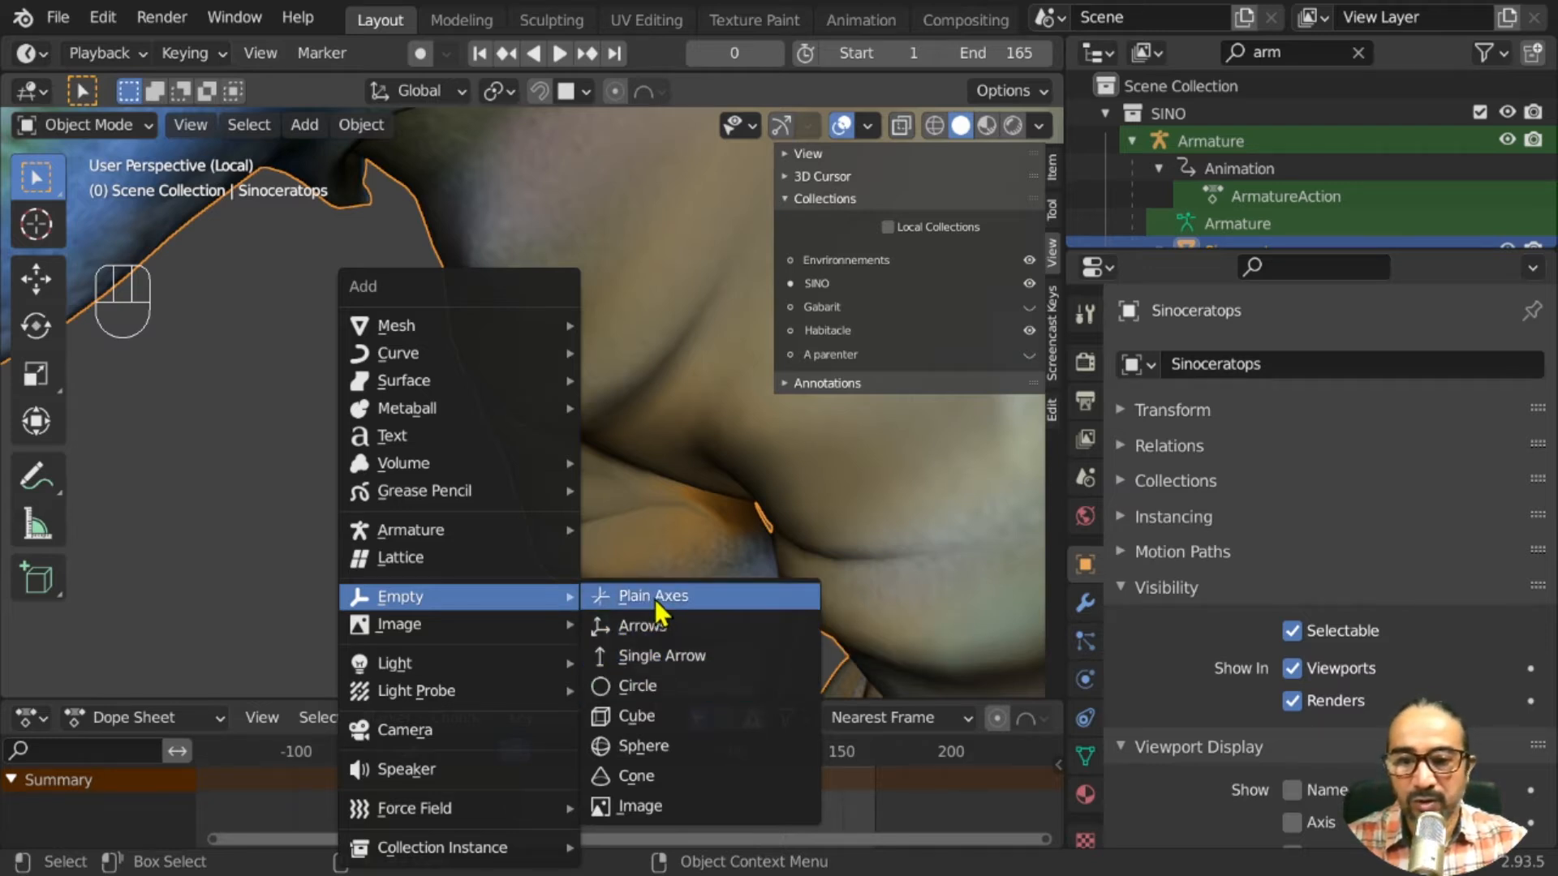
pyautogui.click(641, 717)
pyautogui.scroll(-5, 498, 449)
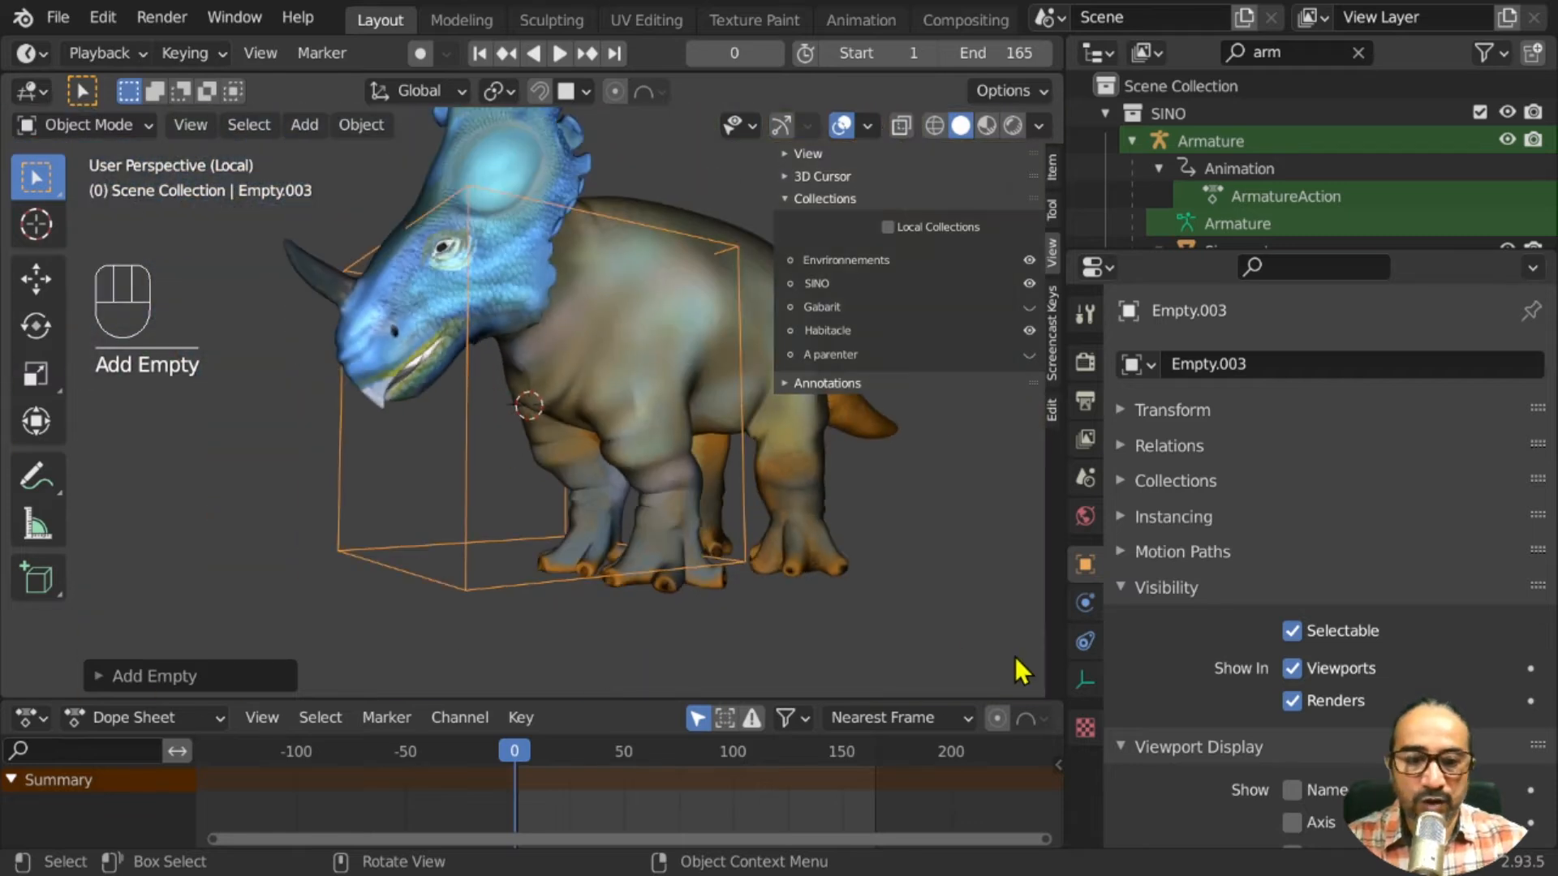
# Set the cube empty's display size to 0.064 m
pyautogui.click(1084, 683)
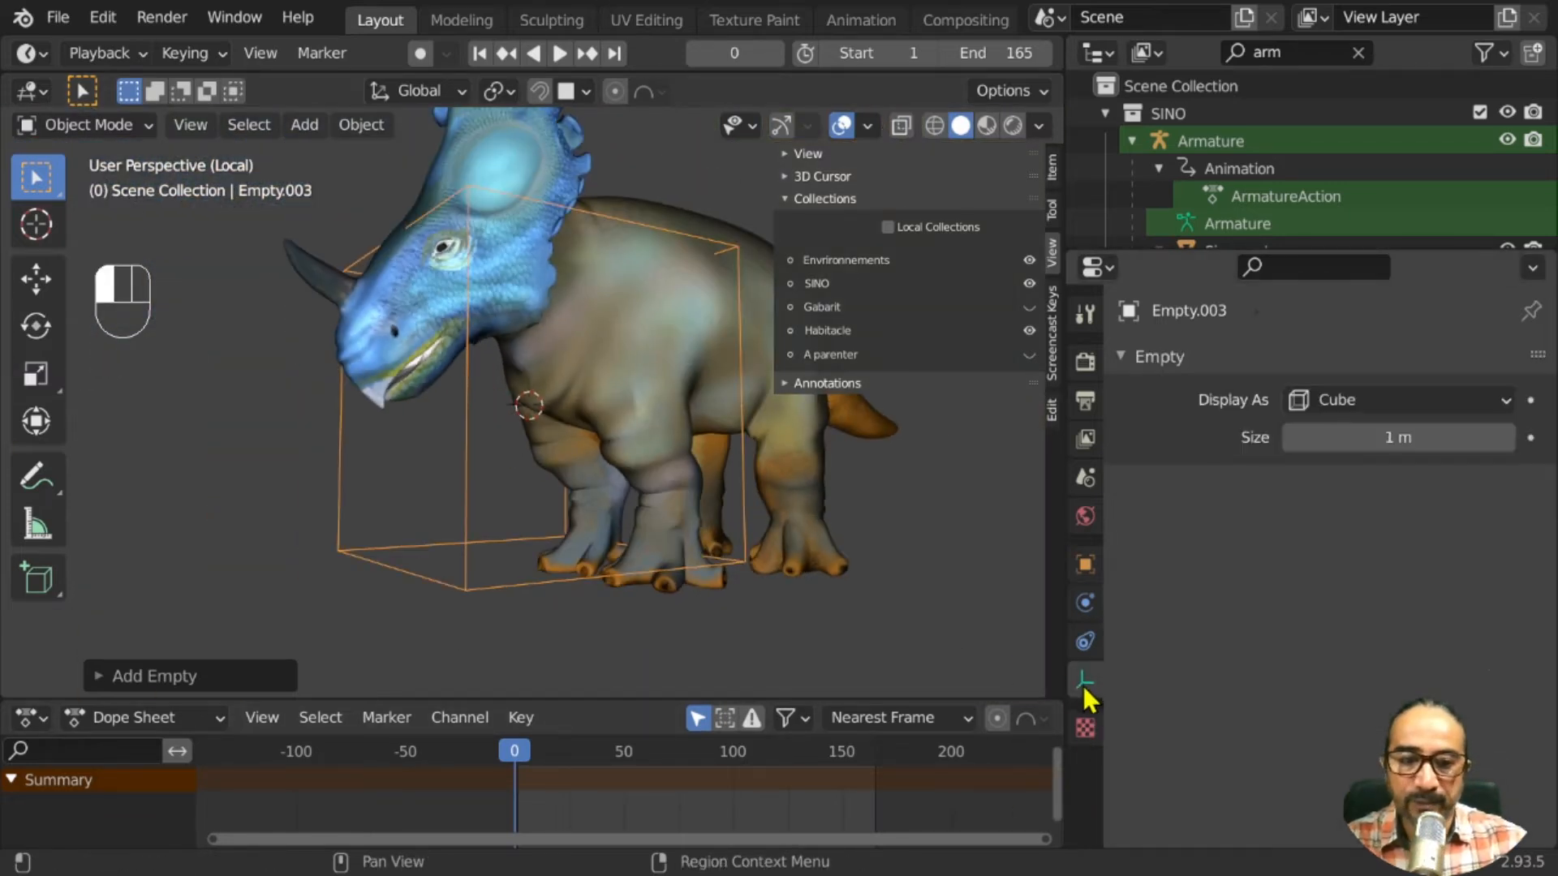
pyautogui.keyDown('shift'); pyautogui.moveTo(1379, 437); pyautogui.dragTo(1298, 437); pyautogui.keyUp('shift')
pyautogui.scroll(6, 594, 470)
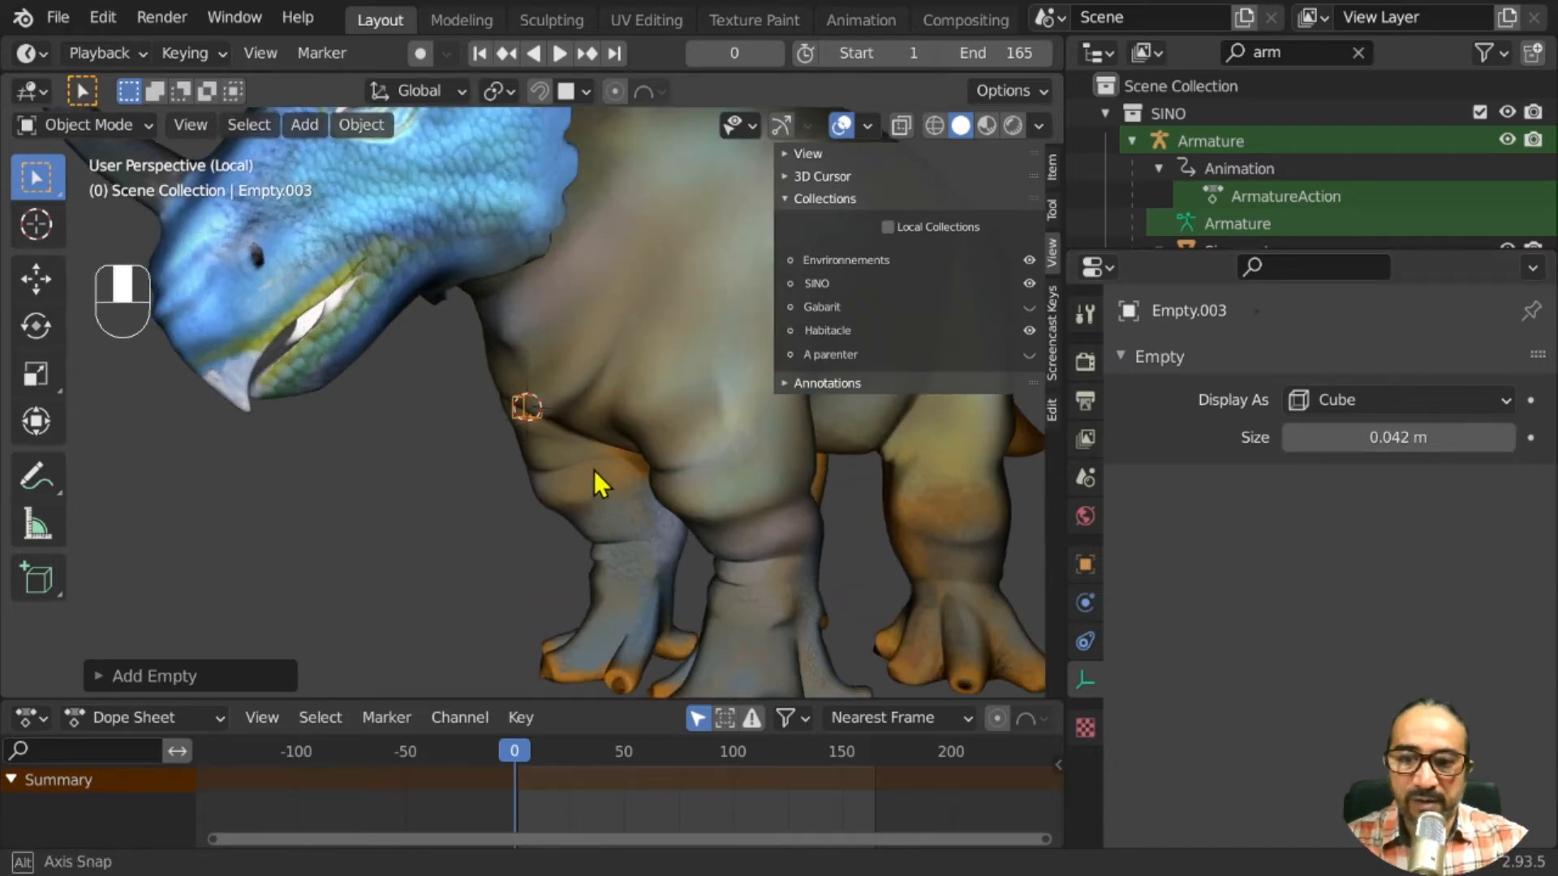
pyautogui.moveTo(490, 464); pyautogui.dragTo(641, 466, button='middle')
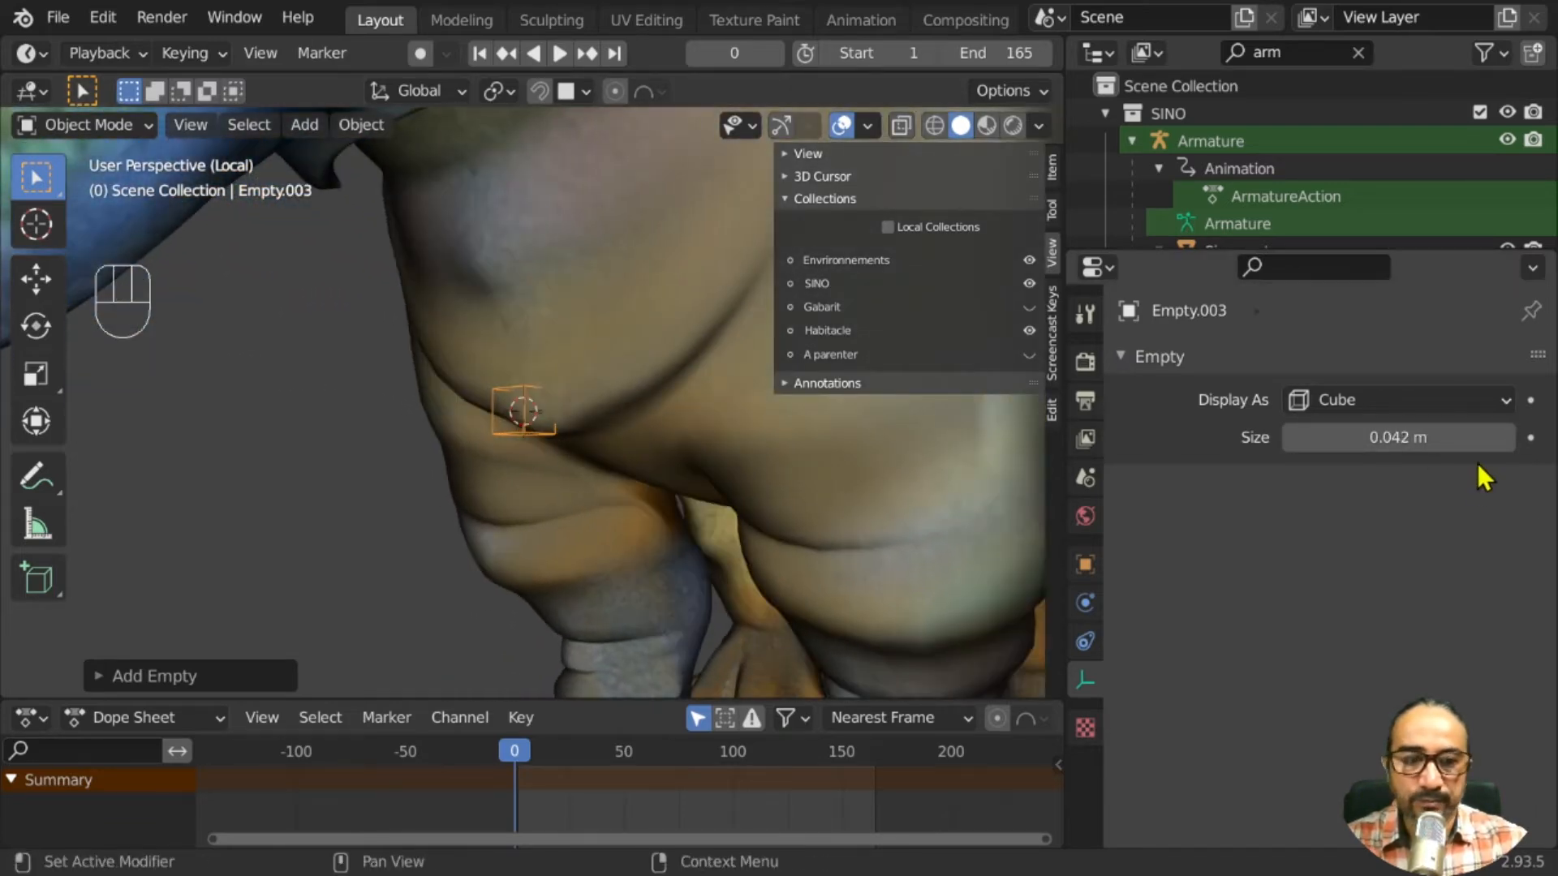
pyautogui.keyDown('shift'); pyautogui.moveTo(1397, 437); pyautogui.dragTo(1420, 437); pyautogui.keyUp('shift')
pyautogui.scroll(-4, 569, 464)
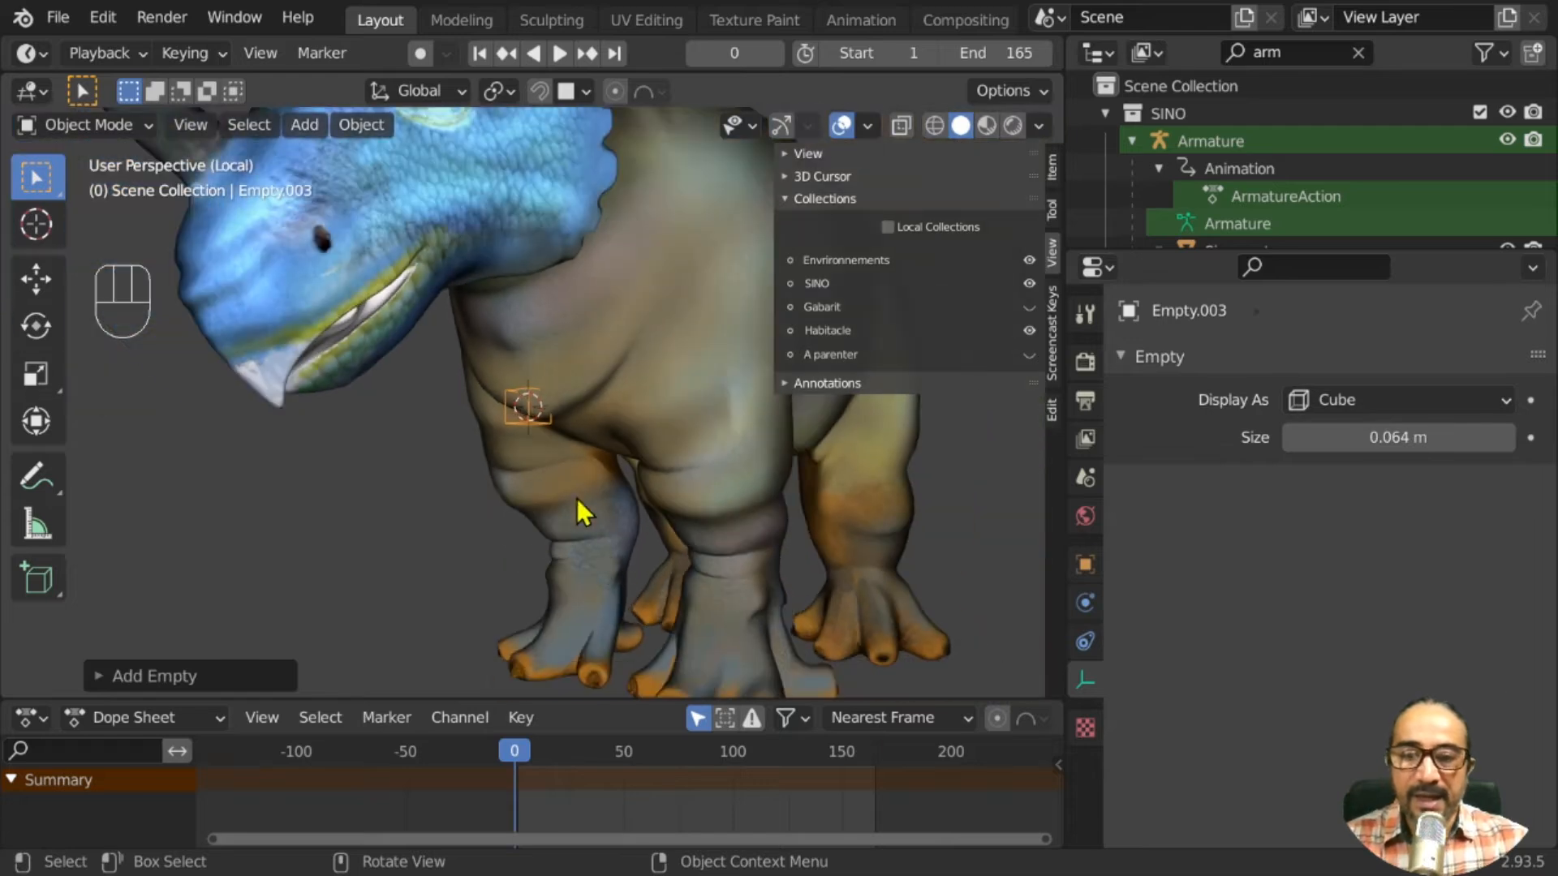
pyautogui.scroll(3, 582, 467)
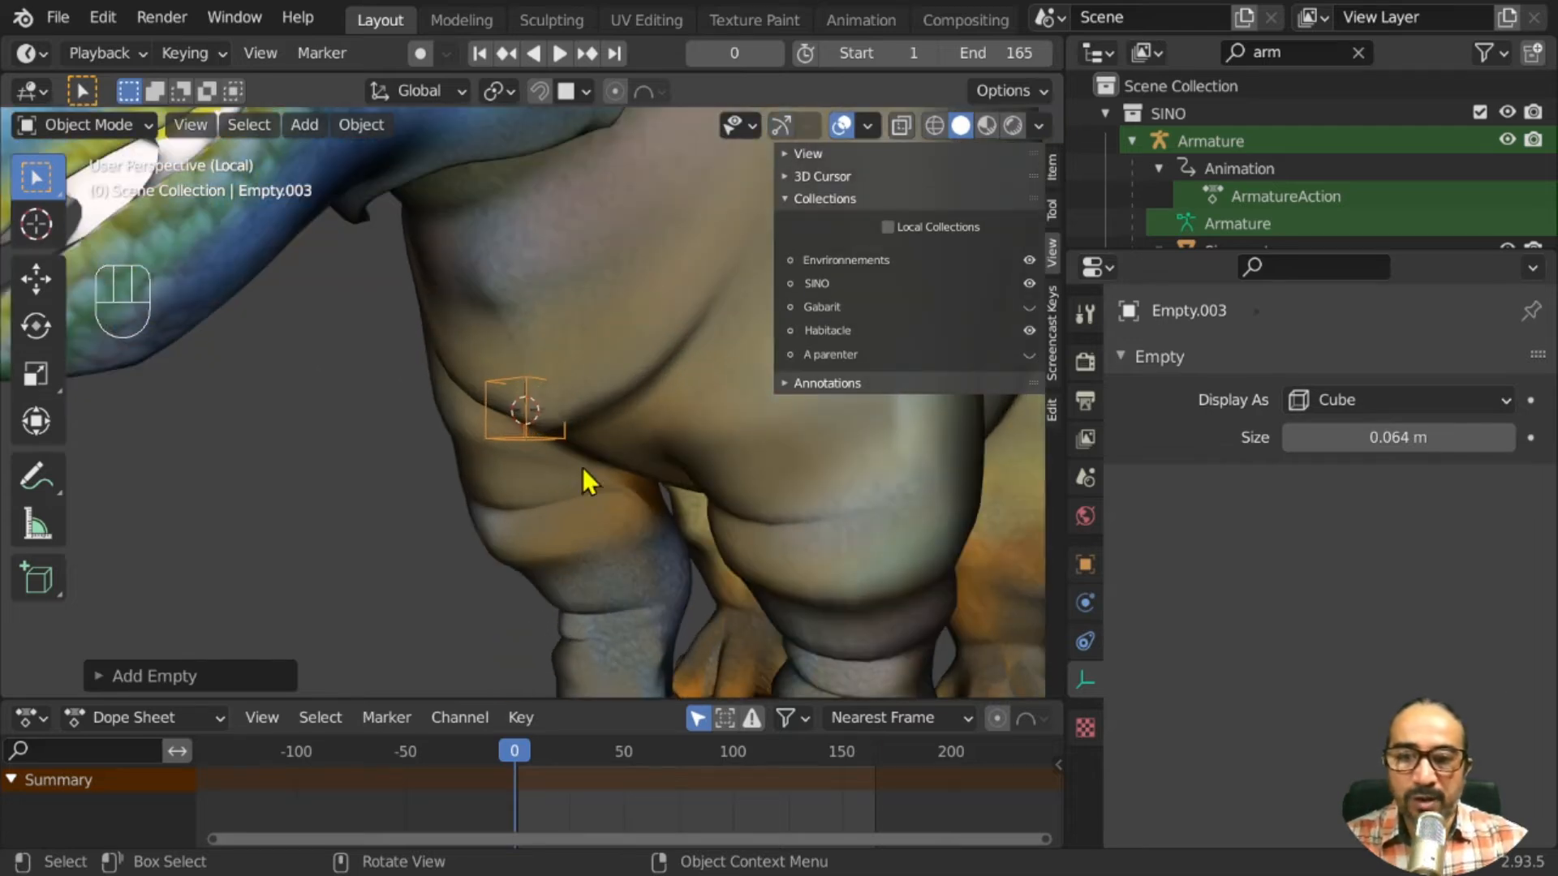
# Vertex-parent the cube empty to the three selected chest vertices of the Sinoceratops mesh and return to Object Mode
pyautogui.click(501, 440)
pyautogui.click(523, 436)
pyautogui.moveTo(523, 438); pyautogui.dragTo(378, 628, button='middle')
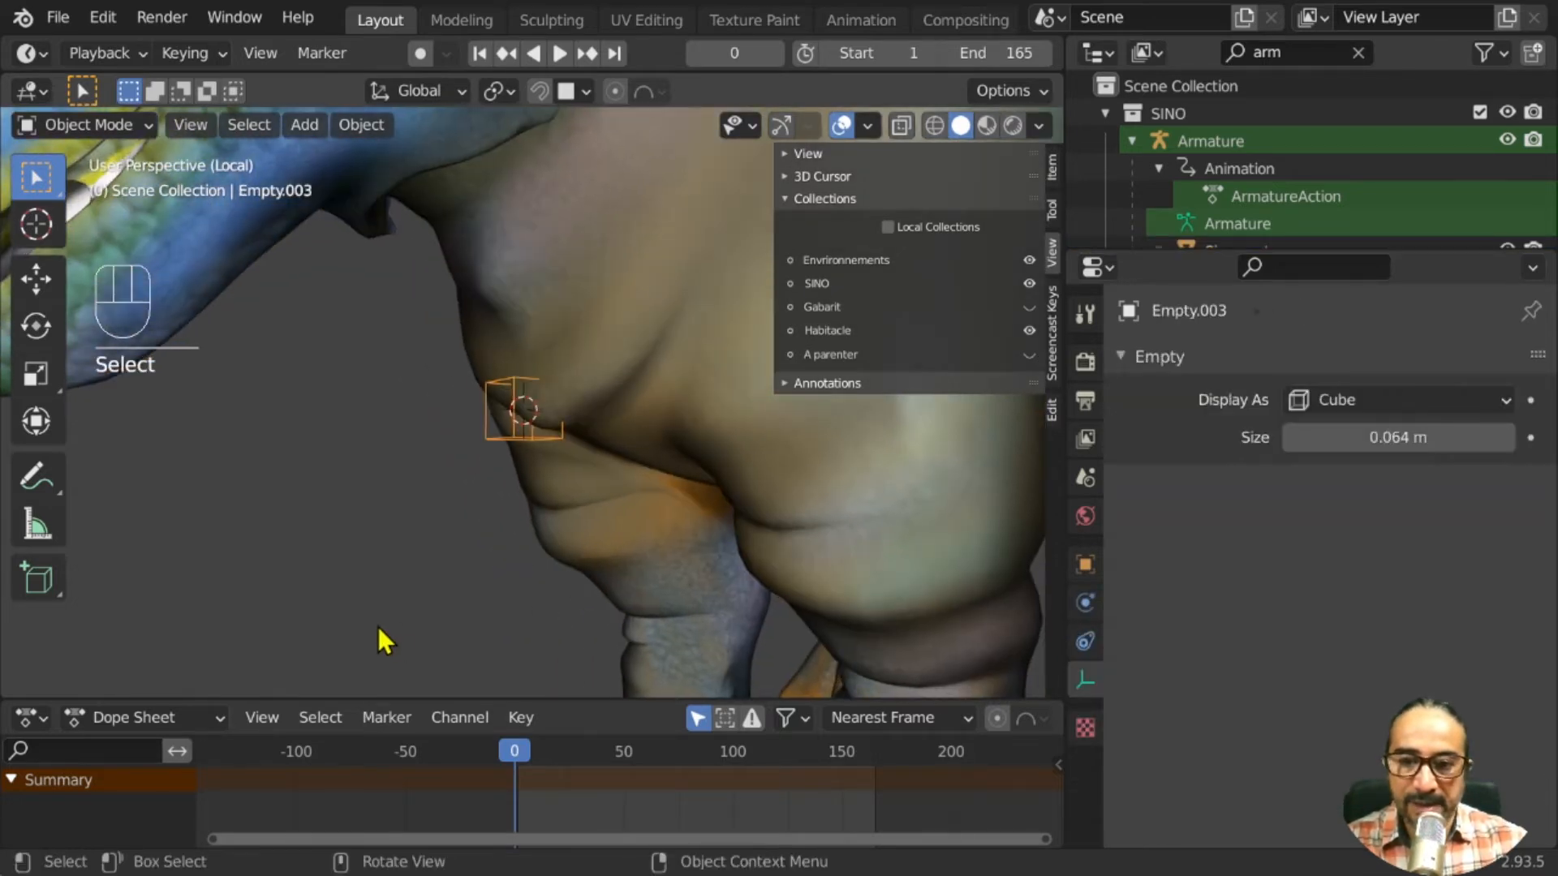
pyautogui.keyDown('shift'); pyautogui.click(554, 538); pyautogui.keyUp('shift')
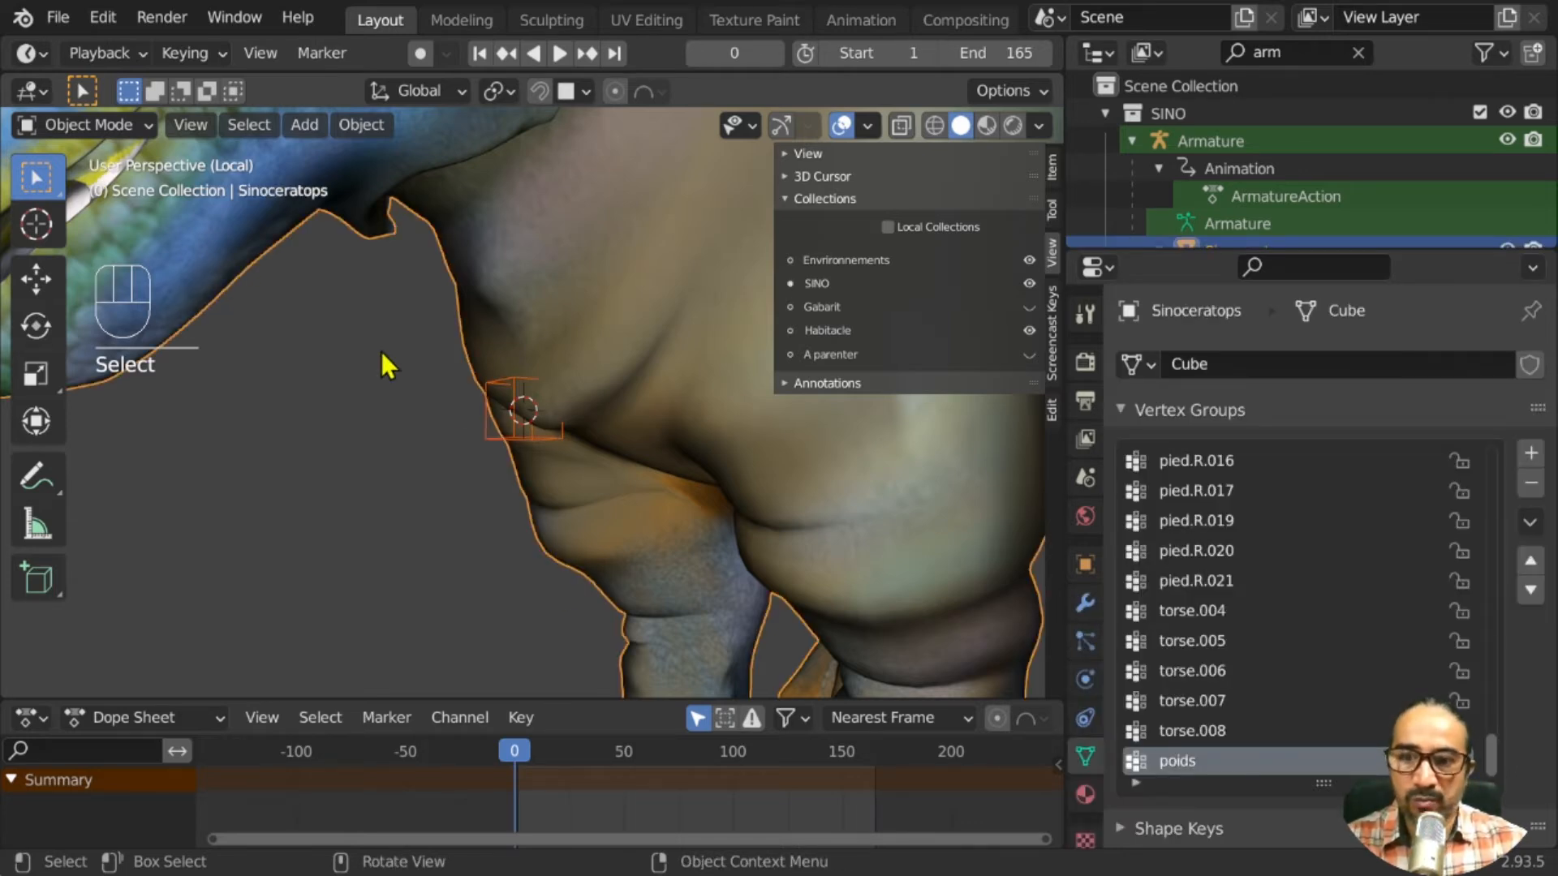
pyautogui.click(56, 123)
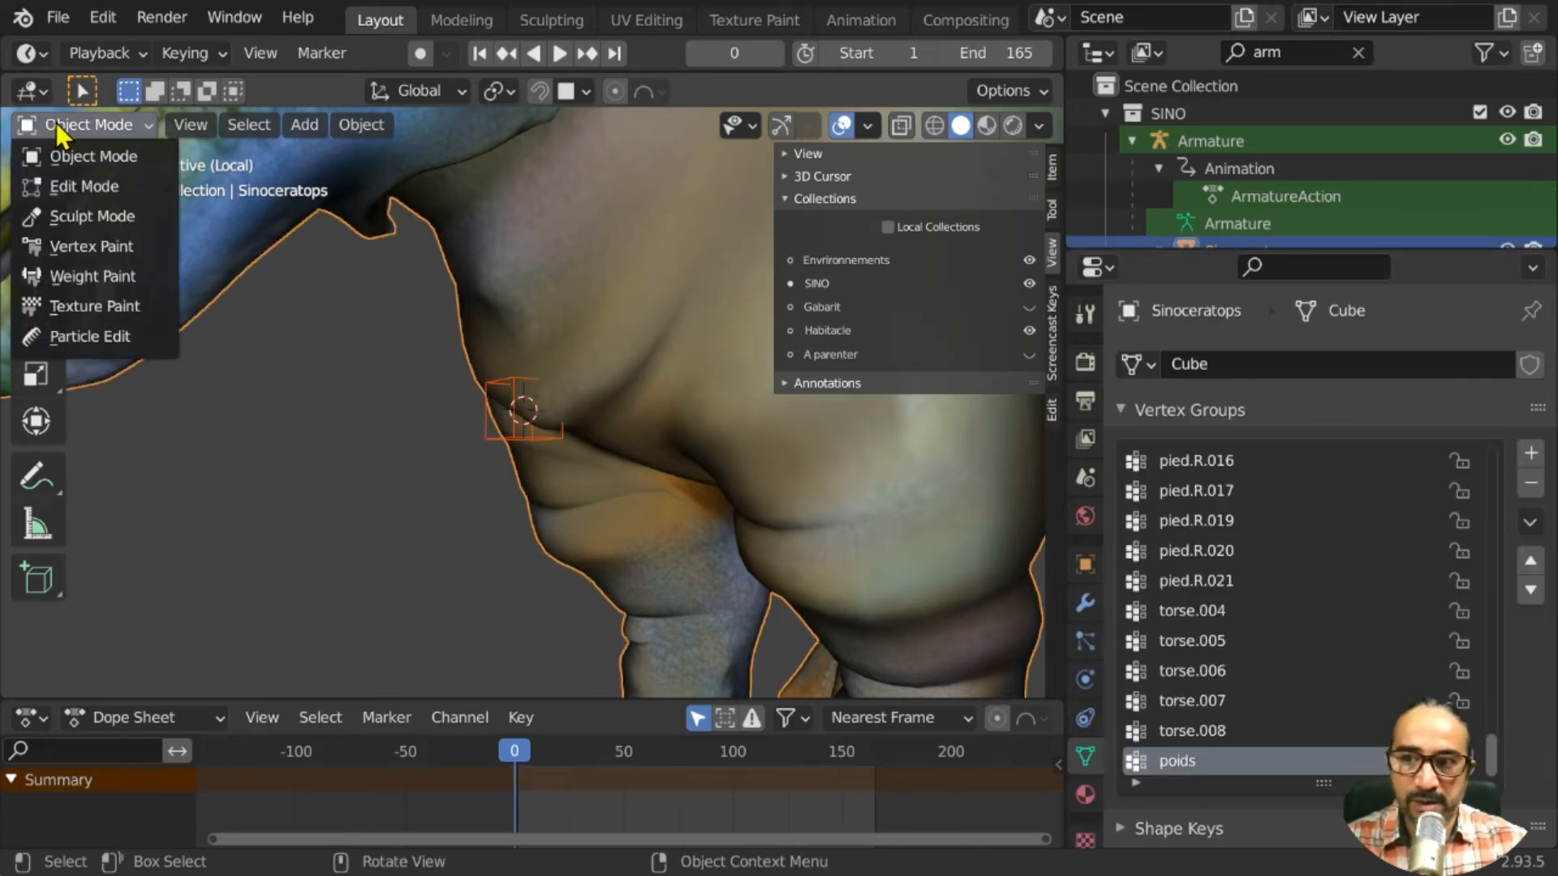
pyautogui.click(94, 185)
pyautogui.scroll(3, 348, 425)
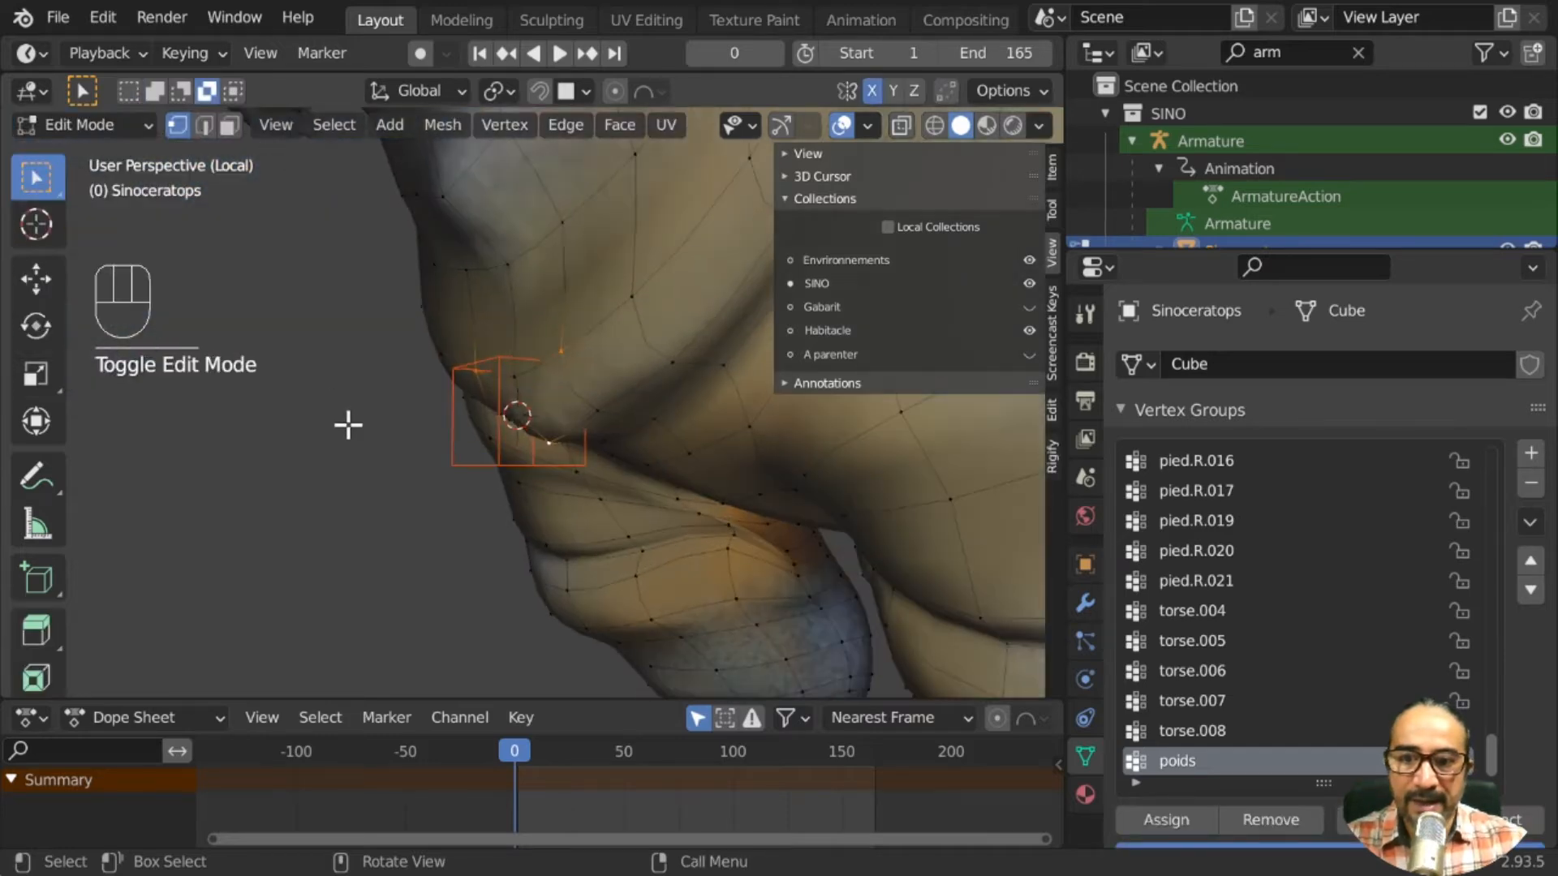
pyautogui.moveTo(348, 424); pyautogui.dragTo(624, 355, button='middle')
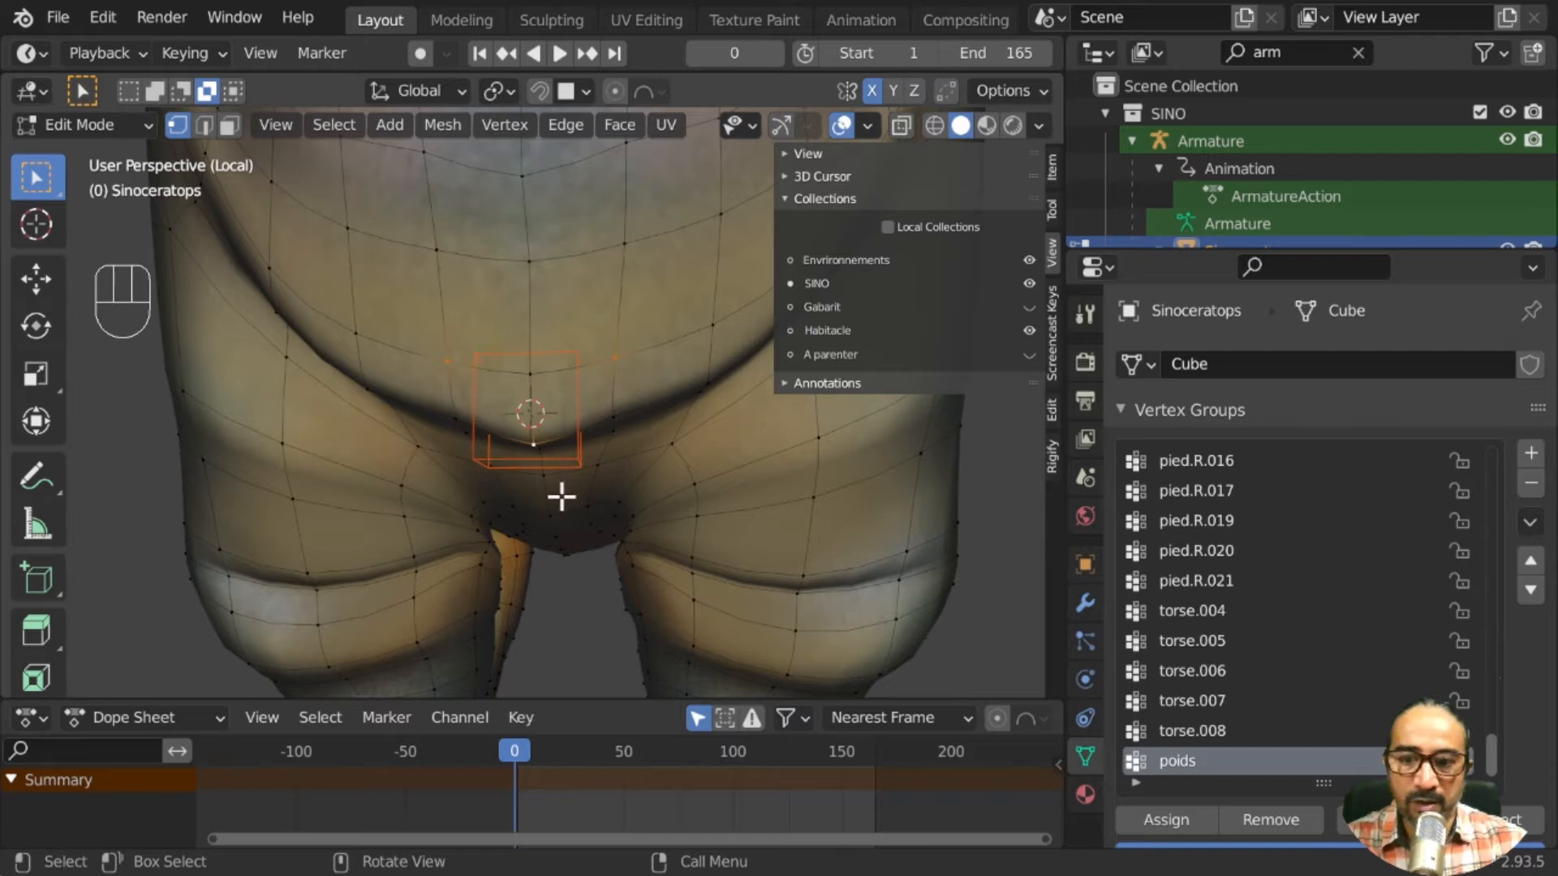
pyautogui.press('ctrl')
pyautogui.hotkey('ctrl', 'p')
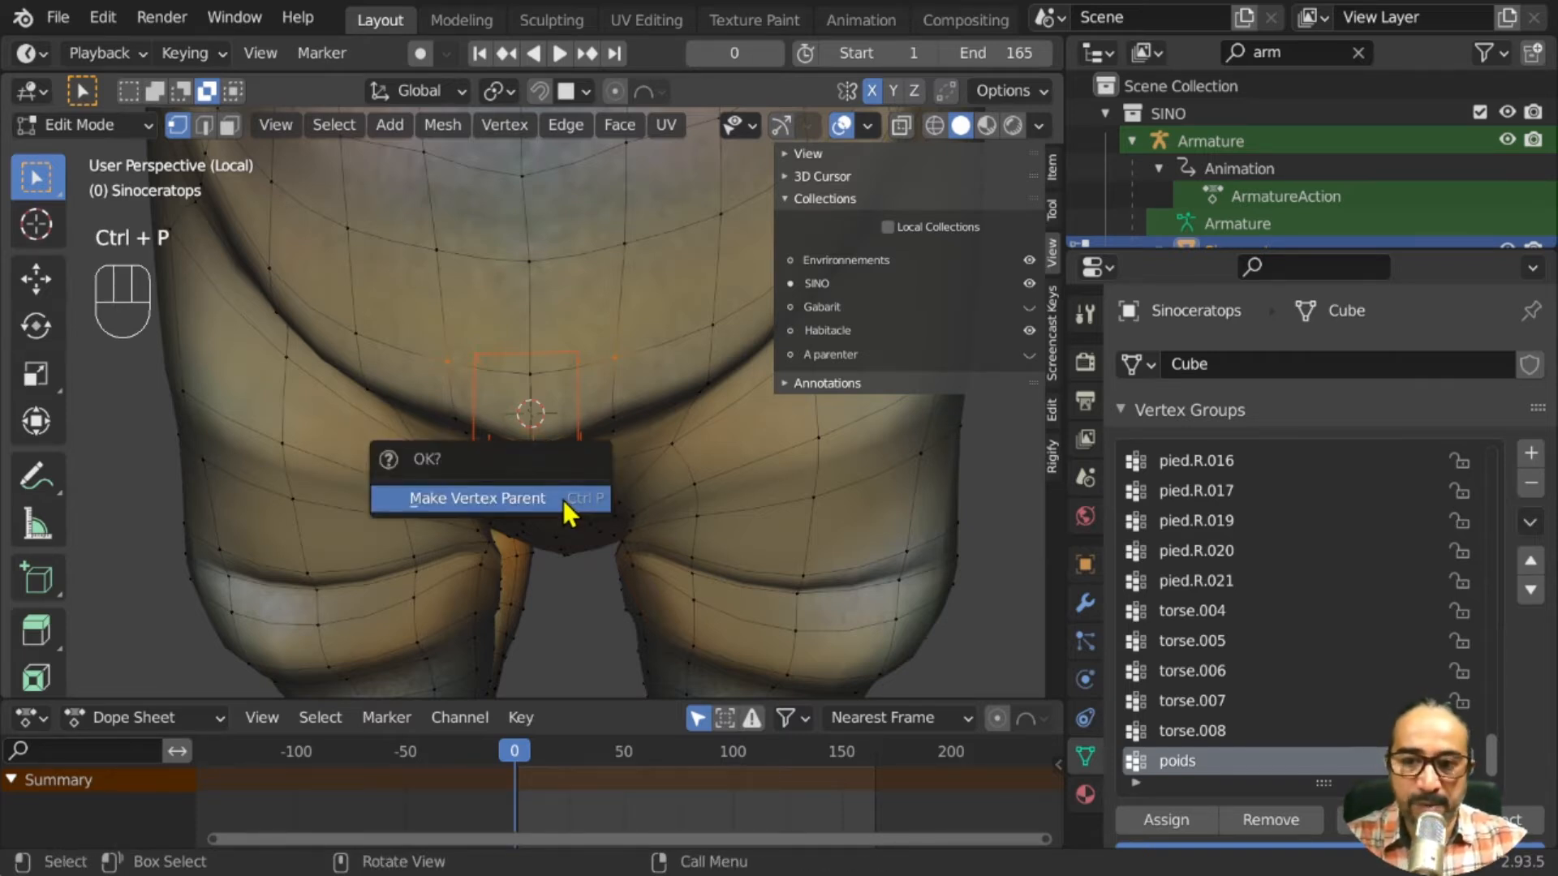
pyautogui.click(563, 500)
pyautogui.click(81, 126)
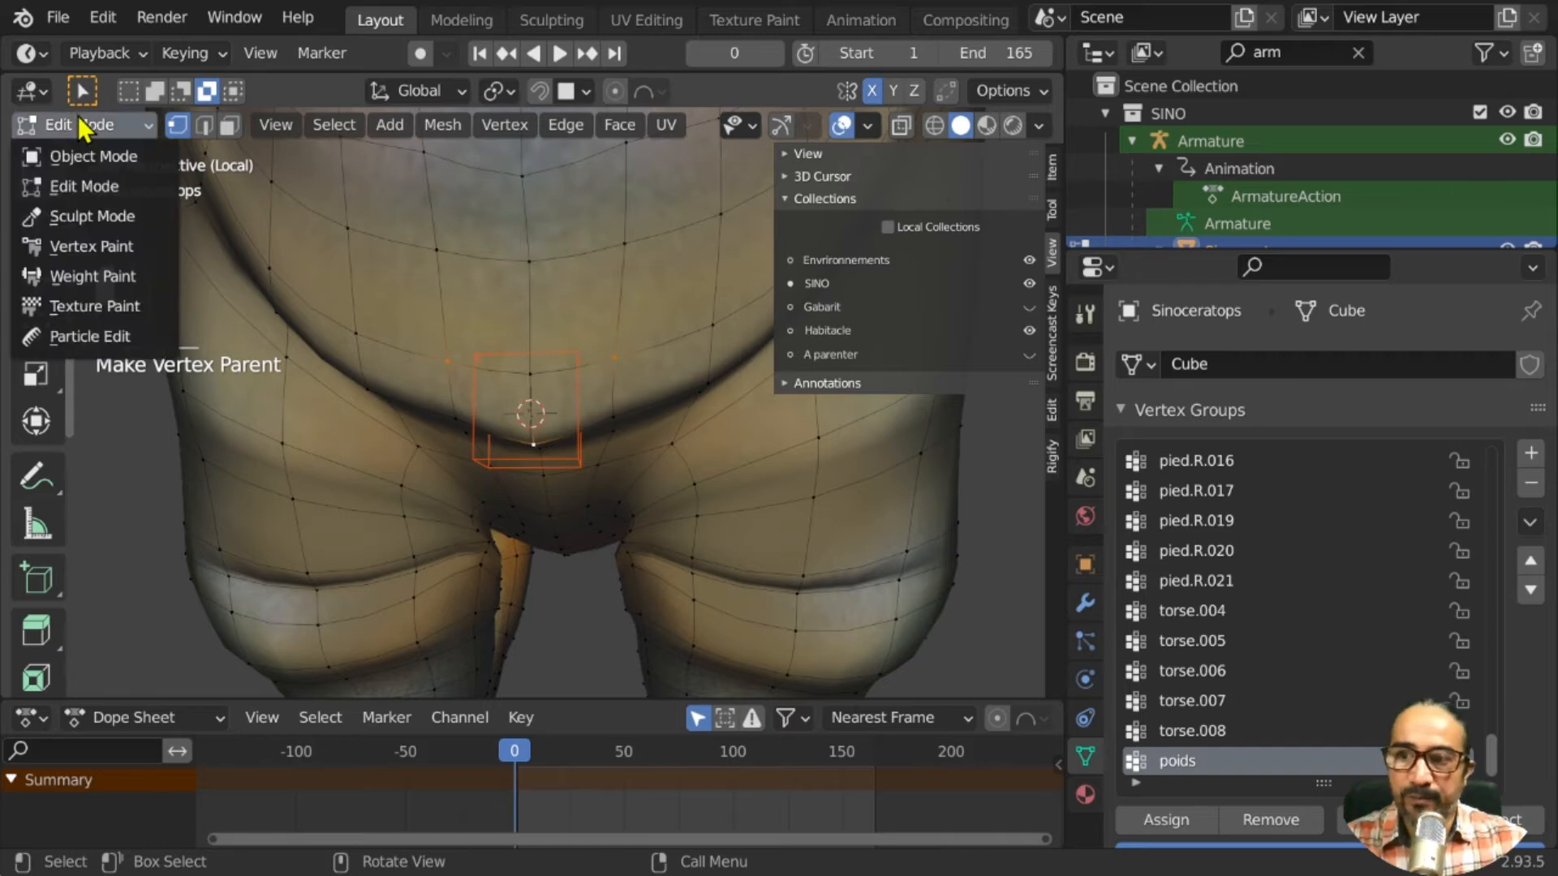
pyautogui.click(88, 158)
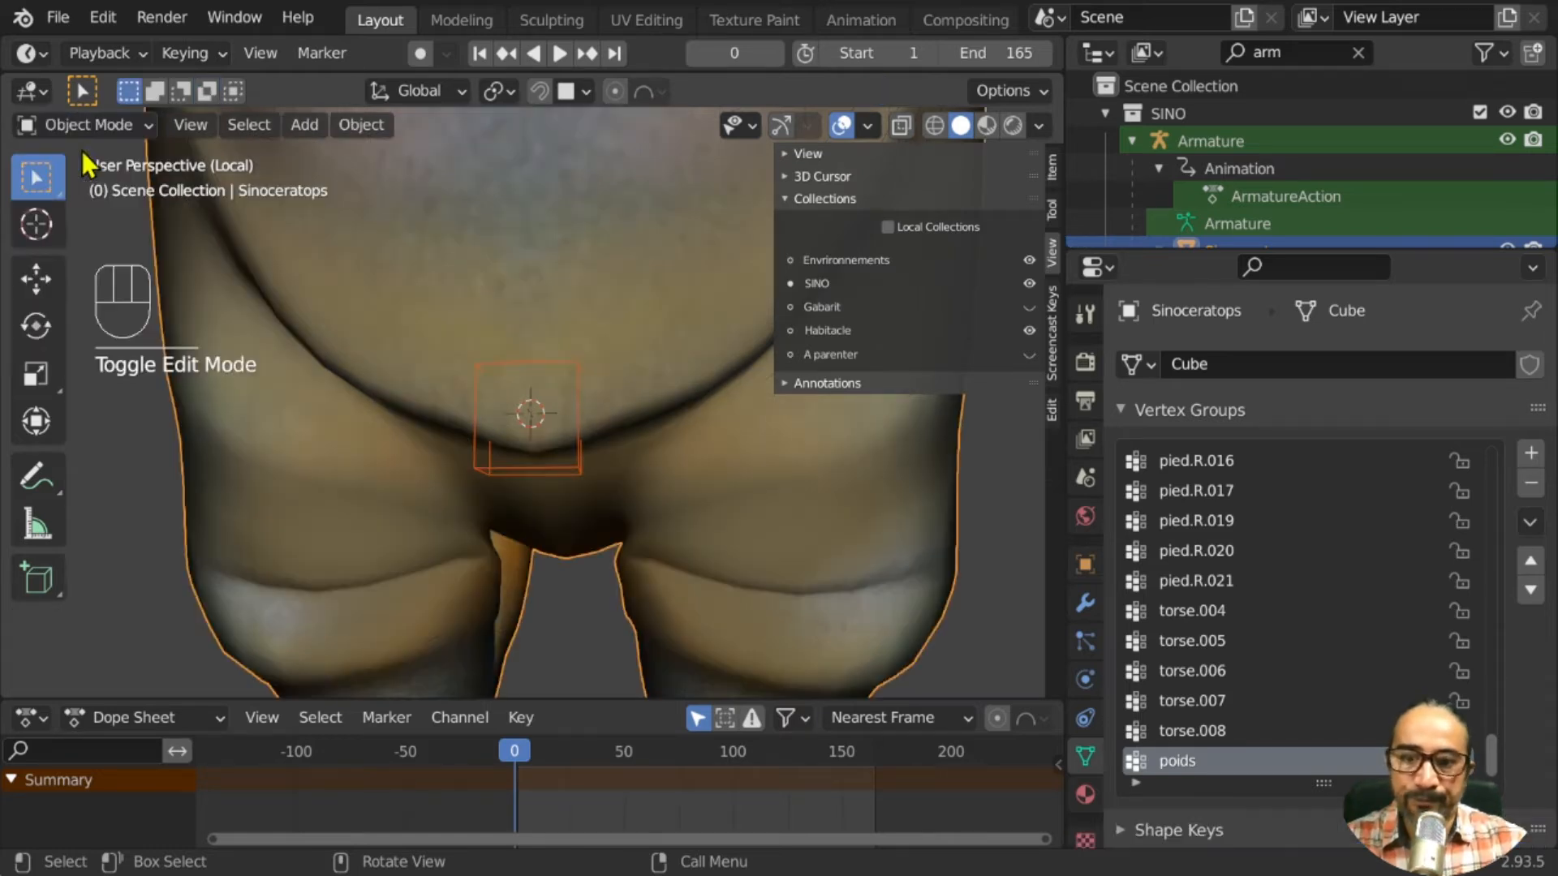
# Play the animation to check how the cube empty follows the chest, and return to frame 0
pyautogui.moveTo(507, 553); pyautogui.dragTo(597, 542, button='middle')
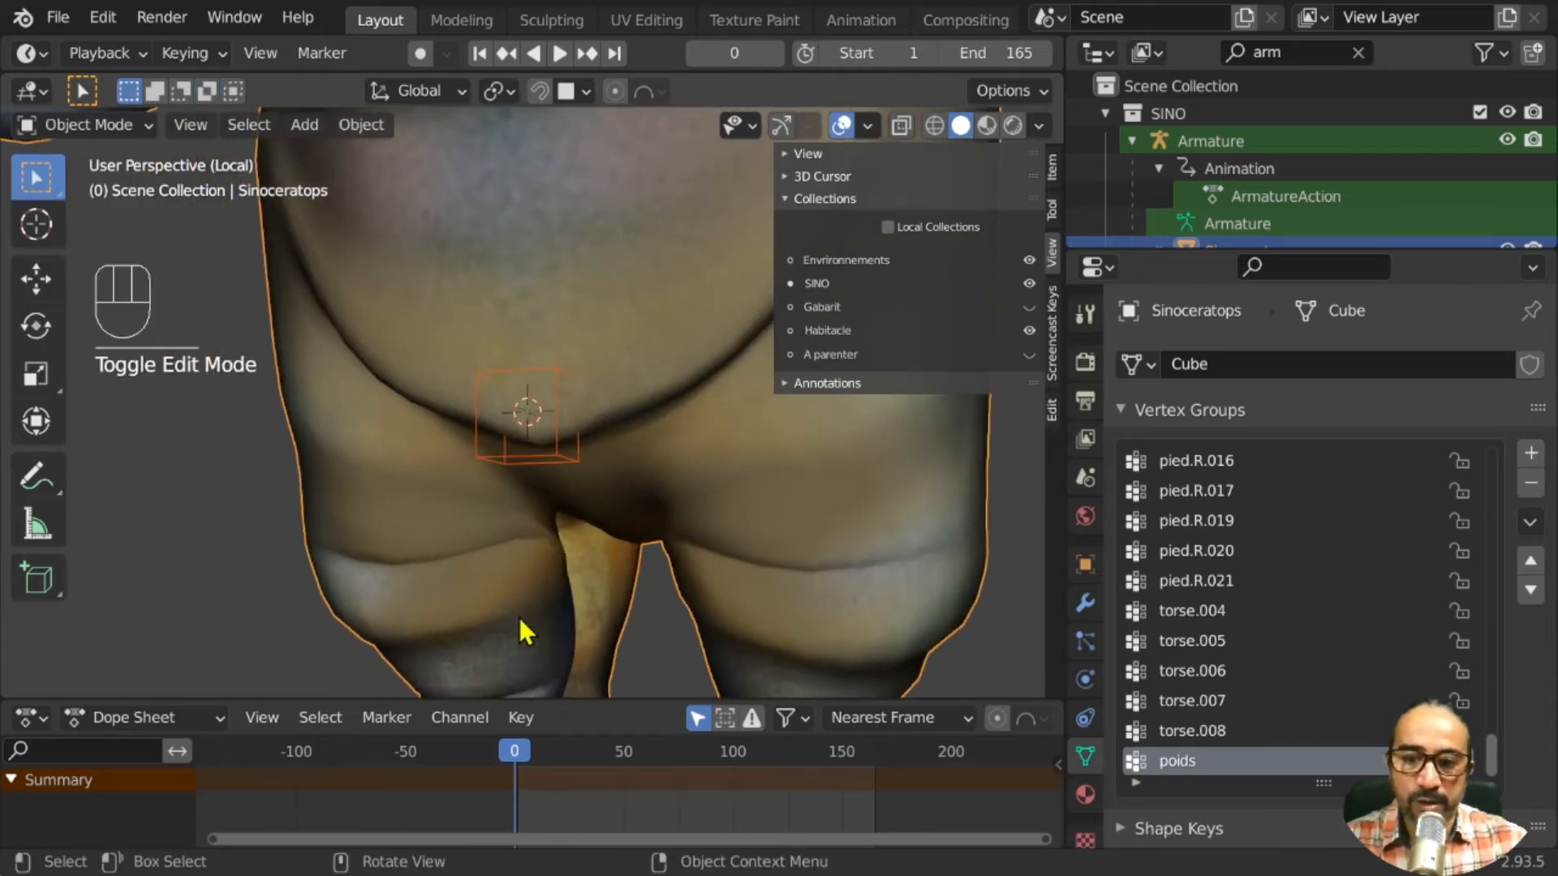
pyautogui.press('space')
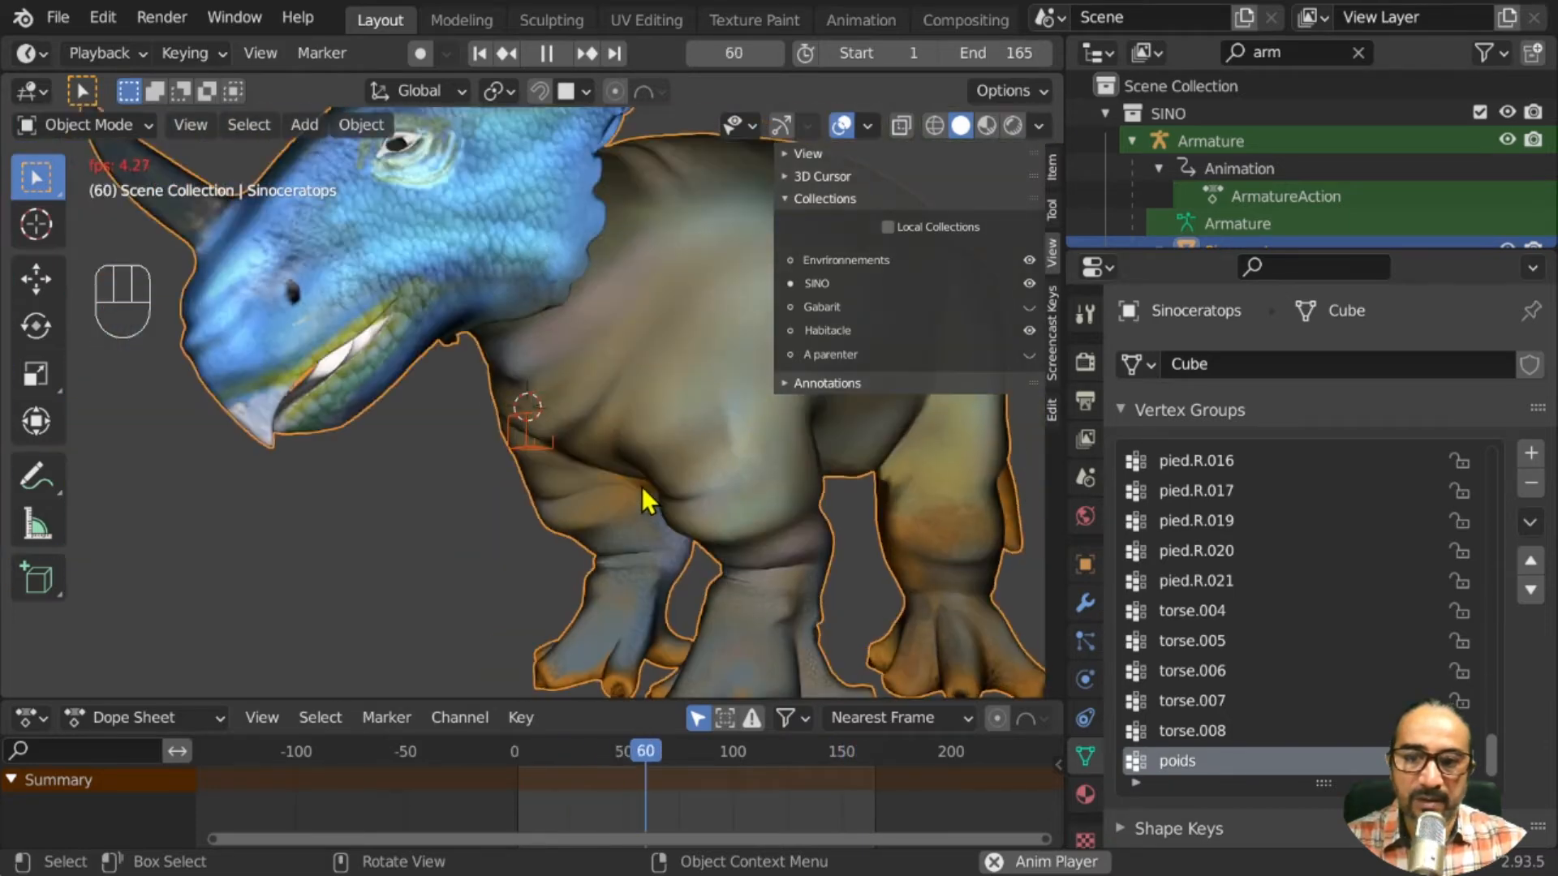
pyautogui.press('space')
pyautogui.click(511, 752)
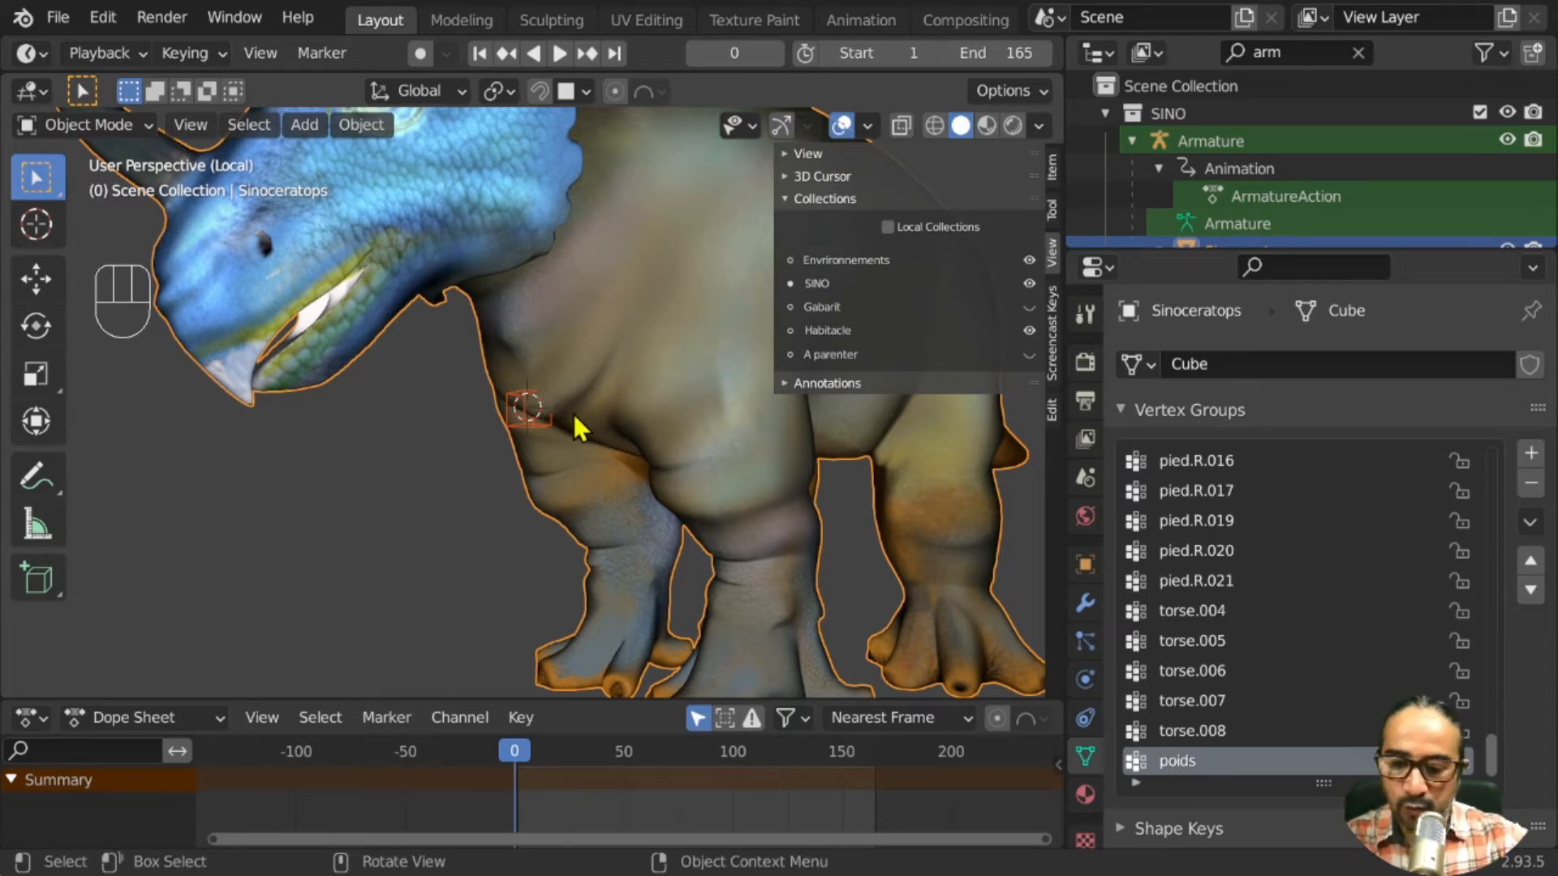
# Leave local view, examine the harness armature's front bones around the chest empty in Pose Mode, and return to Object Mode
pyautogui.press('KP_Divide')
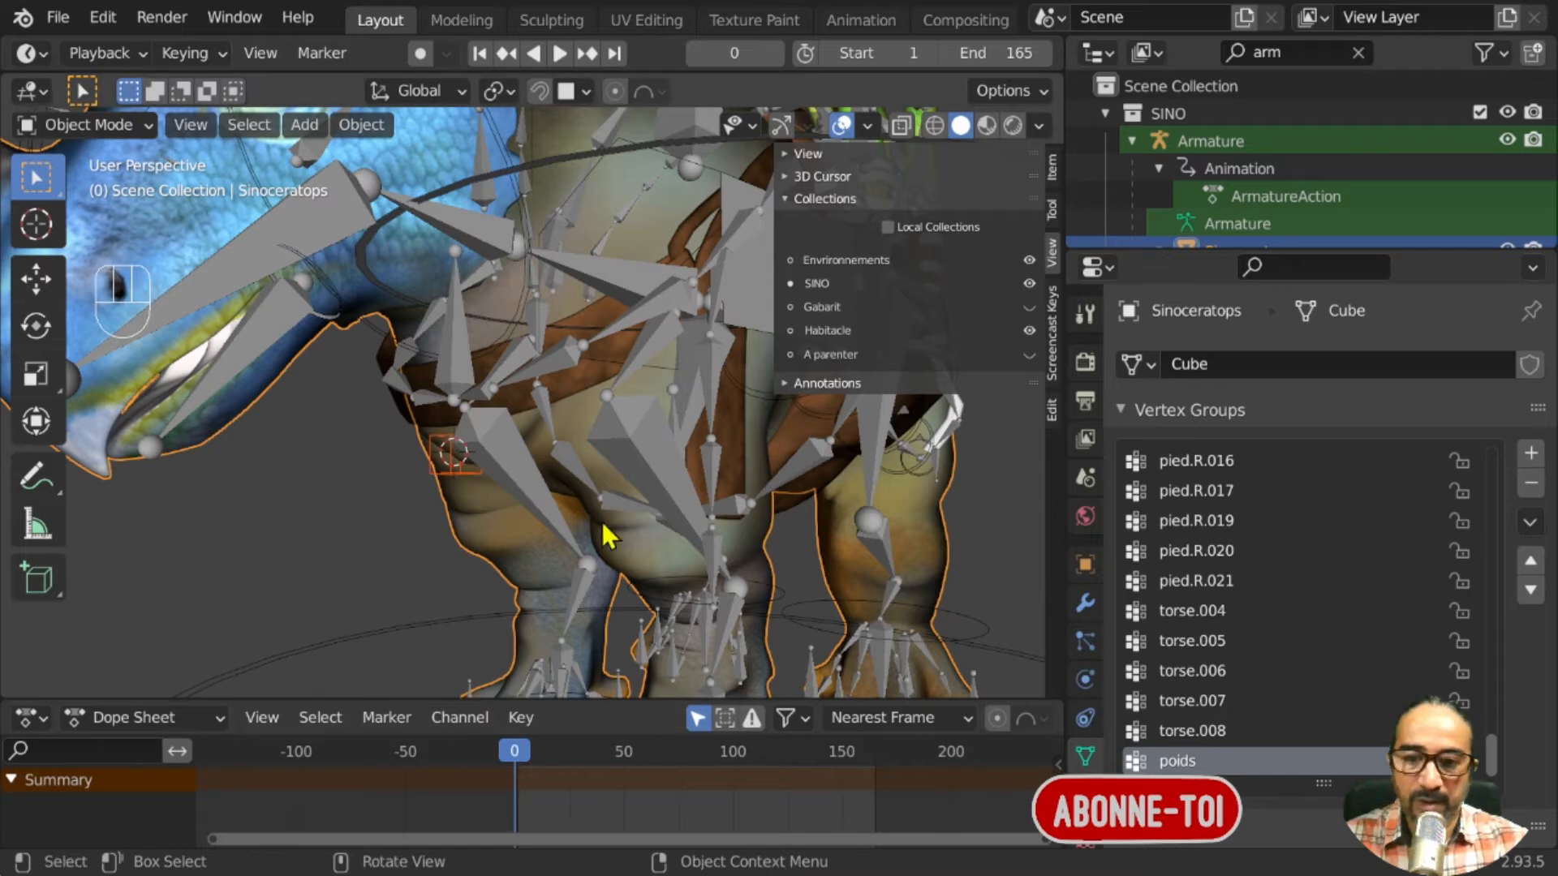
pyautogui.moveTo(607, 538); pyautogui.dragTo(490, 392, button='middle')
pyautogui.click(421, 442)
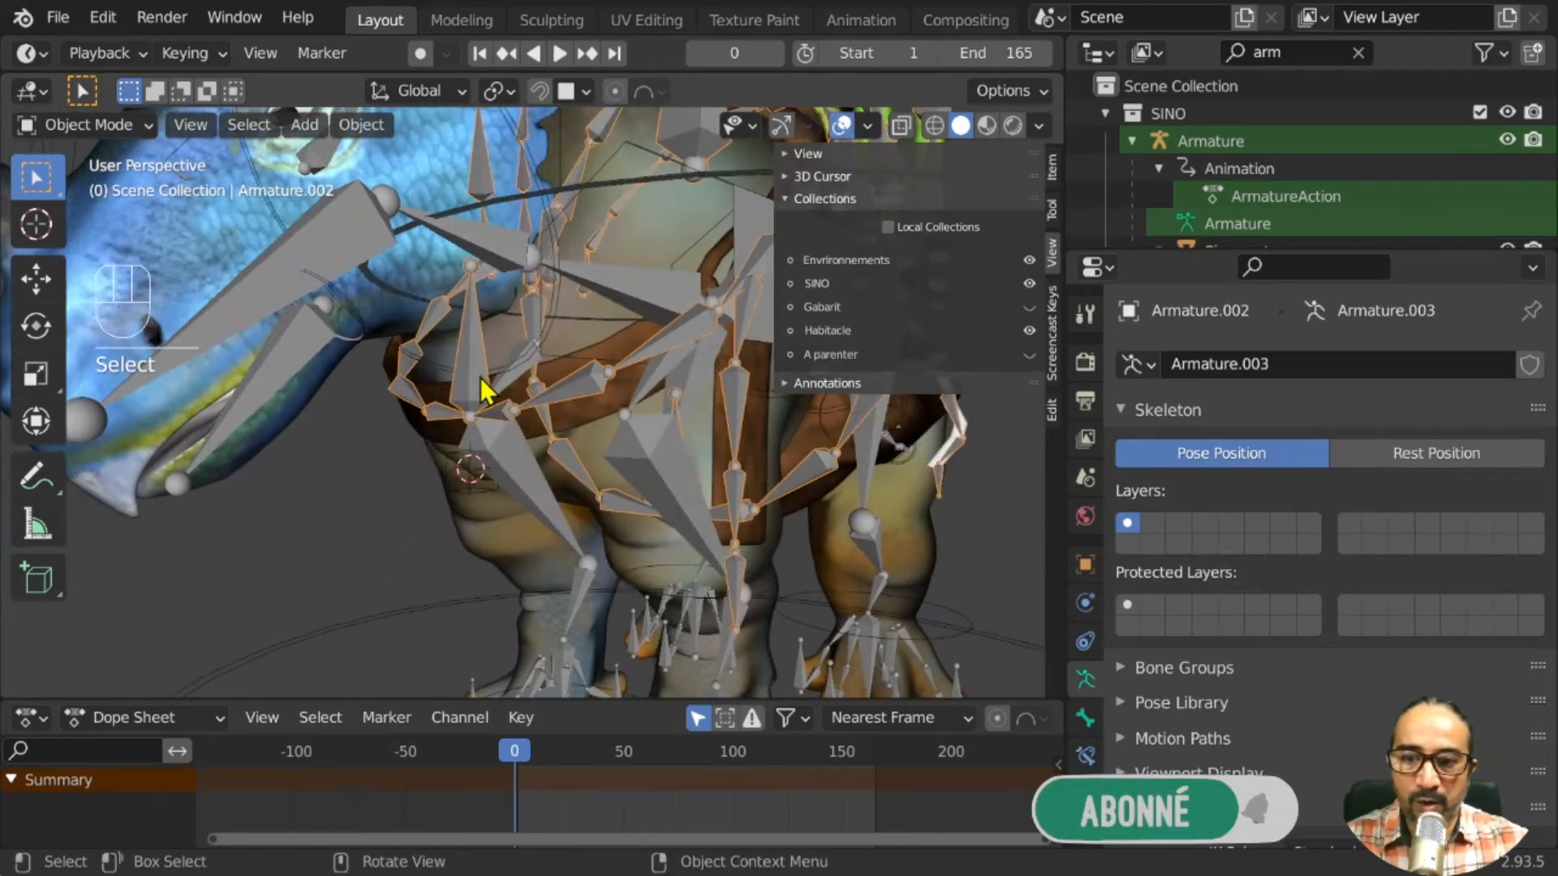
pyautogui.scroll(4, 484, 391)
pyautogui.hotkey('ctrl', 'Tab')
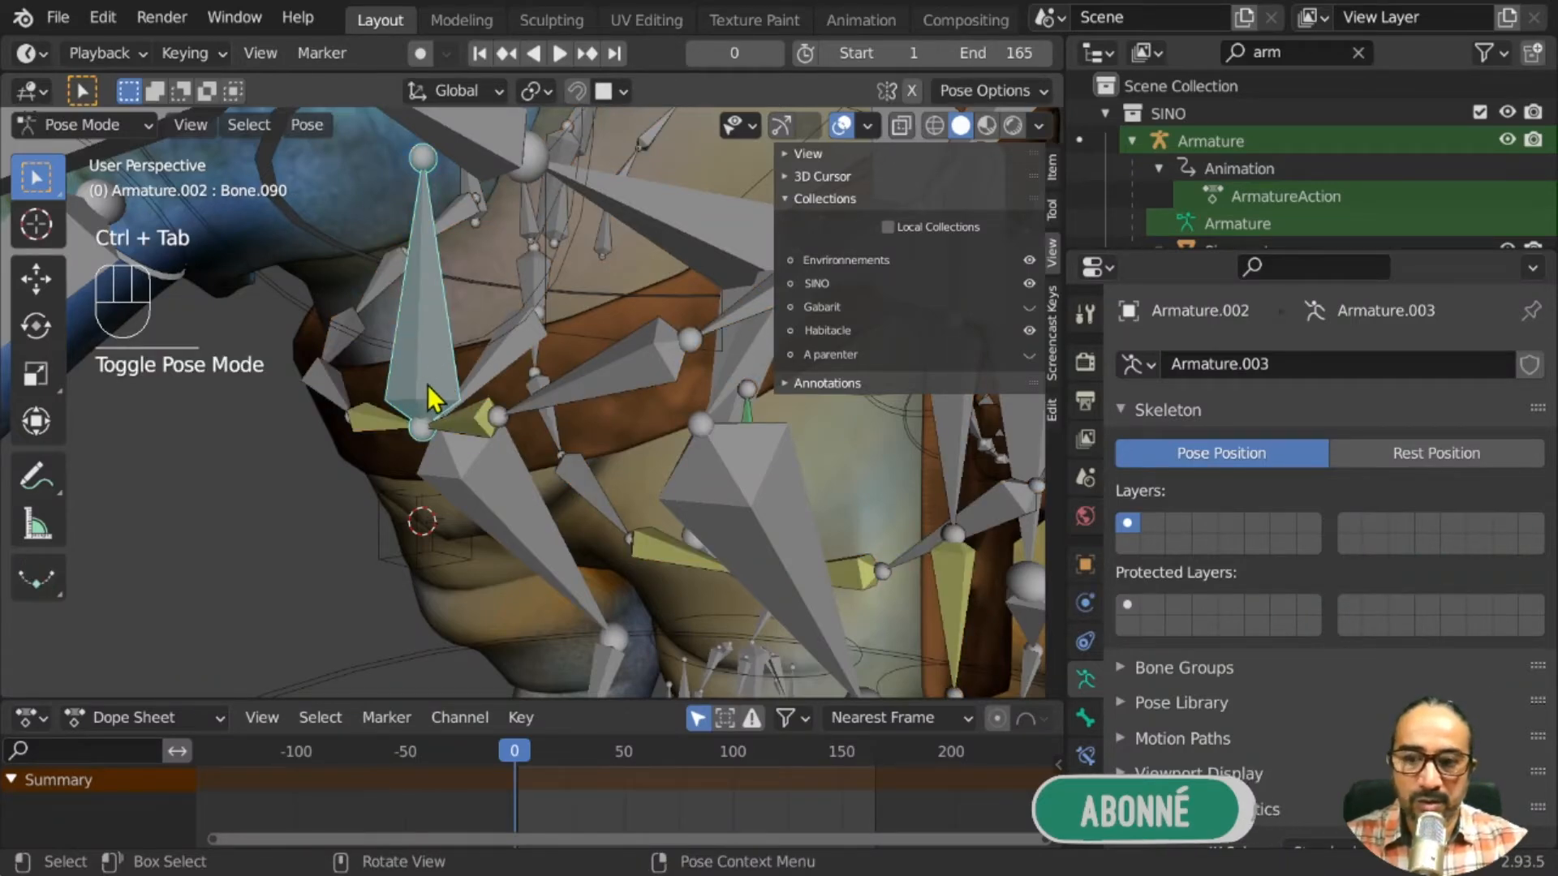
pyautogui.moveTo(407, 557); pyautogui.dragTo(391, 555, button='middle')
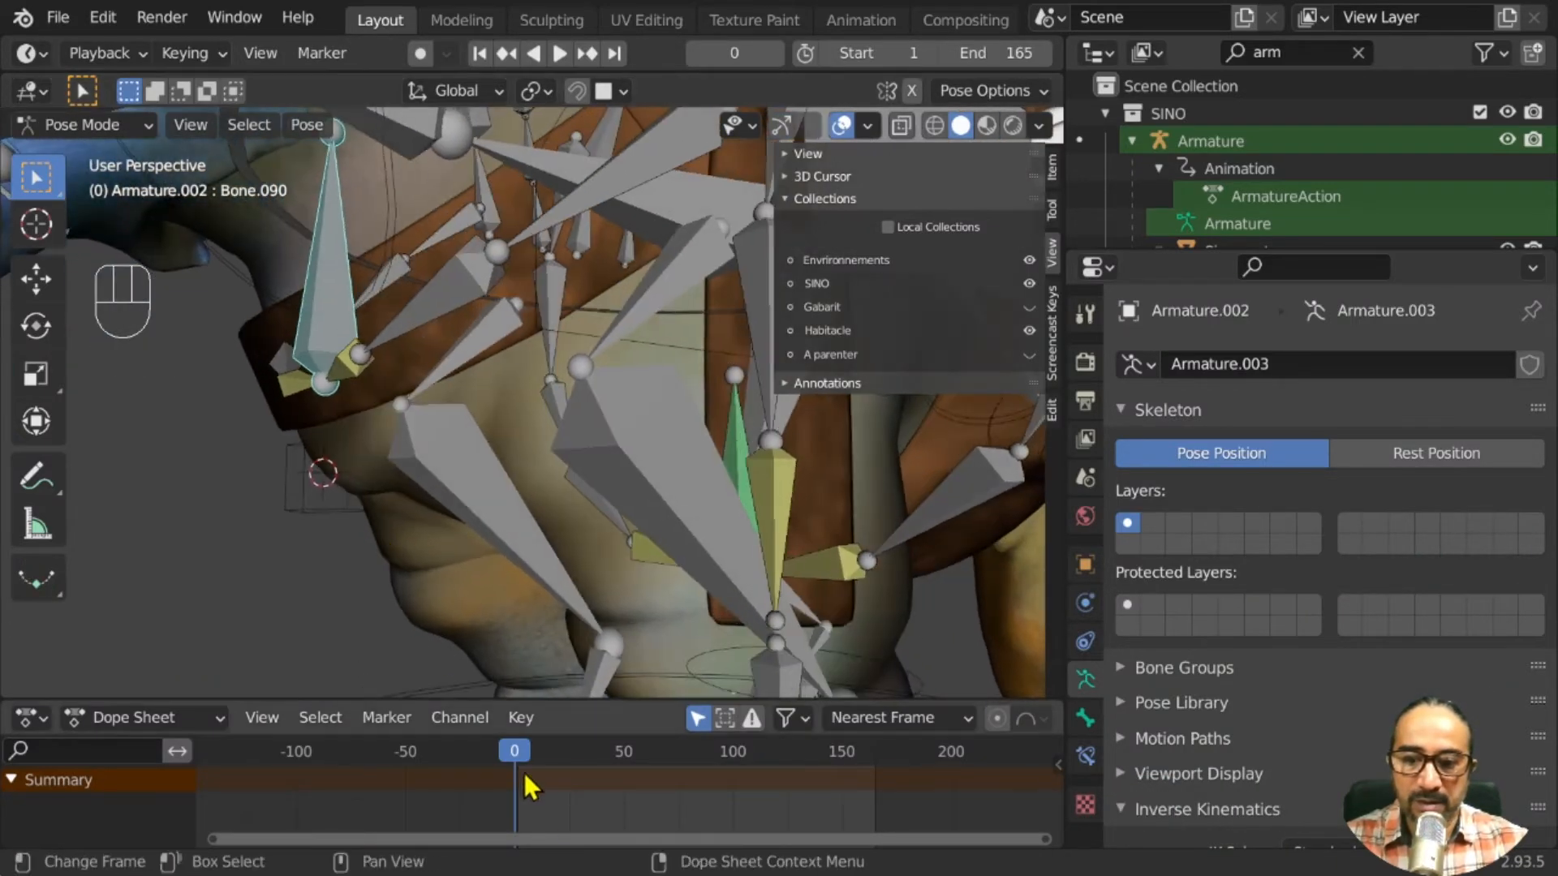
pyautogui.moveTo(279, 505); pyautogui.dragTo(245, 460, button='middle')
pyautogui.moveTo(278, 525); pyautogui.dragTo(343, 577, button='middle')
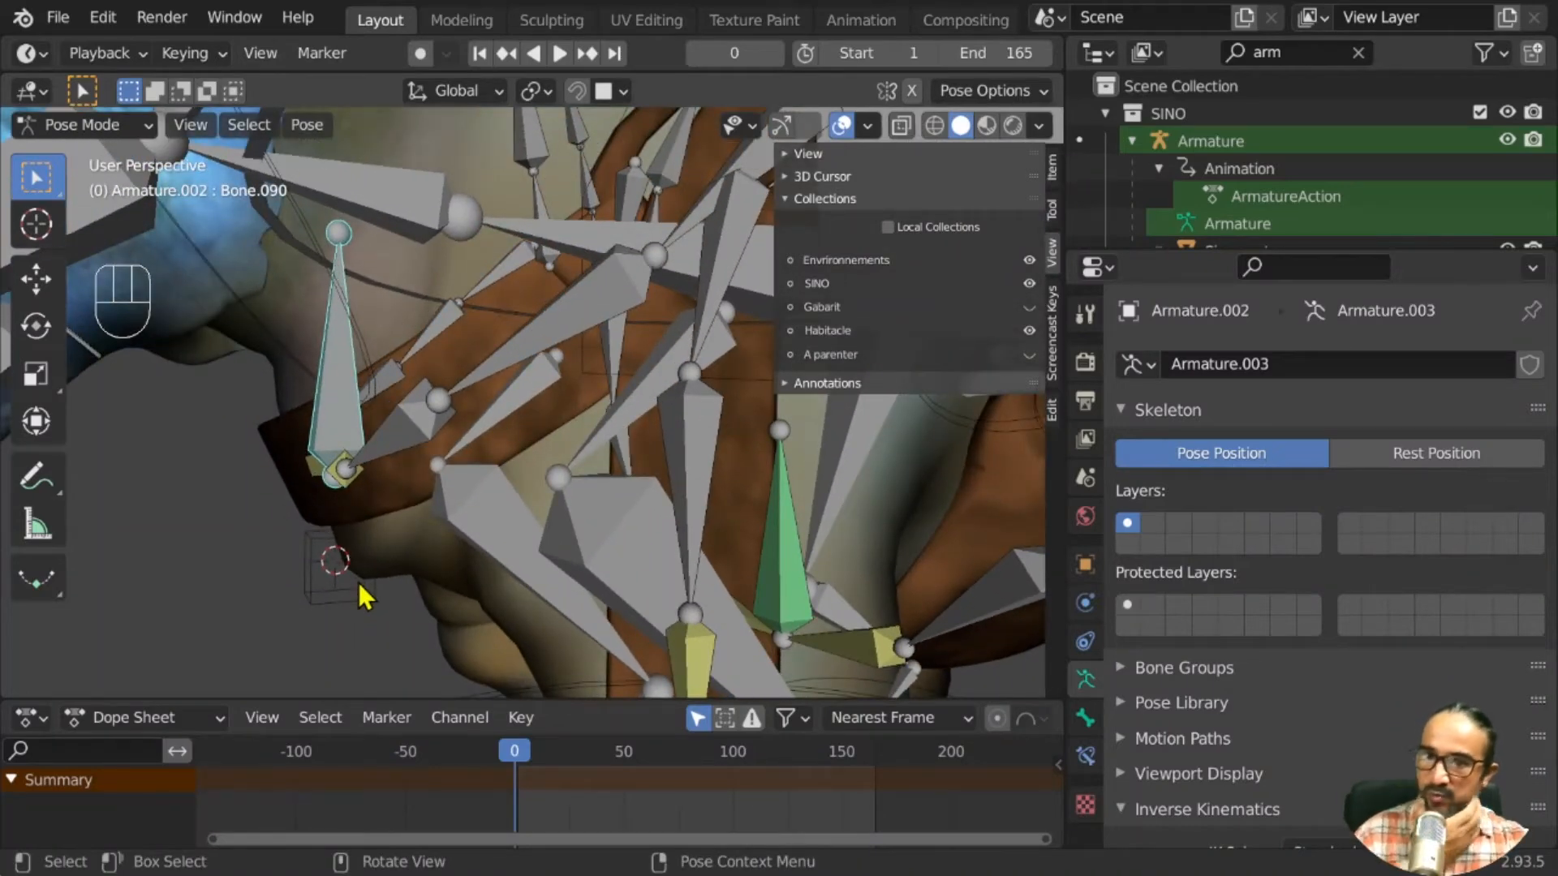
pyautogui.click(327, 607)
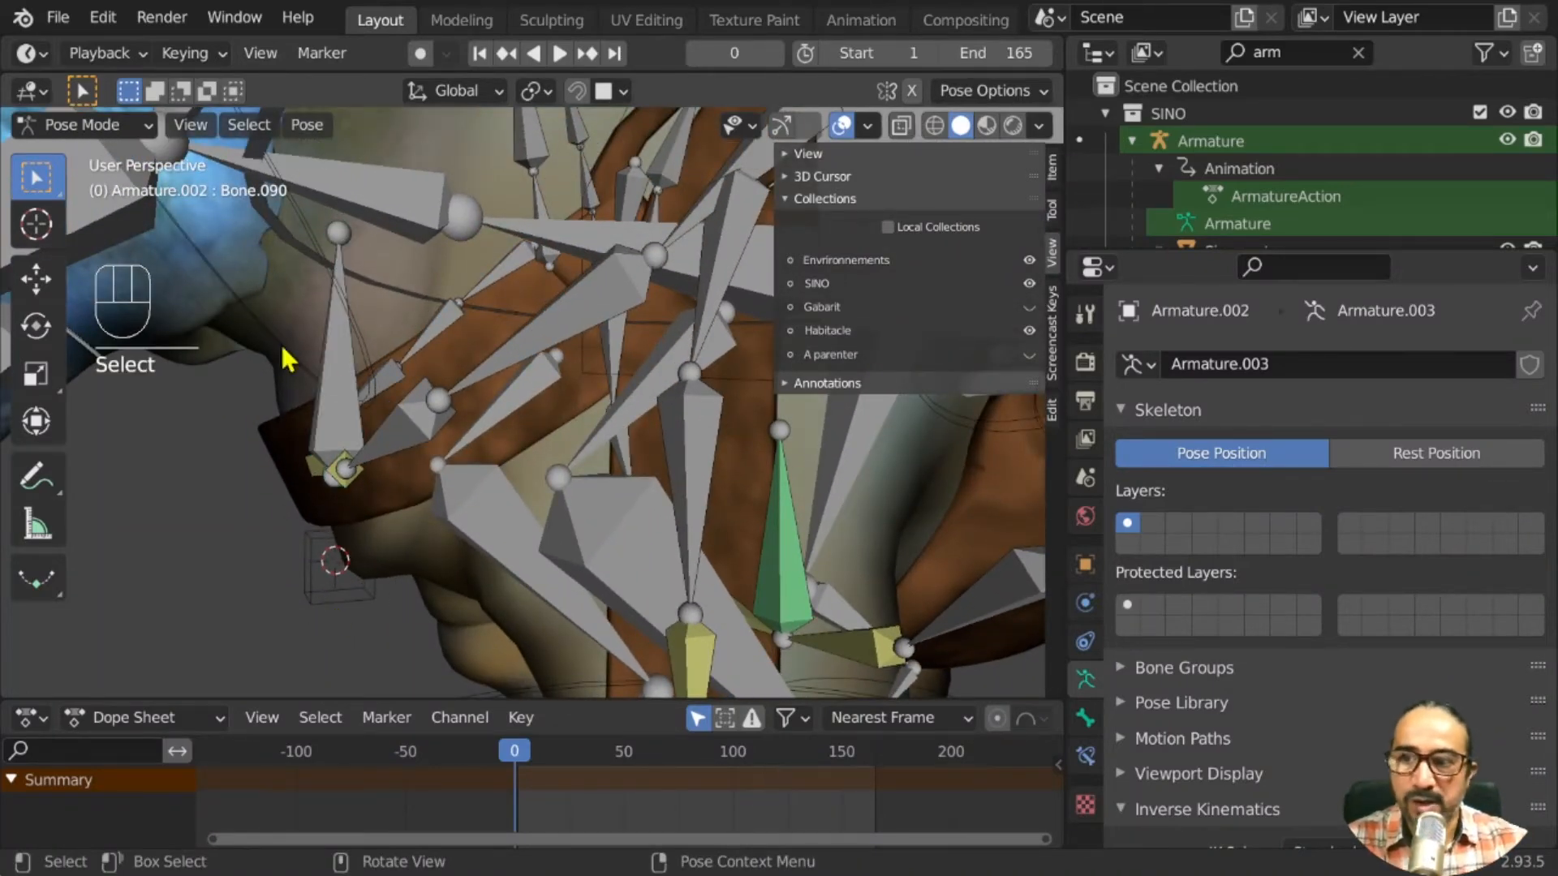
pyautogui.click(96, 130)
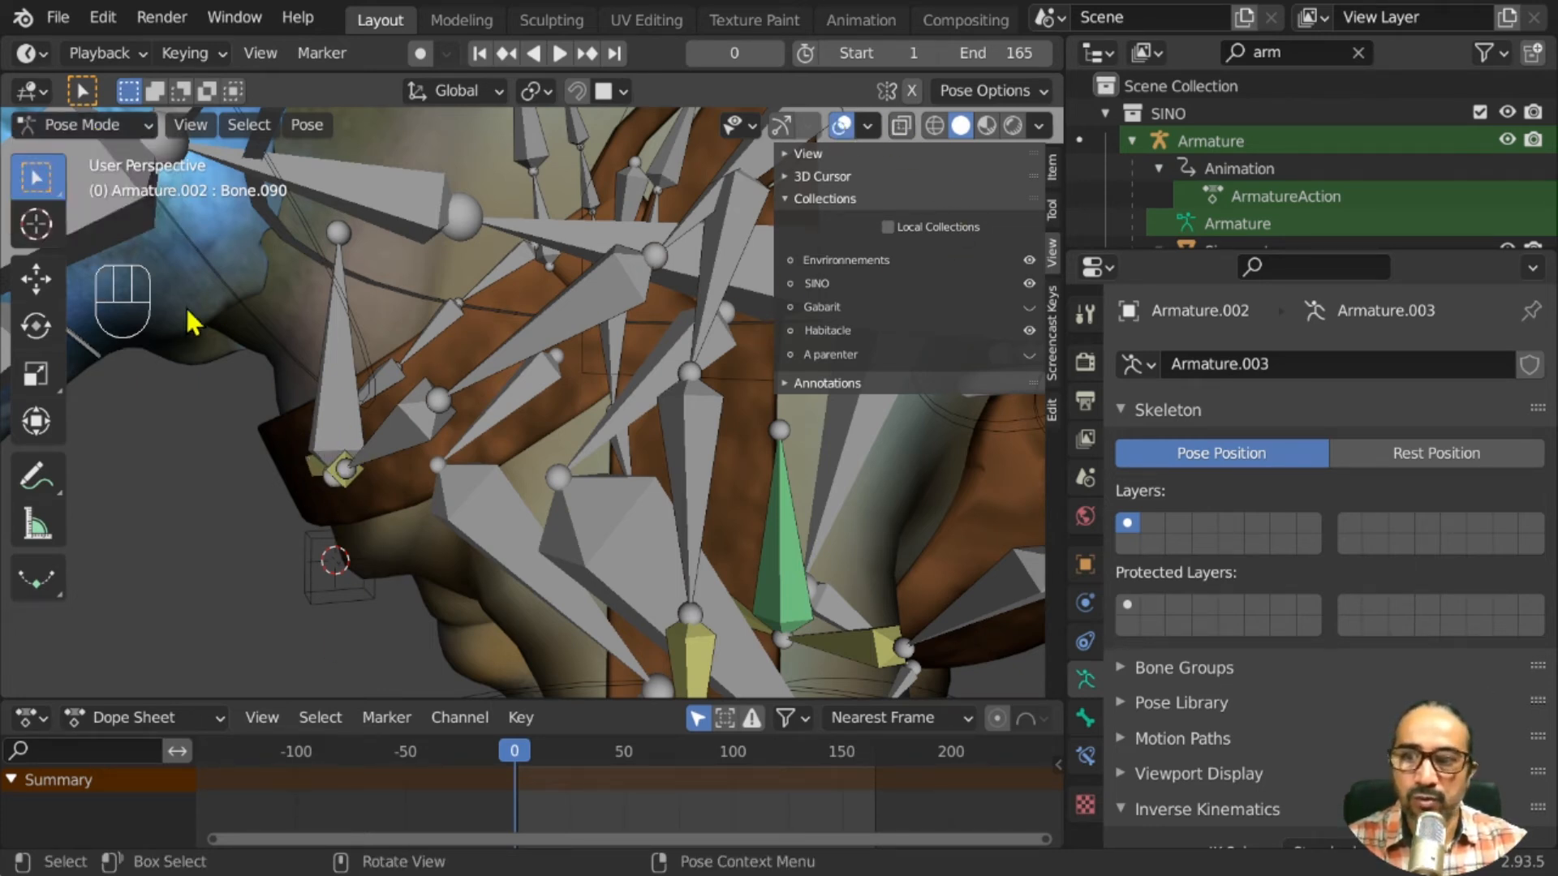
pyautogui.click(85, 125)
pyautogui.click(90, 156)
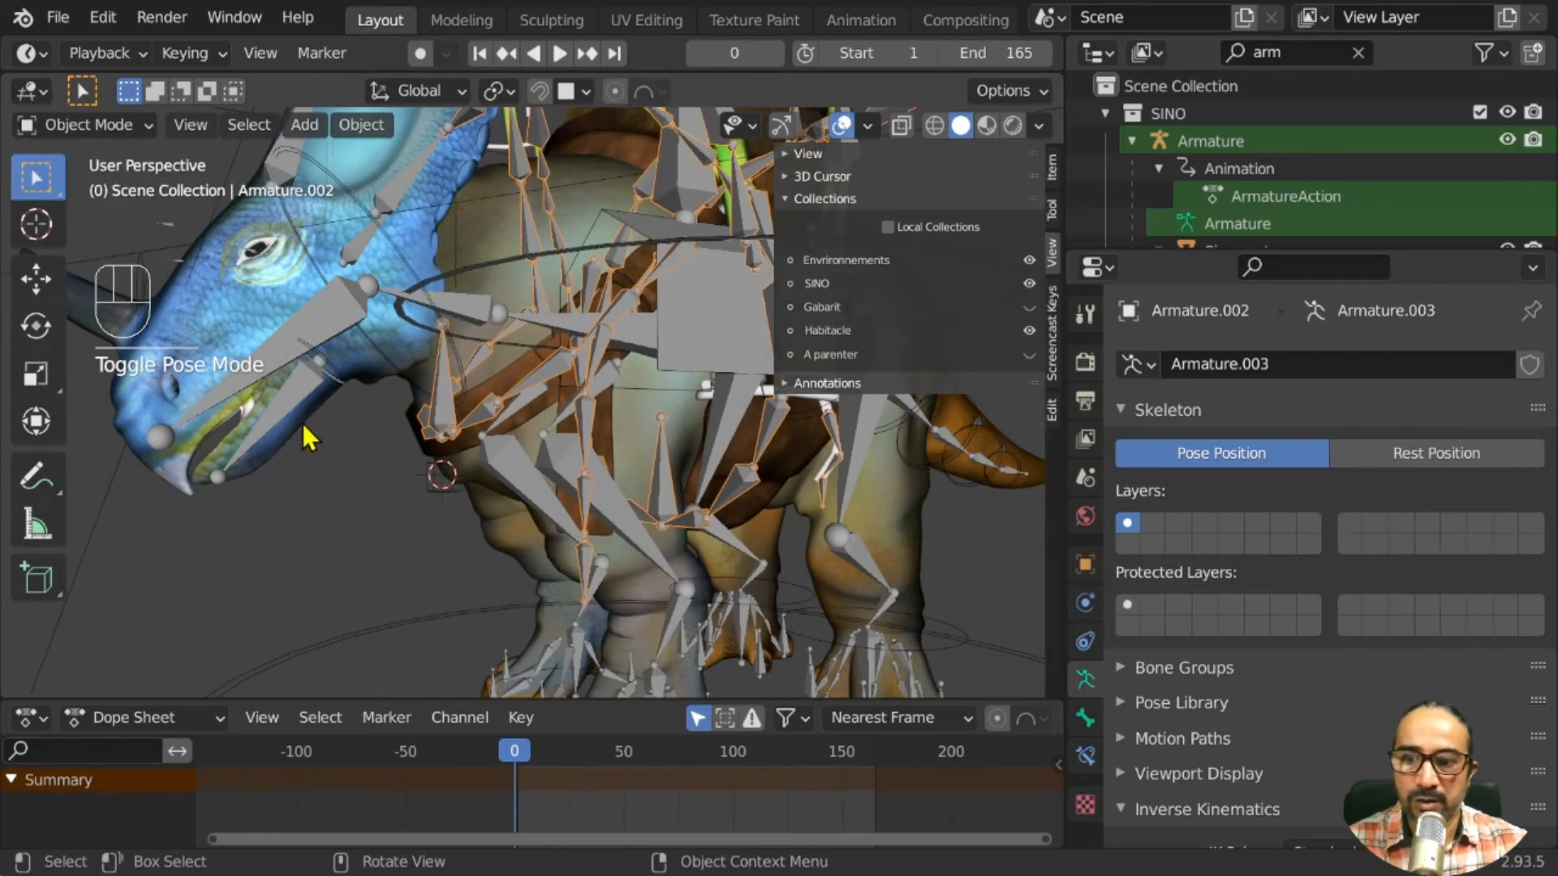
# Isolate the Sinoceratops mesh and the cube empty in local view
pyautogui.click(495, 553)
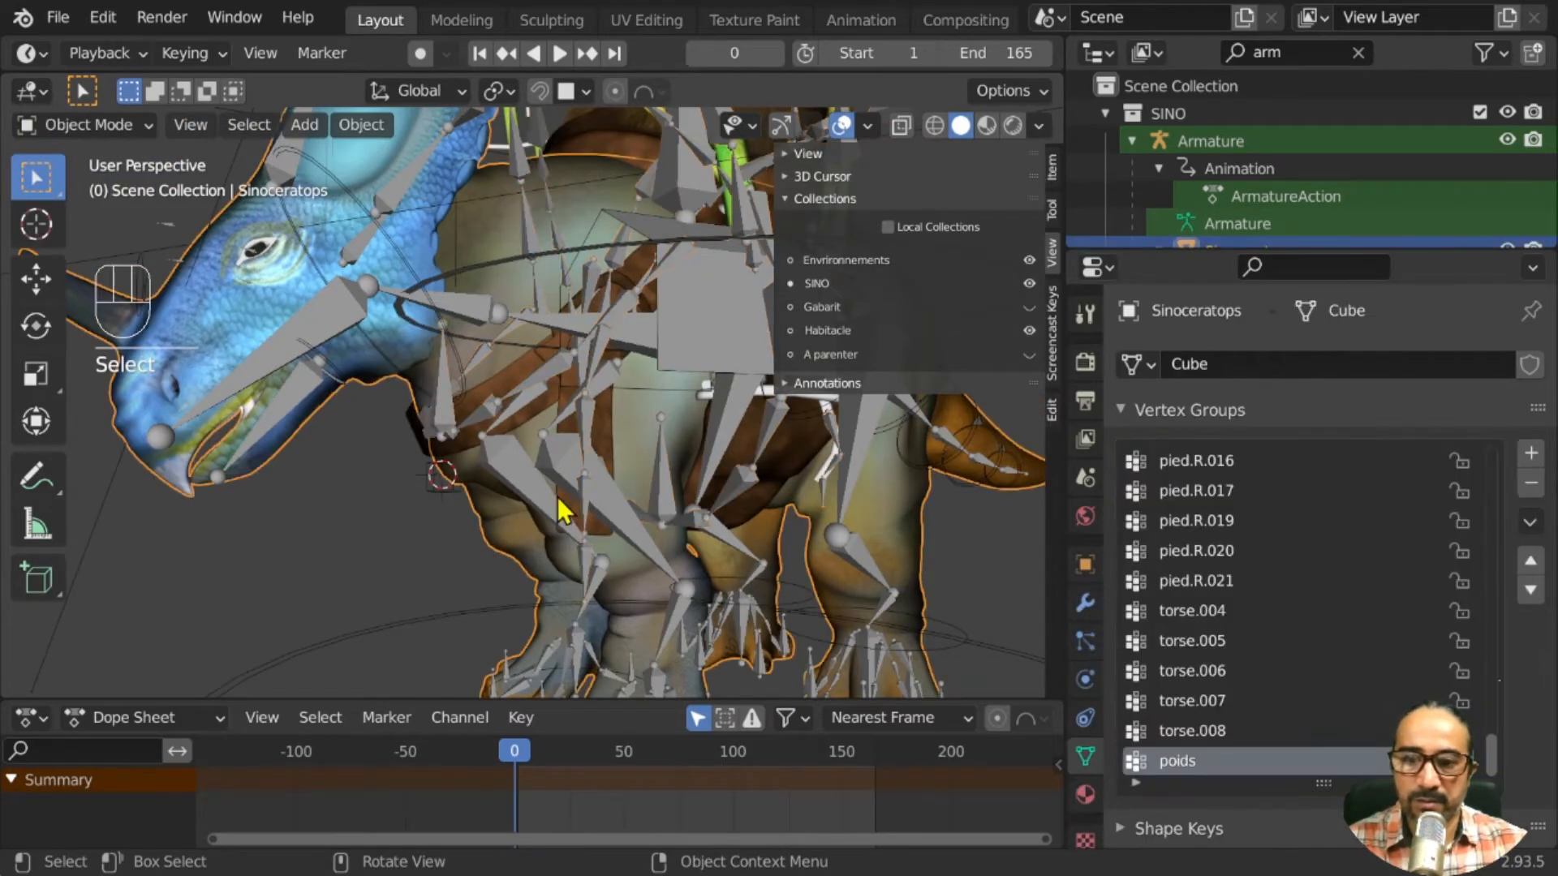
pyautogui.keyDown('shift'); pyautogui.click(436, 494); pyautogui.keyUp('shift')
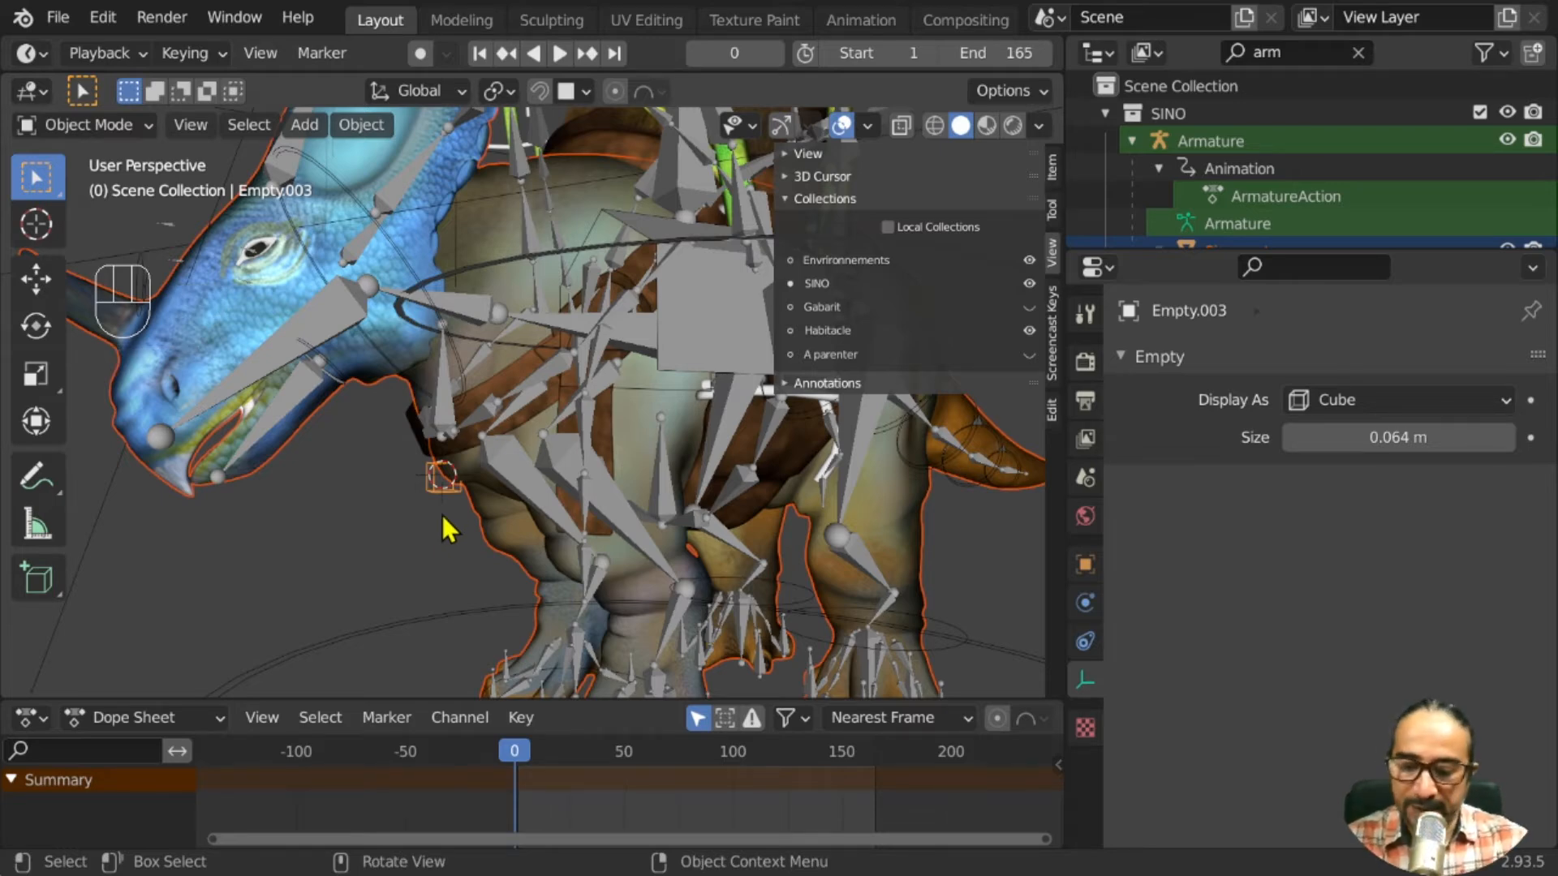
pyautogui.press('KP_Divide')
pyautogui.scroll(9, 442, 514)
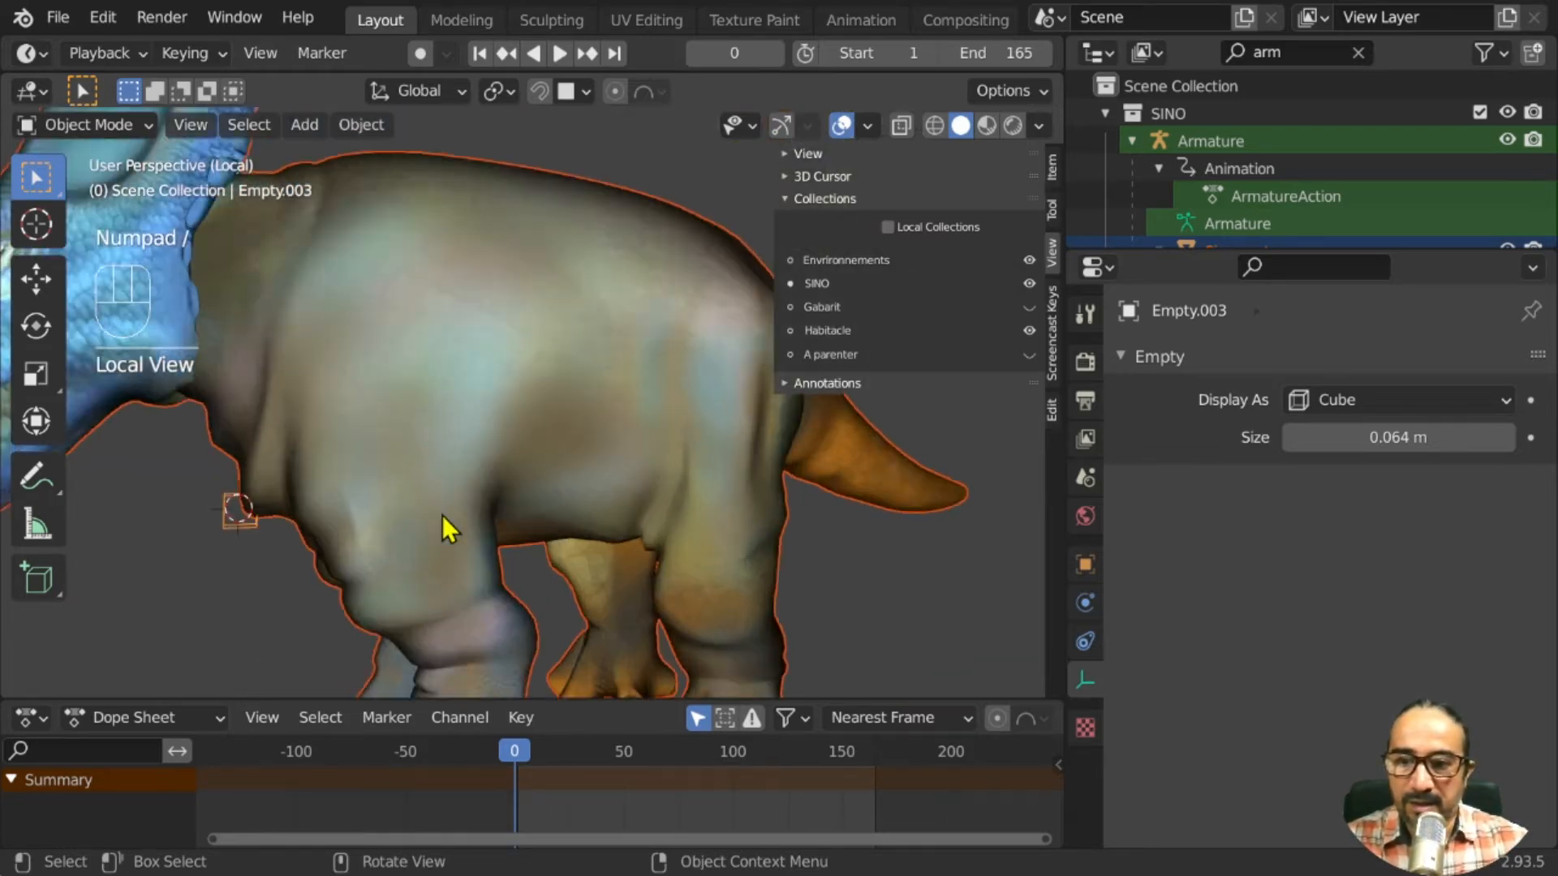
pyautogui.moveTo(441, 514); pyautogui.dragTo(513, 497, button='middle')
# Clear the parent of the cube empty on the chest with the Clear Parent option
pyautogui.click(177, 587)
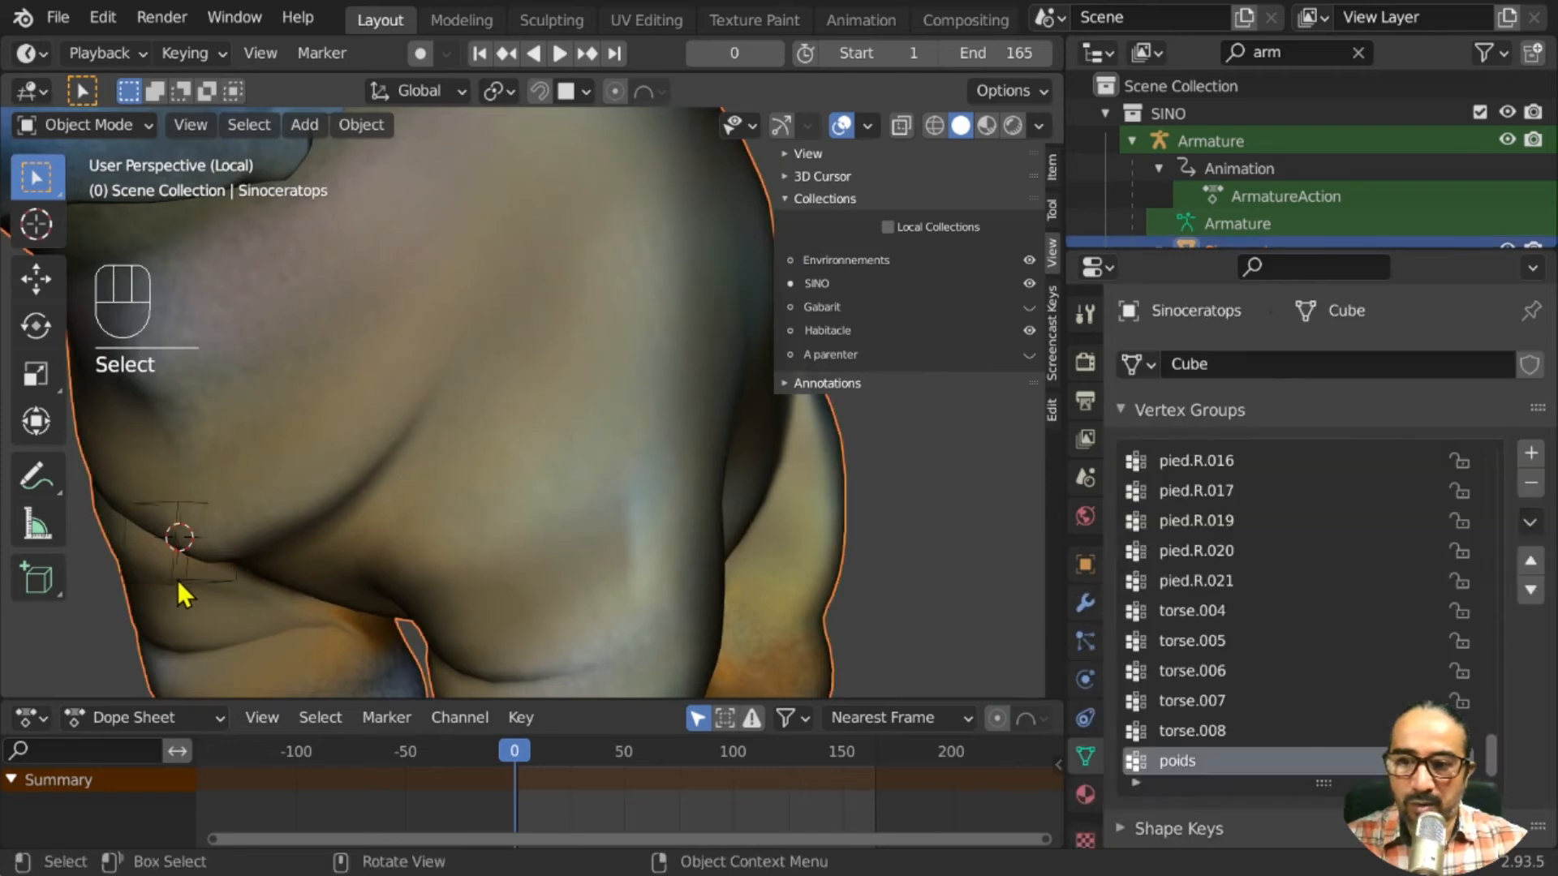
pyautogui.click(178, 581)
pyautogui.keyDown('shift'); pyautogui.moveTo(193, 588); pyautogui.dragTo(337, 567, button='middle'); pyautogui.keyUp('shift')
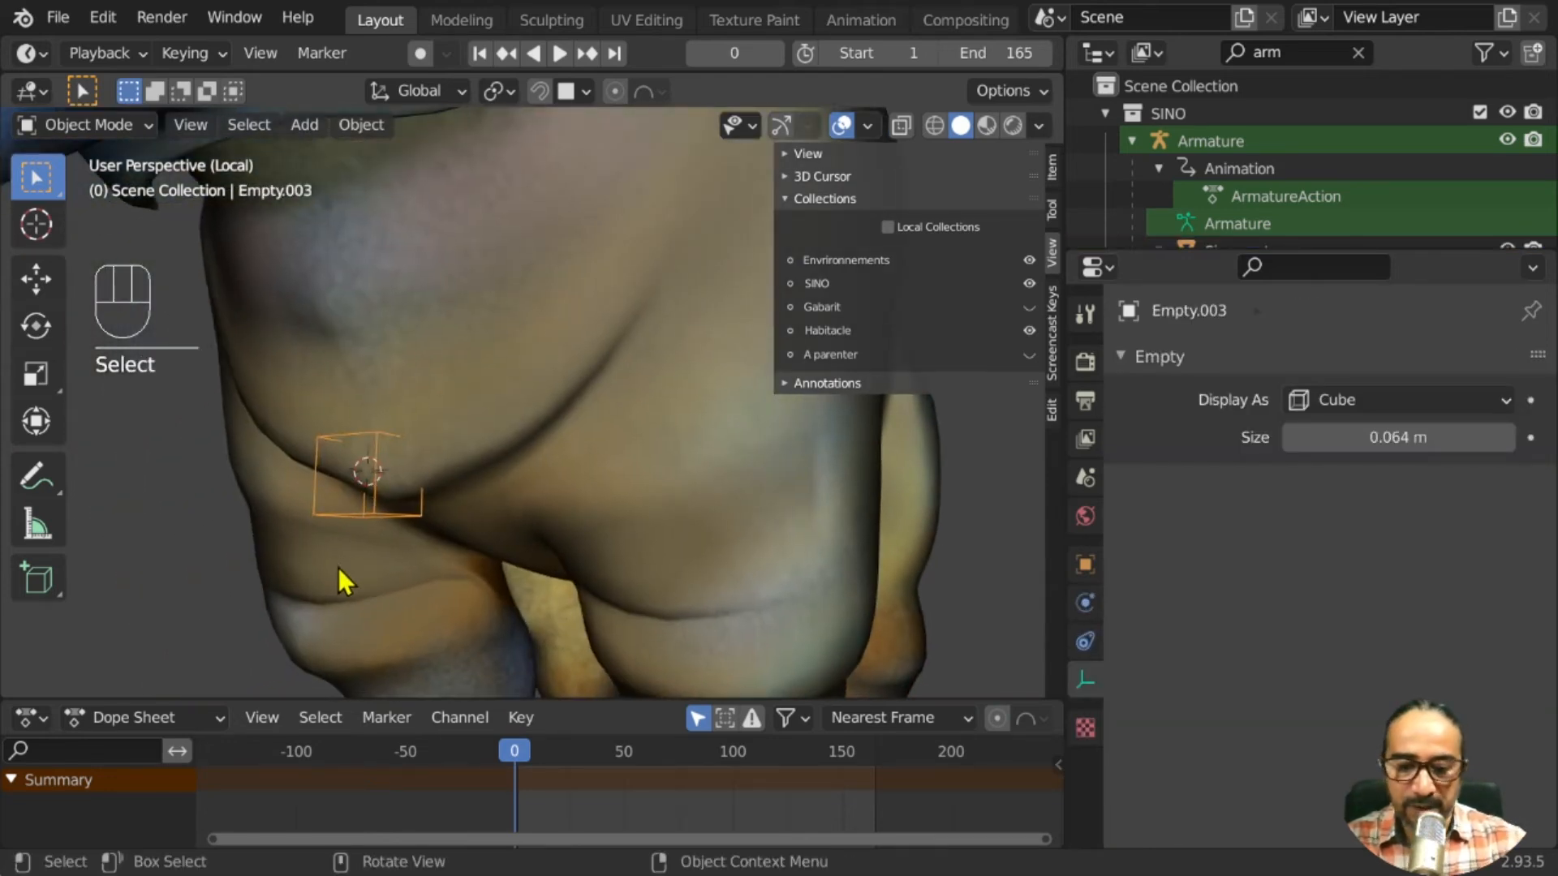
pyautogui.hotkey('alt', 'p')
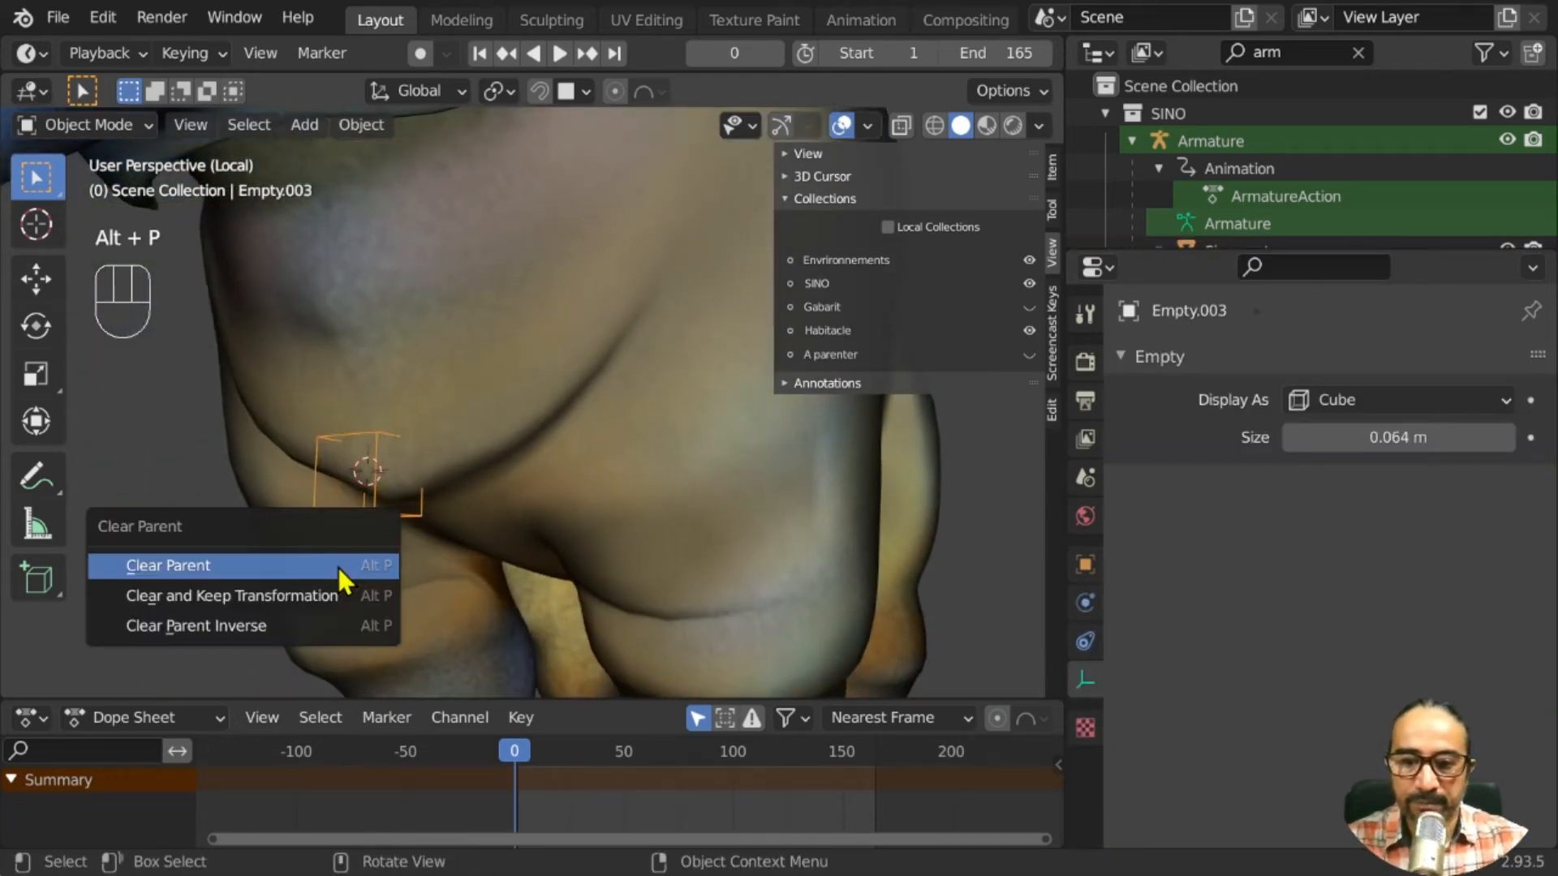
pyautogui.click(298, 567)
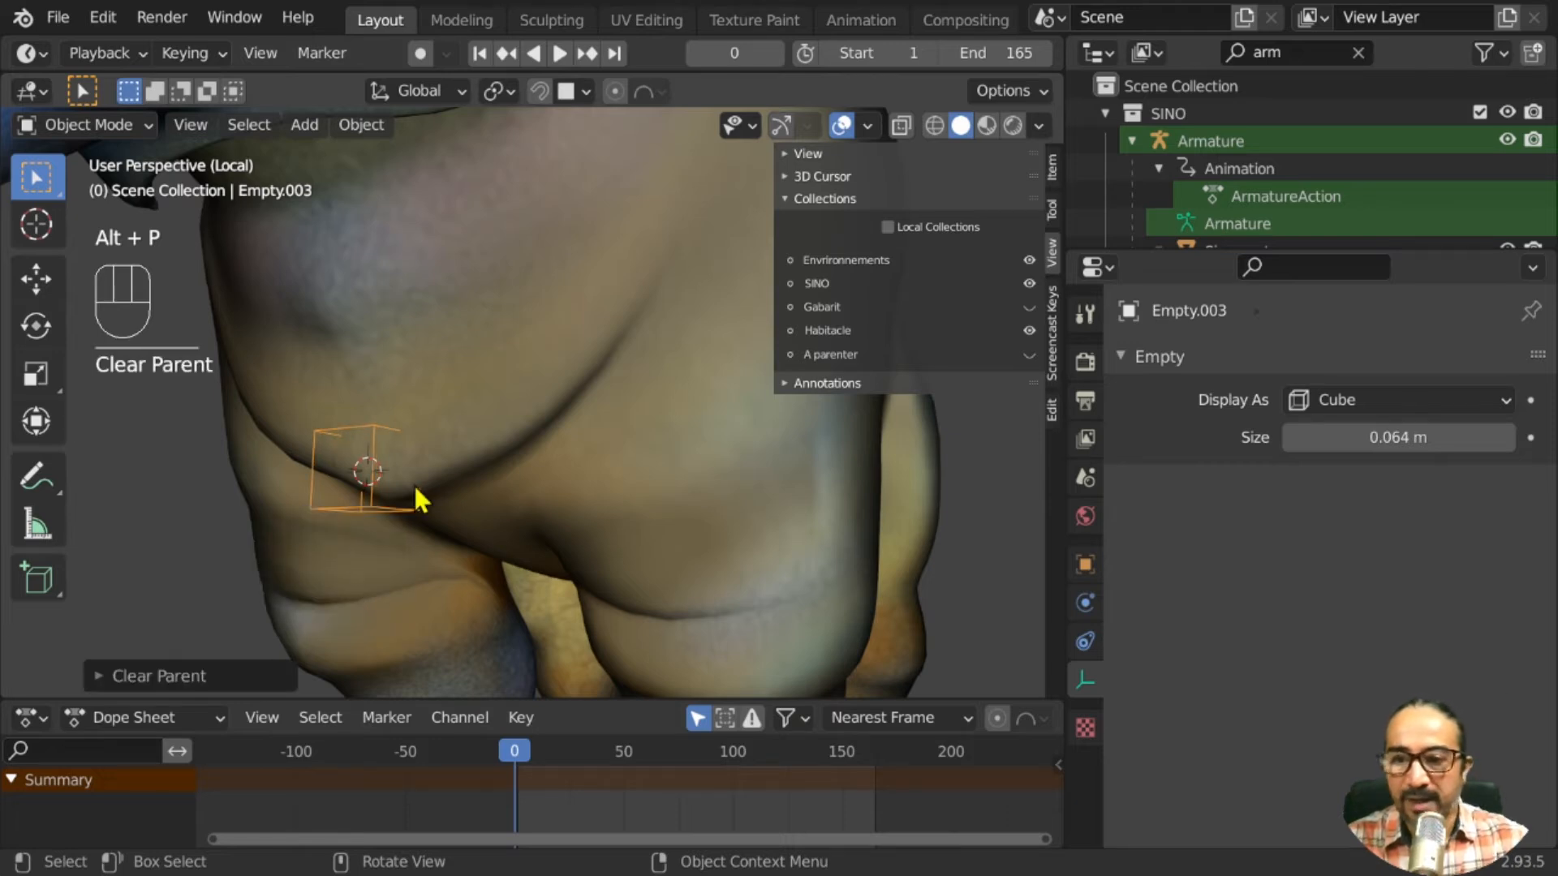
# Enter Edit Mode on the Sinoceratops mesh and select three vertices higher on the chest in a triangle
pyautogui.click(466, 418)
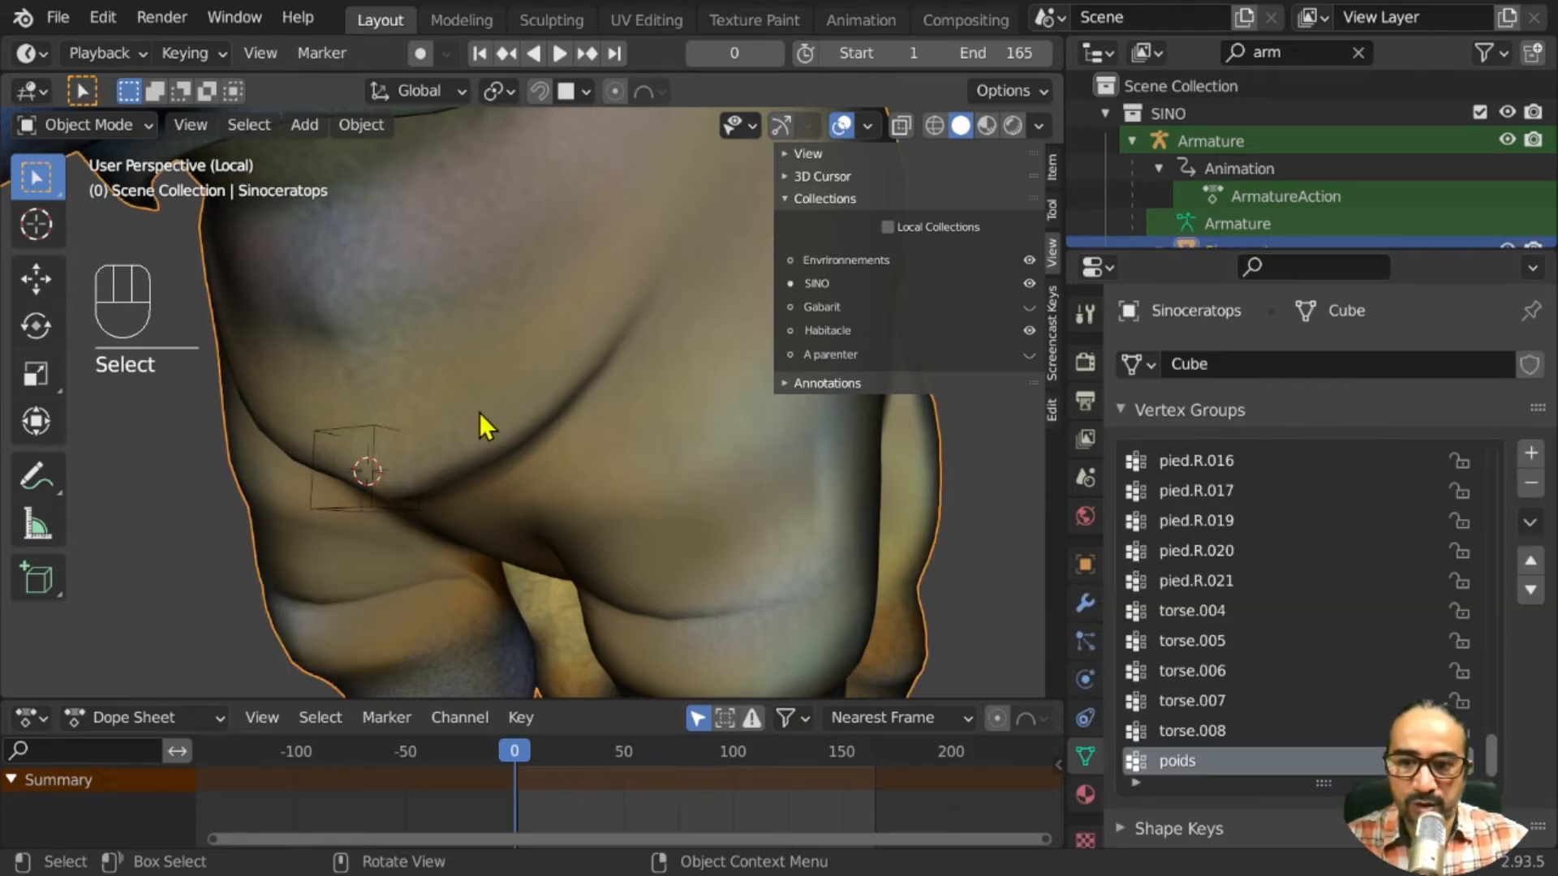
pyautogui.press('Tab')
pyautogui.moveTo(424, 445); pyautogui.dragTo(452, 441, button='middle')
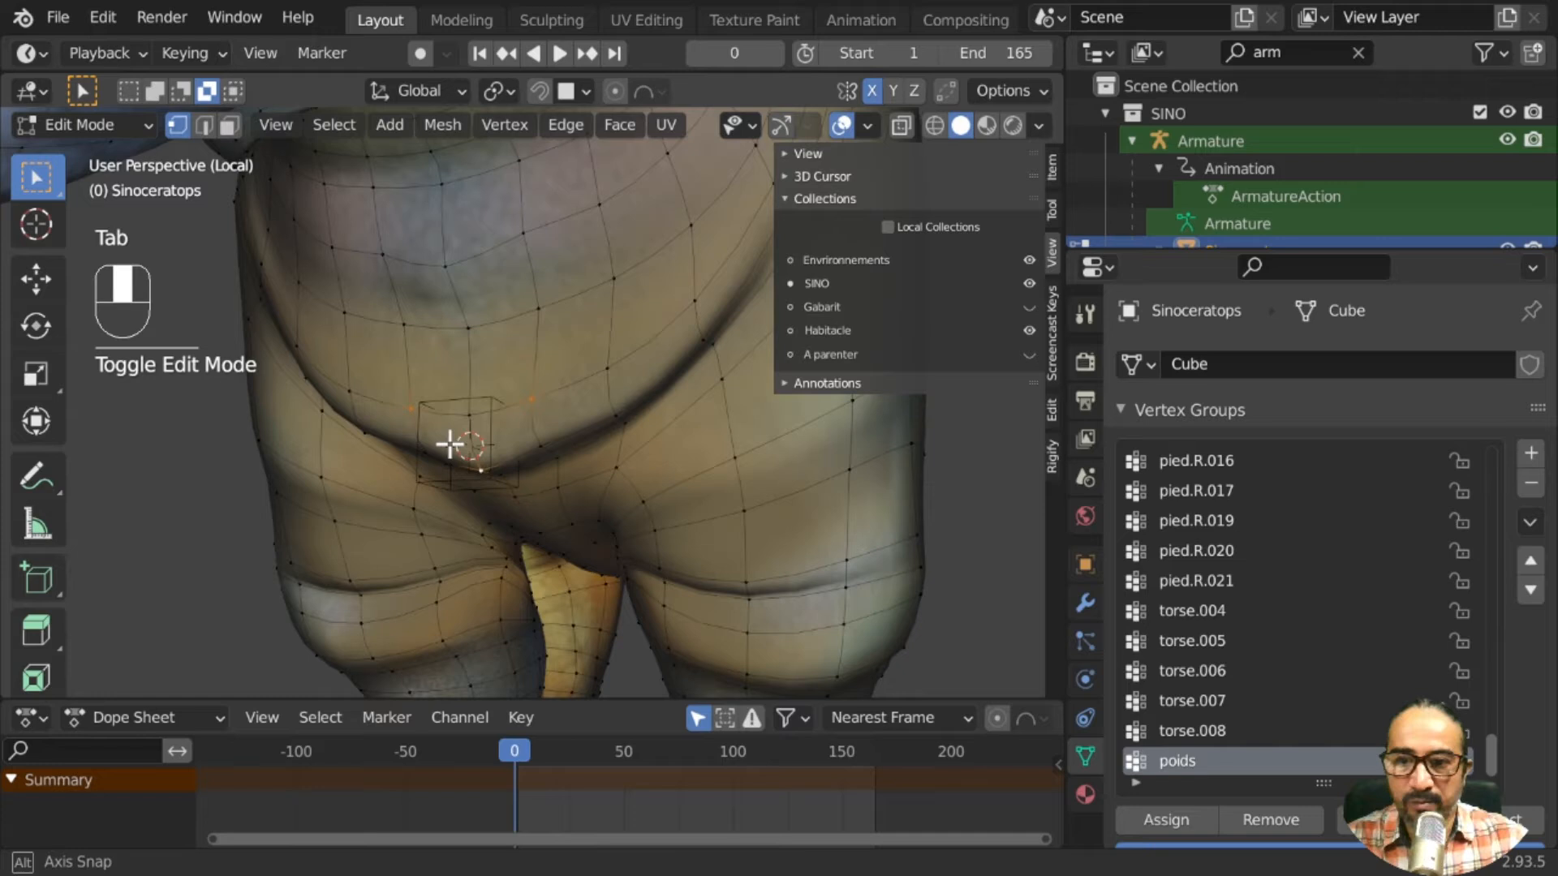
pyautogui.click(403, 318)
pyautogui.keyDown('shift'); pyautogui.click(538, 307); pyautogui.keyUp('shift')
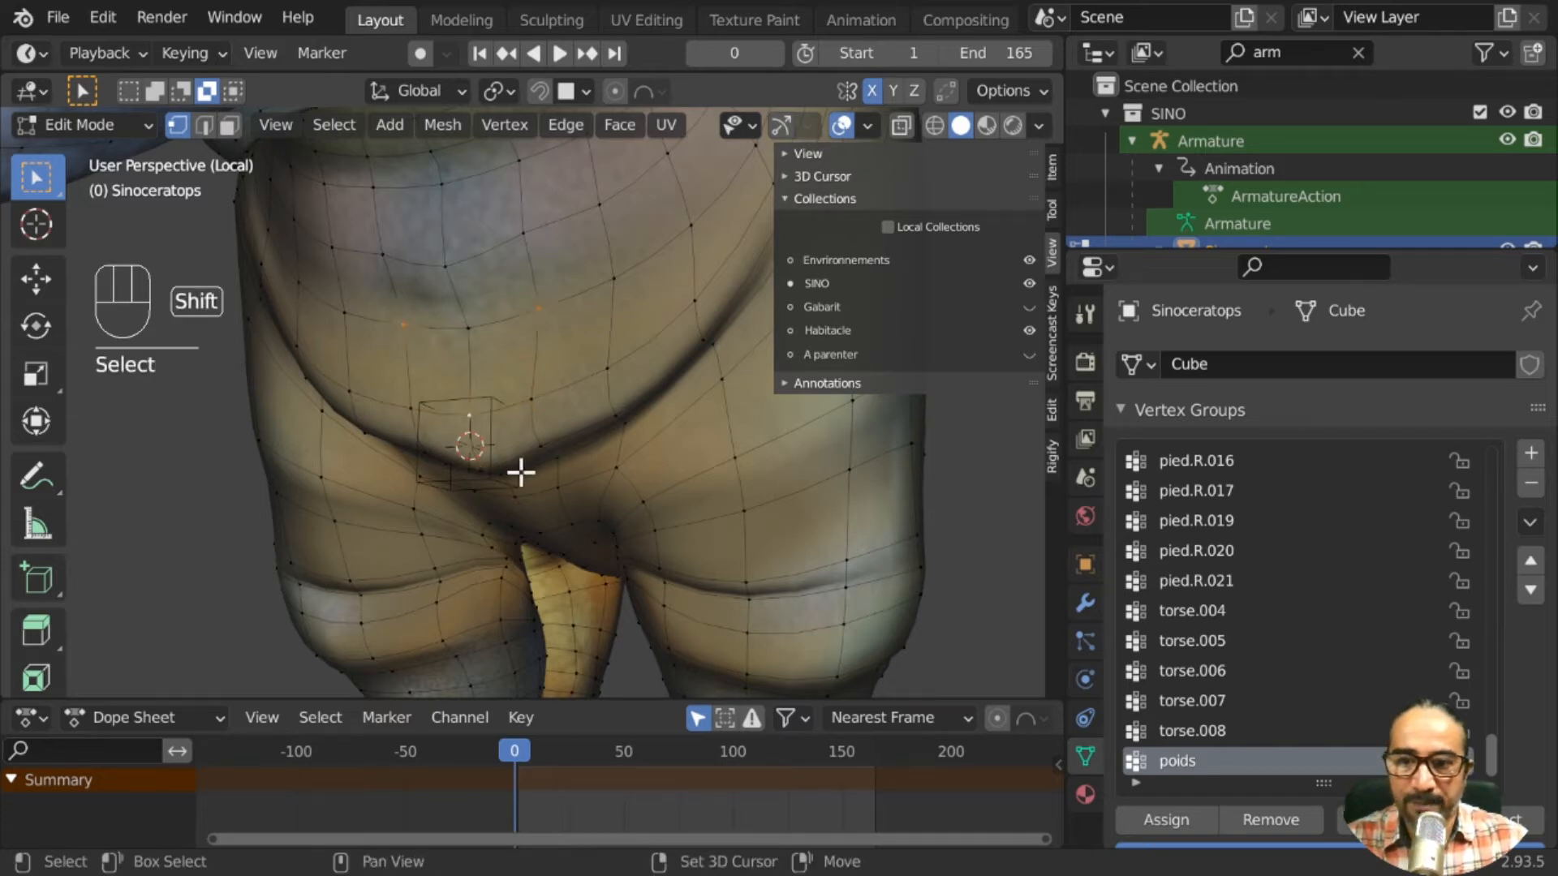
# Save the file and snap the 3D cursor to the three selected chest vertices
pyautogui.hotkey('ctrl', 's')
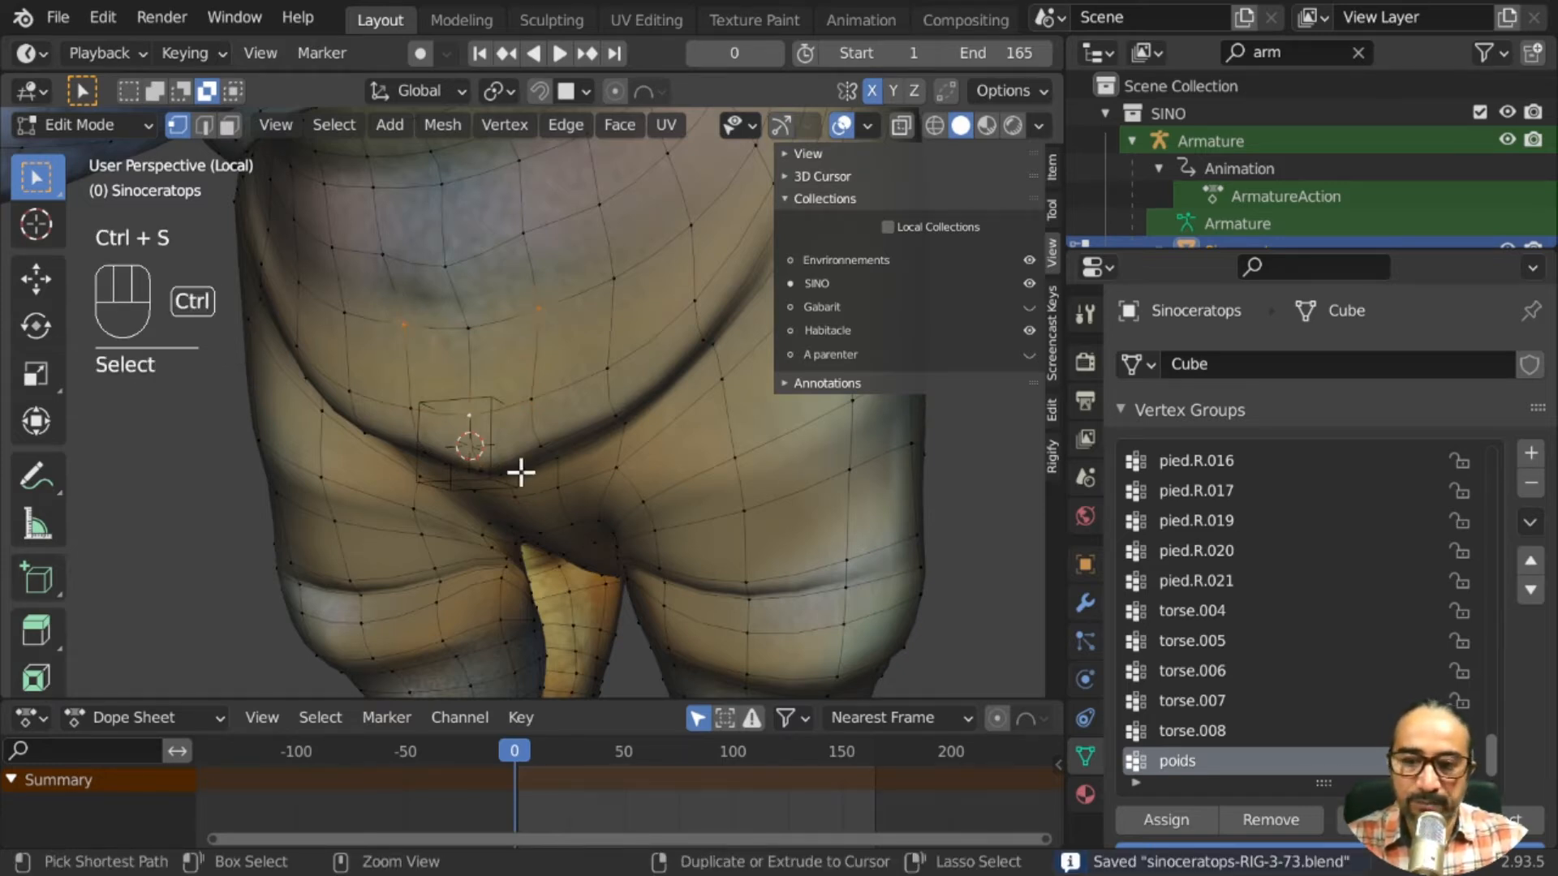
pyautogui.hotkey('shift', 's')
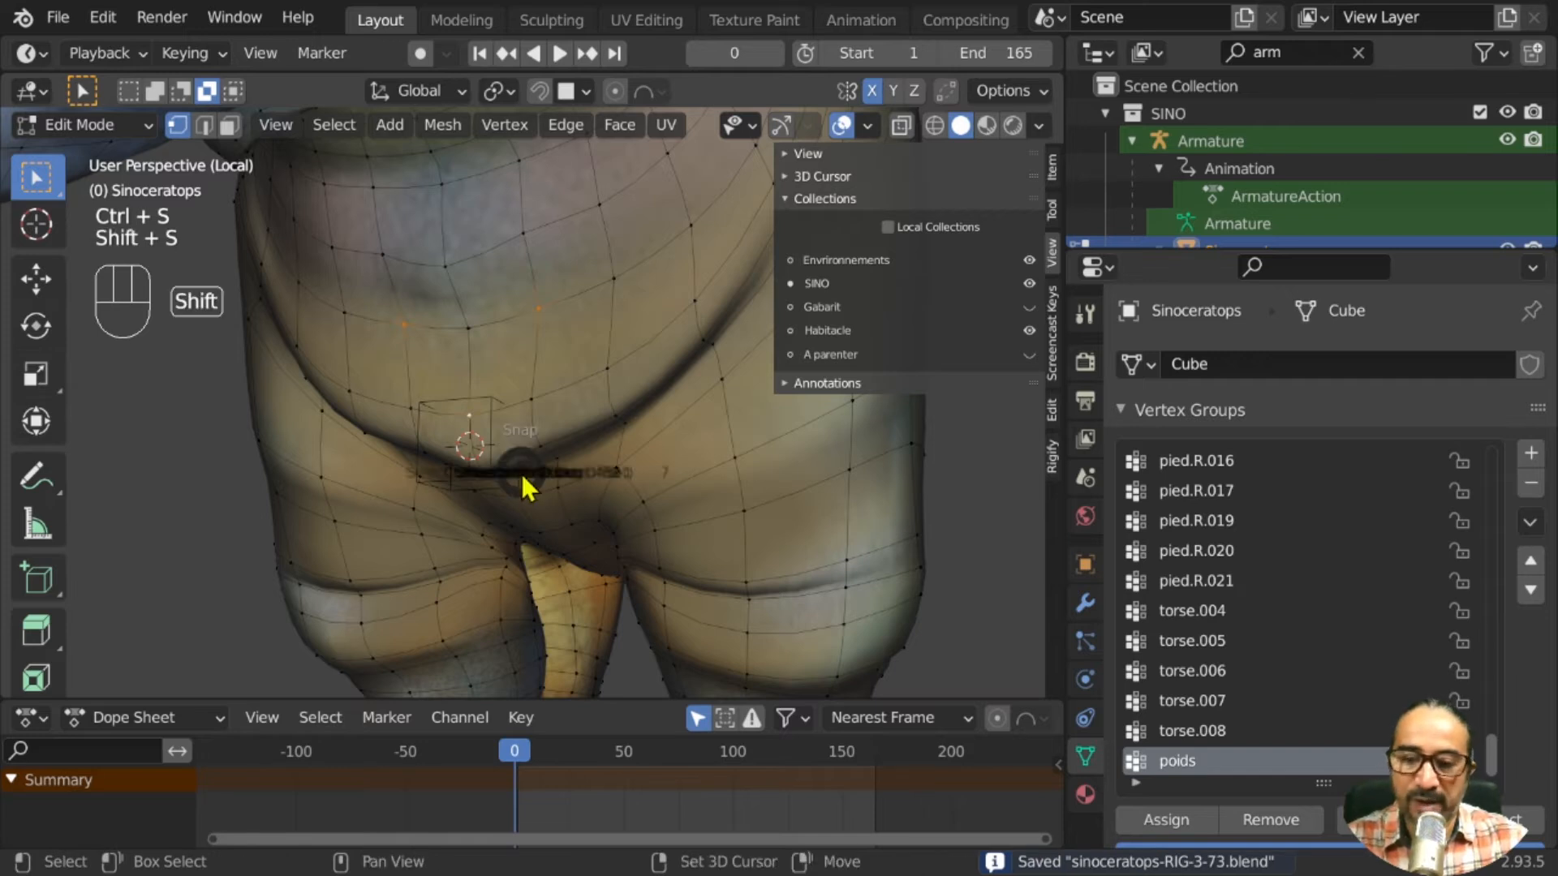
pyautogui.click(536, 641)
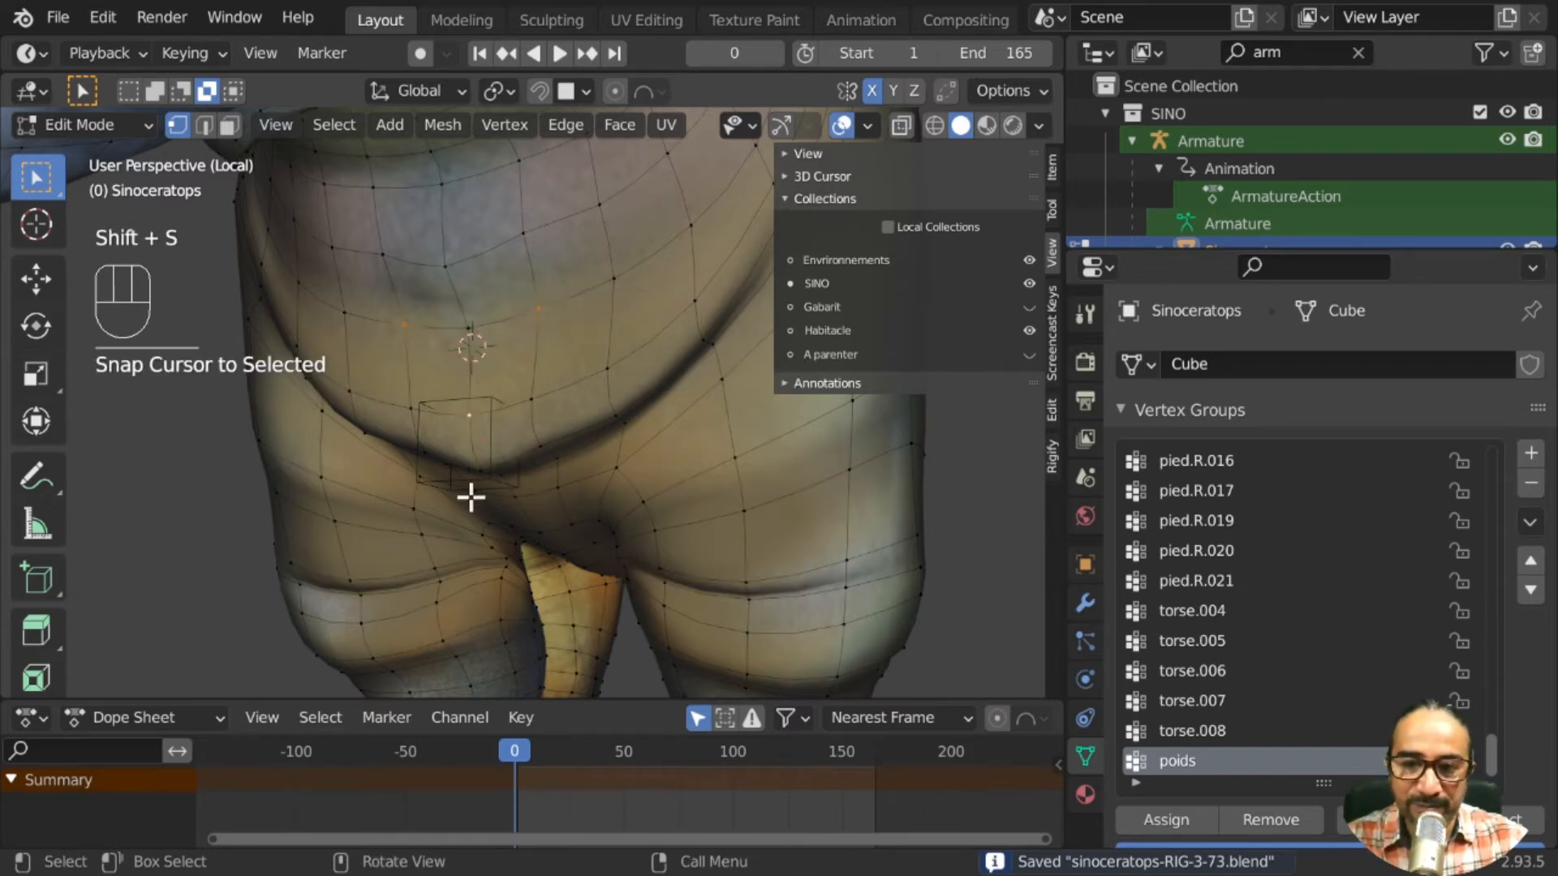
# Return to Object Mode and snap the cube empty to the 3D cursor on the chest
pyautogui.press('Tab')
pyautogui.click(494, 490)
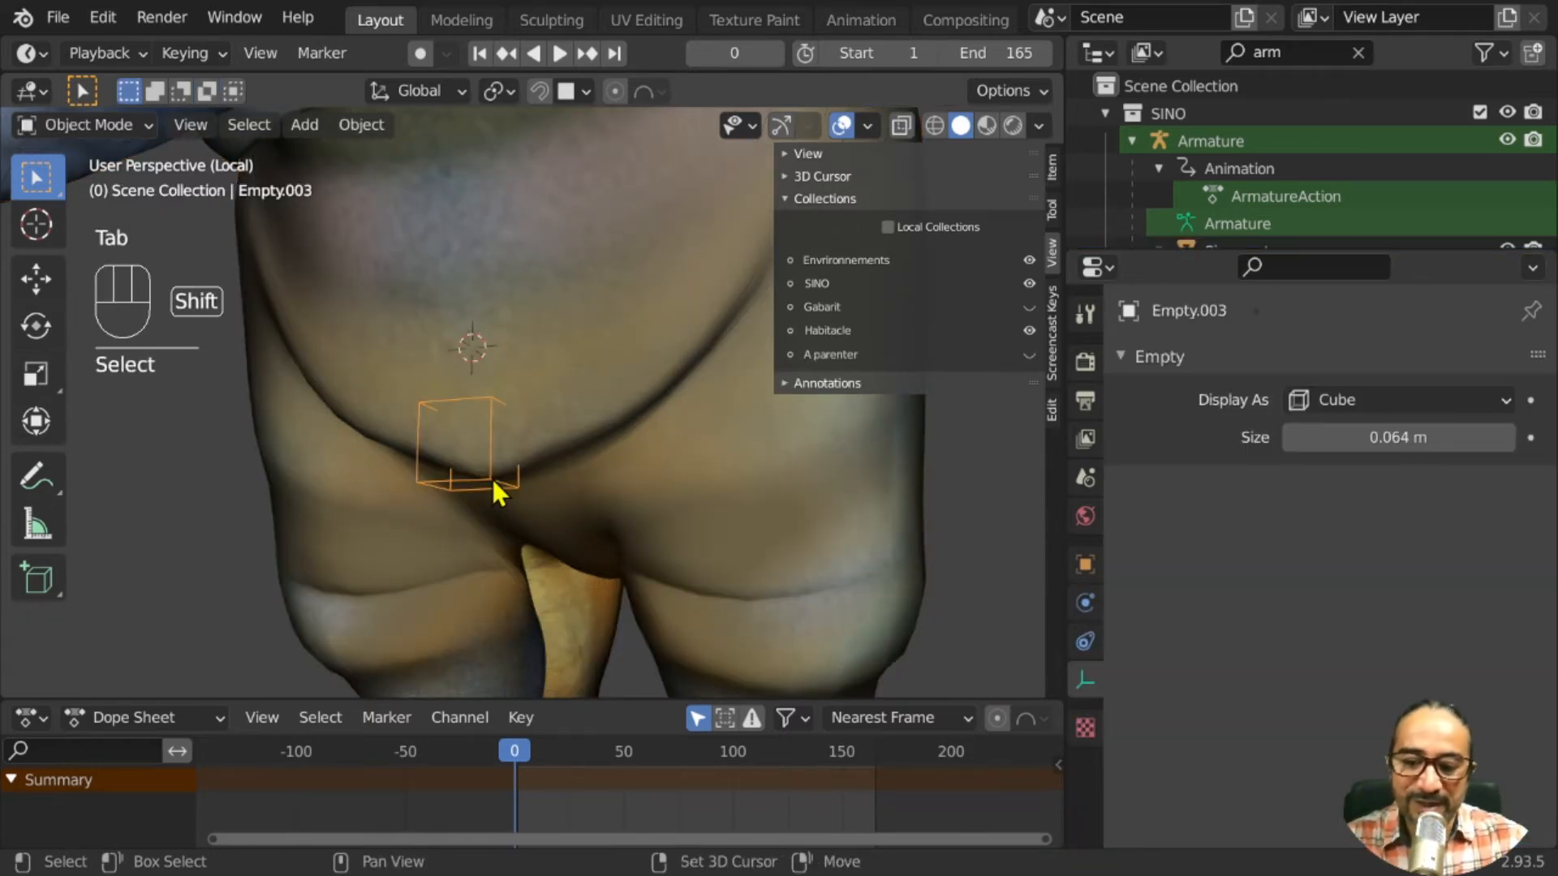
pyautogui.hotkey('shift', 's')
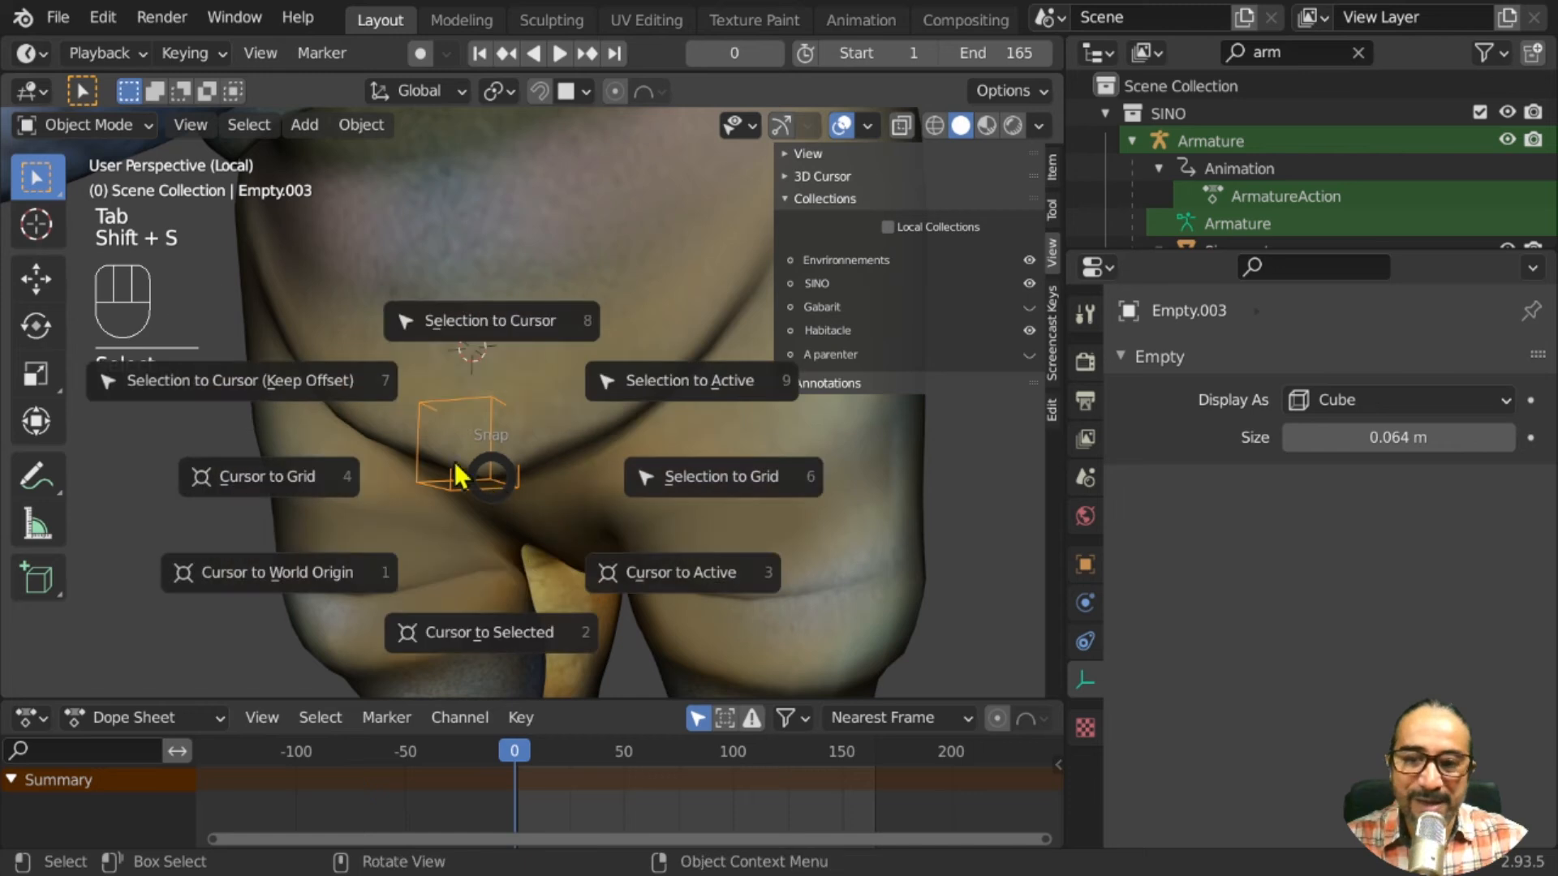
pyautogui.click(483, 320)
pyautogui.moveTo(467, 375); pyautogui.dragTo(303, 509, button='middle')
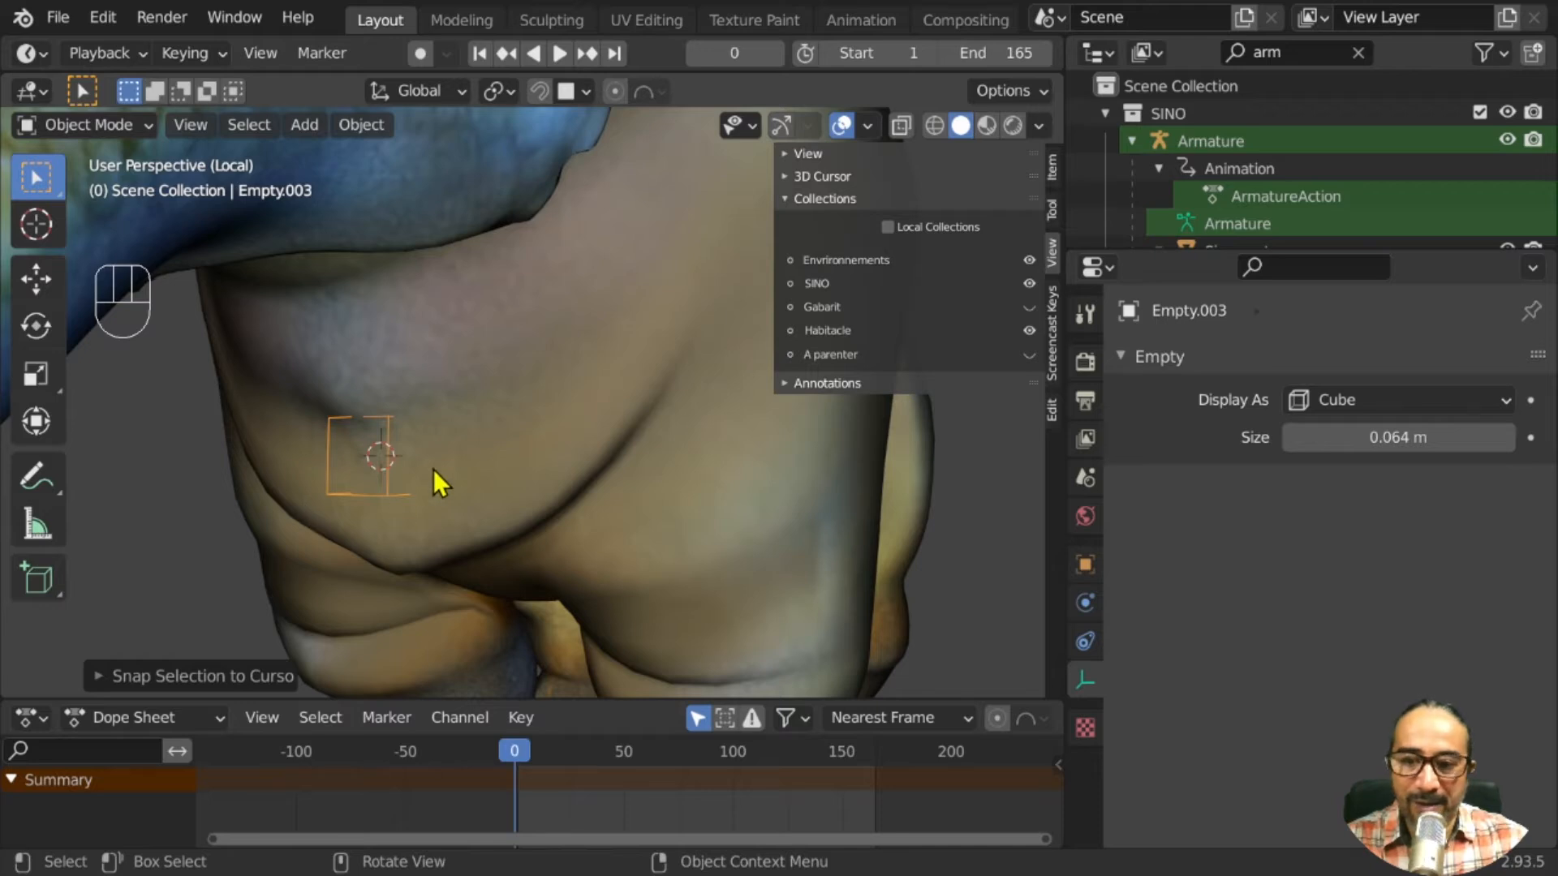
# Vertex-parent the cube empty to the three selected chest vertices of the Sinoceratops mesh and return to Object Mode
pyautogui.keyDown('shift'); pyautogui.click(256, 423); pyautogui.keyUp('shift')
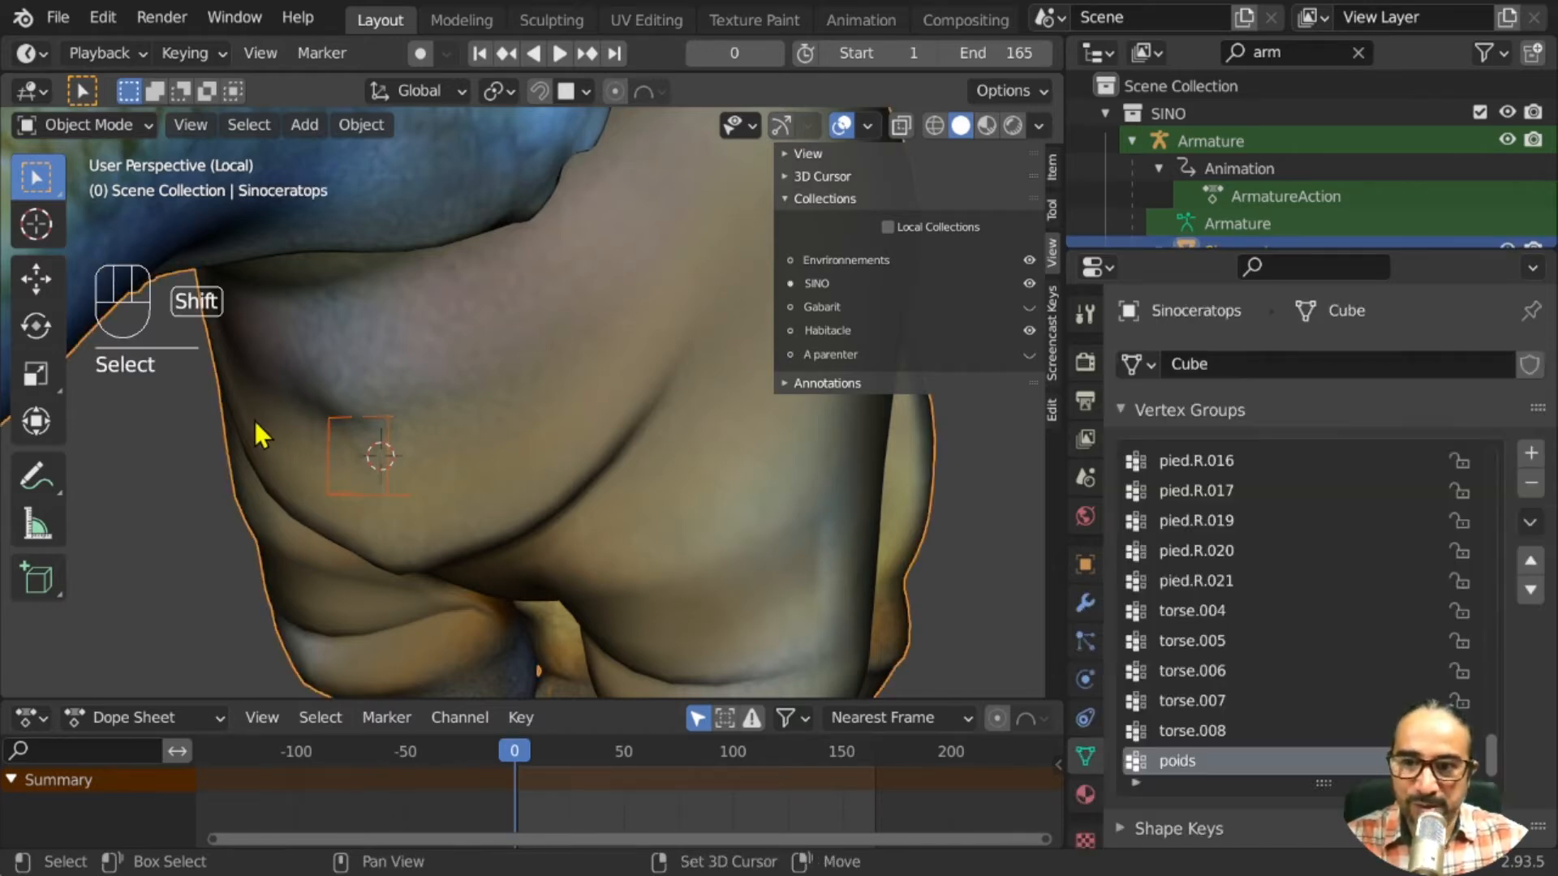
pyautogui.press('Tab')
pyautogui.moveTo(326, 612); pyautogui.dragTo(342, 606, button='middle')
pyautogui.scroll(5, 403, 483)
pyautogui.scroll(-3, 204, 436)
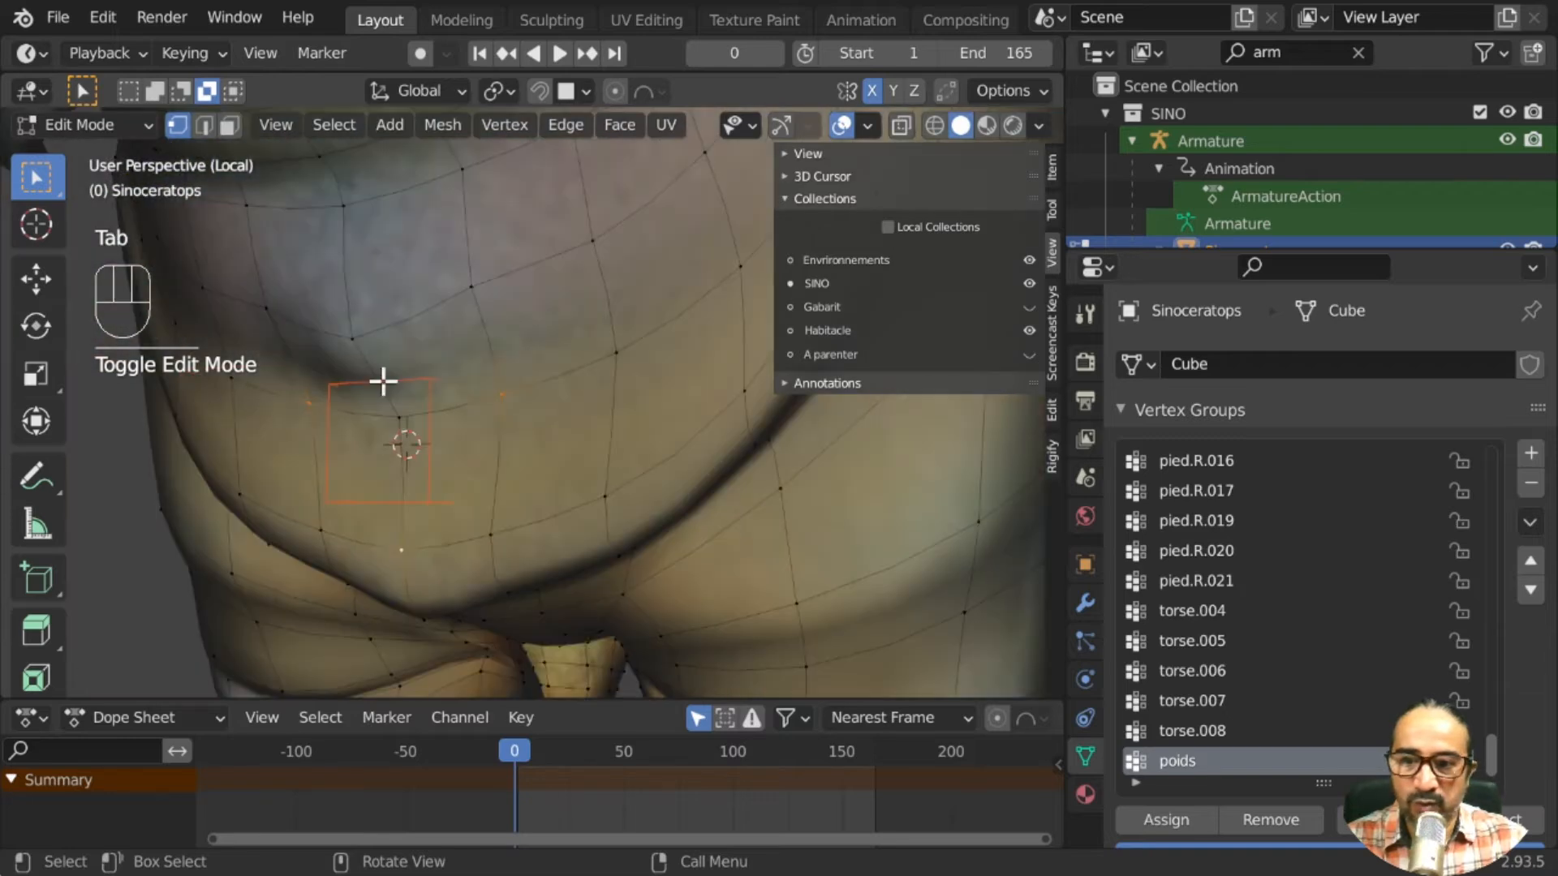
pyautogui.hotkey('ctrl', 'p')
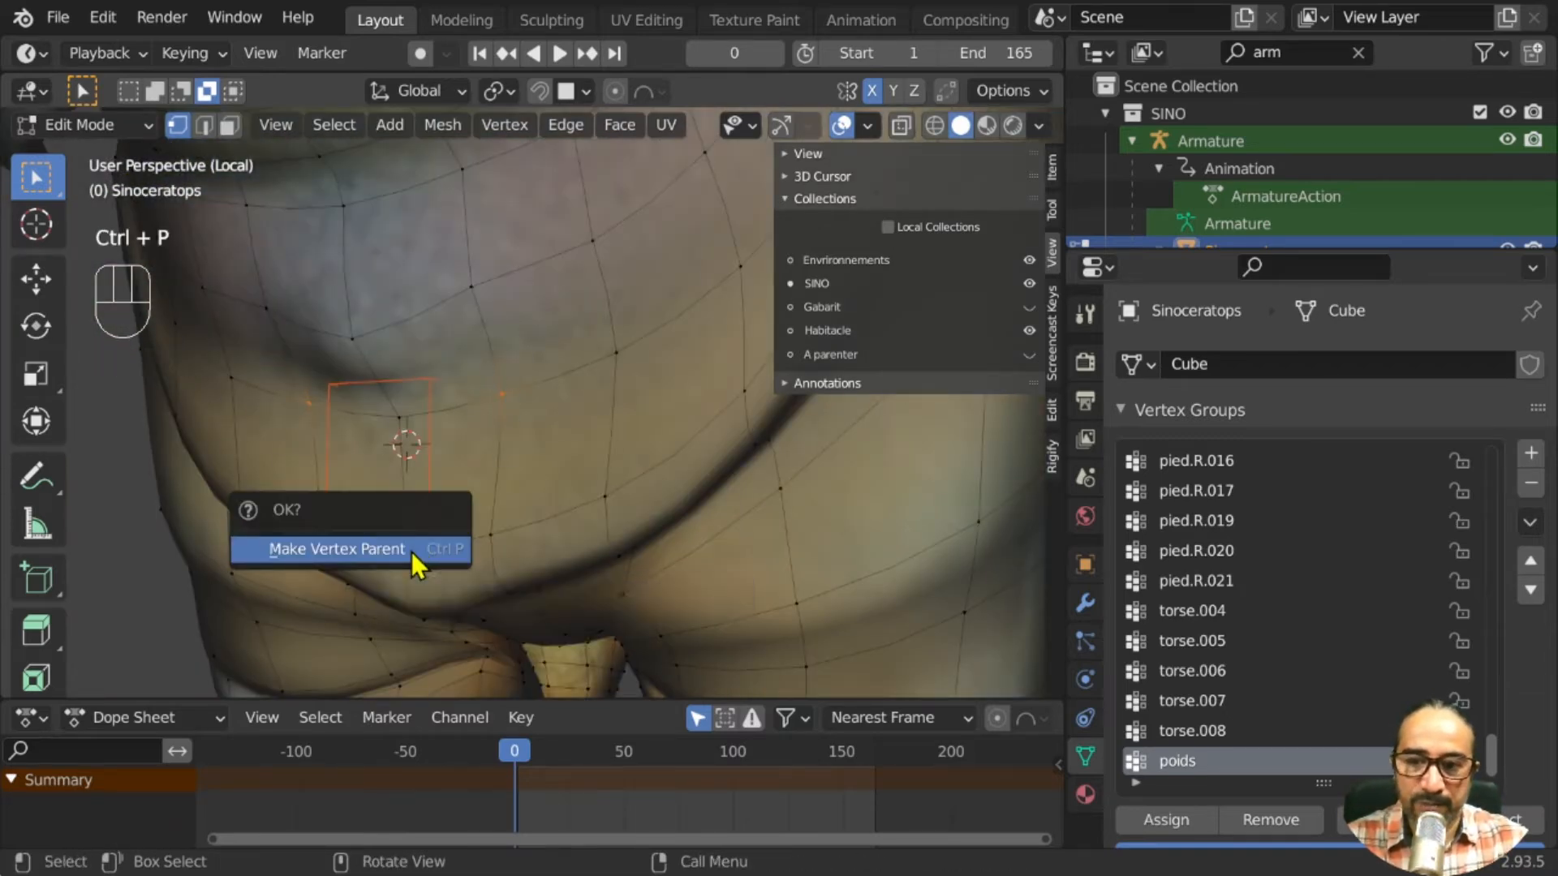
pyautogui.click(411, 551)
pyautogui.click(81, 124)
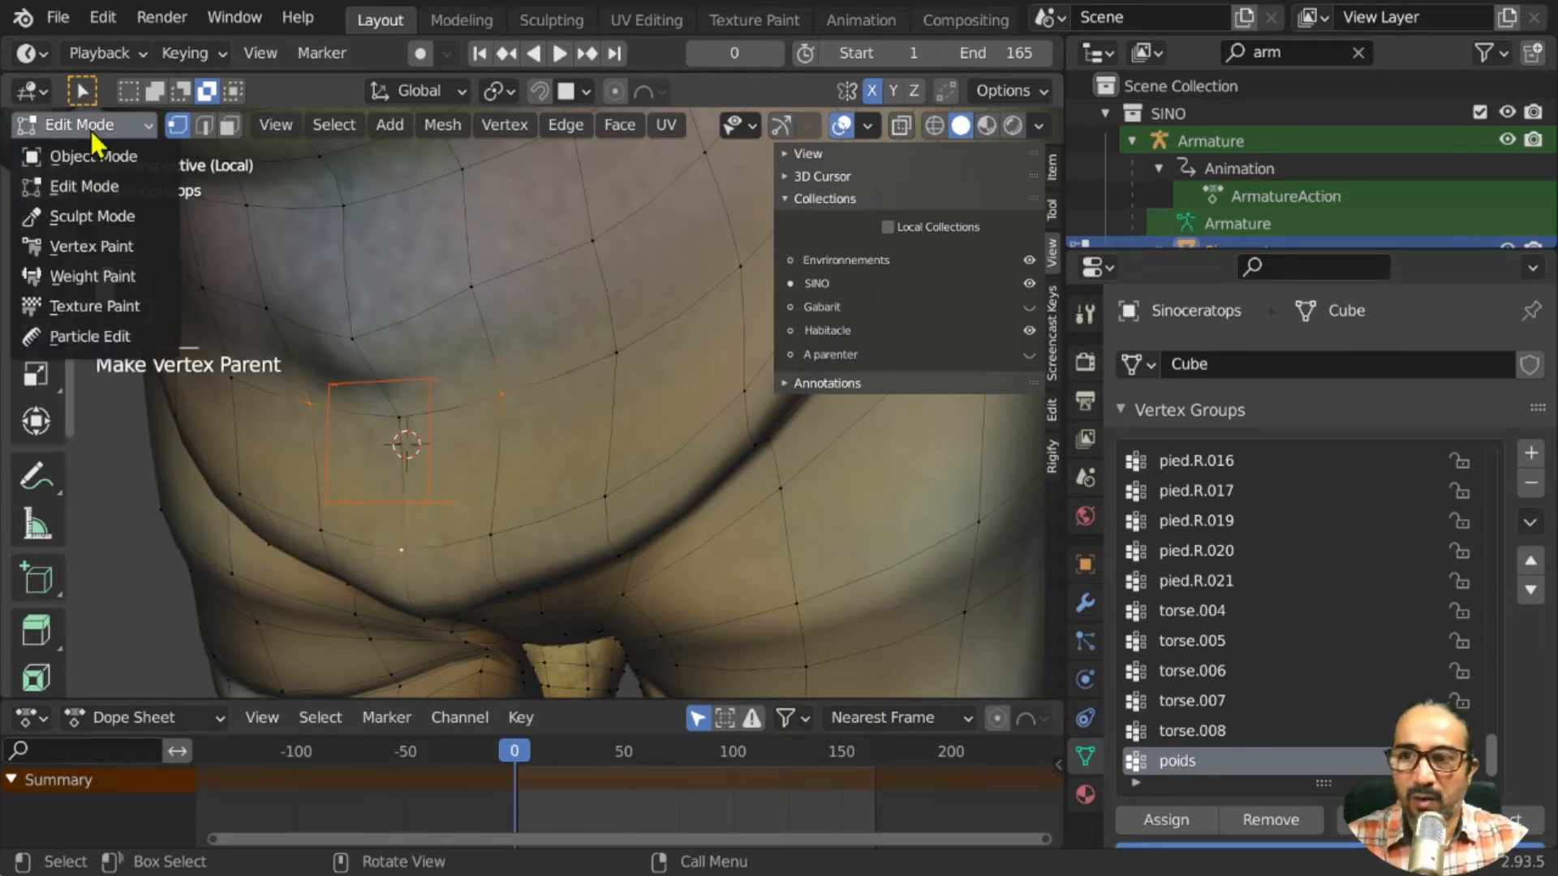
pyautogui.click(114, 157)
# Play the animation briefly to check how the cube empty follows the chest, ending back at frame 0
pyautogui.scroll(-6, 421, 527)
pyautogui.moveTo(562, 574); pyautogui.dragTo(514, 618, button='middle')
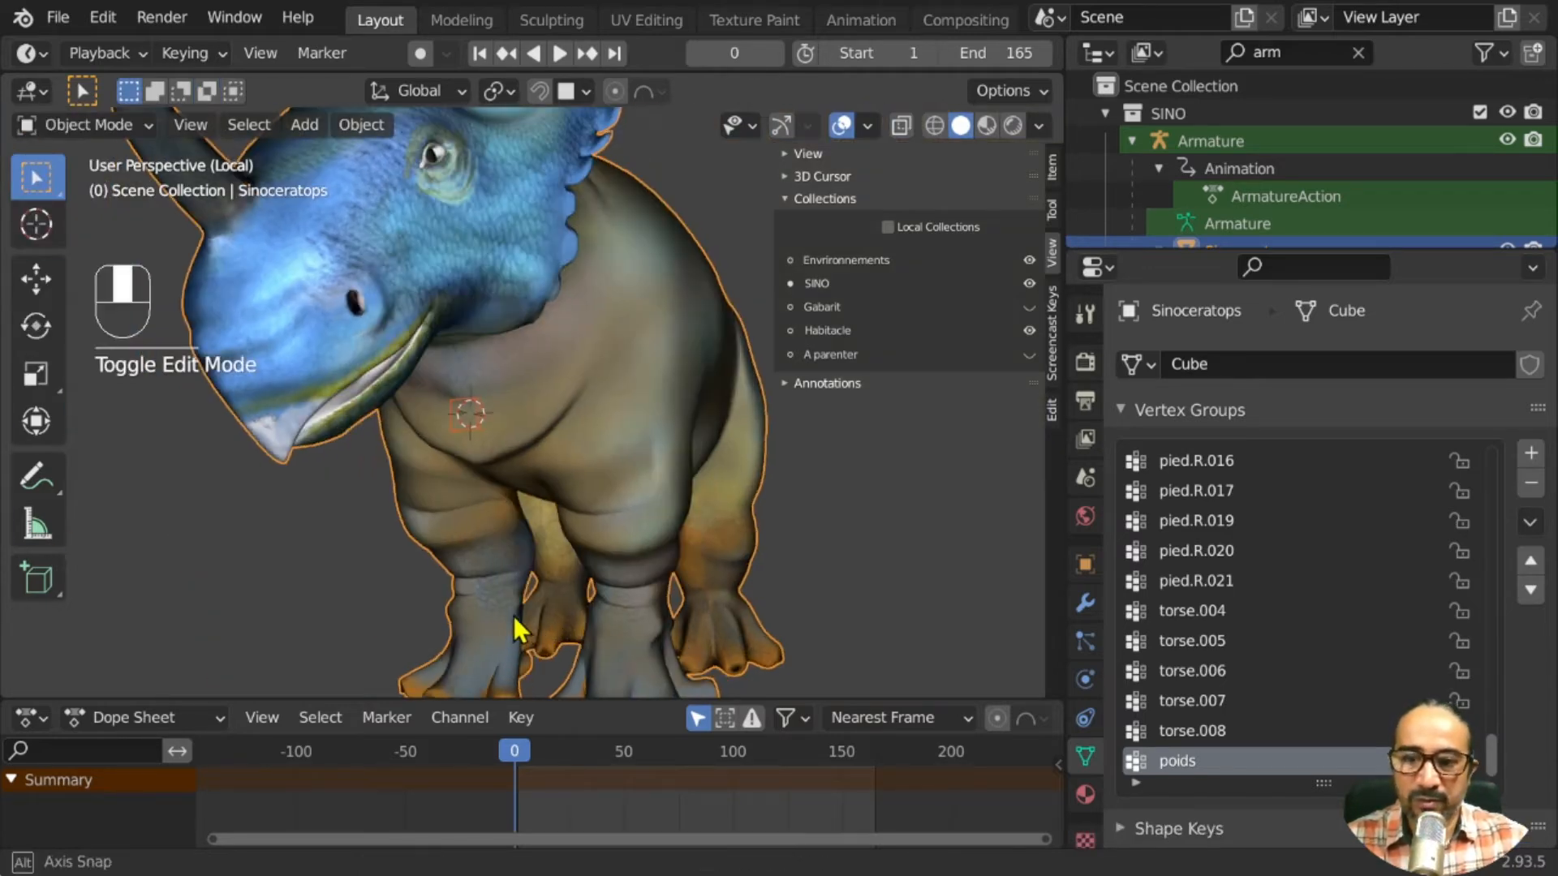
pyautogui.press('space')
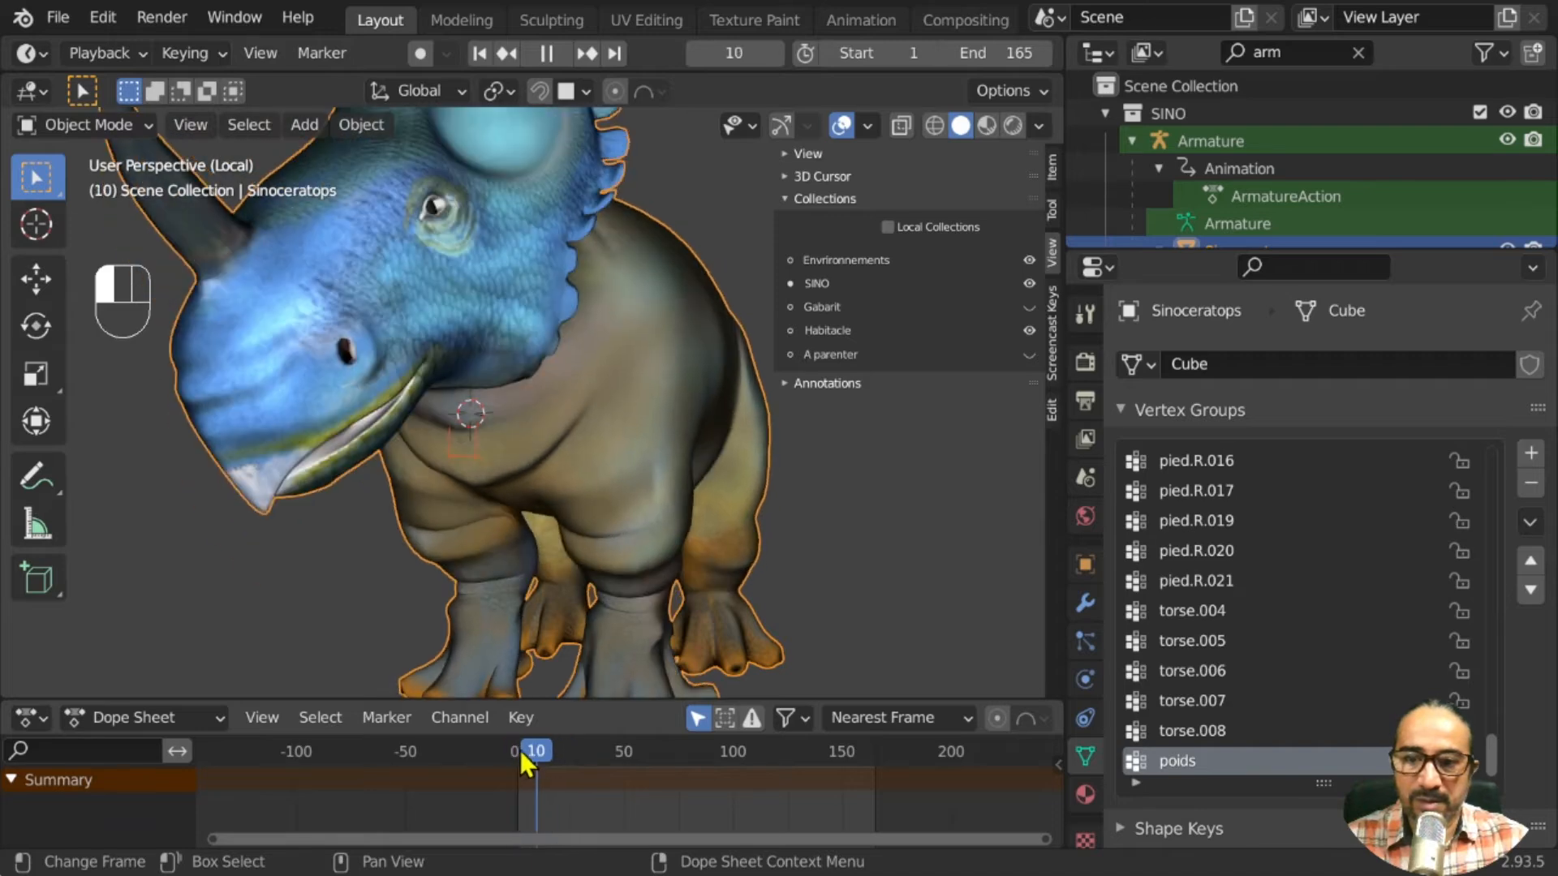
pyautogui.press('Escape')
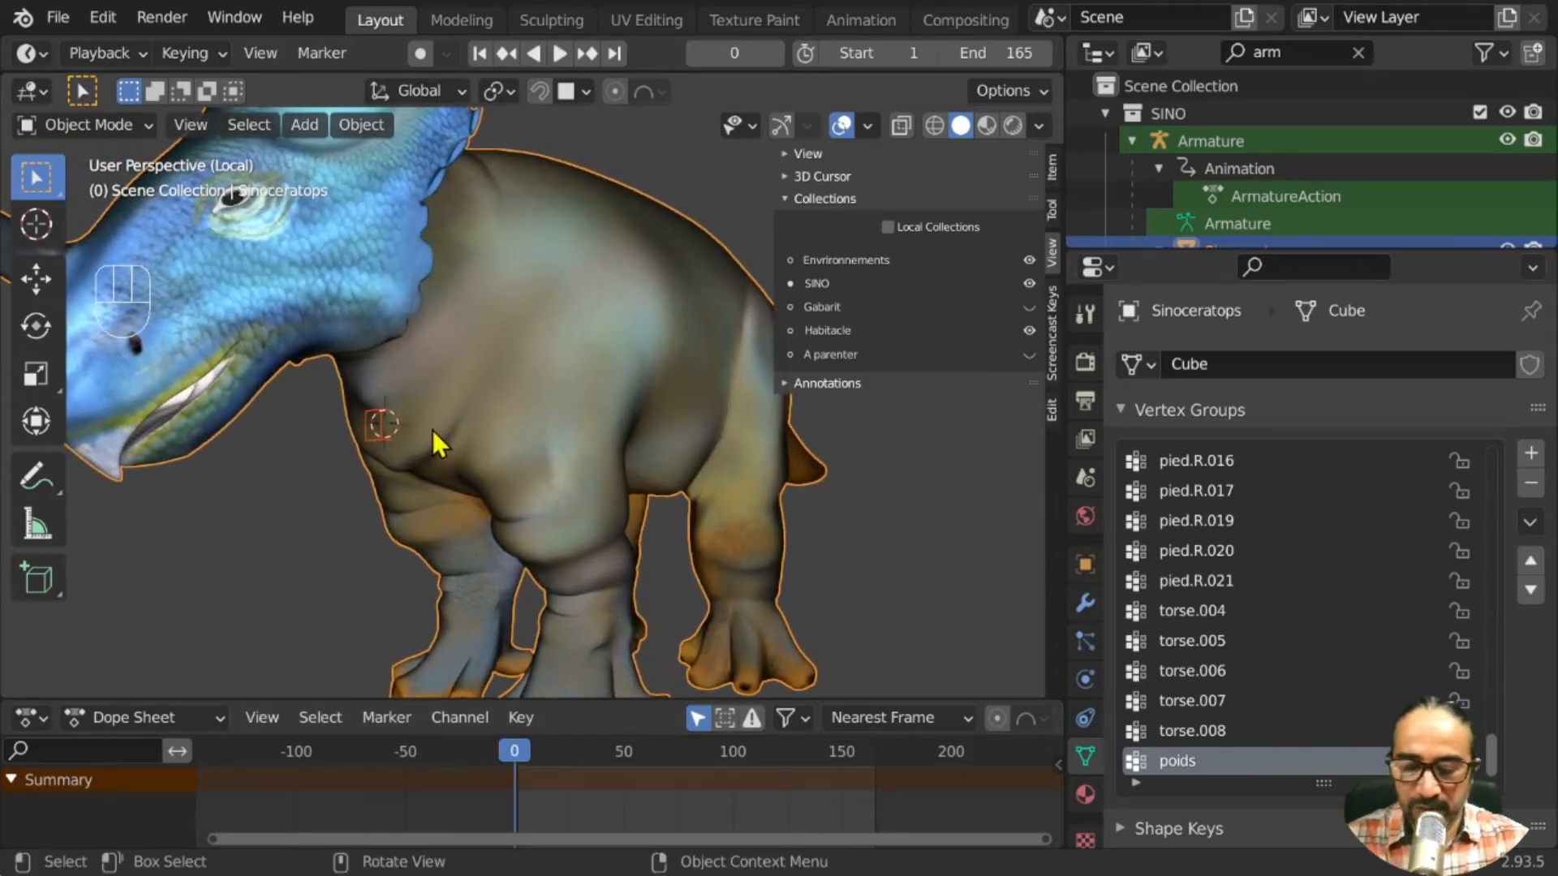
# Exit Local View, put the harness armature in Pose Mode and select its upright control bone at the front of the chest
pyautogui.press('KP_Divide')
pyautogui.moveTo(435, 442); pyautogui.dragTo(452, 341, button='middle')
pyautogui.click(469, 343)
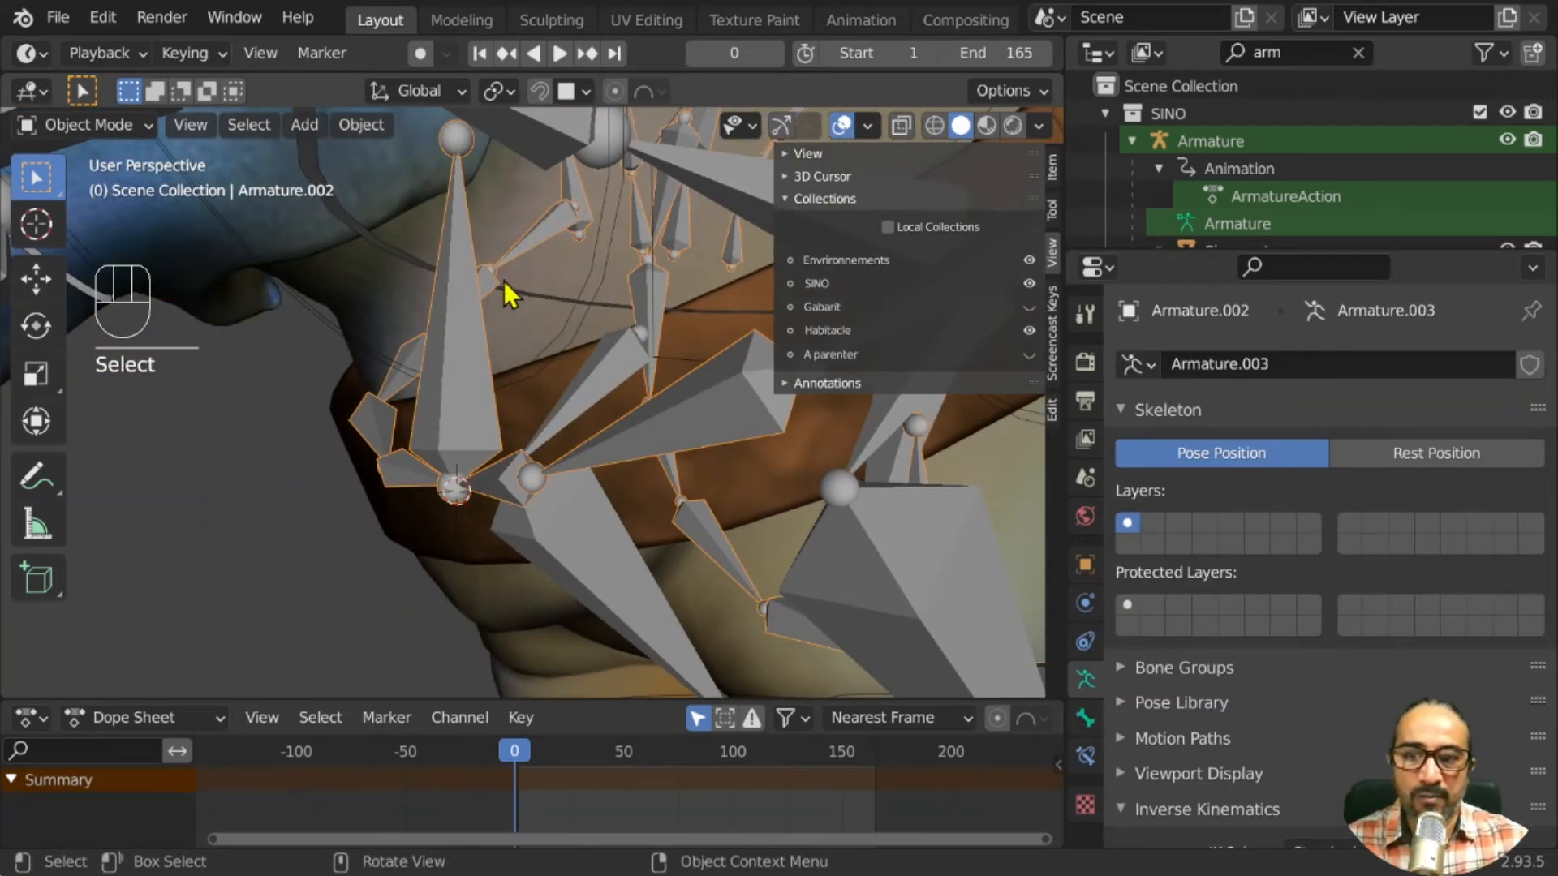
pyautogui.scroll(-3, 511, 341)
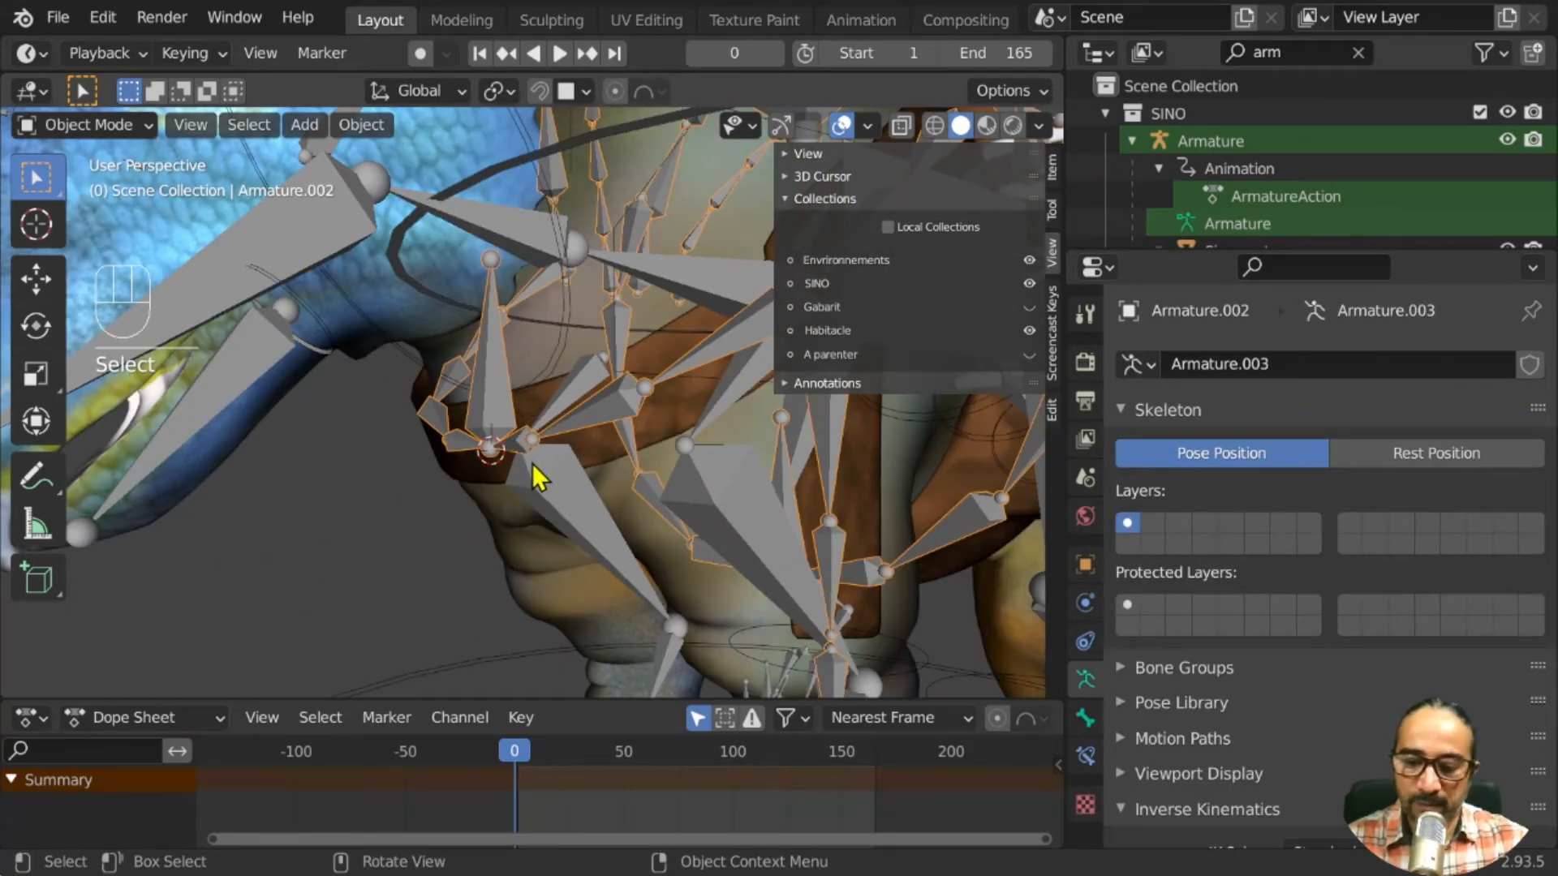
pyautogui.hotkey('ctrl', 'Tab')
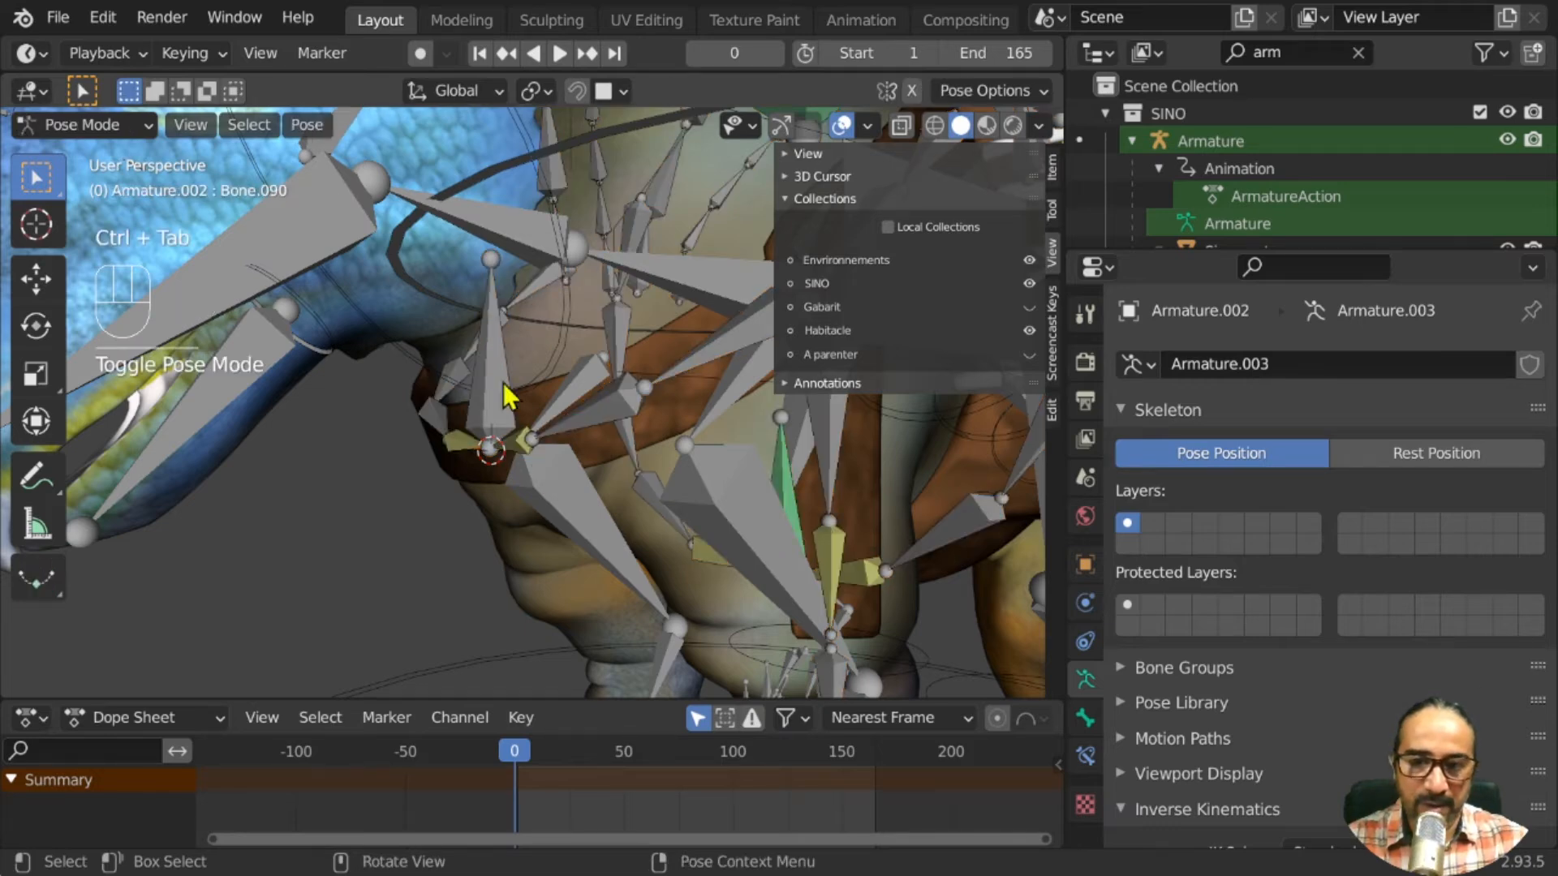
pyautogui.click(500, 353)
pyautogui.moveTo(519, 508)
pyautogui.mouseDown(button='middle')
pyautogui.moveTo(536, 511)
pyautogui.moveTo(338, 505)
pyautogui.moveTo(485, 450)
pyautogui.moveTo(487, 494)
pyautogui.moveTo(479, 446)
pyautogui.moveTo(469, 503)
pyautogui.moveTo(514, 532)
pyautogui.mouseUp(button='middle')
pyautogui.scroll(5, 337, 505)
pyautogui.scroll(-5, 586, 570)
pyautogui.keyDown('shift'); pyautogui.moveTo(628, 580); pyautogui.dragTo(425, 511, button='middle'); pyautogui.keyUp('shift')
pyautogui.moveTo(425, 511); pyautogui.dragTo(458, 500, button='middle')
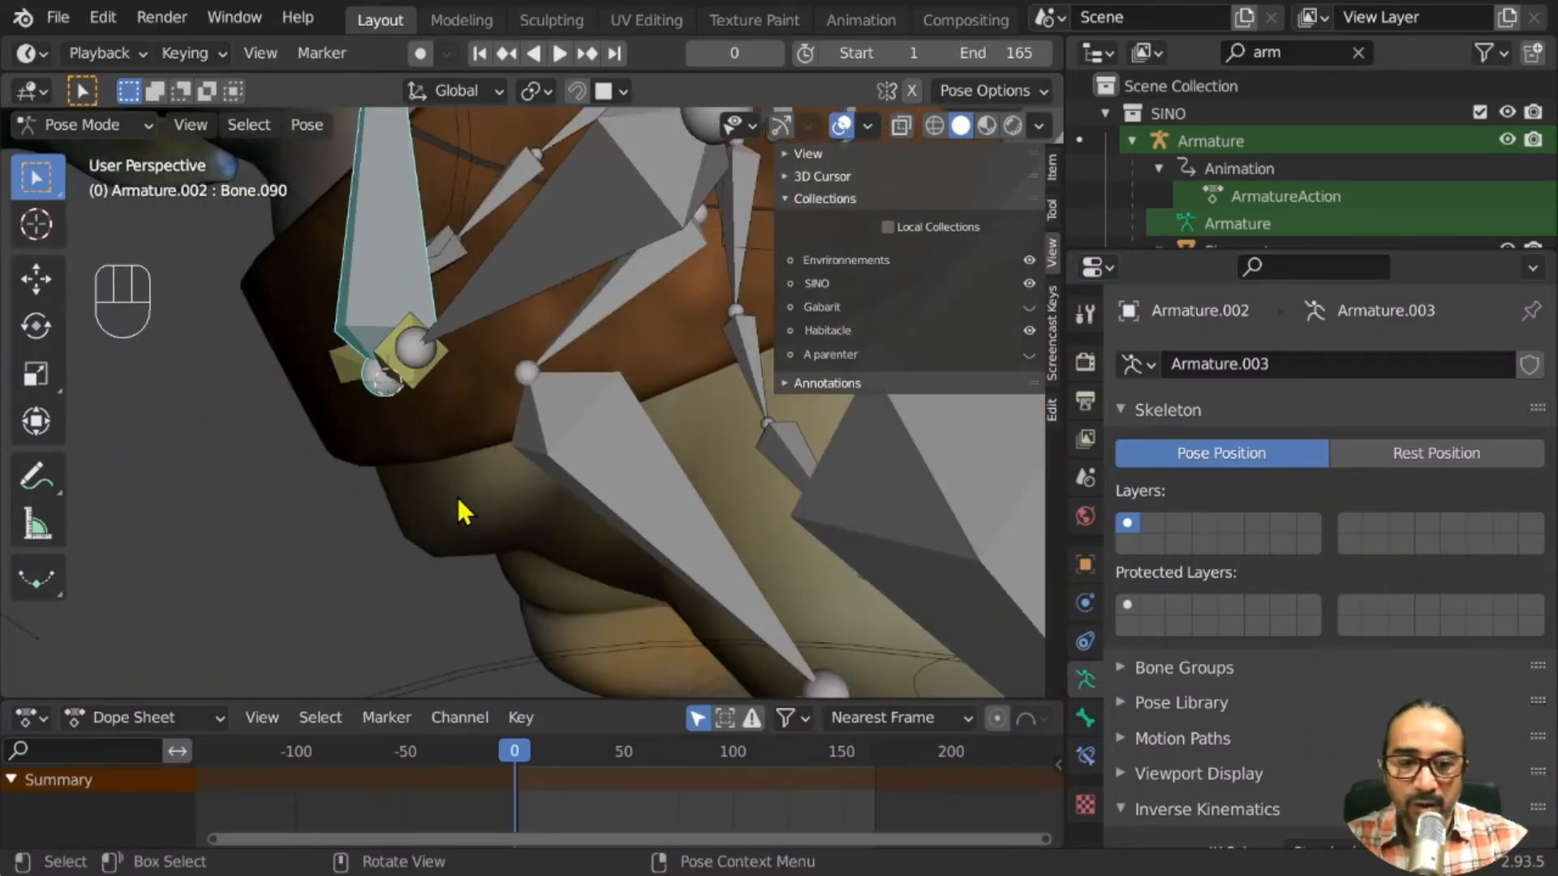
# Add a Child Of bone constraint to the selected chest bone with Empty.003 as the target
pyautogui.click(1085, 755)
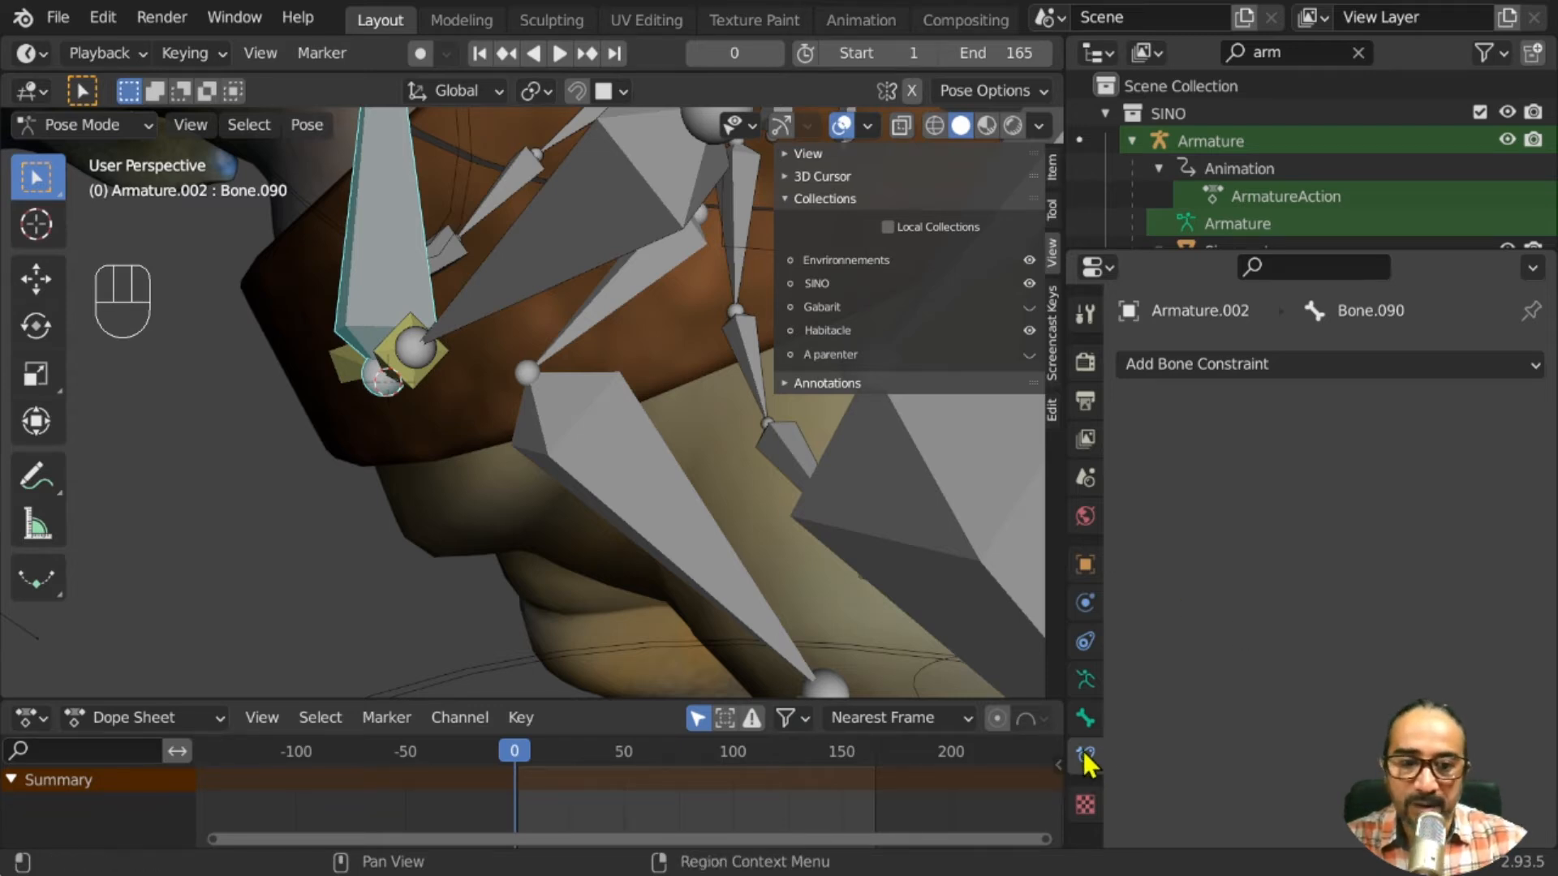
pyautogui.moveTo(1049, 661); pyautogui.dragTo(1017, 661)
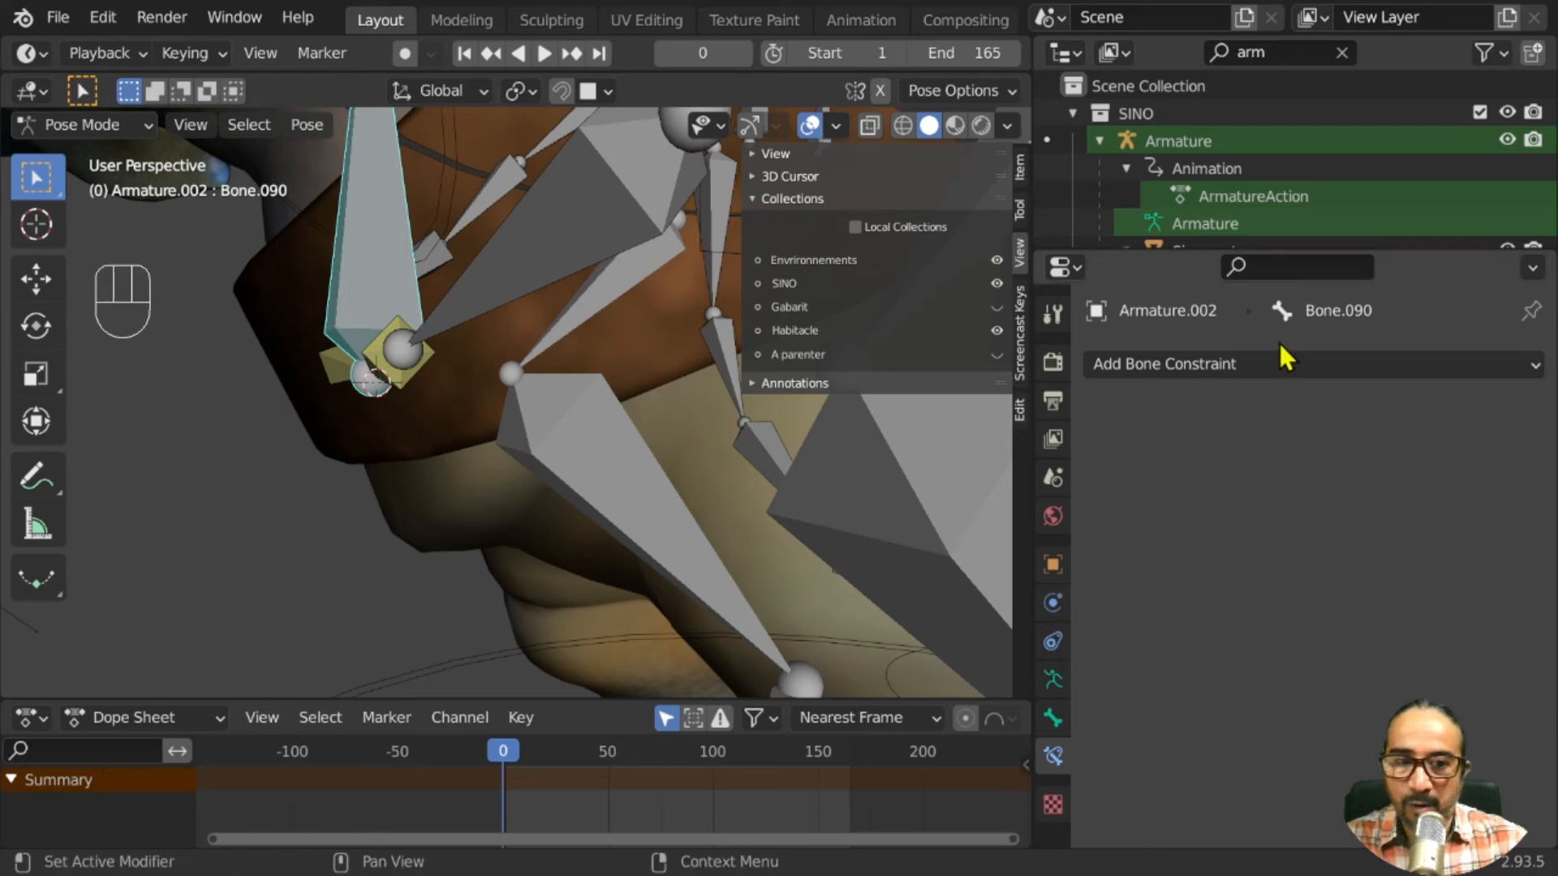
pyautogui.click(1262, 362)
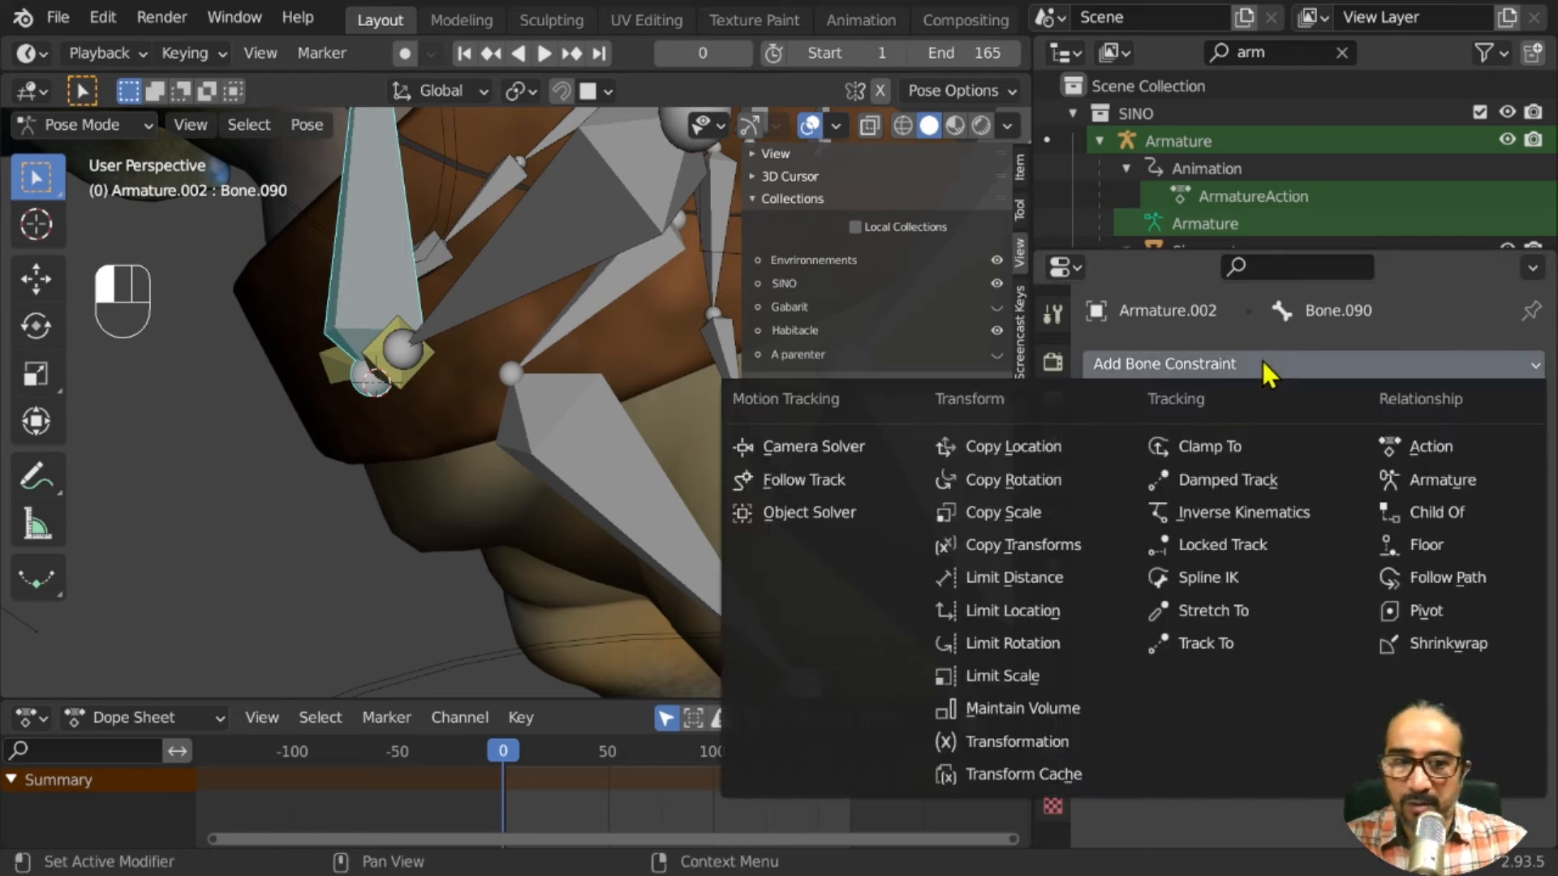
pyautogui.click(1442, 512)
pyautogui.click(1385, 463)
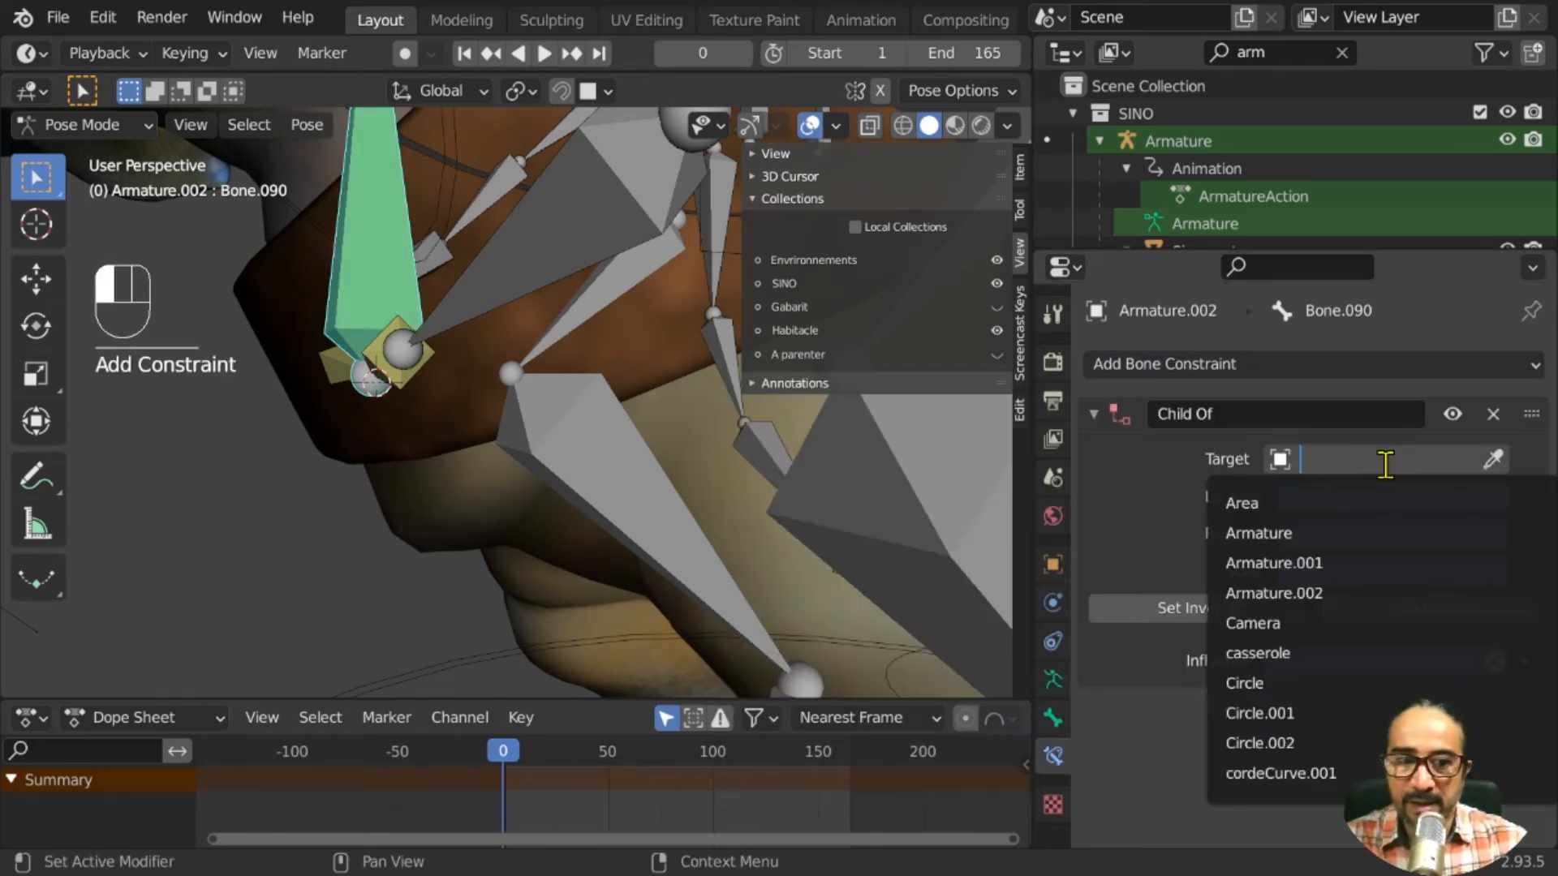
pyautogui.write('em')
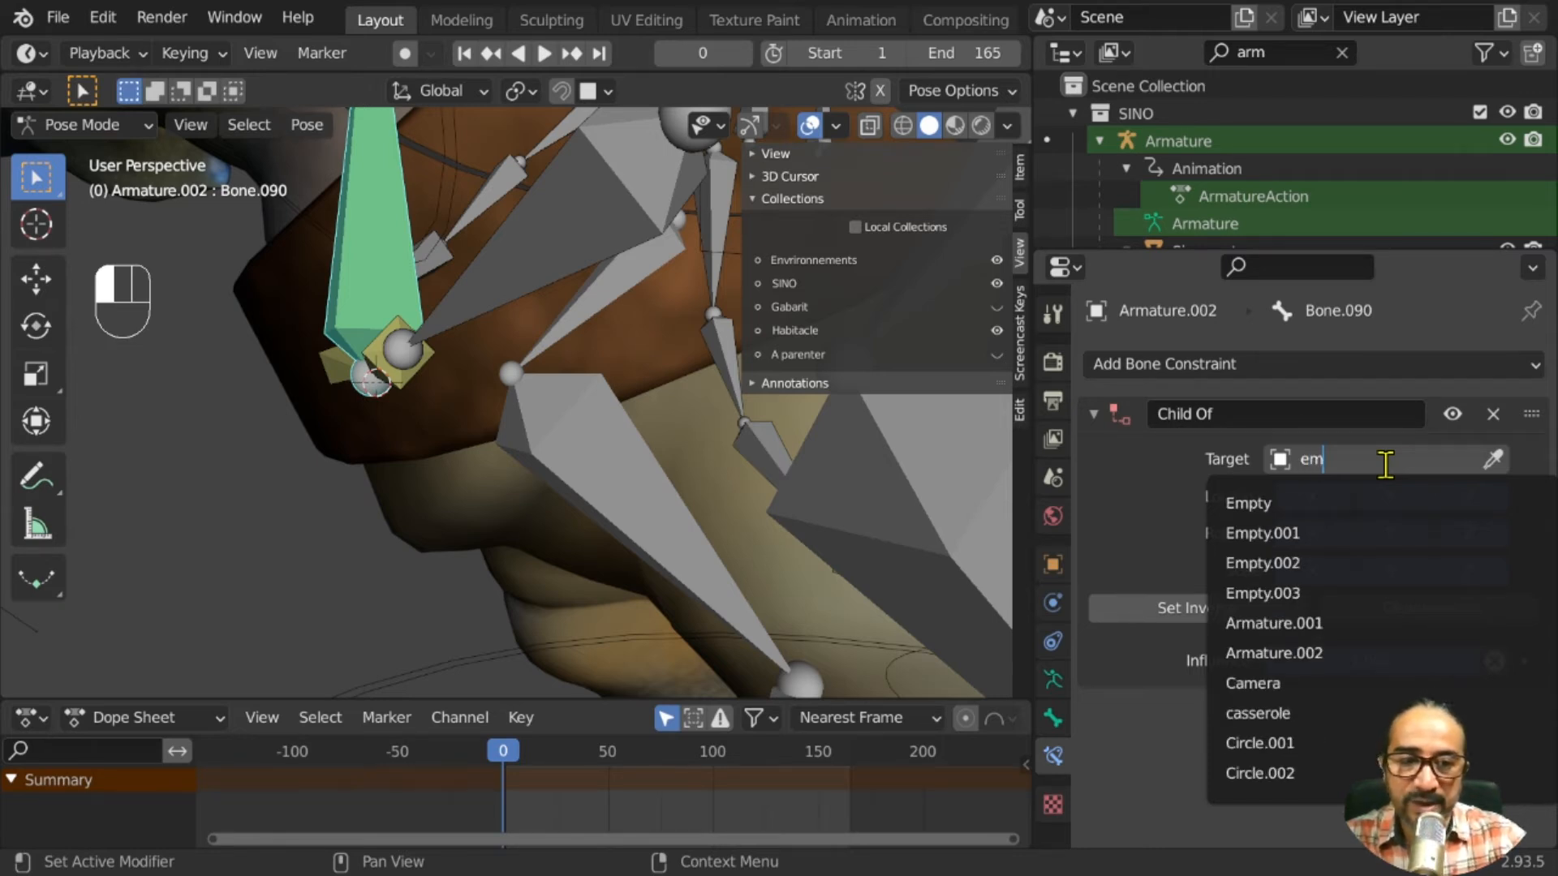
pyautogui.click(1266, 593)
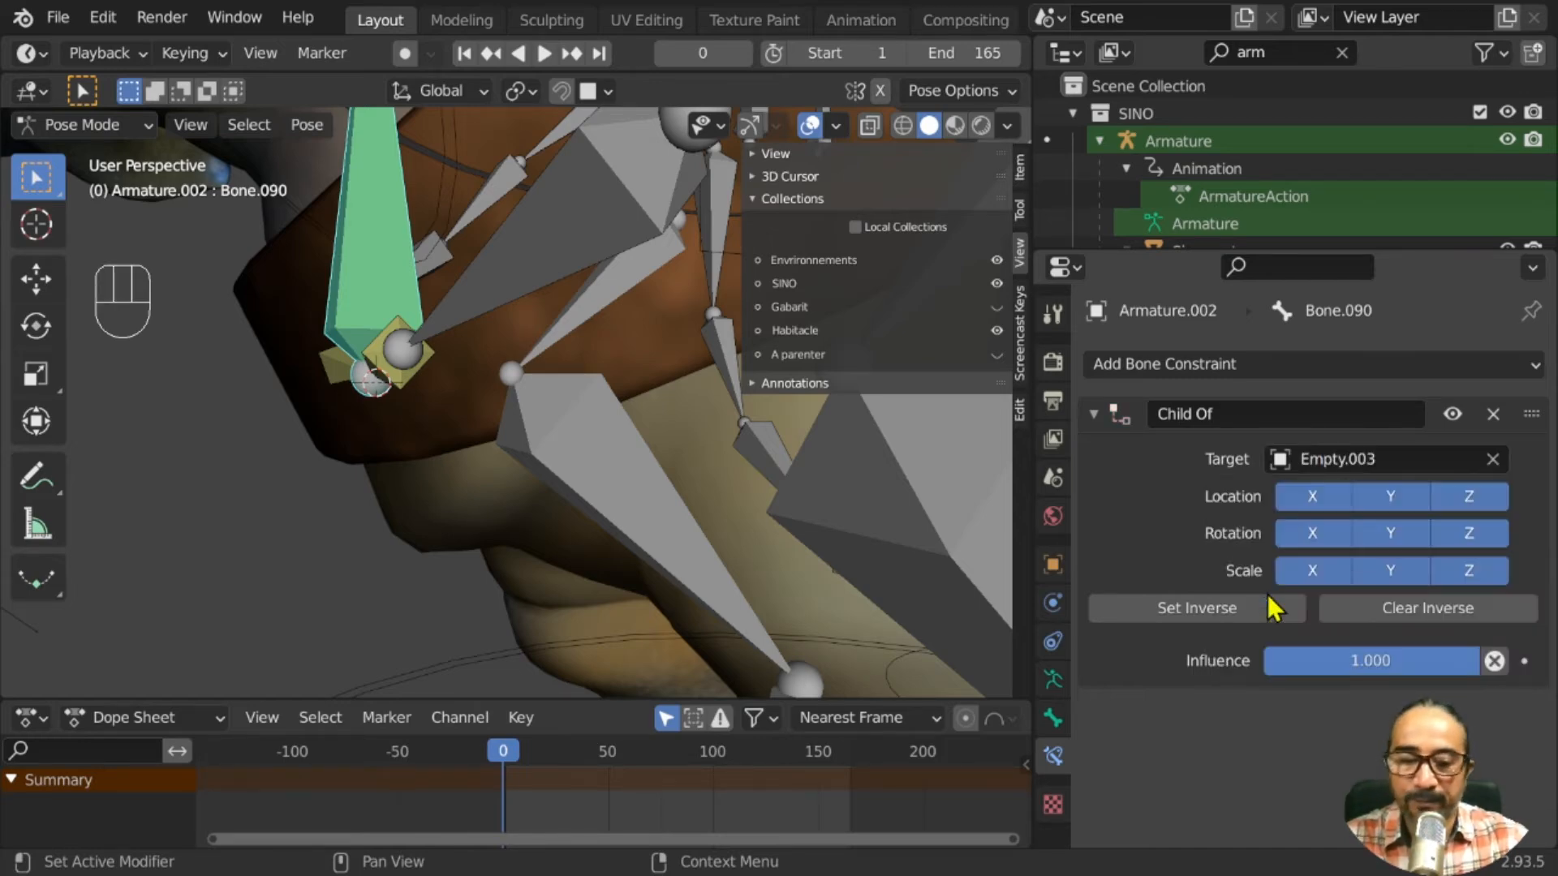
# Play the animation with overlays hidden to examine the chest strap, restoring the overlays and frame 0 at the end
pyautogui.scroll(-4, 528, 459)
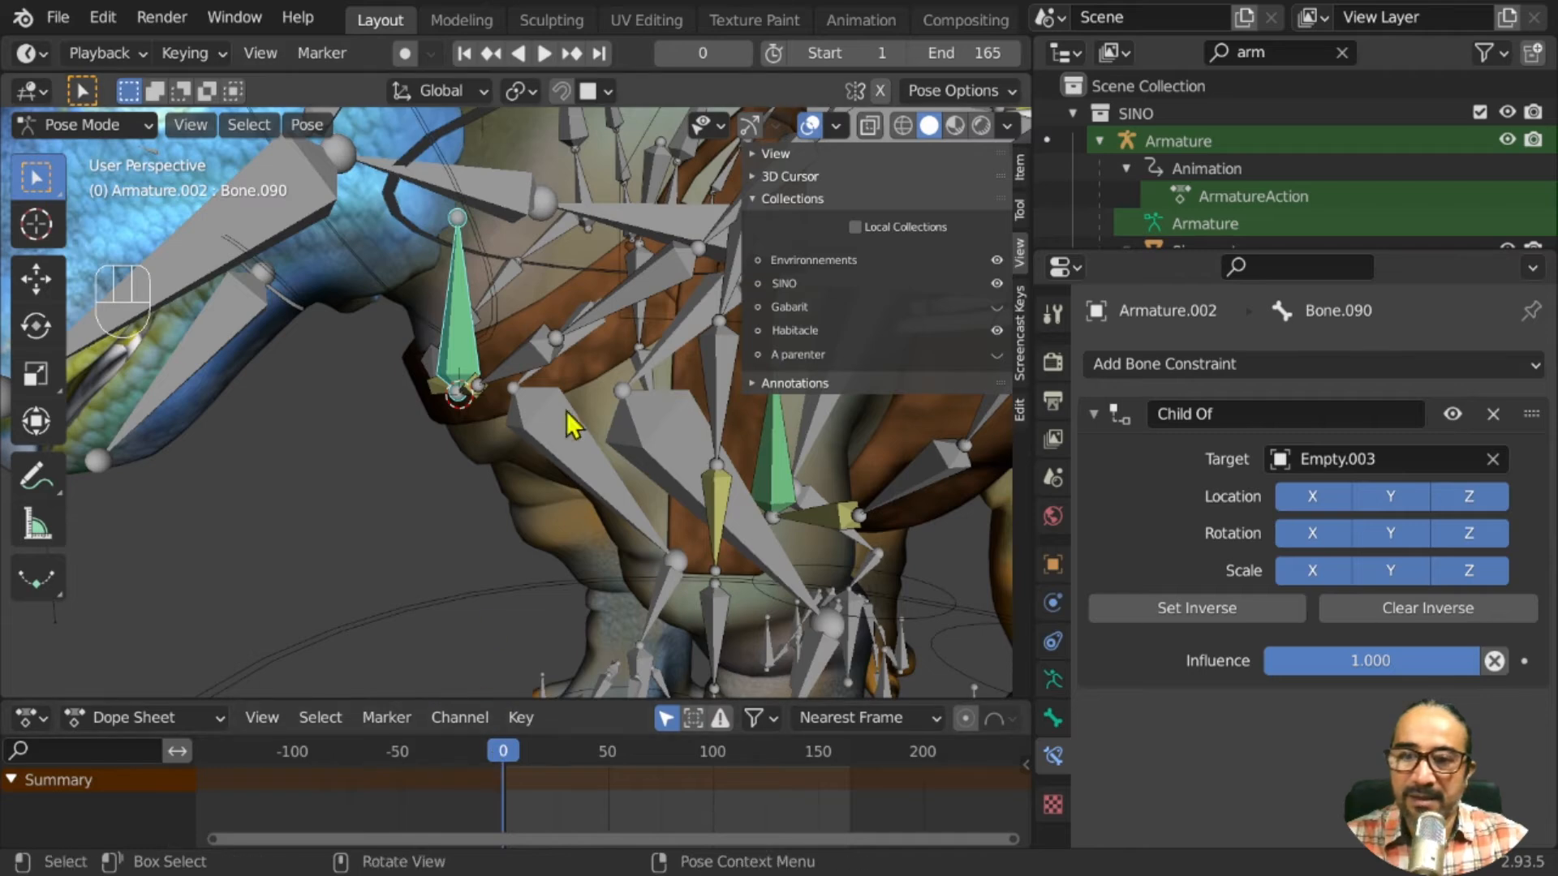
pyautogui.click(809, 126)
pyautogui.press('space')
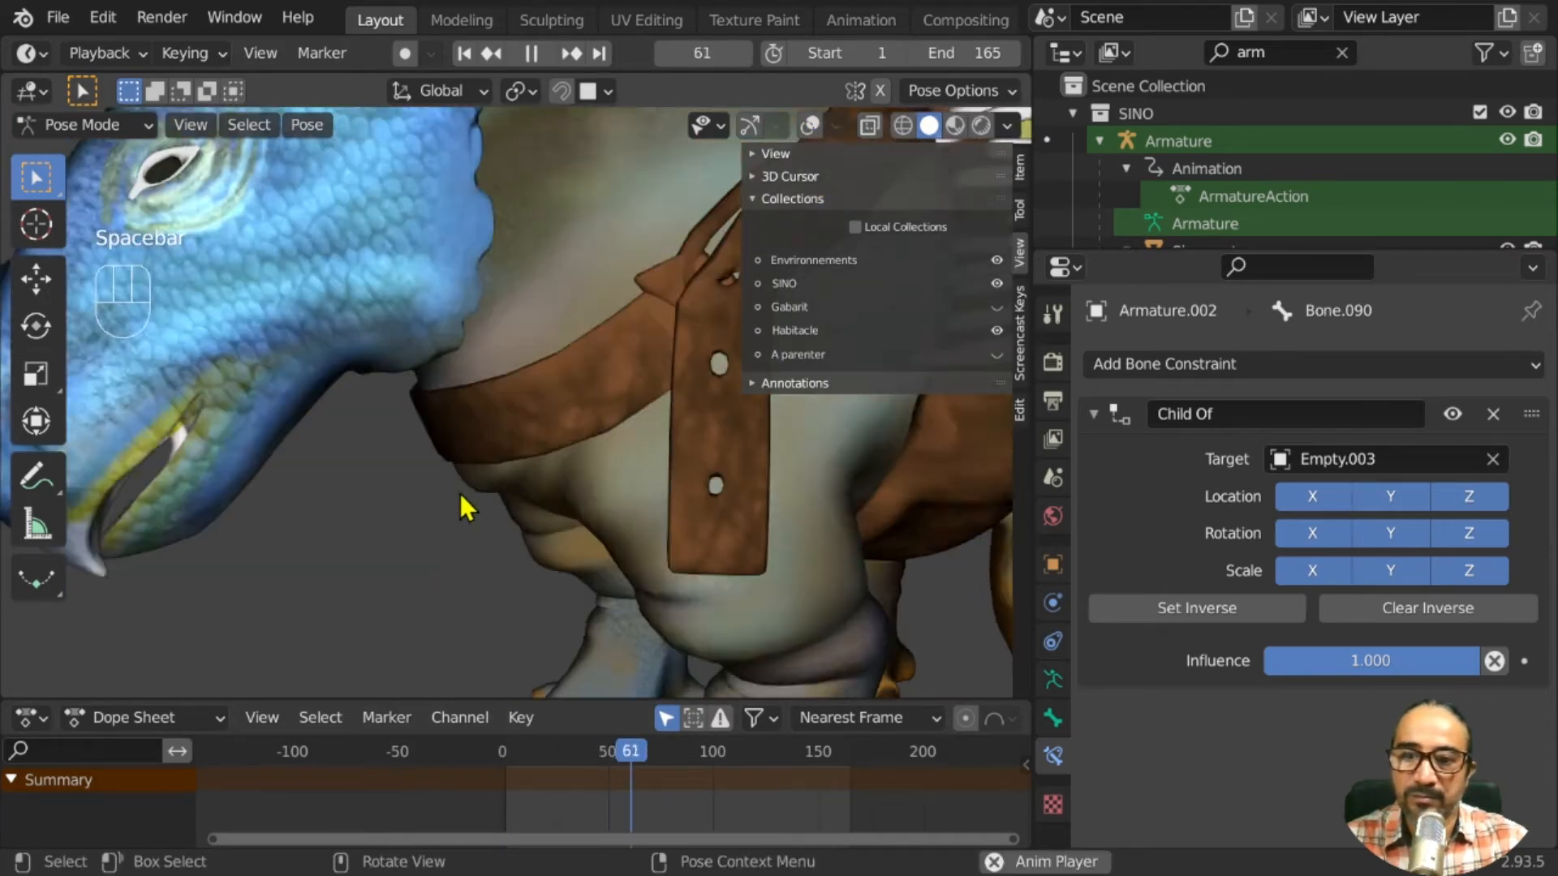
pyautogui.press('space')
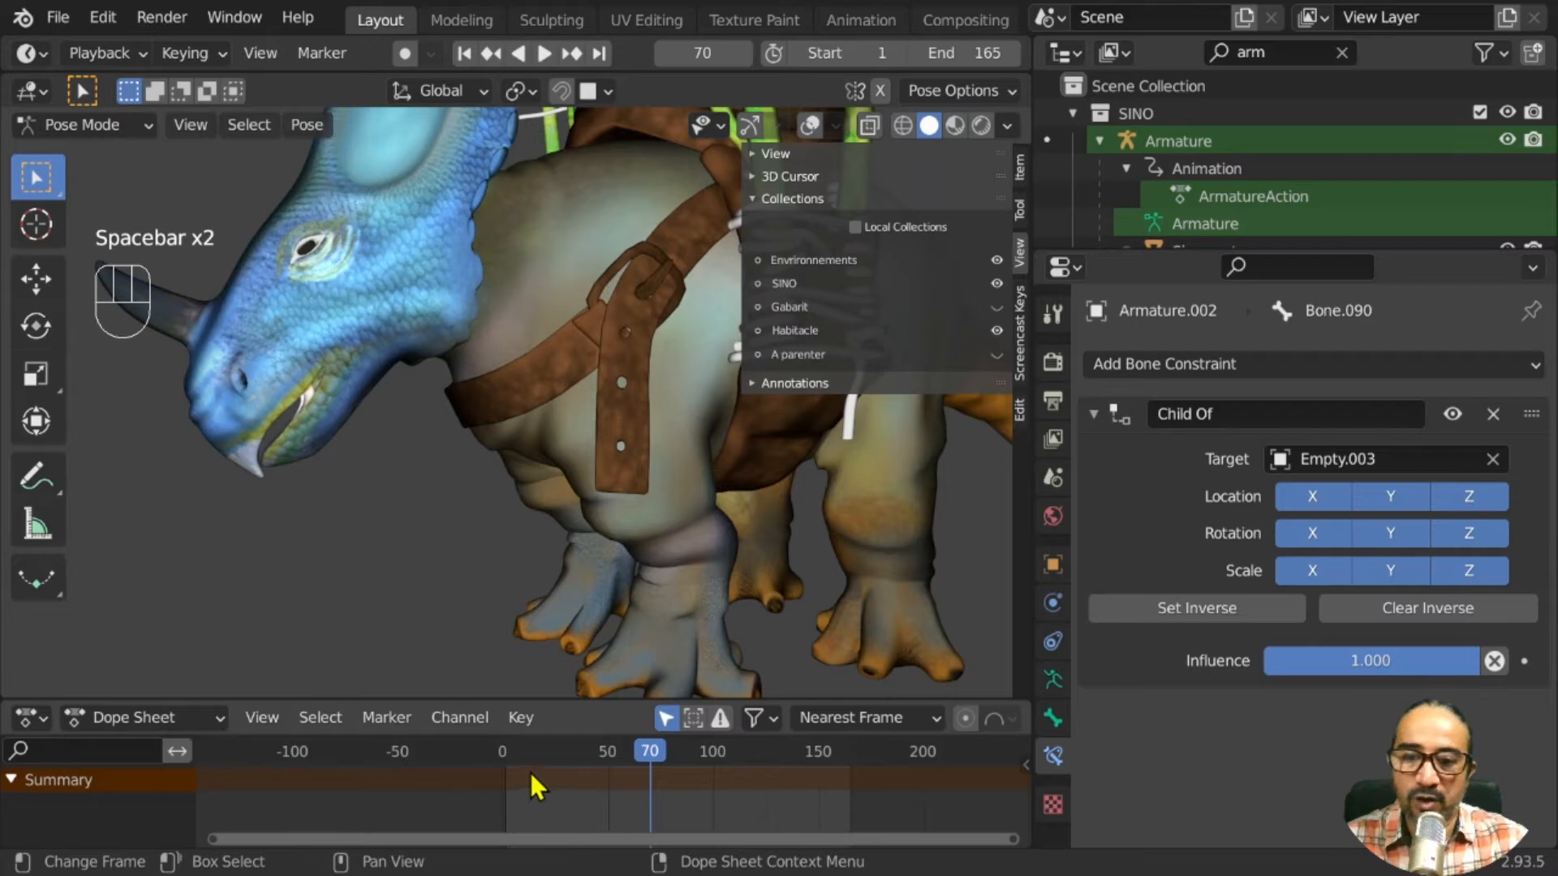
pyautogui.click(809, 126)
pyautogui.moveTo(498, 747); pyautogui.dragTo(539, 744)
pyautogui.press('Escape')
pyautogui.moveTo(568, 558); pyautogui.dragTo(483, 402, button='middle')
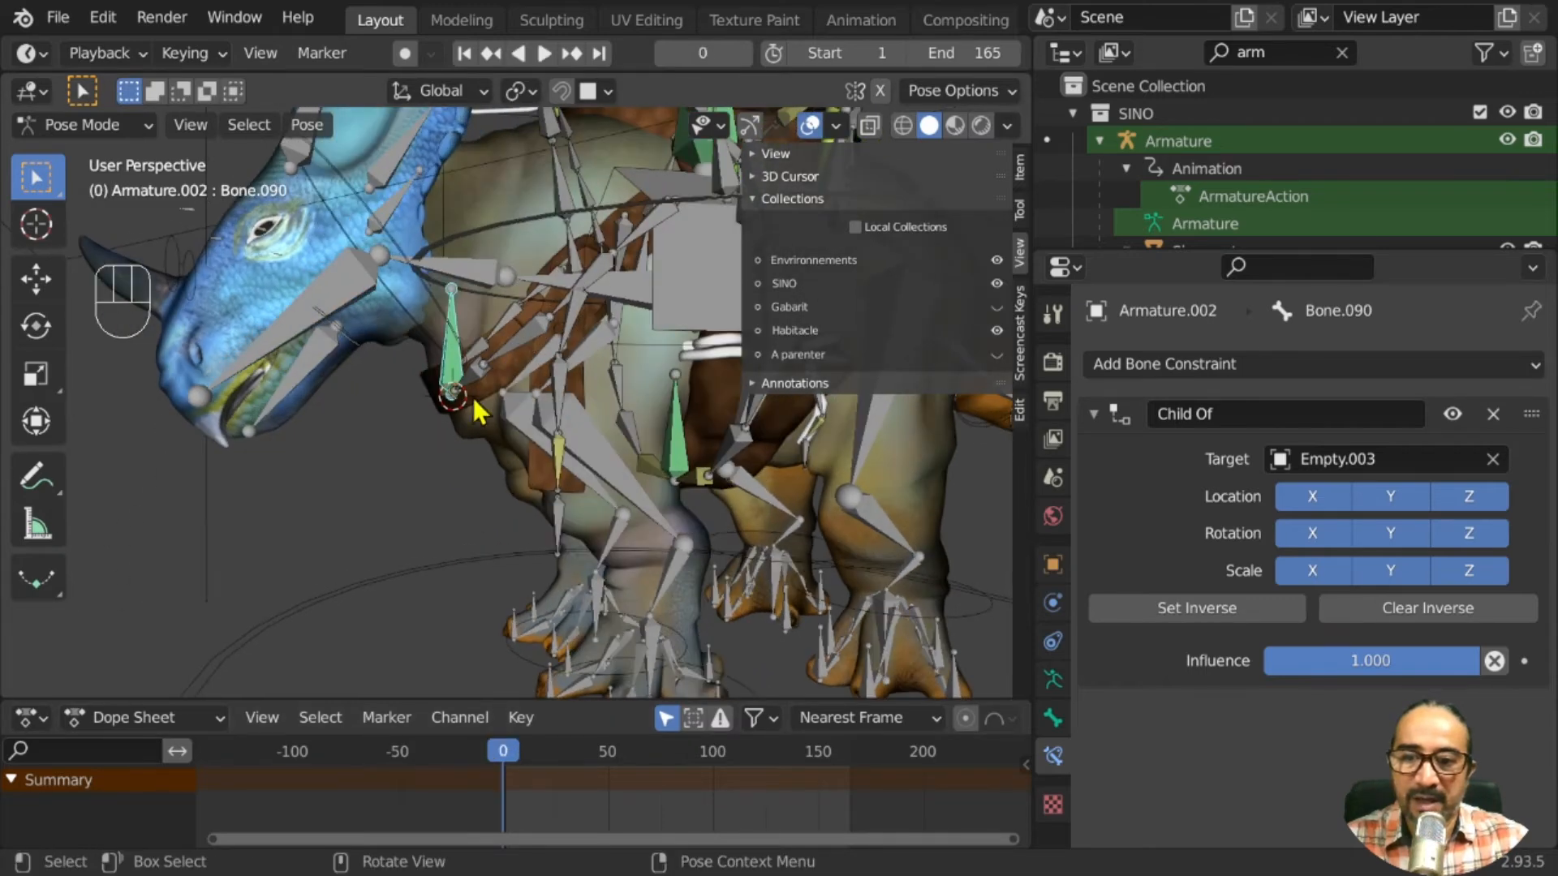
# Play and scrub the animation with the bones shown to examine how the chest bone follows the dinosaur
pyautogui.press('space')
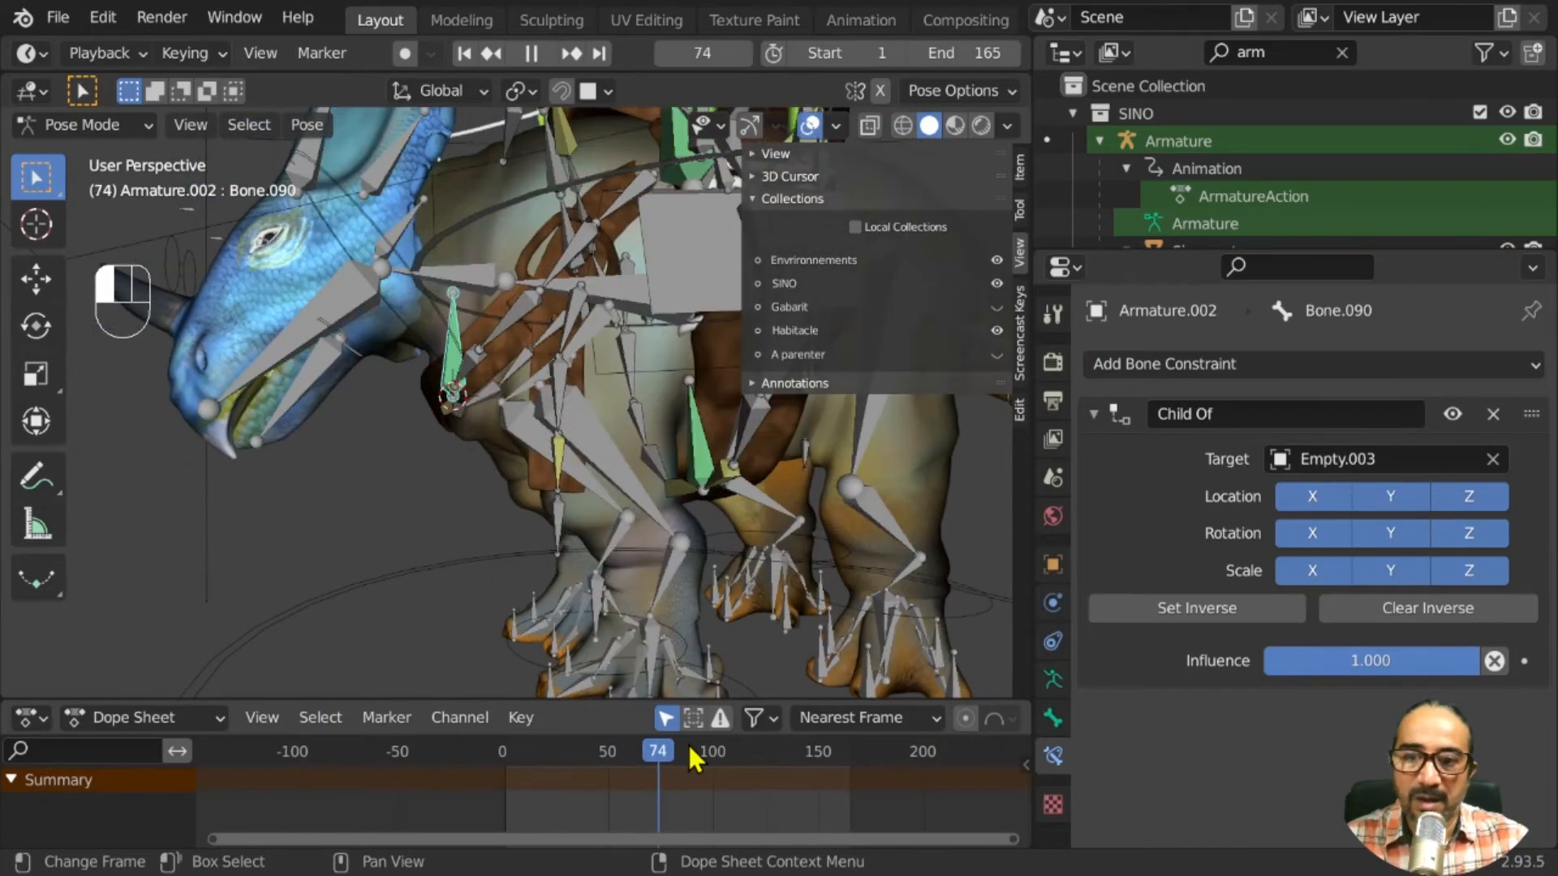
pyautogui.moveTo(746, 746); pyautogui.dragTo(752, 749)
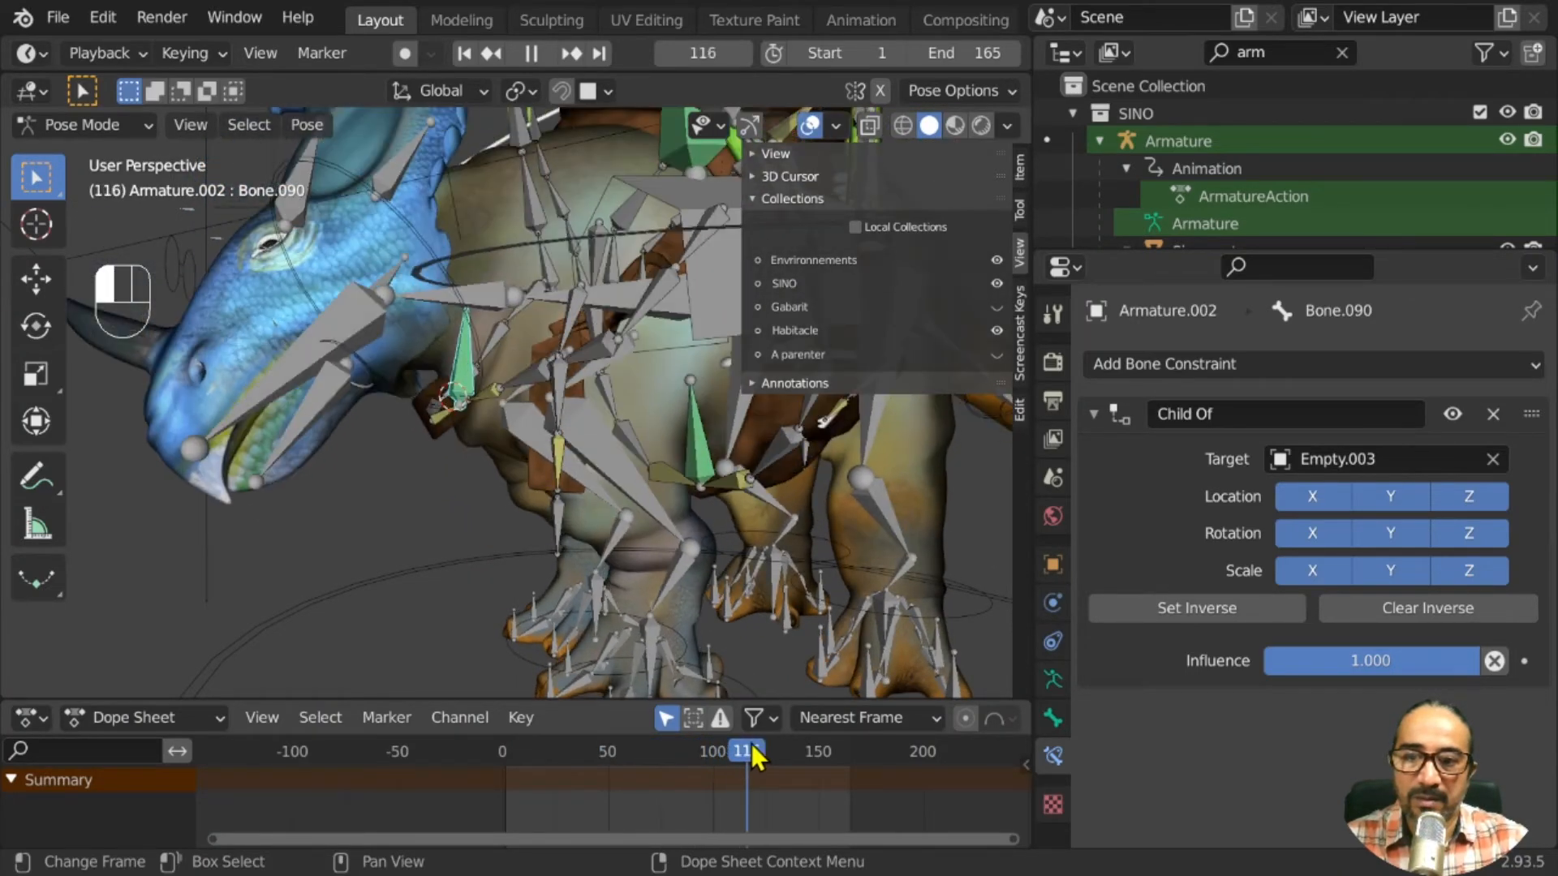
pyautogui.moveTo(482, 504); pyautogui.dragTo(527, 584, button='middle')
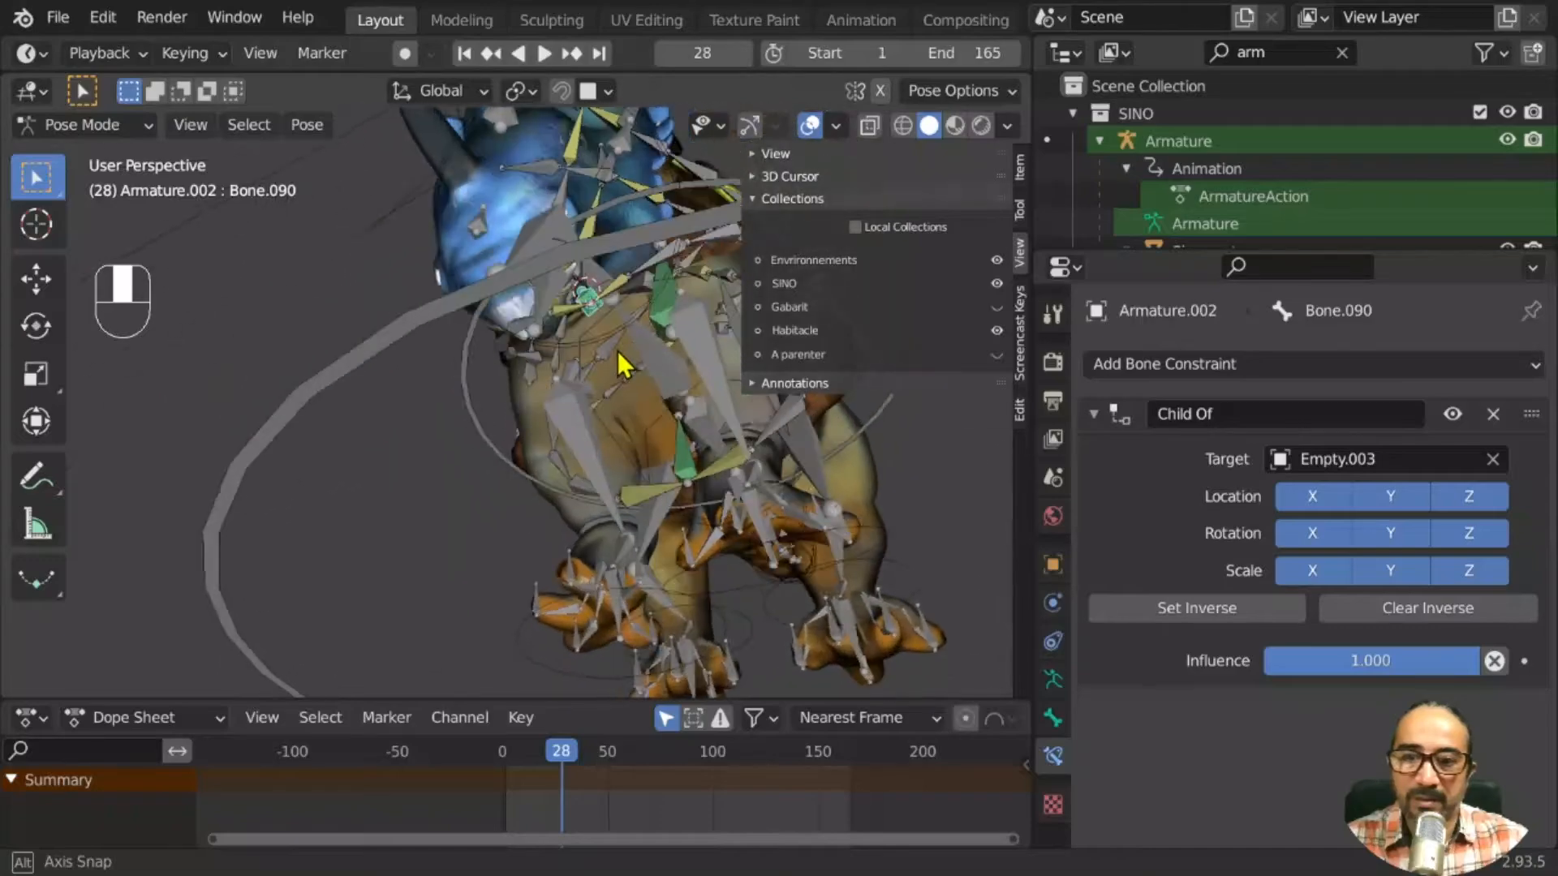
pyautogui.scroll(5, 491, 467)
pyautogui.scroll(-4, 492, 467)
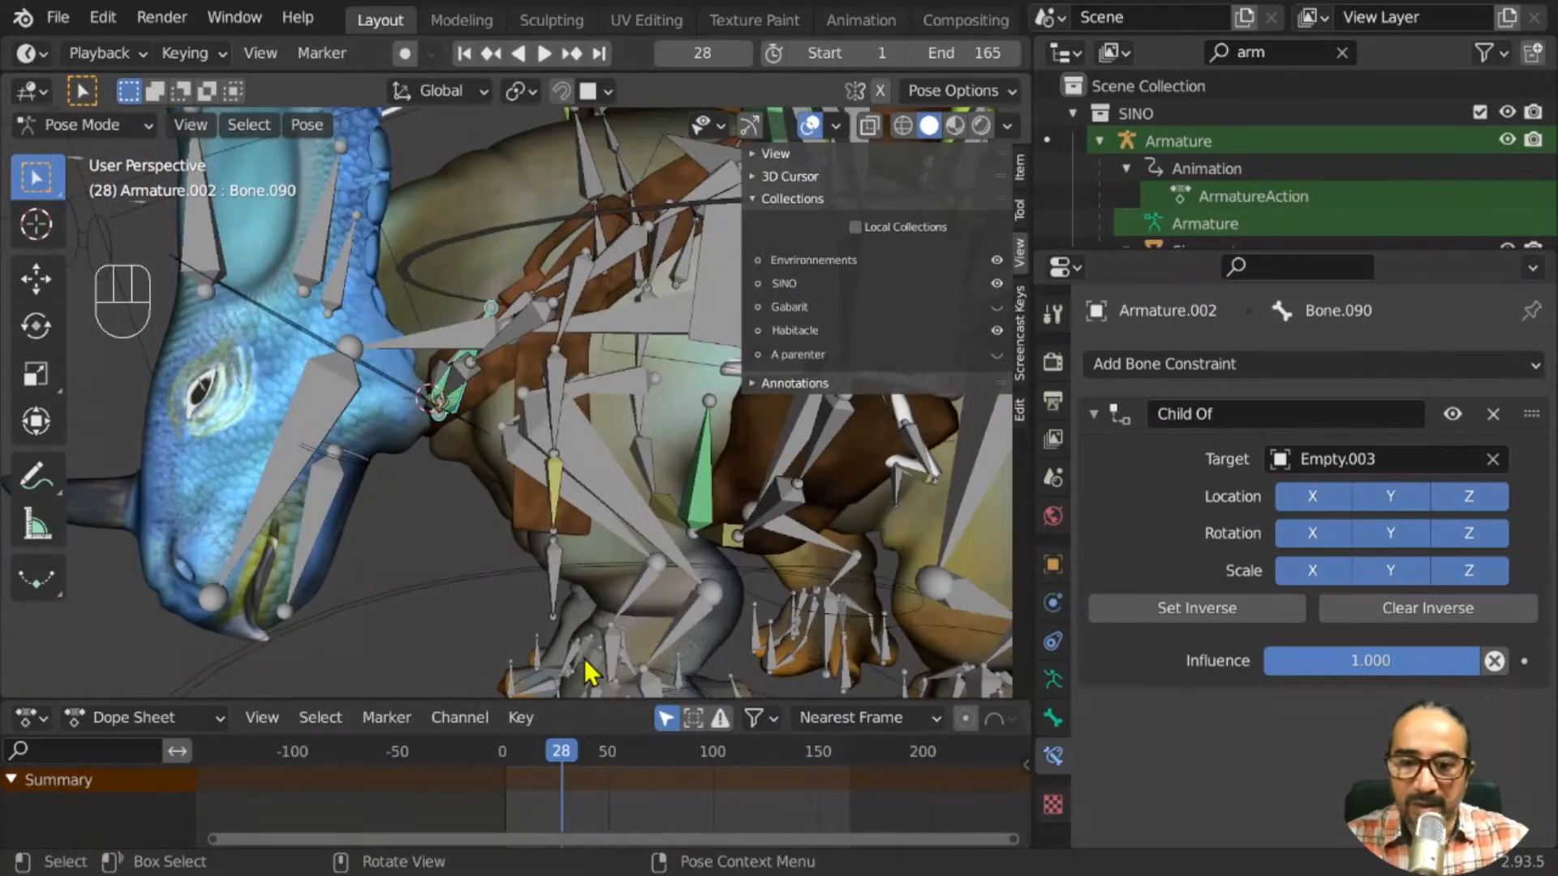
pyautogui.click(570, 751)
pyautogui.press('space')
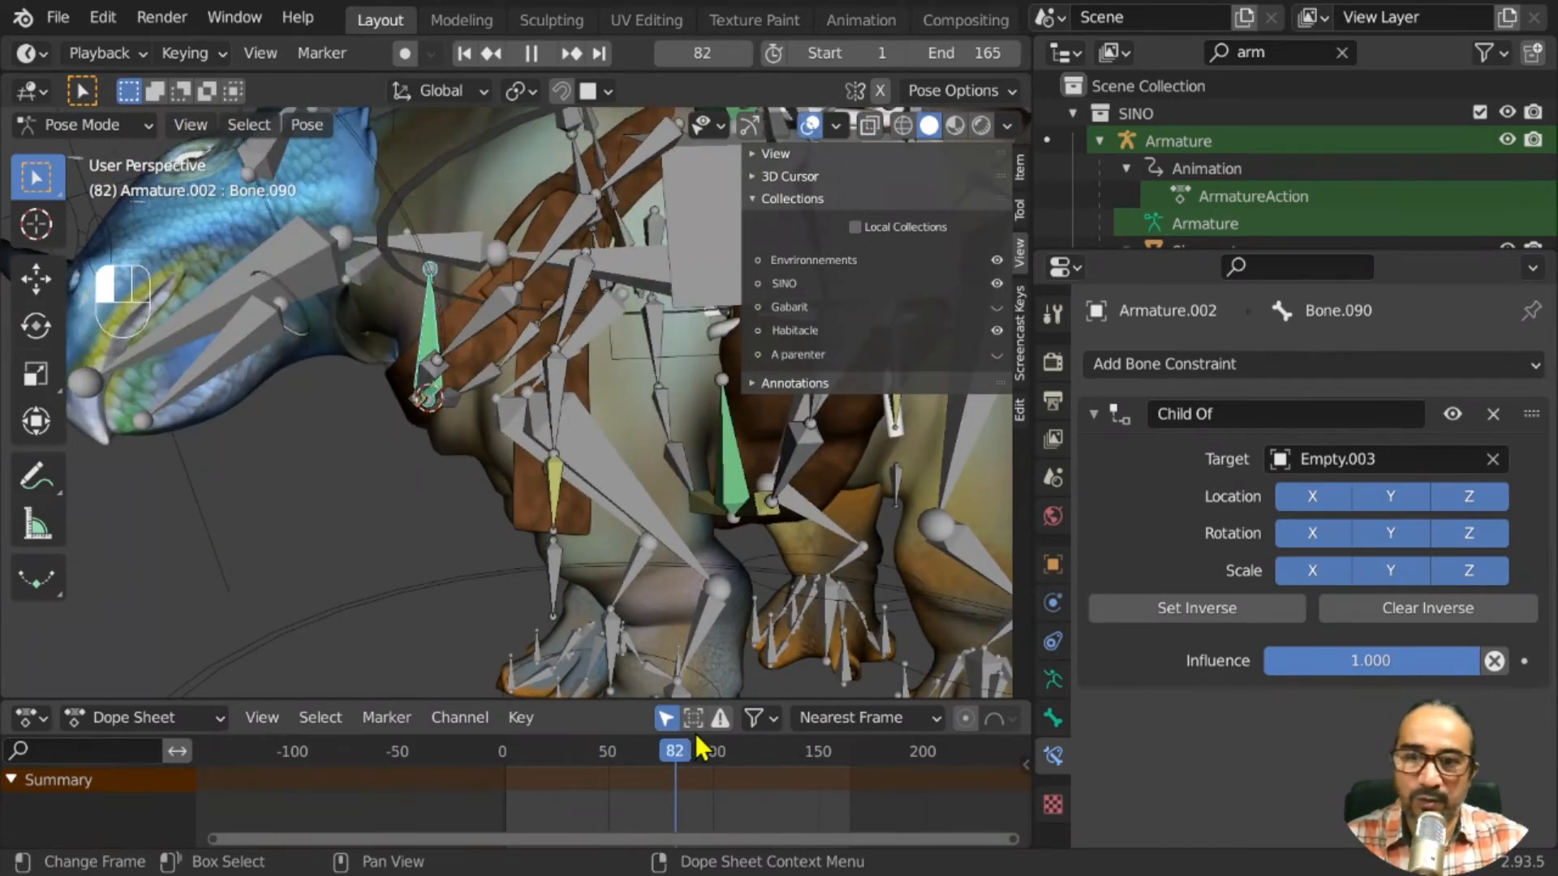
pyautogui.moveTo(703, 735); pyautogui.dragTo(688, 739)
# Hide the overlays and compare the harness straps around the chest at frame 88 and frame 0
pyautogui.click(811, 121)
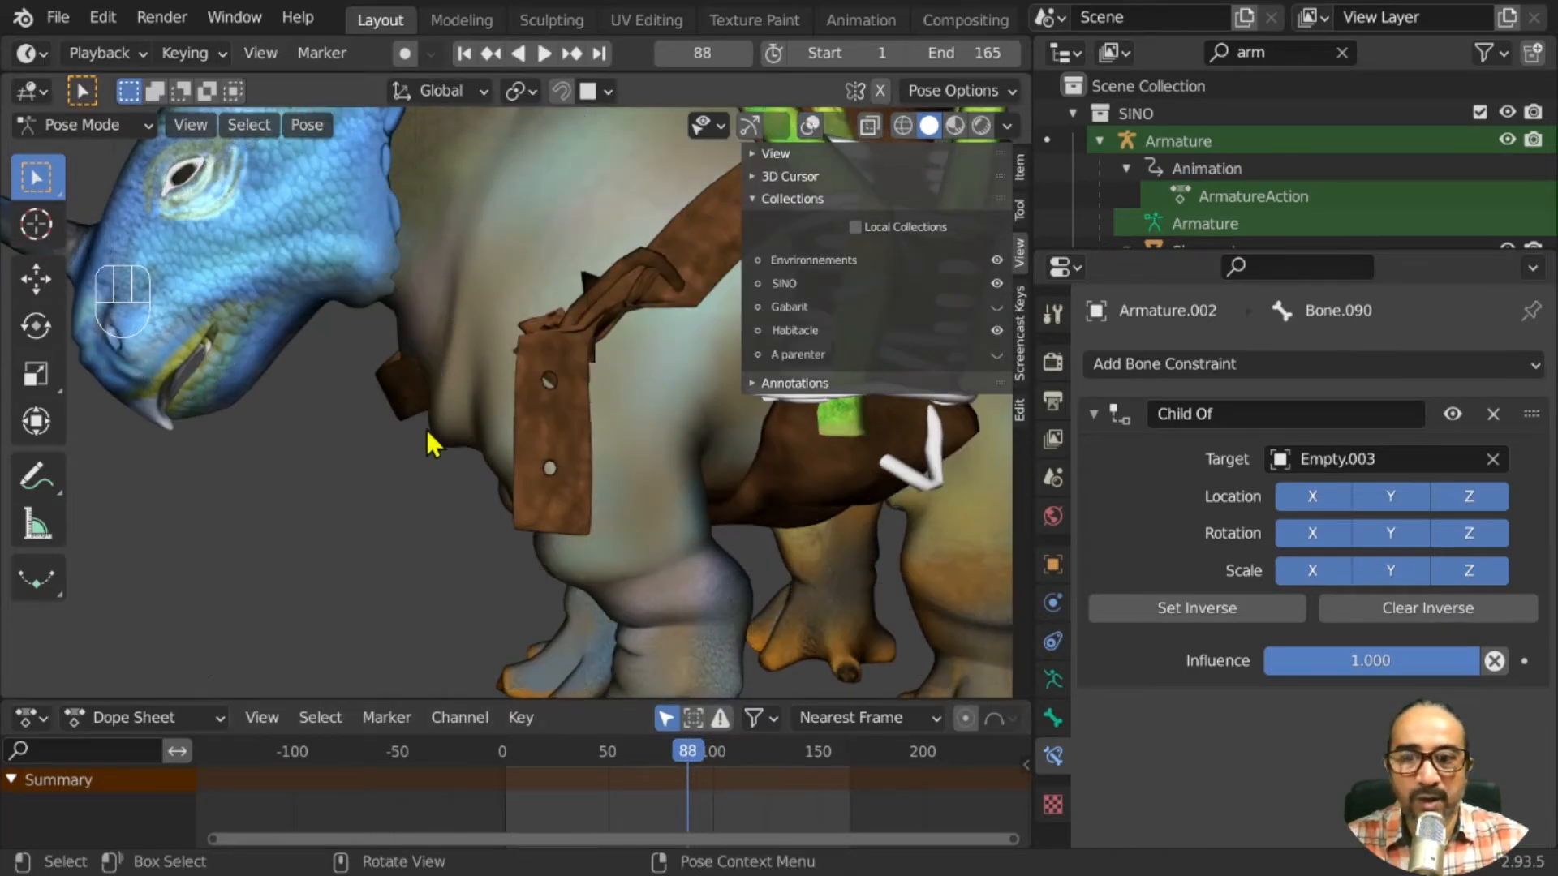
pyautogui.moveTo(425, 426); pyautogui.dragTo(475, 508, button='middle')
pyautogui.press('less')
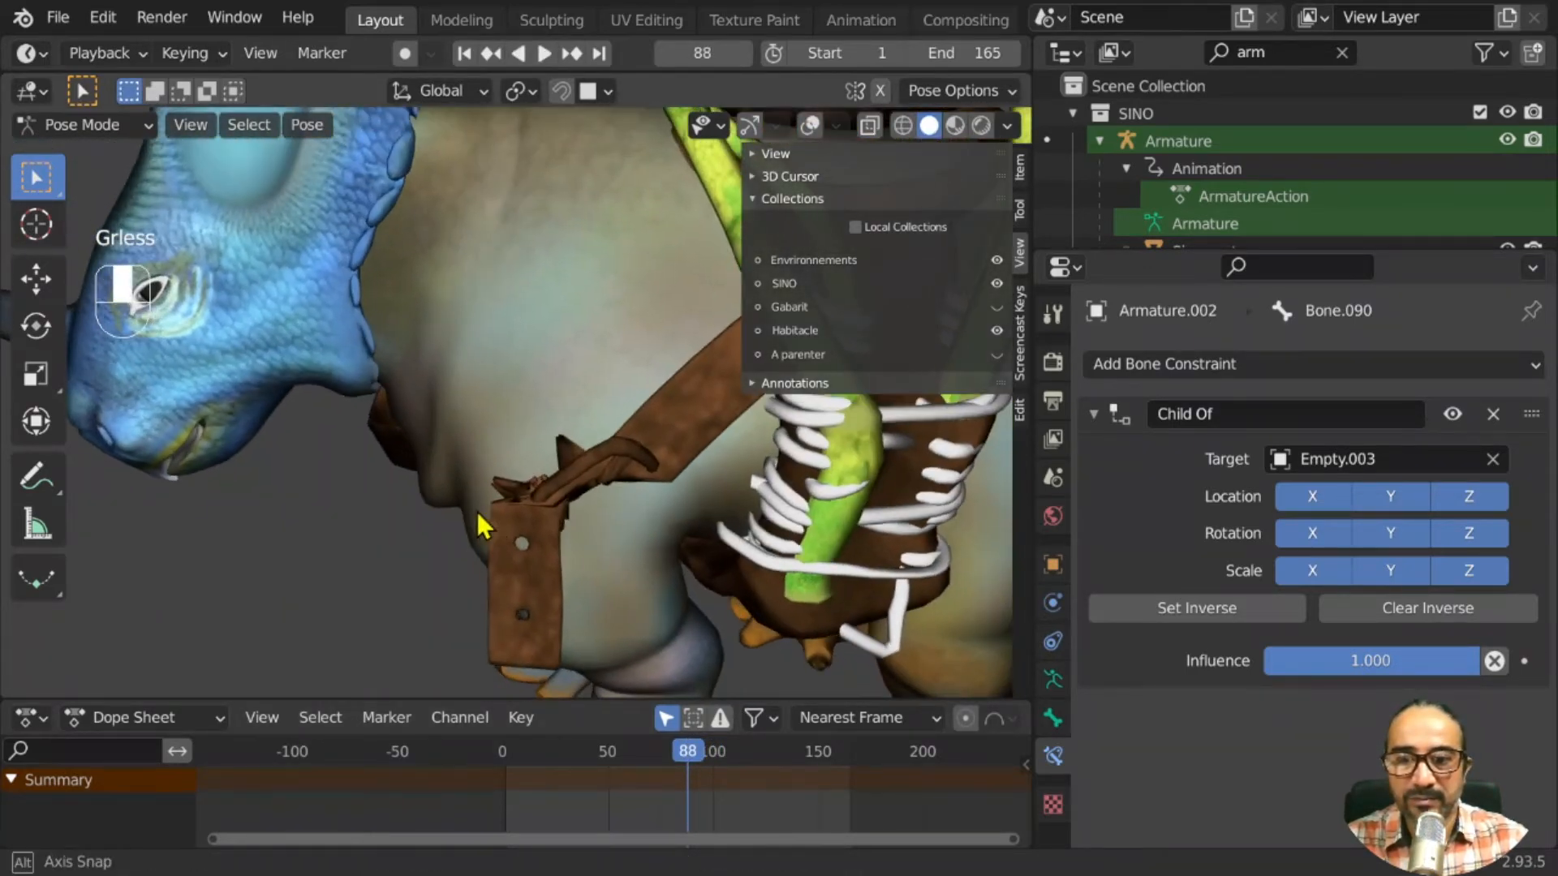
pyautogui.click(486, 747)
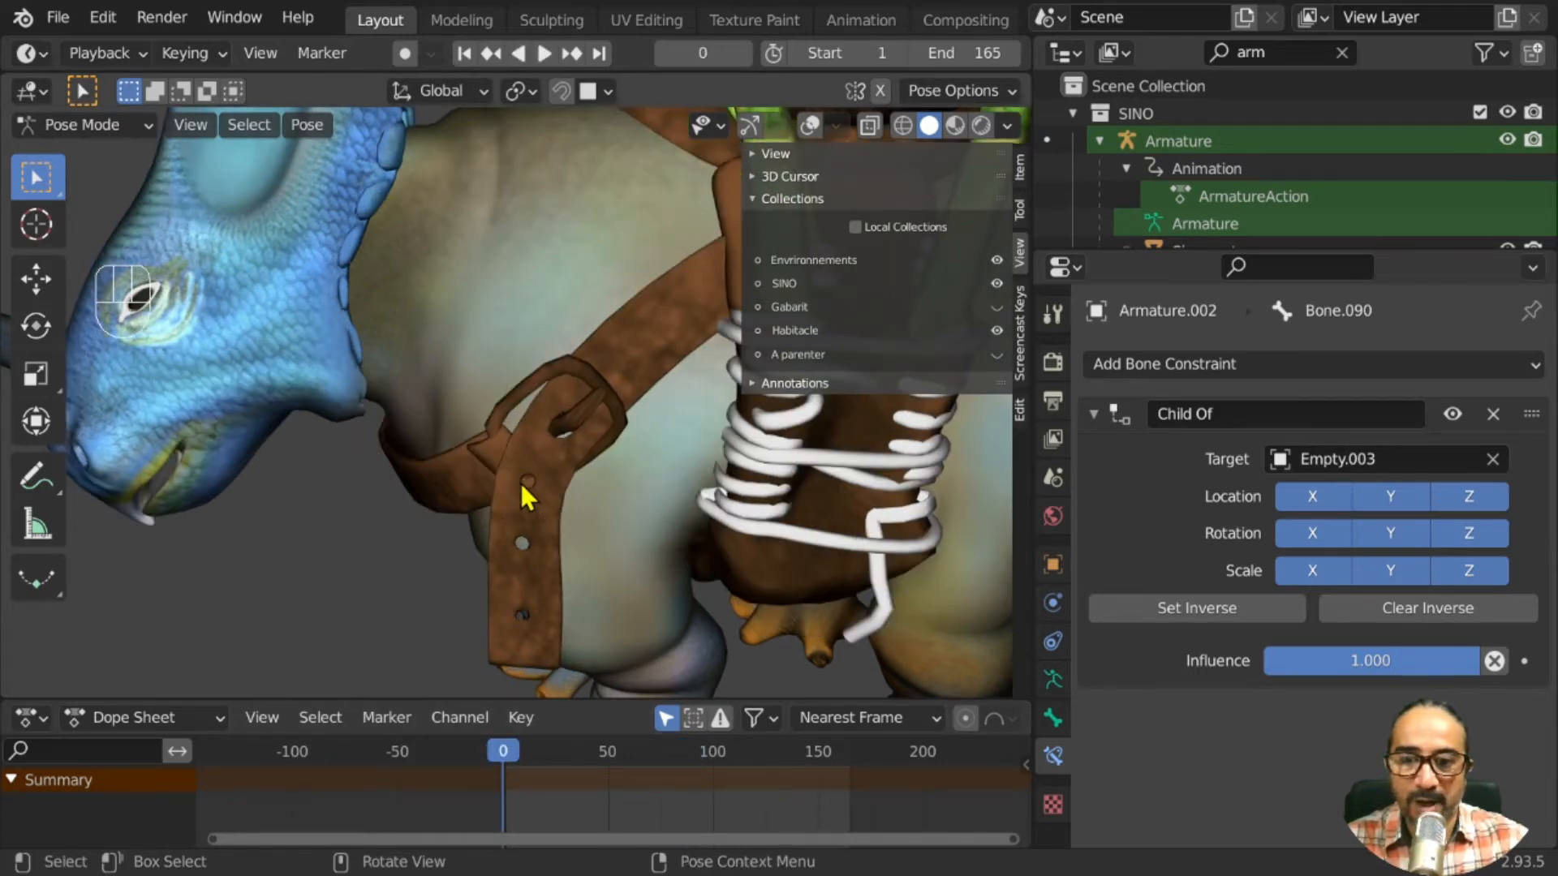
pyautogui.scroll(-3, 519, 481)
pyautogui.moveTo(557, 591); pyautogui.dragTo(491, 520, button='middle')
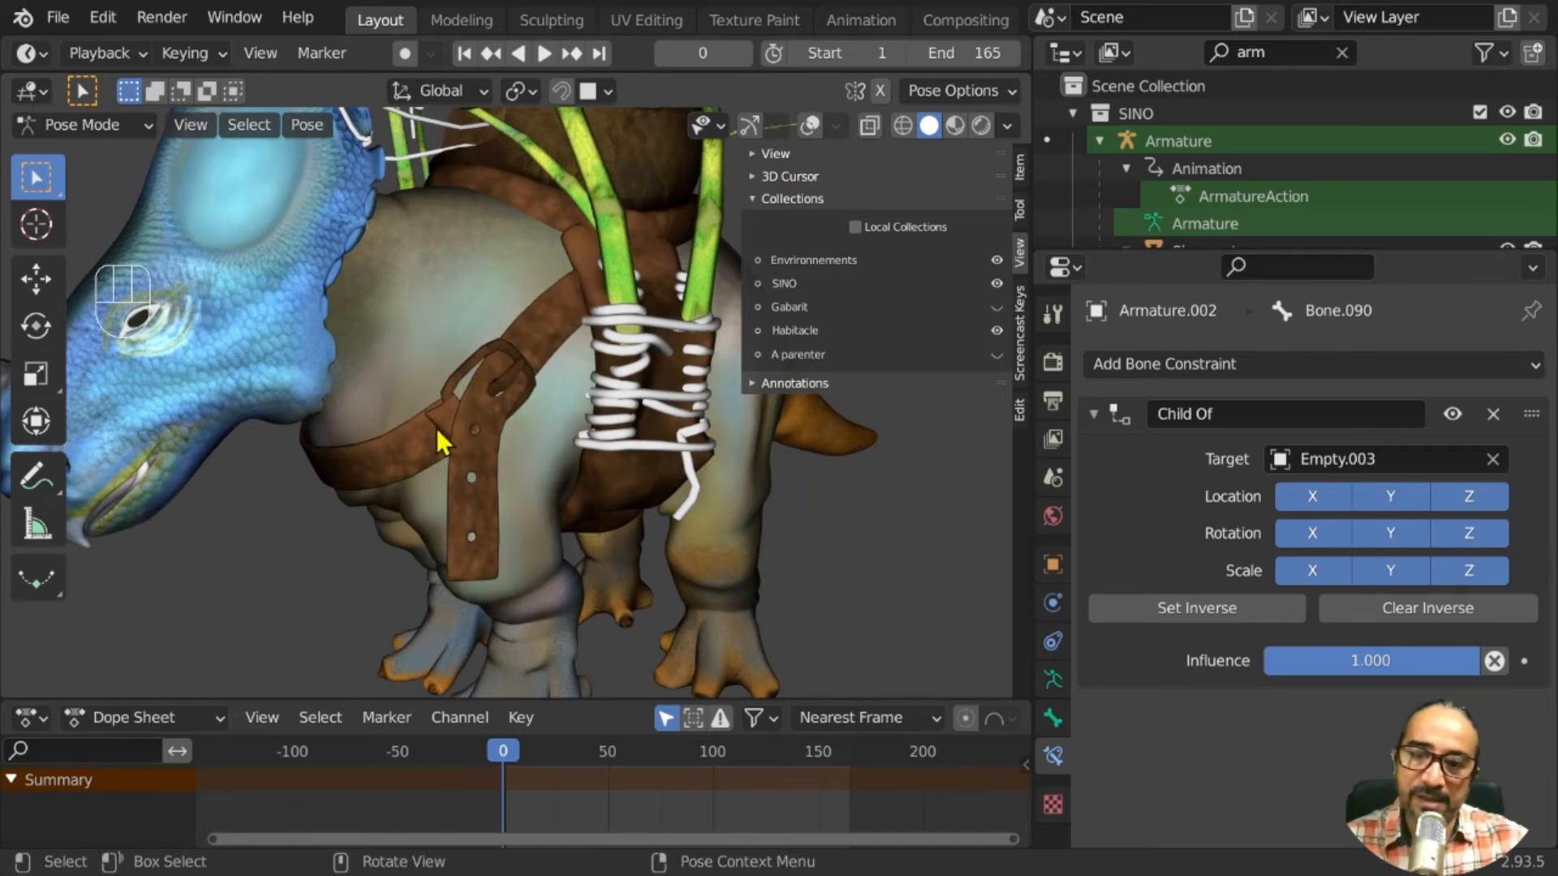
# Return to Object Mode, show the overlays again and isolate the harness armature in Local View
pyautogui.click(92, 127)
pyautogui.click(89, 156)
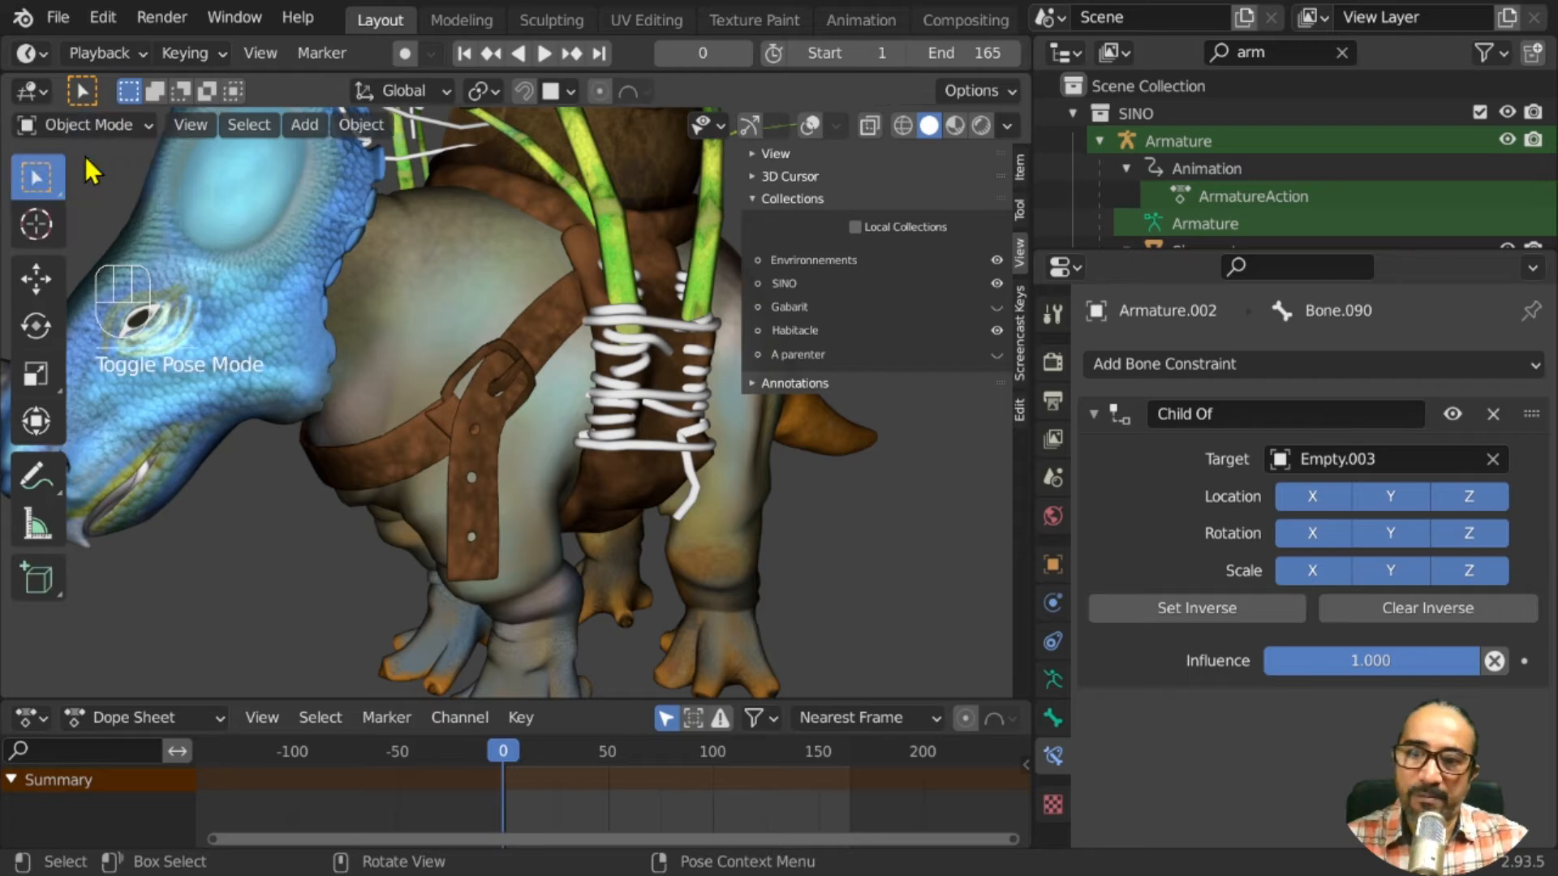
pyautogui.click(808, 125)
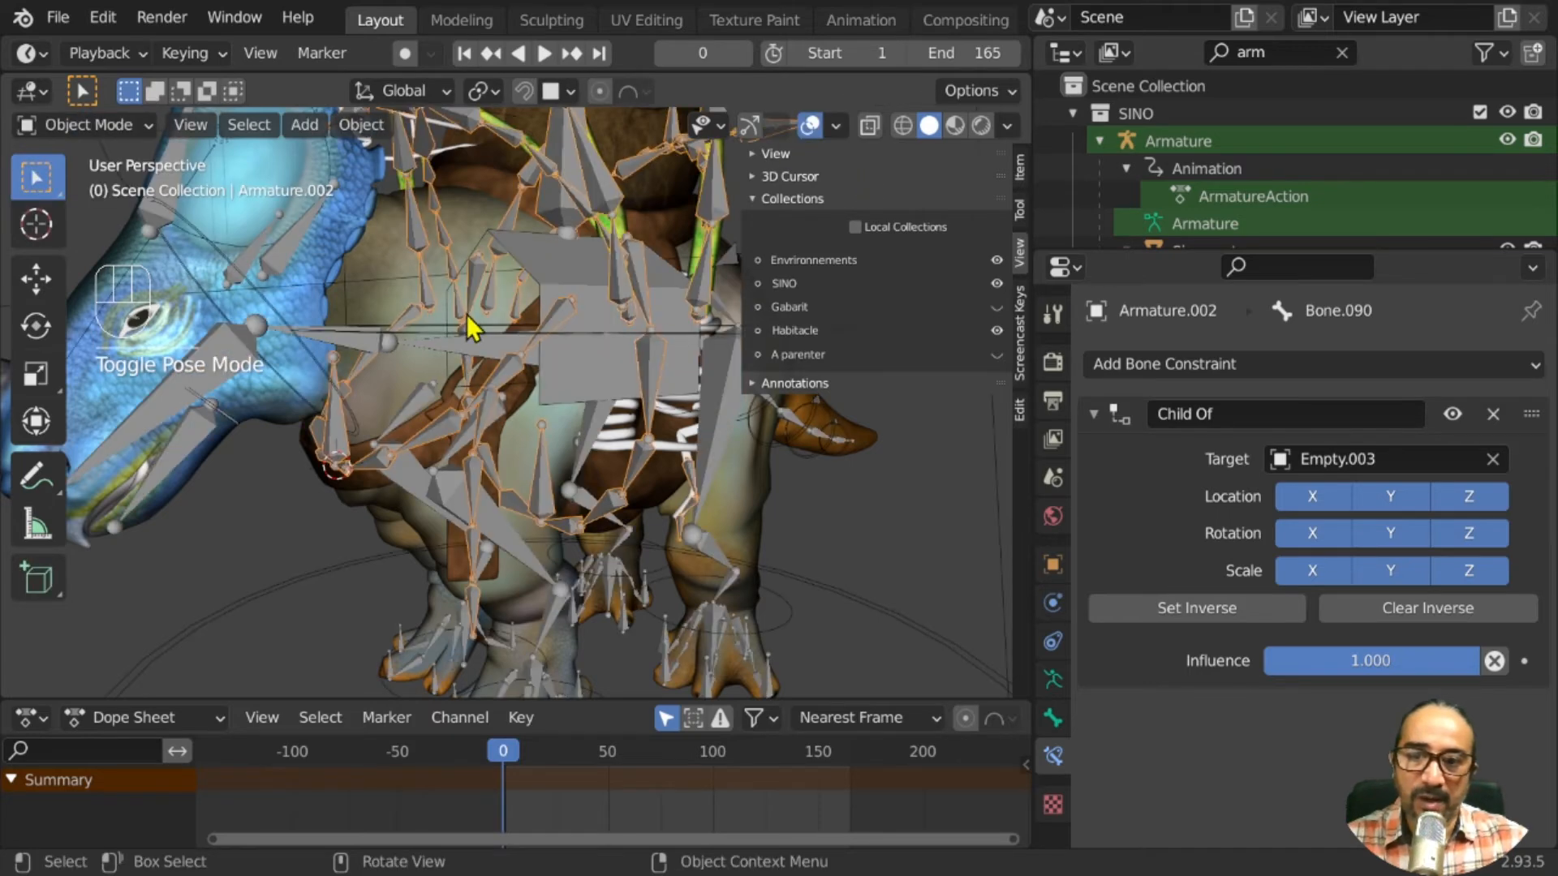
pyautogui.click(406, 371)
pyautogui.moveTo(406, 430); pyautogui.dragTo(499, 374, button='middle')
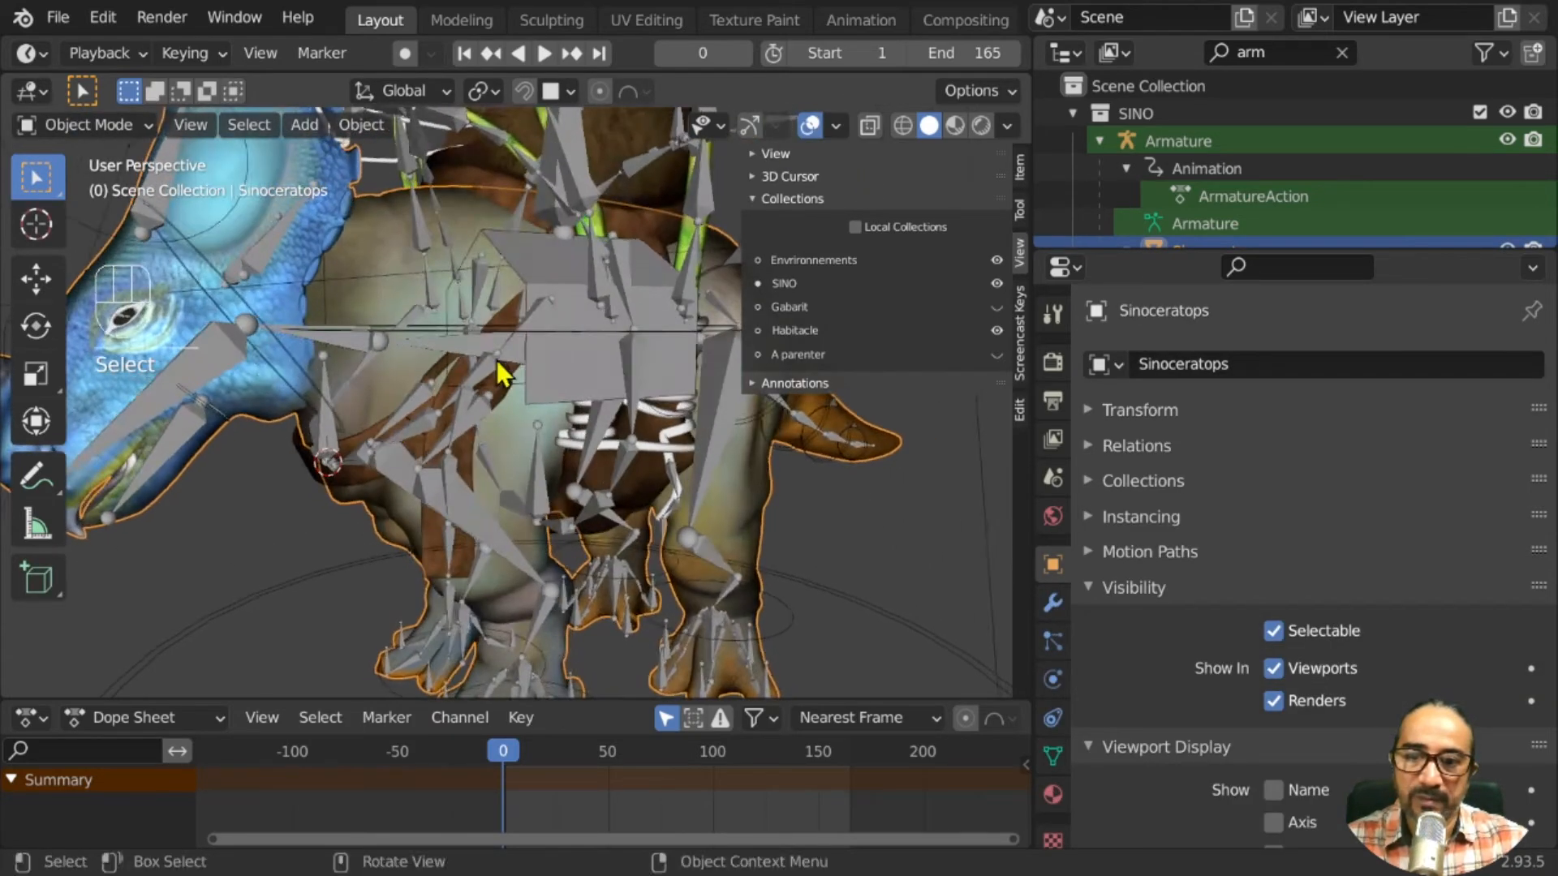
pyautogui.click(540, 317)
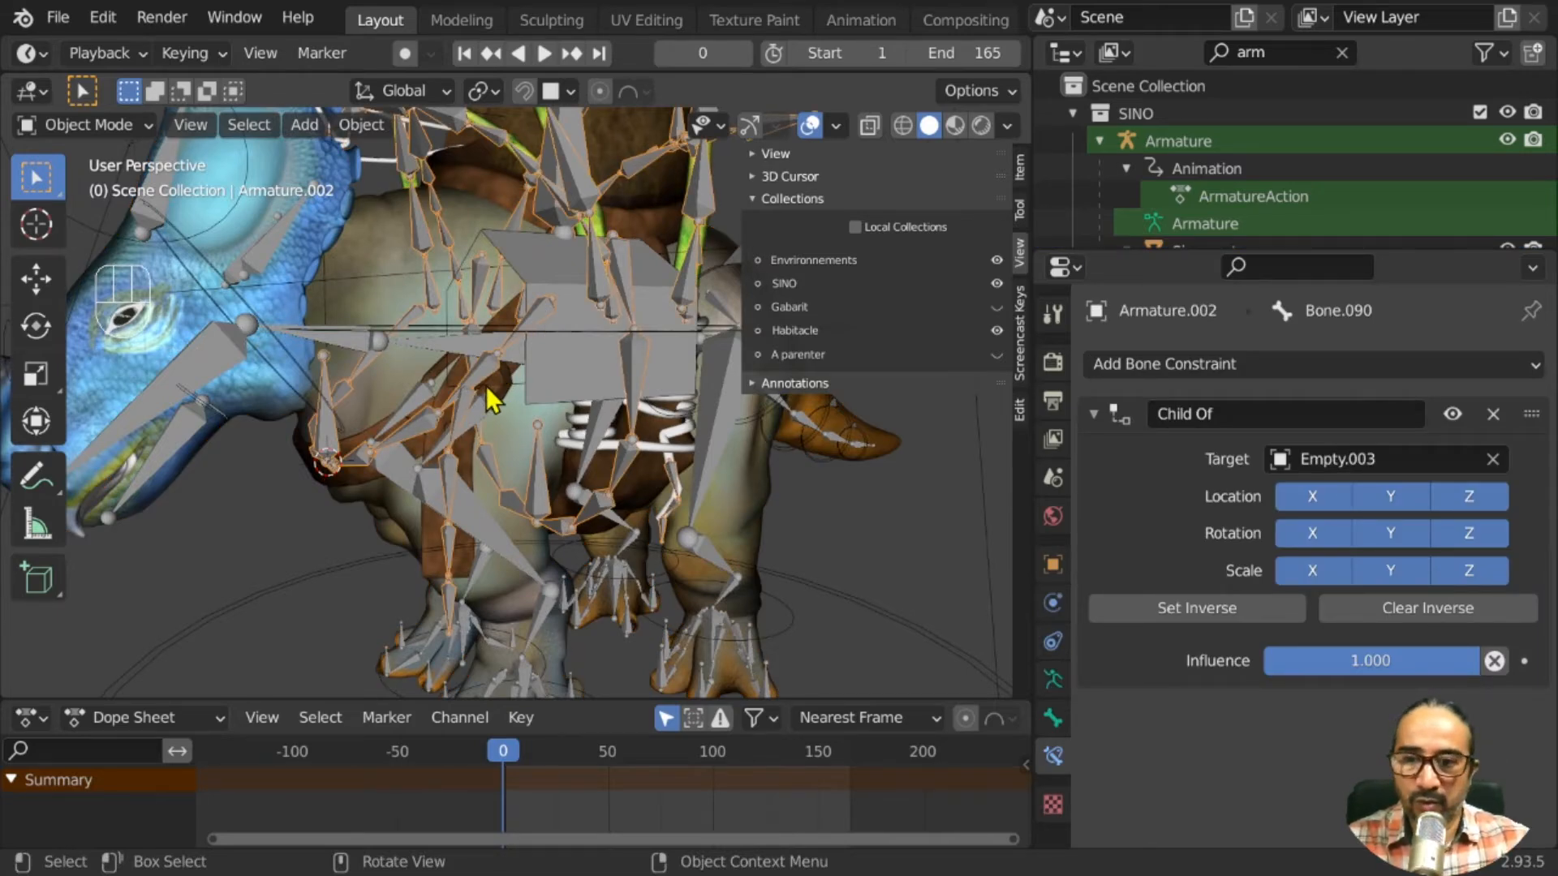
pyautogui.press('KP_Divide')
pyautogui.scroll(3, 481, 389)
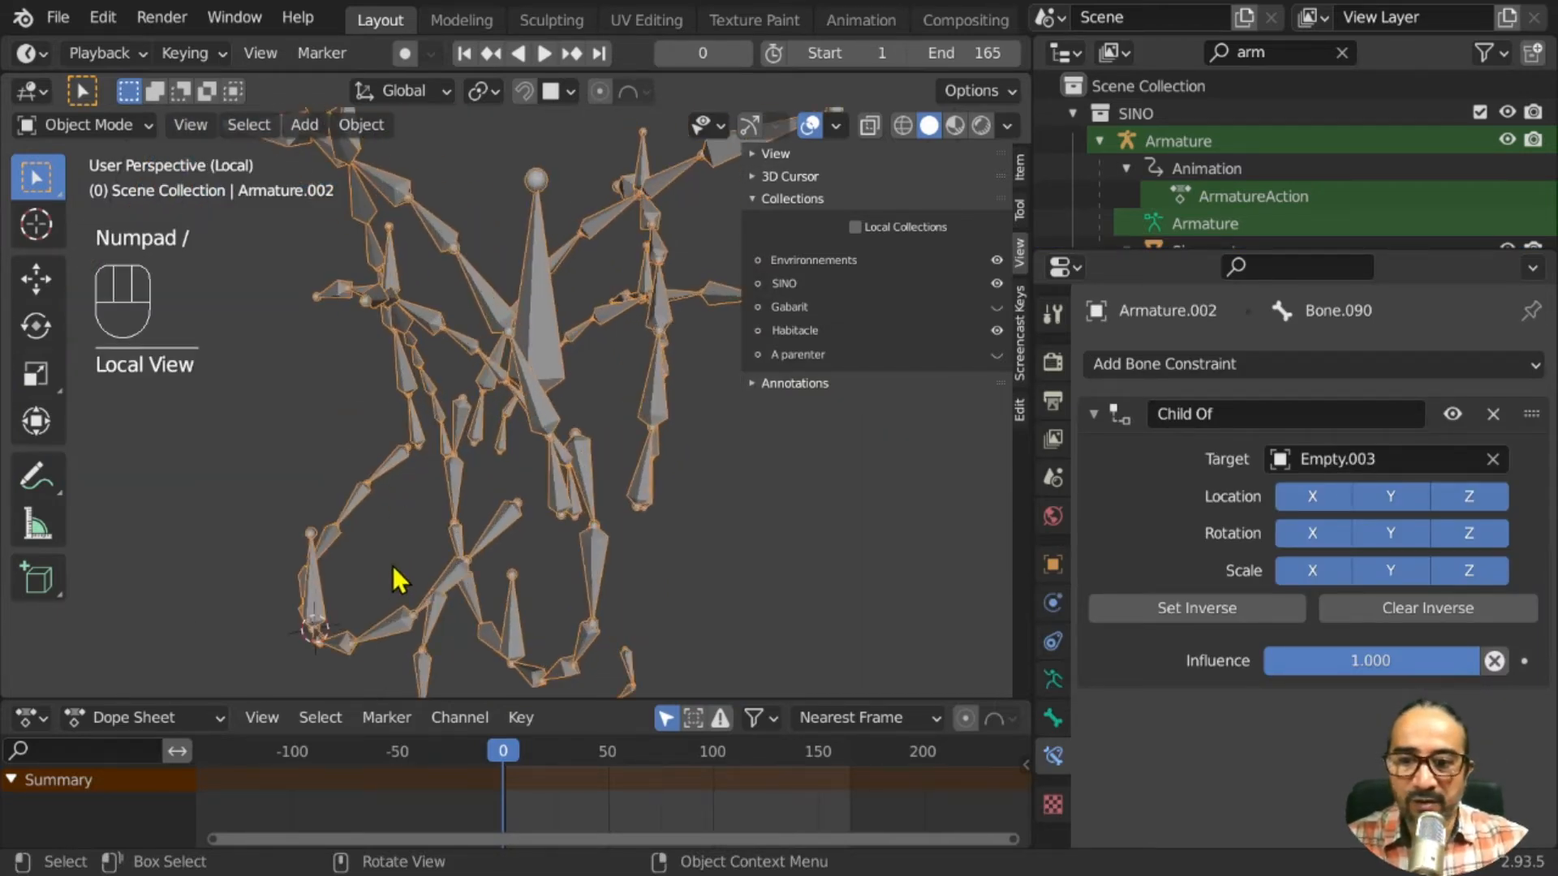
# Put the isolated harness armature into Pose Mode with the lower chest strap bones in view
pyautogui.moveTo(393, 567); pyautogui.dragTo(455, 517, button='middle')
pyautogui.keyDown('shift'); pyautogui.moveTo(511, 605); pyautogui.dragTo(573, 511, button='middle'); pyautogui.keyUp('shift')
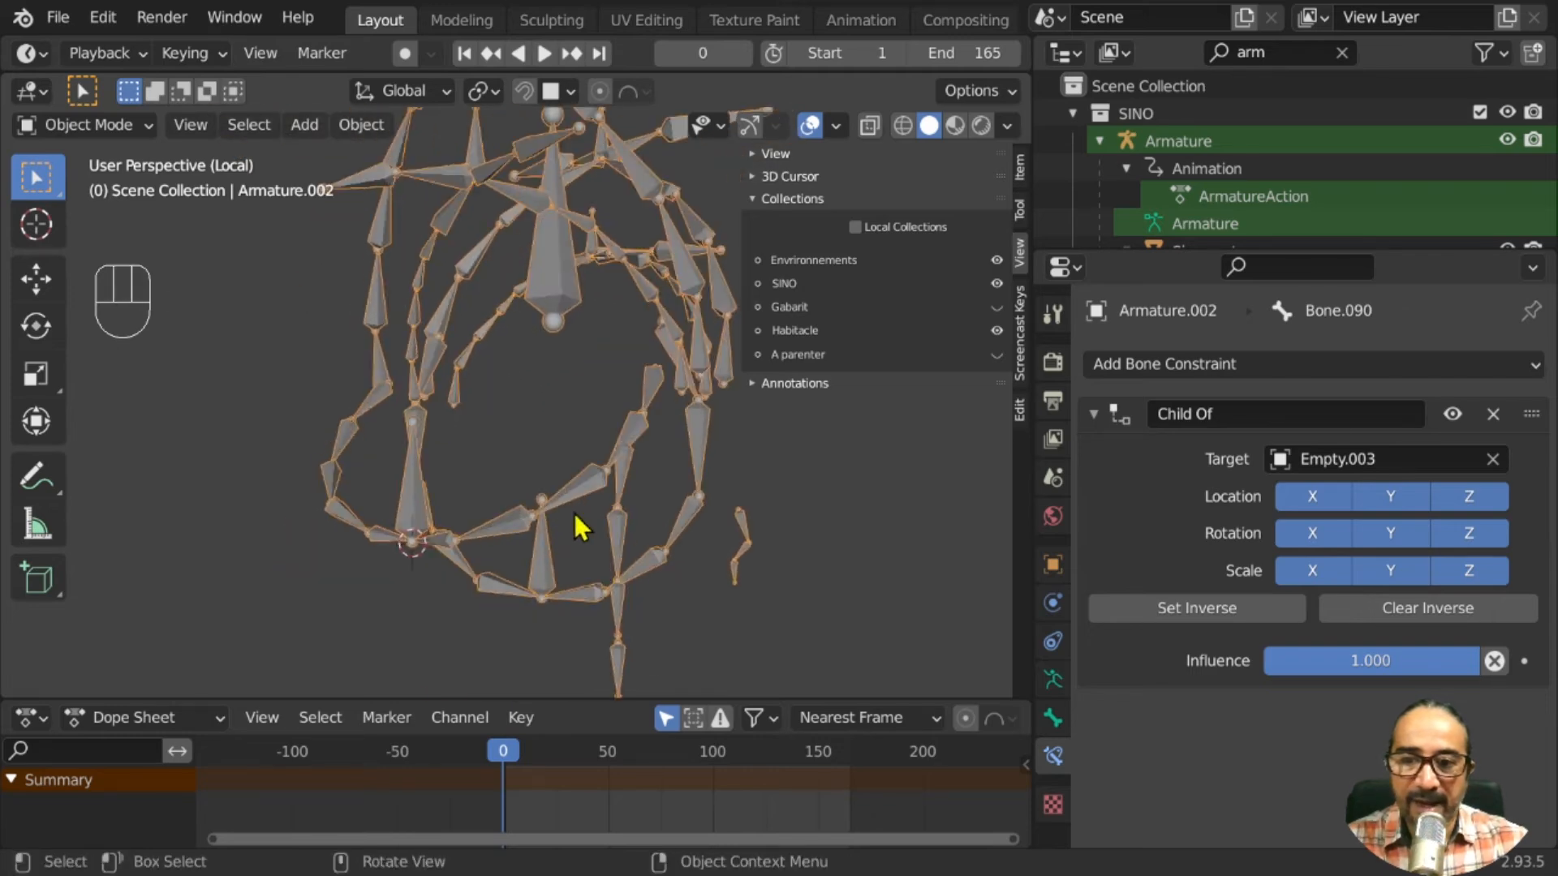
pyautogui.click(424, 513)
pyautogui.moveTo(469, 558); pyautogui.dragTo(380, 506, button='middle')
pyautogui.hotkey('ctrl', 'Tab')
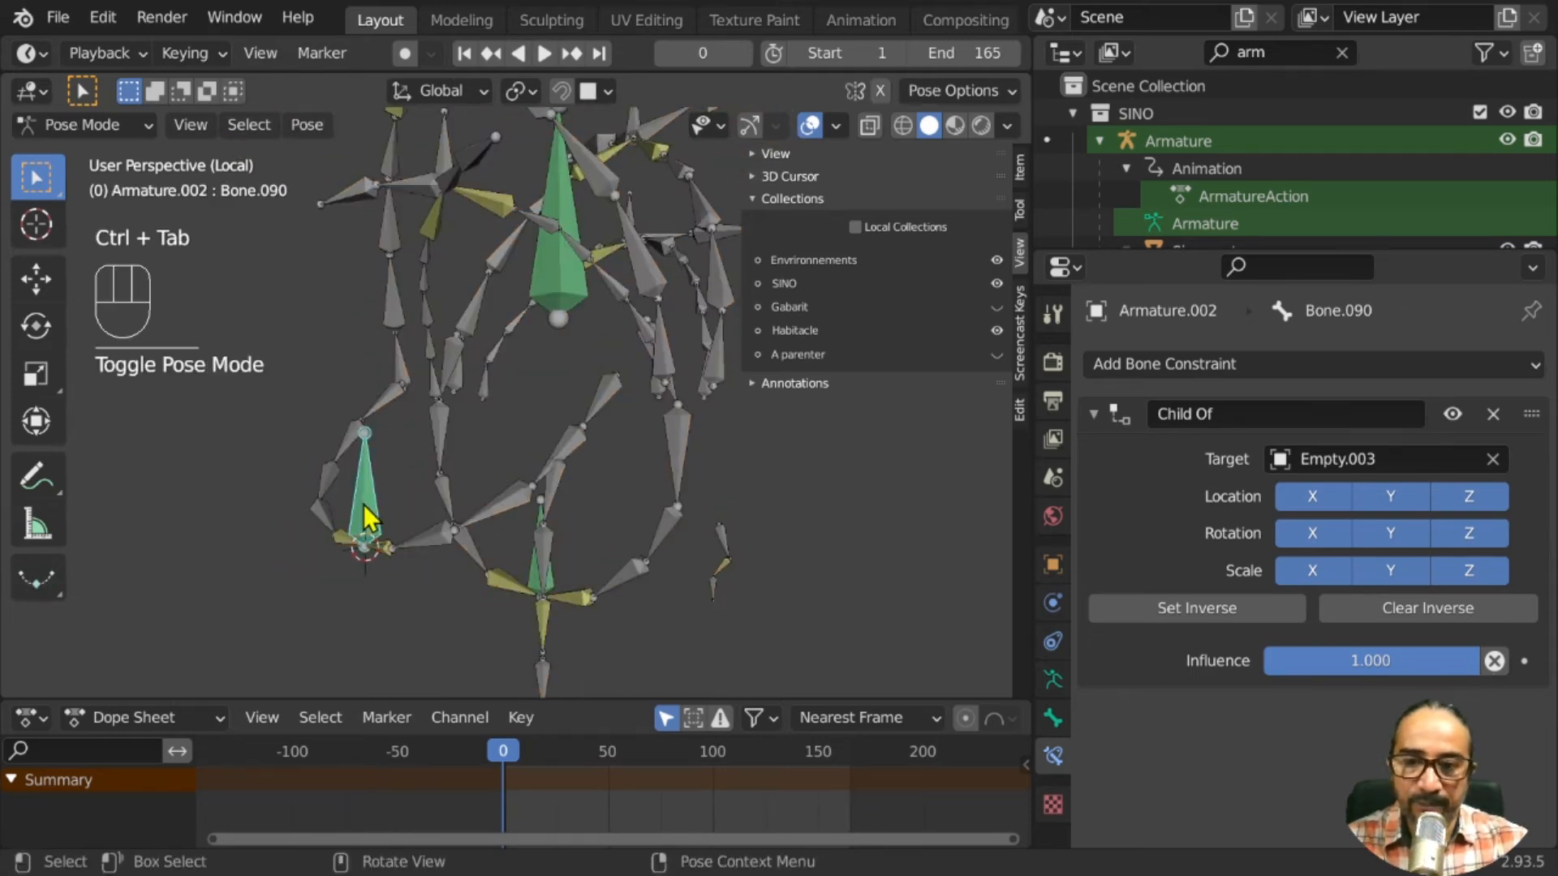
# Snap the 3D cursor to the selected strap bone Bone.077
pyautogui.click(362, 505)
pyautogui.click(537, 501)
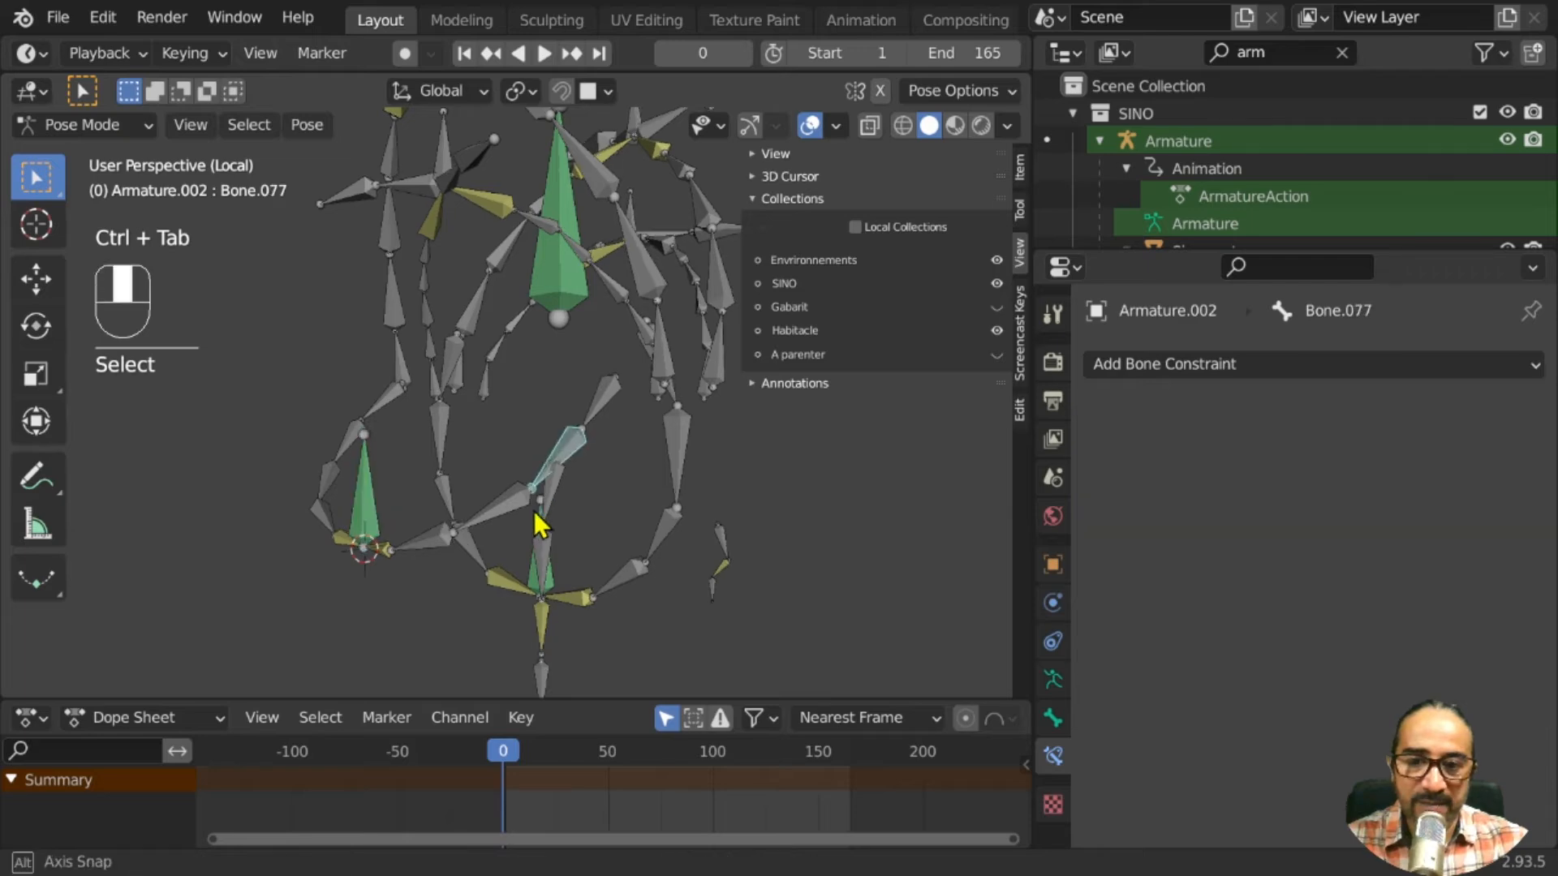
pyautogui.moveTo(536, 512); pyautogui.dragTo(592, 545, button='middle')
pyautogui.hotkey('shift', 's')
pyautogui.hotkey('shift', 's')
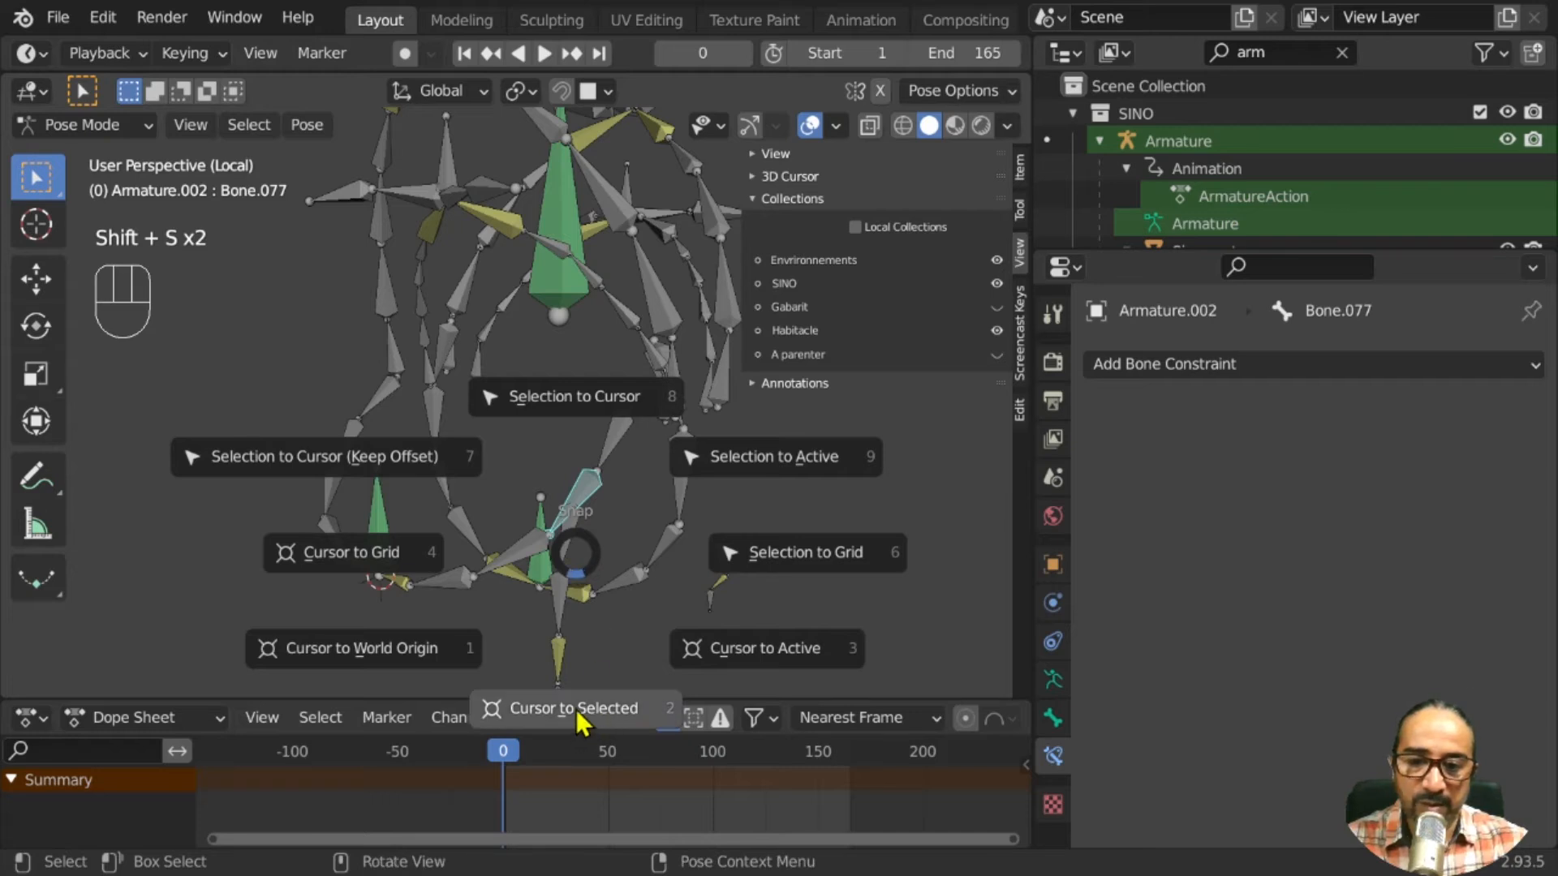
pyautogui.click(576, 709)
# Select the neighbouring strap bone Bone.078 and snap the 3D cursor to its base joint
pyautogui.moveTo(630, 552); pyautogui.dragTo(479, 560, button='middle')
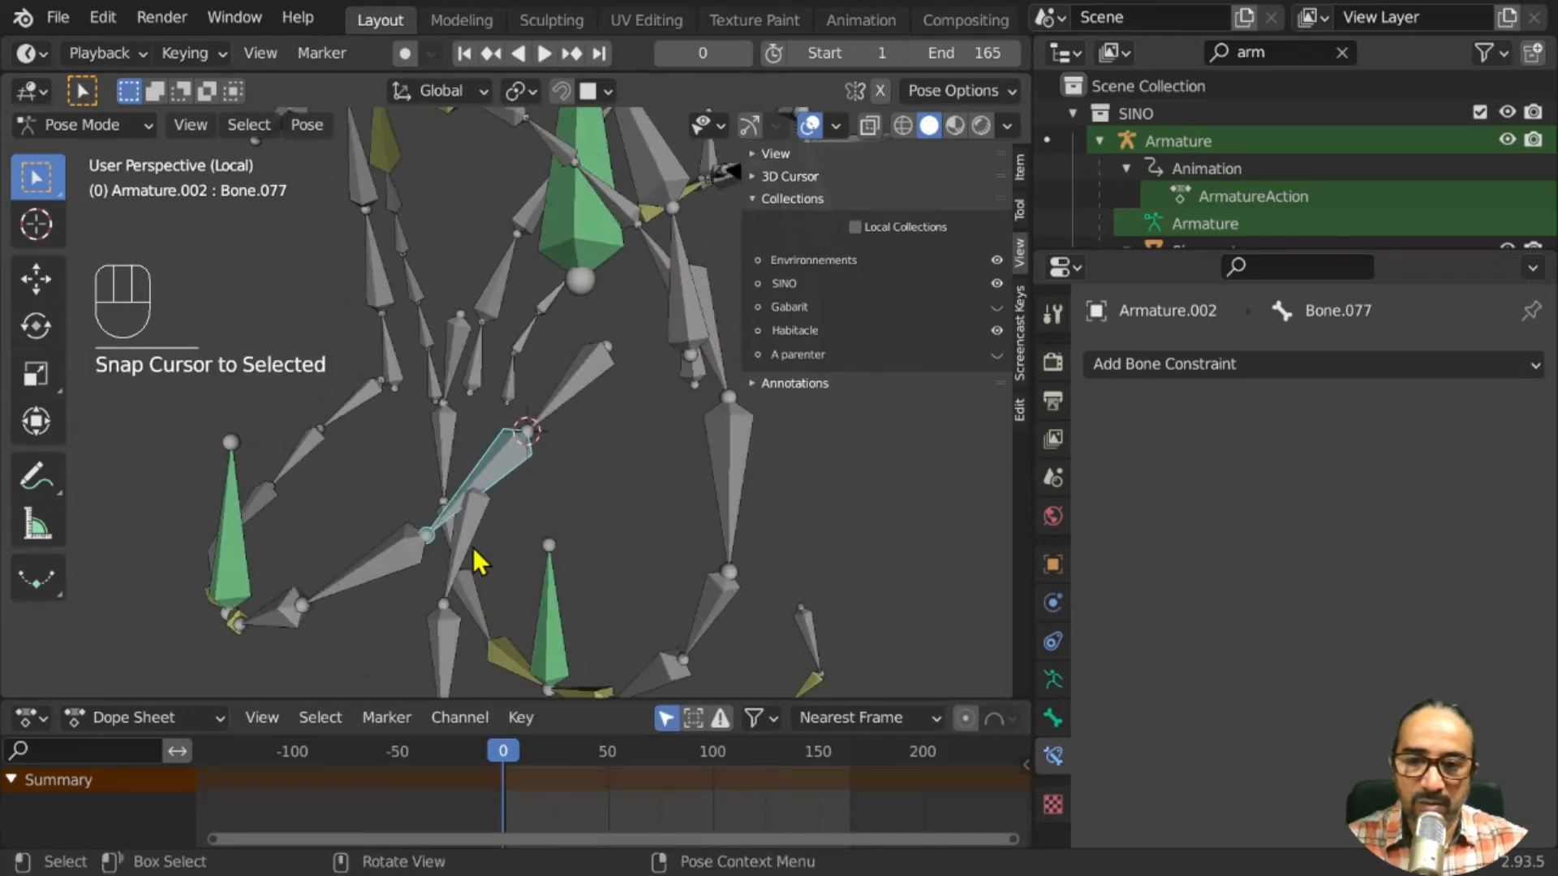
pyautogui.click(425, 555)
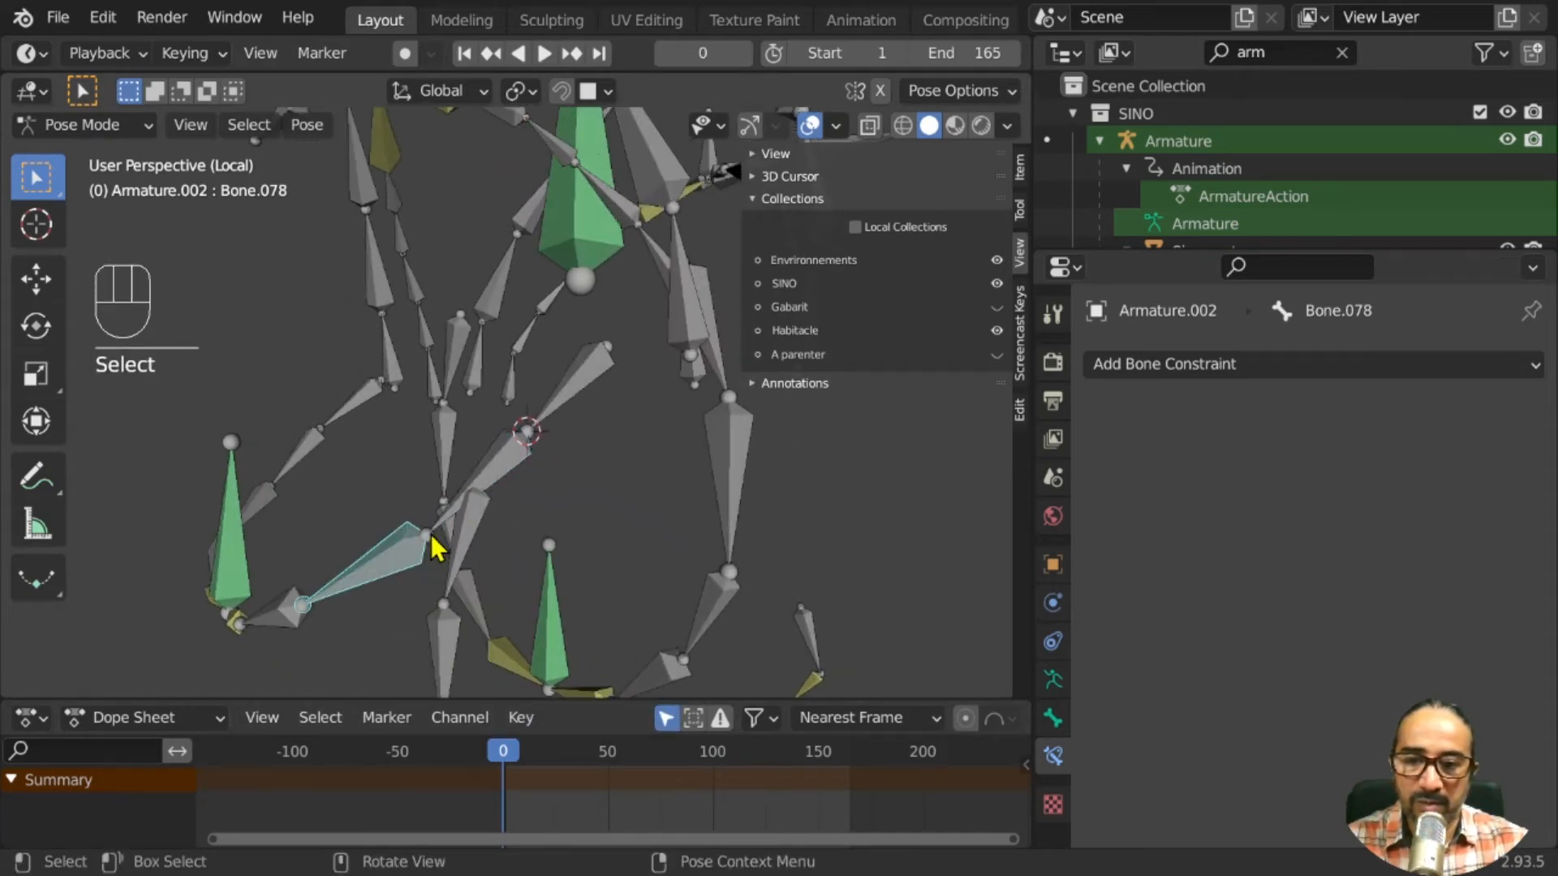
pyautogui.hotkey('shift', 's')
pyautogui.click(479, 661)
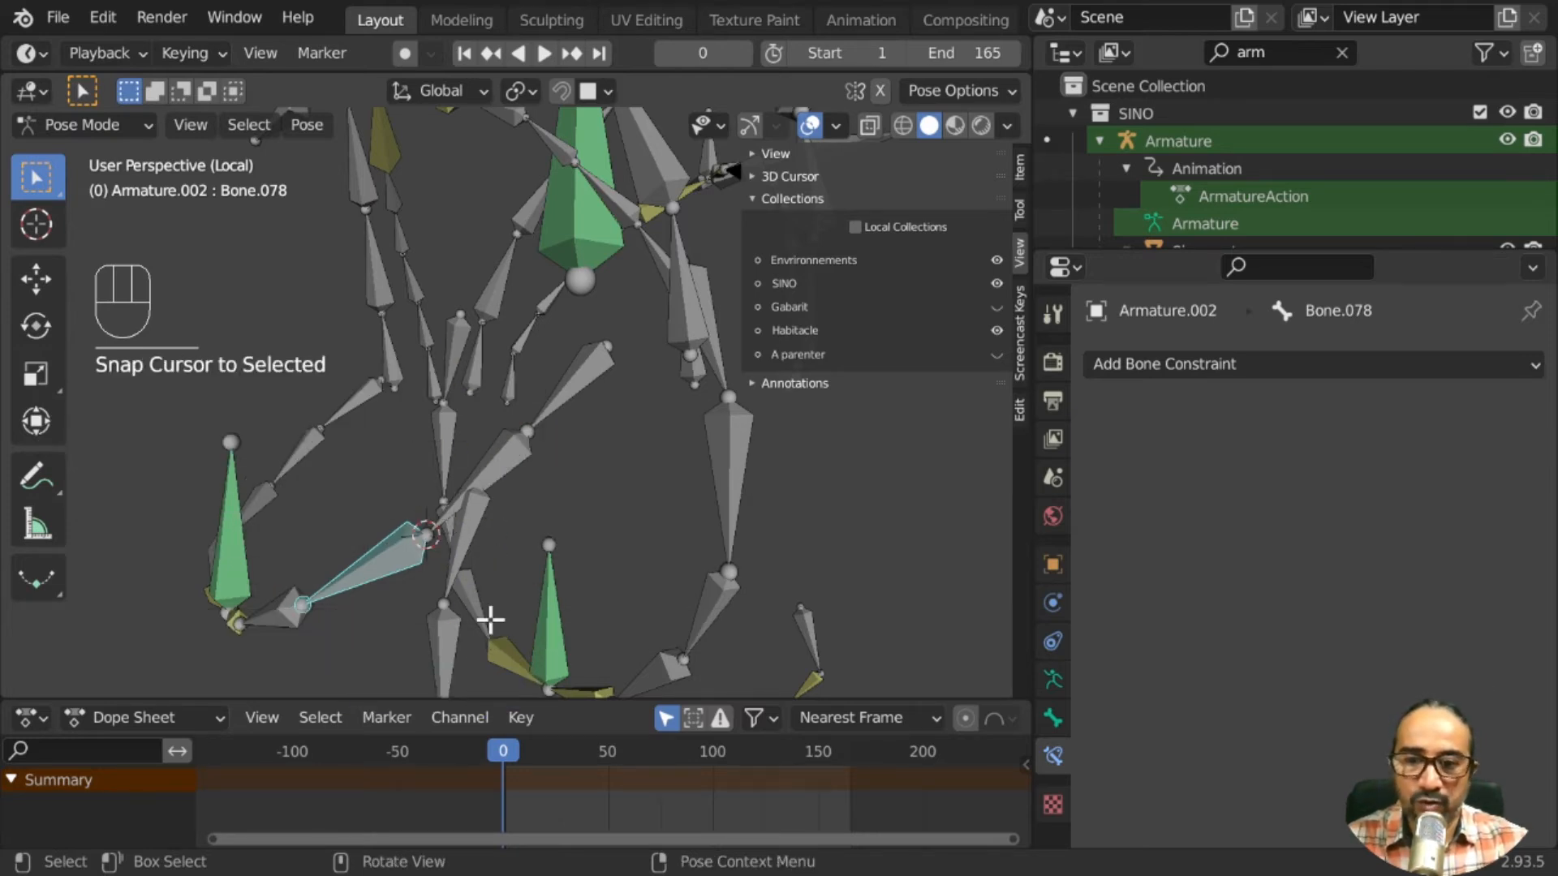
# Add a bone at the 3D cursor in Edit Mode and shorten it by lowering its tip along Z to match the neighbouring control bones
pyautogui.press('Tab')
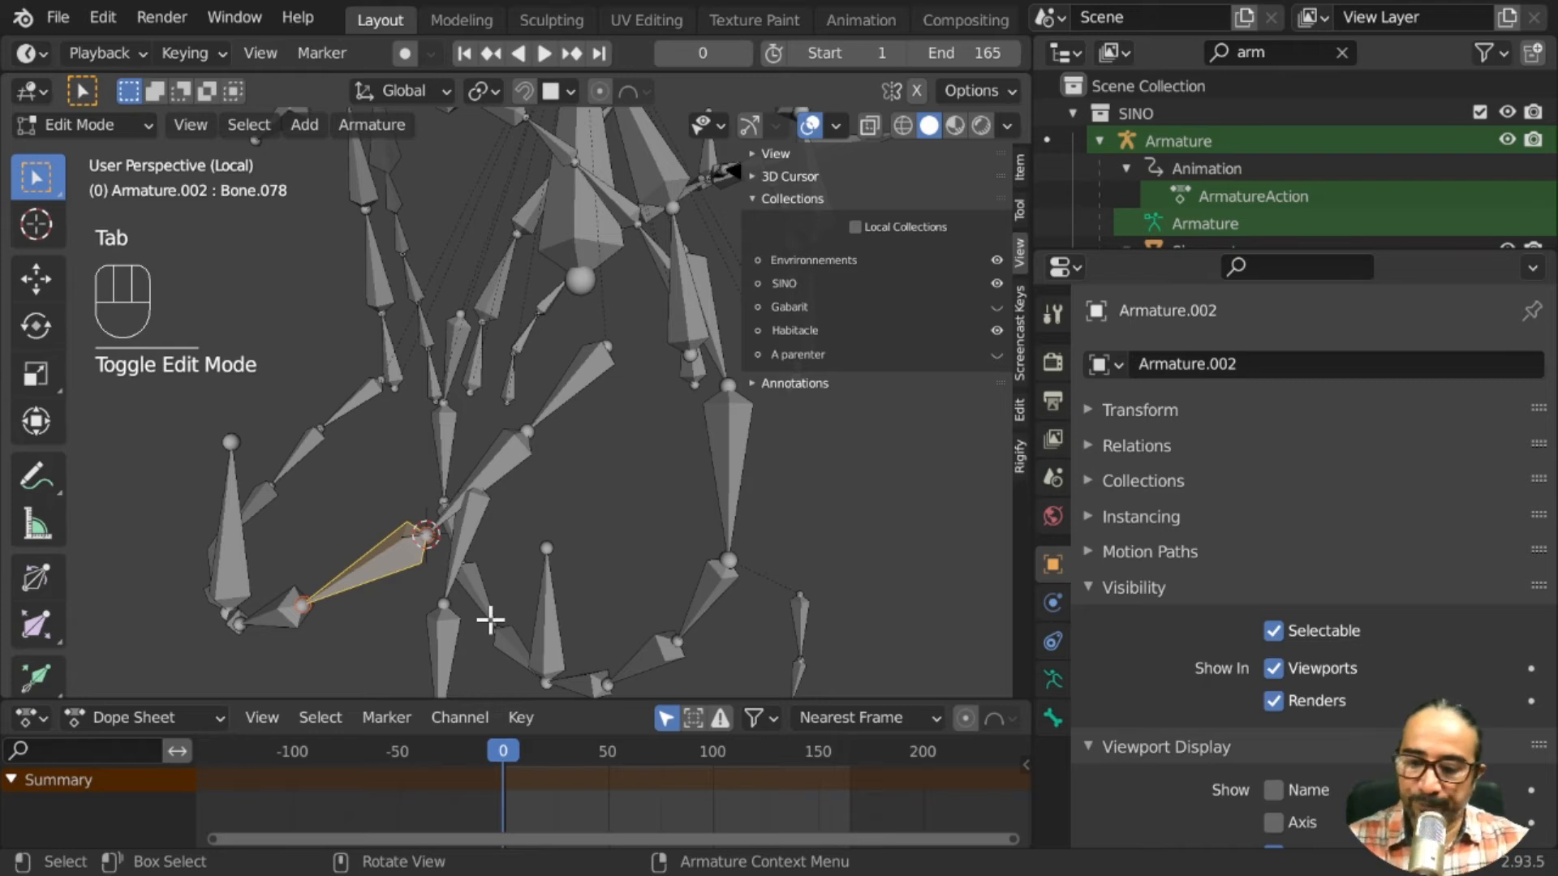
pyautogui.press('shift')
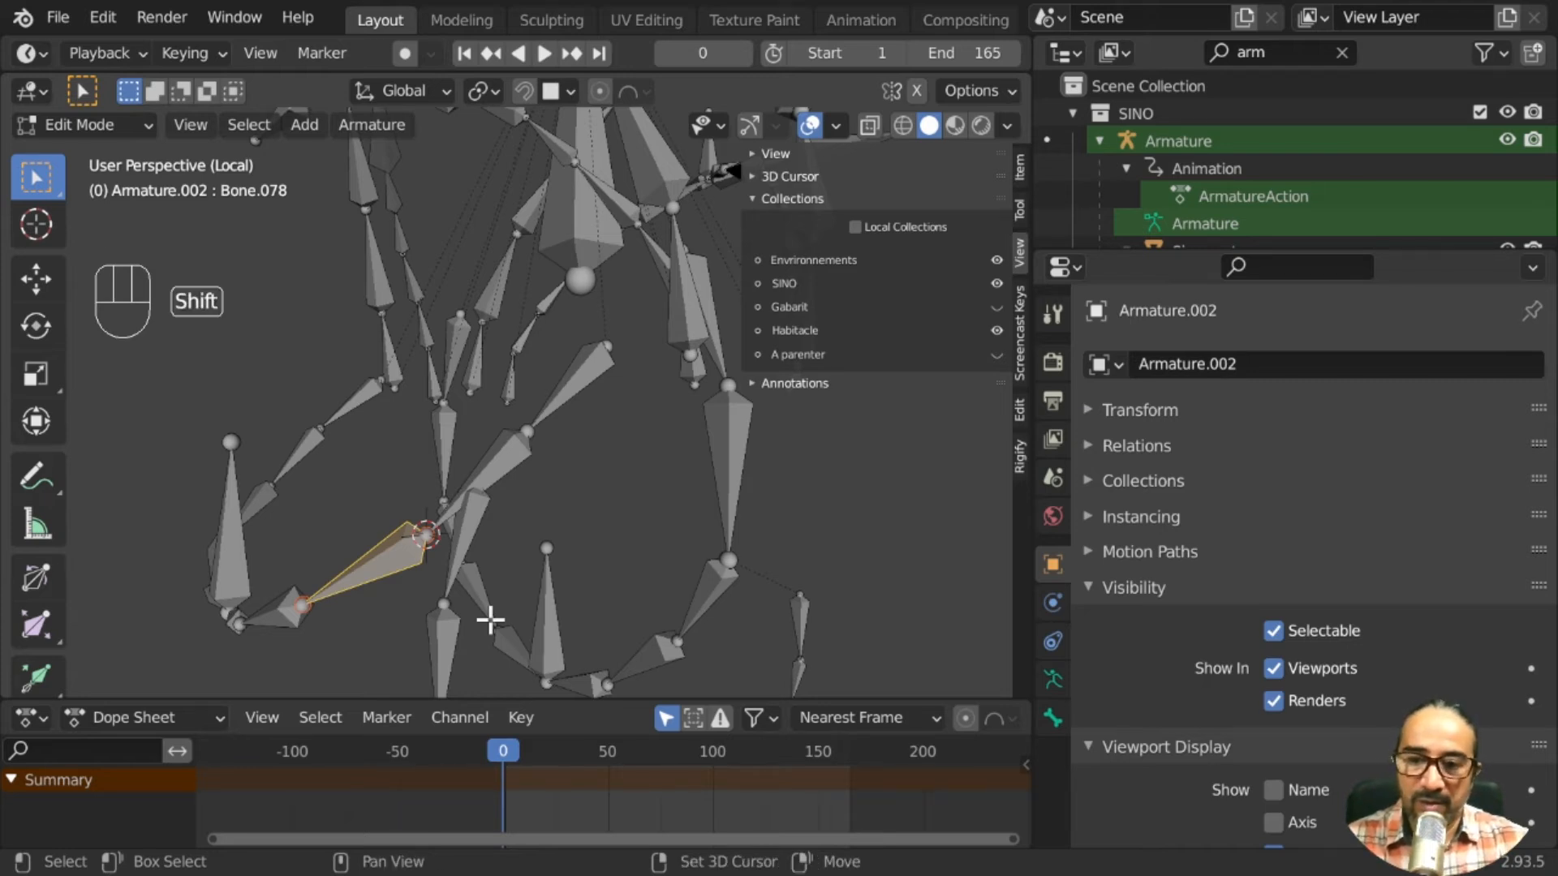
pyautogui.hotkey('shift', 'a')
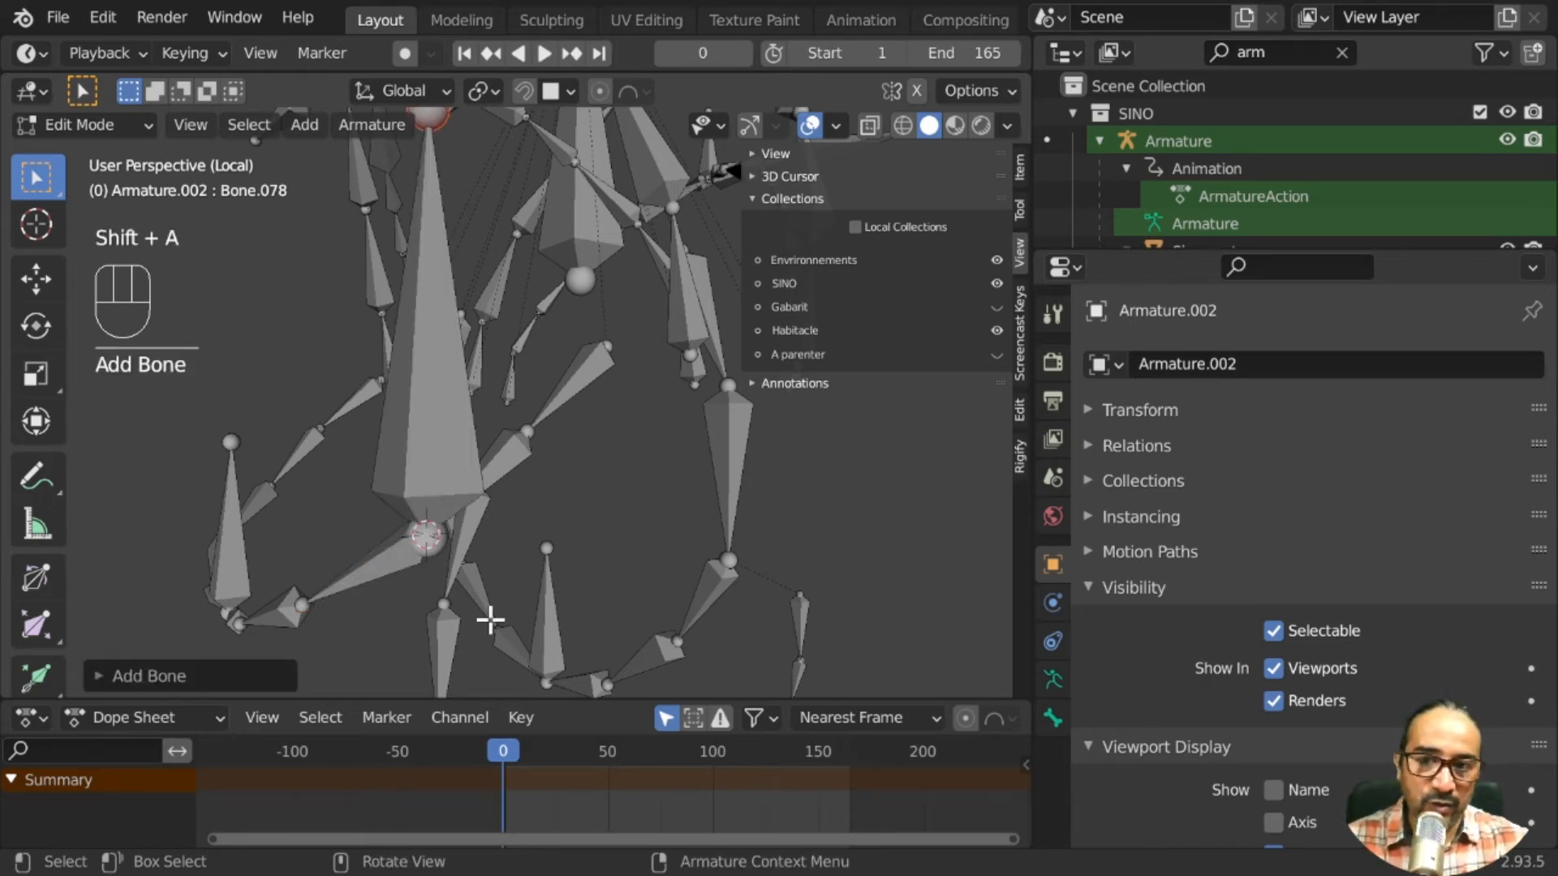
pyautogui.press('g')
pyautogui.press('z')
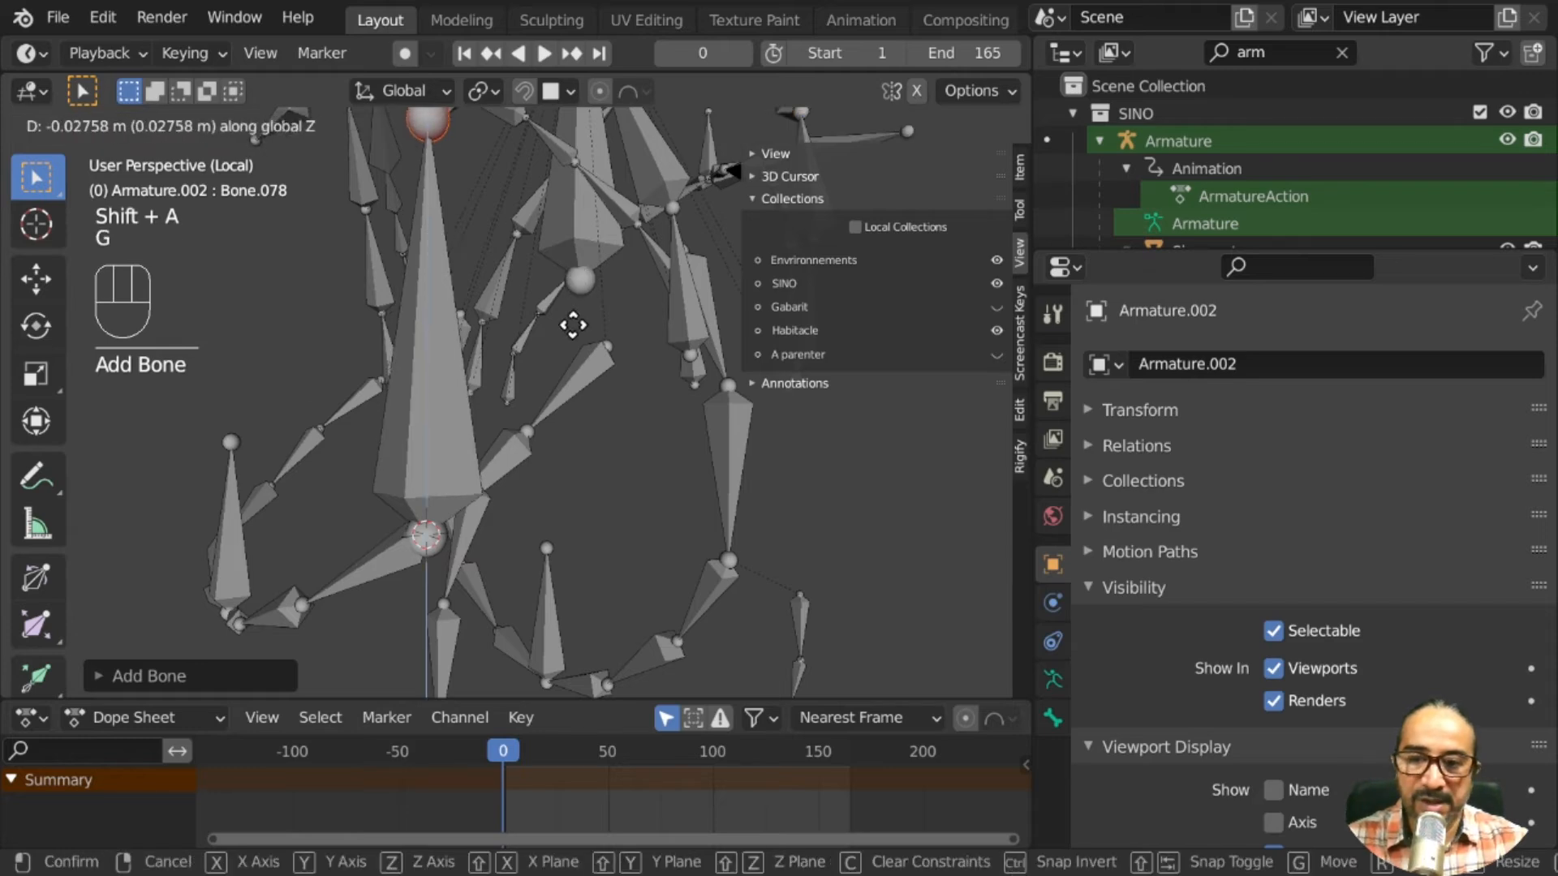
pyautogui.click(556, 581)
pyautogui.scroll(4, 456, 581)
pyautogui.keyDown('shift'); pyautogui.moveTo(456, 581); pyautogui.dragTo(437, 485, button='middle'); pyautogui.keyUp('shift')
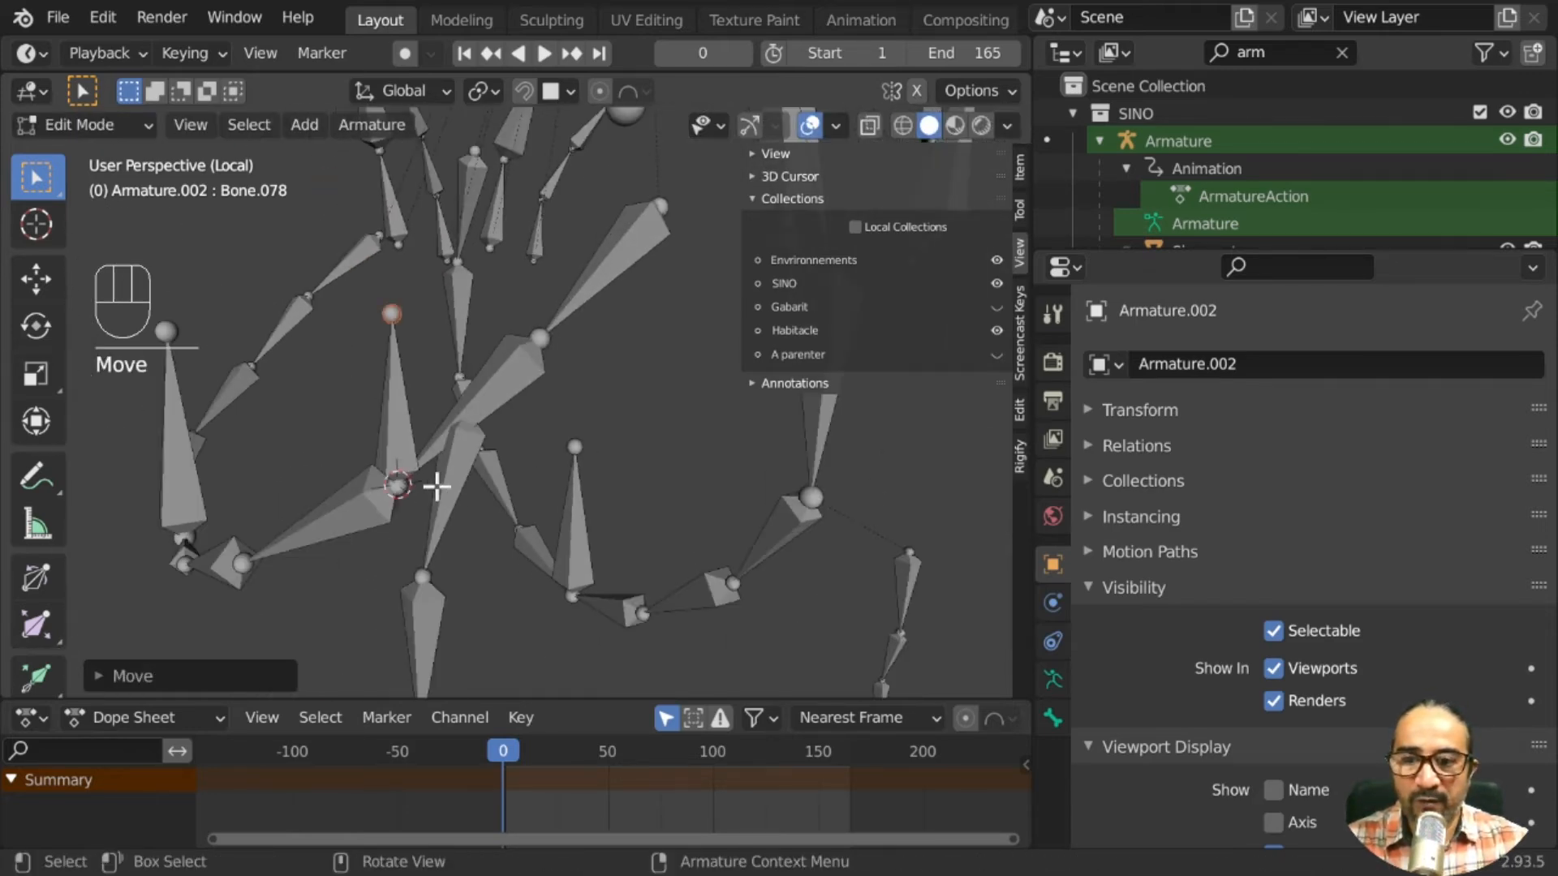
# Select the new control bone at the strap joint and switch the armature to Pose Mode
pyautogui.click(388, 393)
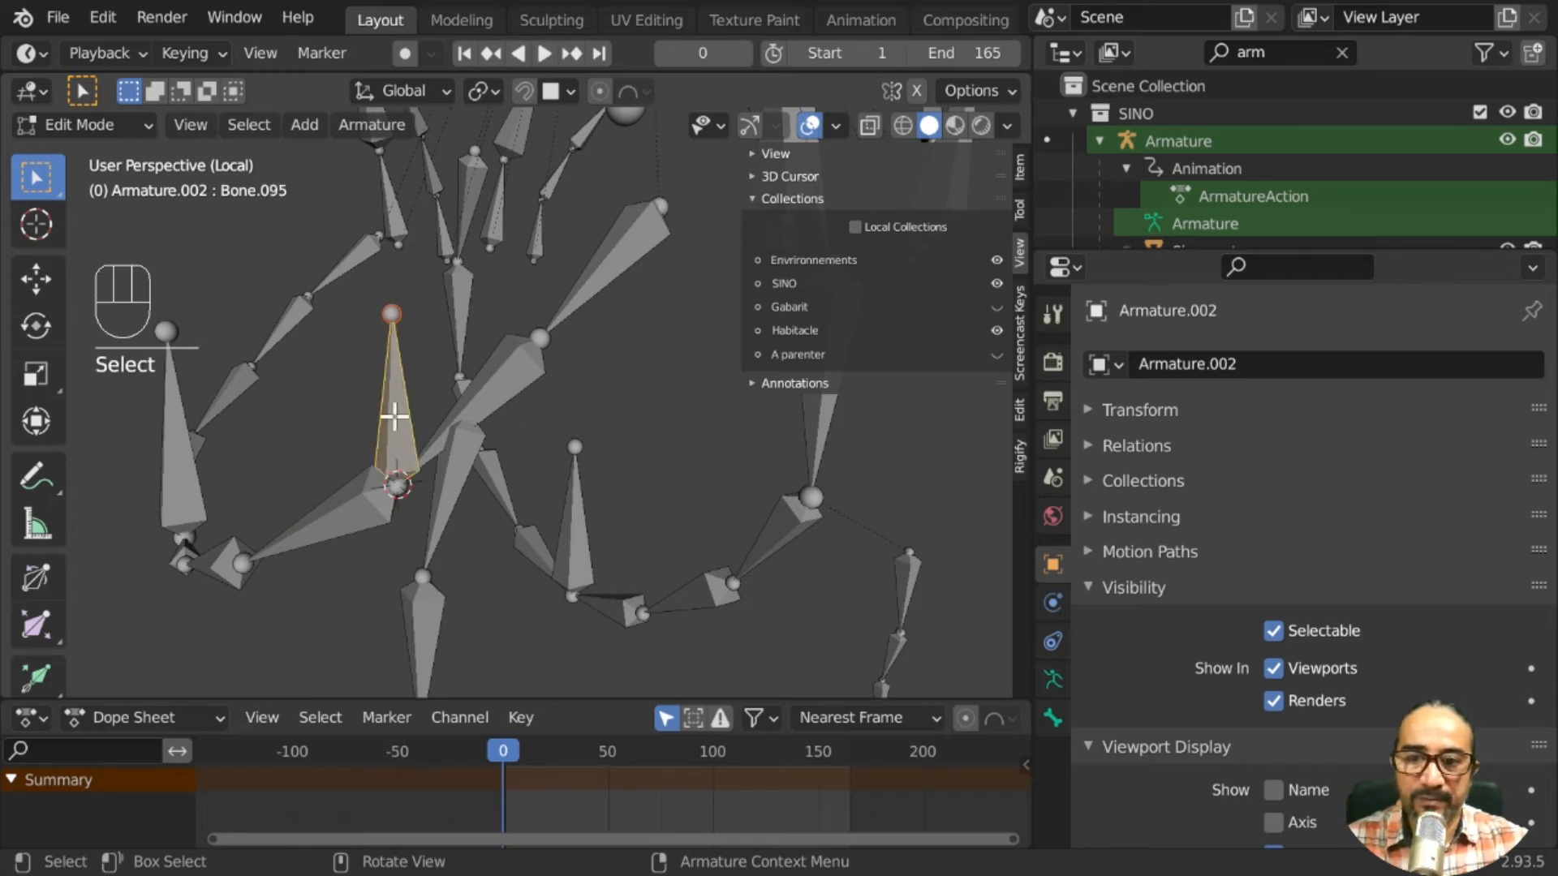
pyautogui.click(63, 124)
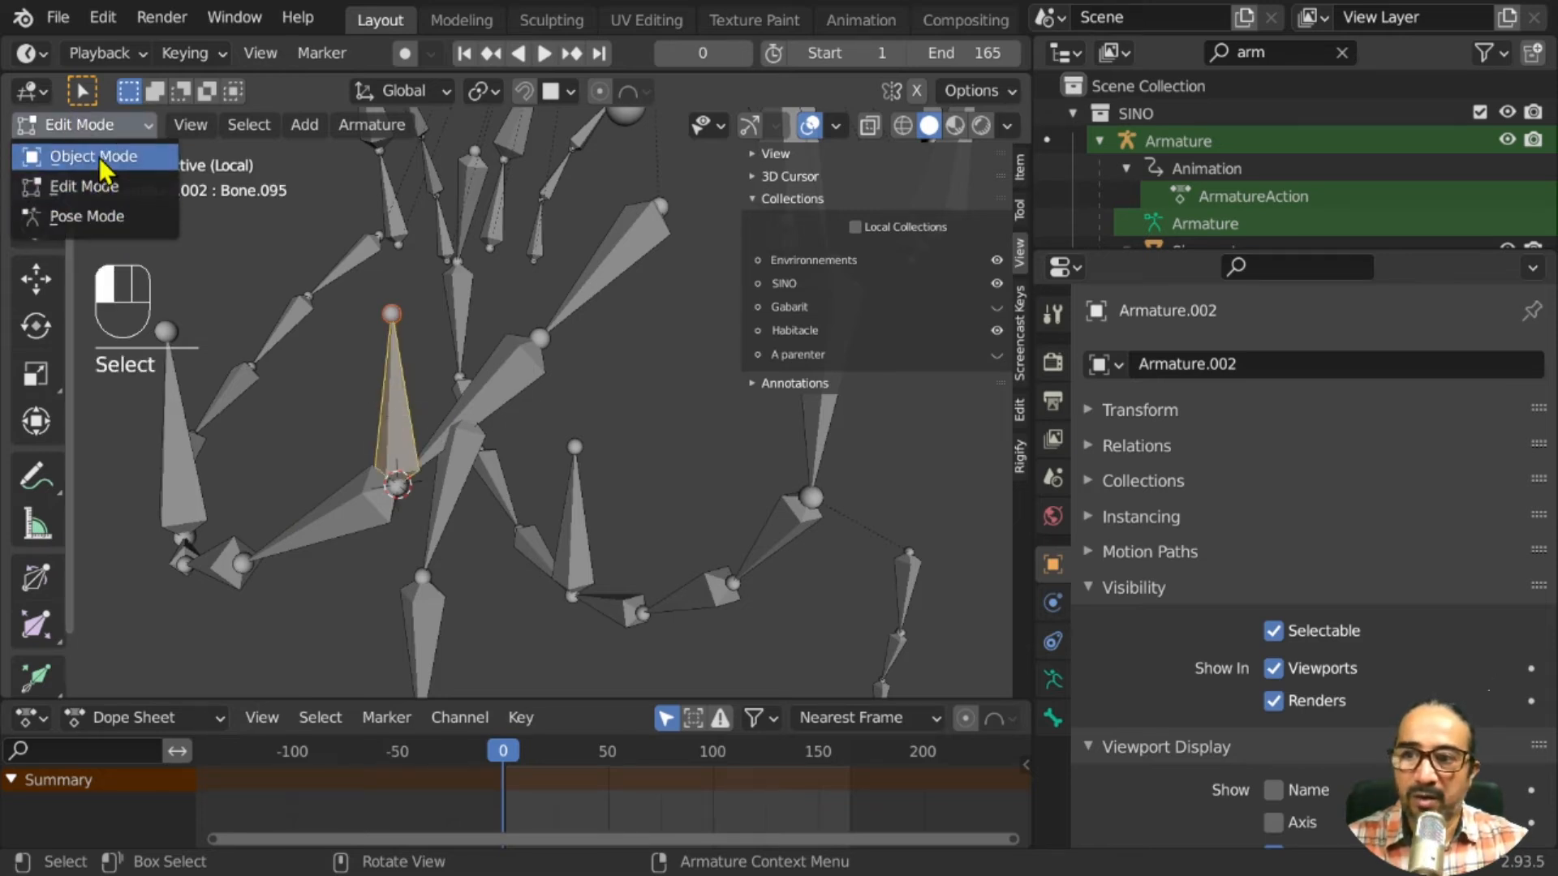
pyautogui.click(116, 217)
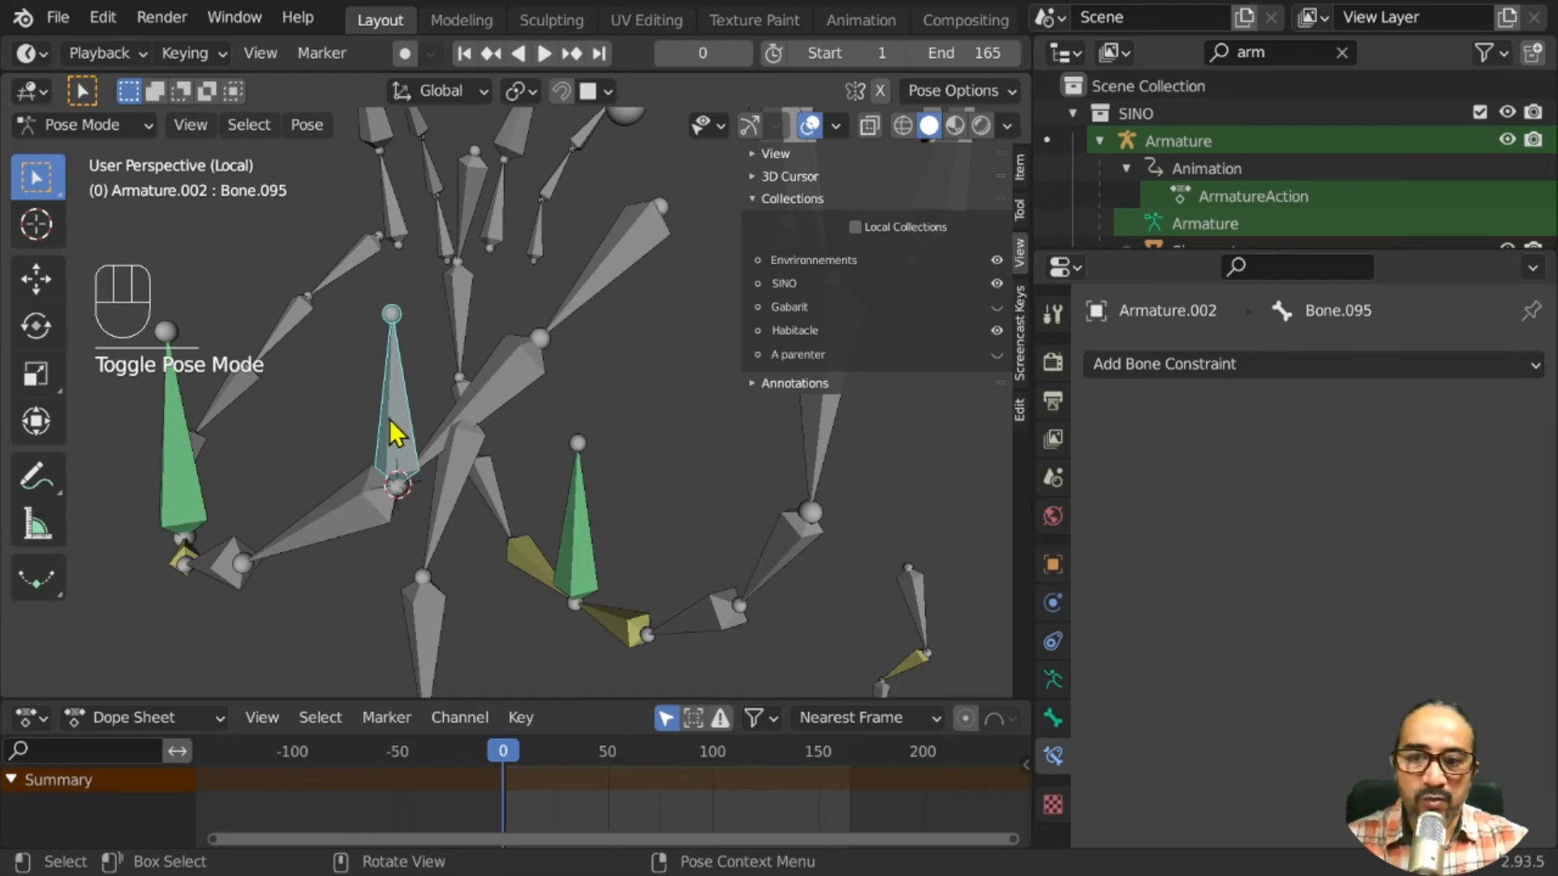
pyautogui.moveTo(195, 509); pyautogui.dragTo(234, 471, button='middle')
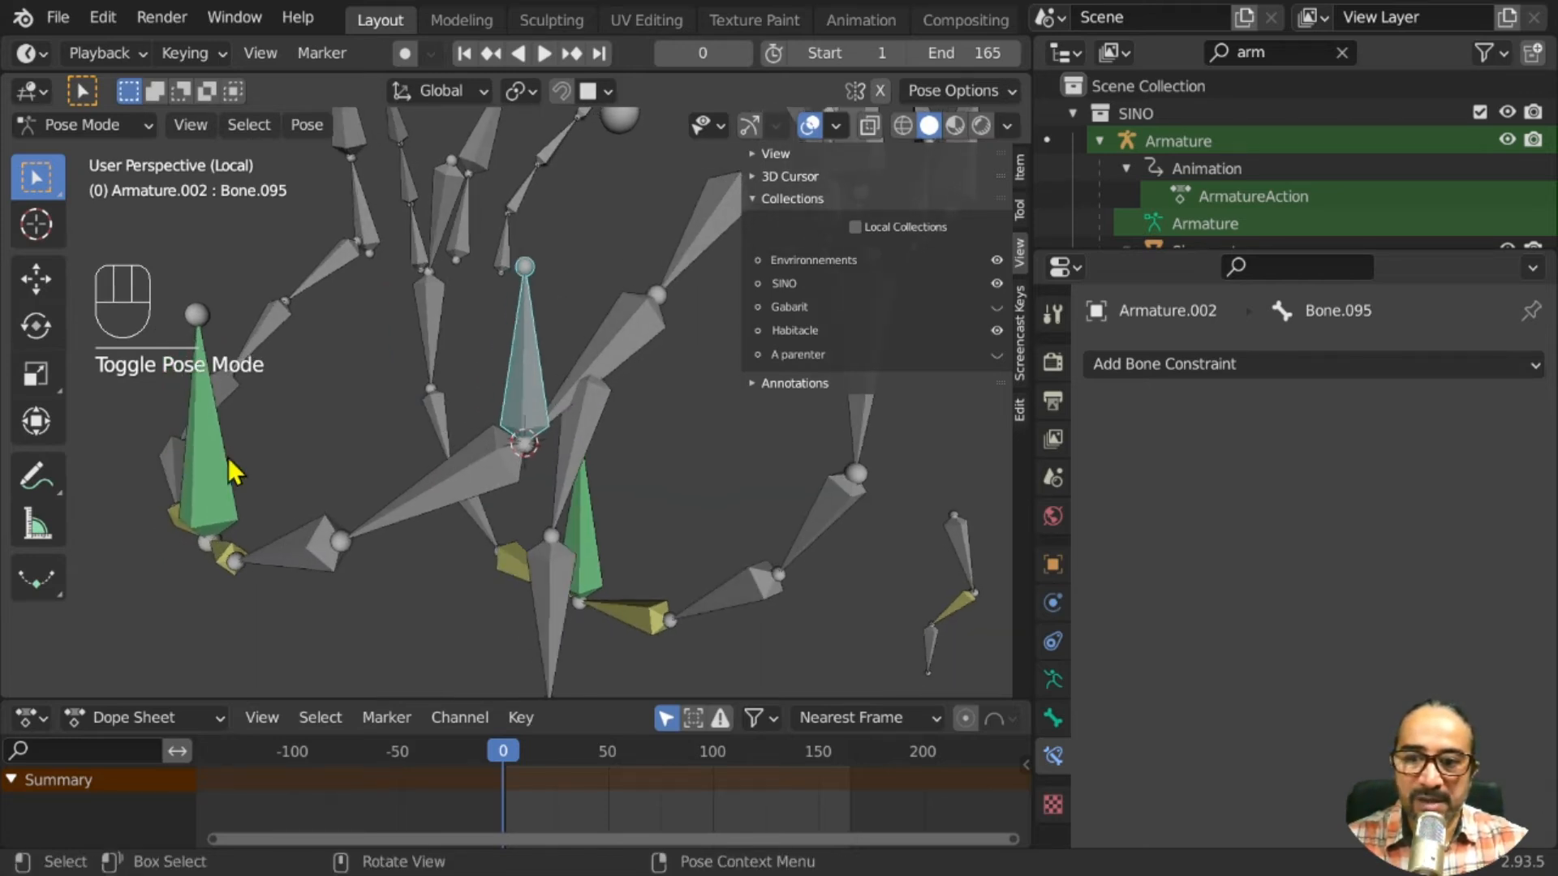
# Try moving the new control bone along the global Z axis
pyautogui.click(534, 378)
pyautogui.press('g')
pyautogui.press('z')
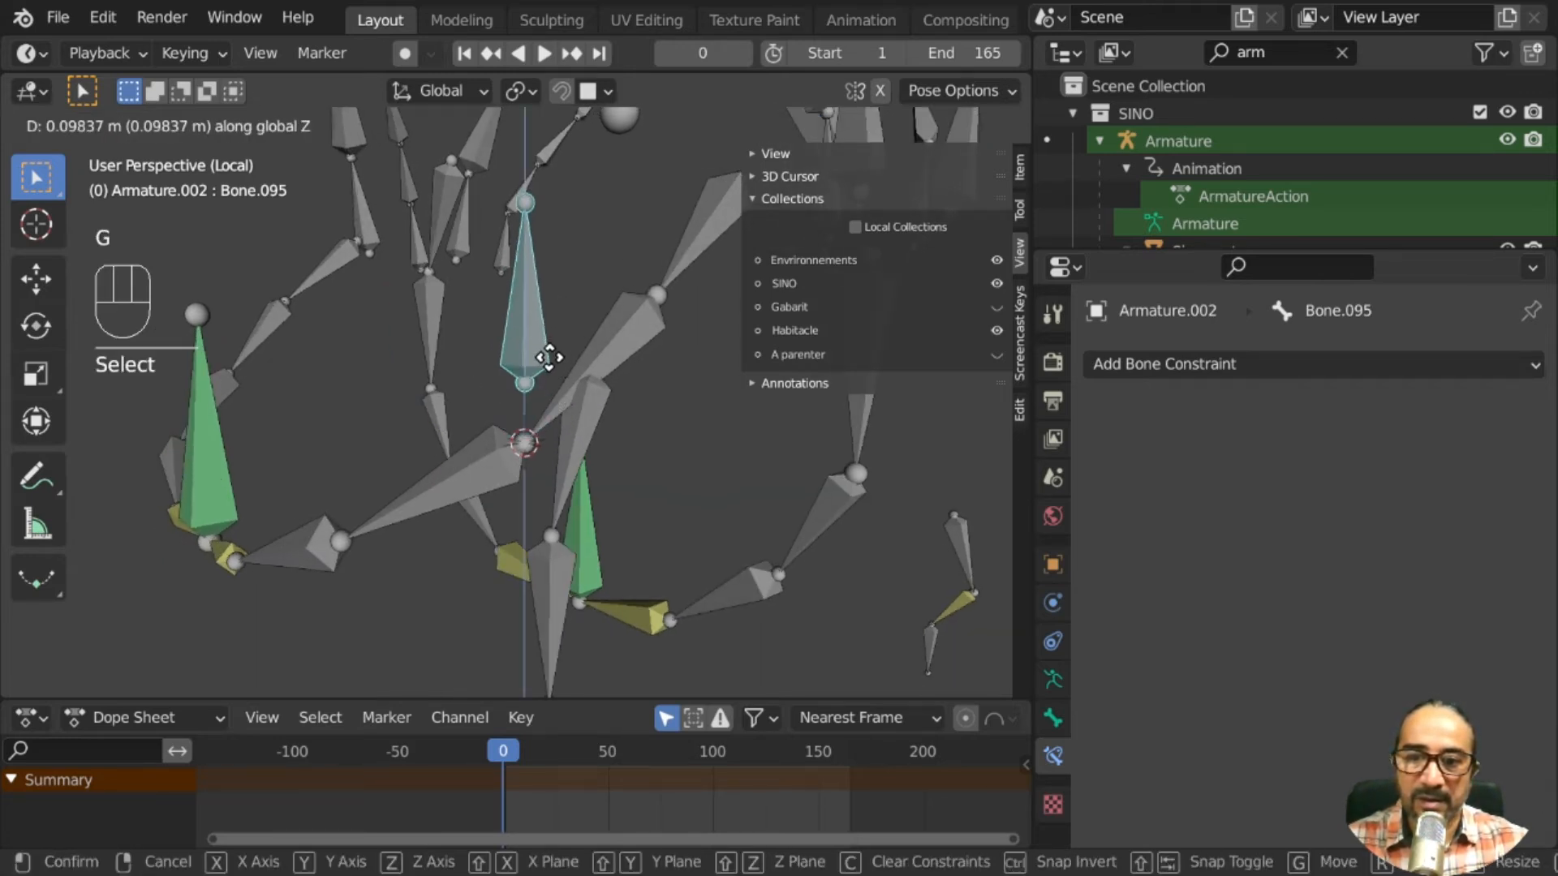
pyautogui.click(556, 438)
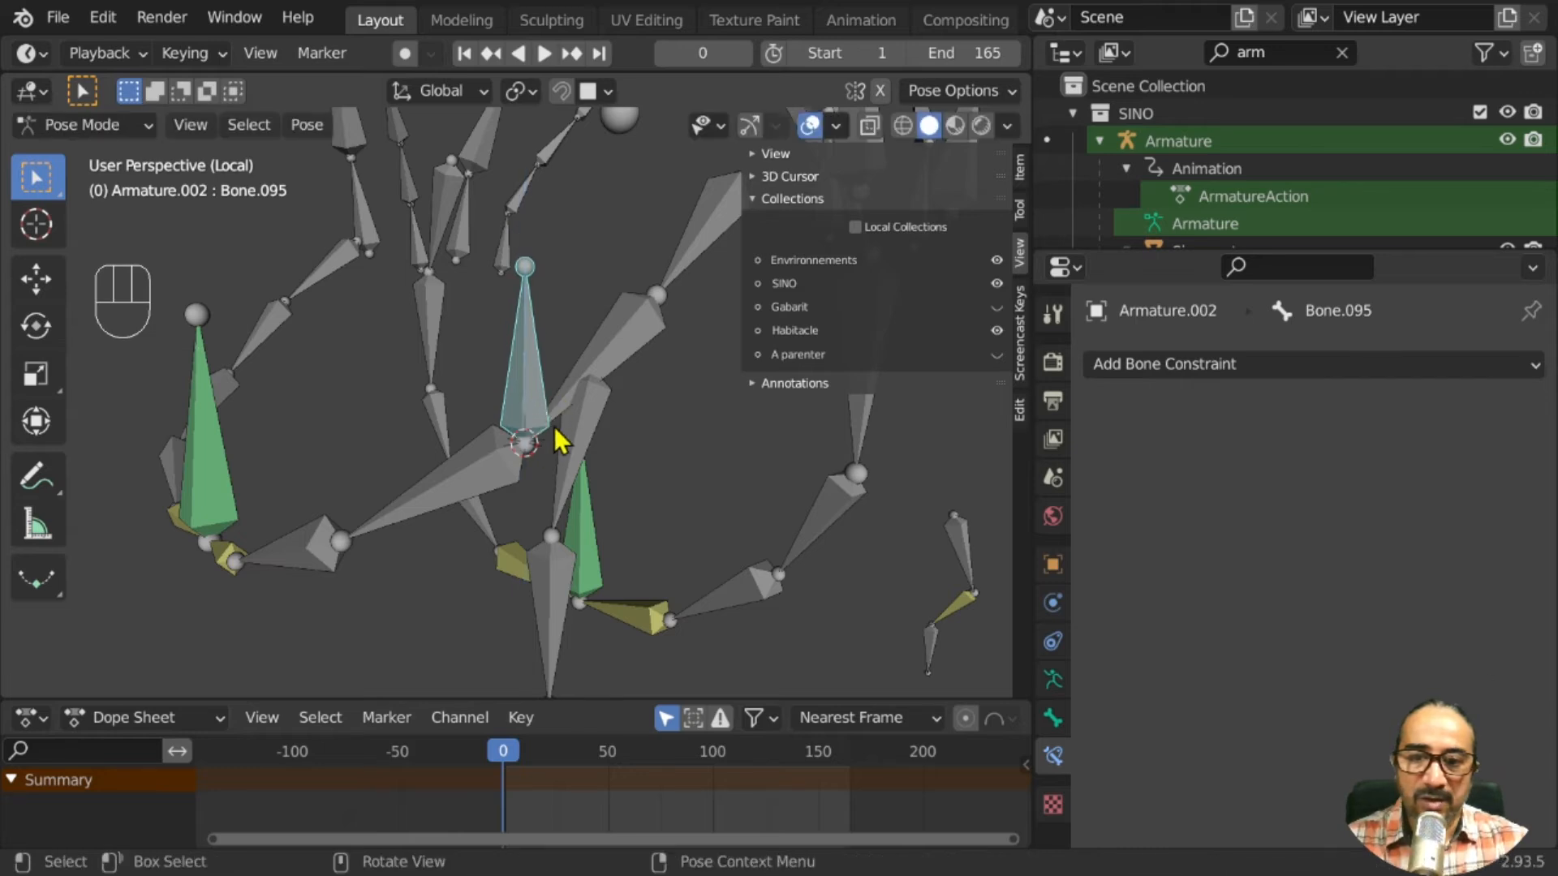
pyautogui.moveTo(557, 438); pyautogui.dragTo(462, 372, button='middle')
pyautogui.keyDown('shift'); pyautogui.click(386, 398); pyautogui.keyUp('shift')
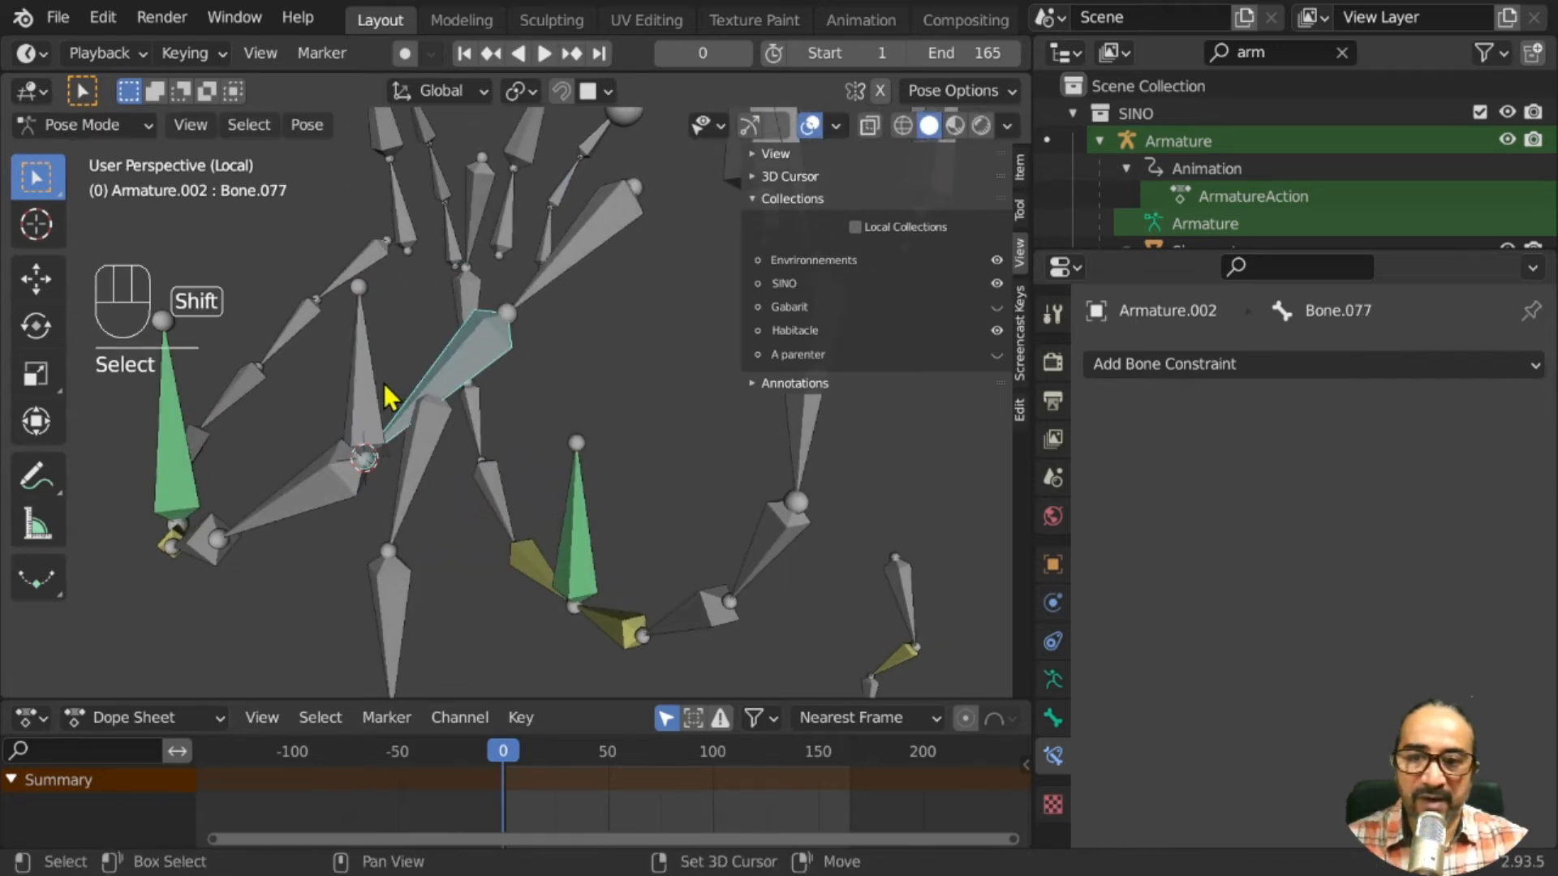
pyautogui.keyDown('shift'); pyautogui.click(371, 396); pyautogui.keyUp('shift')
pyautogui.hotkey('shift', 'i')
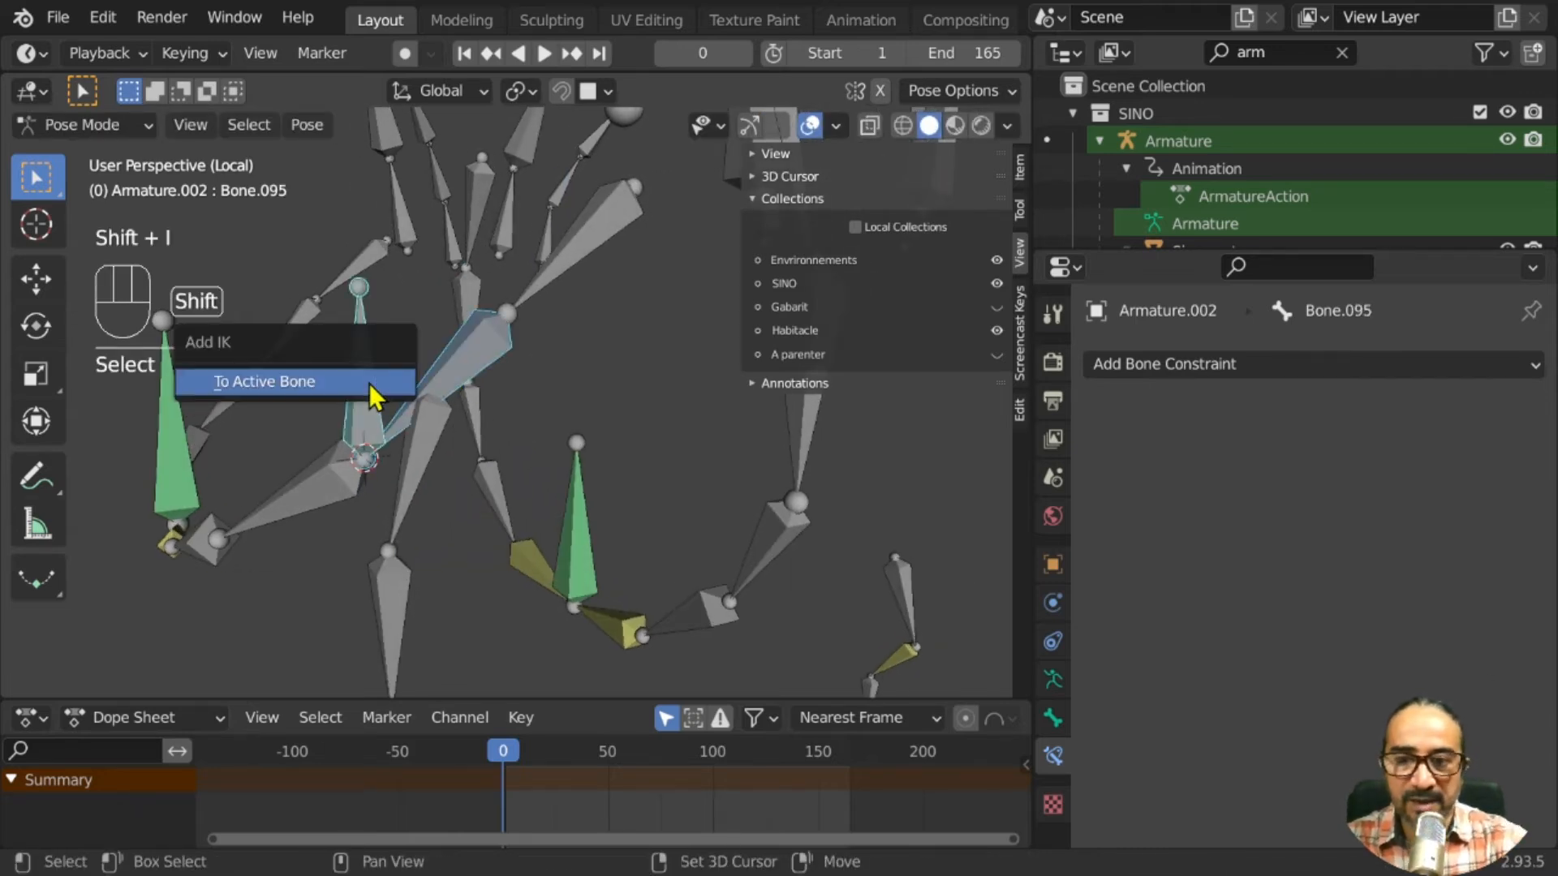
pyautogui.click(368, 383)
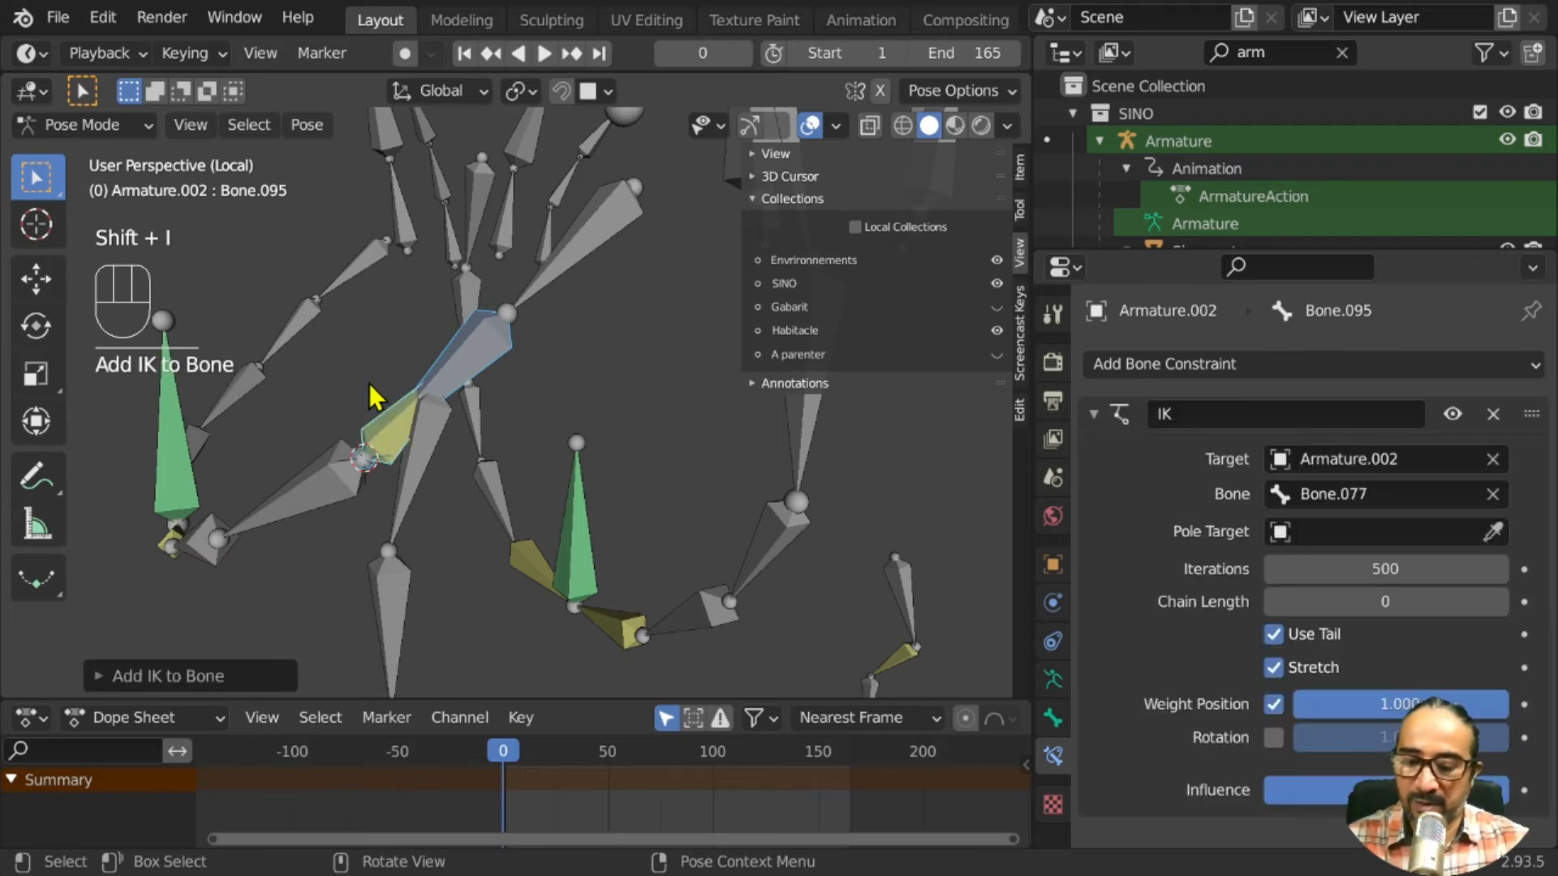
pyautogui.hotkey('ctrl', 'z')
# Add an IK constraint to strap bone Bone.077 that targets the new control bone Bone.095
pyautogui.click(353, 359)
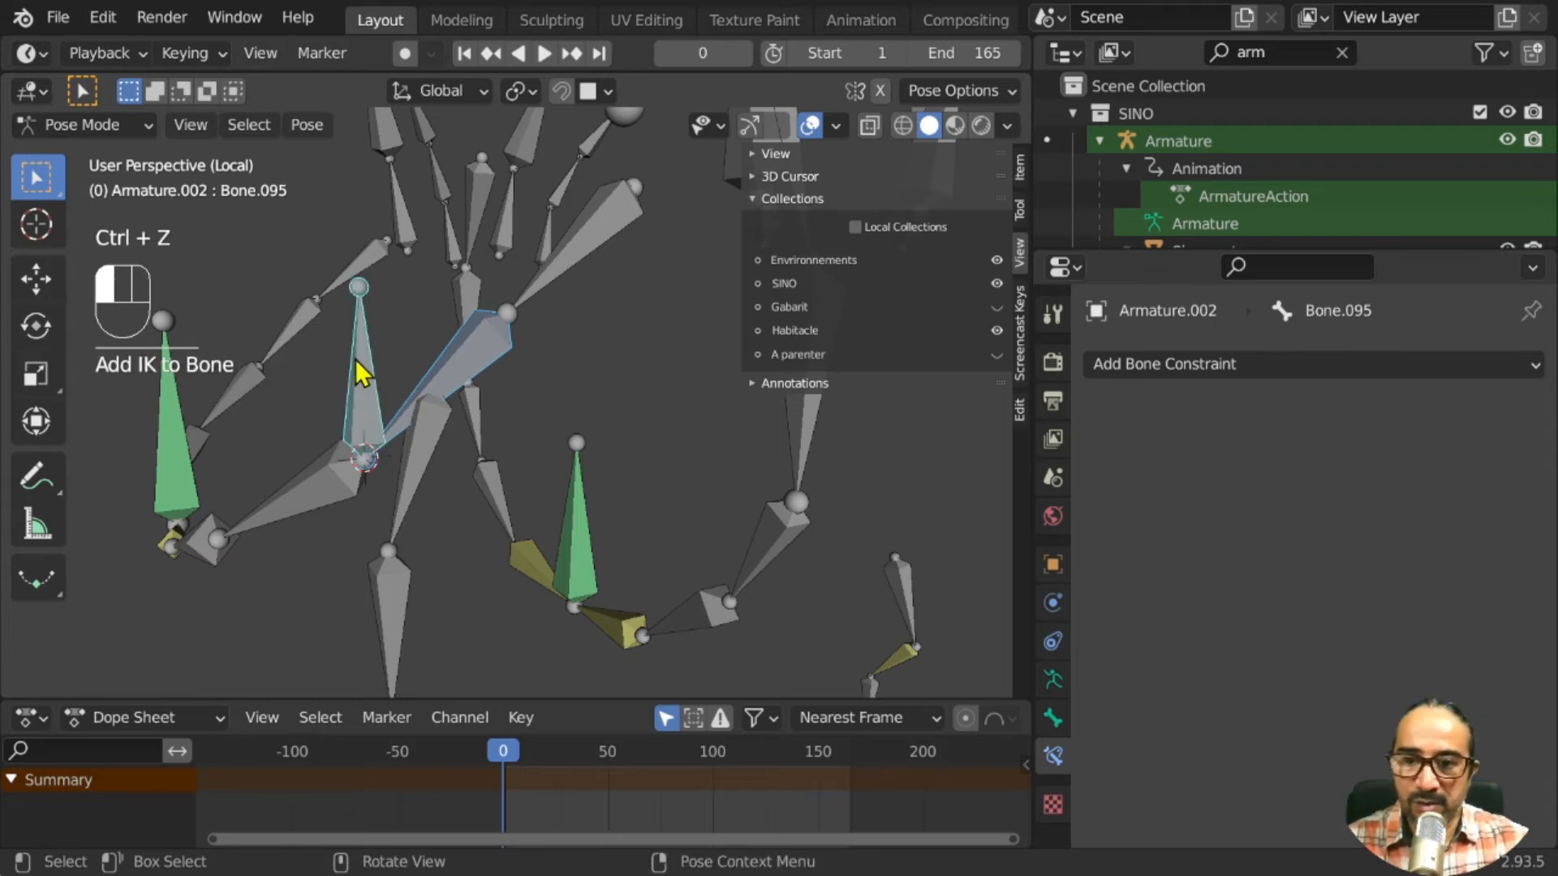
pyautogui.keyDown('shift'); pyautogui.click(439, 368); pyautogui.keyUp('shift')
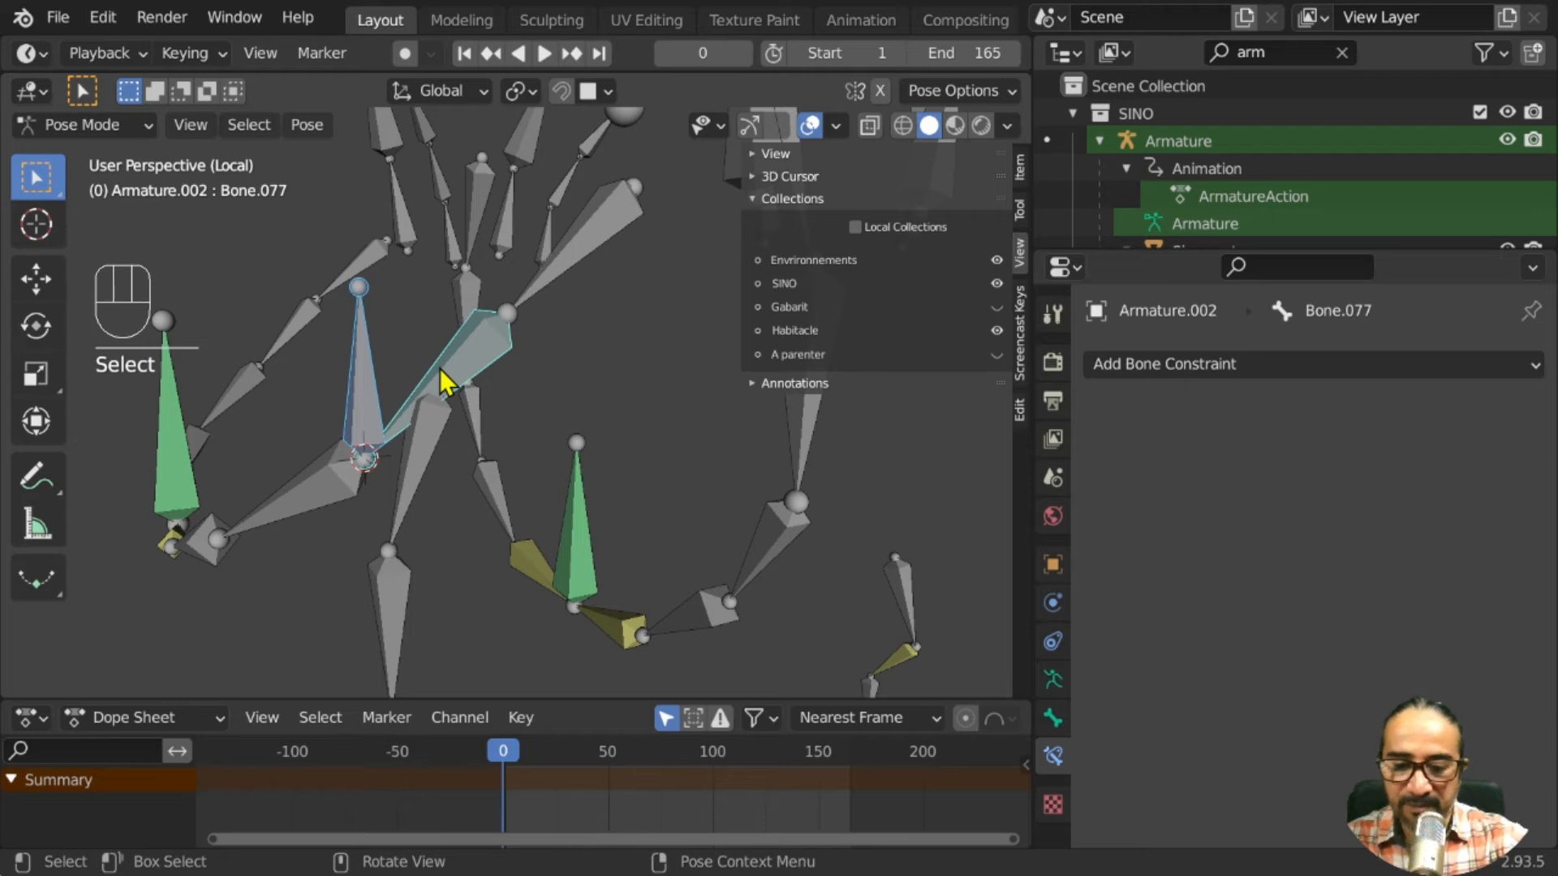
pyautogui.hotkey('shift', 'i')
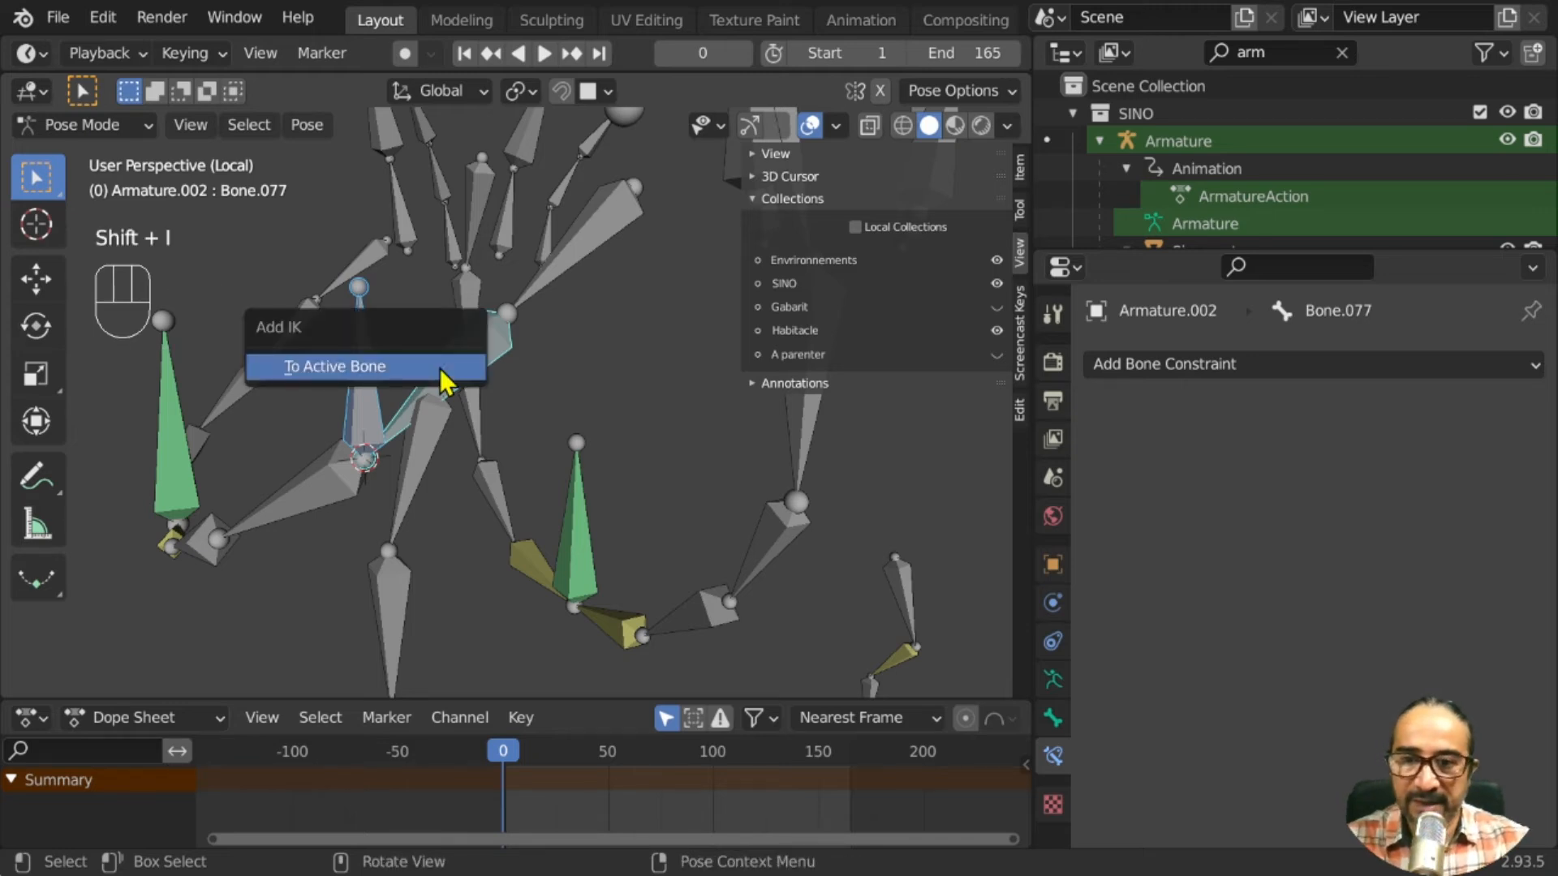
pyautogui.click(440, 381)
# Parent the control bone Bone.091 to the ROOT-habitacle bone in Edit Mode with Keep Offset
pyautogui.moveTo(454, 414); pyautogui.dragTo(618, 542, button='middle')
pyautogui.click(570, 487)
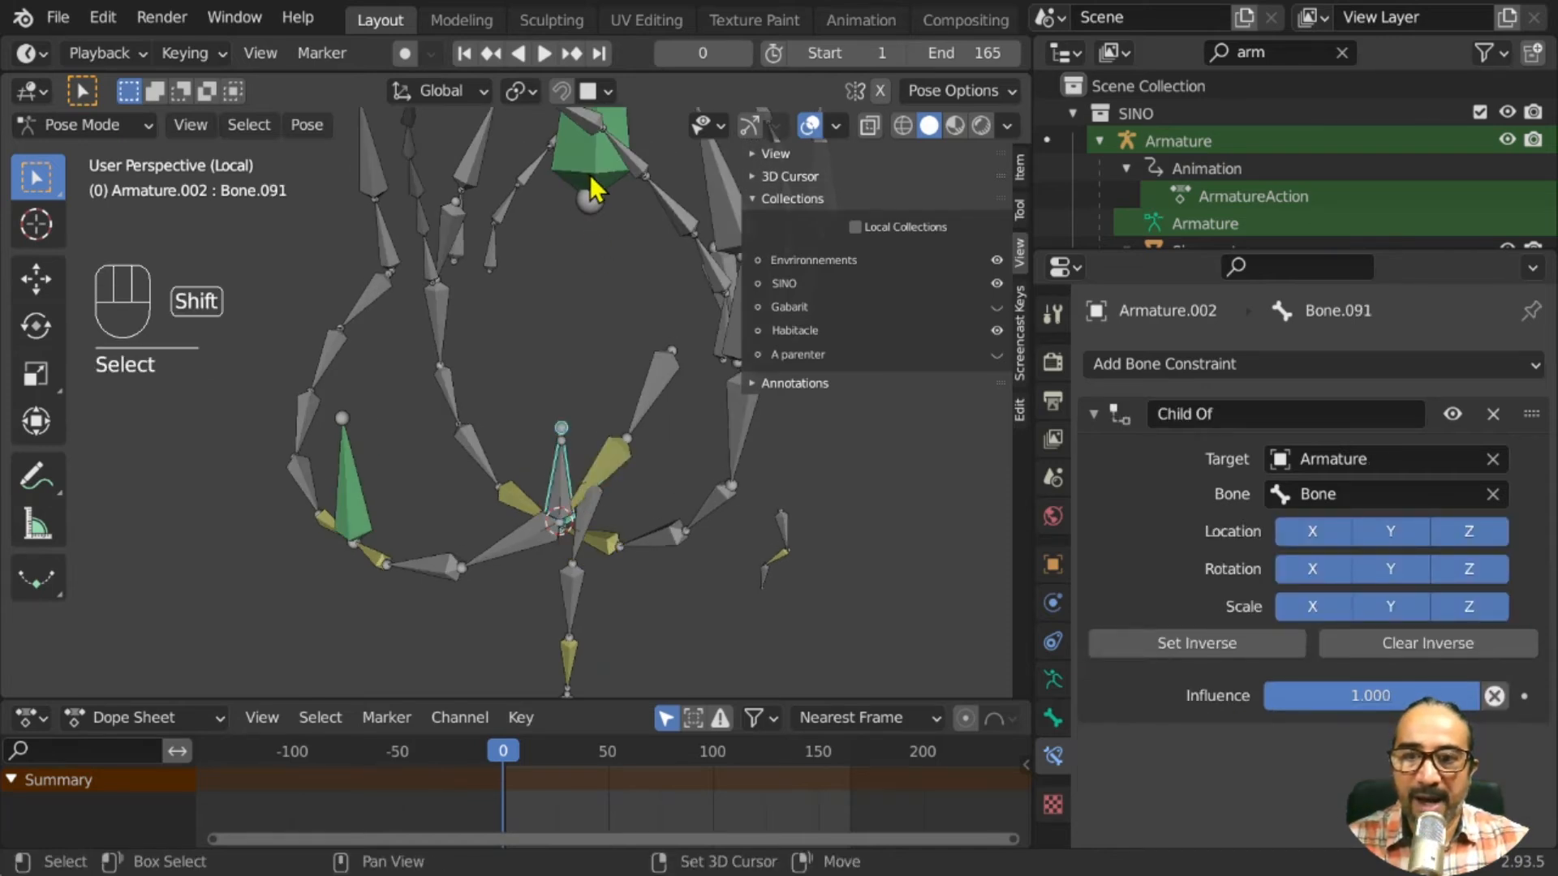
pyautogui.moveTo(626, 480); pyautogui.dragTo(589, 448, button='middle')
pyautogui.keyDown('shift'); pyautogui.click(585, 191); pyautogui.keyUp('shift')
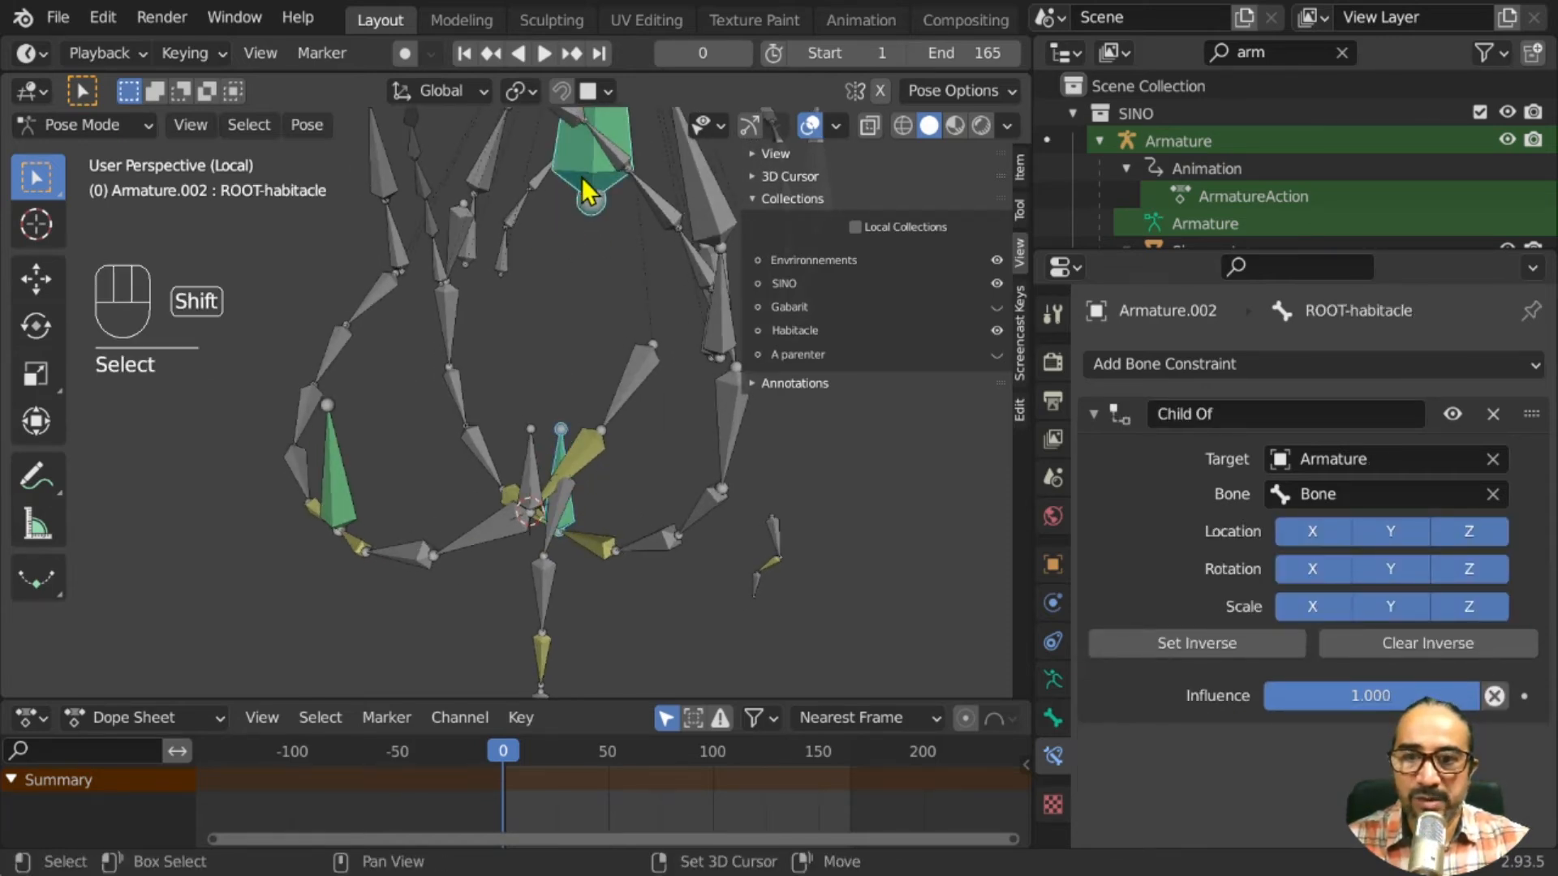
pyautogui.press('Tab')
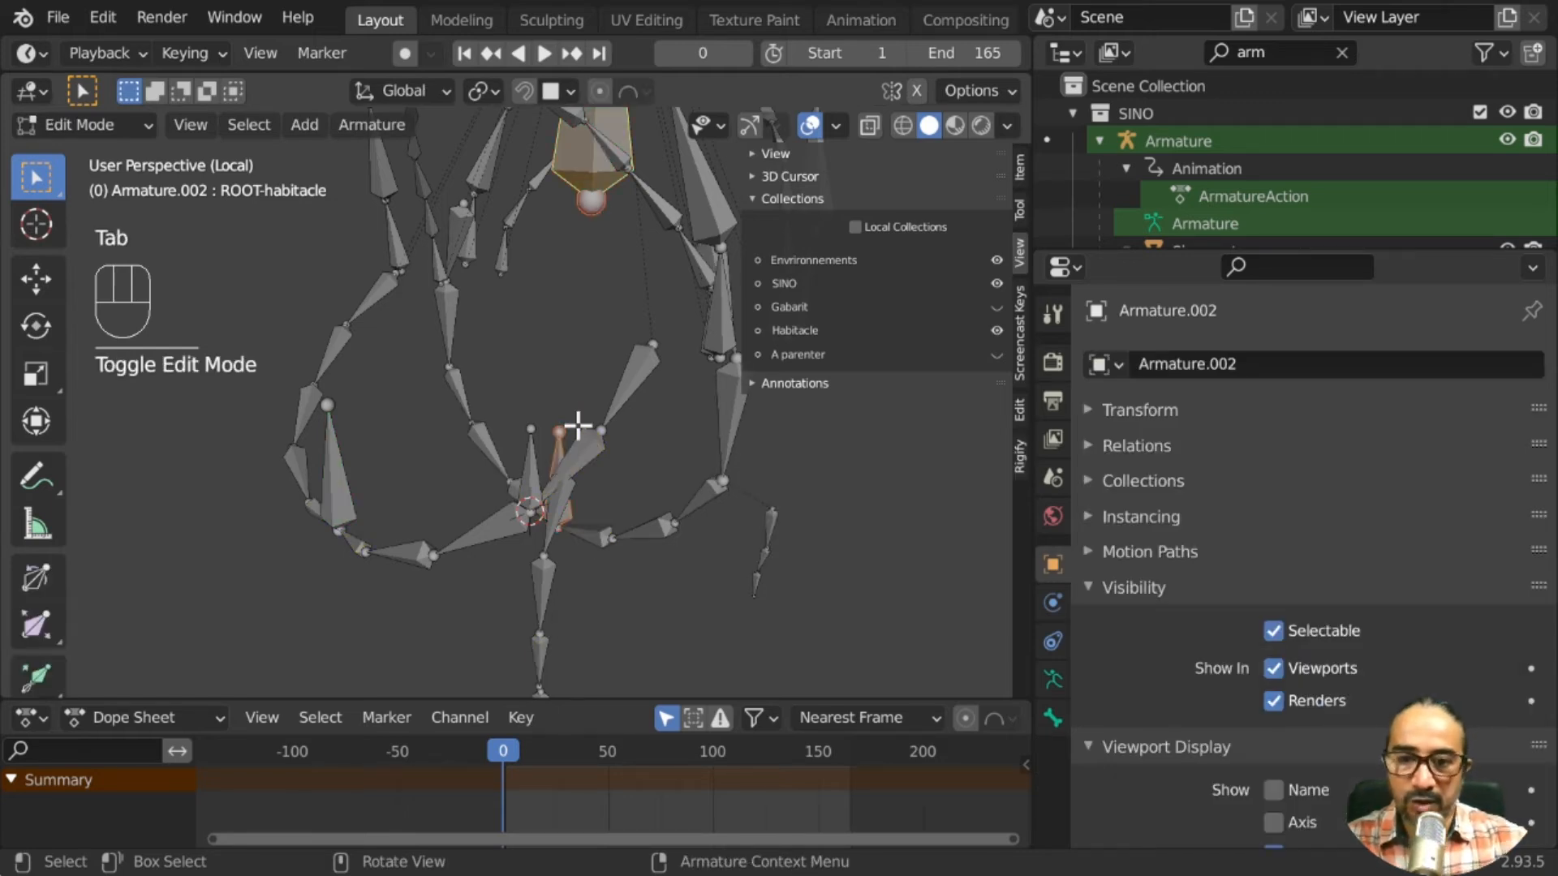
pyautogui.hotkey('ctrl', 'p')
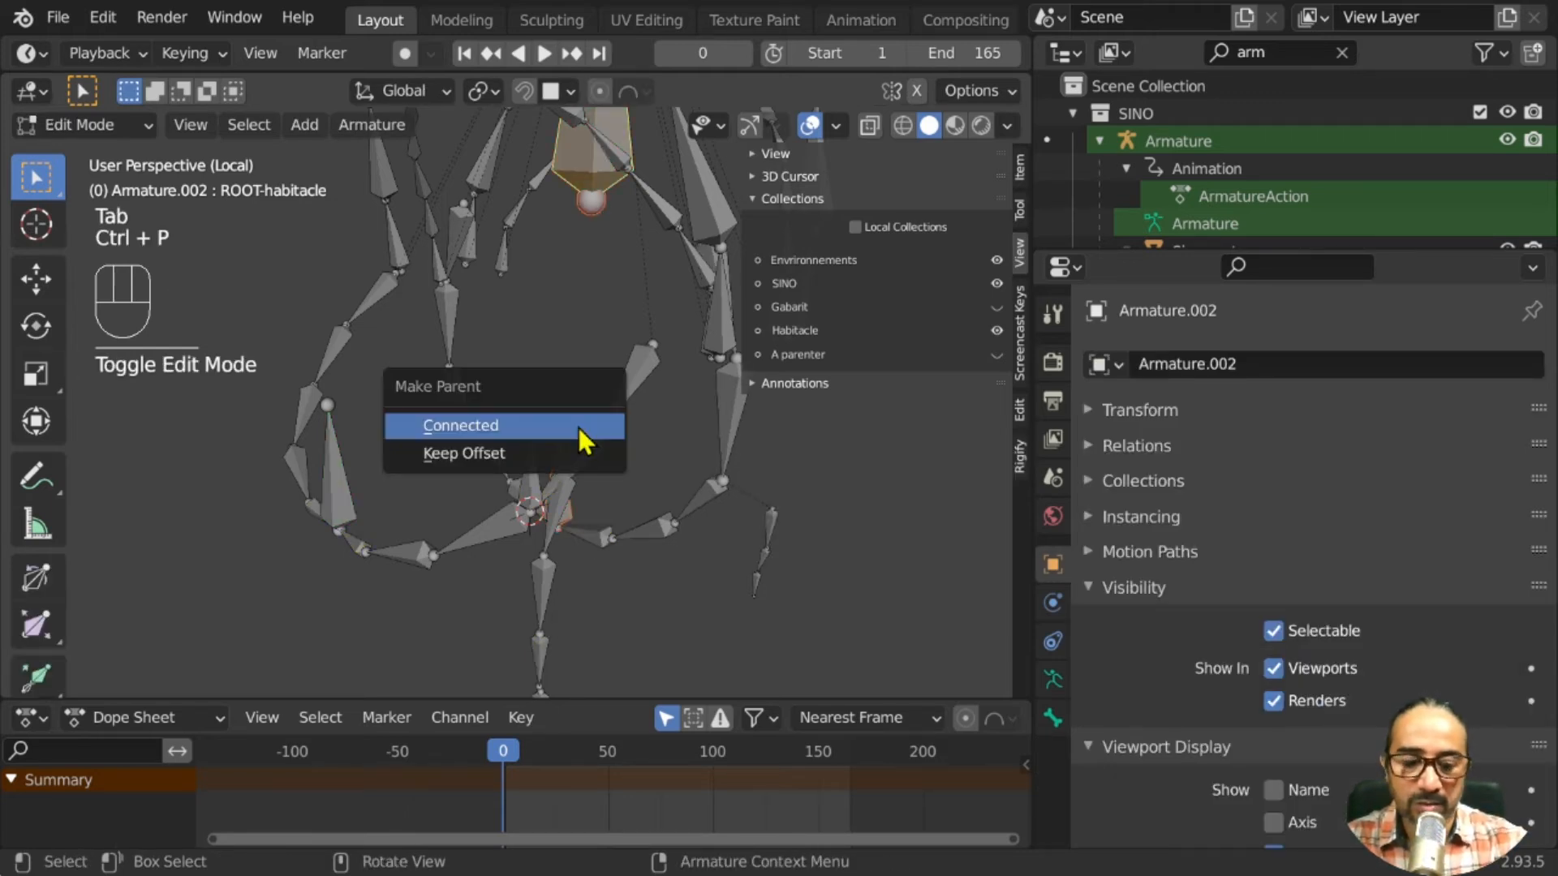
pyautogui.click(582, 452)
# Select the new control bone Bone.095 and return the harness armature to Pose Mode
pyautogui.moveTo(573, 426); pyautogui.dragTo(612, 525, button='middle')
pyautogui.click(451, 446)
pyautogui.moveTo(451, 447); pyautogui.dragTo(443, 470, button='middle')
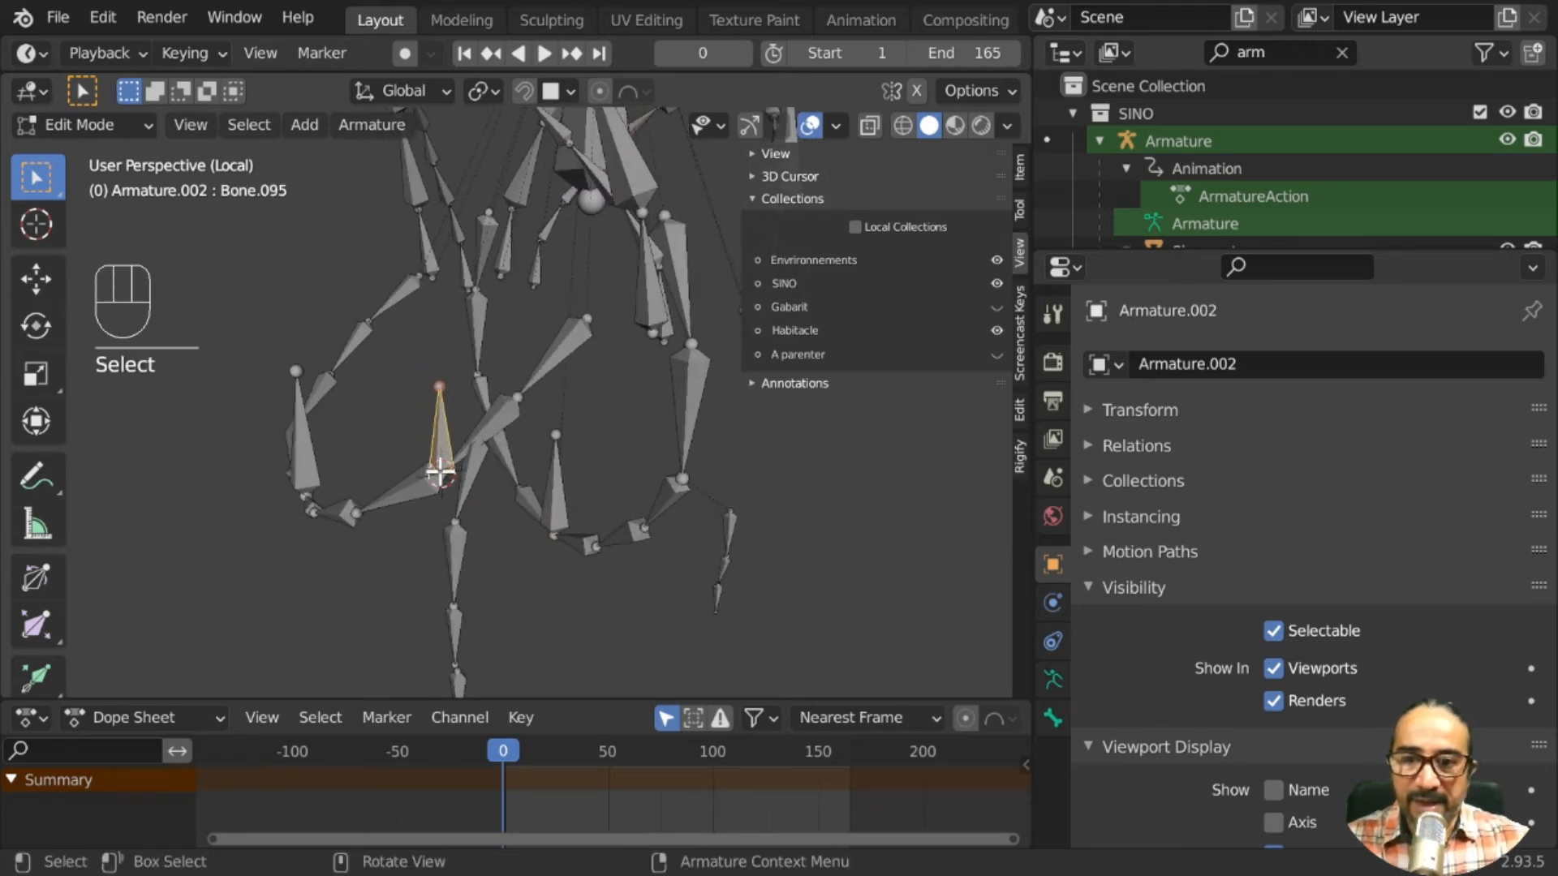
pyautogui.scroll(2, 444, 469)
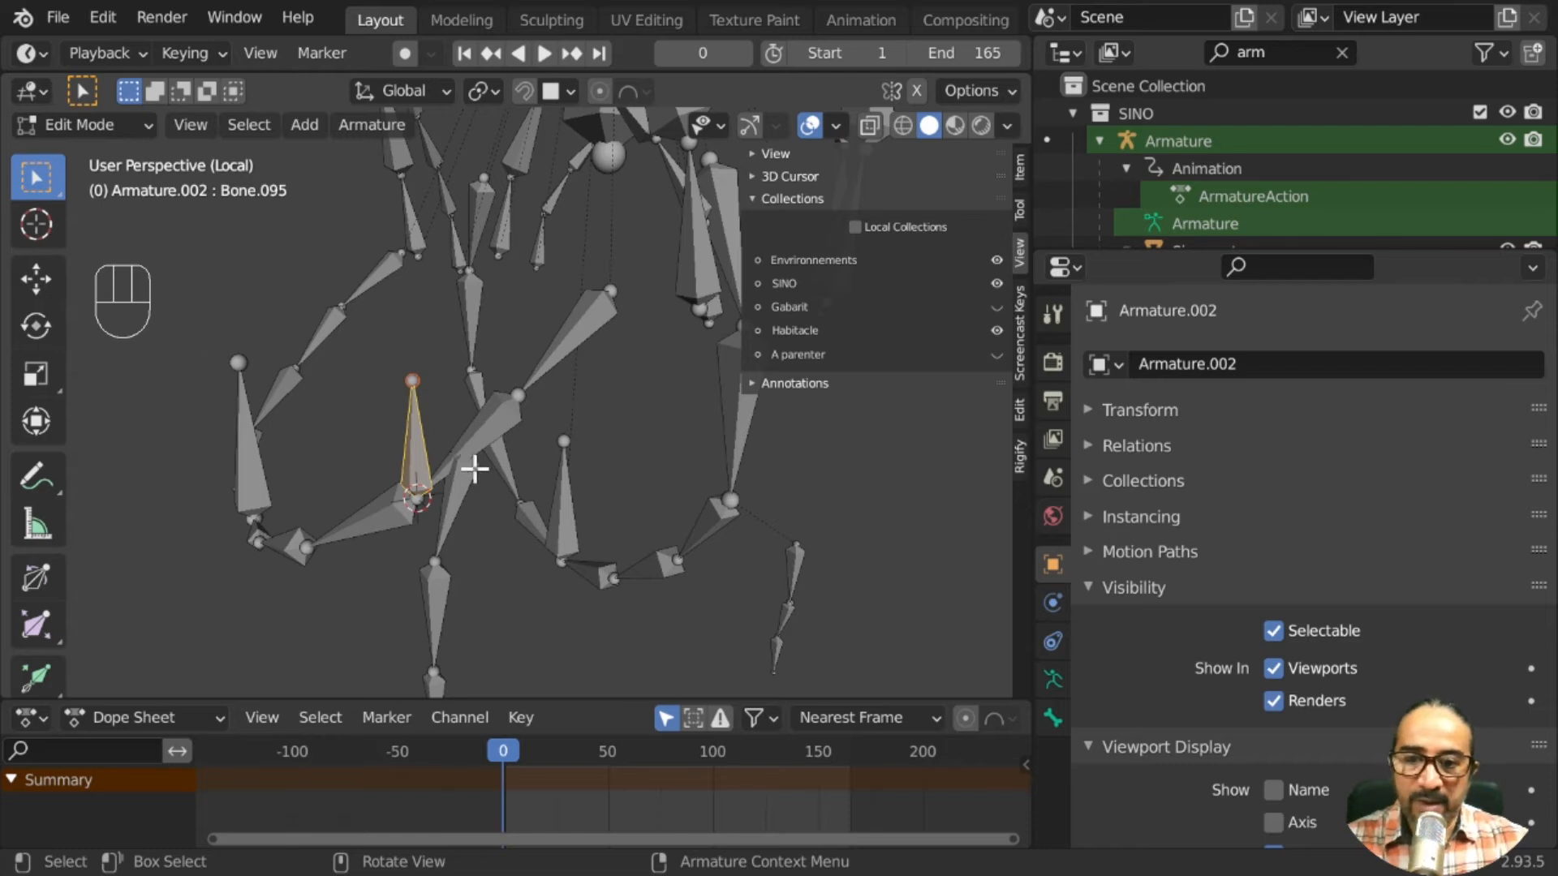
pyautogui.hotkey('ctrl', 'Tab')
pyautogui.click(462, 637)
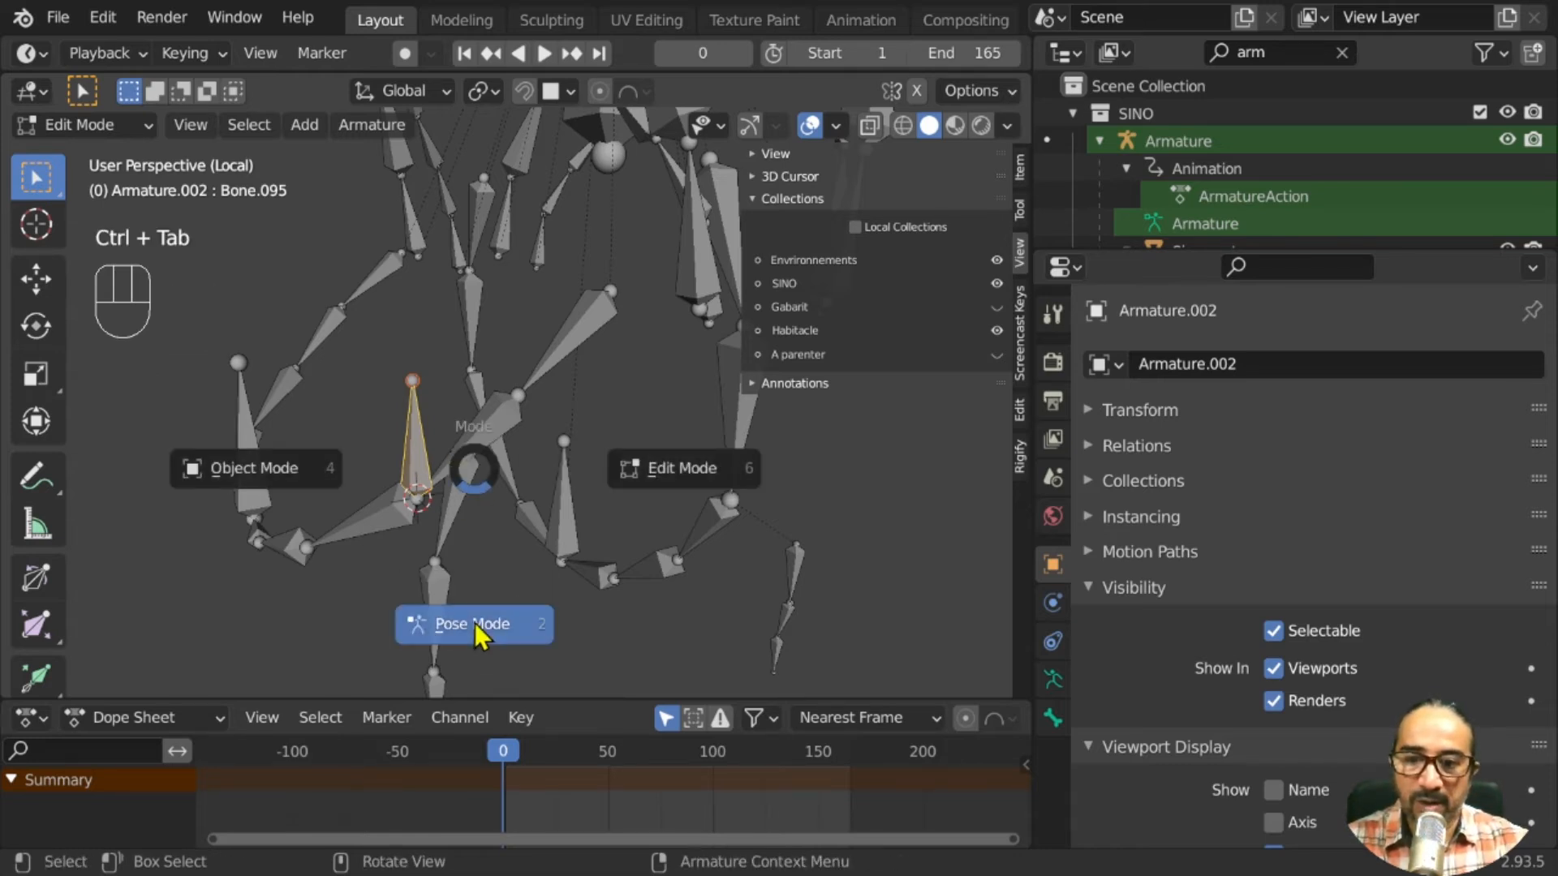
# Examine the IK settings of strap bone Bone.080 and the Child Of constraint of its control bone Bone.090
pyautogui.moveTo(422, 567); pyautogui.dragTo(312, 553, button='middle')
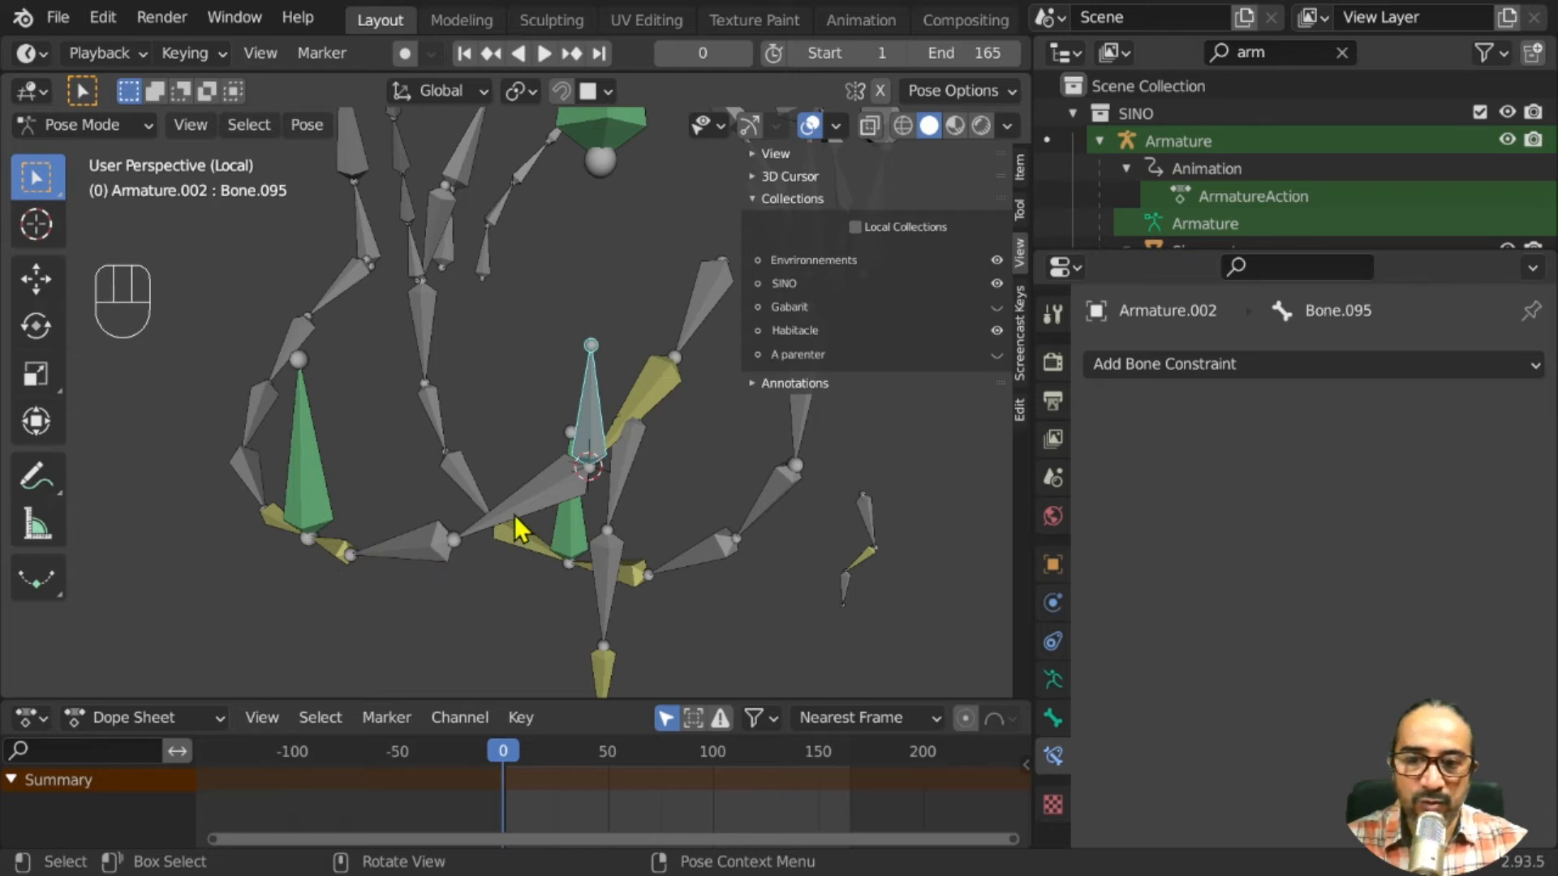
pyautogui.click(339, 559)
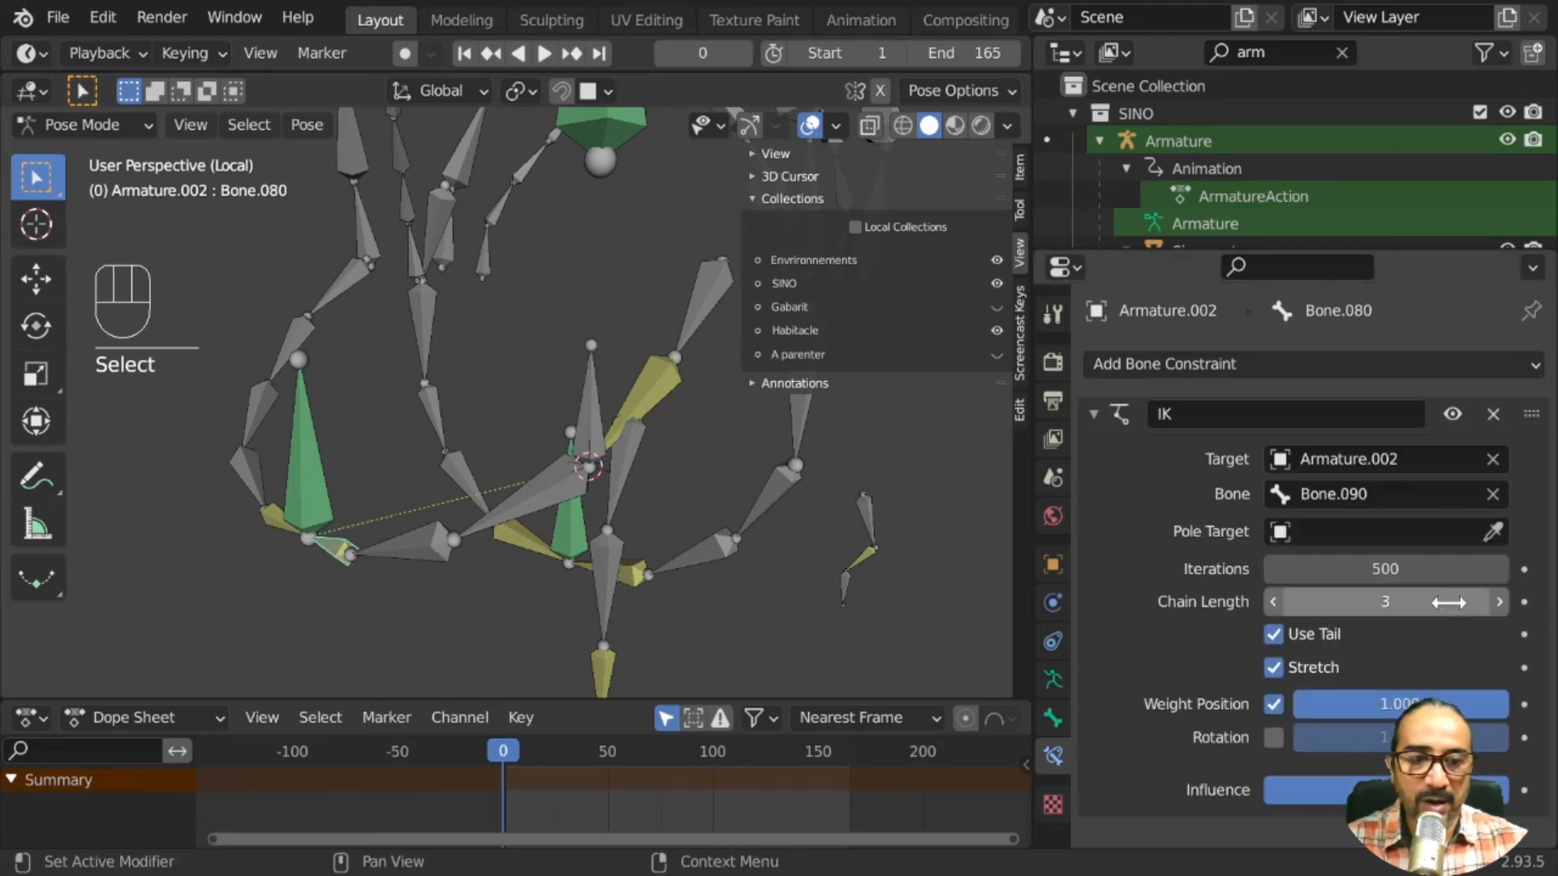
pyautogui.click(309, 511)
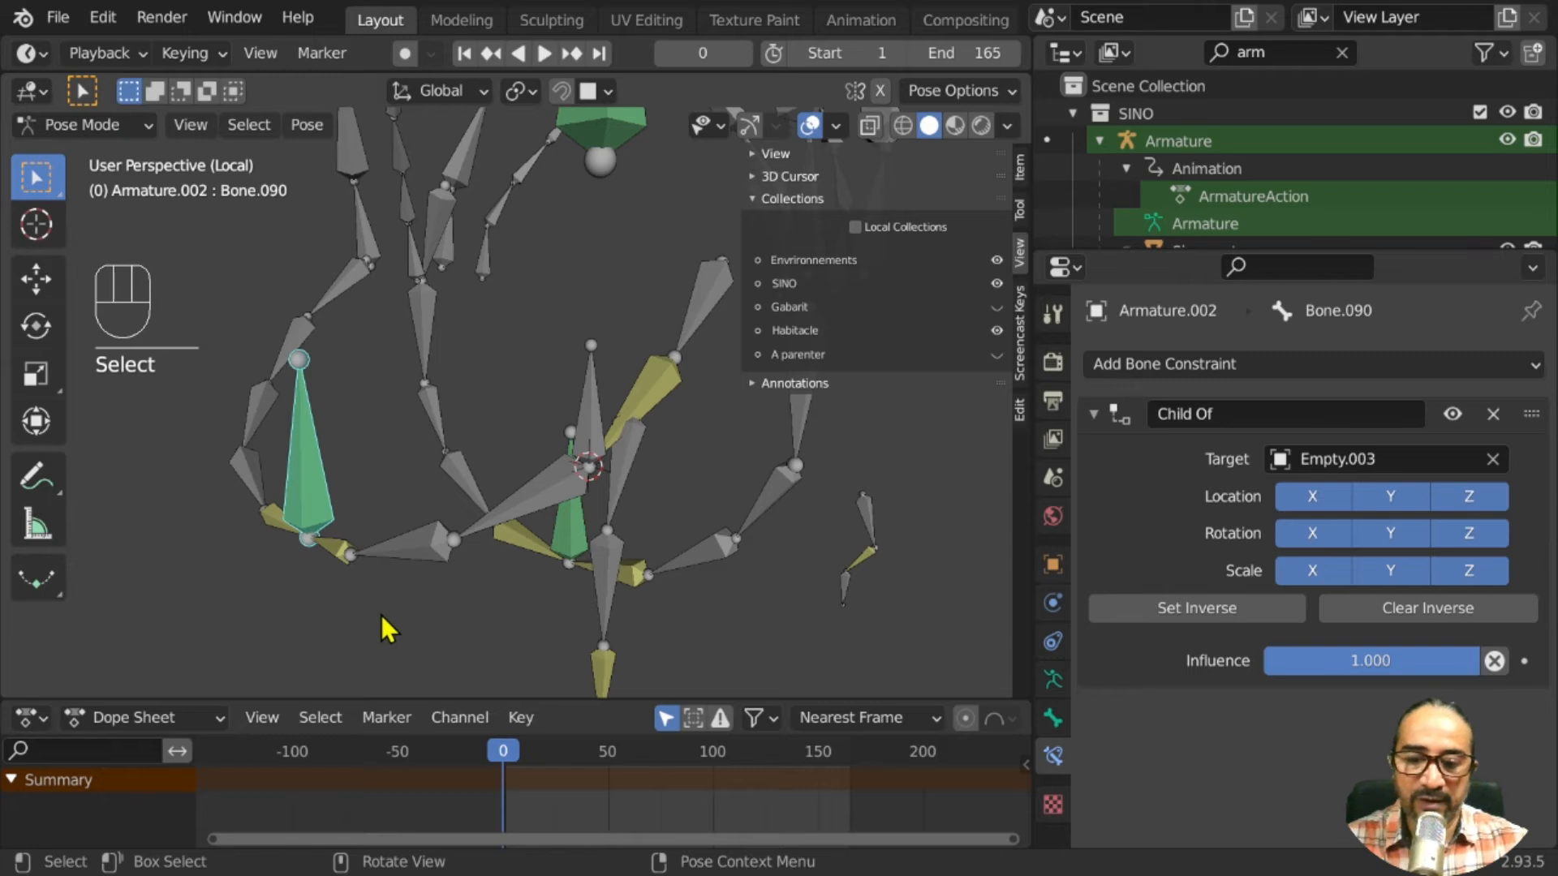
pyautogui.press('g')
pyautogui.rightClick(406, 618)
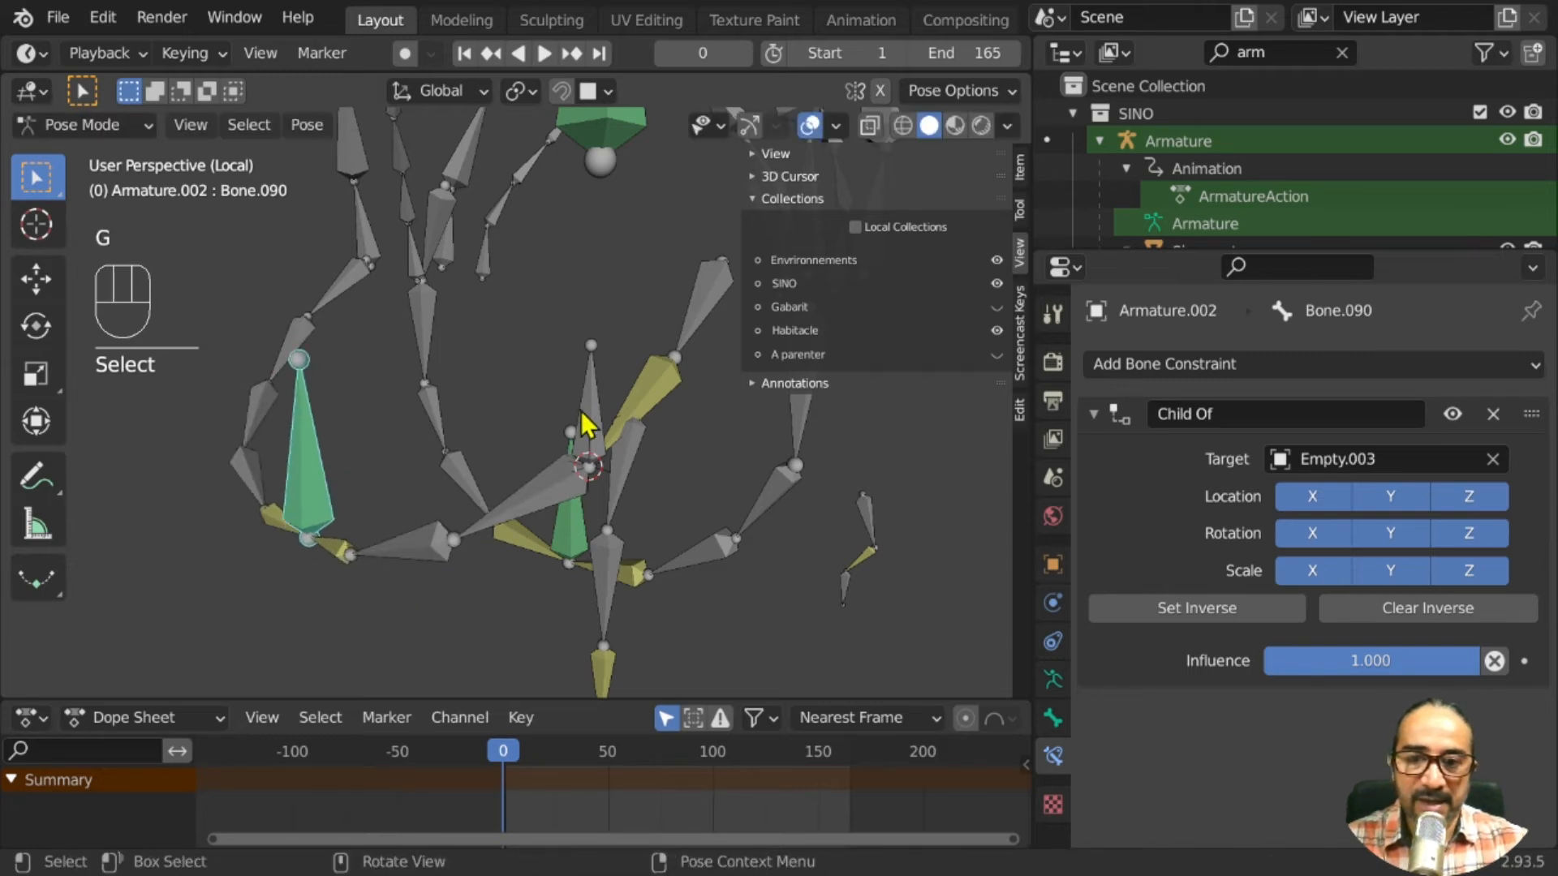
# Set the chain length of the IK constraint on strap bone Bone.077 to 2
pyautogui.click(584, 417)
pyautogui.press('g')
pyautogui.rightClick(639, 411)
pyautogui.click(649, 394)
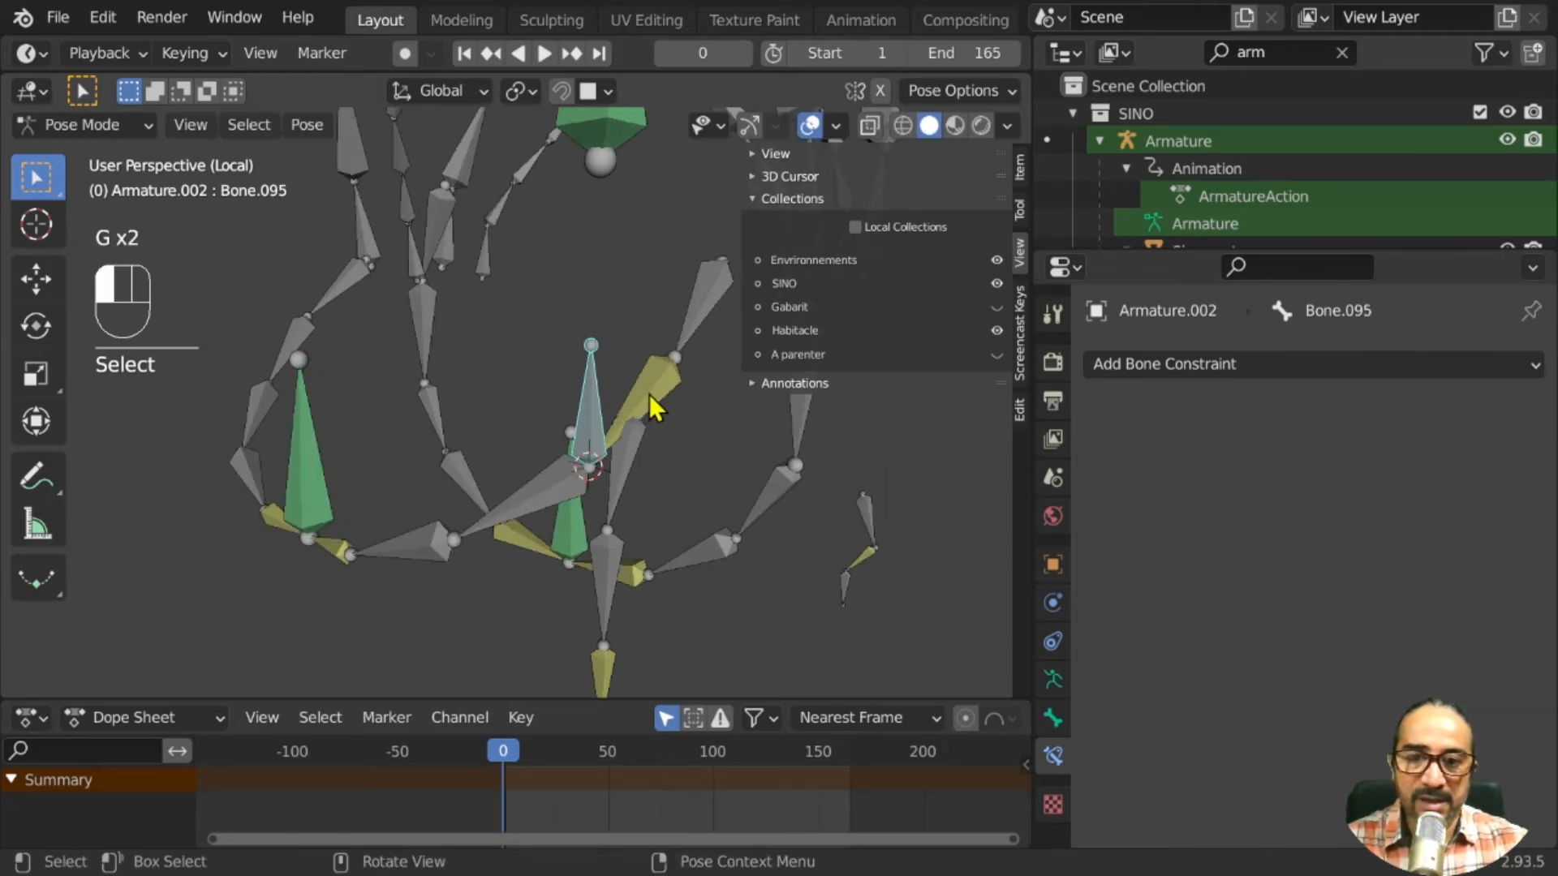
pyautogui.moveTo(649, 398); pyautogui.dragTo(619, 482, button='middle')
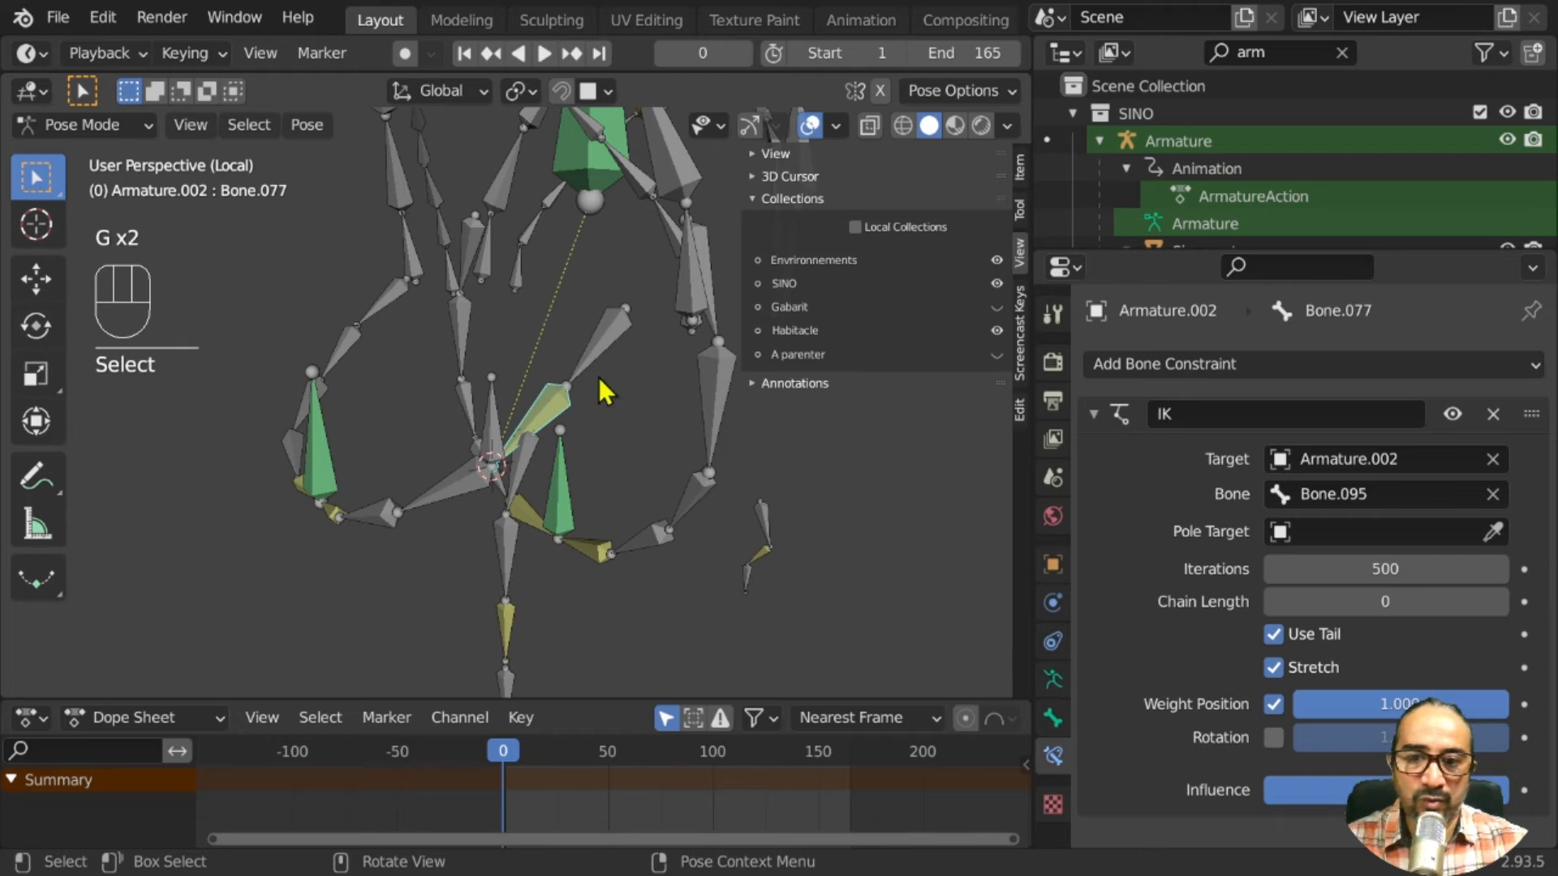
pyautogui.click(1500, 601)
pyautogui.click(1500, 601)
# Test-move the control bone Bone.095 to check how the strap chain follows it, cancelling each move
pyautogui.click(492, 442)
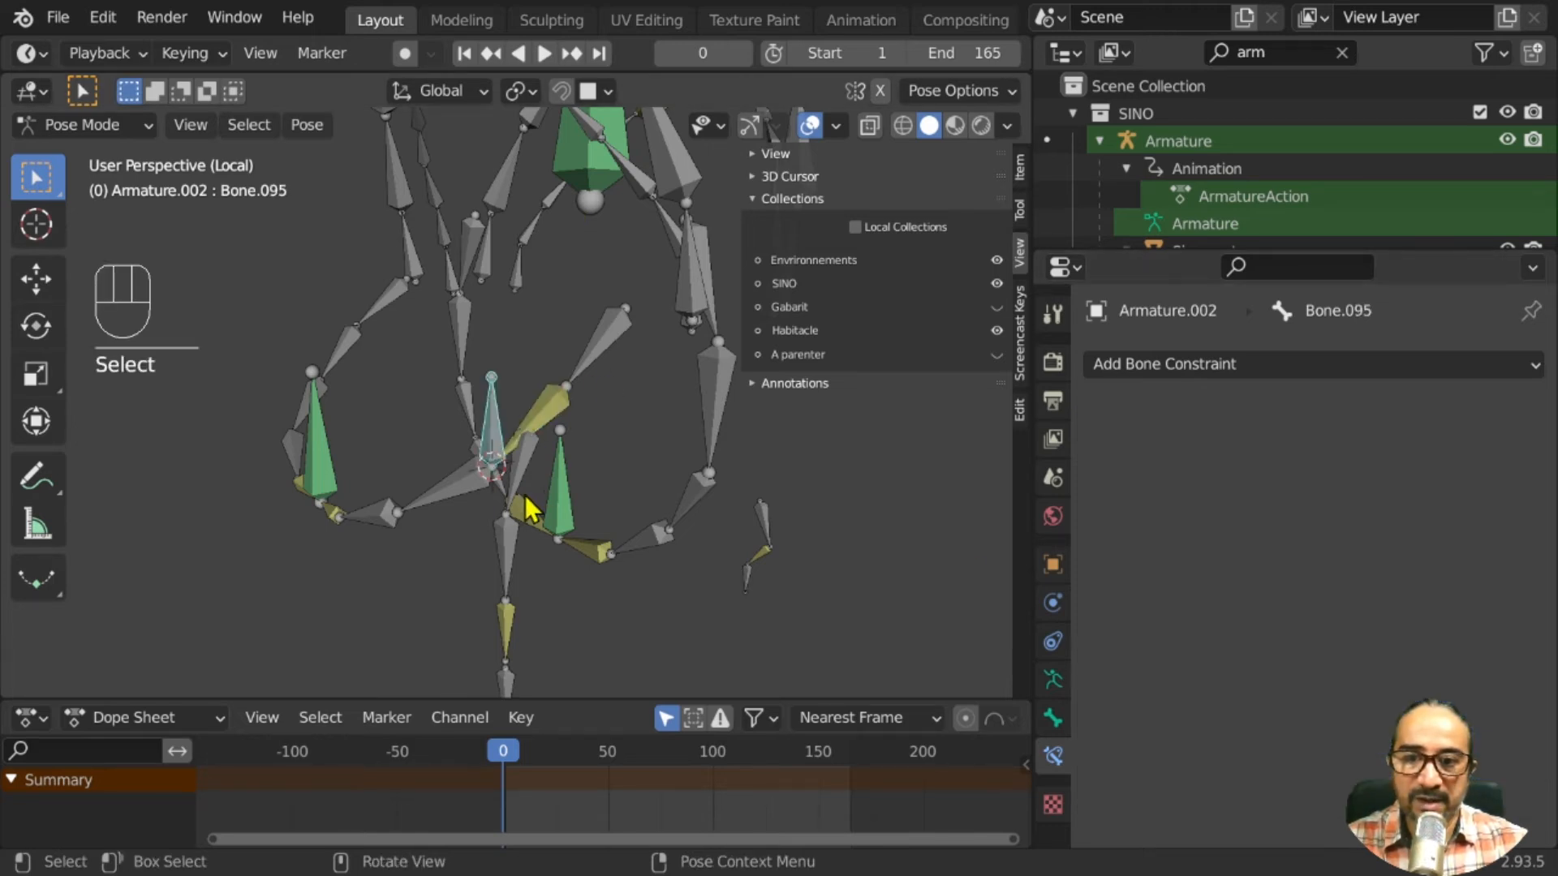
pyautogui.press('g')
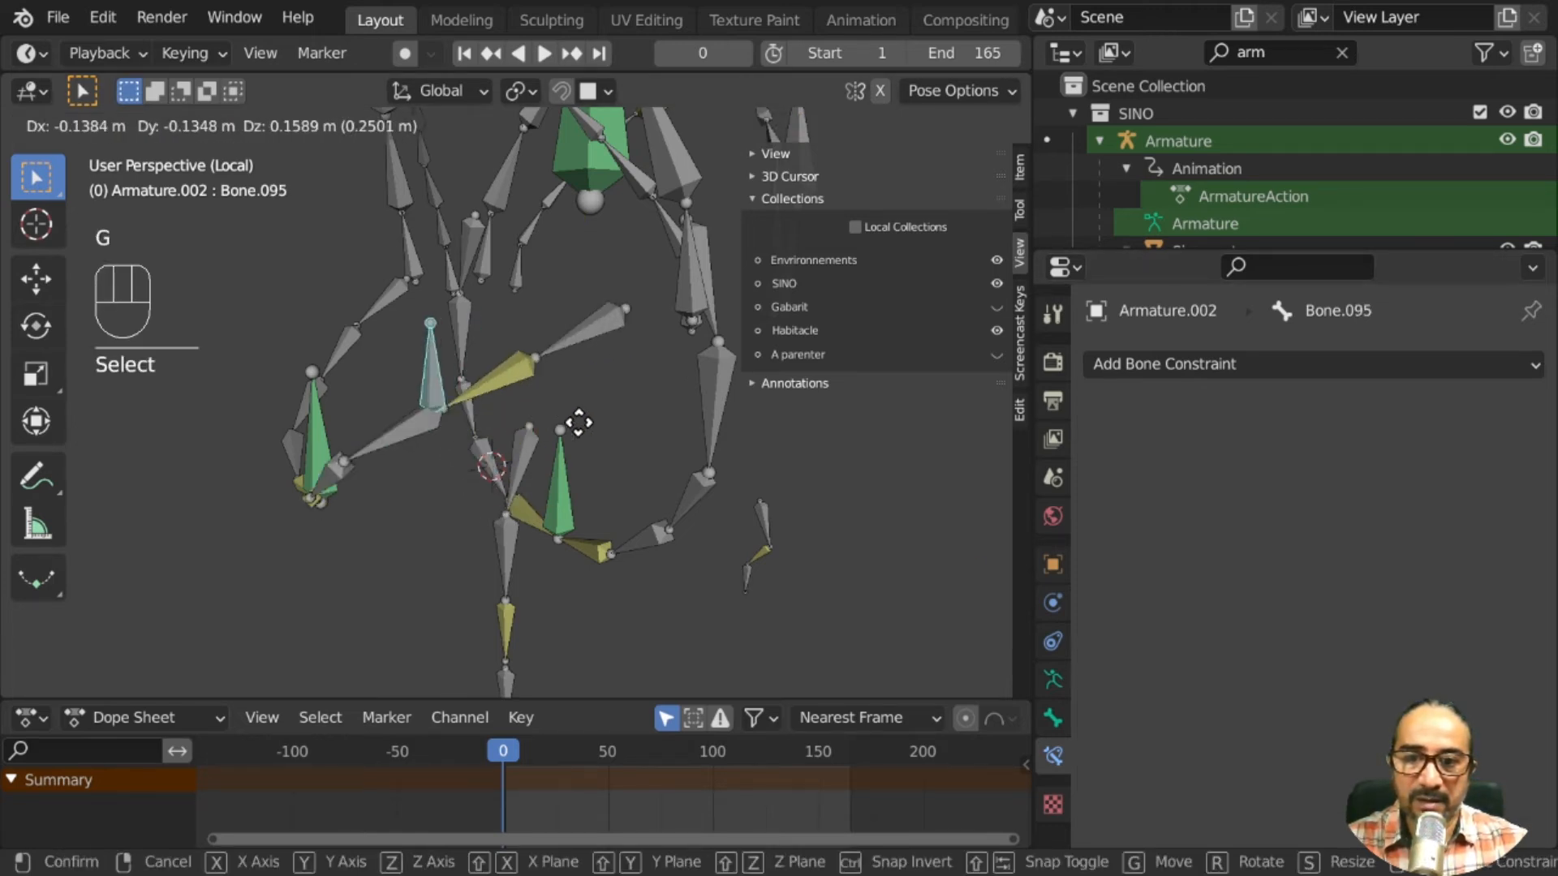
pyautogui.rightClick(496, 482)
pyautogui.scroll(3, 501, 527)
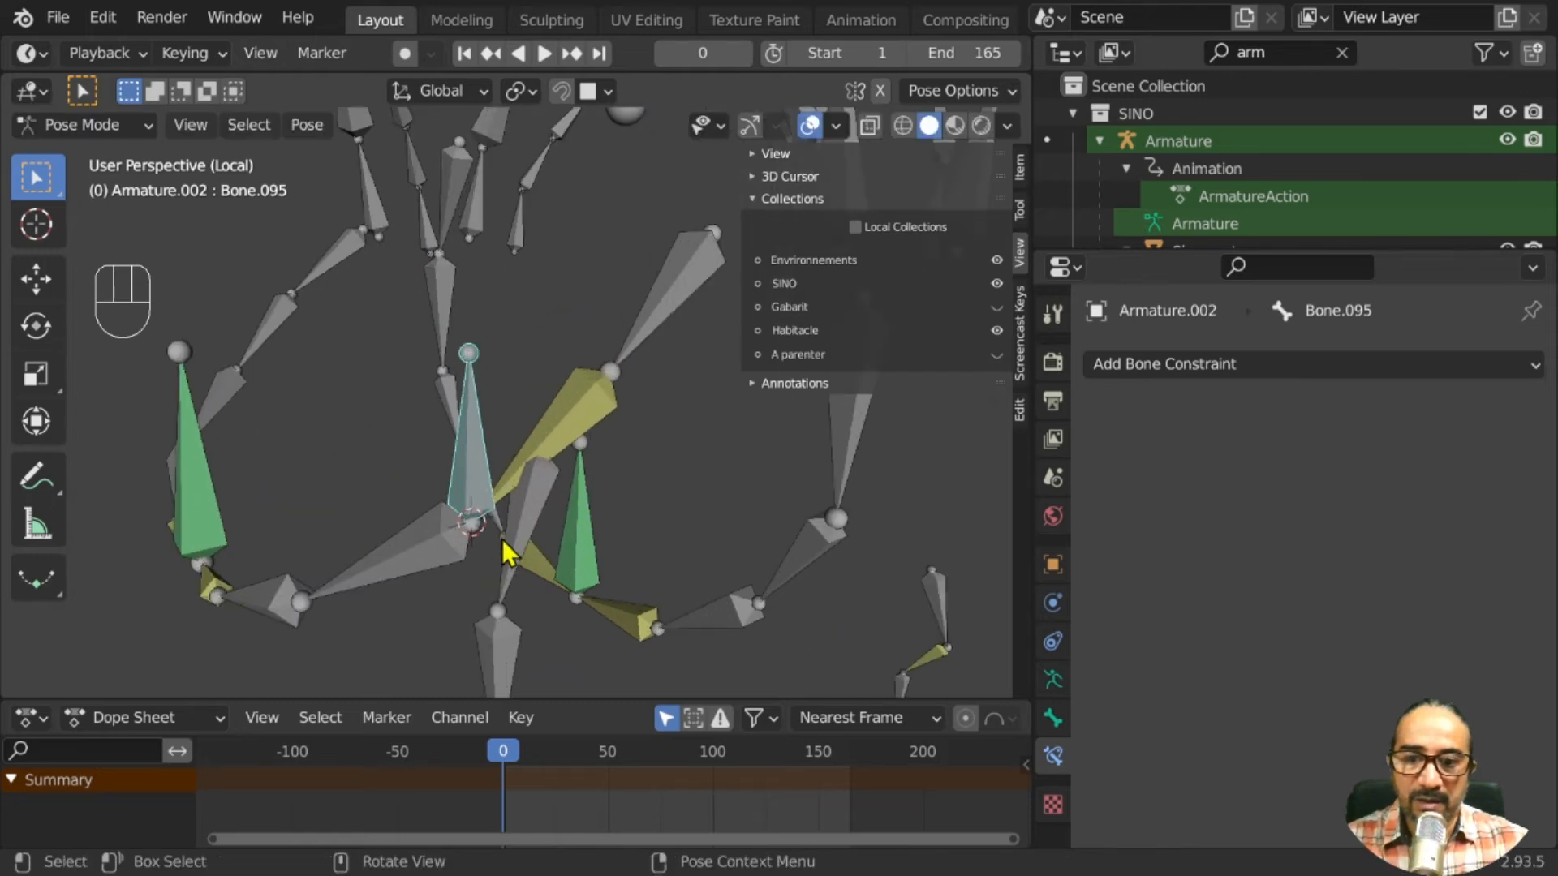
pyautogui.moveTo(503, 541); pyautogui.dragTo(450, 517, button='middle')
pyautogui.press('g')
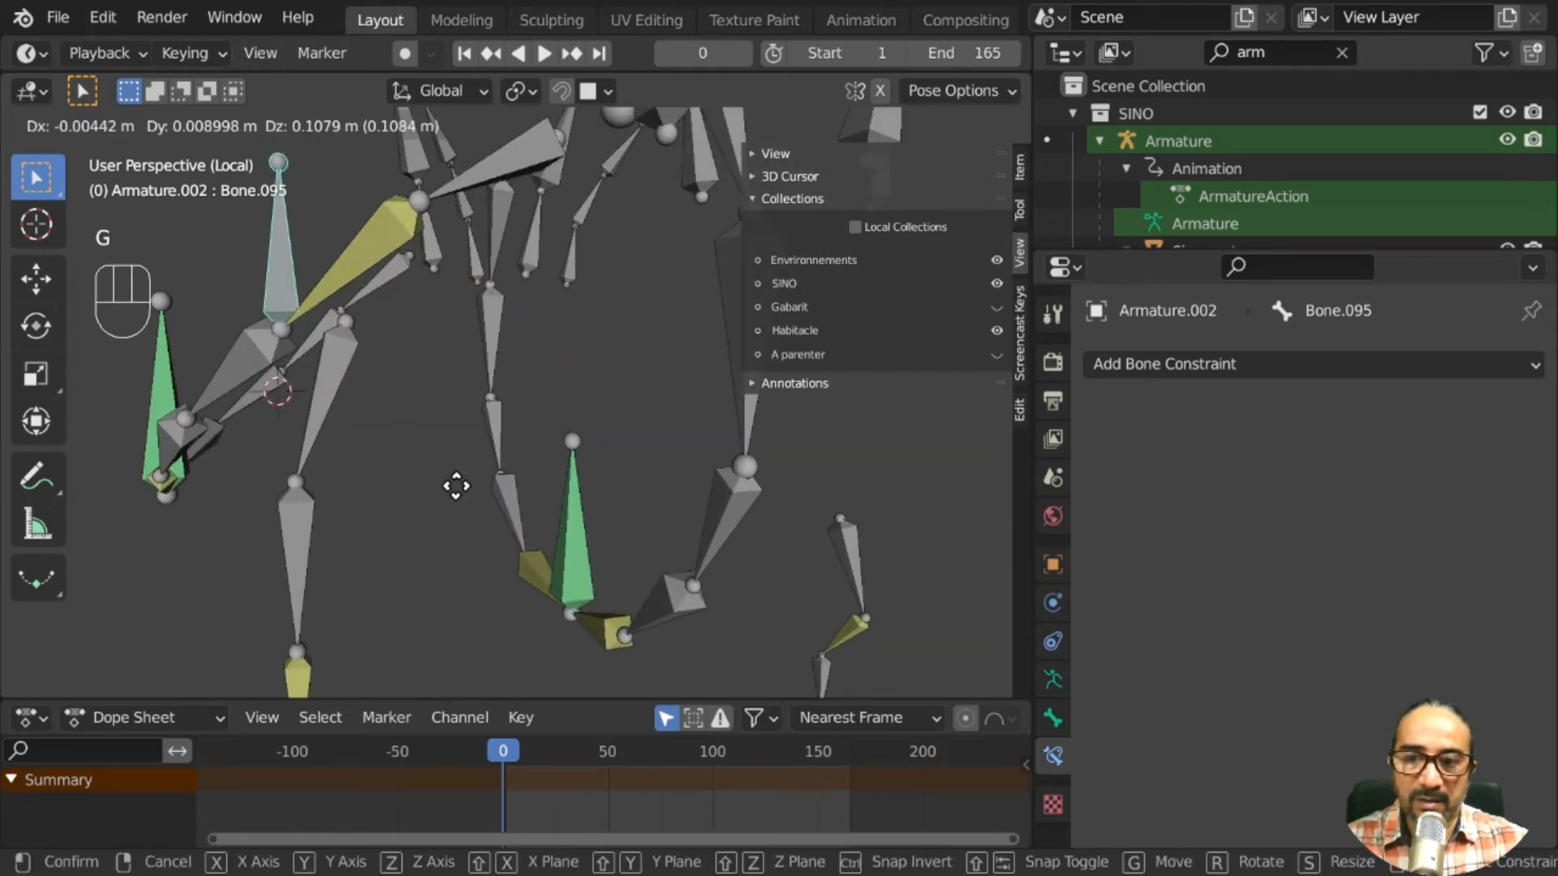
pyautogui.rightClick(418, 462)
# Parent the top bone of the front hanging strap to Bone.077 in Edit Mode with Keep Offset, and return to Pose Mode
pyautogui.click(331, 395)
pyautogui.scroll(-1, 398, 454)
pyautogui.moveTo(410, 464); pyautogui.dragTo(469, 411, button='middle')
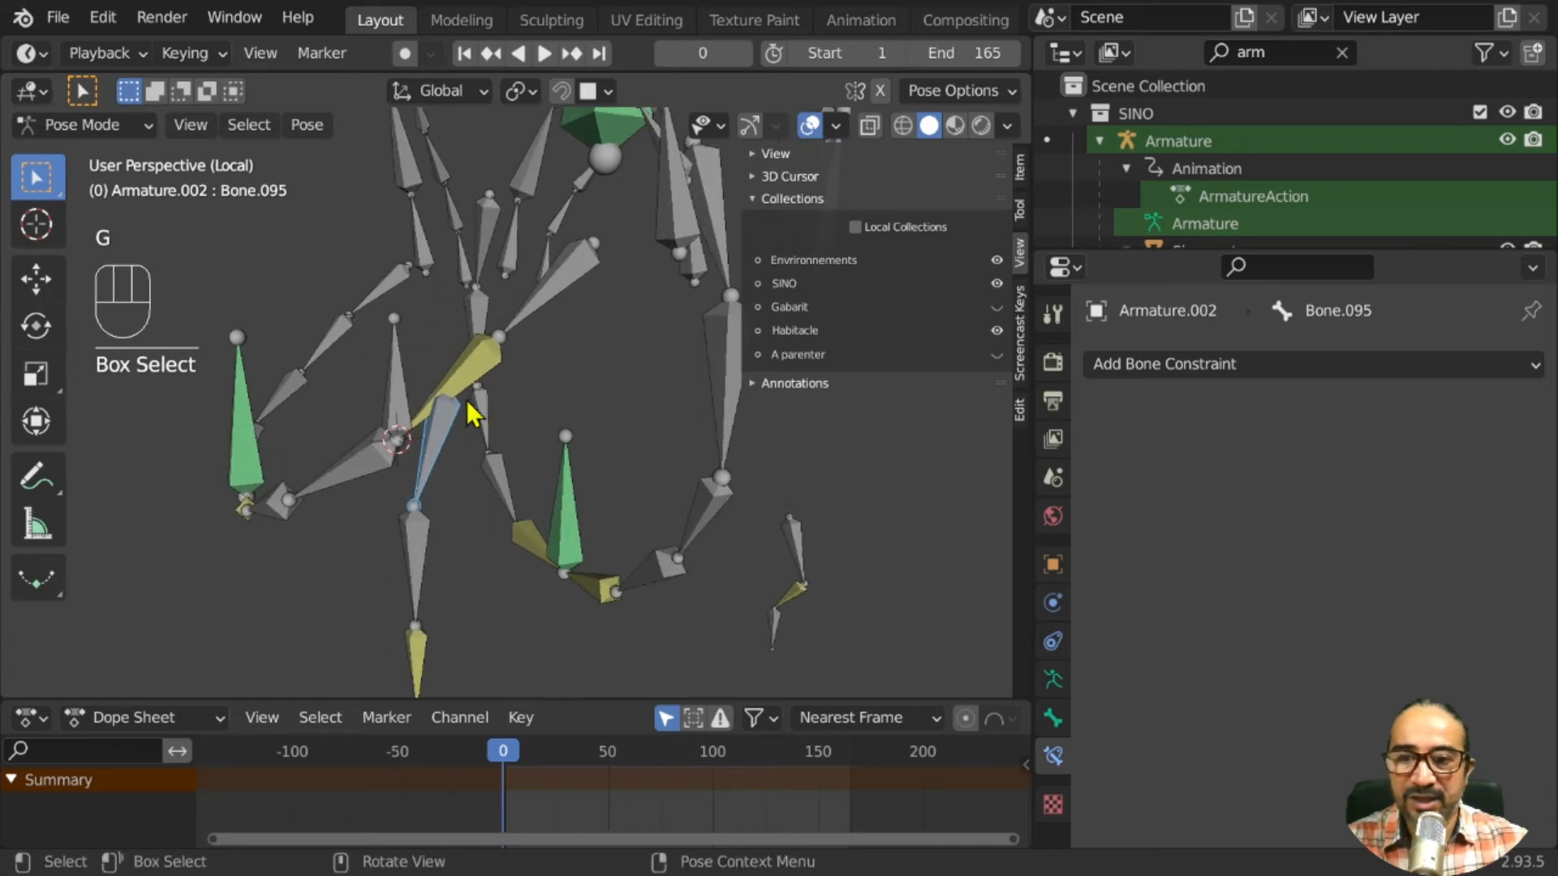
pyautogui.keyDown('shift'); pyautogui.click(451, 382); pyautogui.keyUp('shift')
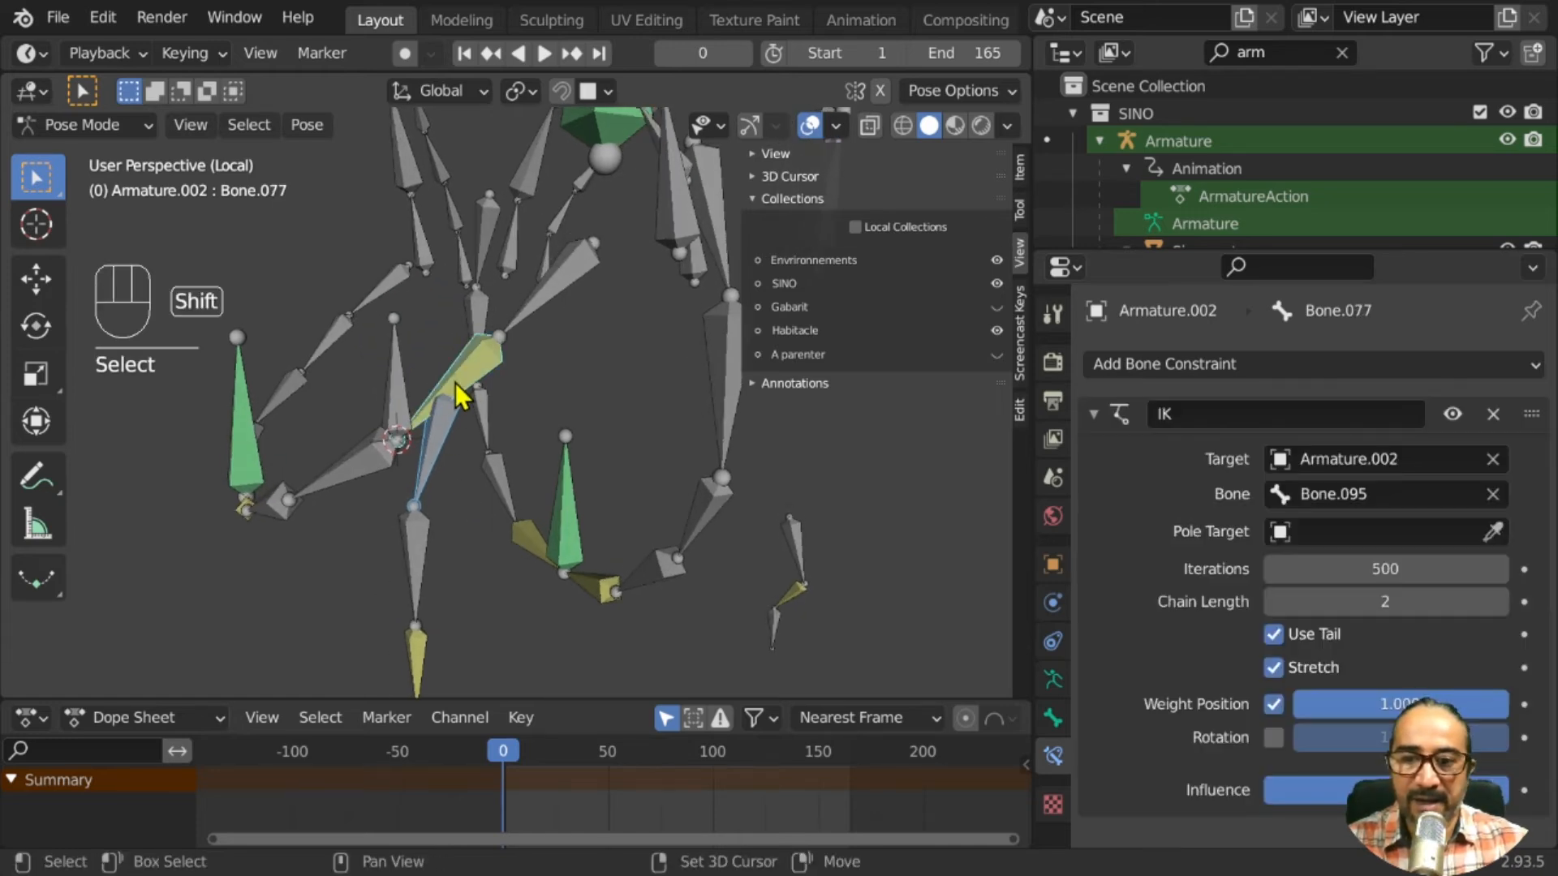
pyautogui.press('Tab')
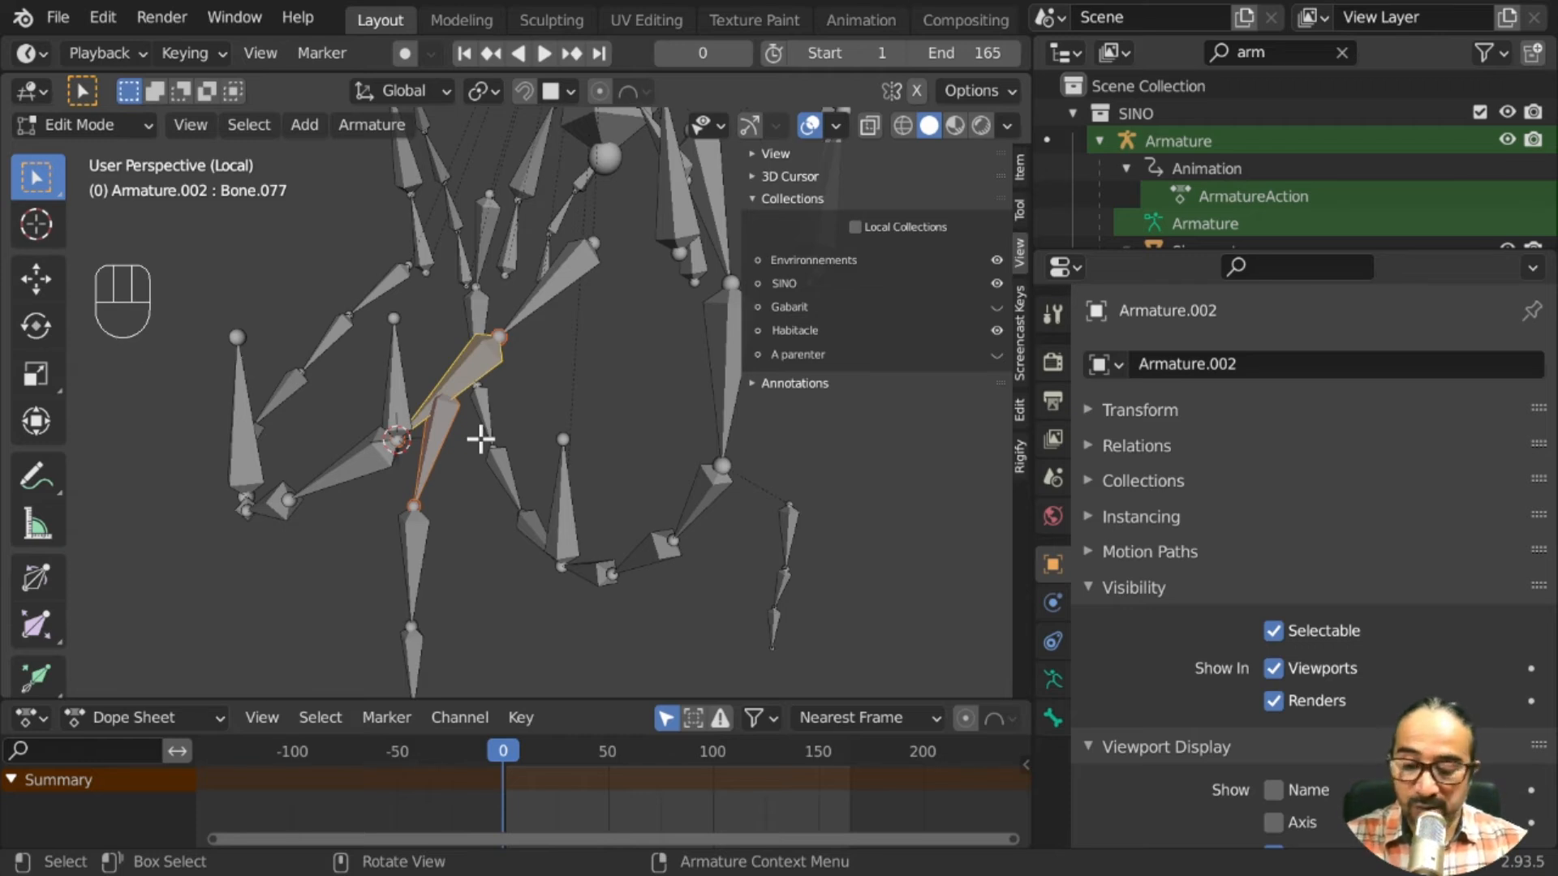
pyautogui.press('ctrl')
pyautogui.hotkey('ctrl', 'p')
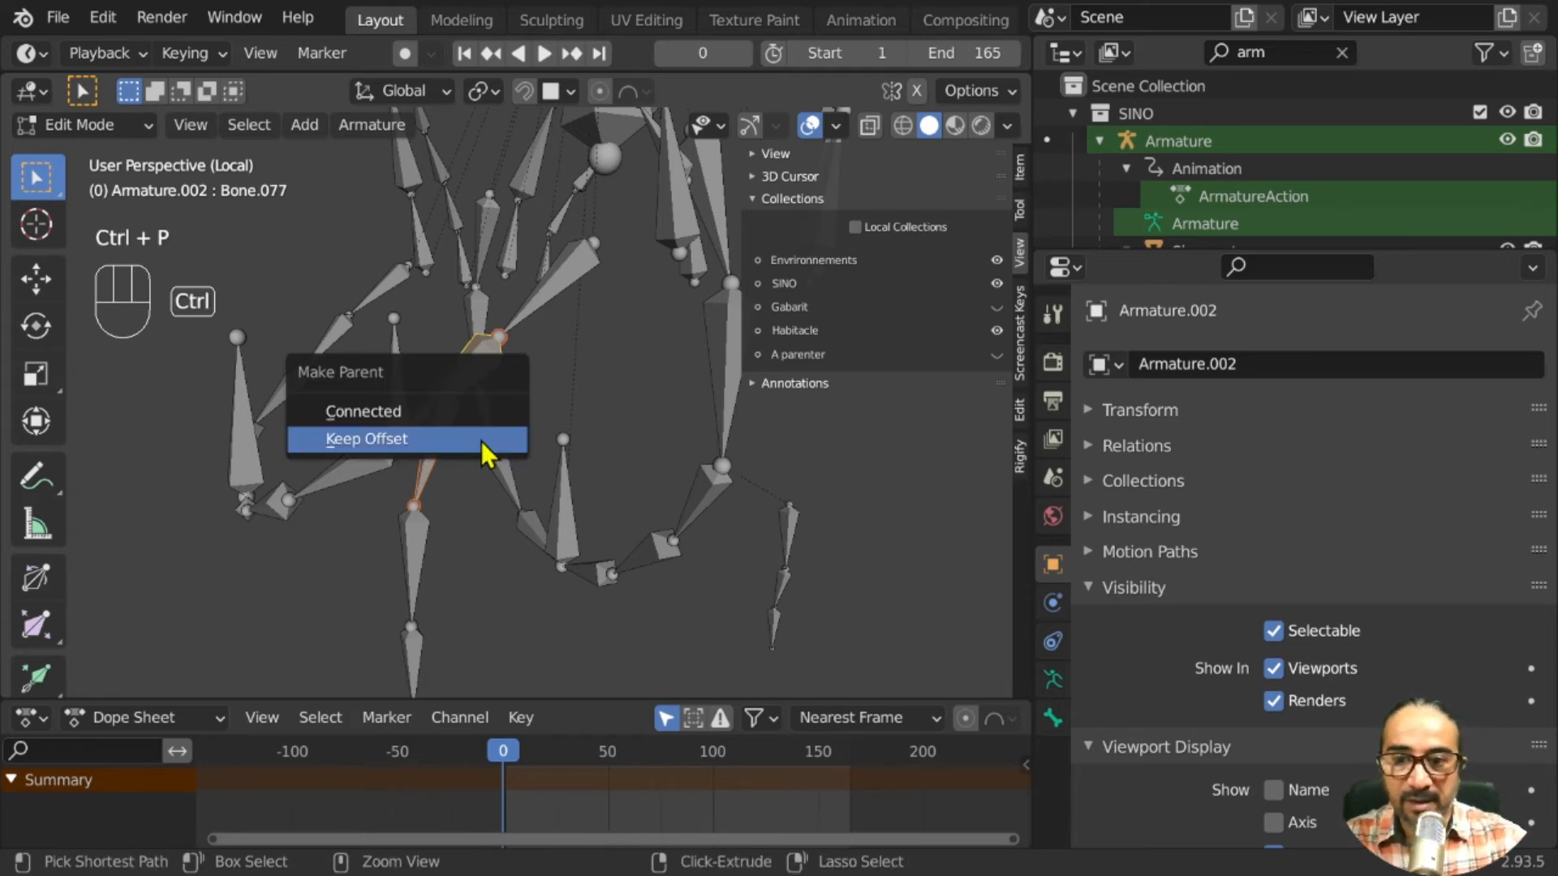
pyautogui.click(393, 441)
pyautogui.press('Tab')
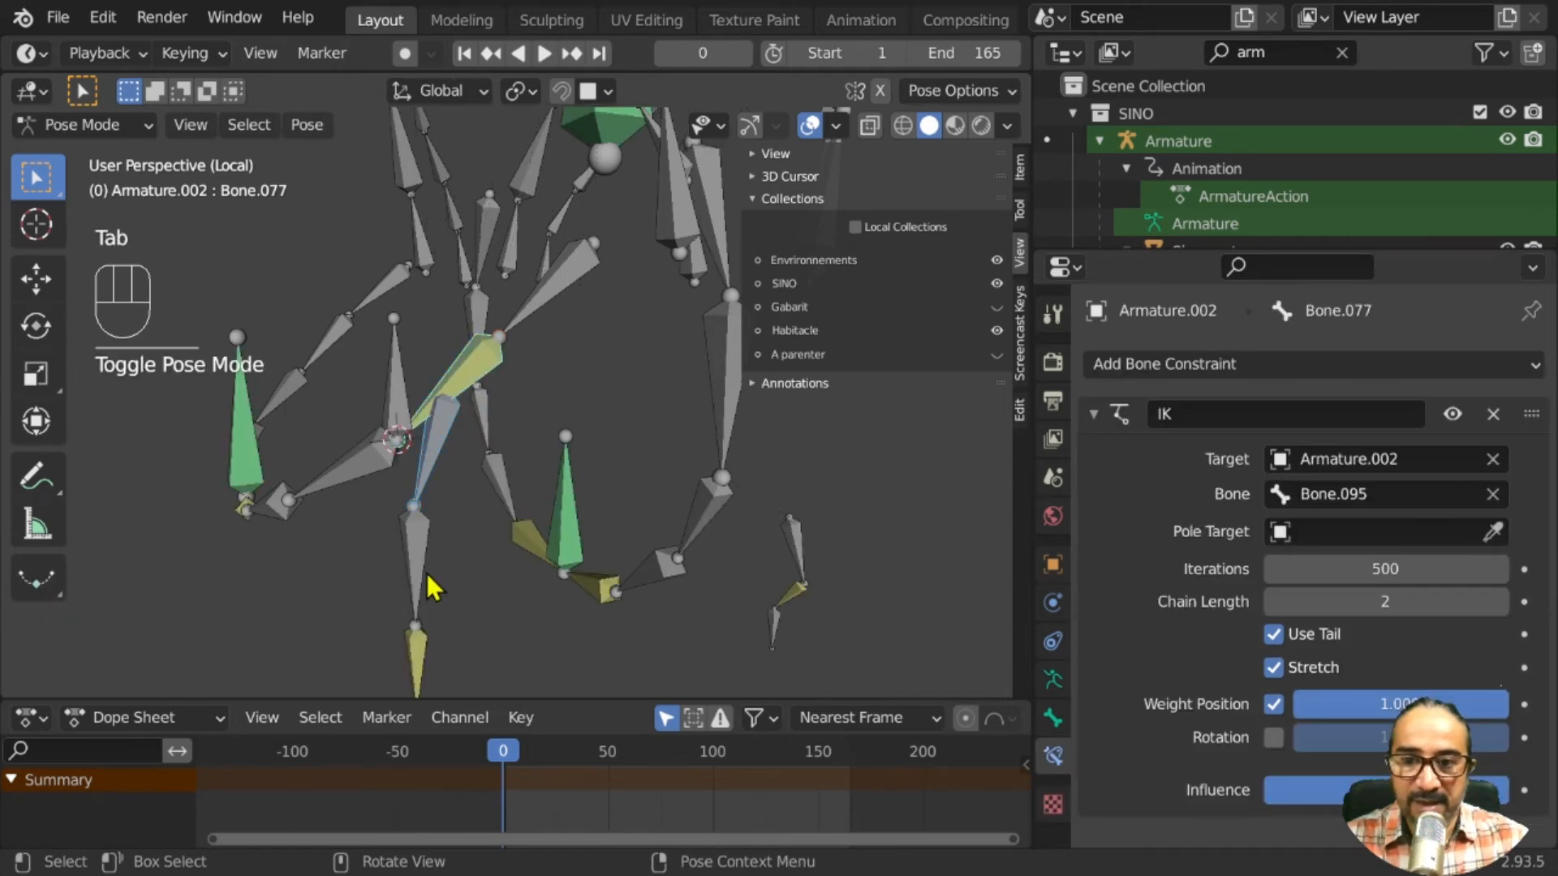
# Play the animation to frame 115, test-move the control bone Bone.095 there without keeping the move, and return to frame 0
pyautogui.moveTo(430, 586); pyautogui.dragTo(430, 572, button='middle')
pyautogui.press('space')
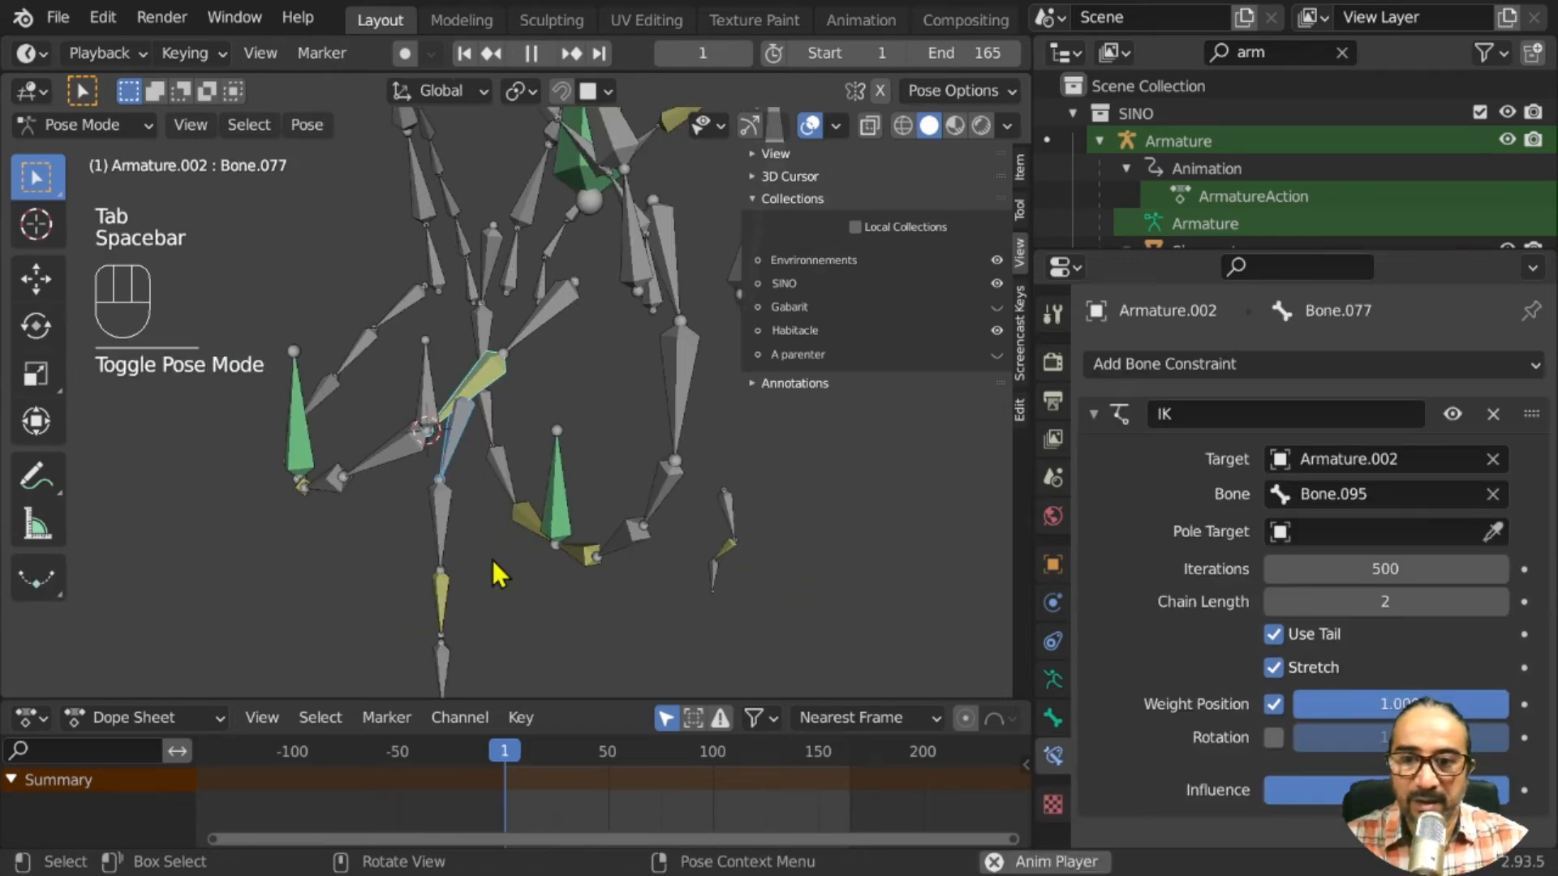
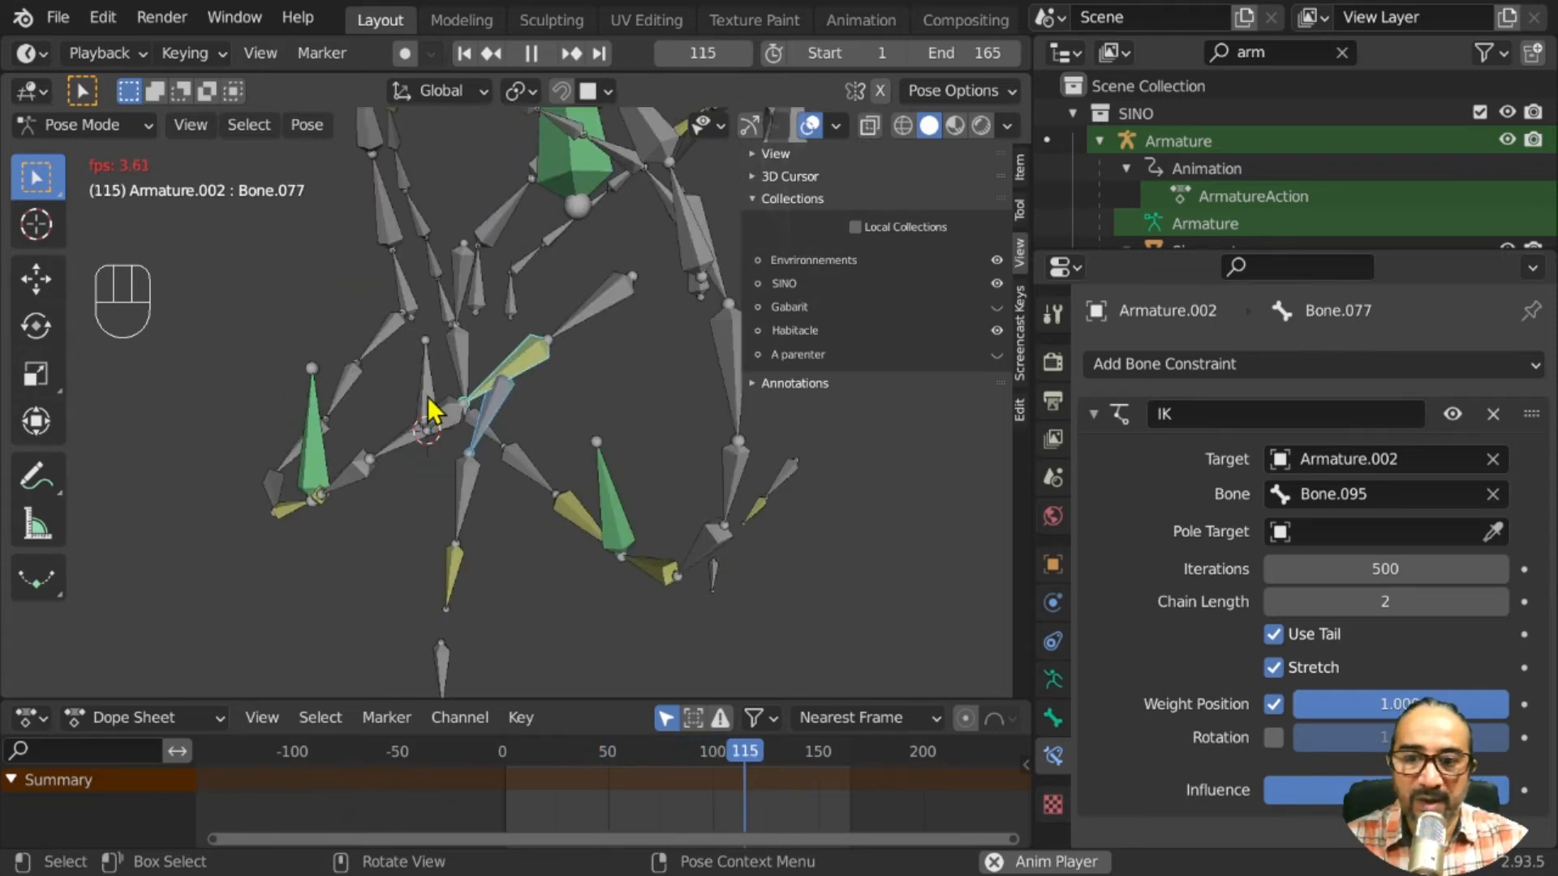
pyautogui.press('space')
pyautogui.click(415, 430)
pyautogui.press('g')
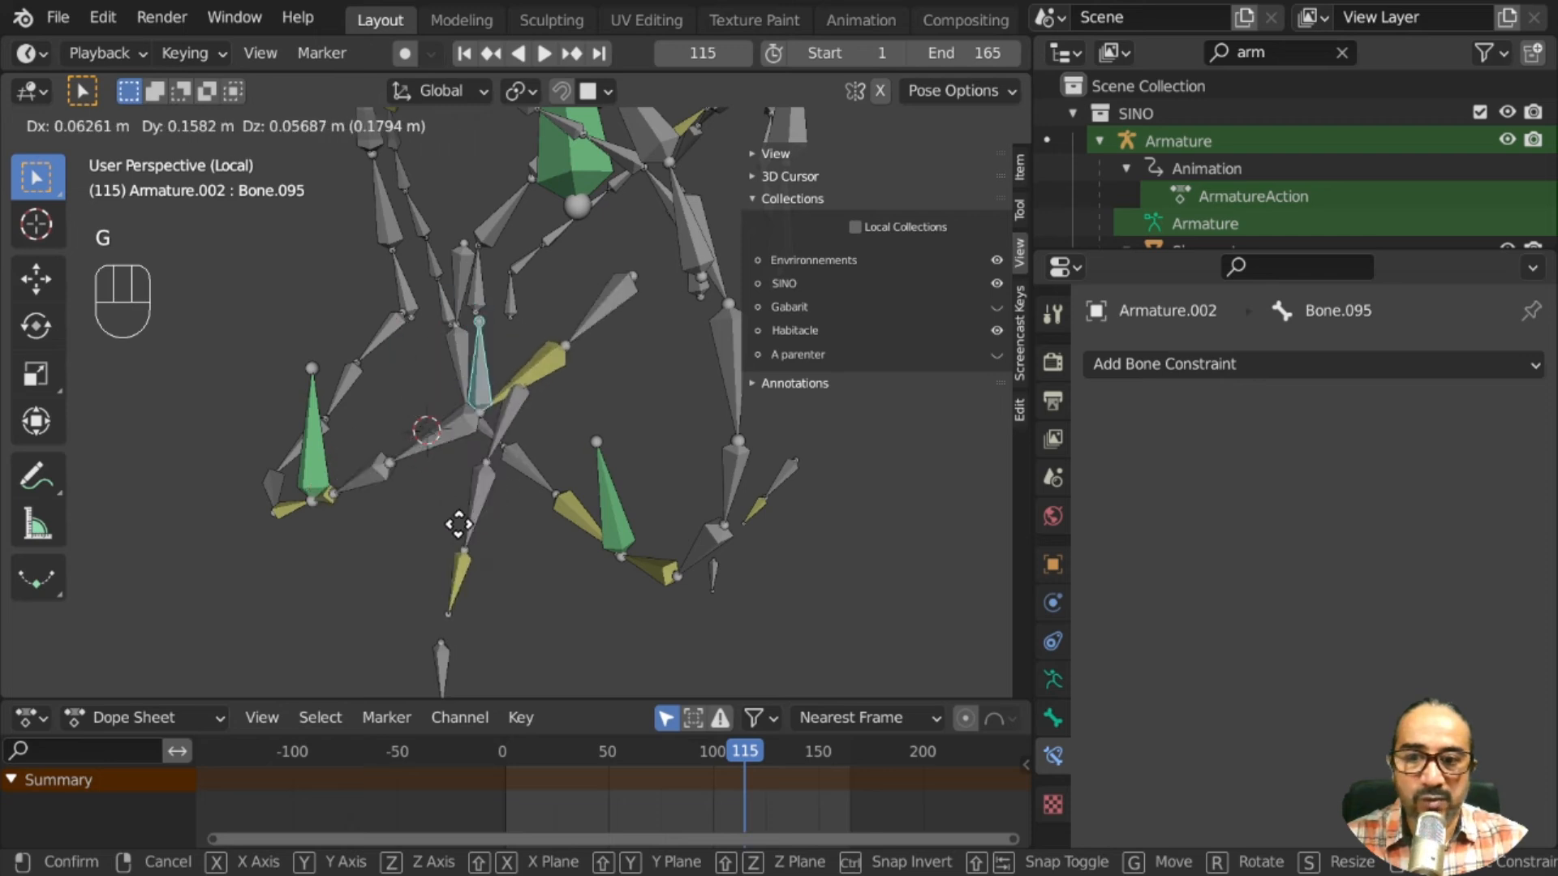
pyautogui.rightClick(480, 492)
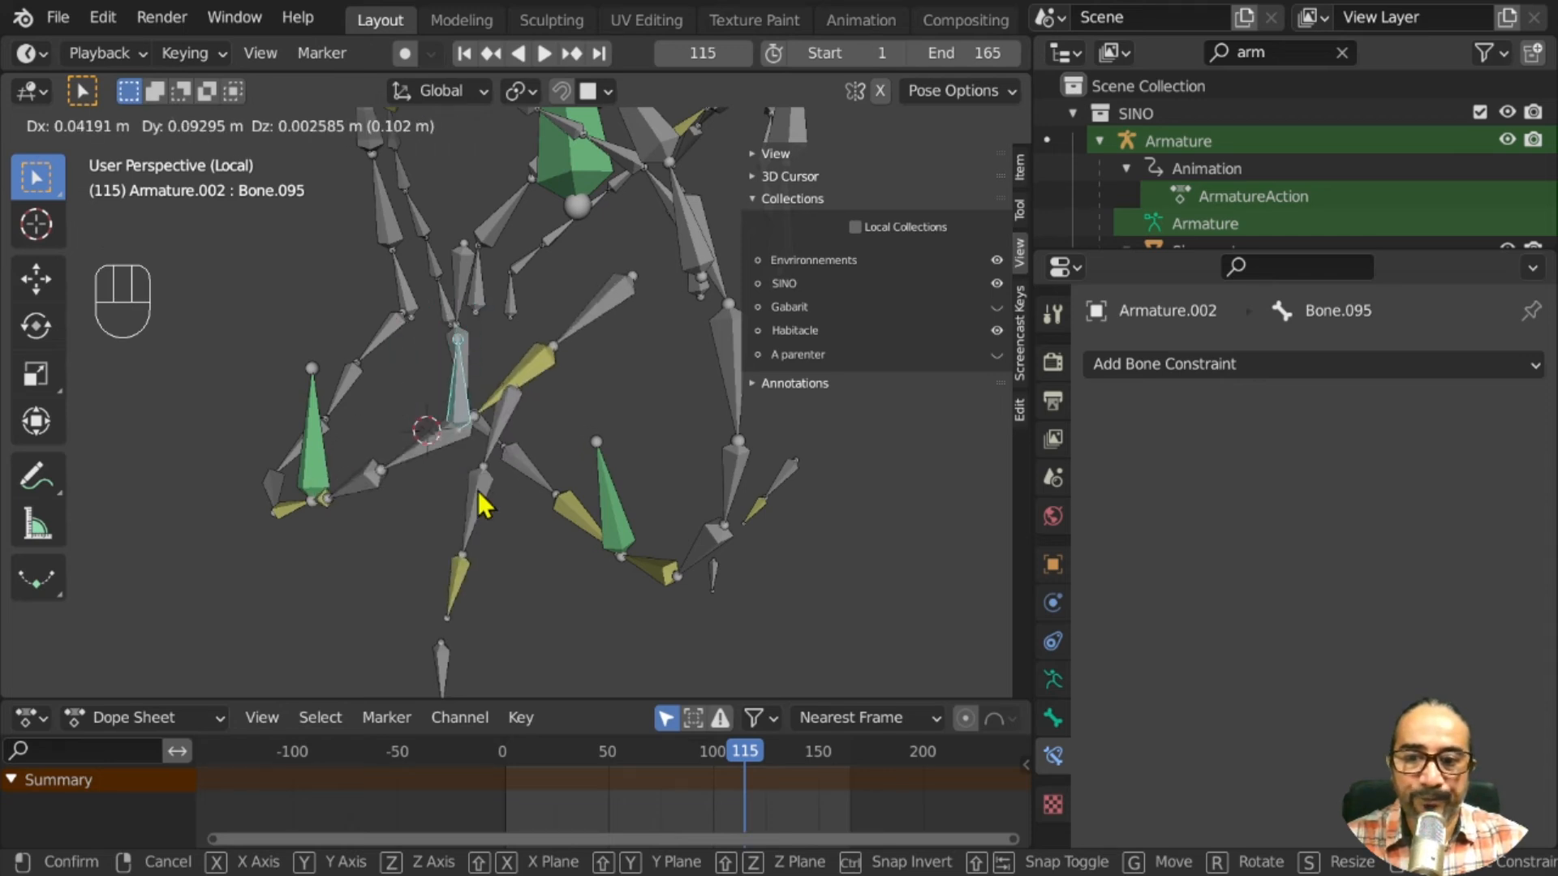
pyautogui.click(479, 759)
pyautogui.moveTo(514, 528)
pyautogui.mouseDown(button='middle')
pyautogui.moveTo(660, 528)
pyautogui.moveTo(605, 582)
pyautogui.moveTo(500, 527)
pyautogui.mouseUp(button='middle')
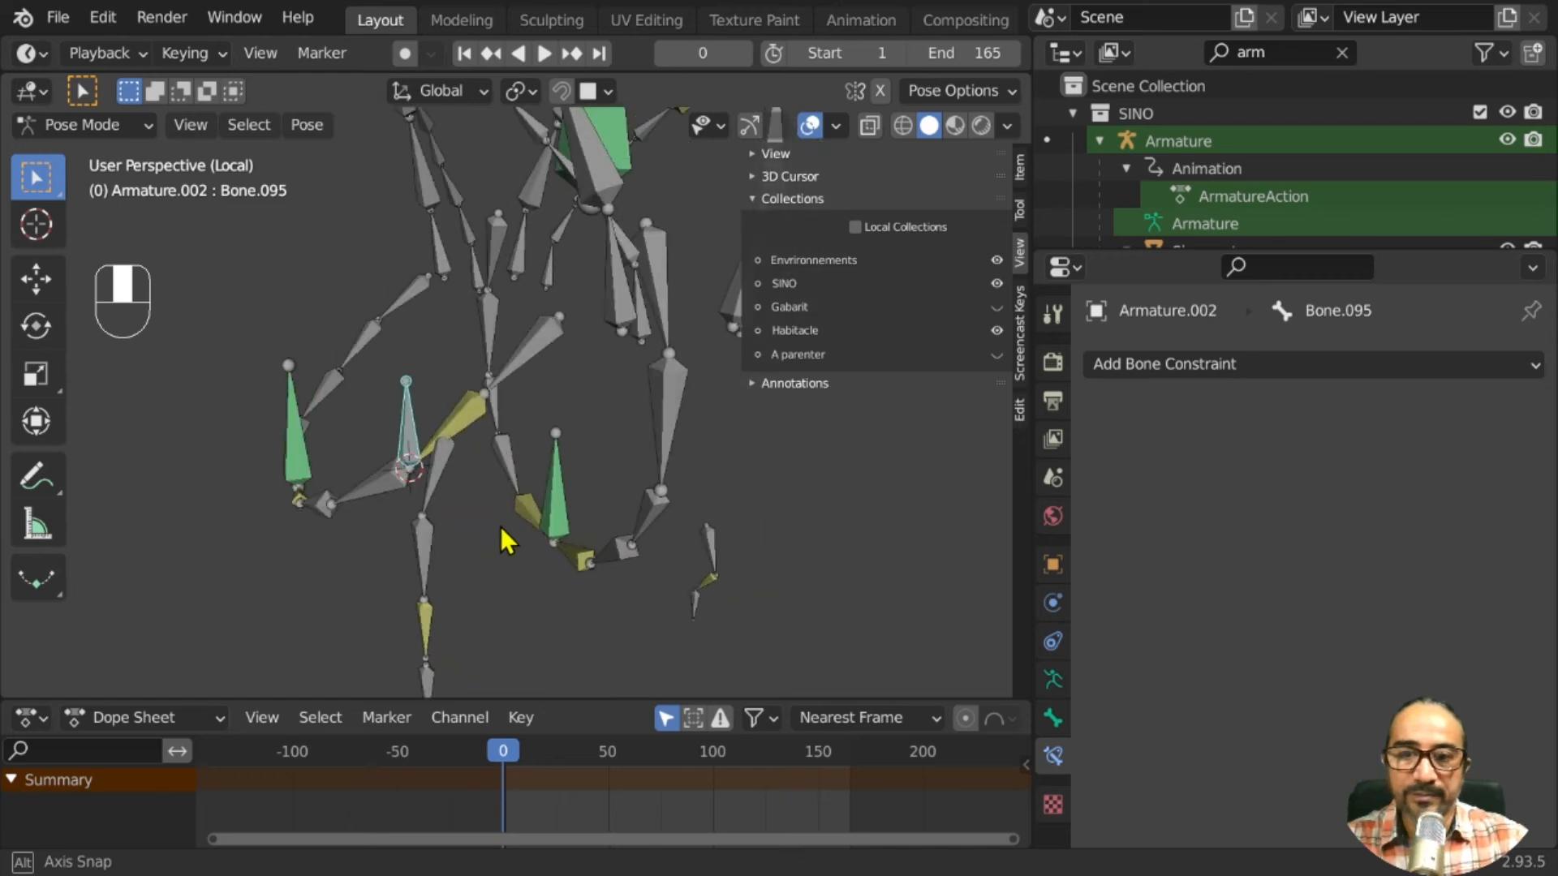
pyautogui.click(811, 127)
pyautogui.click(811, 128)
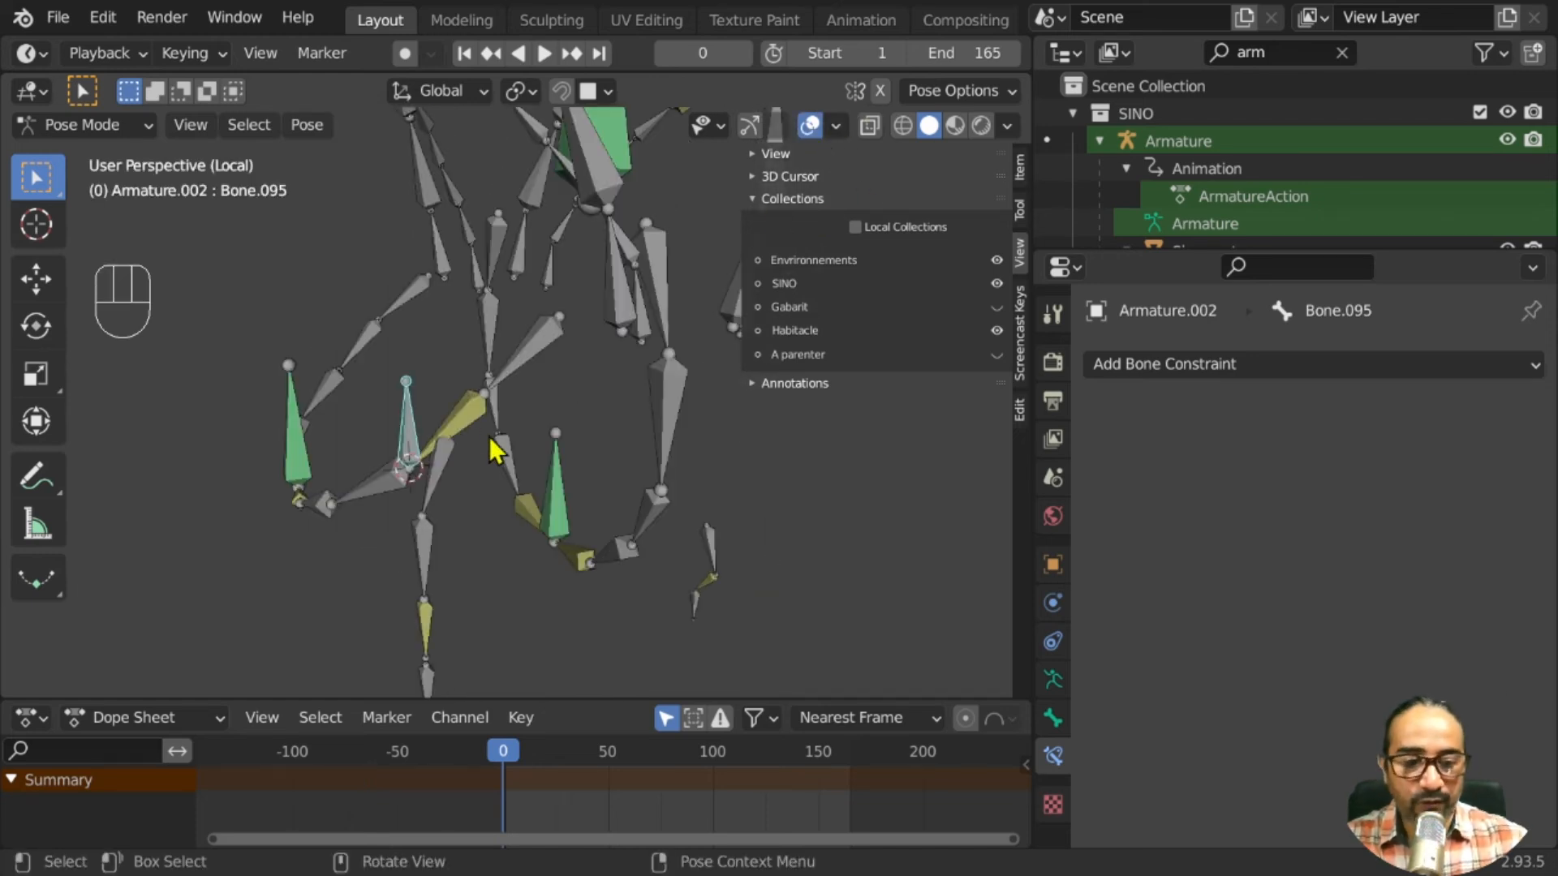
# Leave the local view of the harness armature and snap the 3D cursor to the selected control bone Bone.095
pyautogui.press('KP_Divide')
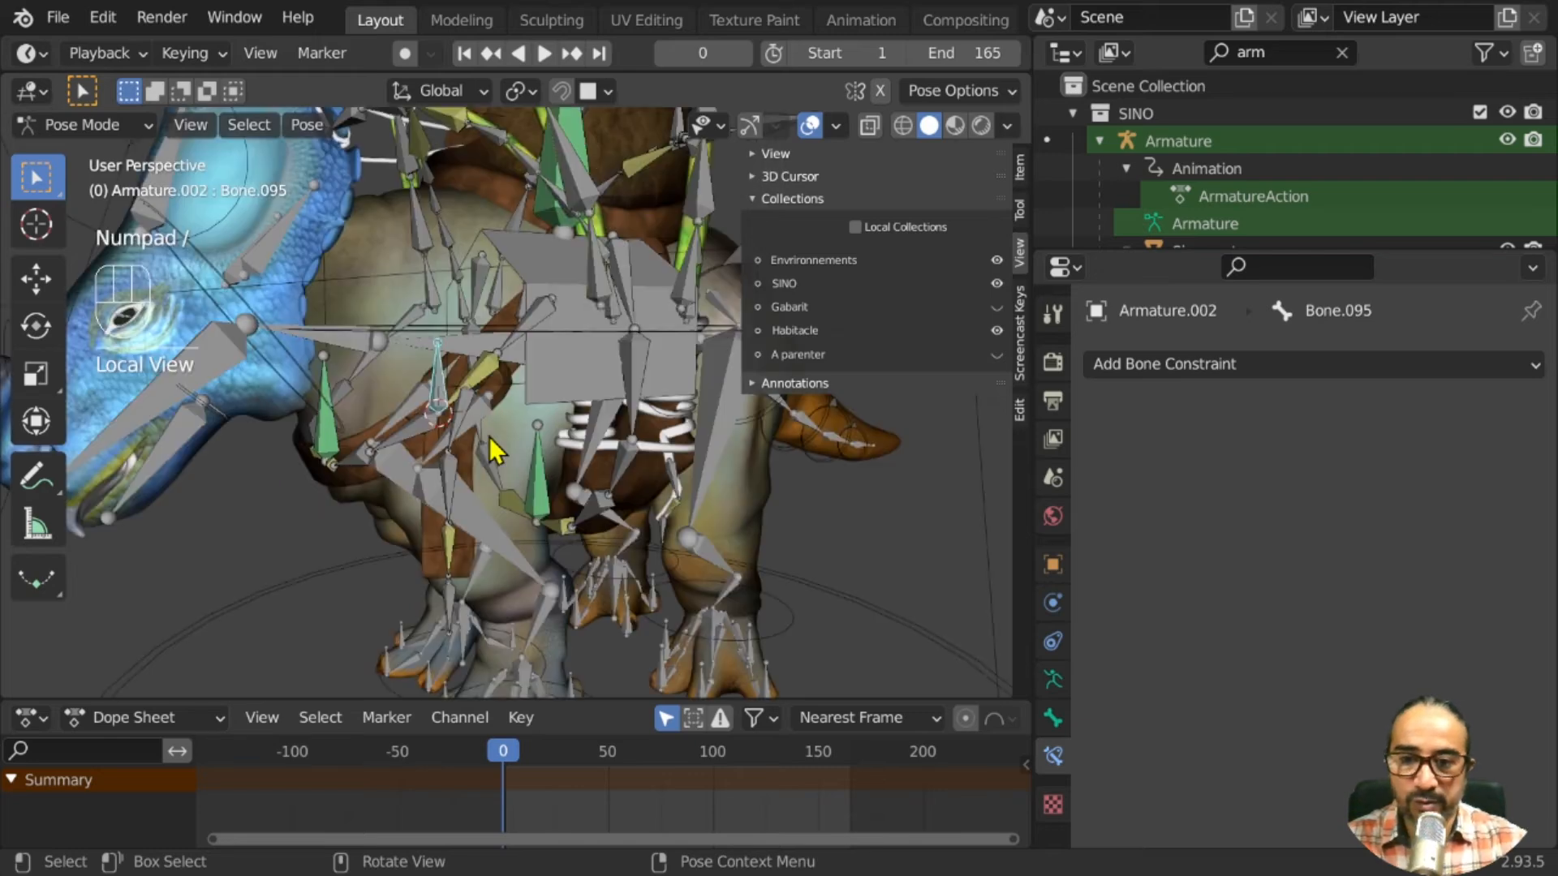
pyautogui.moveTo(492, 450); pyautogui.dragTo(417, 494, button='middle')
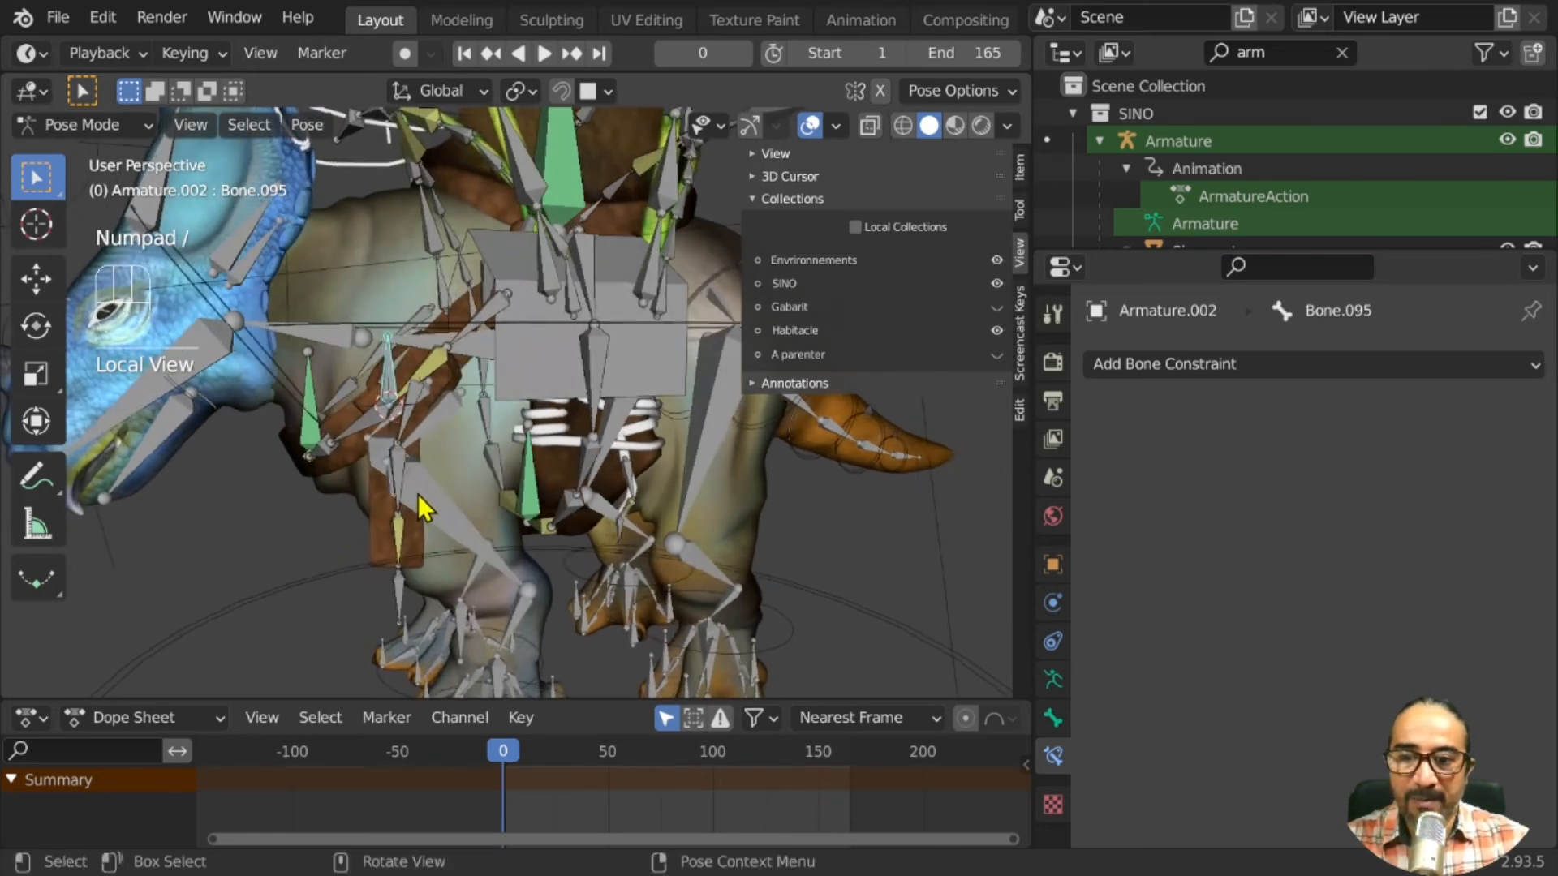
pyautogui.scroll(3, 390, 471)
pyautogui.moveTo(365, 442); pyautogui.dragTo(493, 391, button='middle')
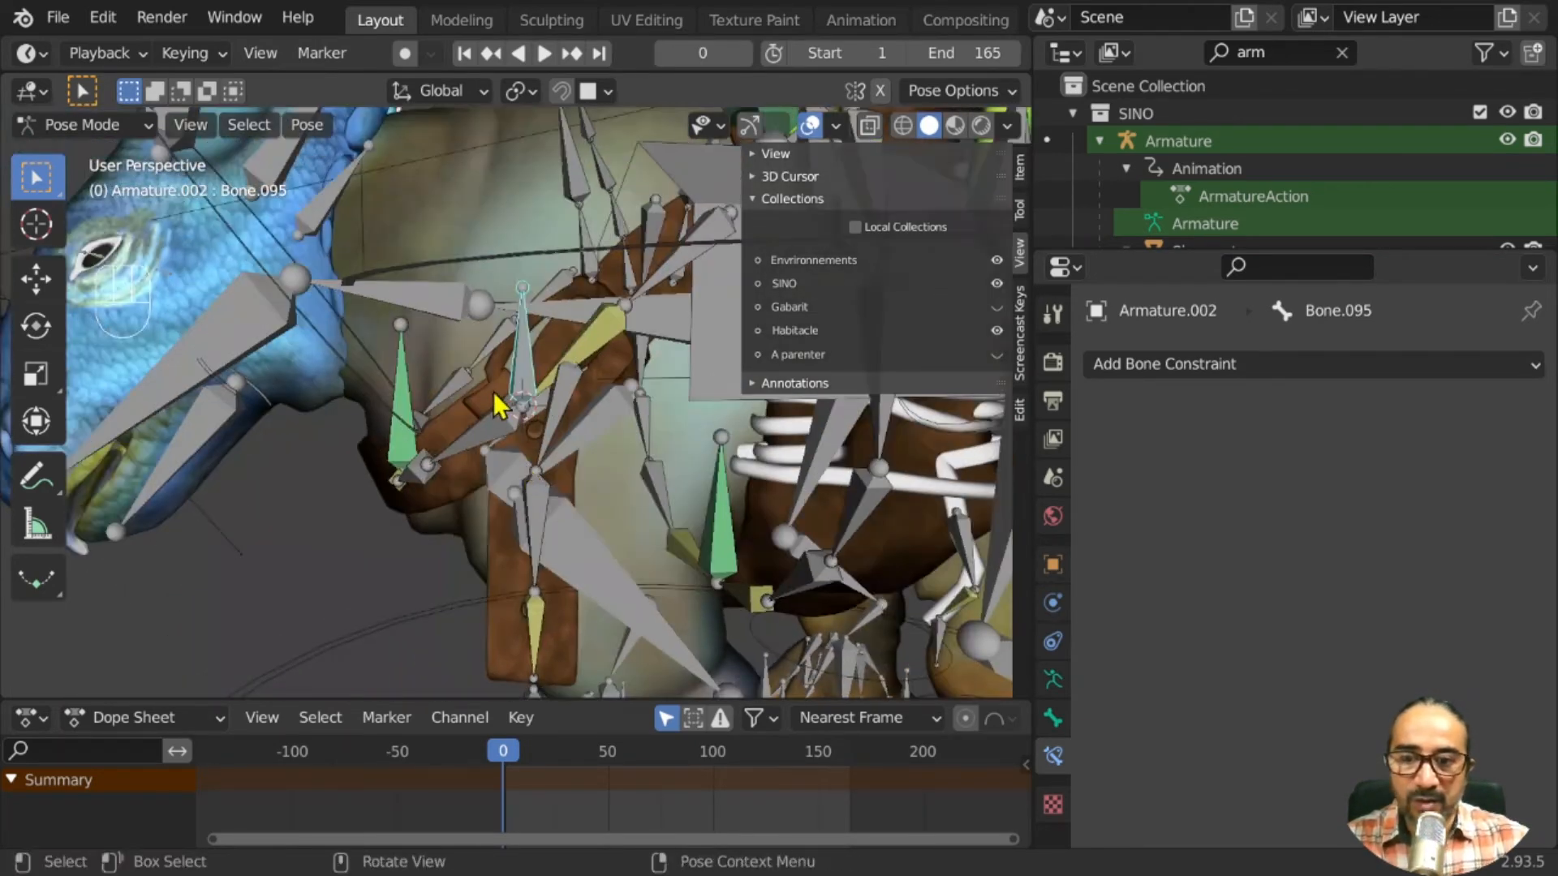
pyautogui.hotkey('shift', 's')
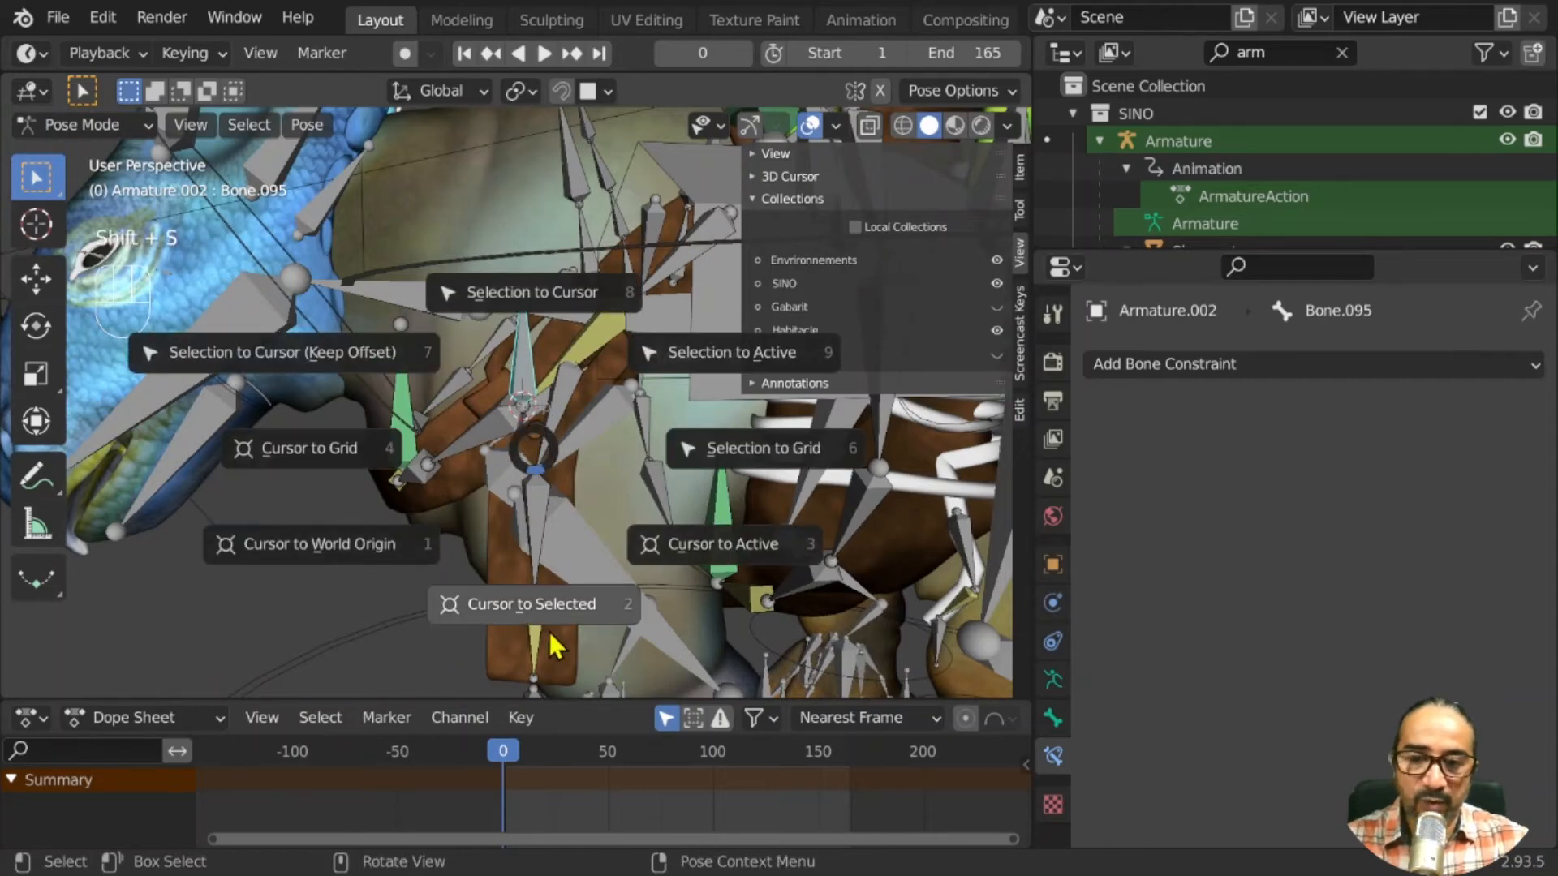
pyautogui.click(517, 606)
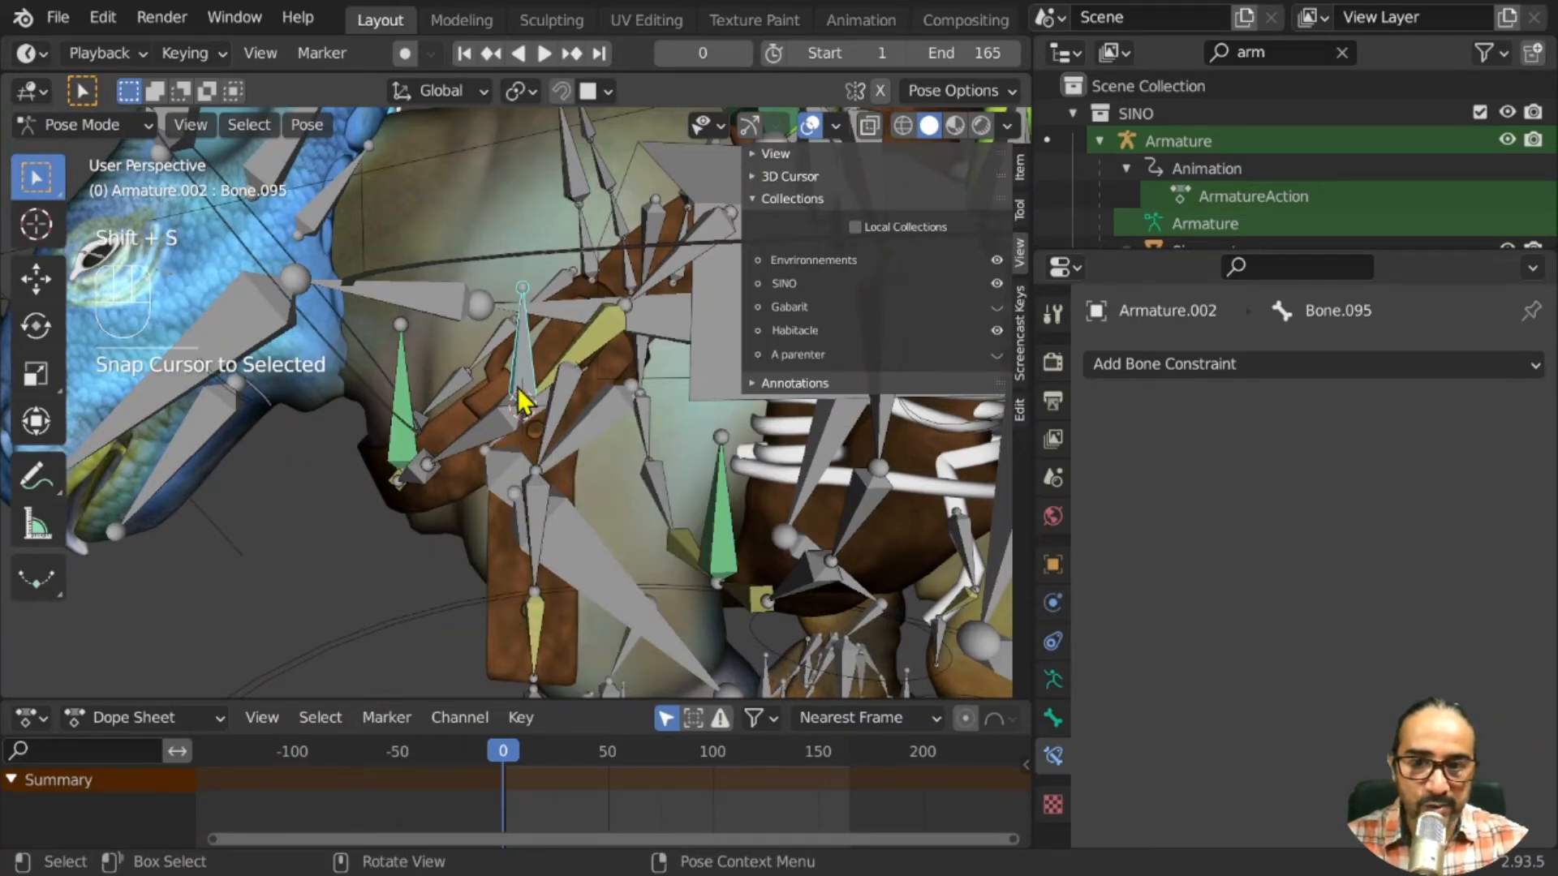
pyautogui.scroll(-3, 487, 513)
pyautogui.moveTo(555, 516); pyautogui.dragTo(524, 517, button='middle')
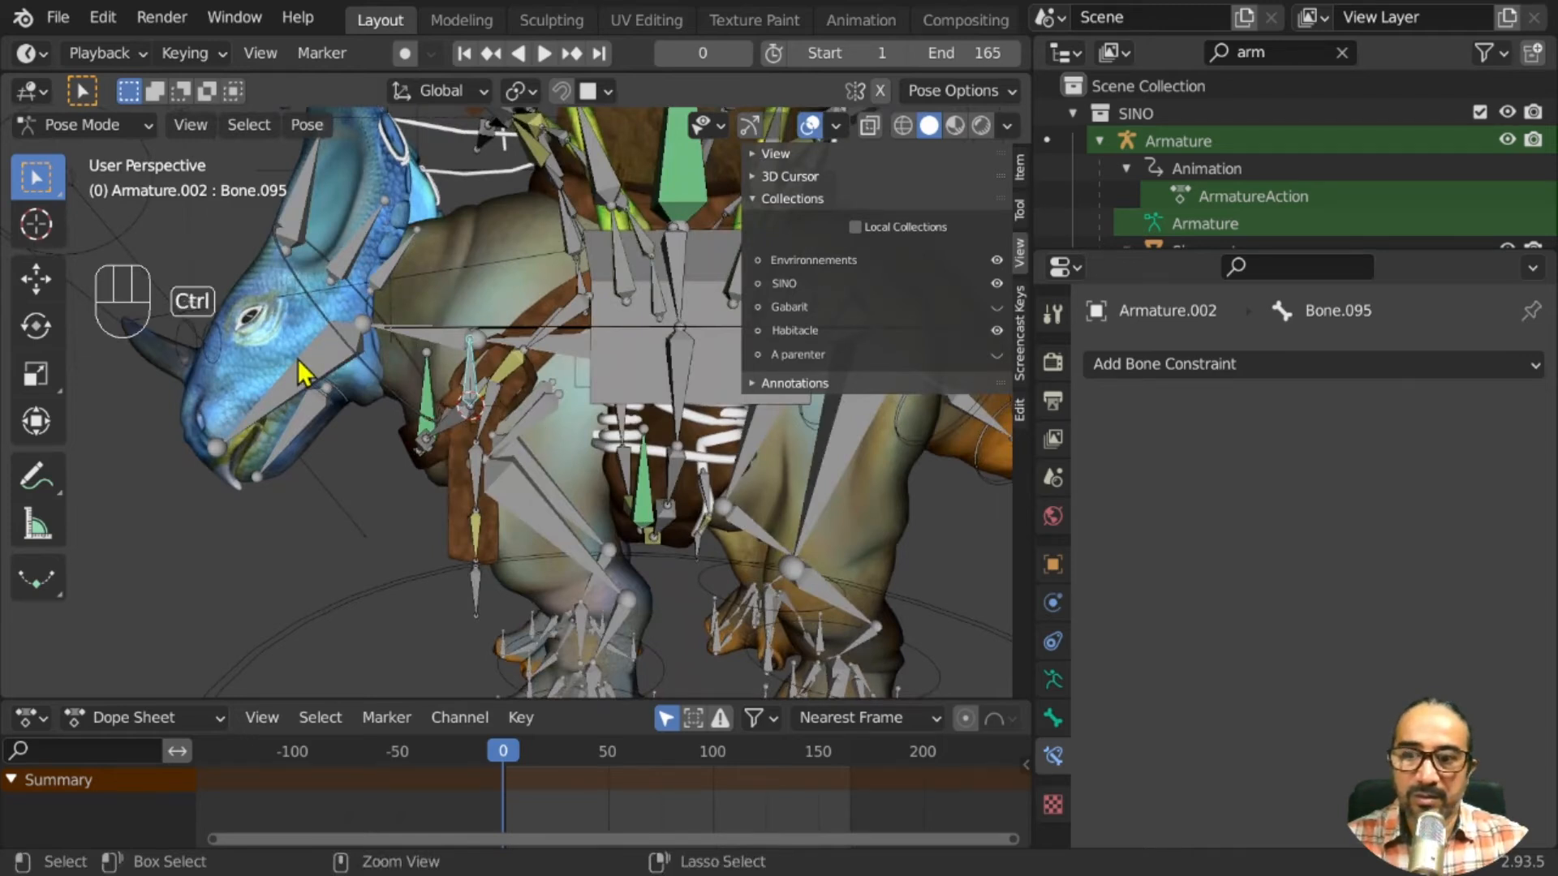
# Switch to Object Mode and isolate the Sinoceratops mesh together with the harness armature Armature.002 in local view
pyautogui.click(141, 126)
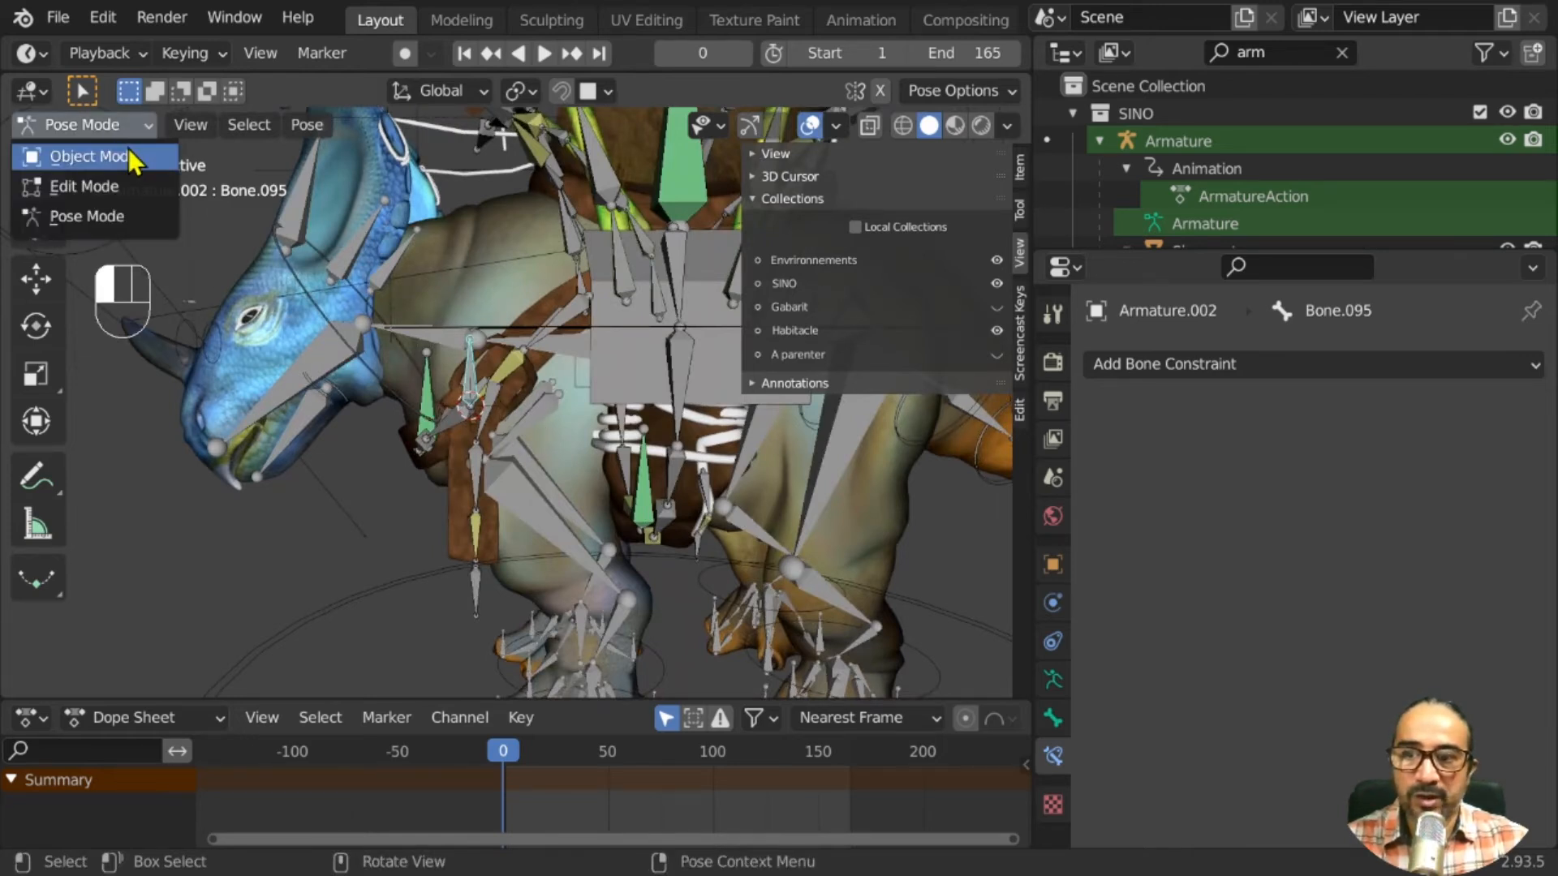
pyautogui.click(121, 153)
pyautogui.click(486, 230)
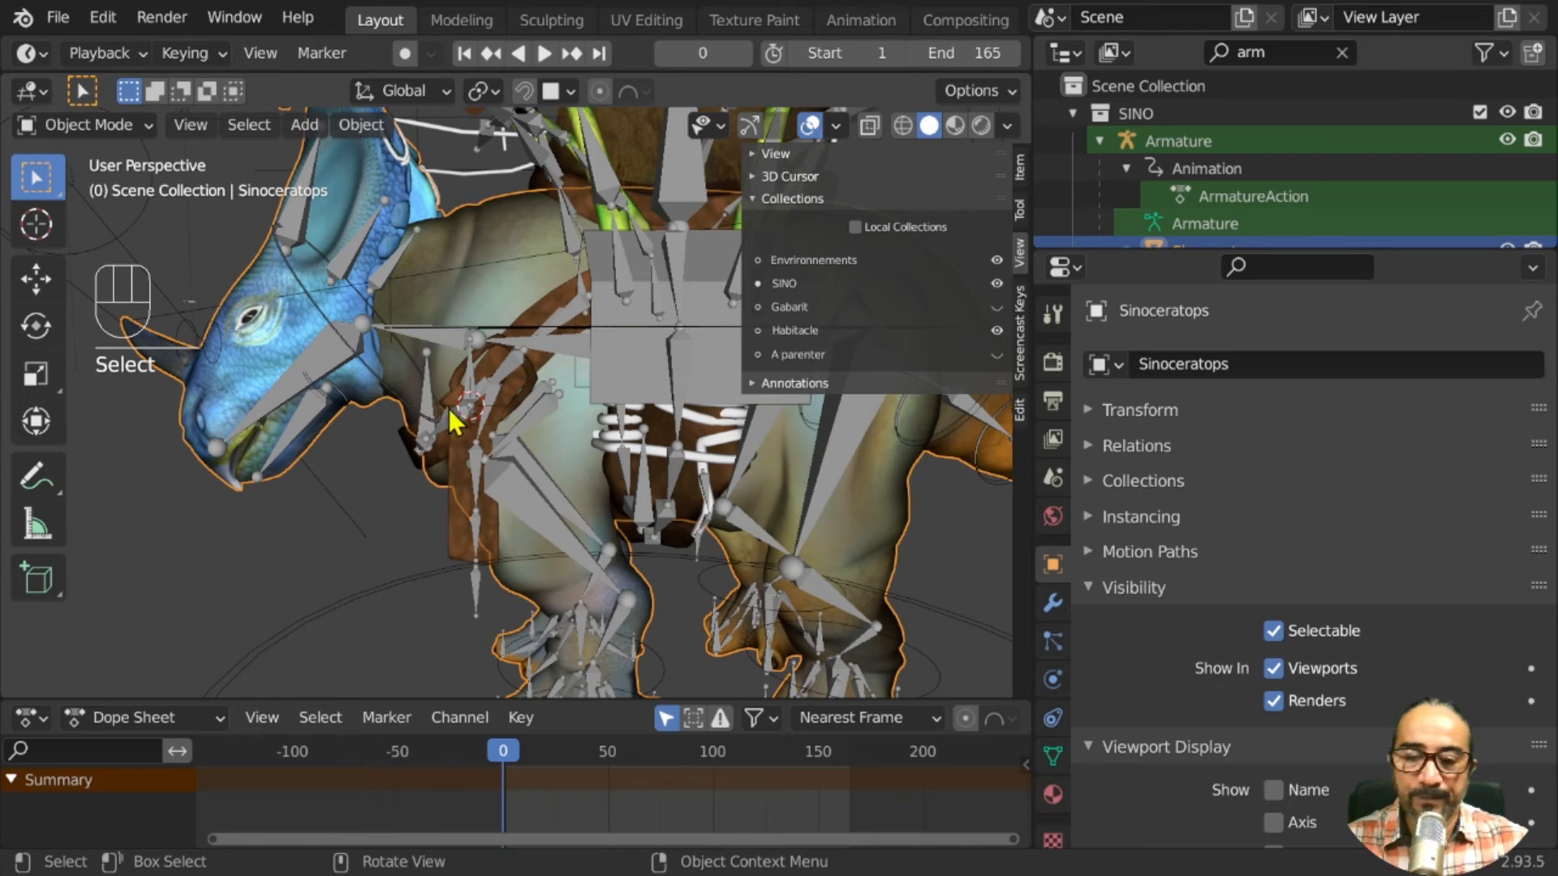
pyautogui.moveTo(450, 407); pyautogui.dragTo(480, 468, button='middle')
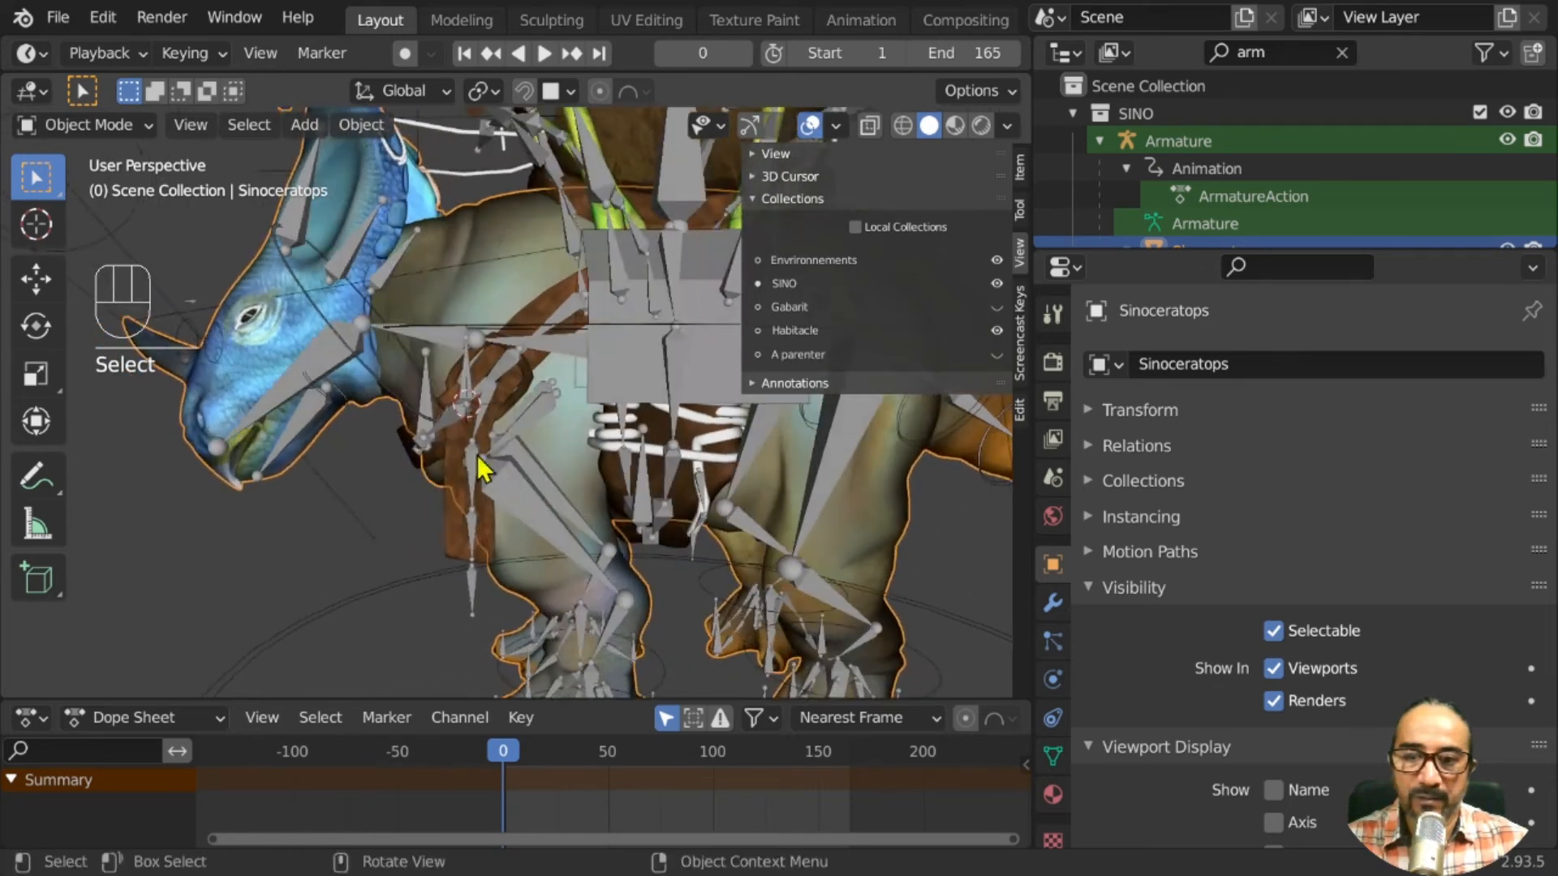
pyautogui.keyDown('shift'); pyautogui.click(451, 410); pyautogui.keyUp('shift')
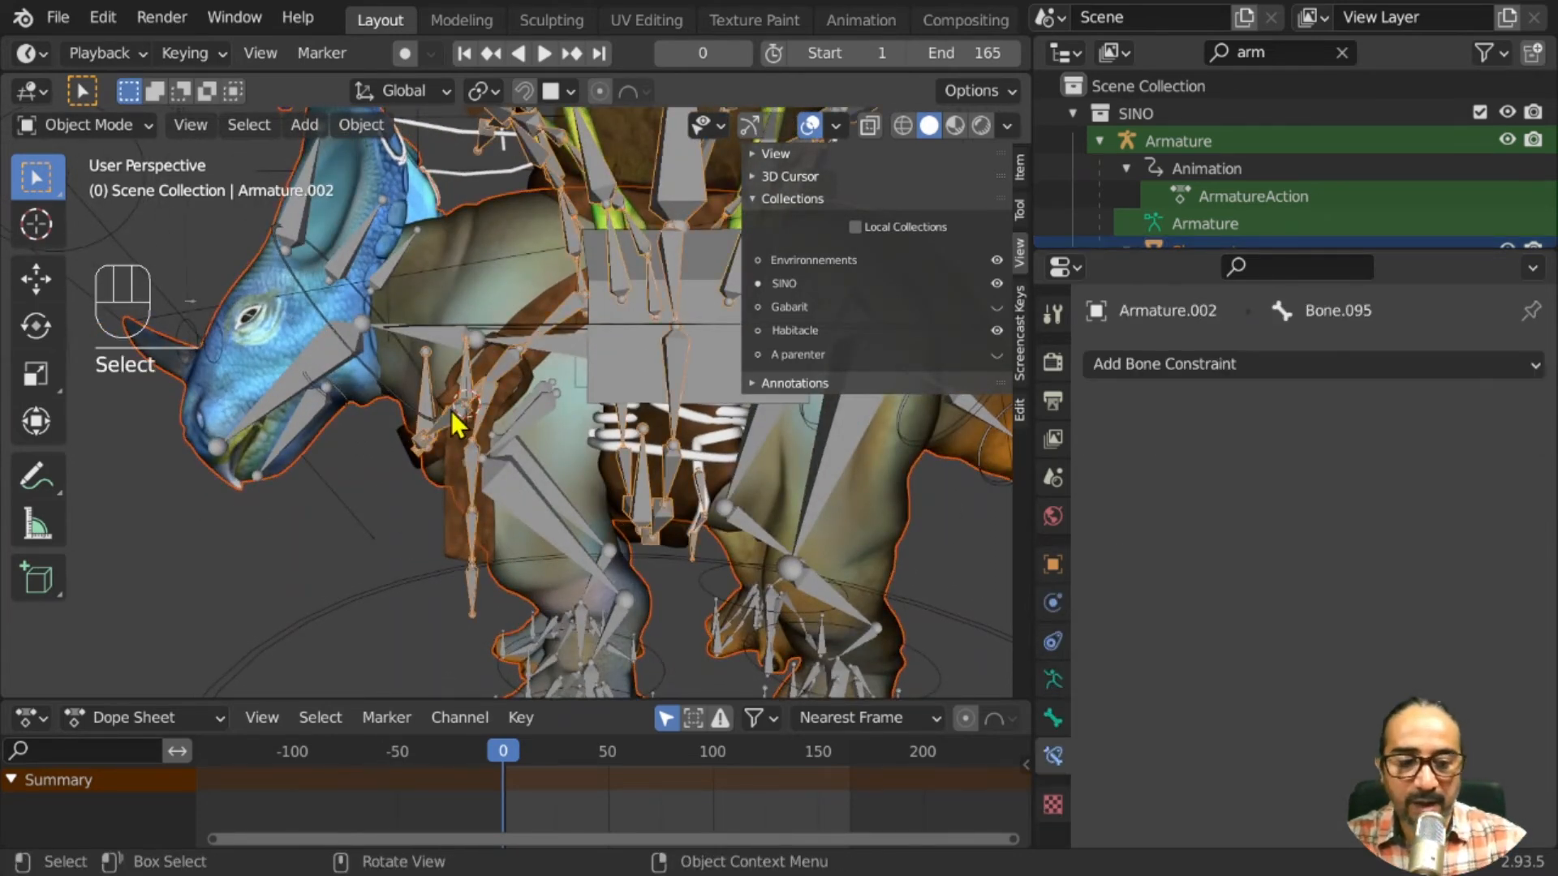
pyautogui.press('KP_Divide')
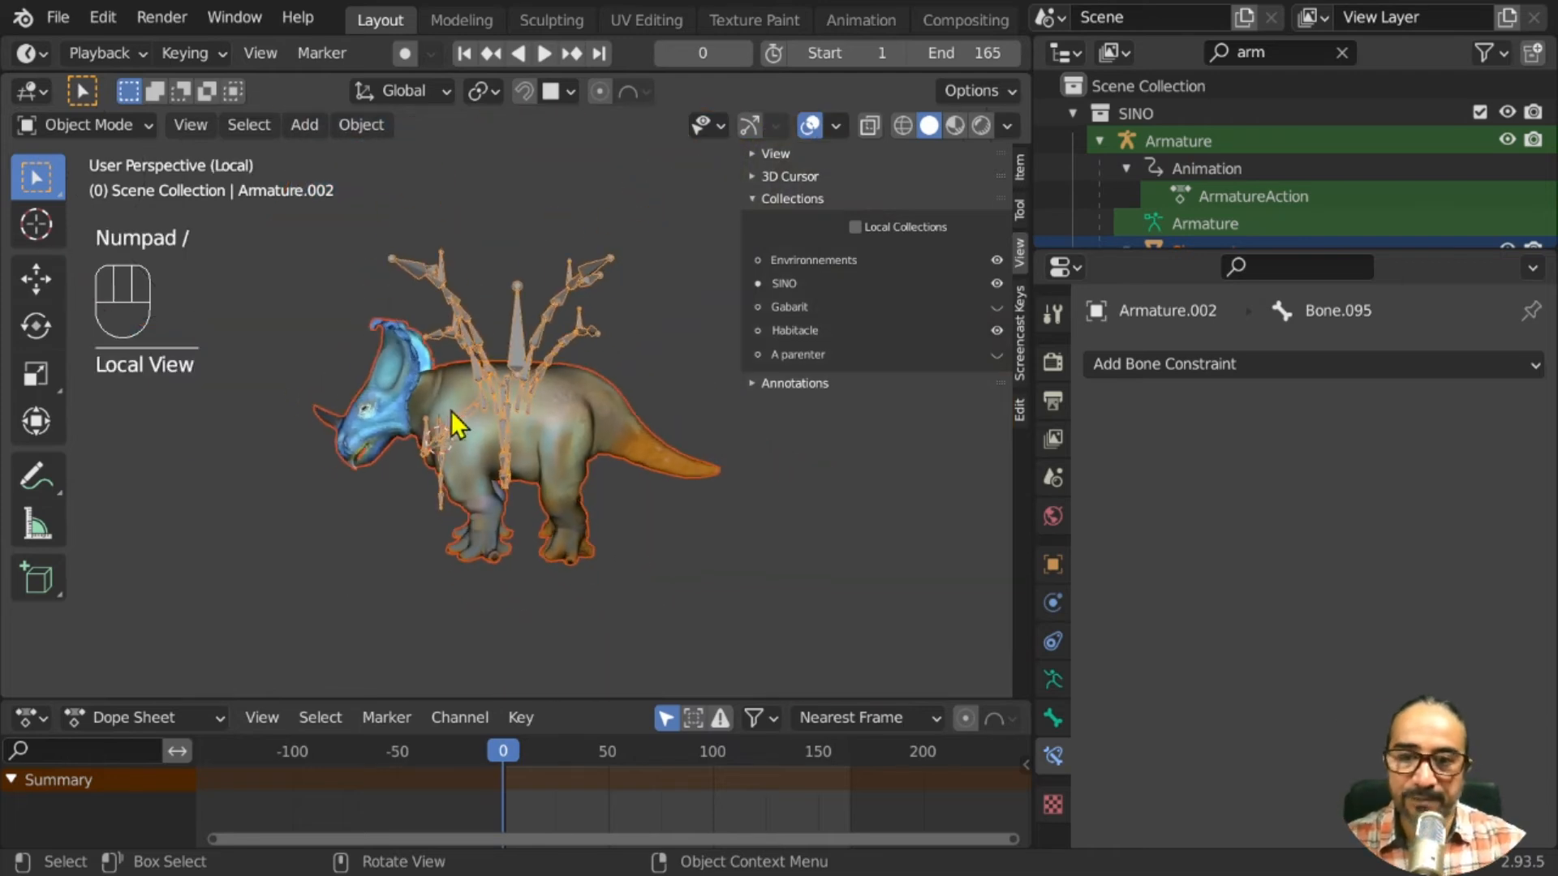
# Add a cube-shaped empty at the 3D cursor on the base of control bone Bone.095
pyautogui.hotkey('ctrl', 'space')
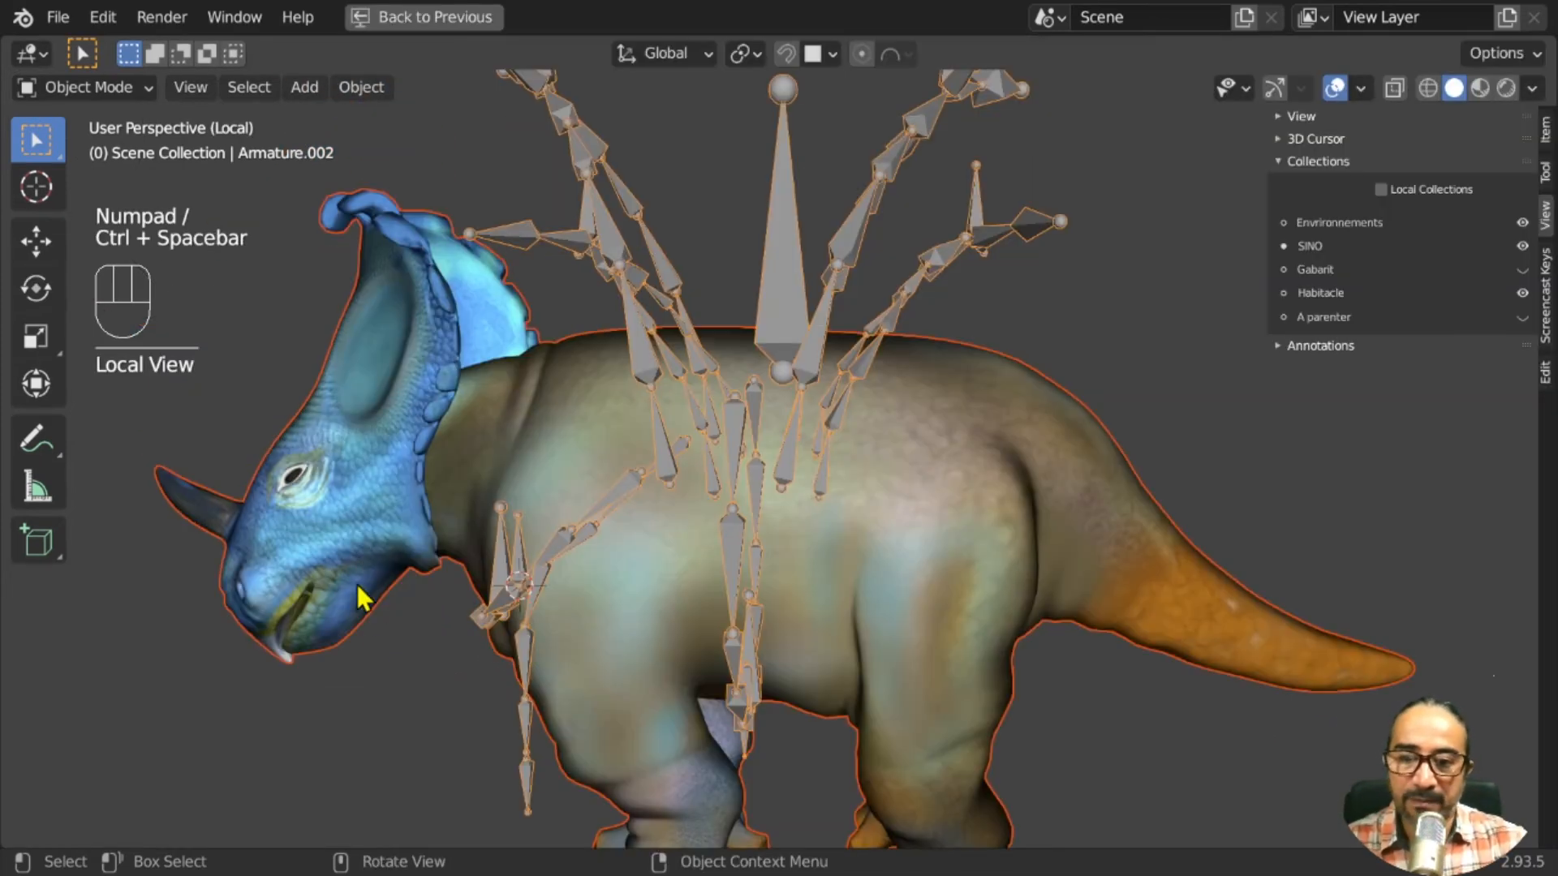
pyautogui.moveTo(357, 584); pyautogui.dragTo(610, 519, button='middle')
pyautogui.scroll(3, 586, 650)
pyautogui.moveTo(610, 519); pyautogui.dragTo(535, 568, button='middle')
pyautogui.hotkey('shift', 'a')
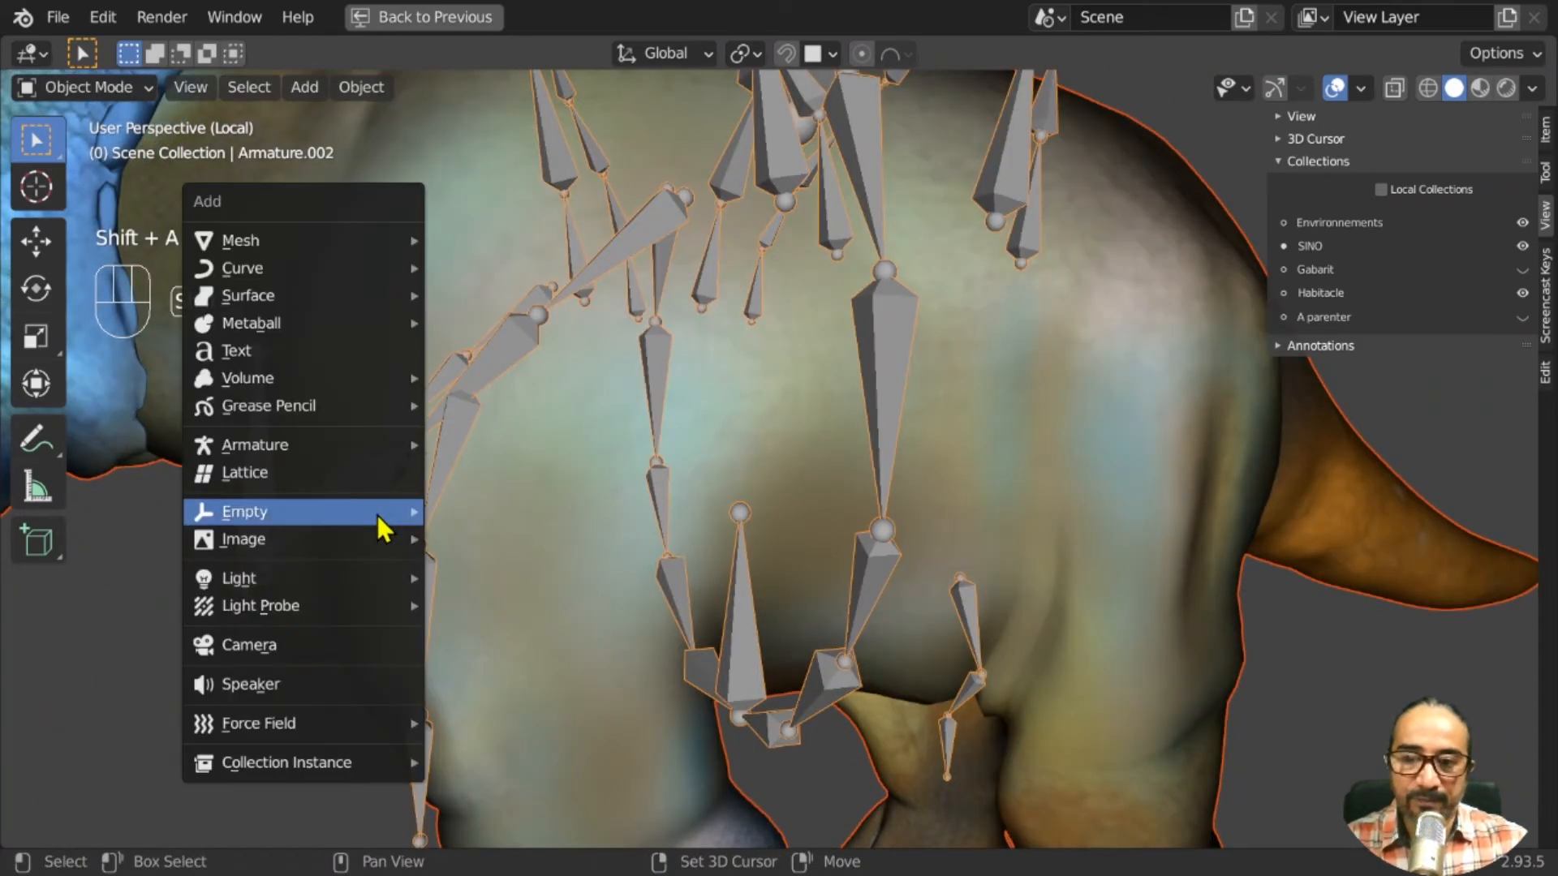
pyautogui.moveTo(377, 515)
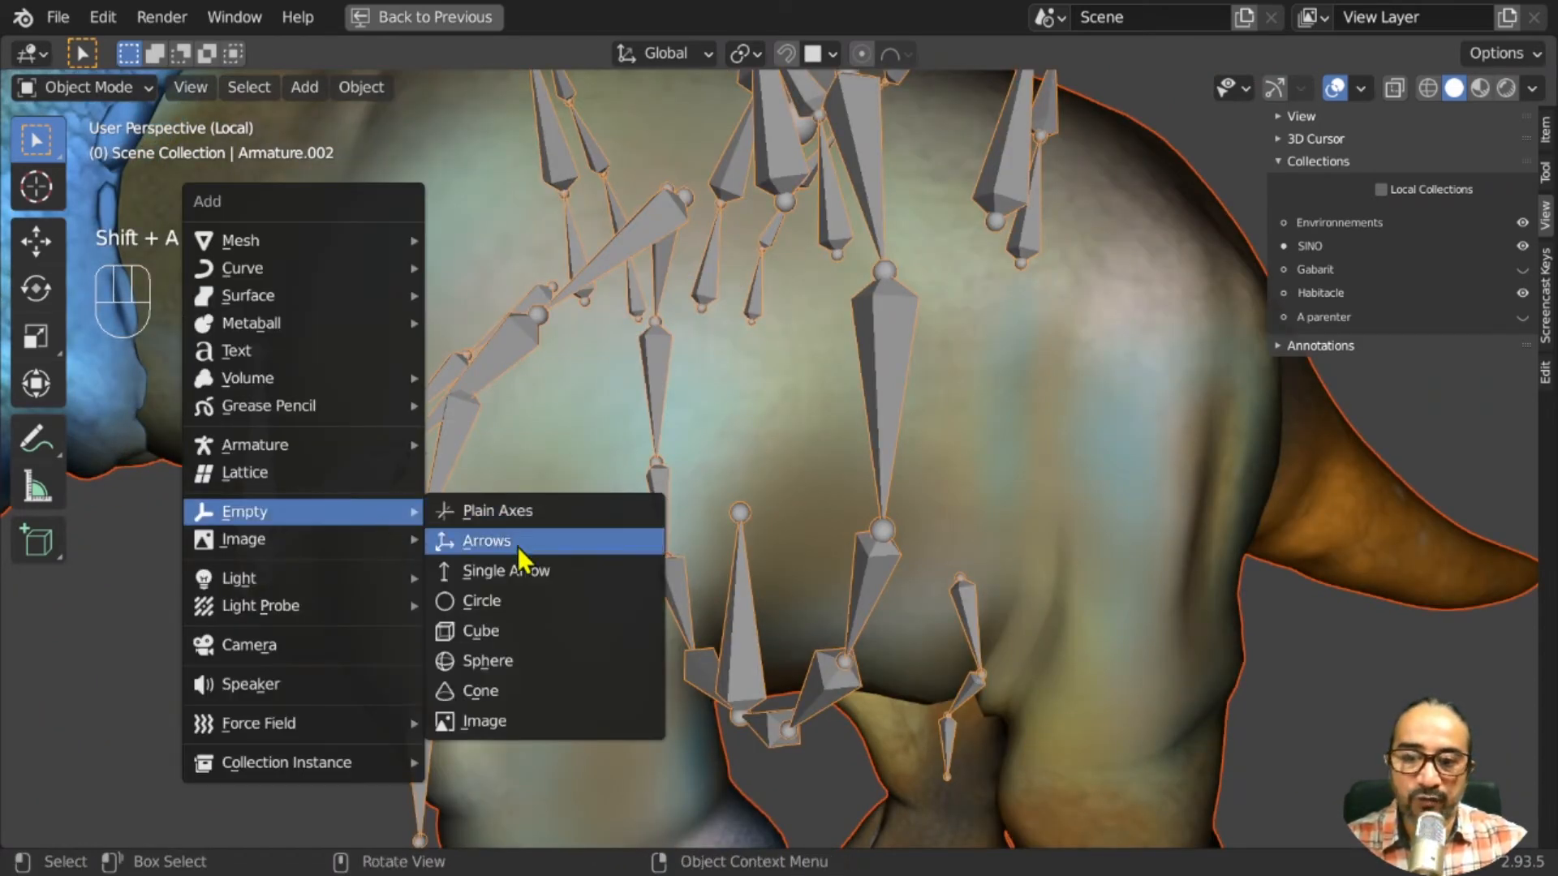
pyautogui.click(493, 630)
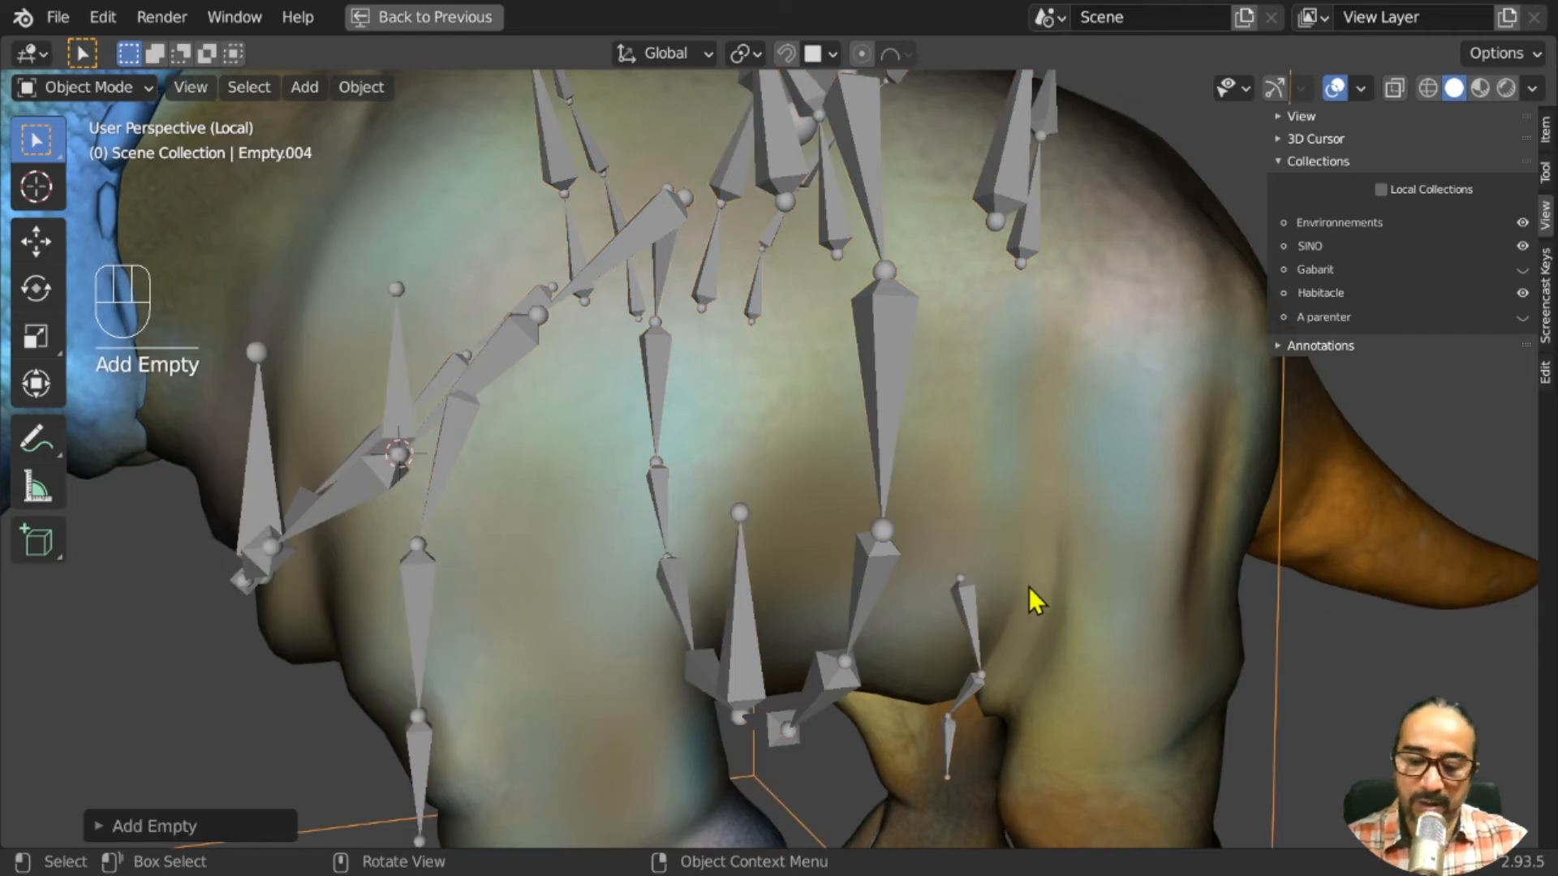
# Set the display size of the new cube empty to 0.051 m and view it closely in the maximized viewport
pyautogui.hotkey('ctrl', 'space')
pyautogui.click(1052, 680)
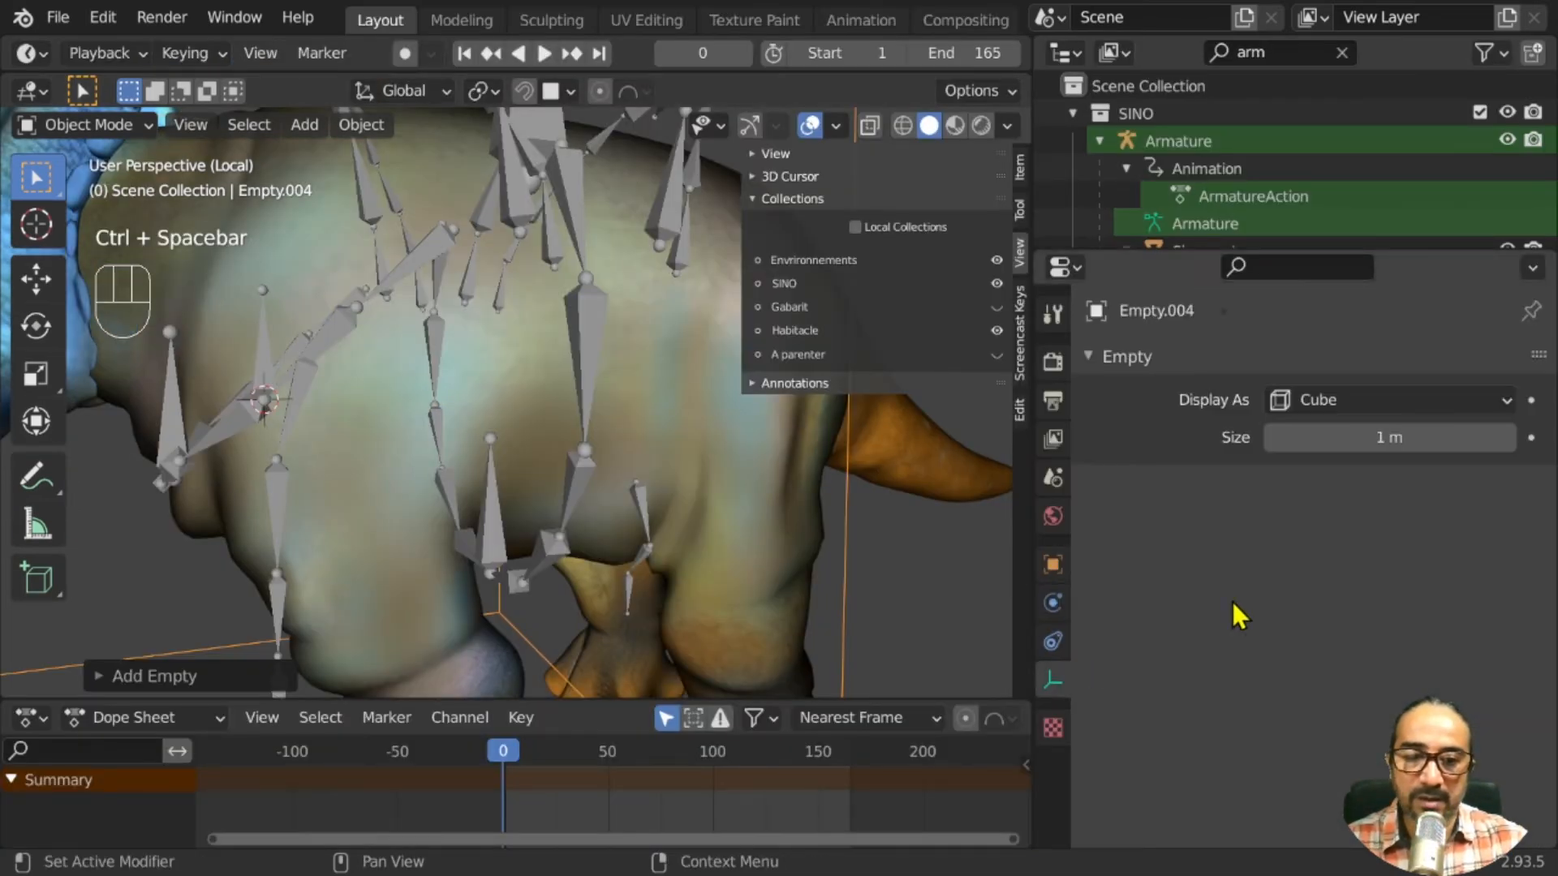
pyautogui.keyDown('shift'); pyautogui.moveTo(1388, 437); pyautogui.dragTo(1192, 437); pyautogui.keyUp('shift')
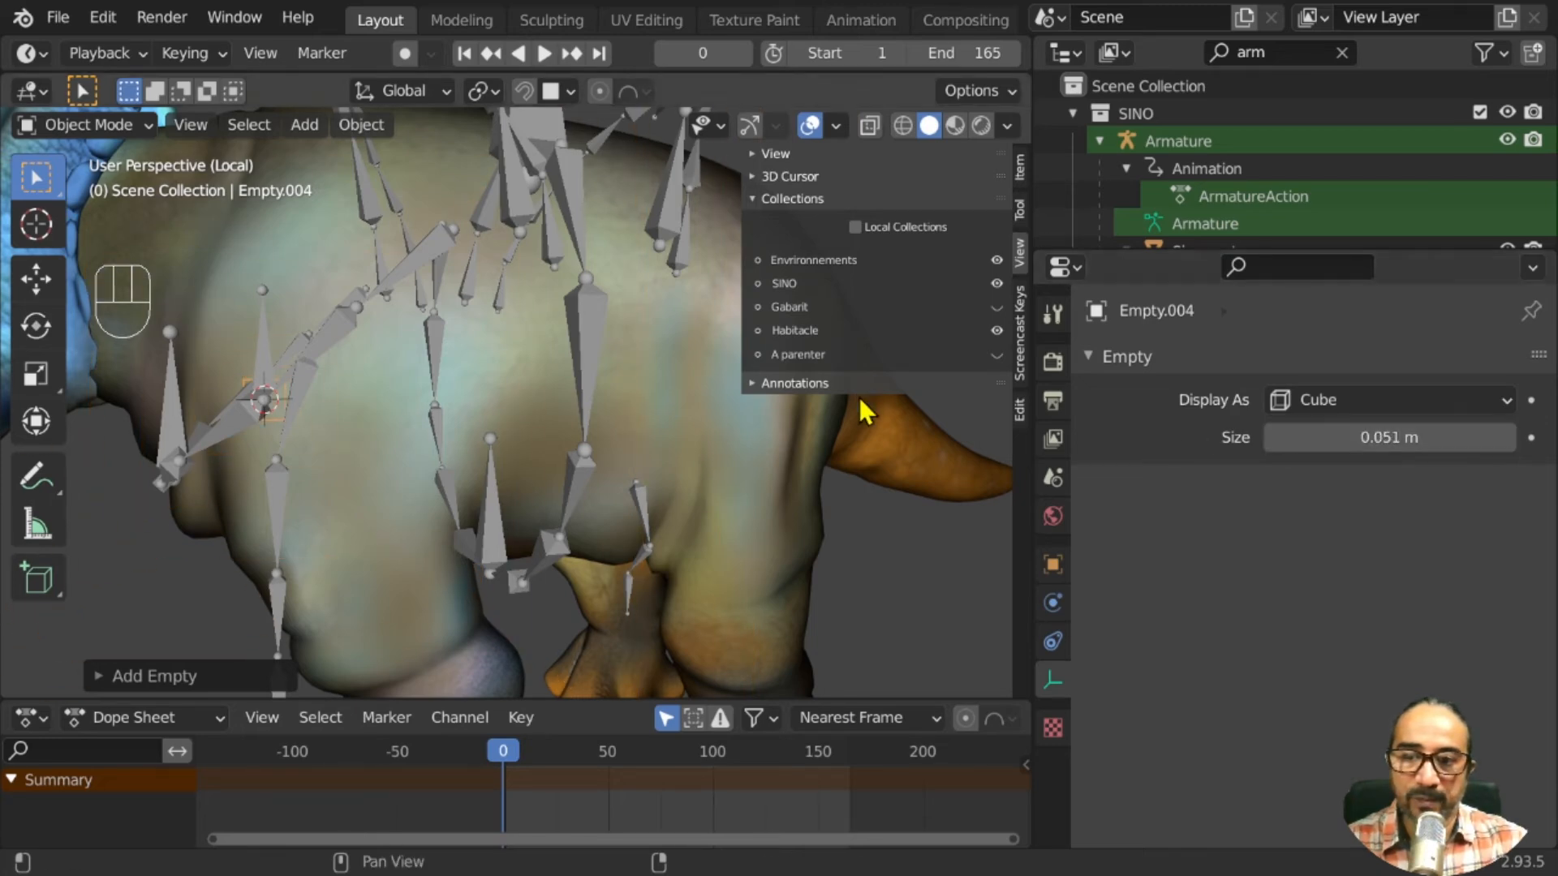
pyautogui.hotkey('ctrl', 'space')
pyautogui.scroll(3, 422, 519)
pyautogui.moveTo(422, 519); pyautogui.dragTo(481, 528, button='middle')
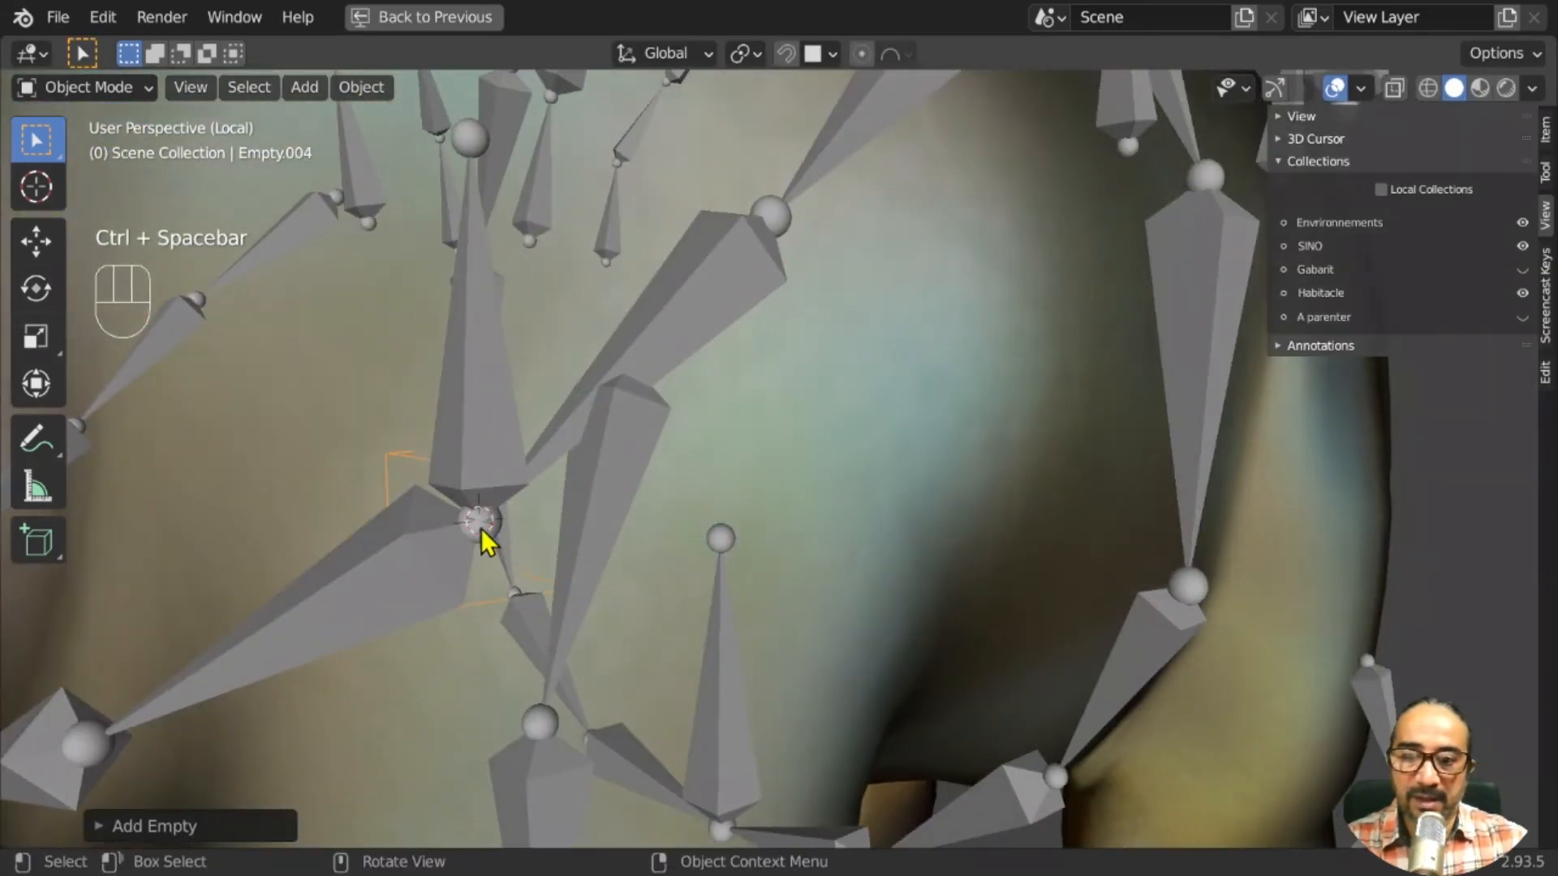
# Switch the harness armature Armature.002 to Pose Mode and select control bone Bone.095
pyautogui.moveTo(485, 455); pyautogui.dragTo(425, 456, button='middle')
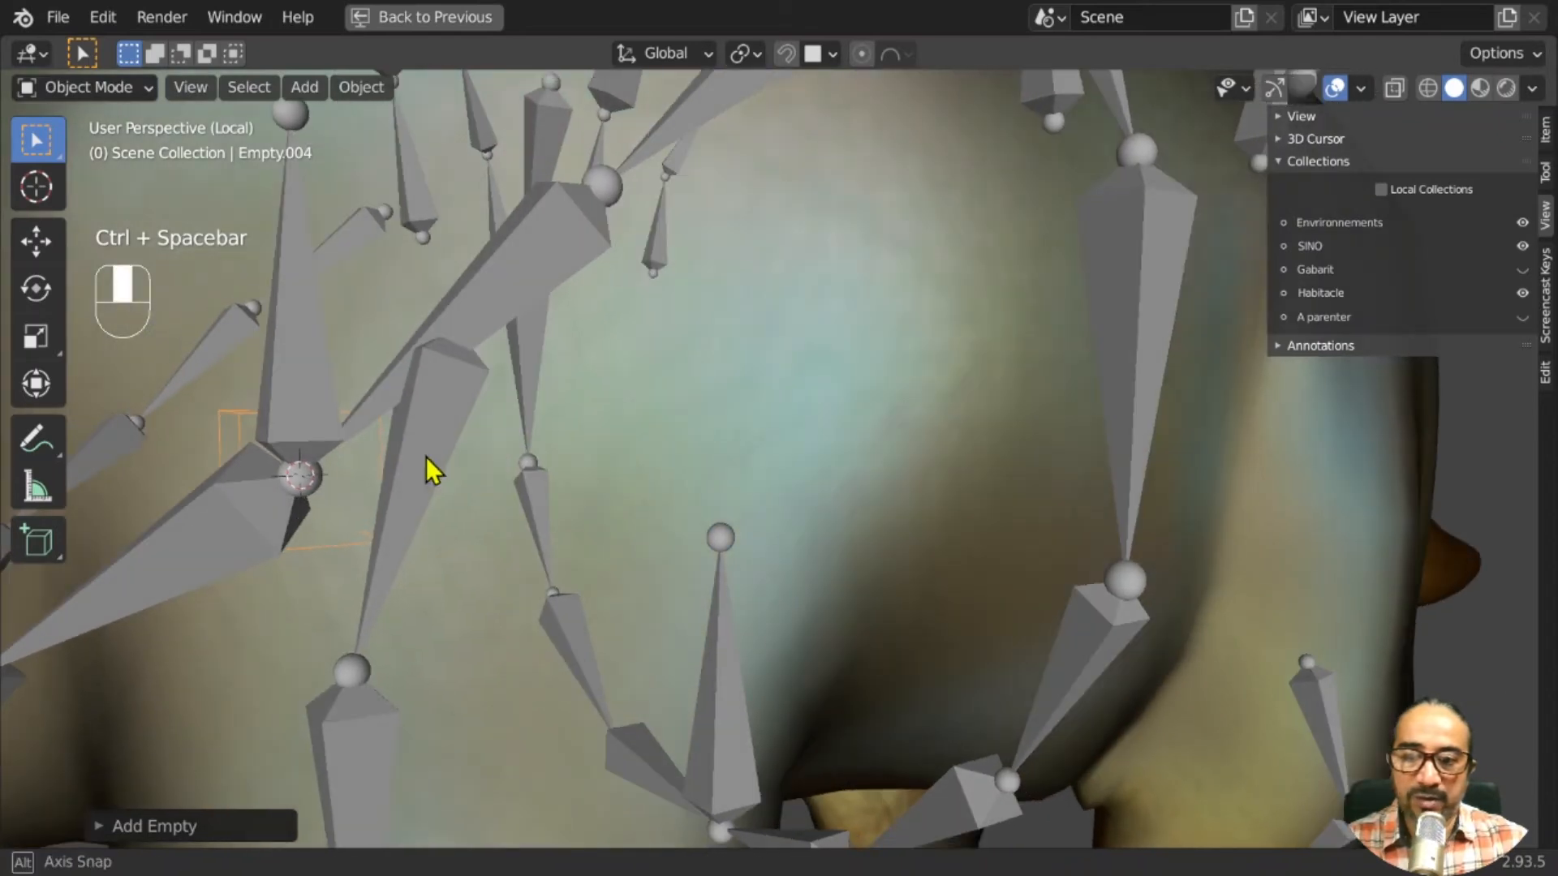
pyautogui.click(293, 316)
pyautogui.hotkey('ctrl', 'Tab')
pyautogui.click(307, 334)
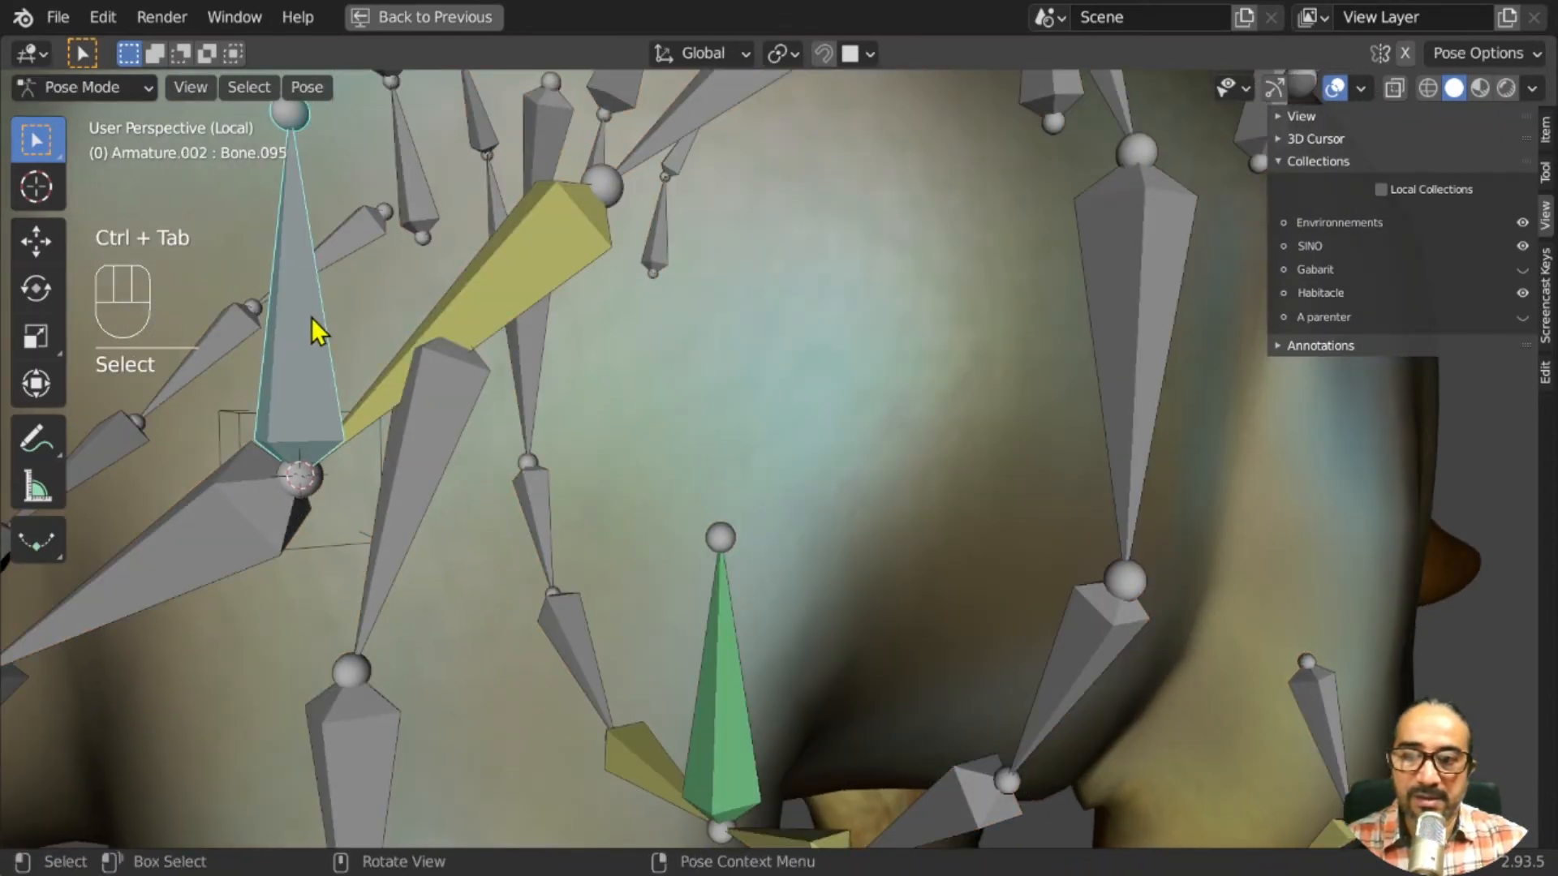
pyautogui.press('ctrl')
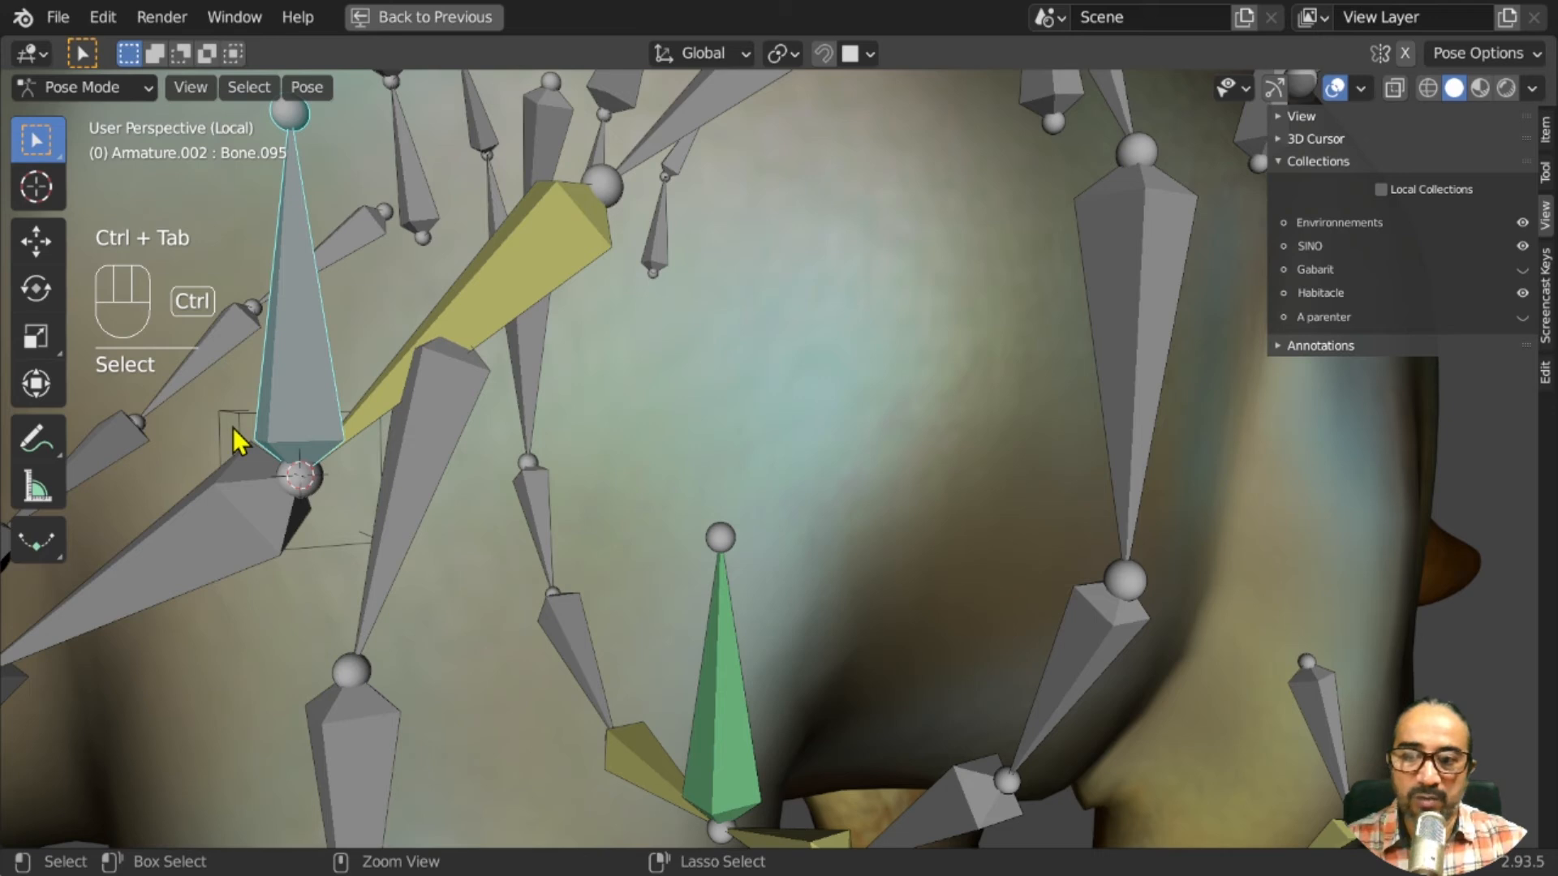
# Add a Child Of bone constraint to Bone.095 with the cube empty Empty.004 as its target
pyautogui.hotkey('ctrl', 'space')
pyautogui.click(1053, 756)
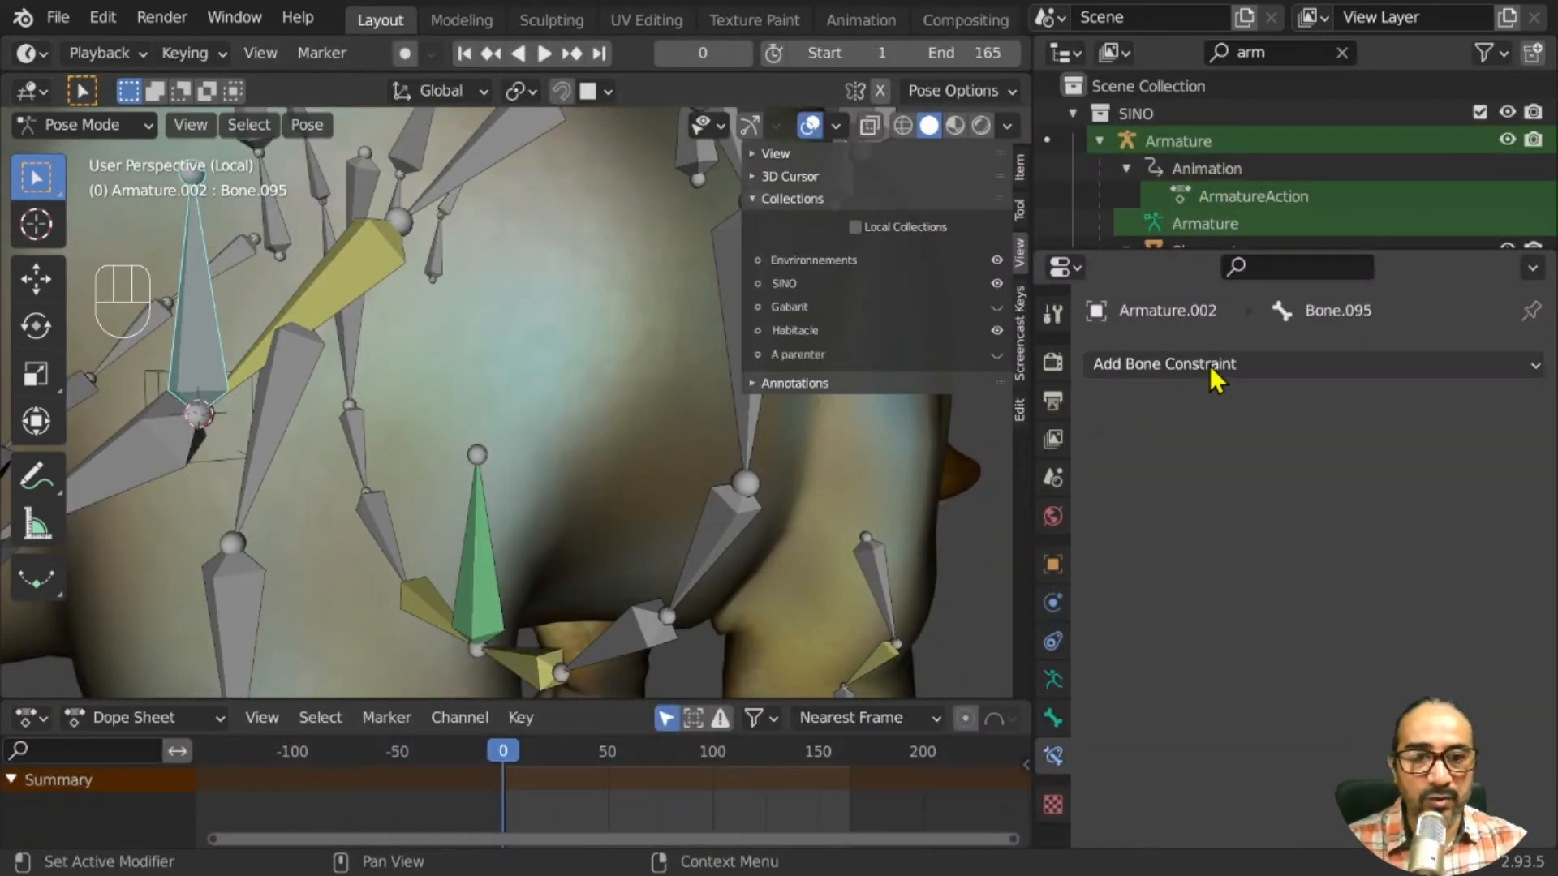
pyautogui.click(1230, 371)
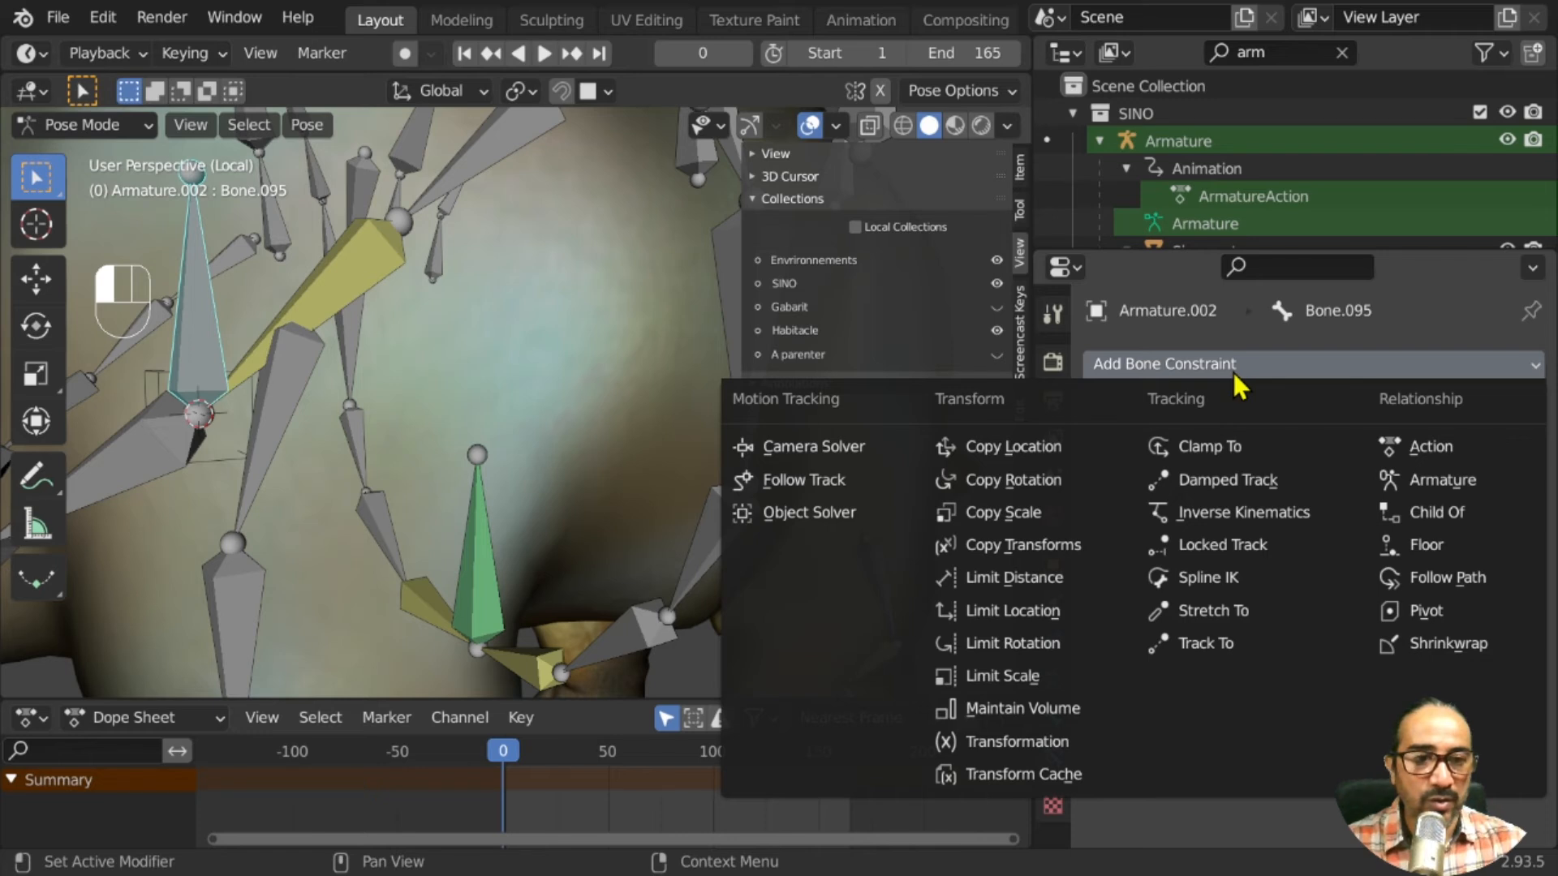
pyautogui.click(1439, 511)
pyautogui.click(1493, 460)
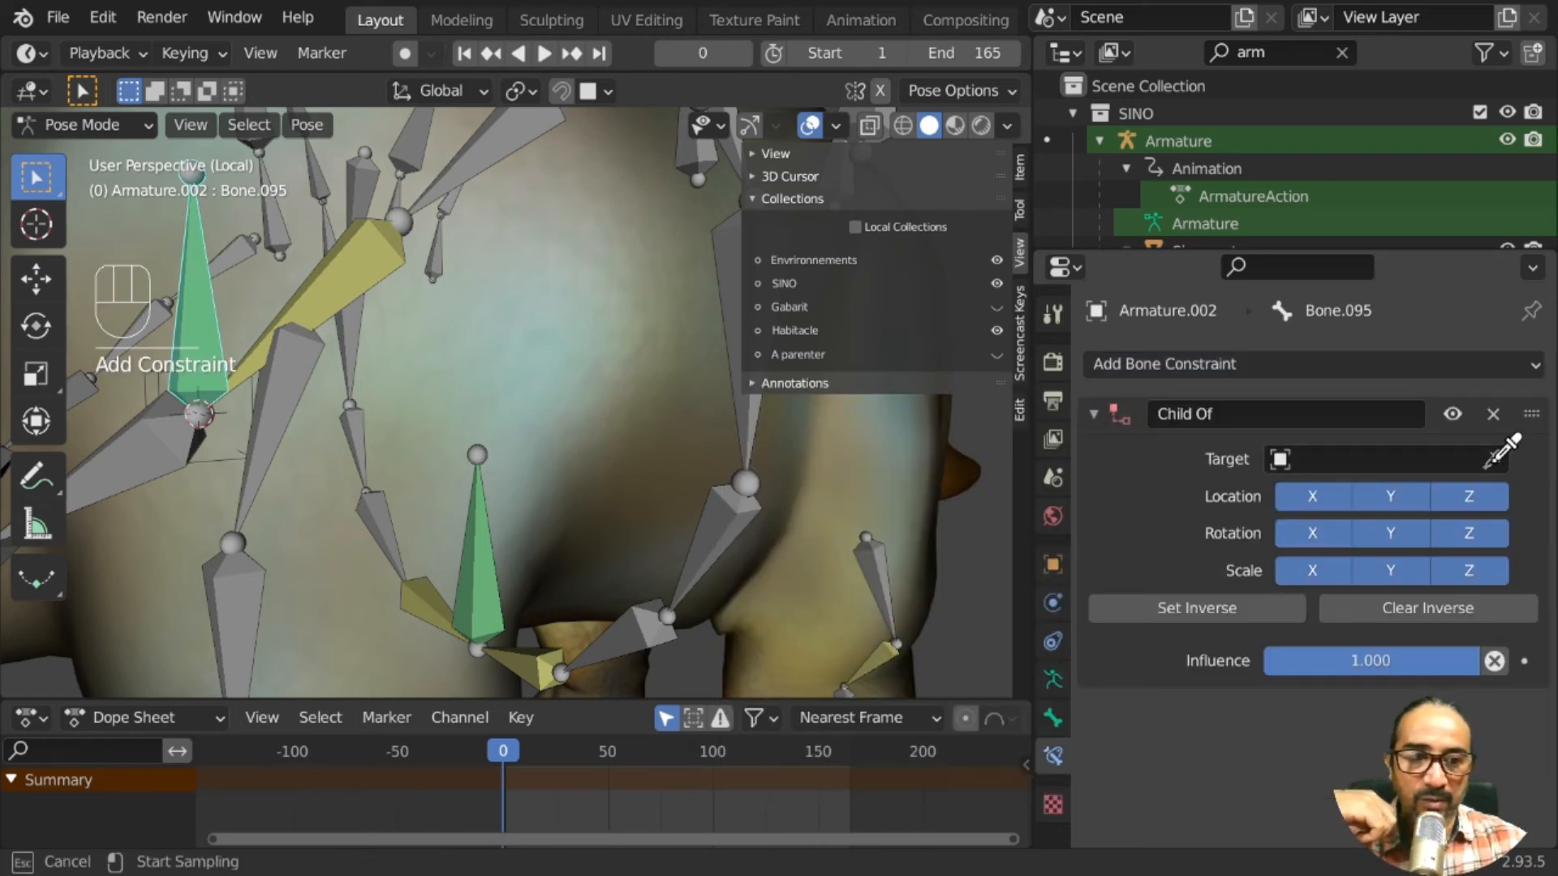
pyautogui.click(1439, 460)
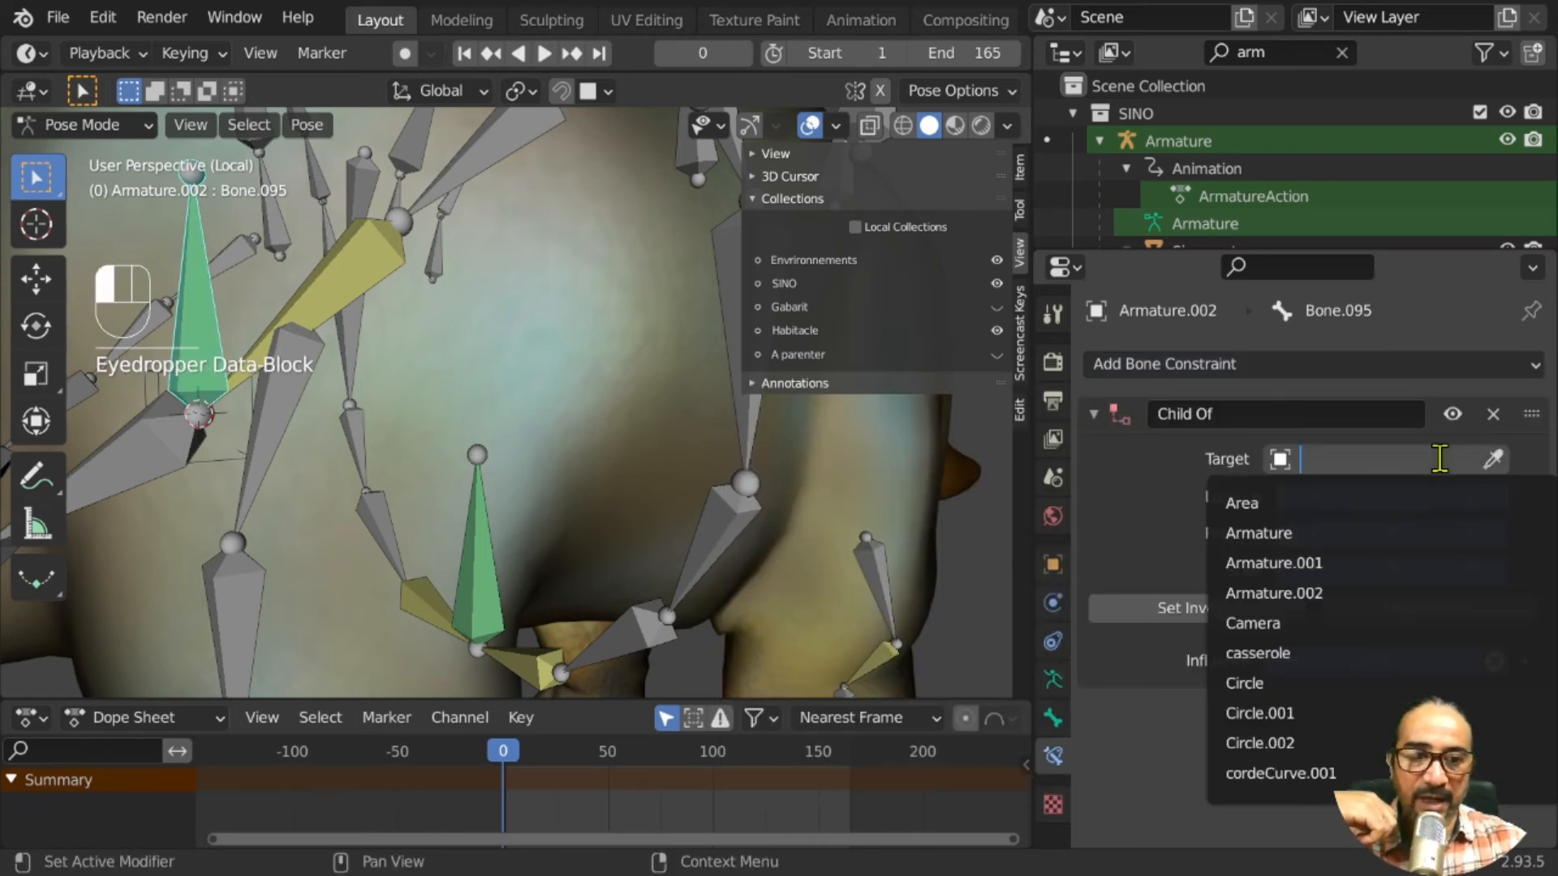
pyautogui.click(1498, 457)
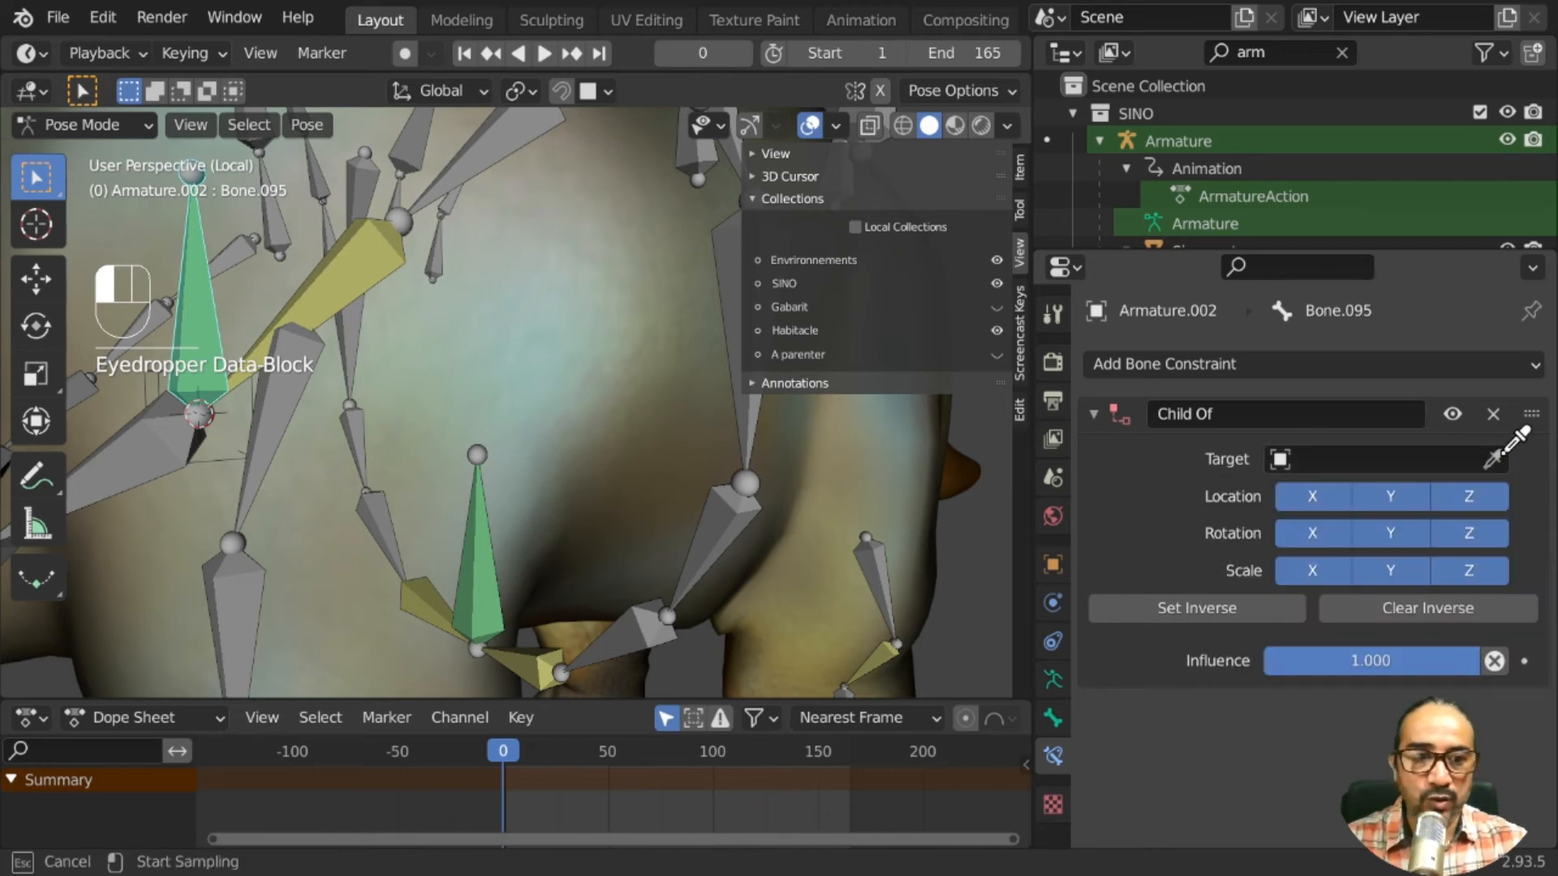
pyautogui.click(223, 461)
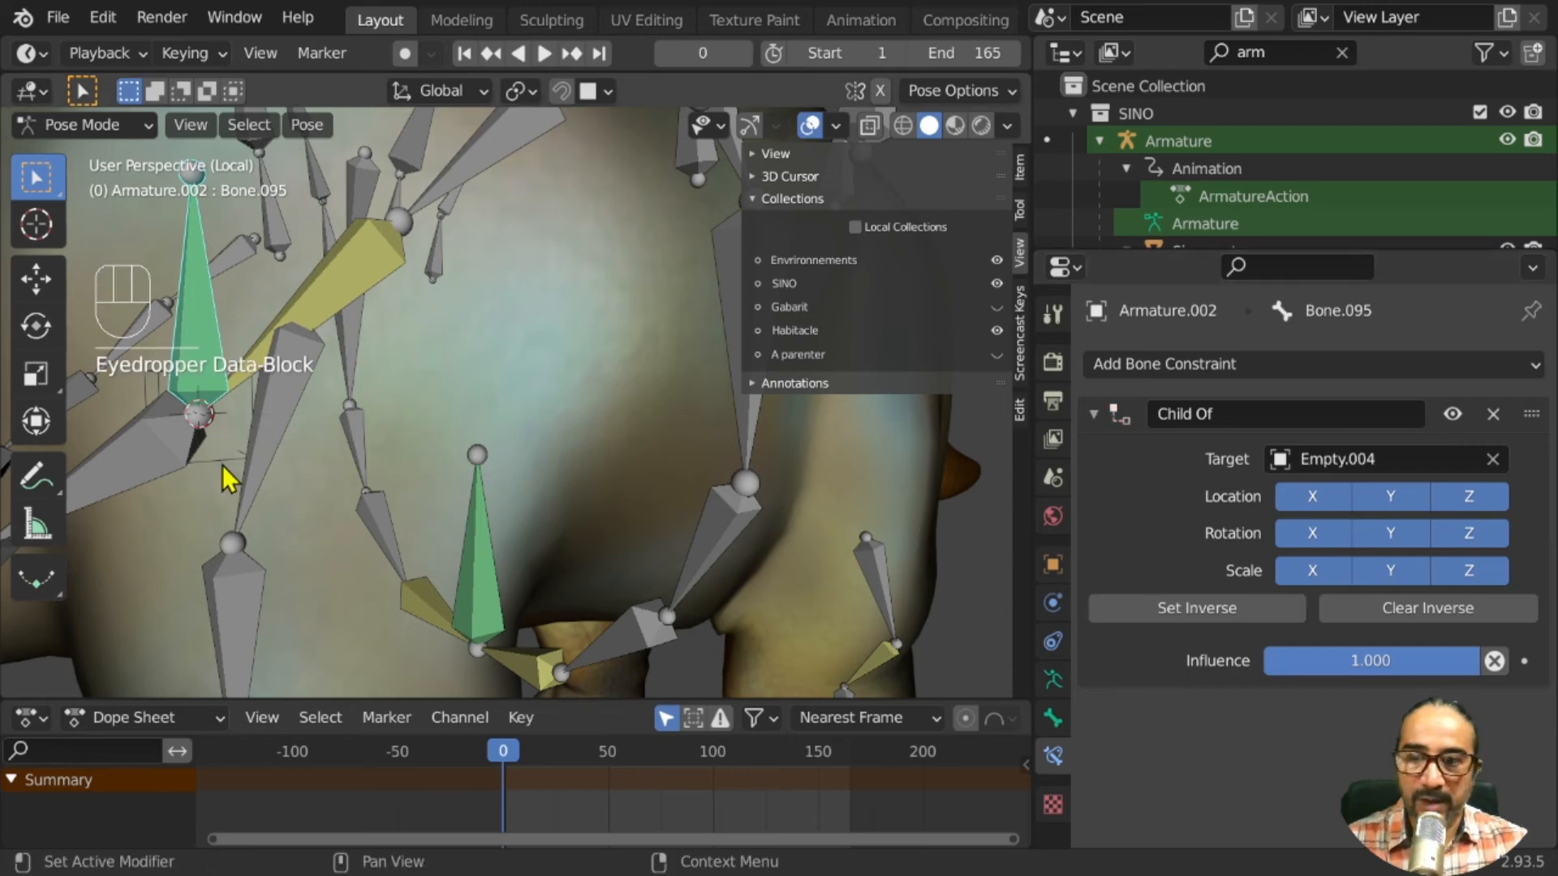
# Return to Object Mode and select the cube empty Empty.004 together with the Sinoceratops mesh as active object
pyautogui.scroll(-5, 372, 552)
pyautogui.scroll(3, 373, 551)
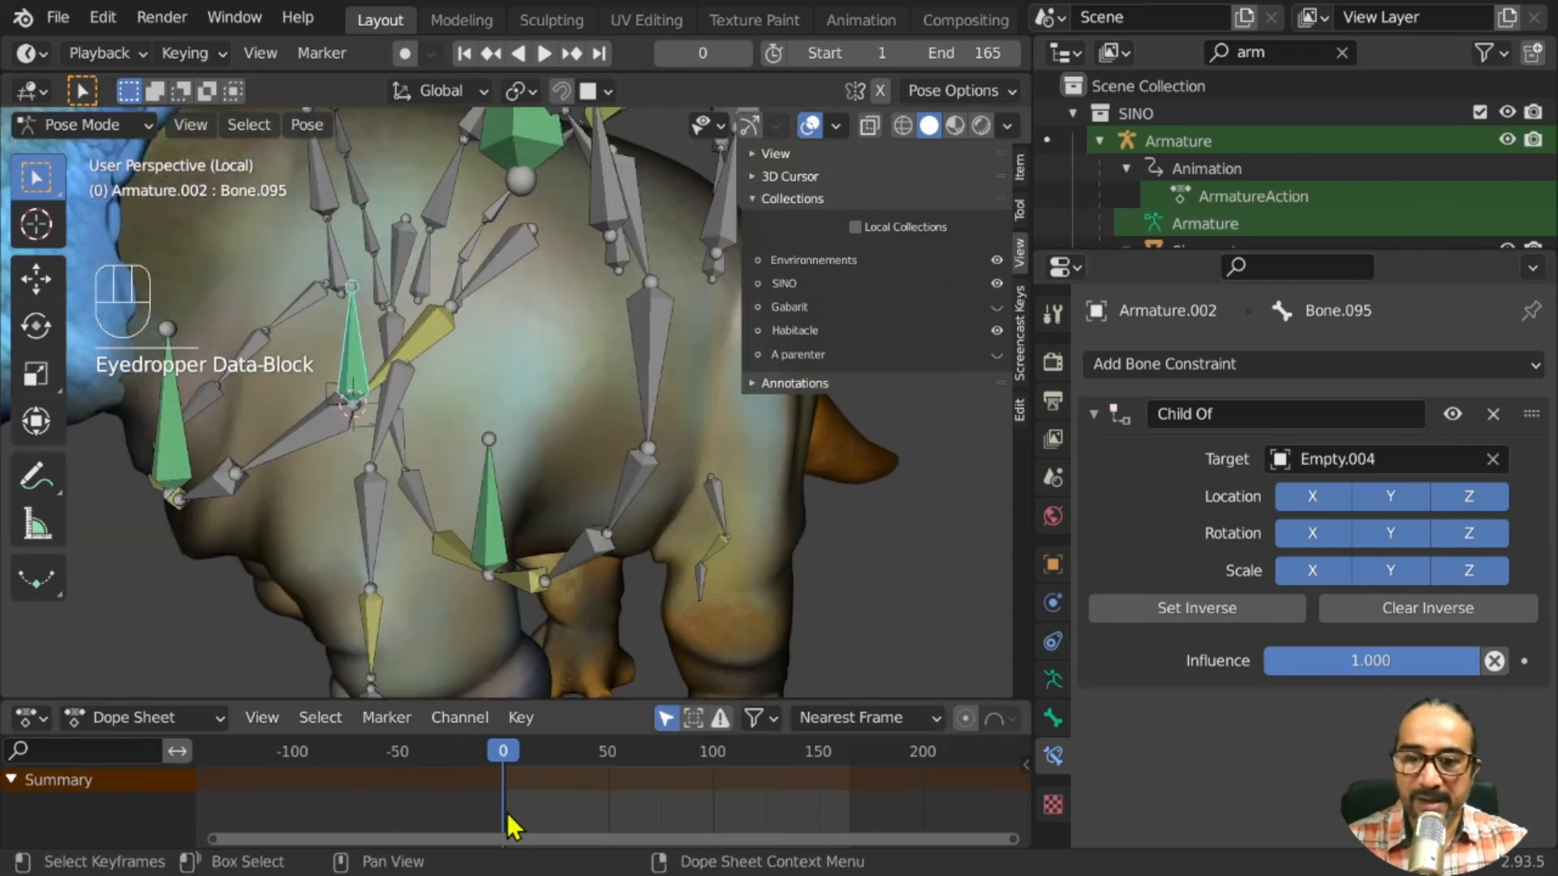
pyautogui.moveTo(502, 751); pyautogui.dragTo(435, 752)
pyautogui.scroll(2, 258, 439)
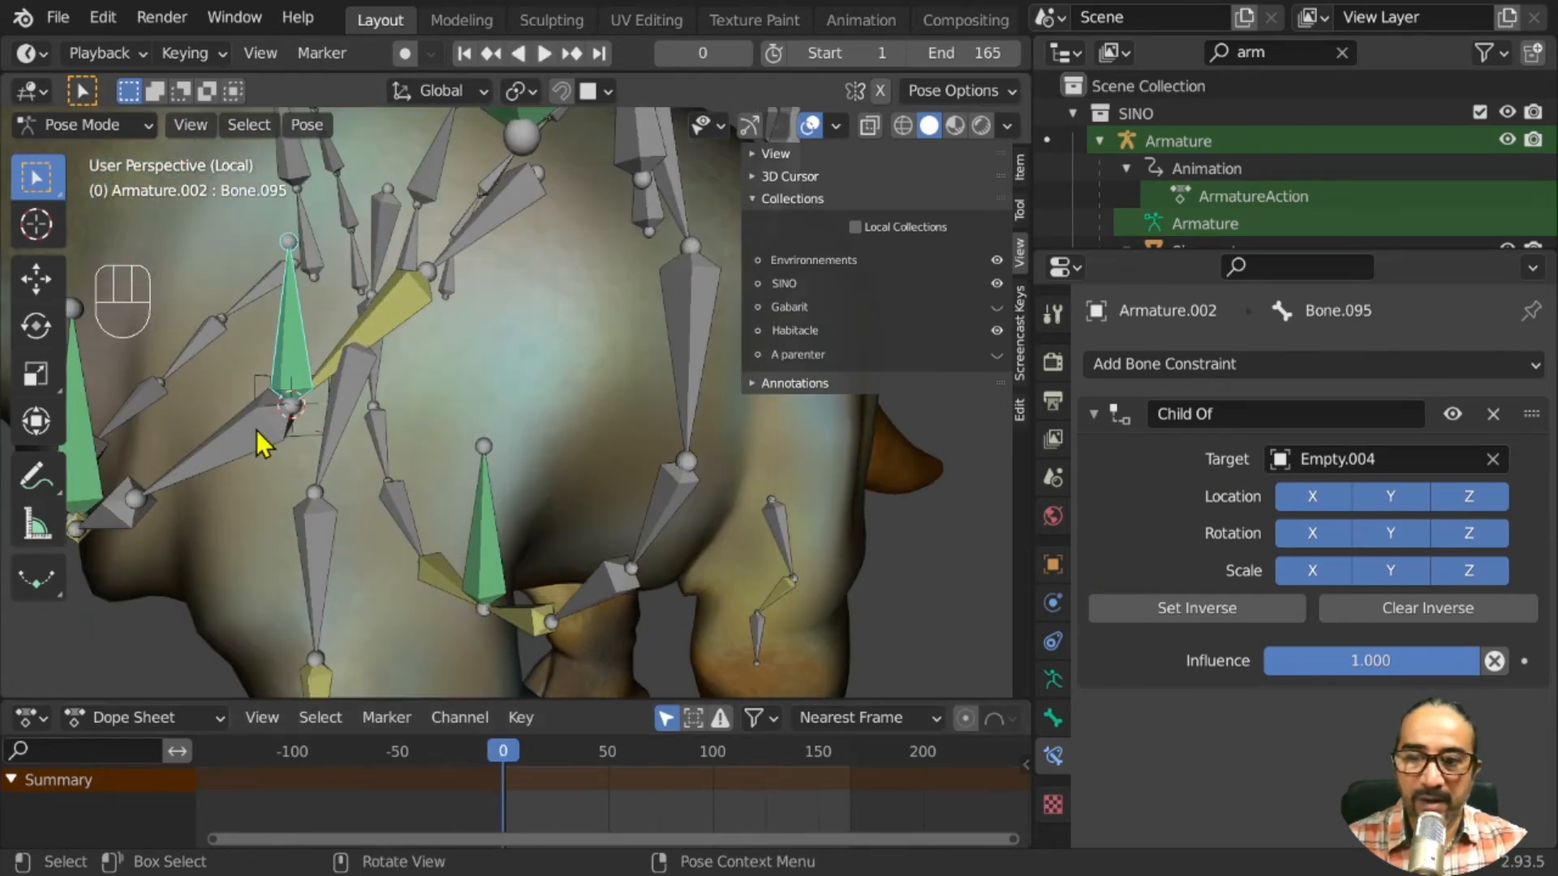
pyautogui.moveTo(257, 430); pyautogui.dragTo(271, 428, button='middle')
pyautogui.click(312, 402)
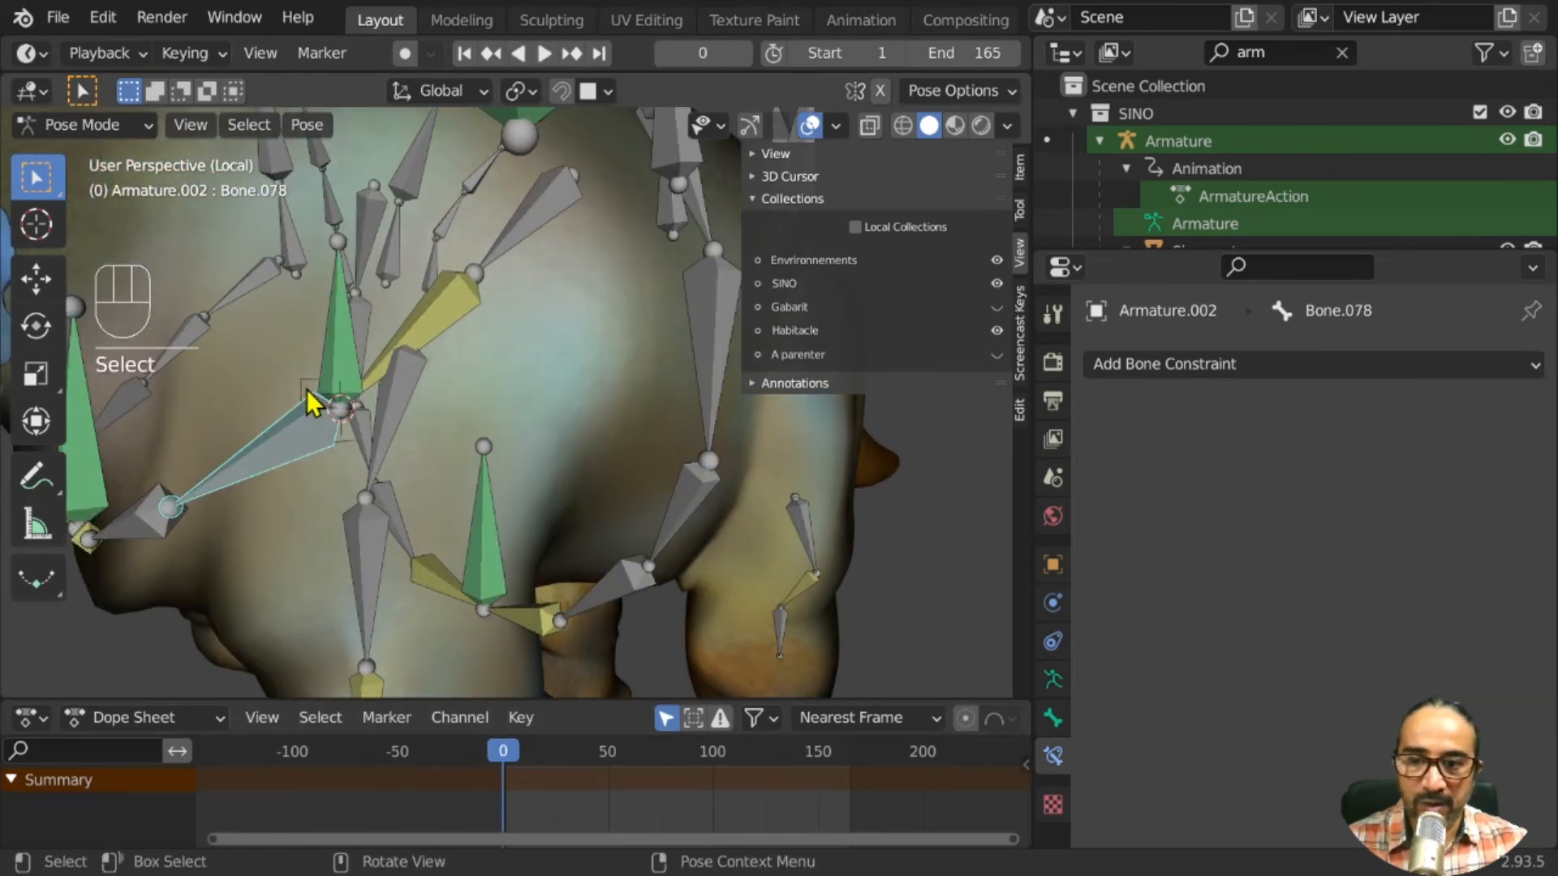
pyautogui.hotkey('ctrl', 'Tab')
pyautogui.keyDown('shift'); pyautogui.click(304, 386); pyautogui.keyUp('shift')
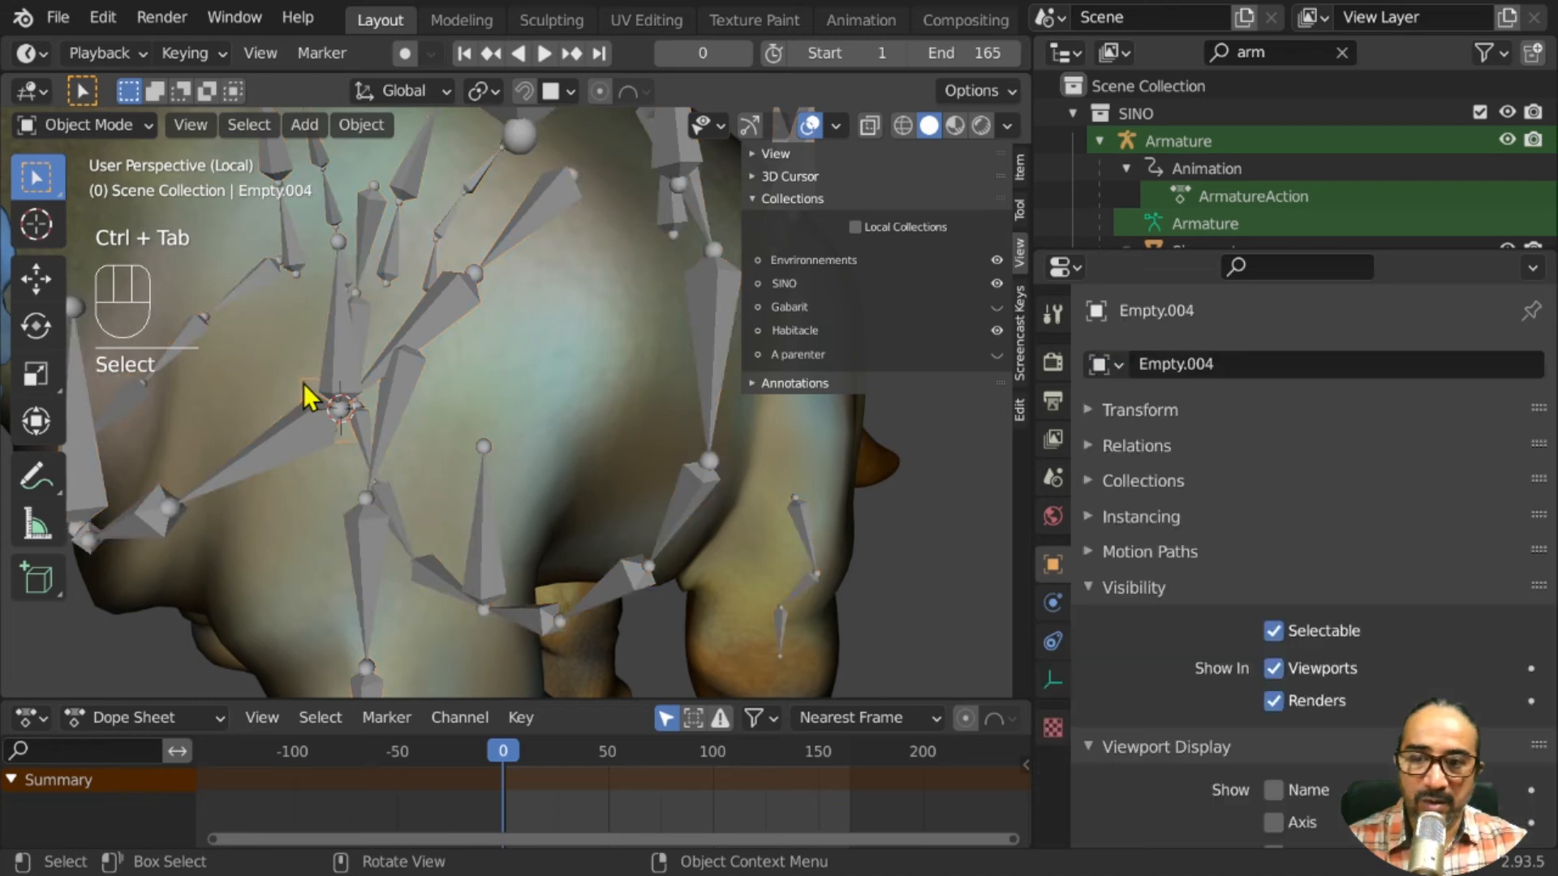
pyautogui.keyDown('shift'); pyautogui.click(242, 597); pyautogui.keyUp('shift')
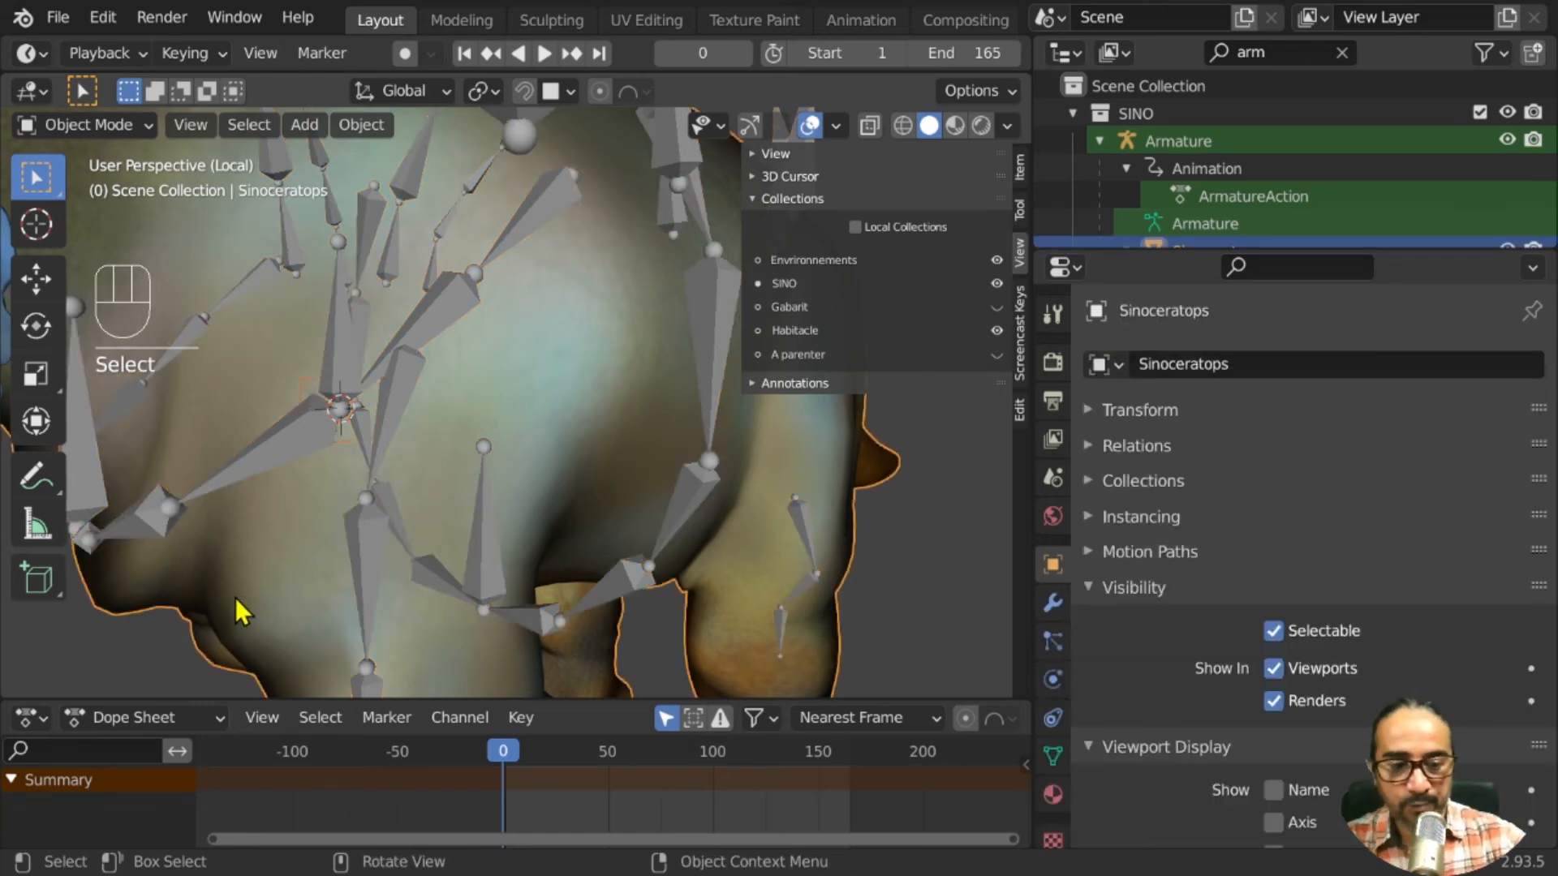
# Isolate the Sinoceratops mesh and the cube empty in local view and view the empty on the shoulder closely
pyautogui.press('KP_Divide')
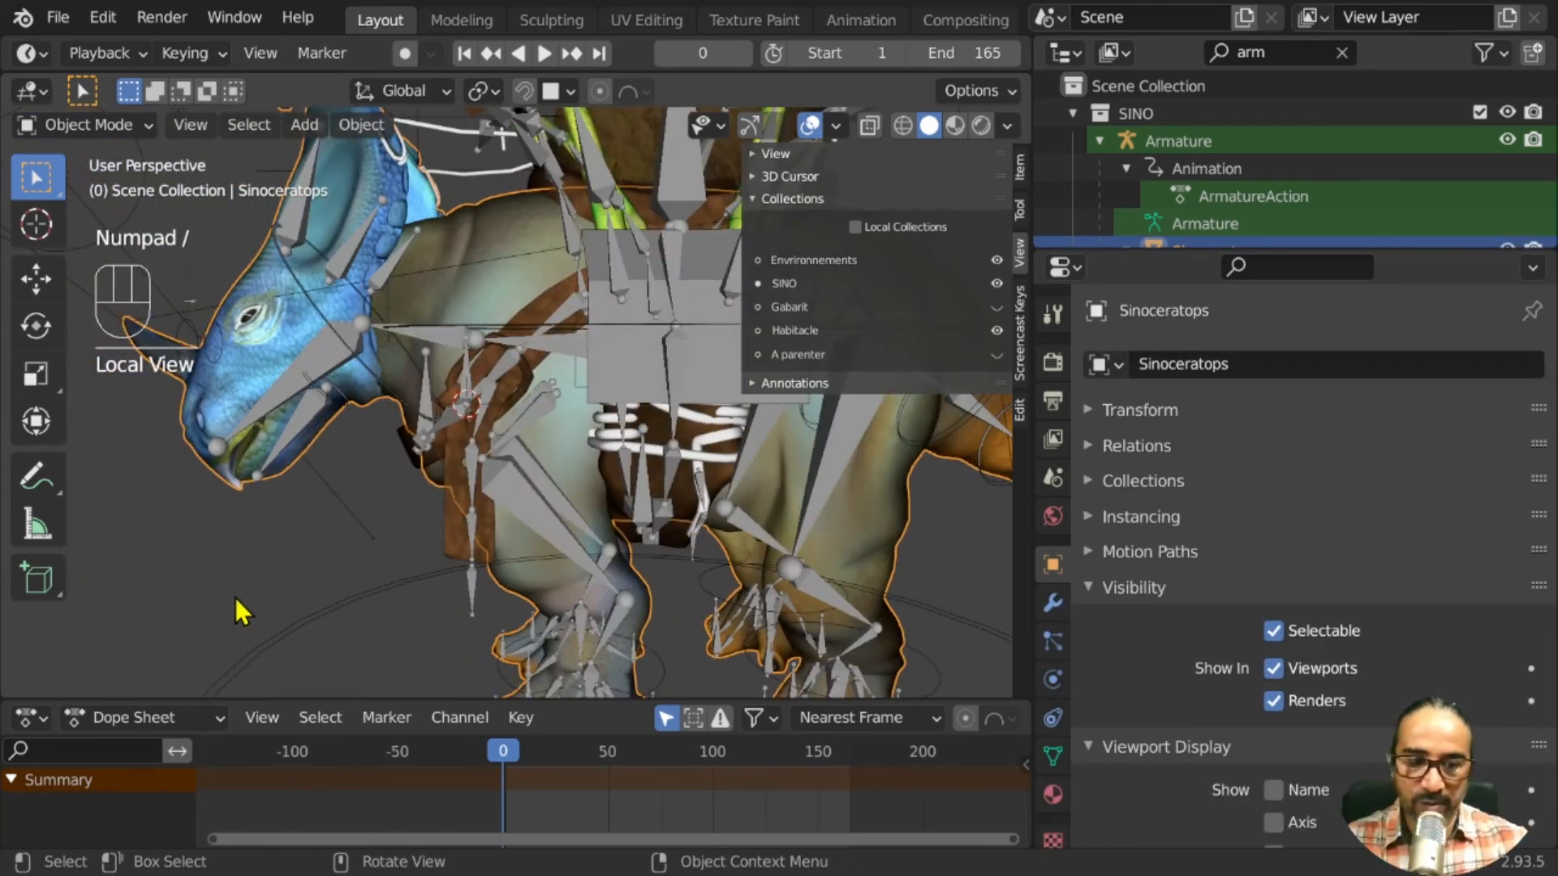
pyautogui.press('KP_Divide')
pyautogui.scroll(3, 221, 584)
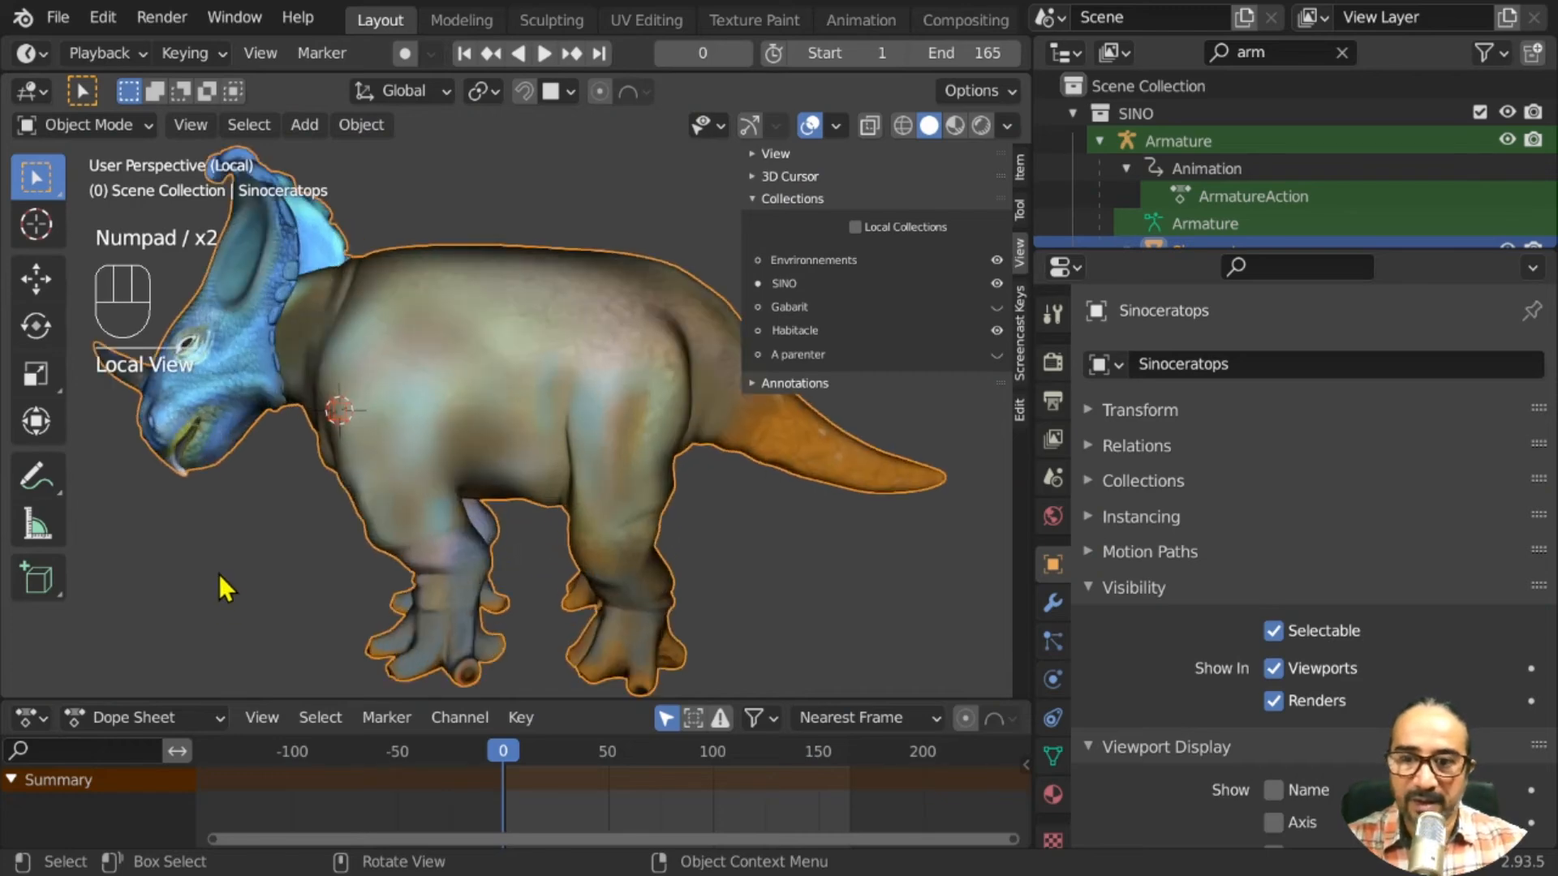
pyautogui.moveTo(219, 574); pyautogui.dragTo(415, 456, button='middle')
pyautogui.scroll(5, 345, 531)
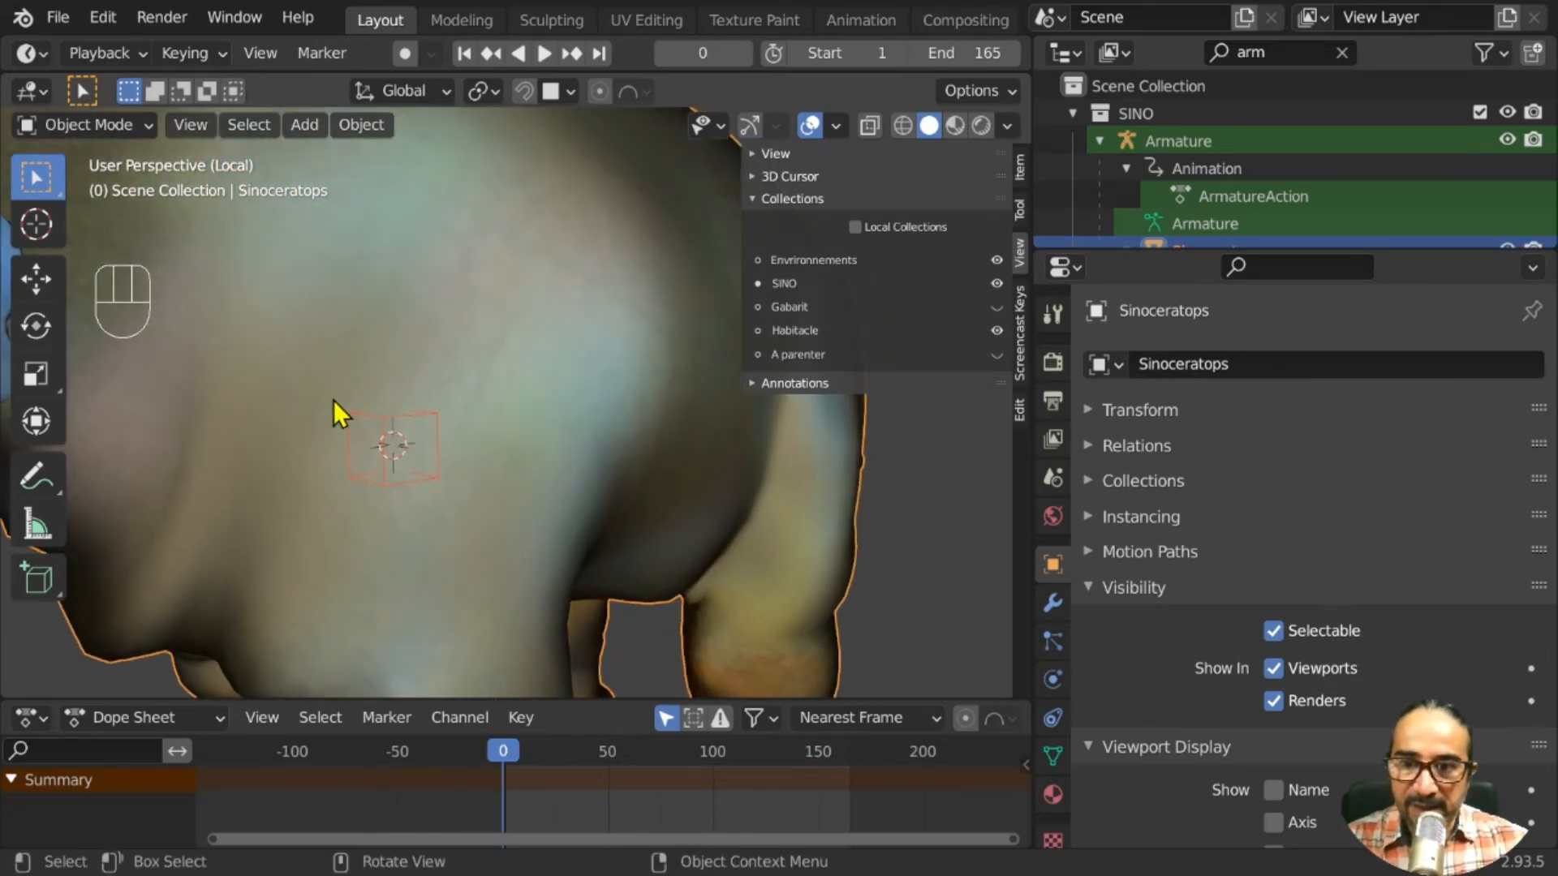
# Vertex-parent the cube empty to three Sinoceratops vertices around it in Edit Mode, and return to Object Mode
pyautogui.press('Tab')
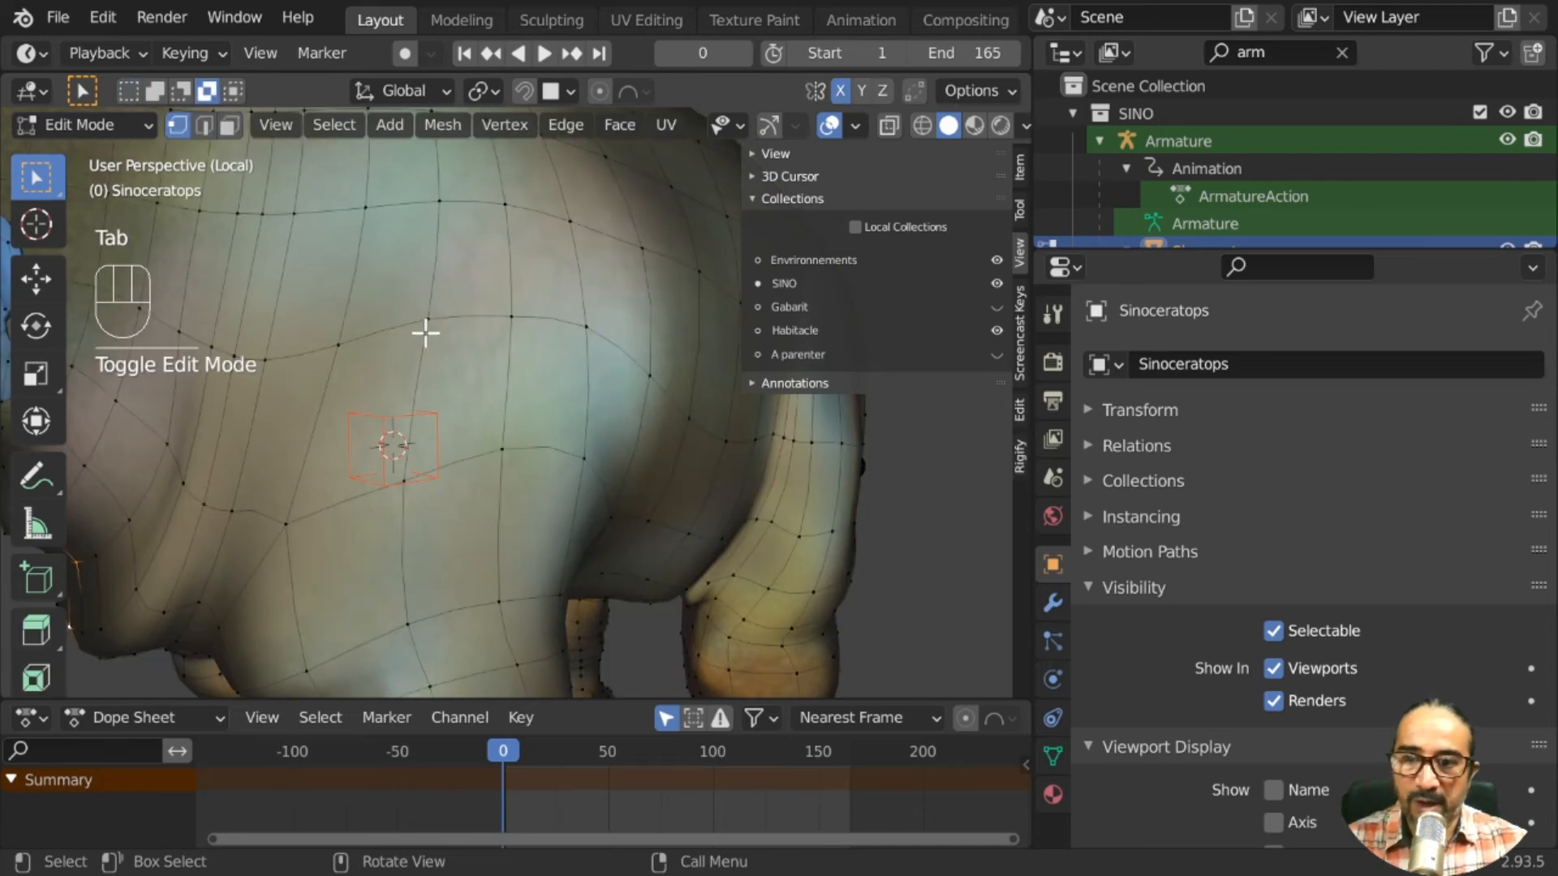
pyautogui.click(337, 339)
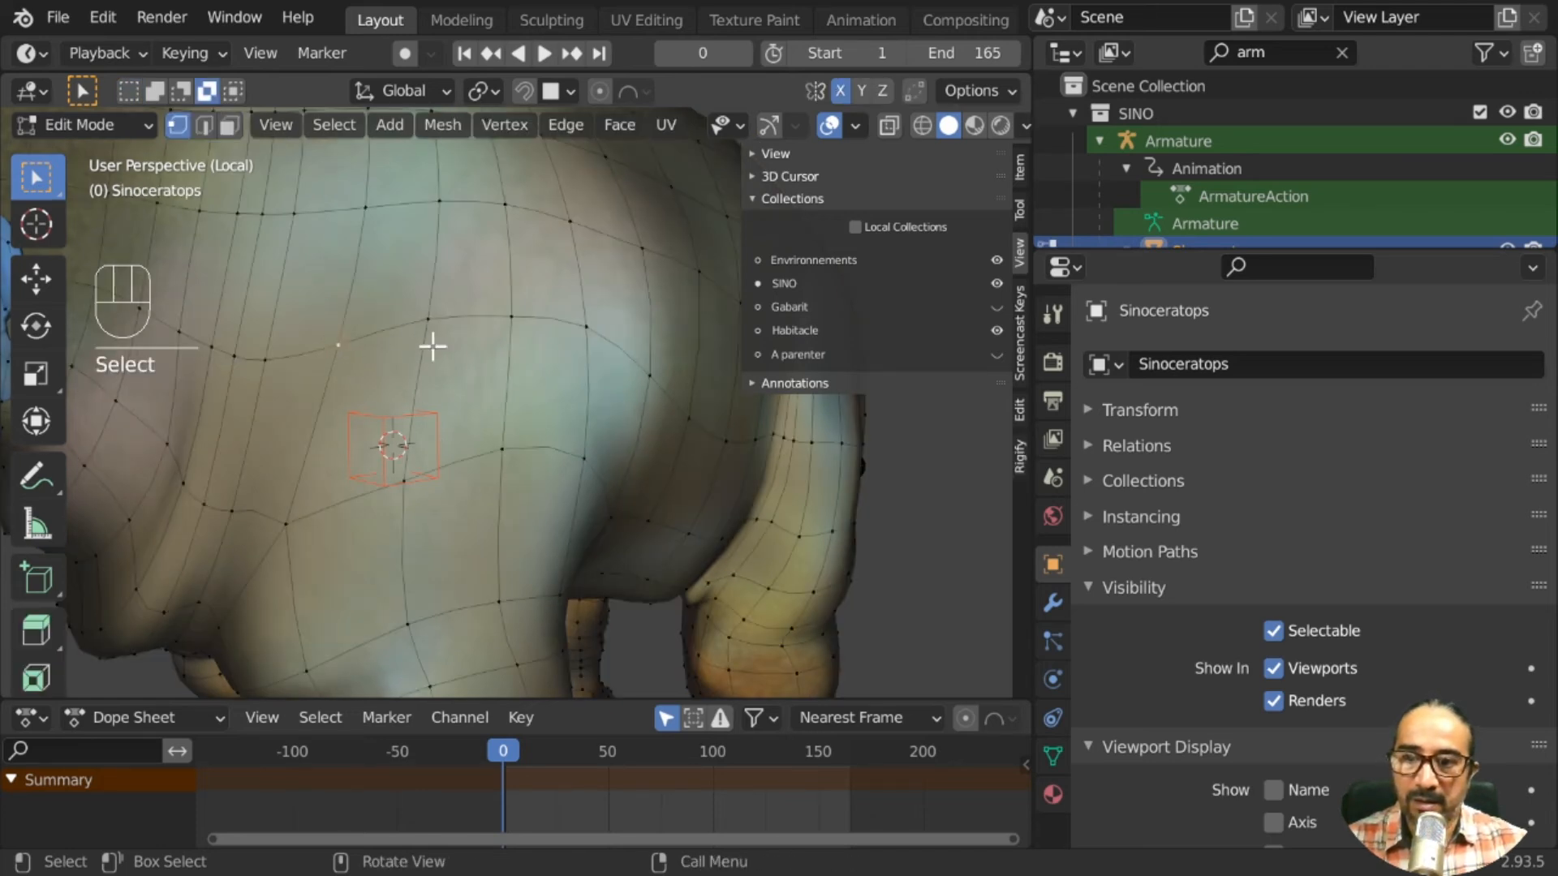
pyautogui.keyDown('shift'); pyautogui.click(404, 482); pyautogui.keyUp('shift')
pyautogui.moveTo(405, 482); pyautogui.dragTo(469, 497, button='middle')
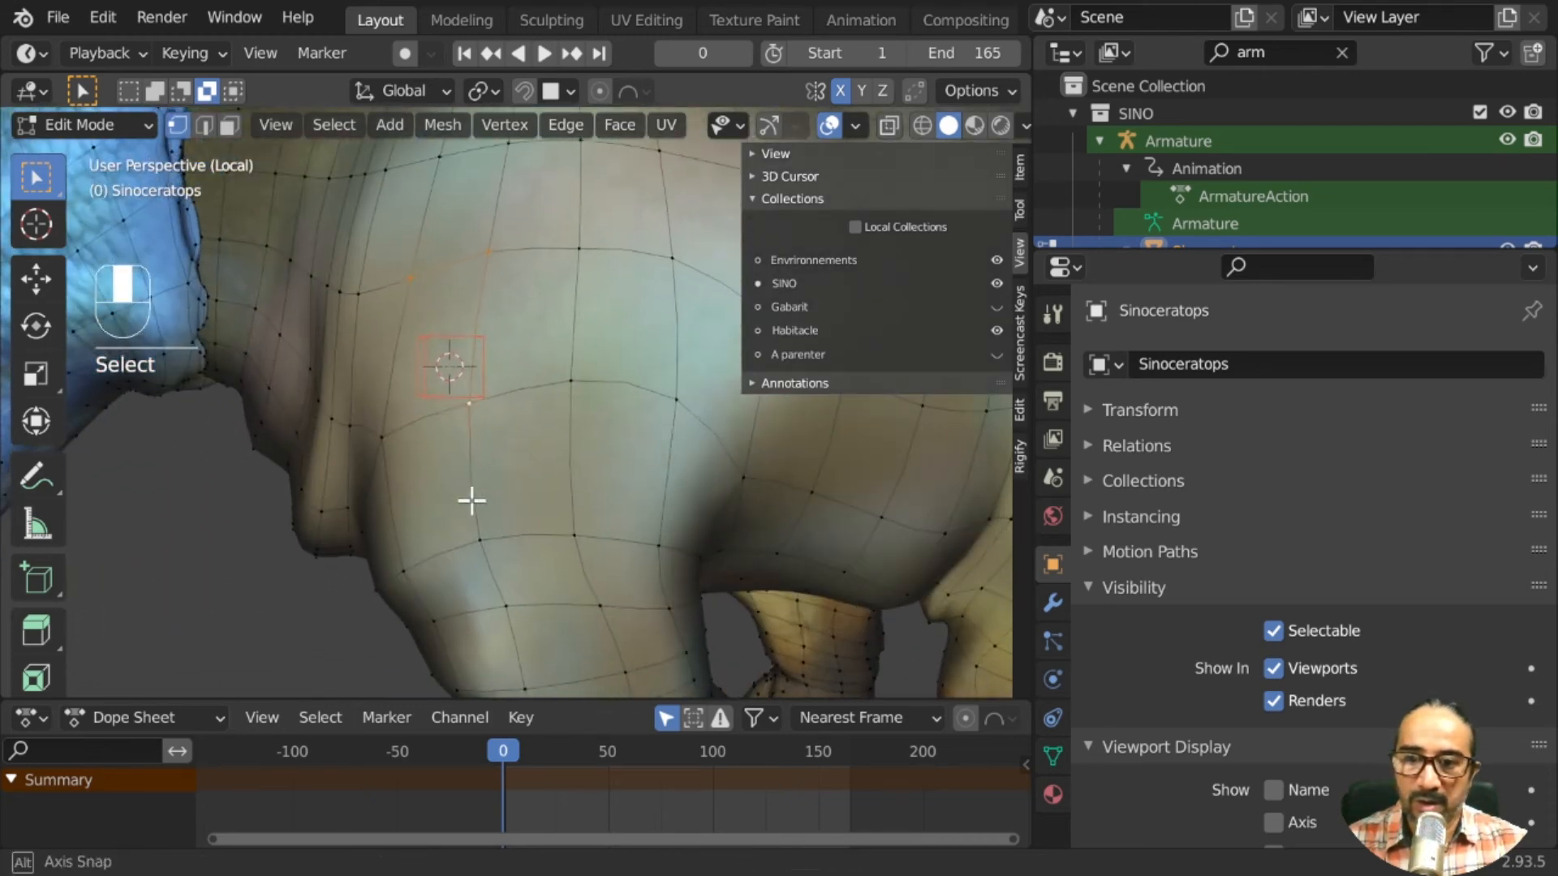
pyautogui.hotkey('ctrl', 'p')
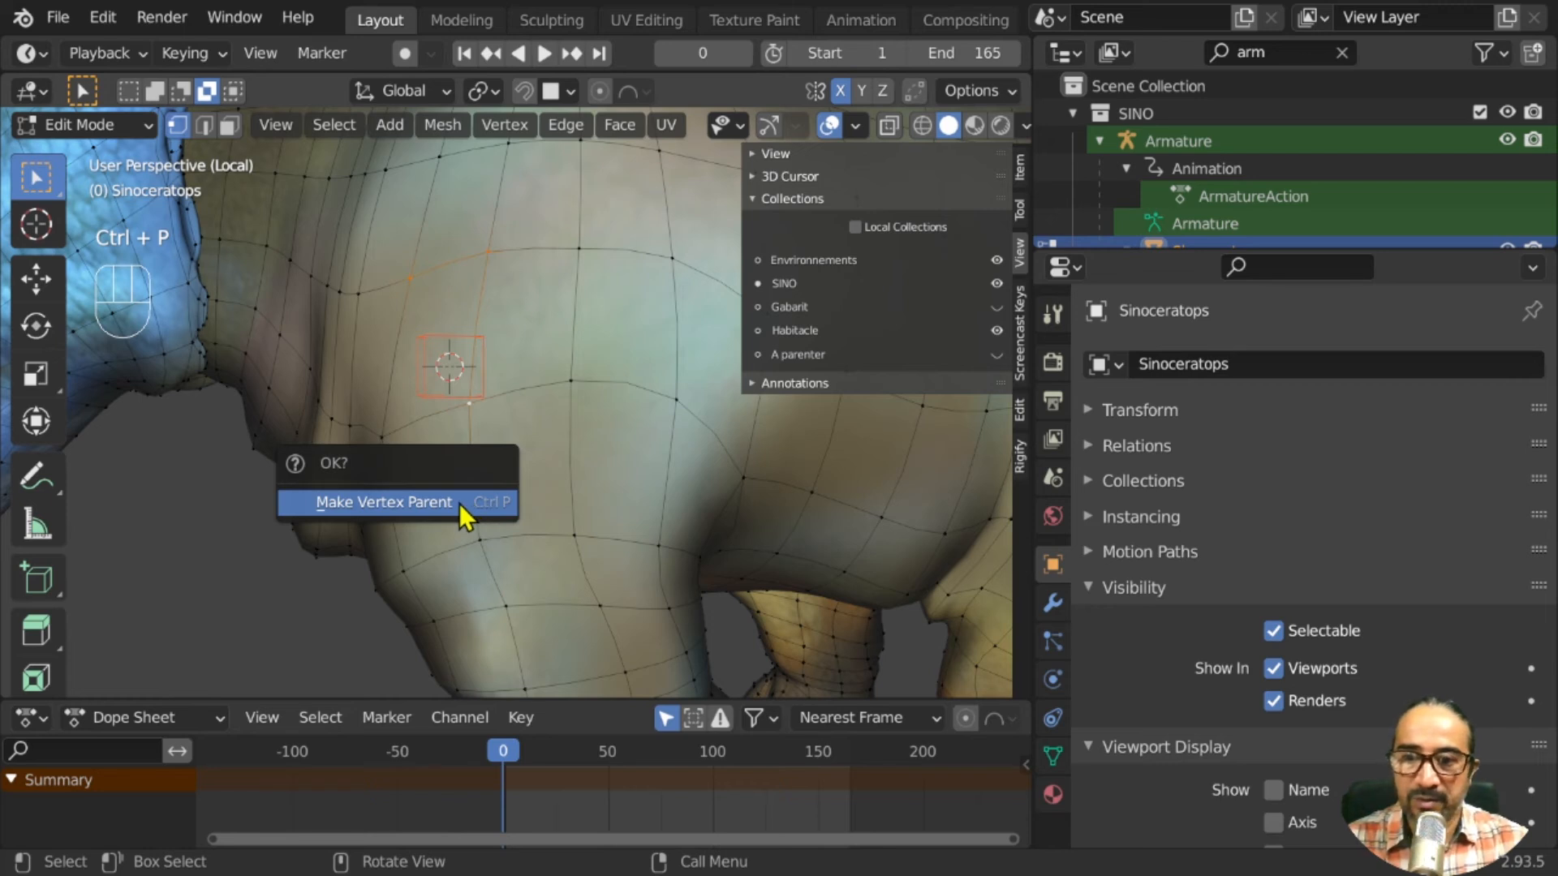
pyautogui.click(459, 503)
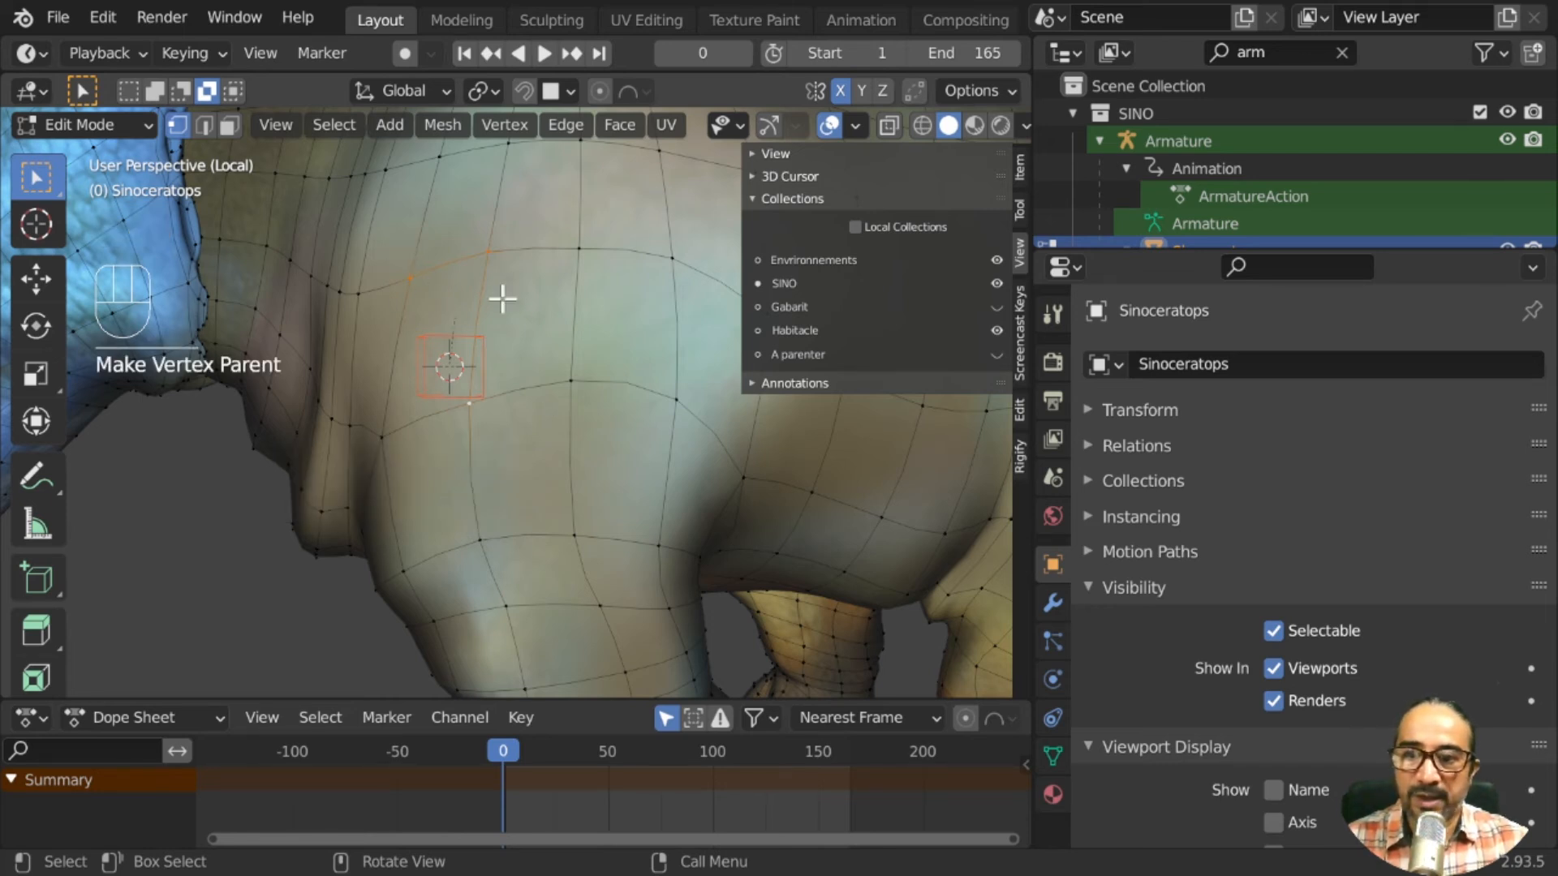
pyautogui.click(42, 125)
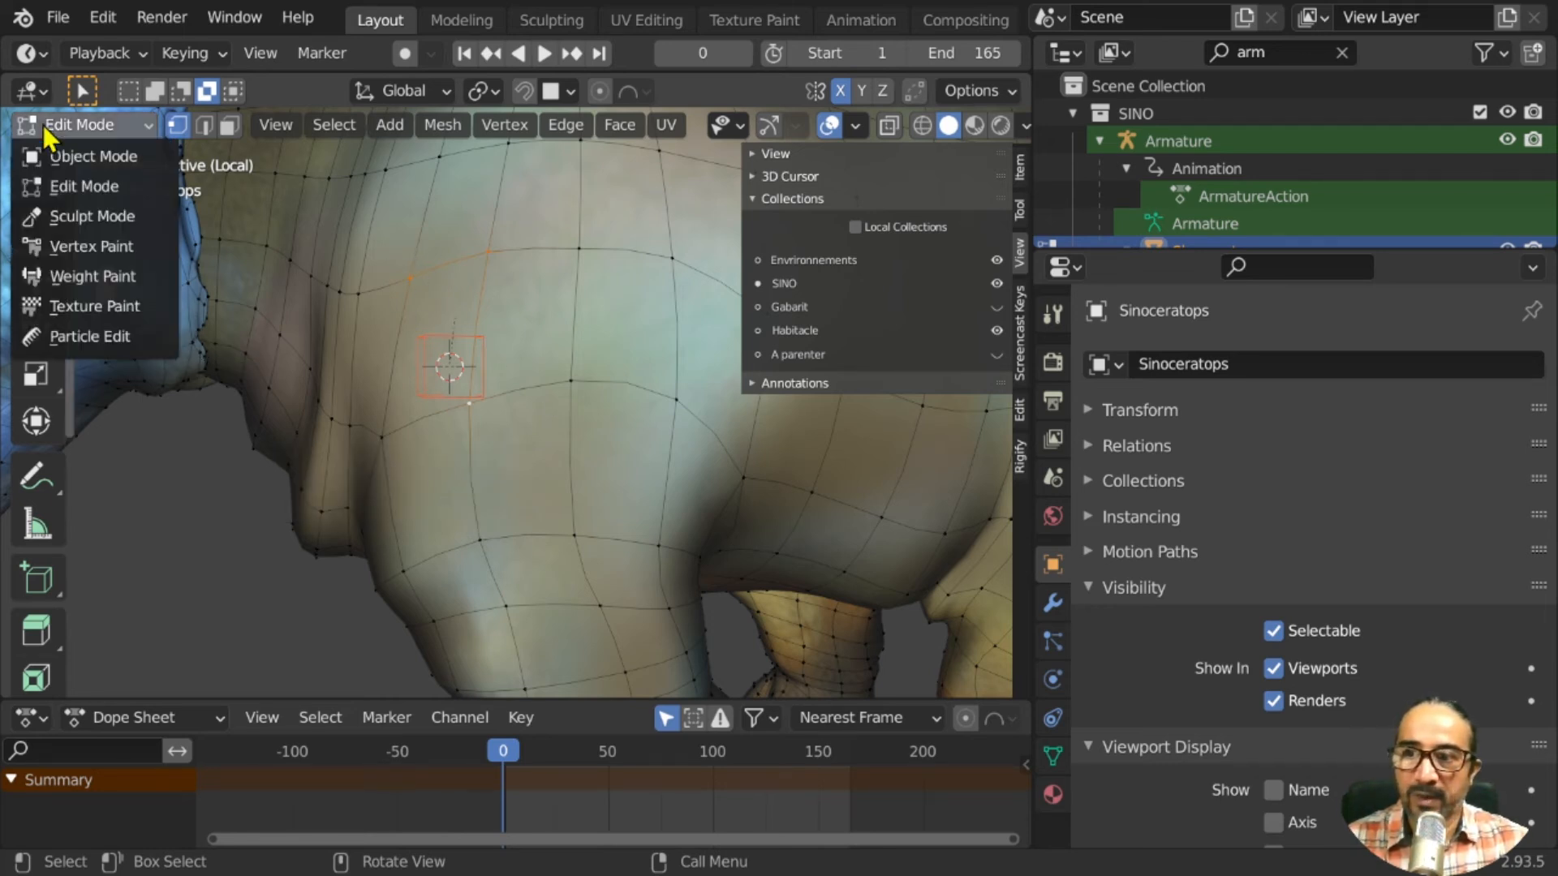
pyautogui.click(91, 159)
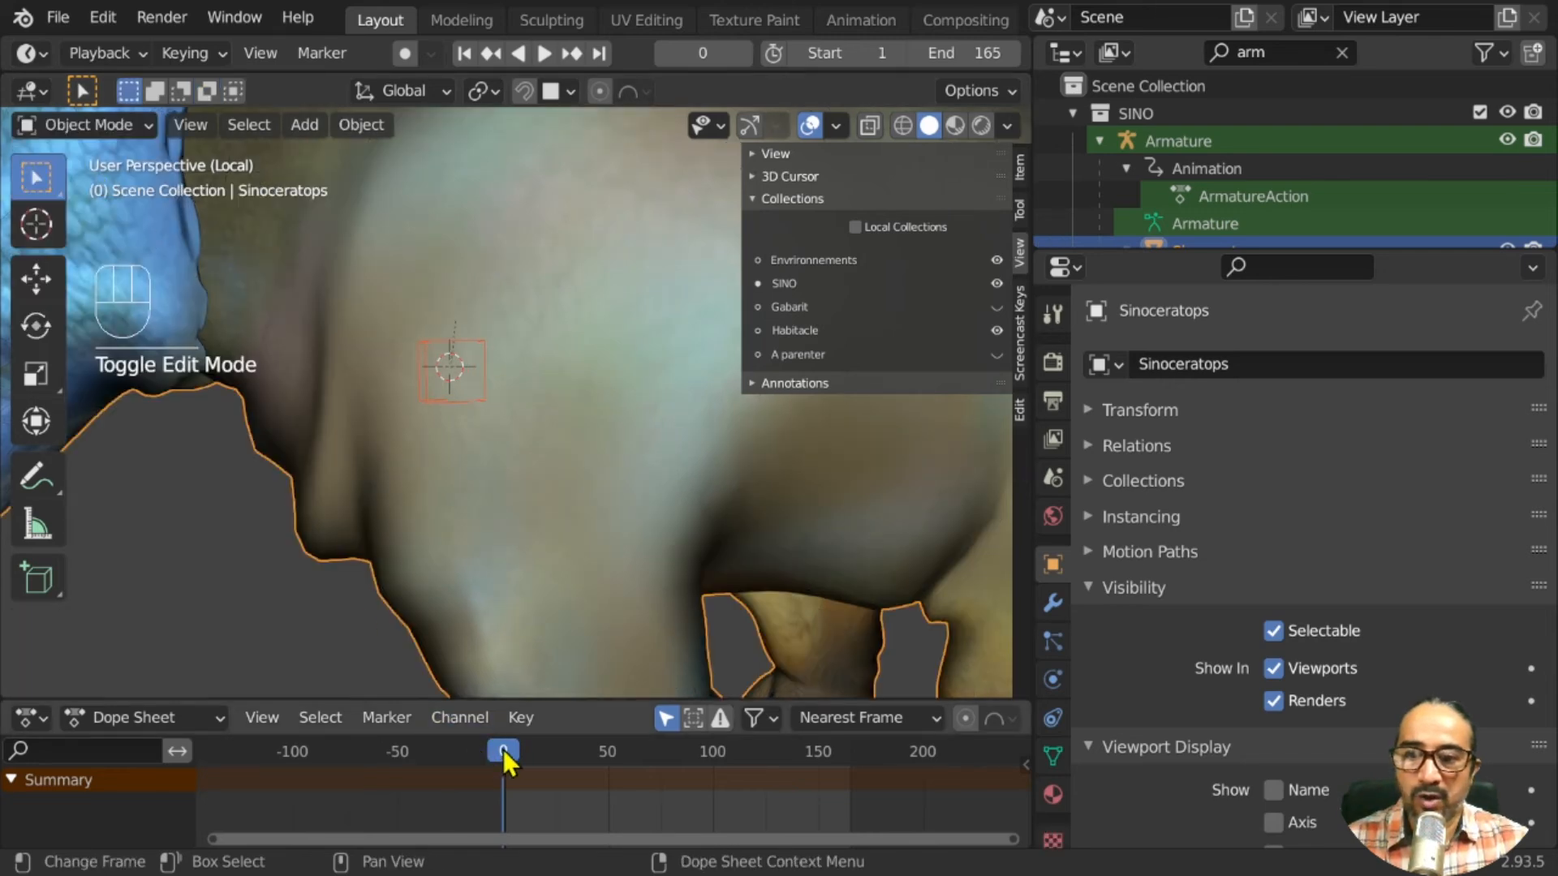
# Play the animation to frame 42 outside local view with overlays hidden, and examine how the front harness strap follows the body
pyautogui.moveTo(534, 750); pyautogui.dragTo(448, 711)
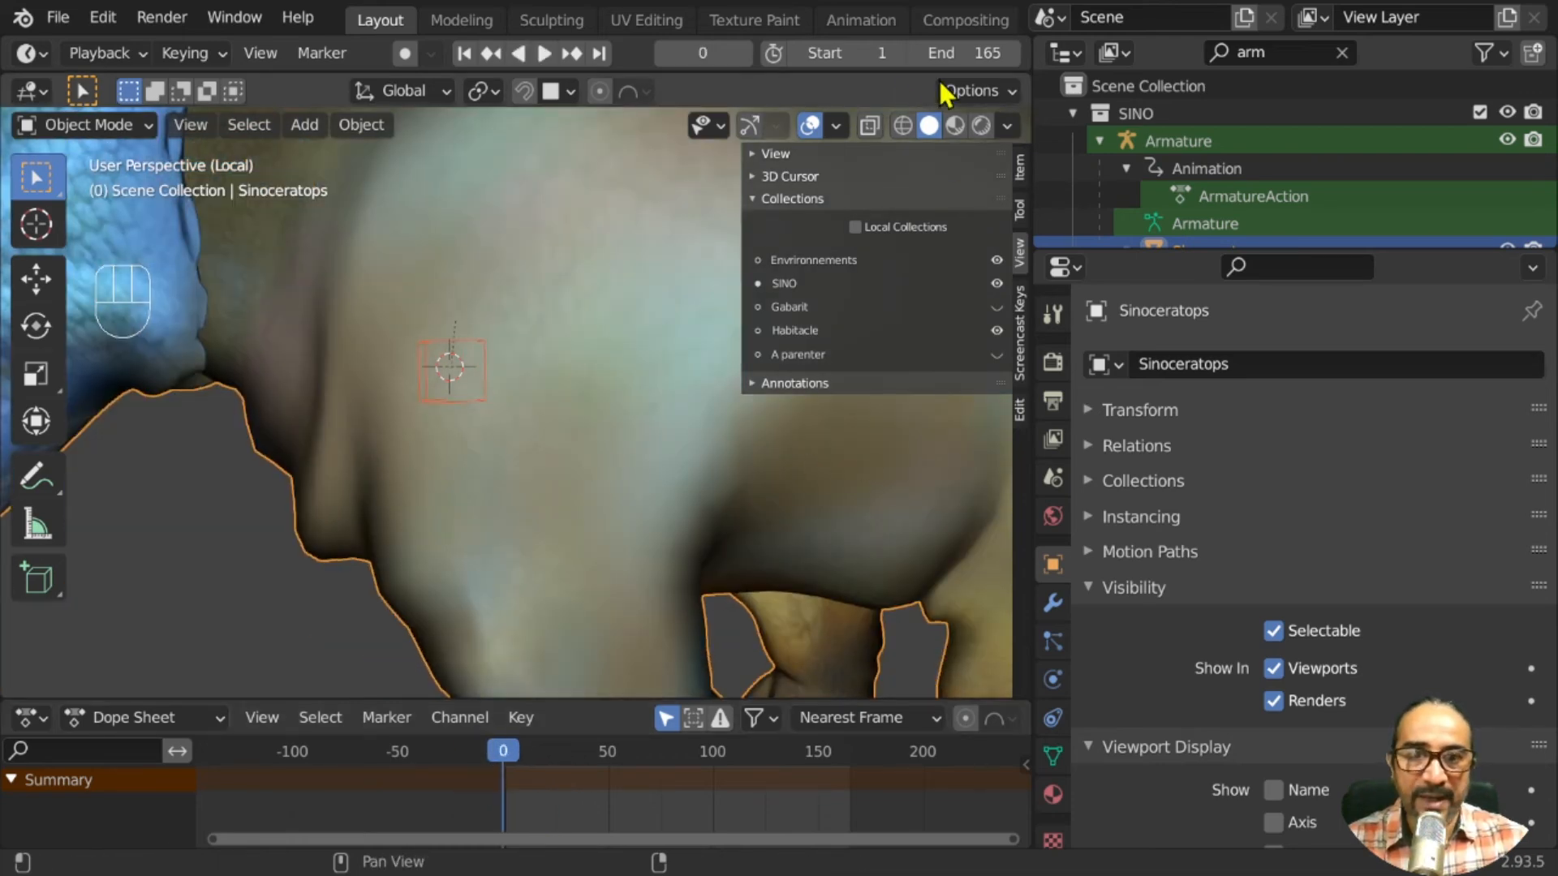
pyautogui.press('KP_Divide')
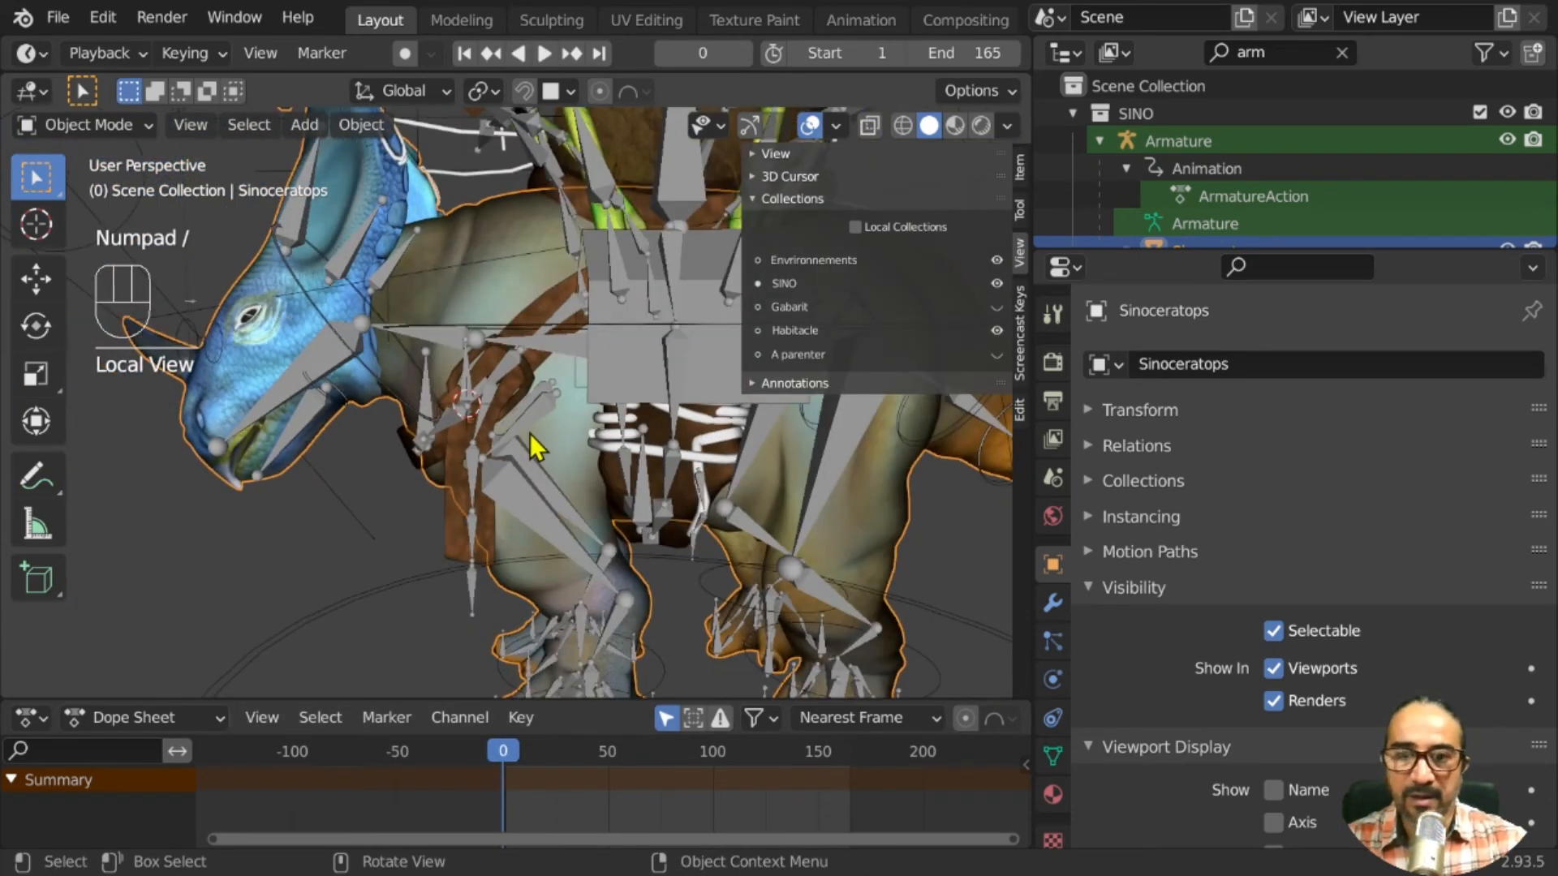
pyautogui.click(810, 125)
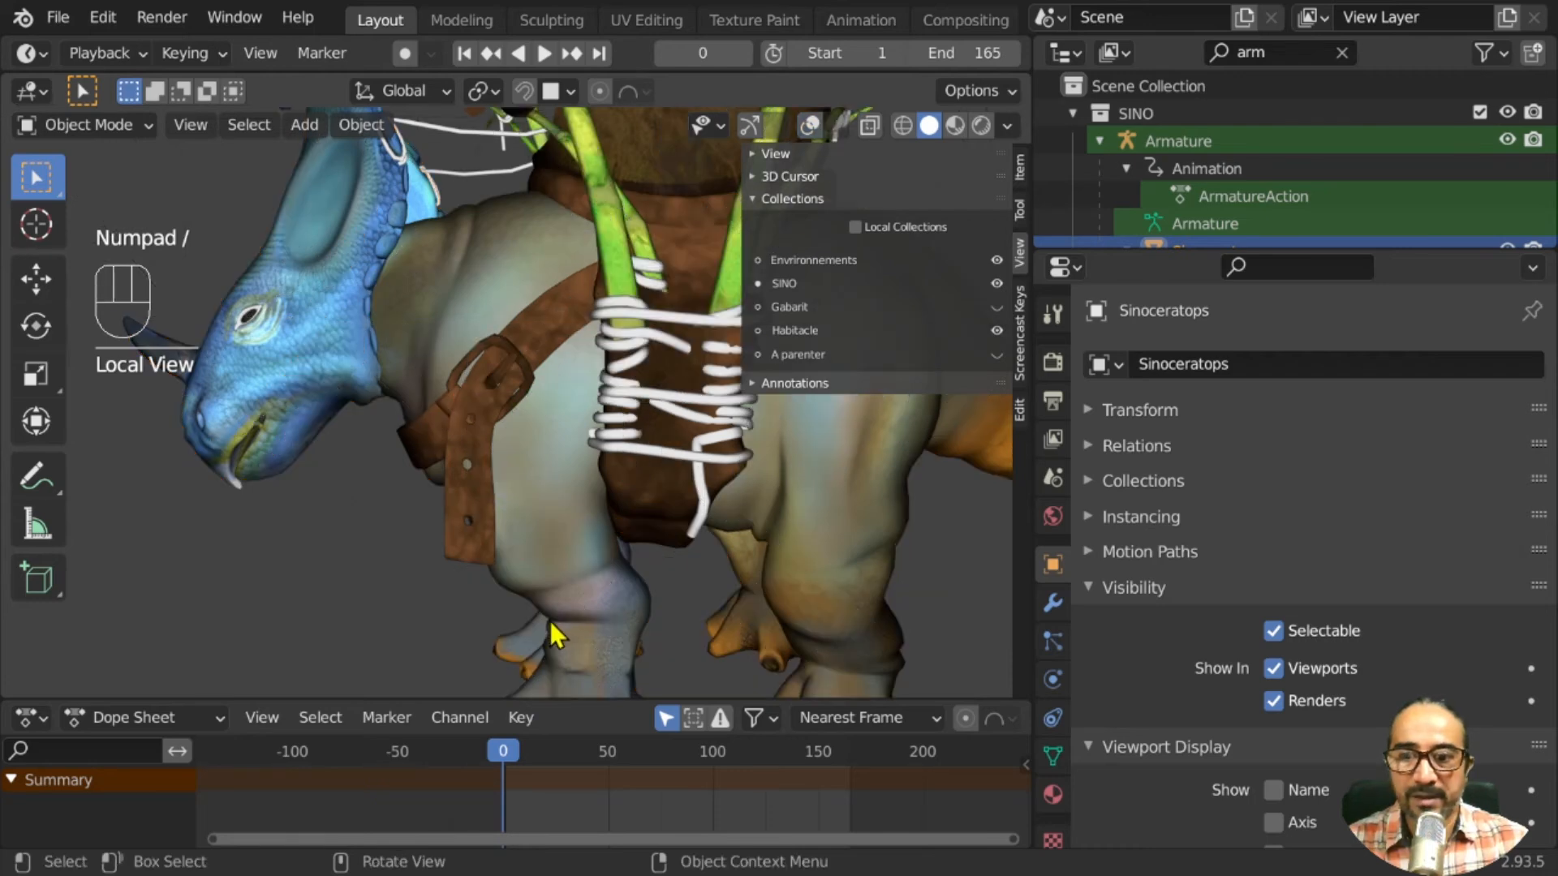
pyautogui.press('space')
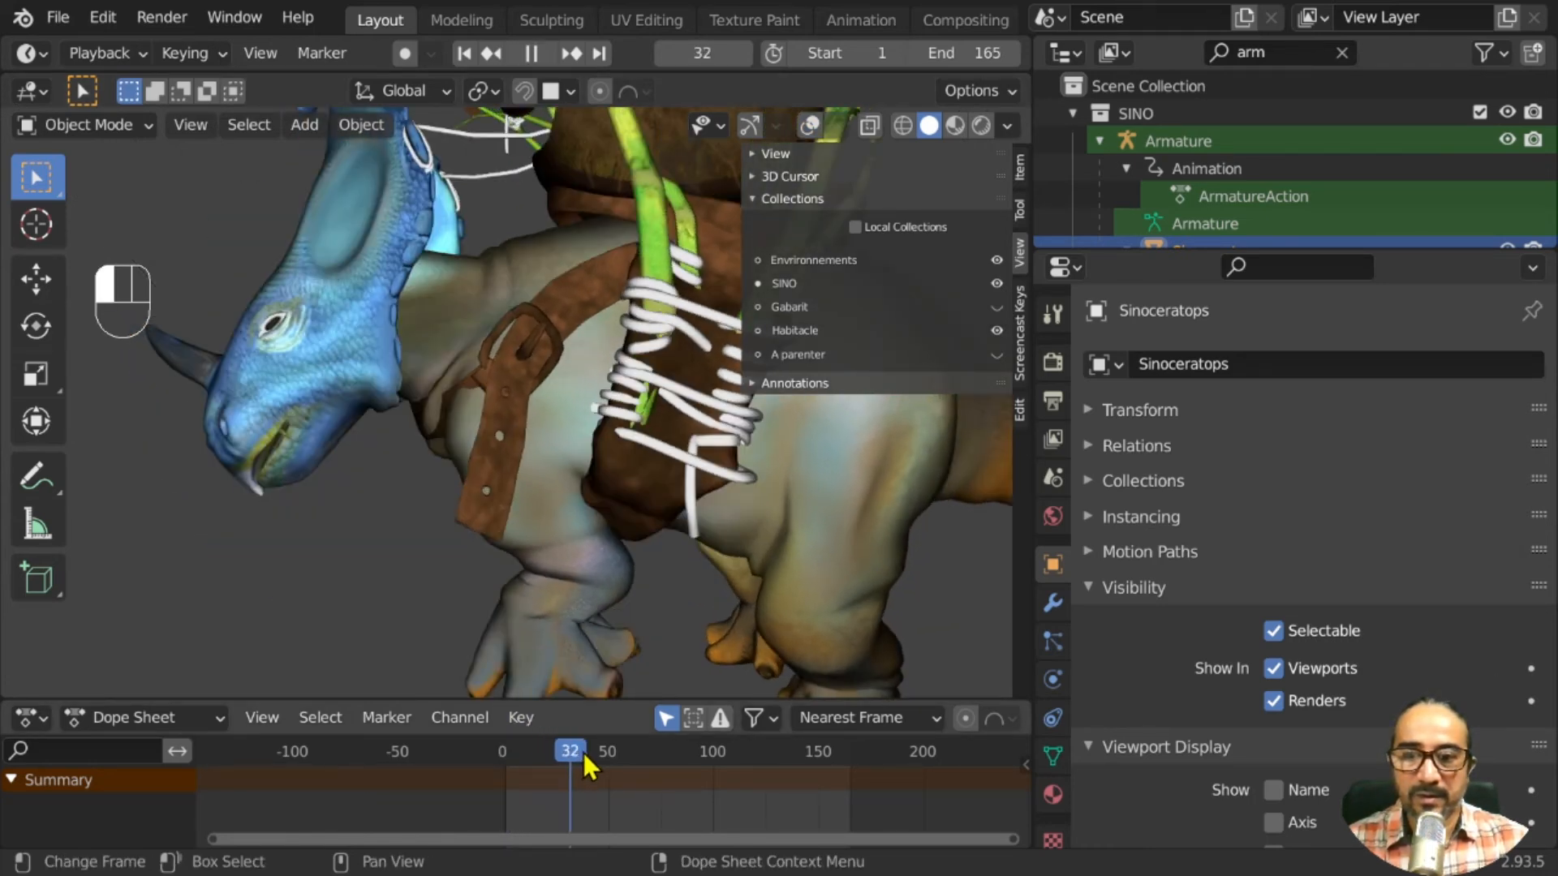
pyautogui.moveTo(597, 753); pyautogui.dragTo(589, 761)
pyautogui.press('space')
pyautogui.moveTo(484, 325); pyautogui.dragTo(459, 431, button='middle')
pyautogui.scroll(4, 470, 425)
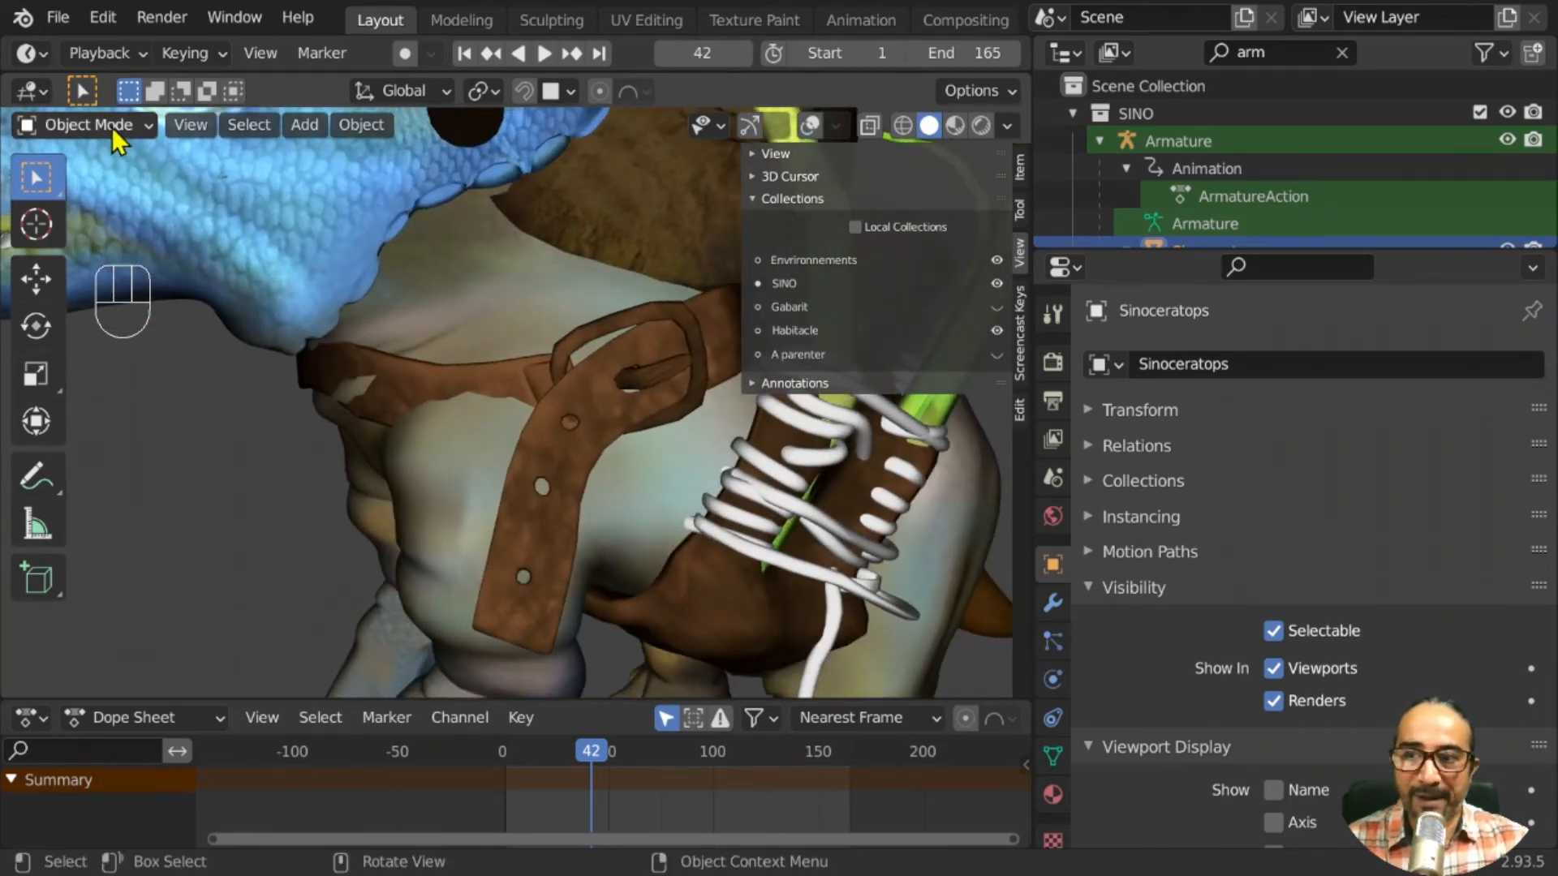
# Select Bone.078 of the harness armature in Pose Mode with overlays shown, and hide the overlays again
pyautogui.click(811, 127)
pyautogui.click(528, 392)
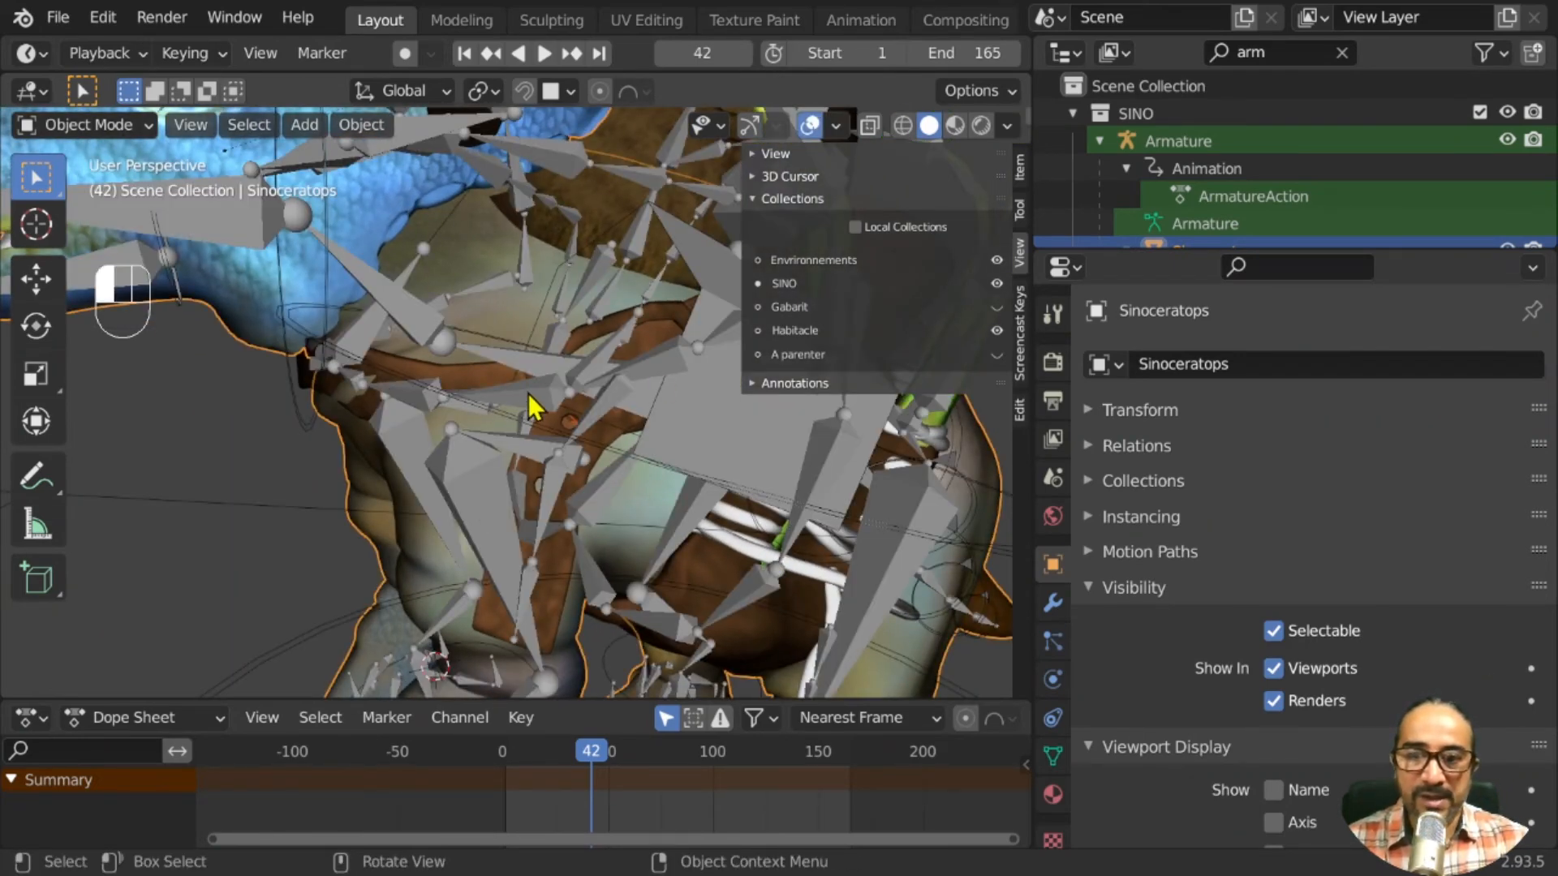
pyautogui.moveTo(552, 493); pyautogui.dragTo(635, 568, button='middle')
pyautogui.hotkey('ctrl', 'Tab')
pyautogui.click(647, 335)
pyautogui.click(810, 126)
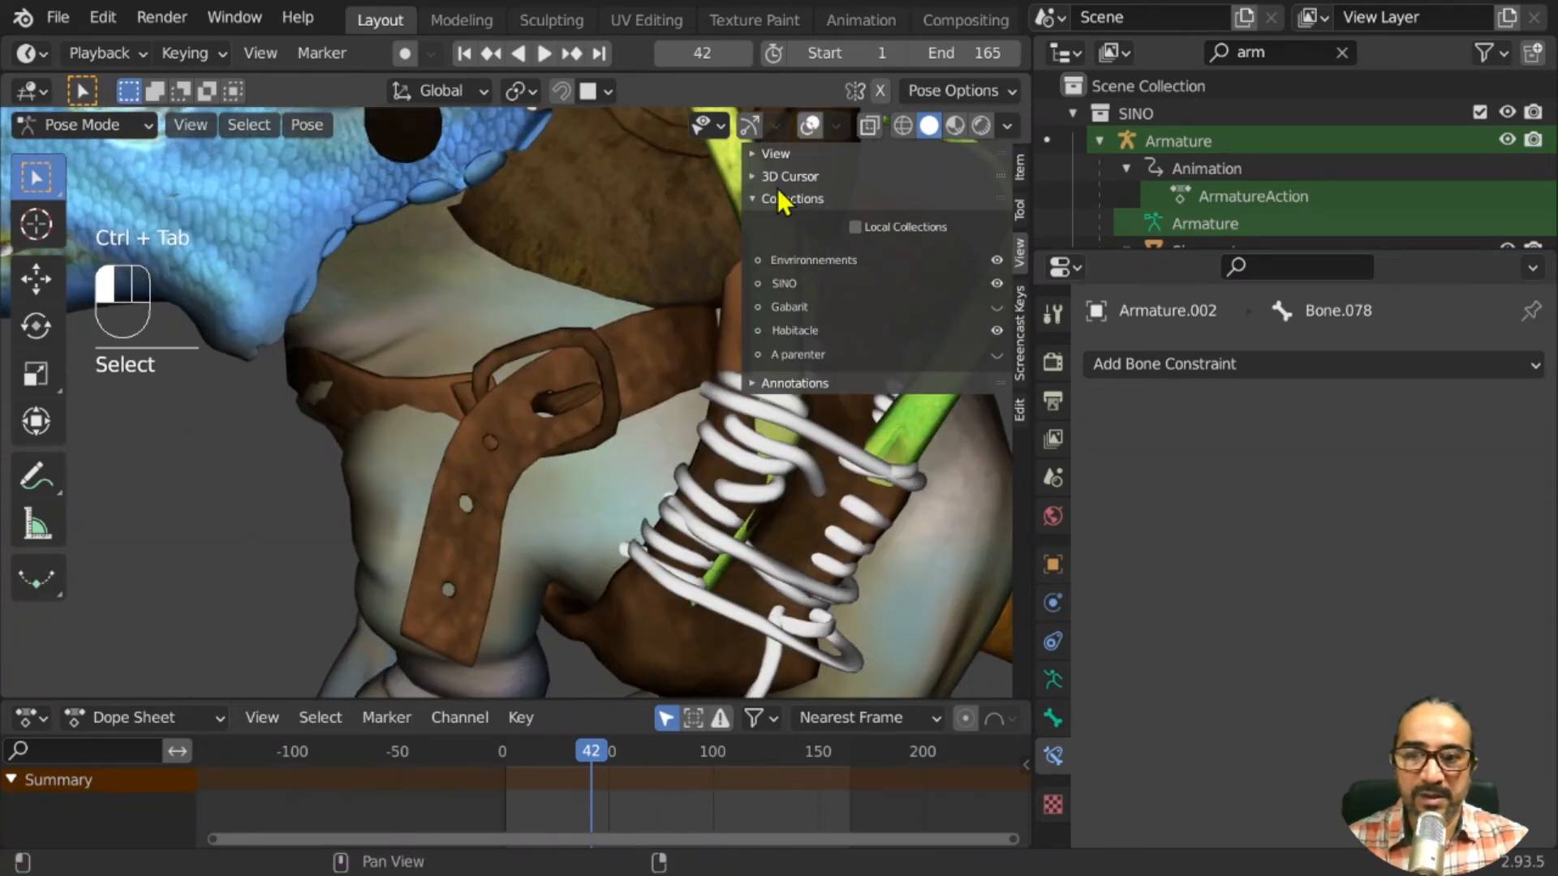
# Scale up and trackball-rotate Bone.078 at frame 42 to adjust the front strap, and return the timeline to frame 1
pyautogui.press('s')
pyautogui.click(568, 559)
pyautogui.moveTo(568, 560); pyautogui.dragTo(604, 535, button='middle')
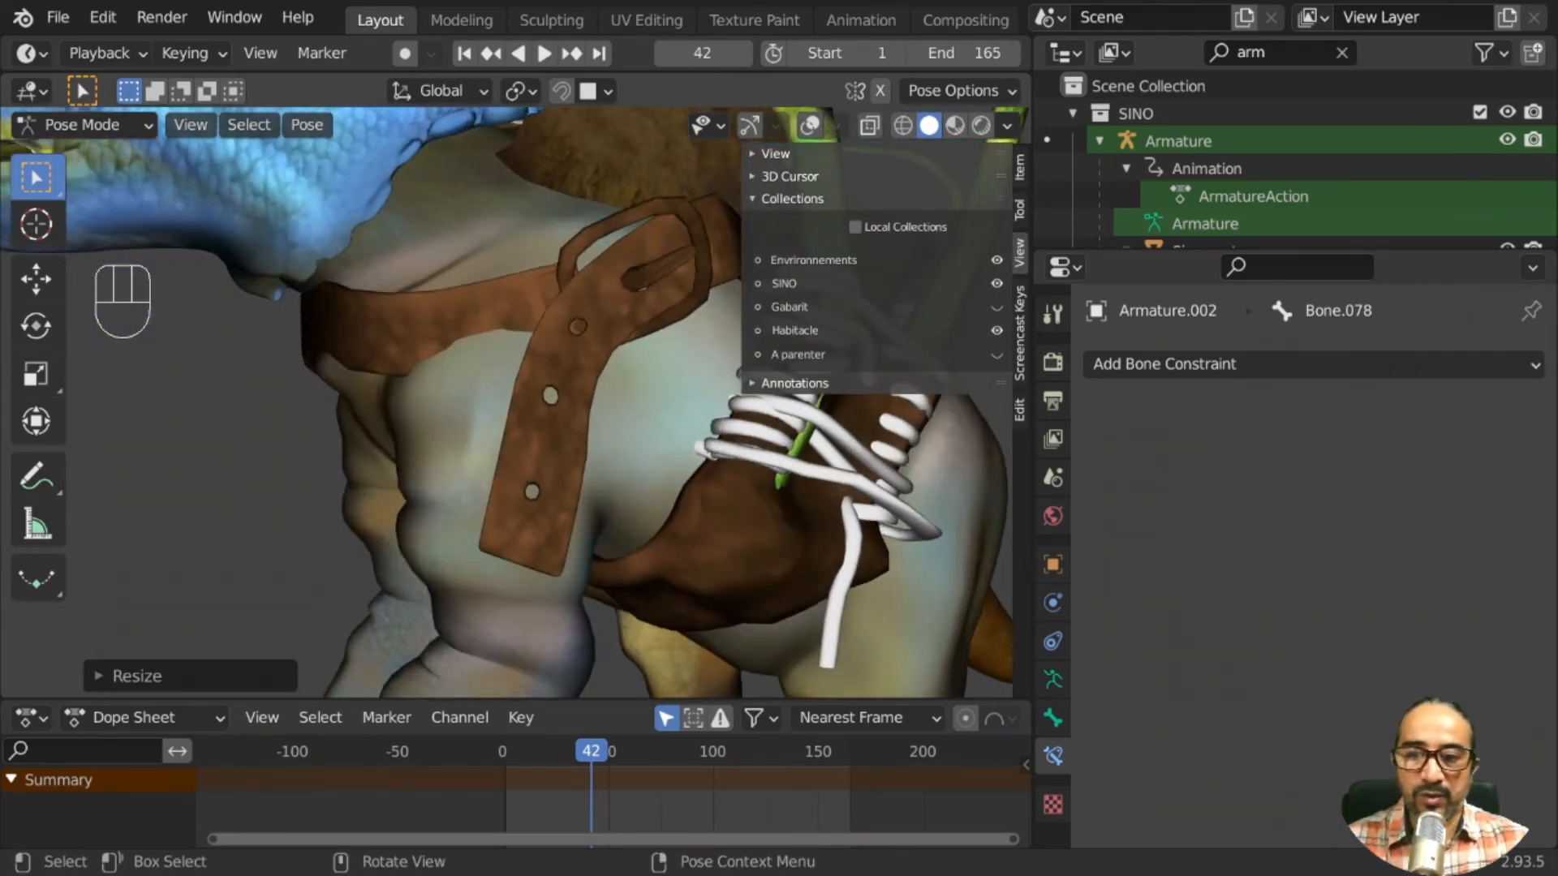
pyautogui.press('r')
pyautogui.press('r')
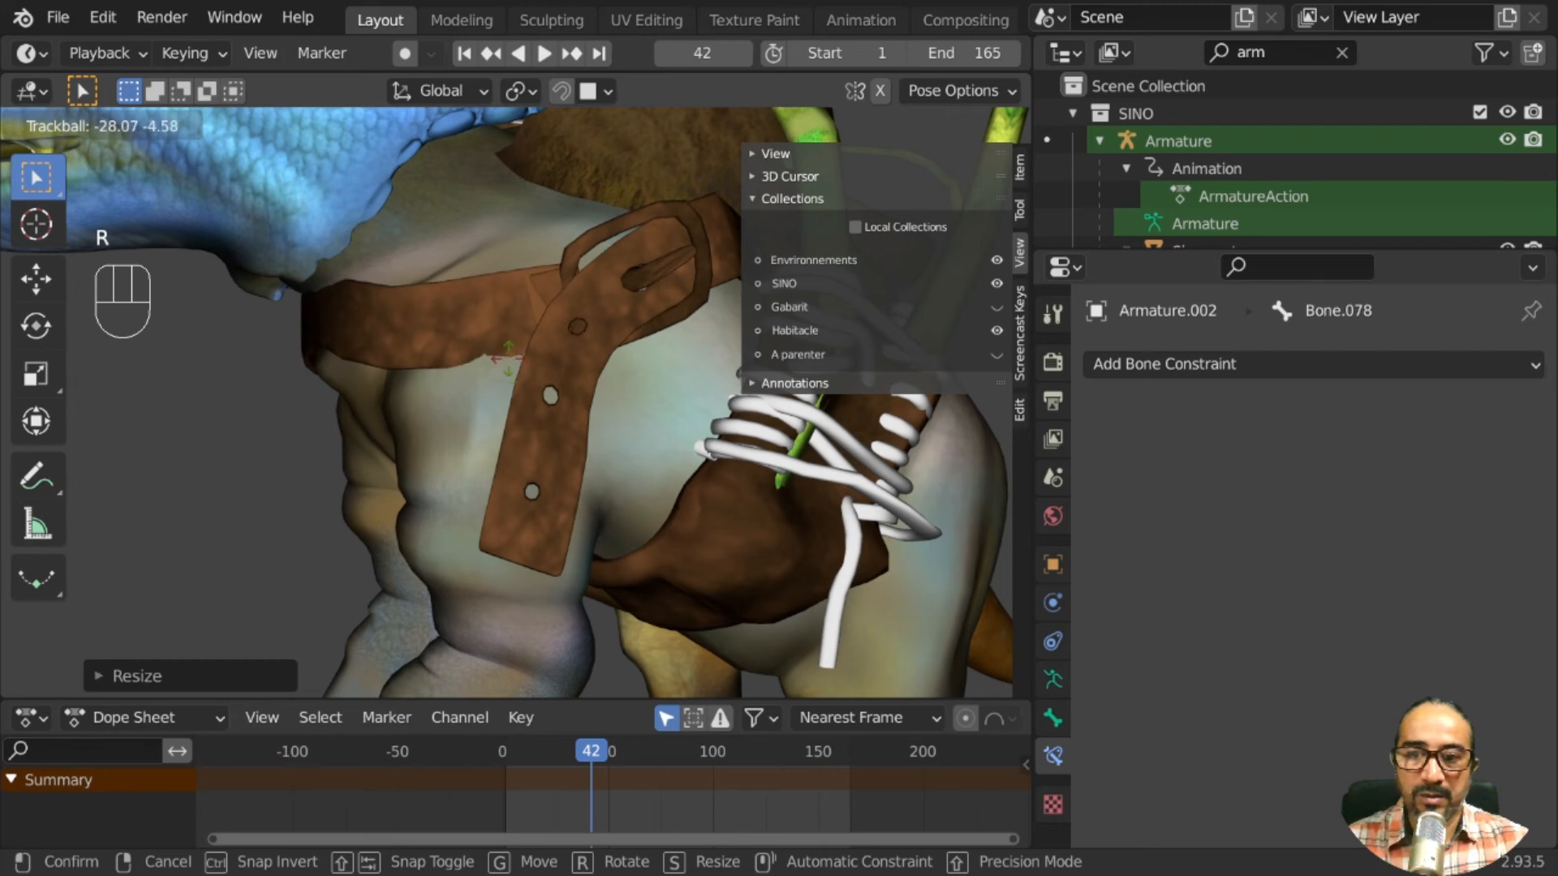
pyautogui.click(105, 174)
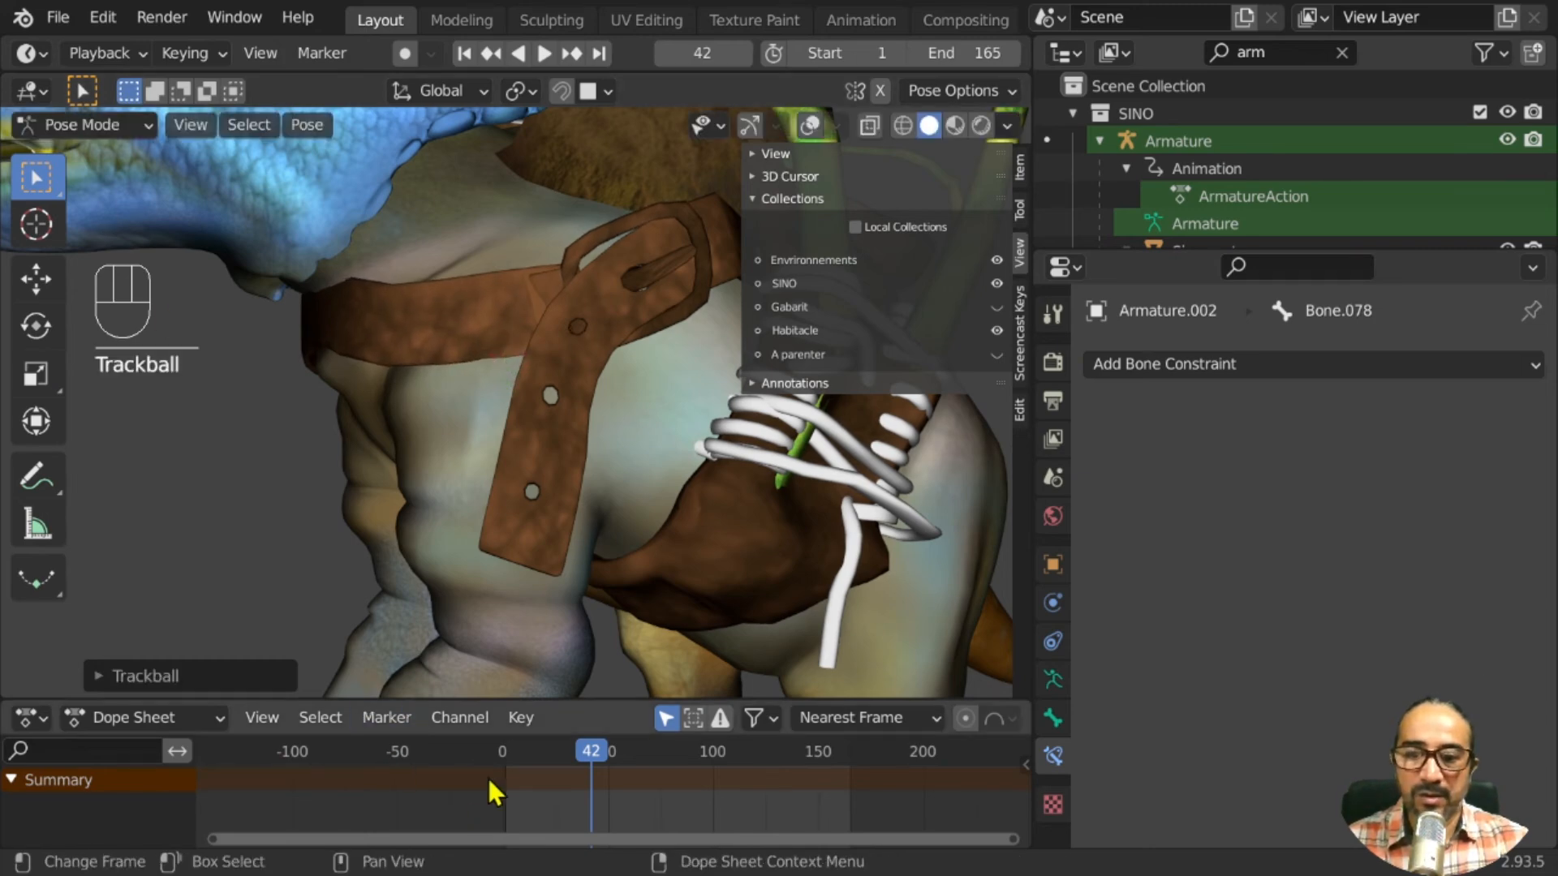
pyautogui.click(507, 761)
pyautogui.scroll(-1, 540, 762)
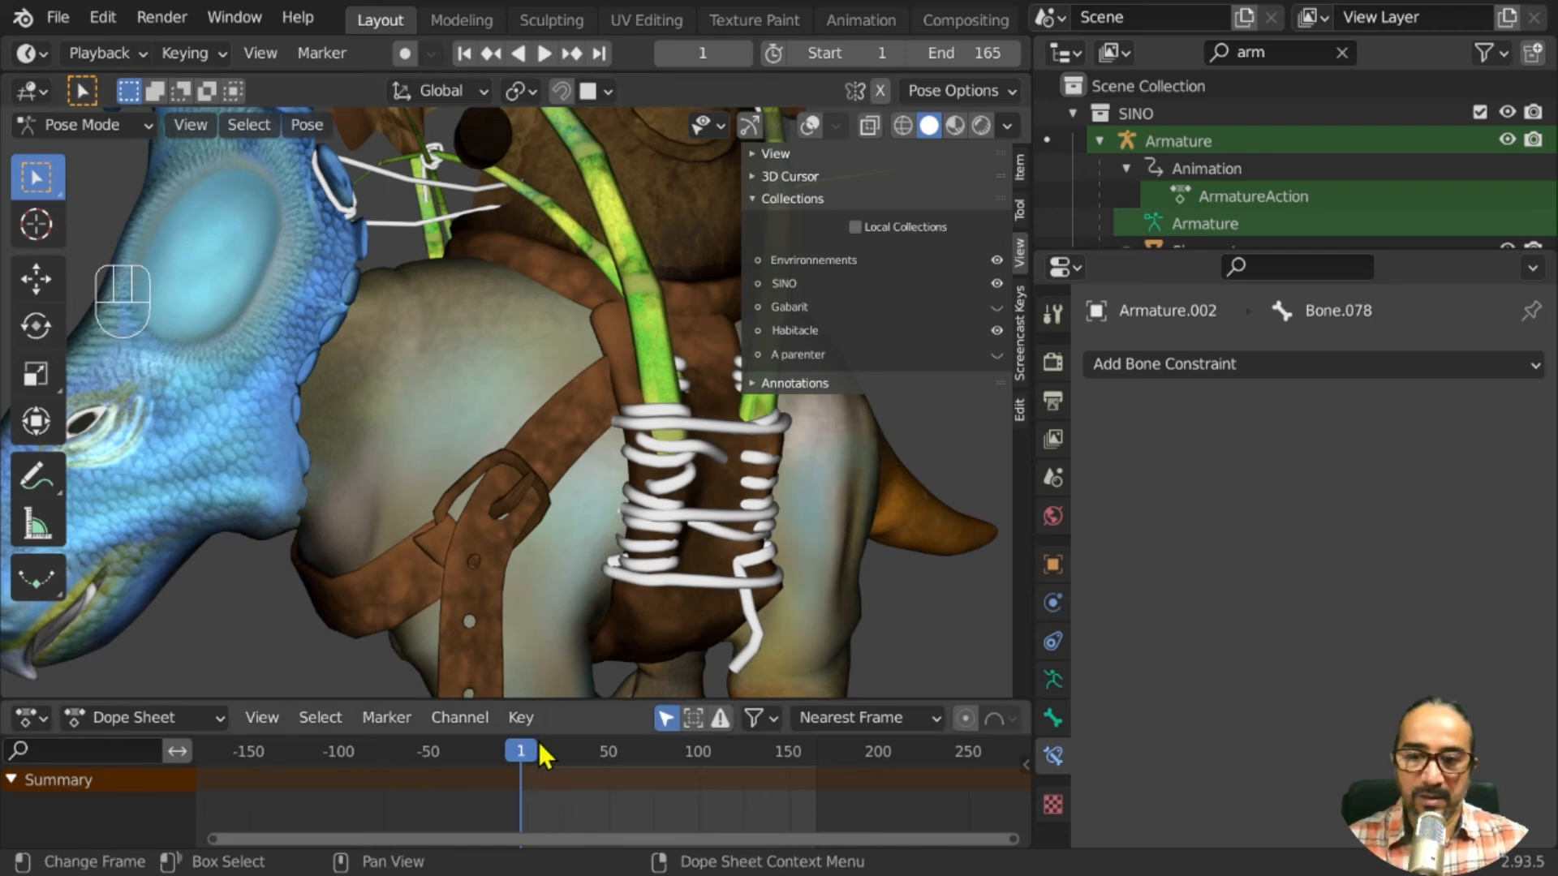
# Play the animation with overlays hidden to examine how the front strap follows the body, and return the timeline to frame 0
pyautogui.press('space')
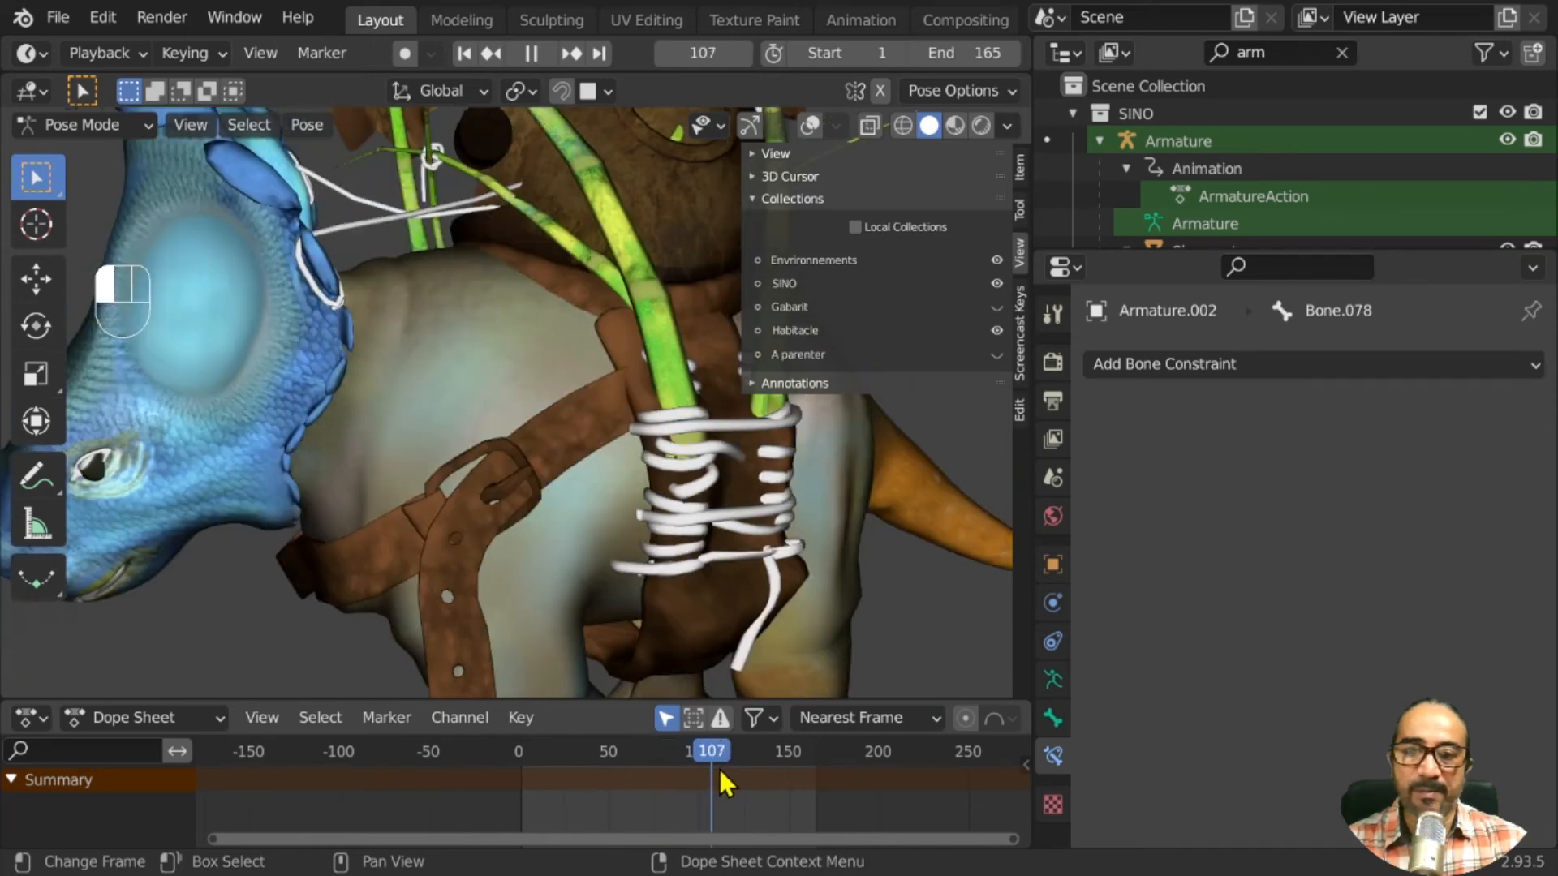
pyautogui.press('space')
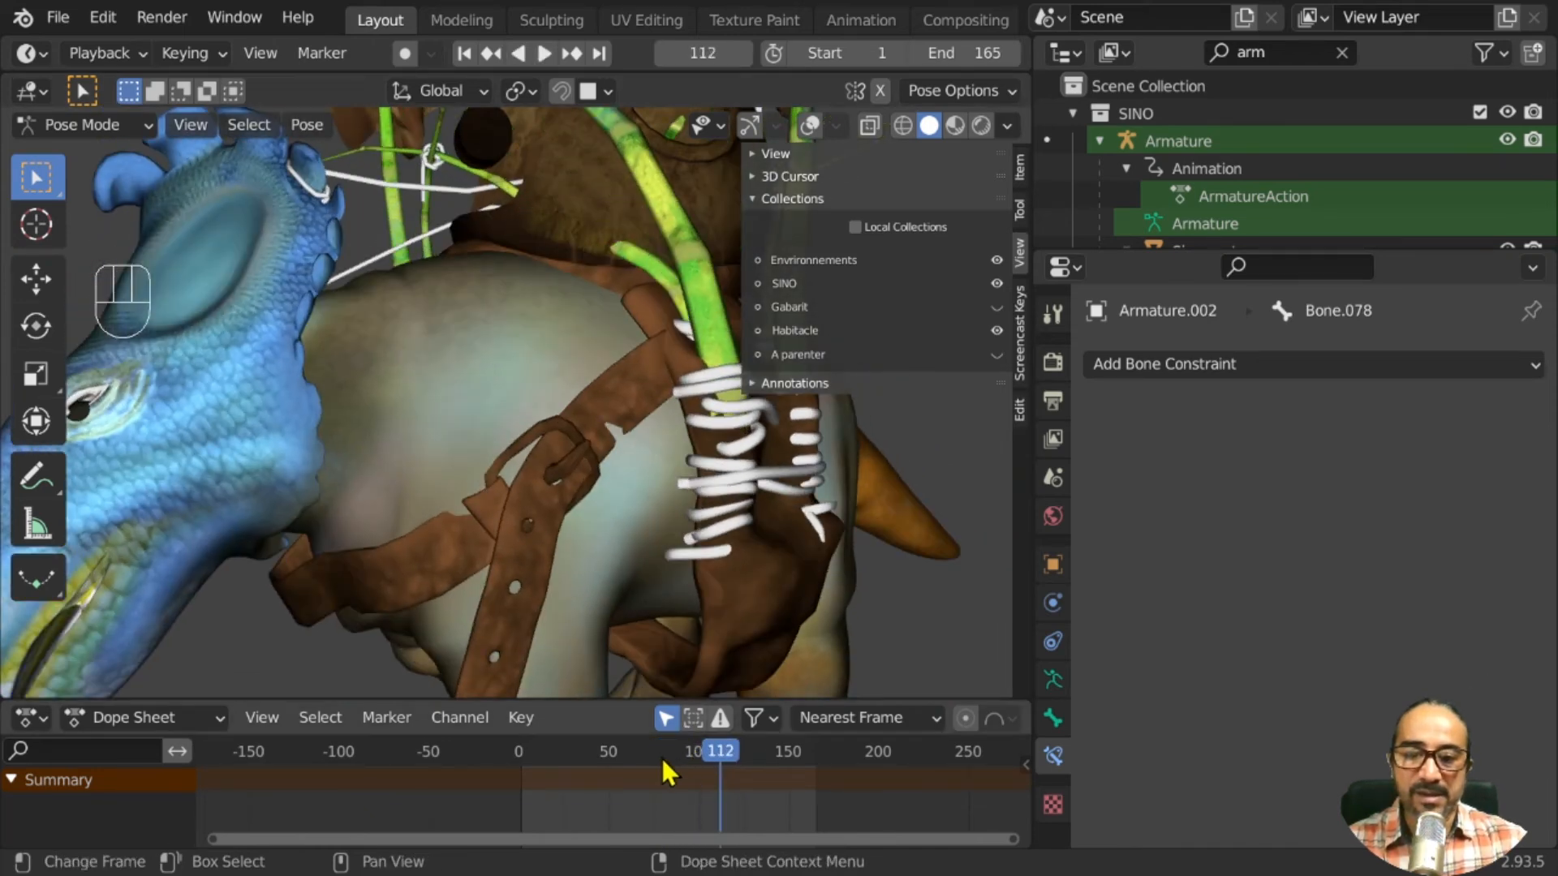
pyautogui.moveTo(661, 756); pyautogui.dragTo(494, 775)
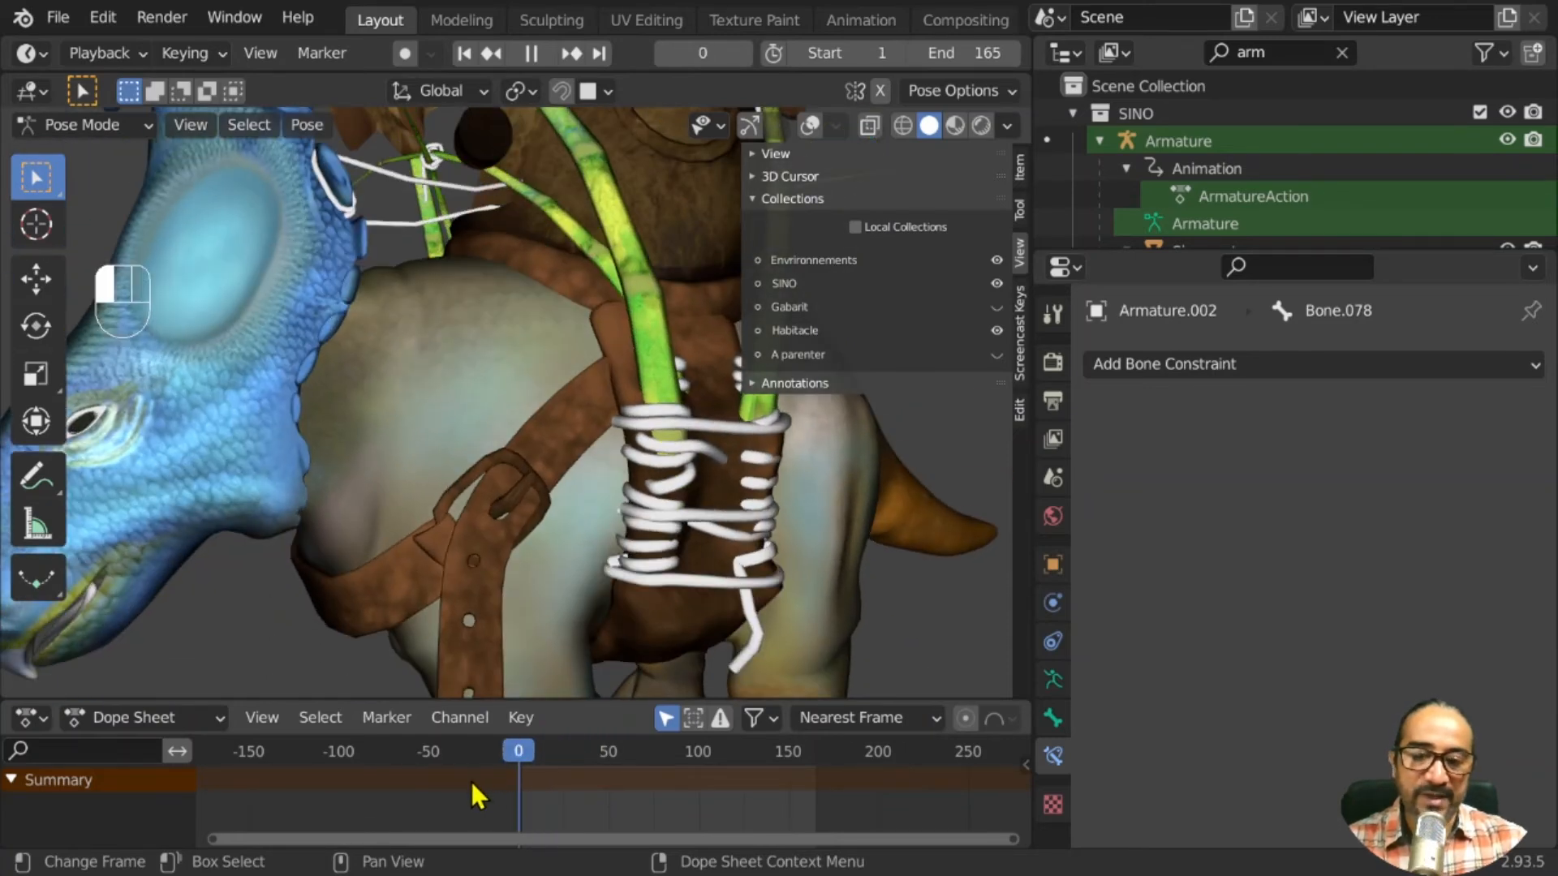
pyautogui.moveTo(477, 520); pyautogui.dragTo(545, 465, button='middle')
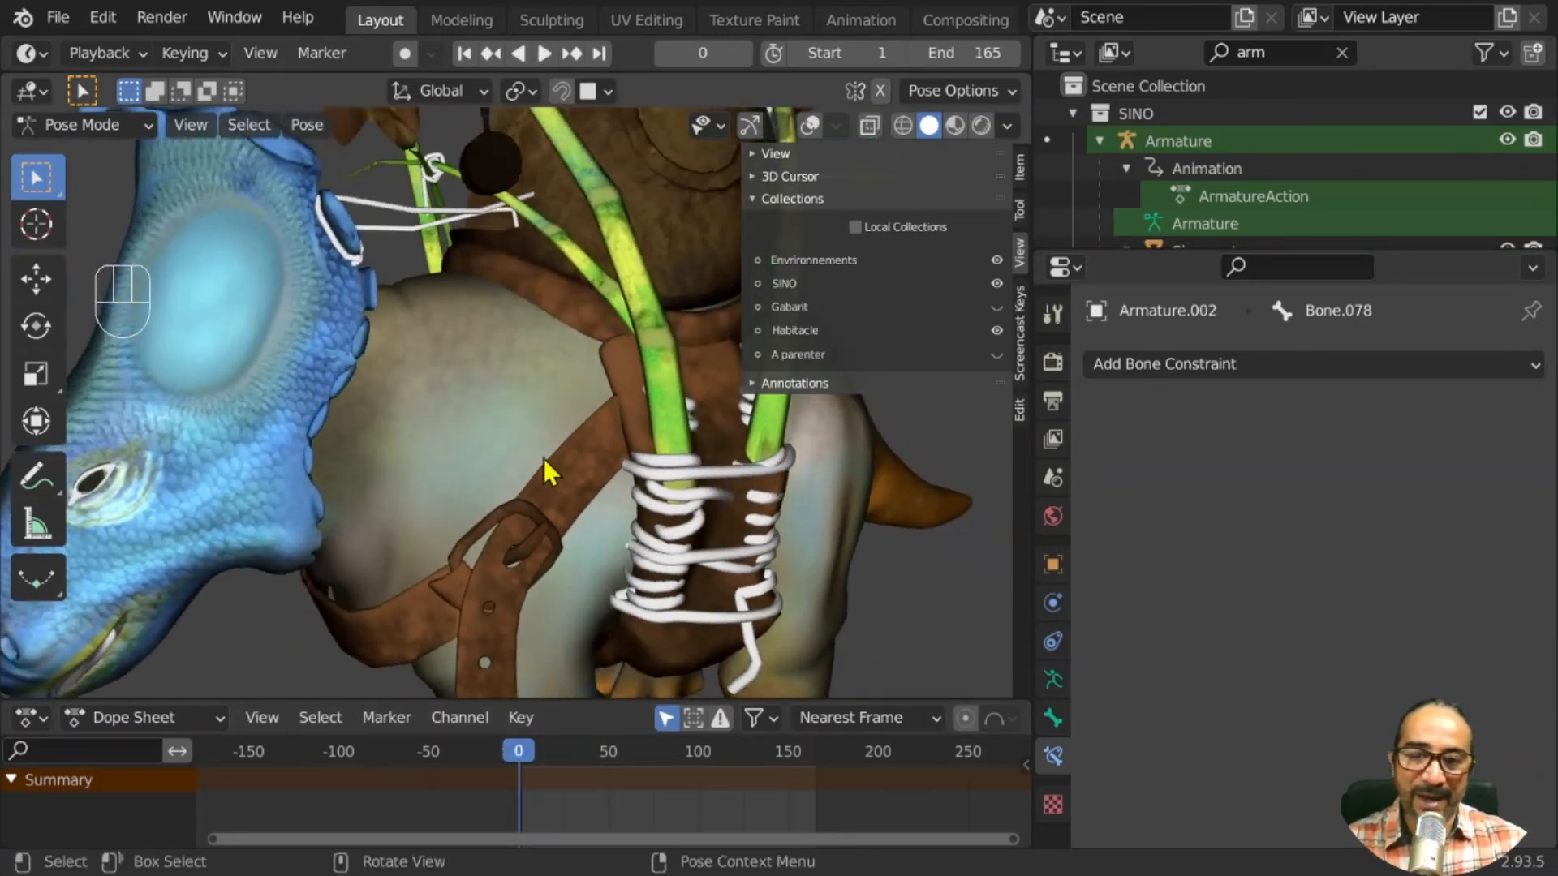
# Select Bone.076 of the harness armature in Pose Mode with overlays shown, by way of Object Mode, and hide the overlays again
pyautogui.click(96, 126)
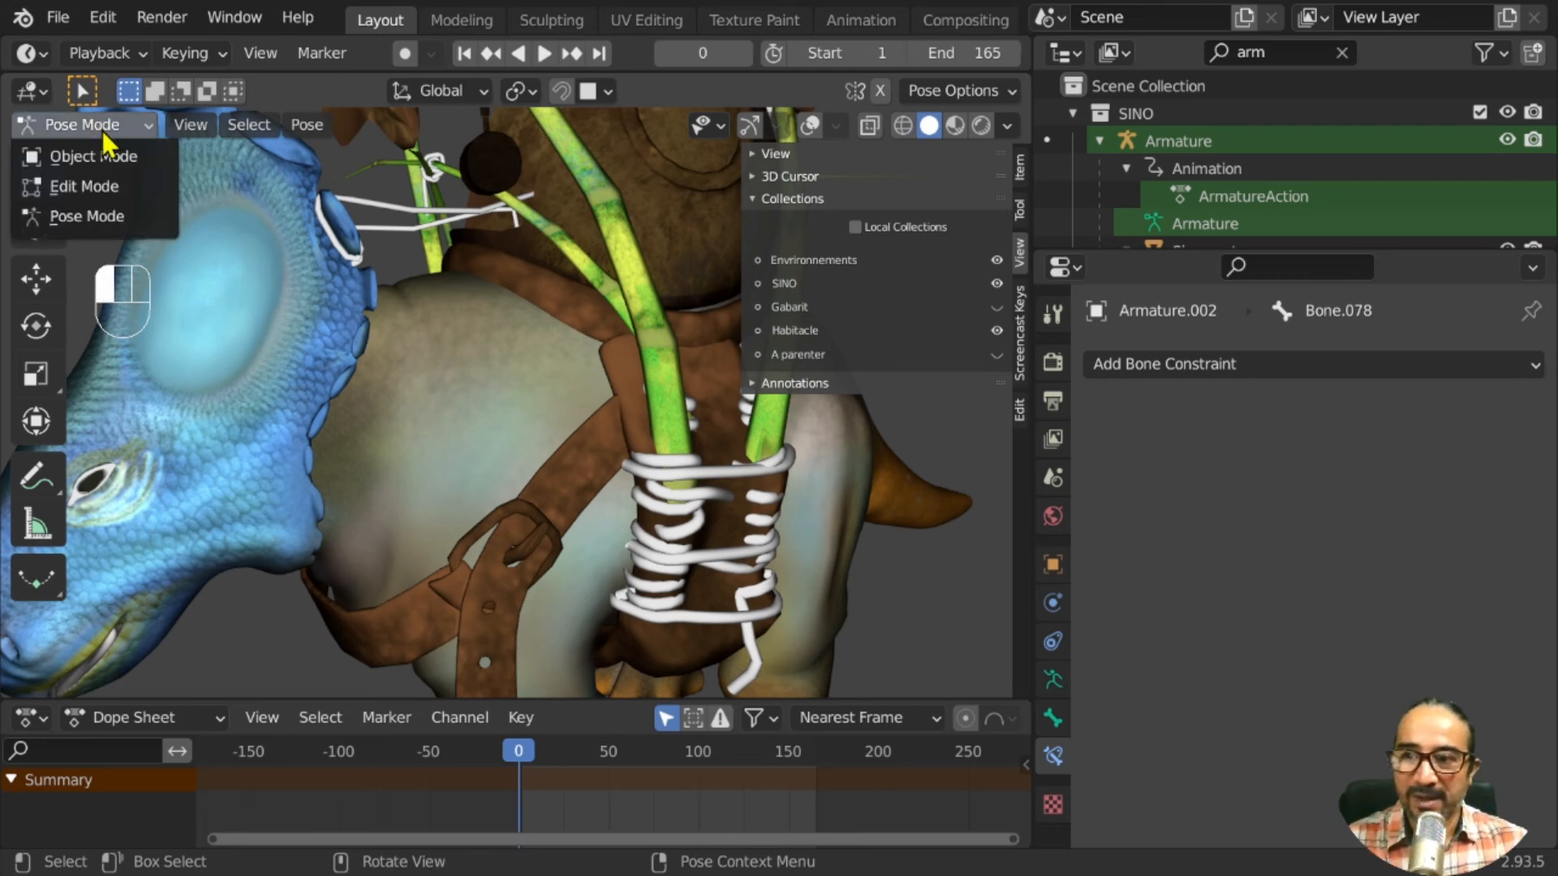
pyautogui.click(122, 163)
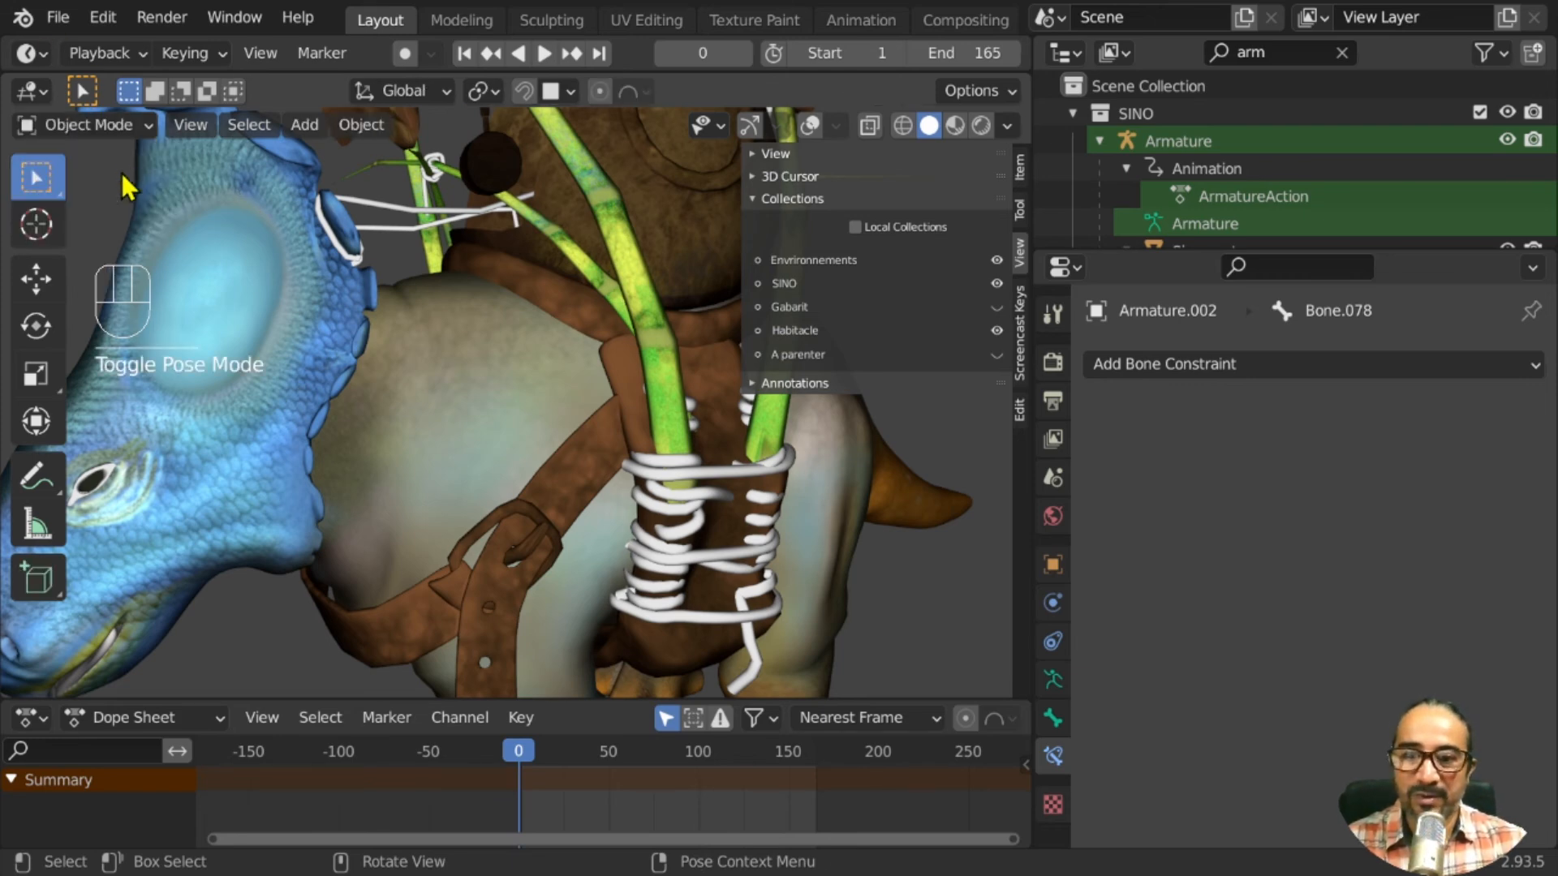
pyautogui.click(594, 486)
pyautogui.click(809, 125)
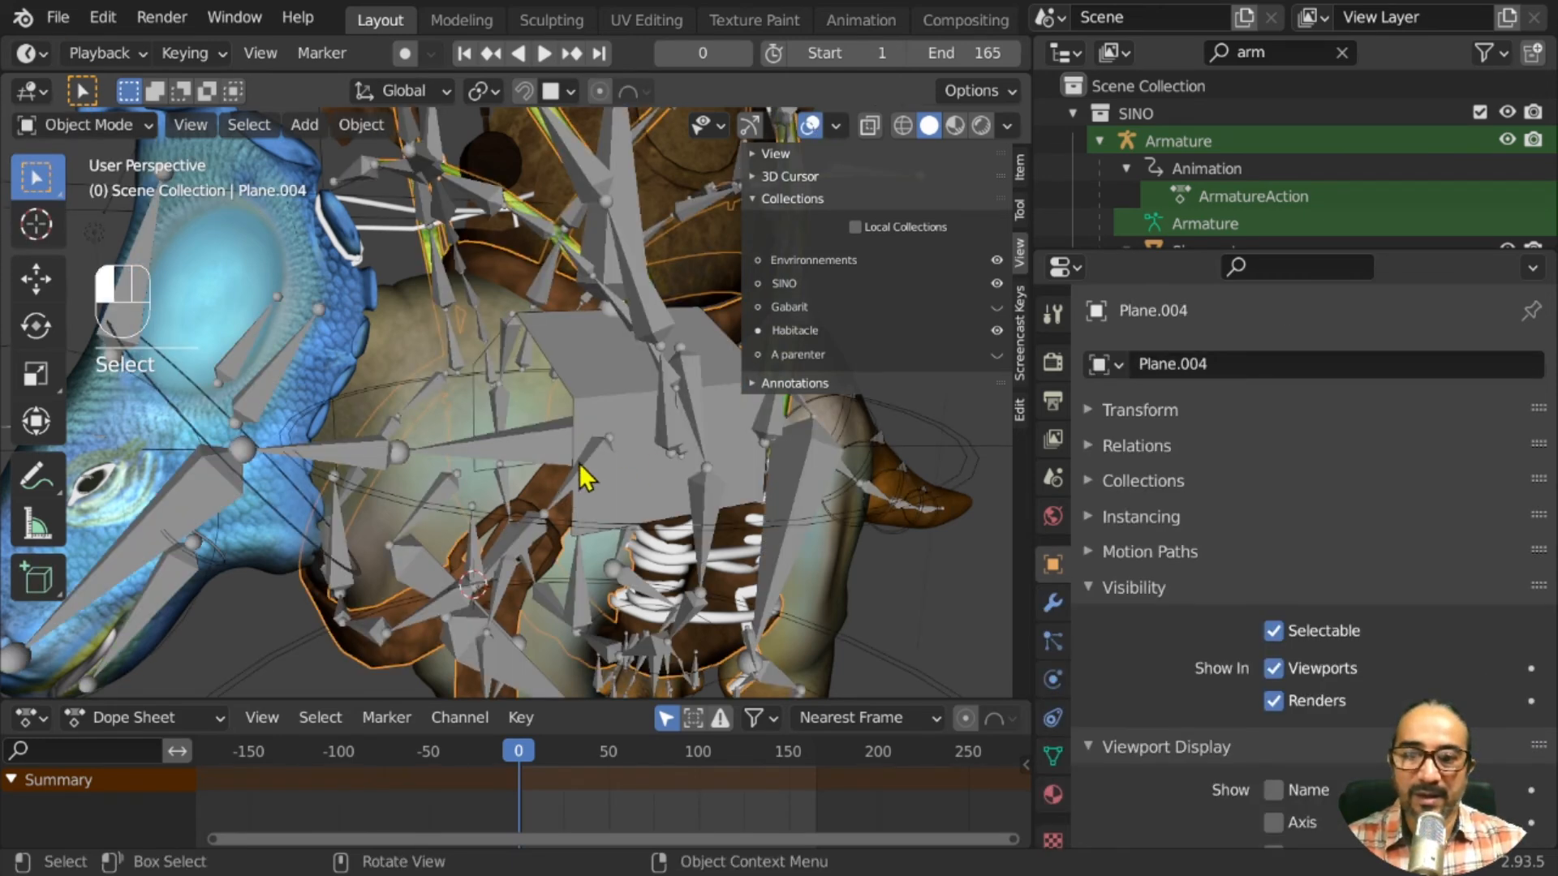
pyautogui.click(583, 479)
pyautogui.moveTo(582, 478); pyautogui.dragTo(553, 407, button='middle')
pyautogui.hotkey('ctrl', 'Tab')
pyautogui.click(531, 383)
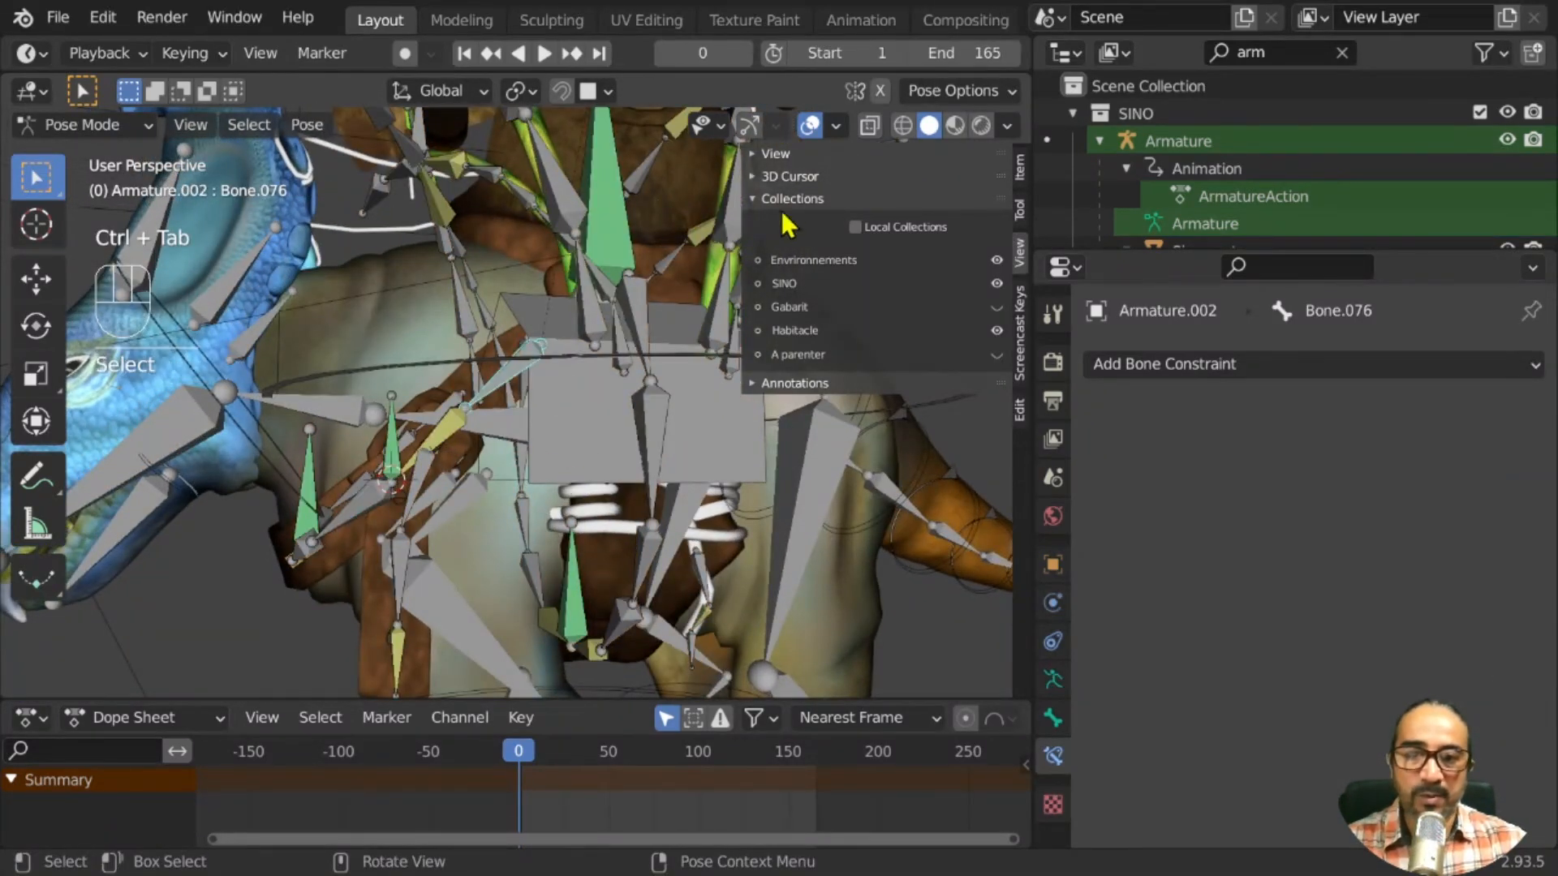
pyautogui.click(814, 128)
pyautogui.moveTo(668, 559); pyautogui.dragTo(614, 560, button='middle')
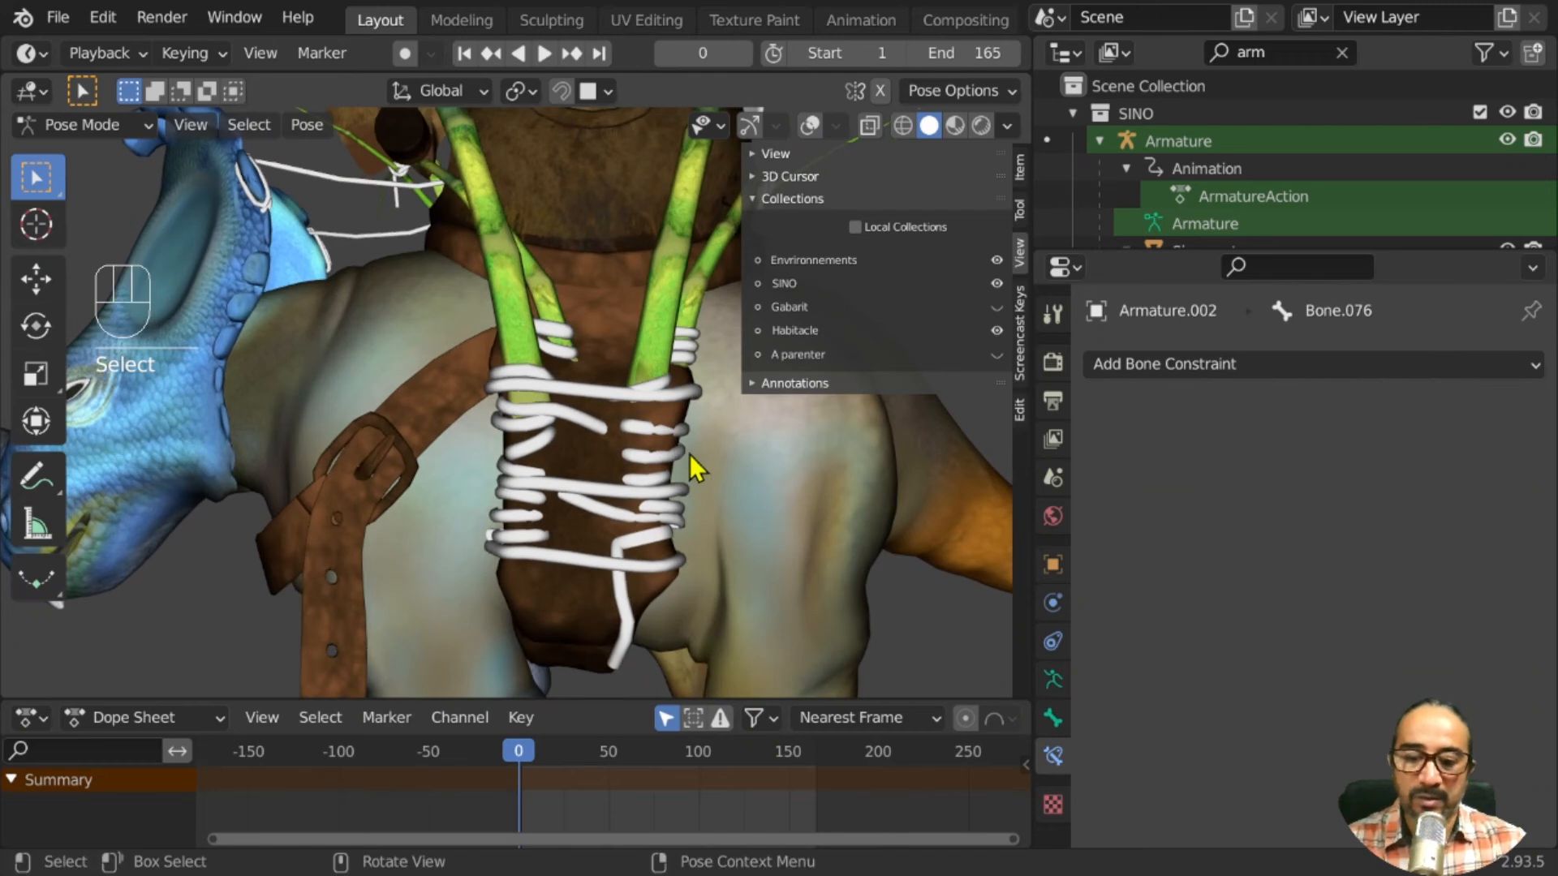
# Move and rotate Bone.076 at frame 0 to adjust the front strap against the body
pyautogui.press('g')
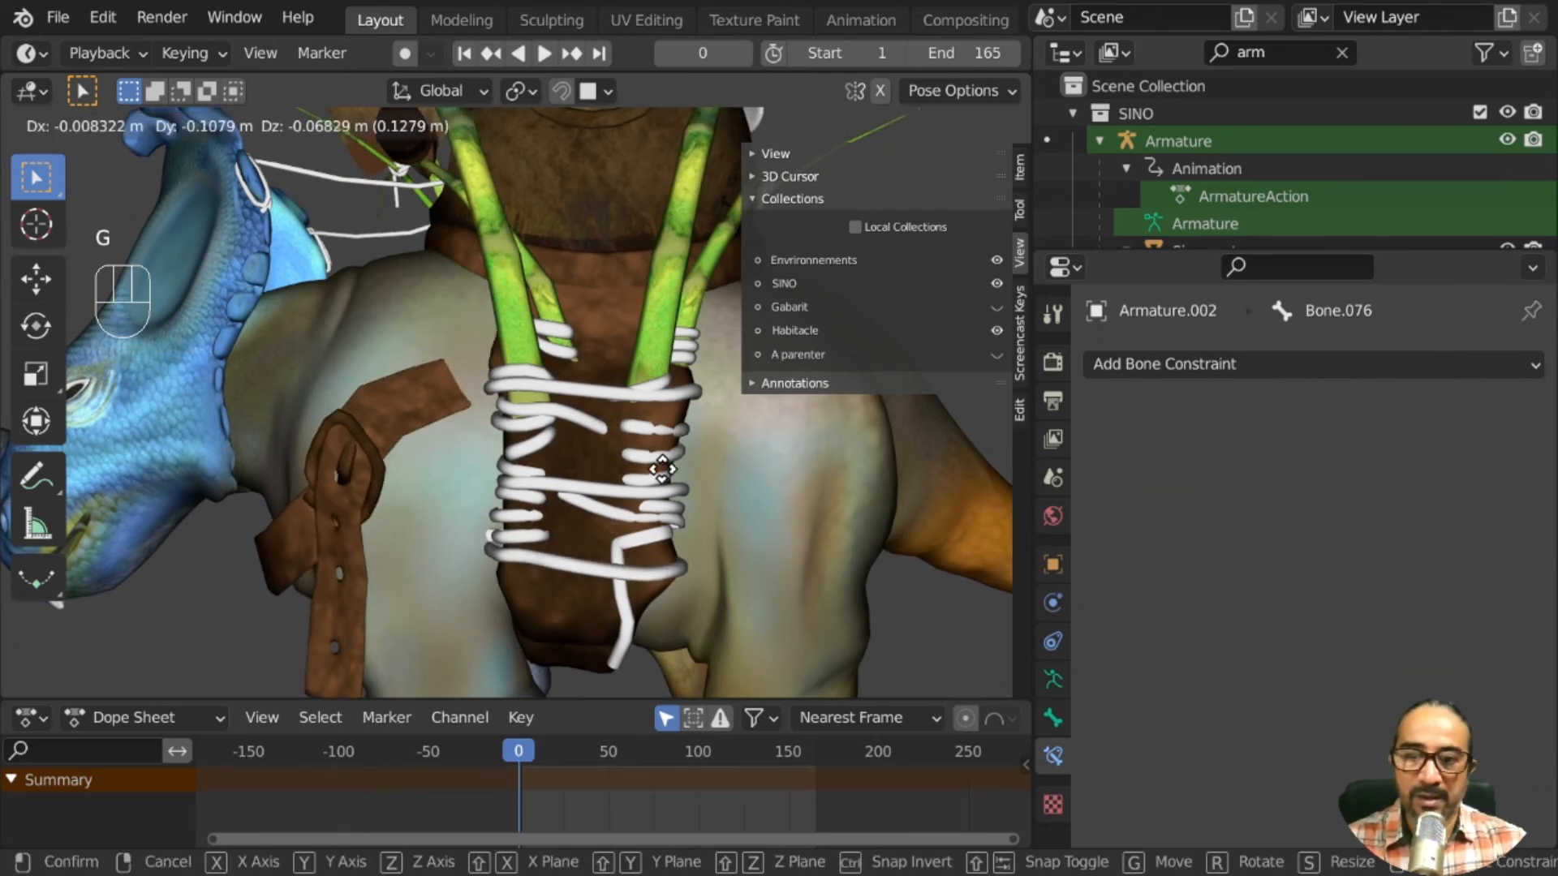
pyautogui.rightClick(513, 518)
pyautogui.moveTo(512, 518); pyautogui.dragTo(819, 559, button='middle')
pyautogui.press('g')
pyautogui.click(785, 529)
pyautogui.press('g')
pyautogui.click(654, 508)
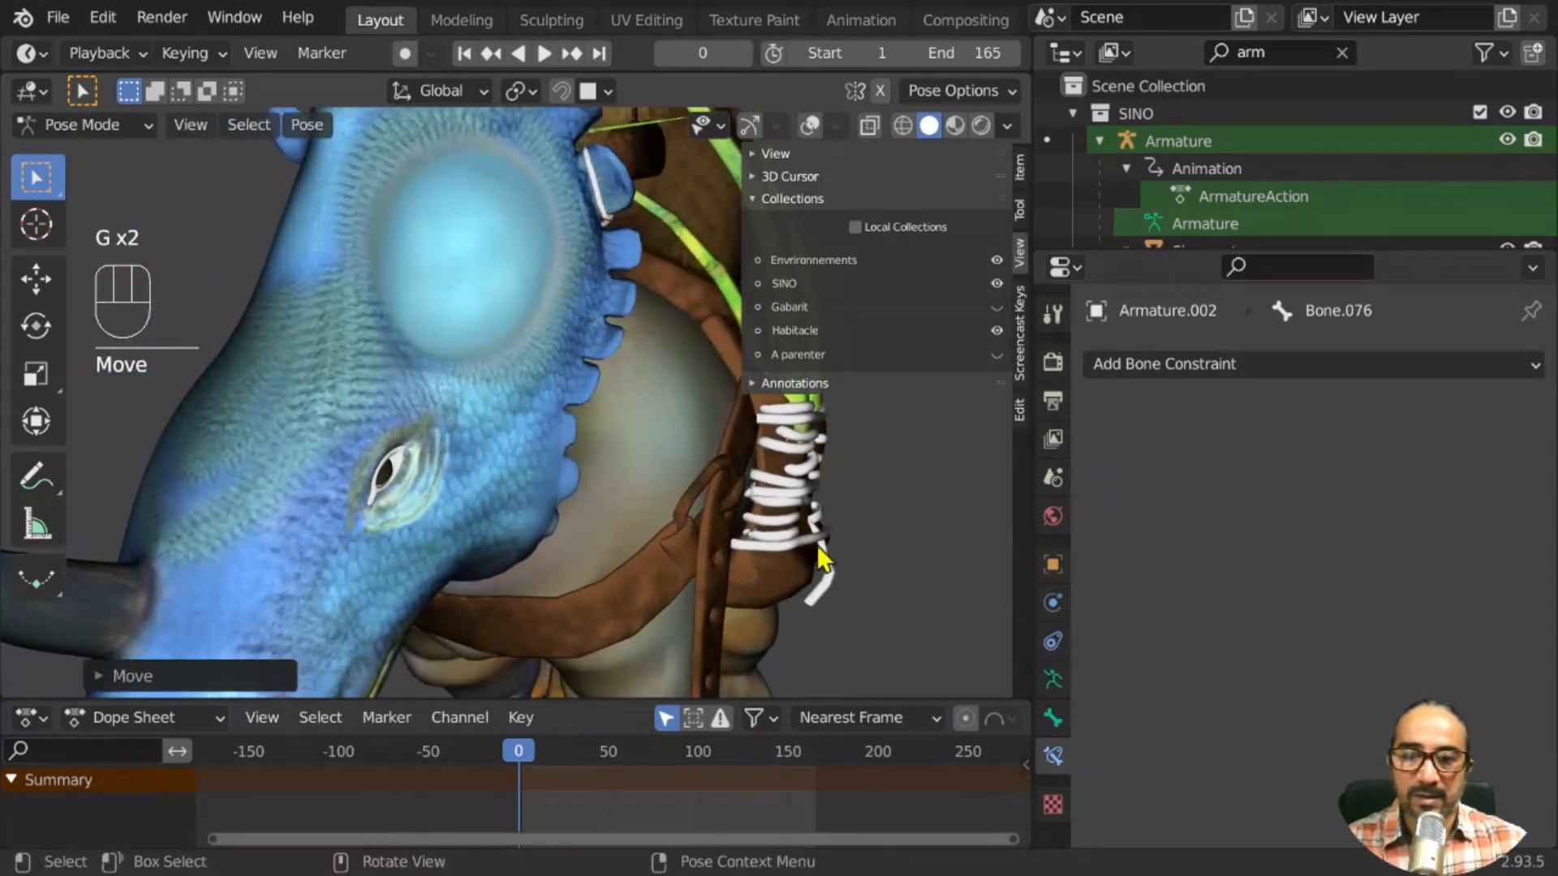
pyautogui.press('r')
pyautogui.click(815, 587)
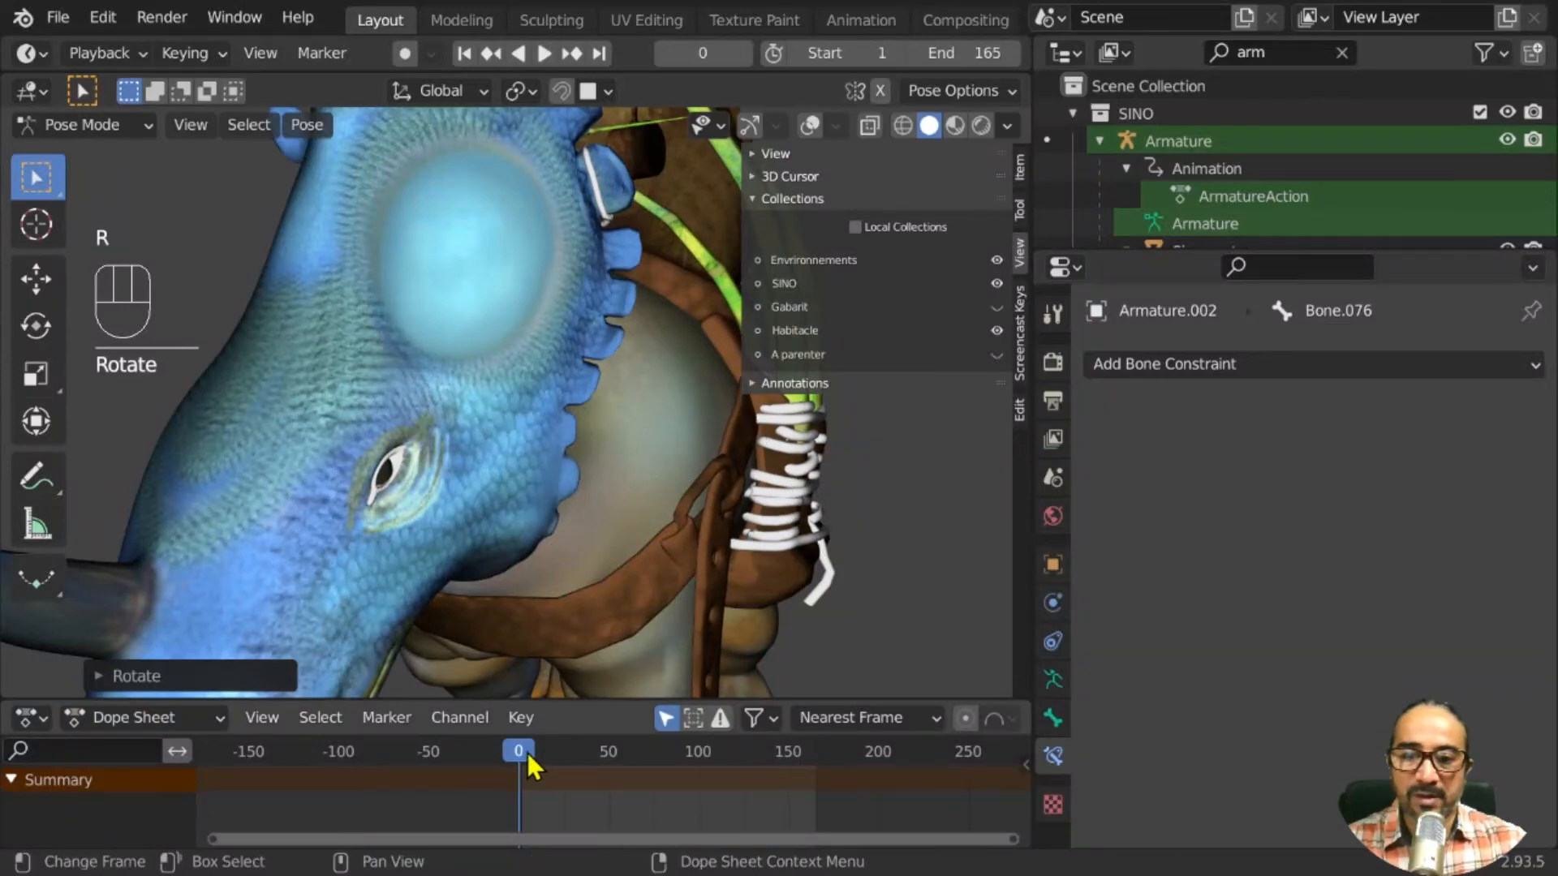
# Play the animation to frame 33 and examine the front strap and buckle around the chest
pyautogui.press('space')
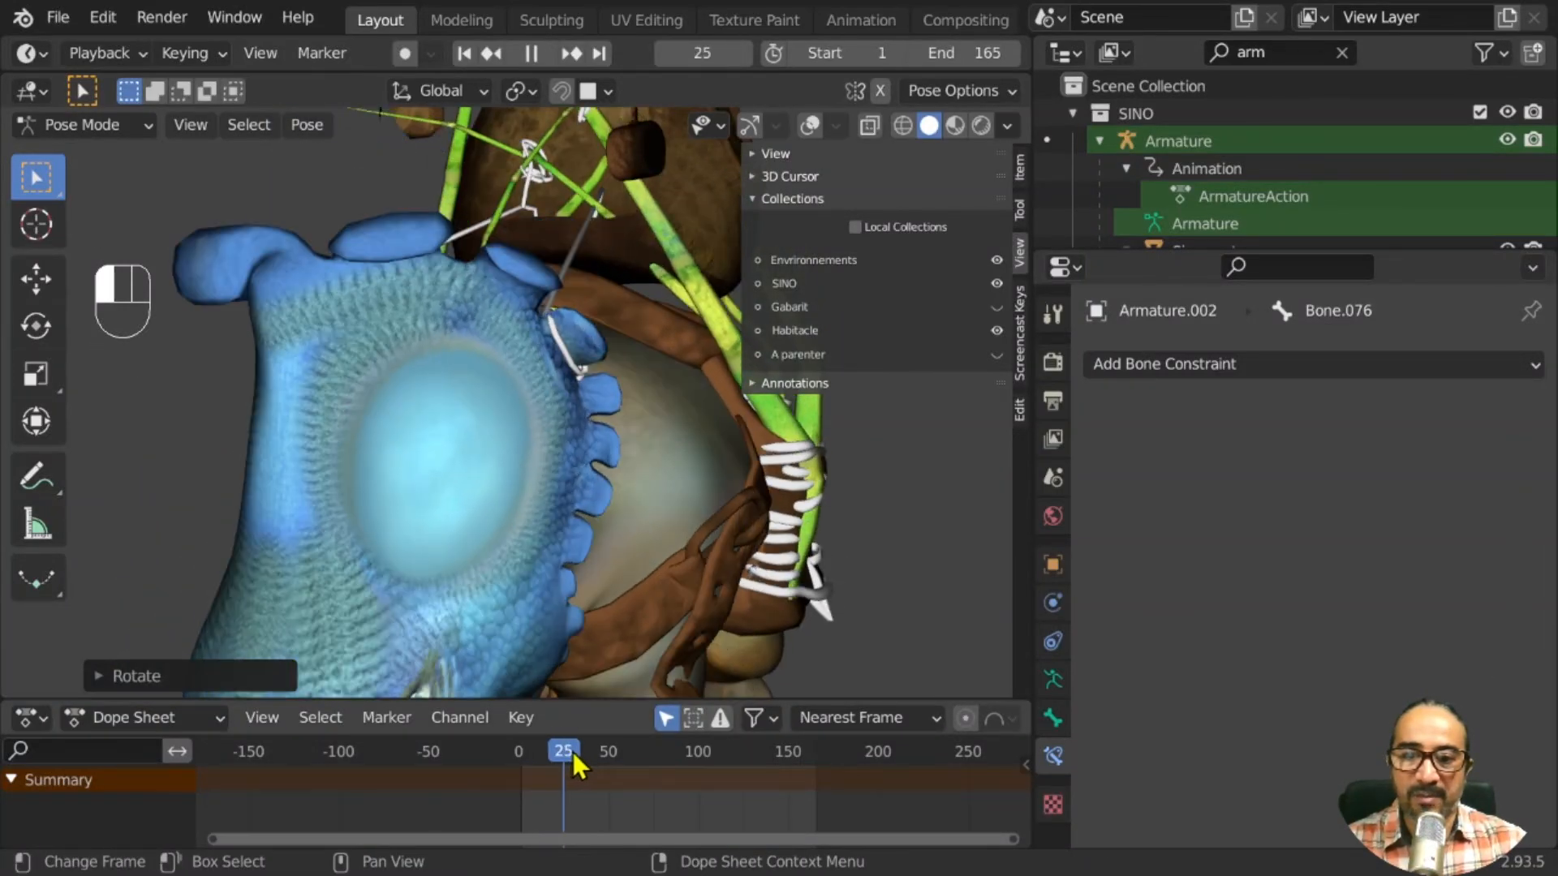
pyautogui.press('space')
pyautogui.moveTo(649, 616); pyautogui.dragTo(597, 479, button='middle')
pyautogui.moveTo(511, 563); pyautogui.dragTo(583, 499, button='middle')
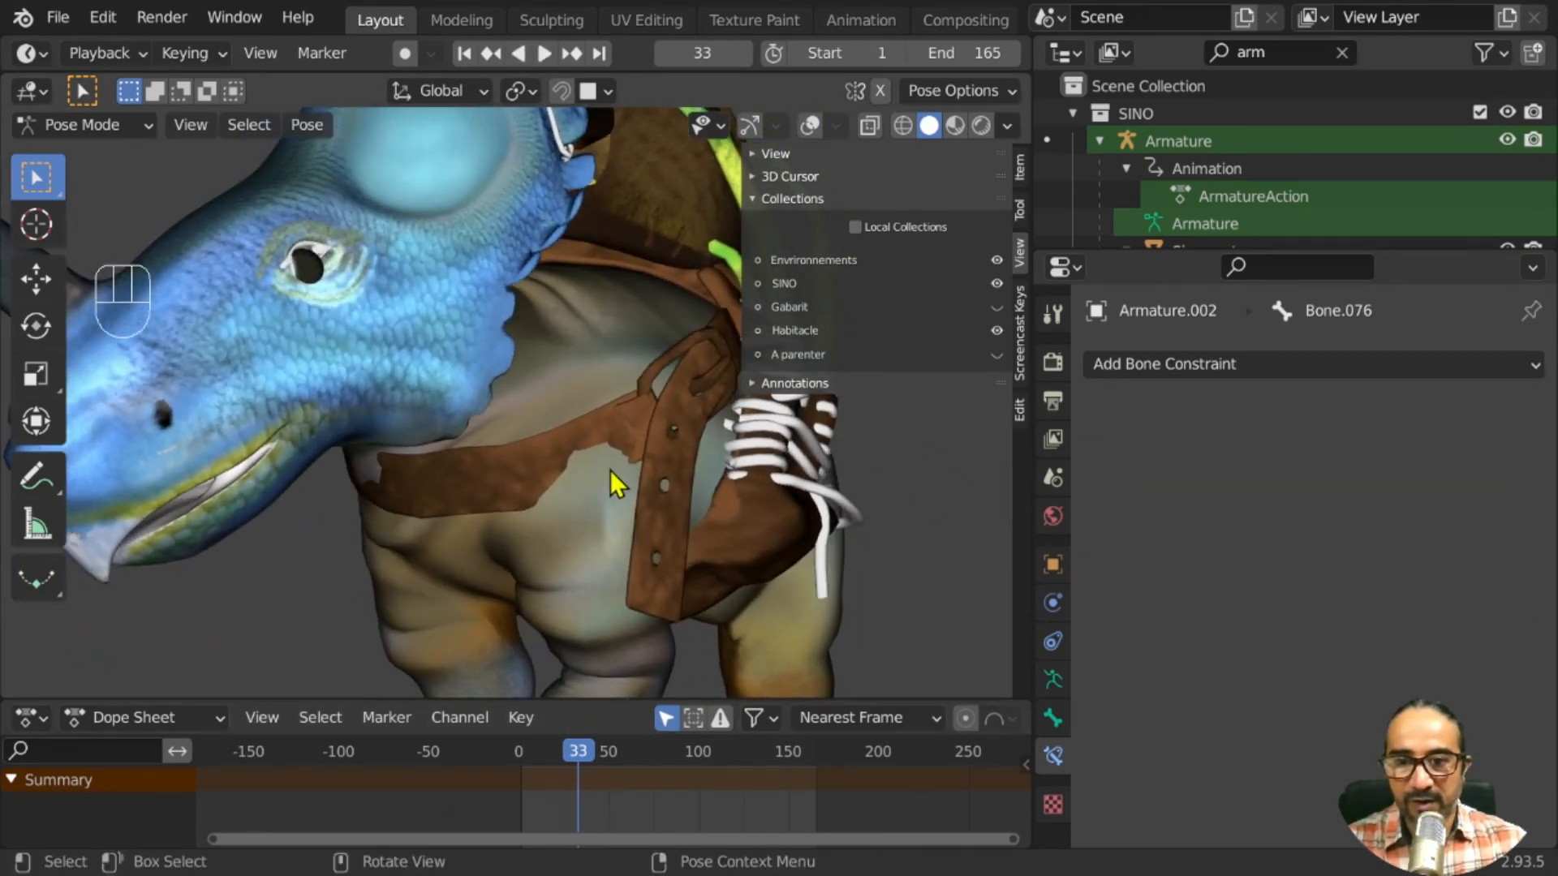
pyautogui.moveTo(625, 520); pyautogui.dragTo(563, 529, button='middle')
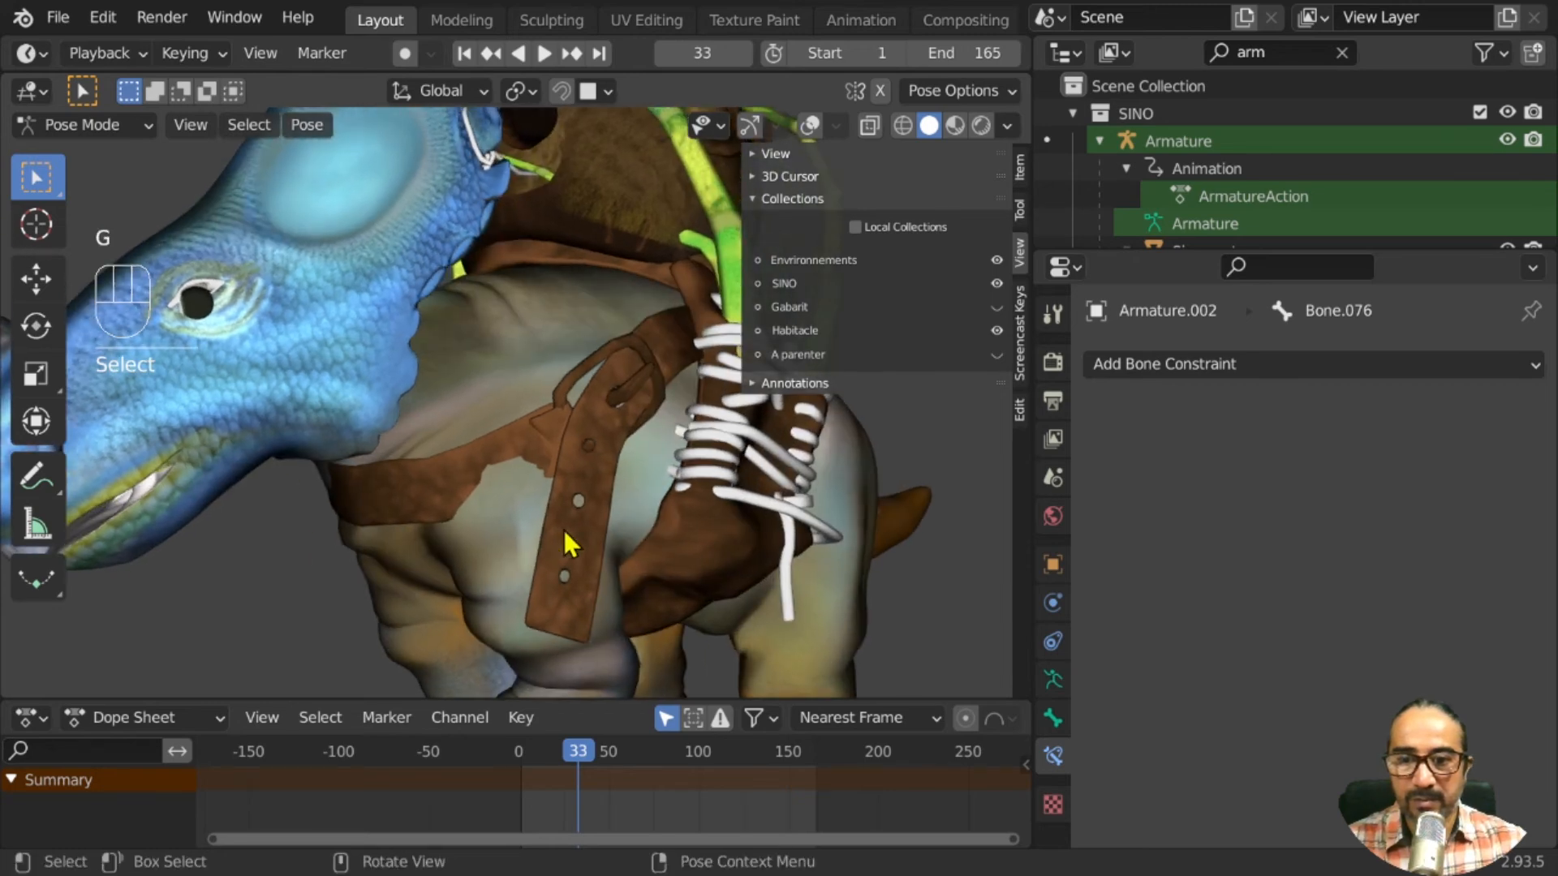
# Show the overlays, select control bone Bone.095 near the buckle, and try moving it at frame 33
pyautogui.click(809, 125)
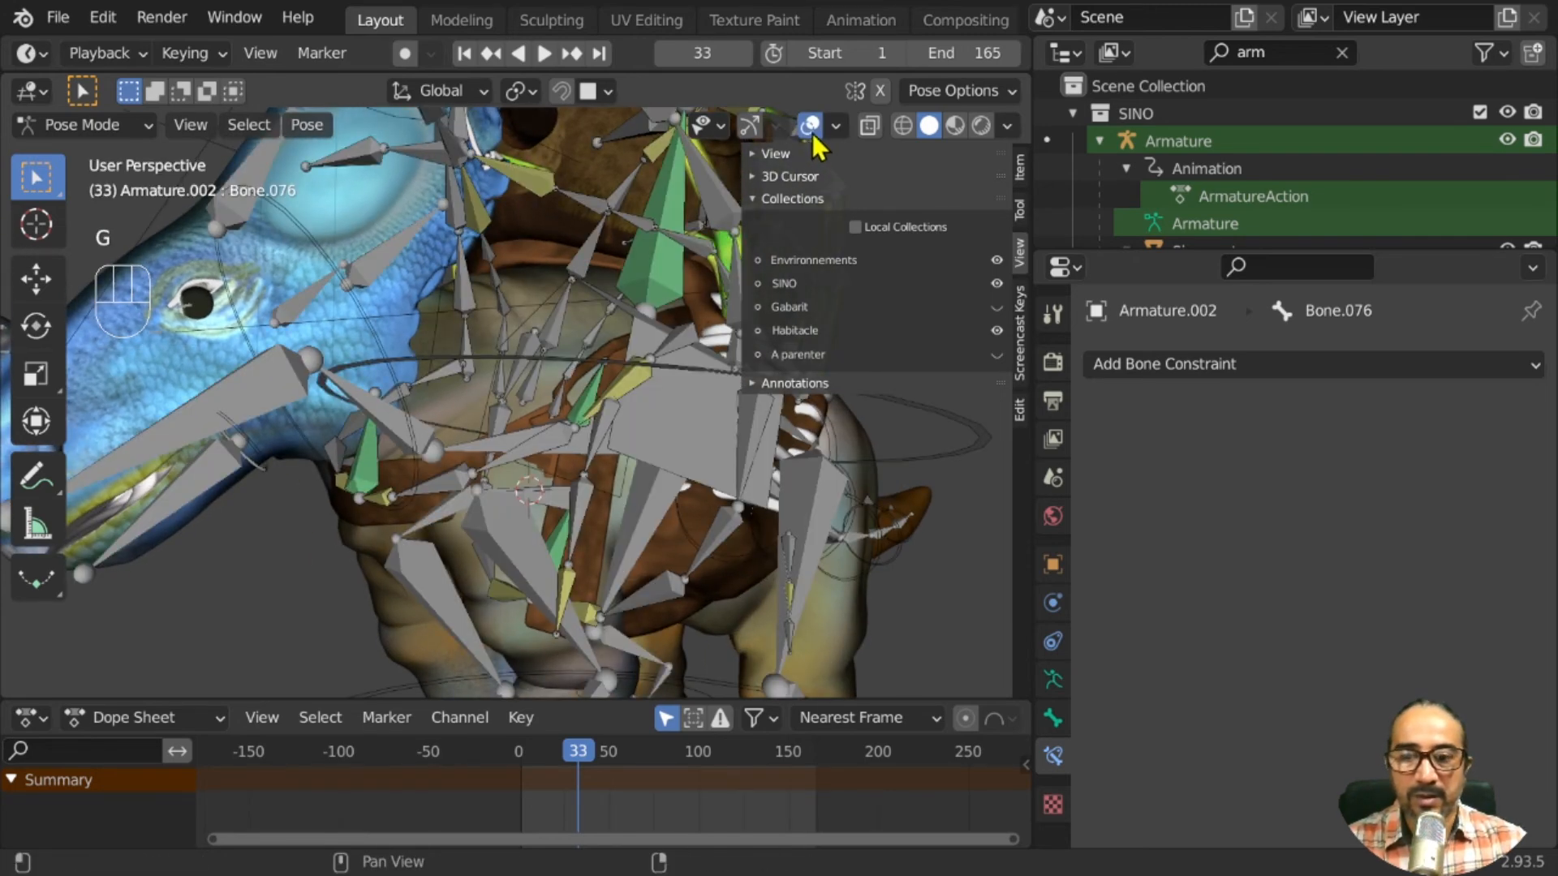
pyautogui.click(547, 454)
pyautogui.moveTo(565, 545); pyautogui.dragTo(524, 566, button='middle')
pyautogui.click(492, 452)
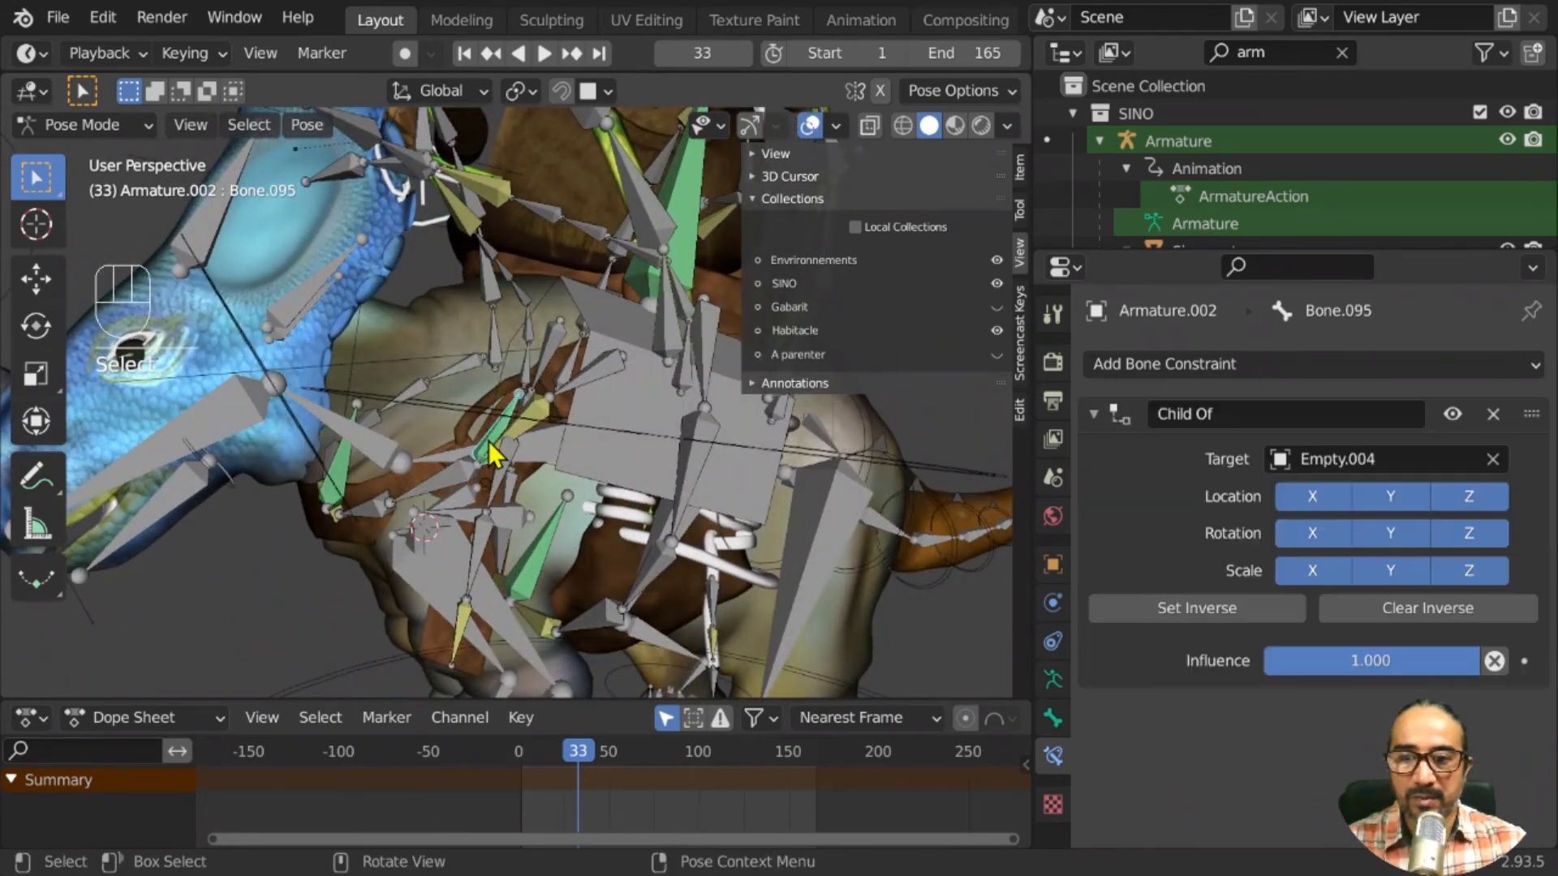
pyautogui.scroll(4, 531, 527)
pyautogui.press('g')
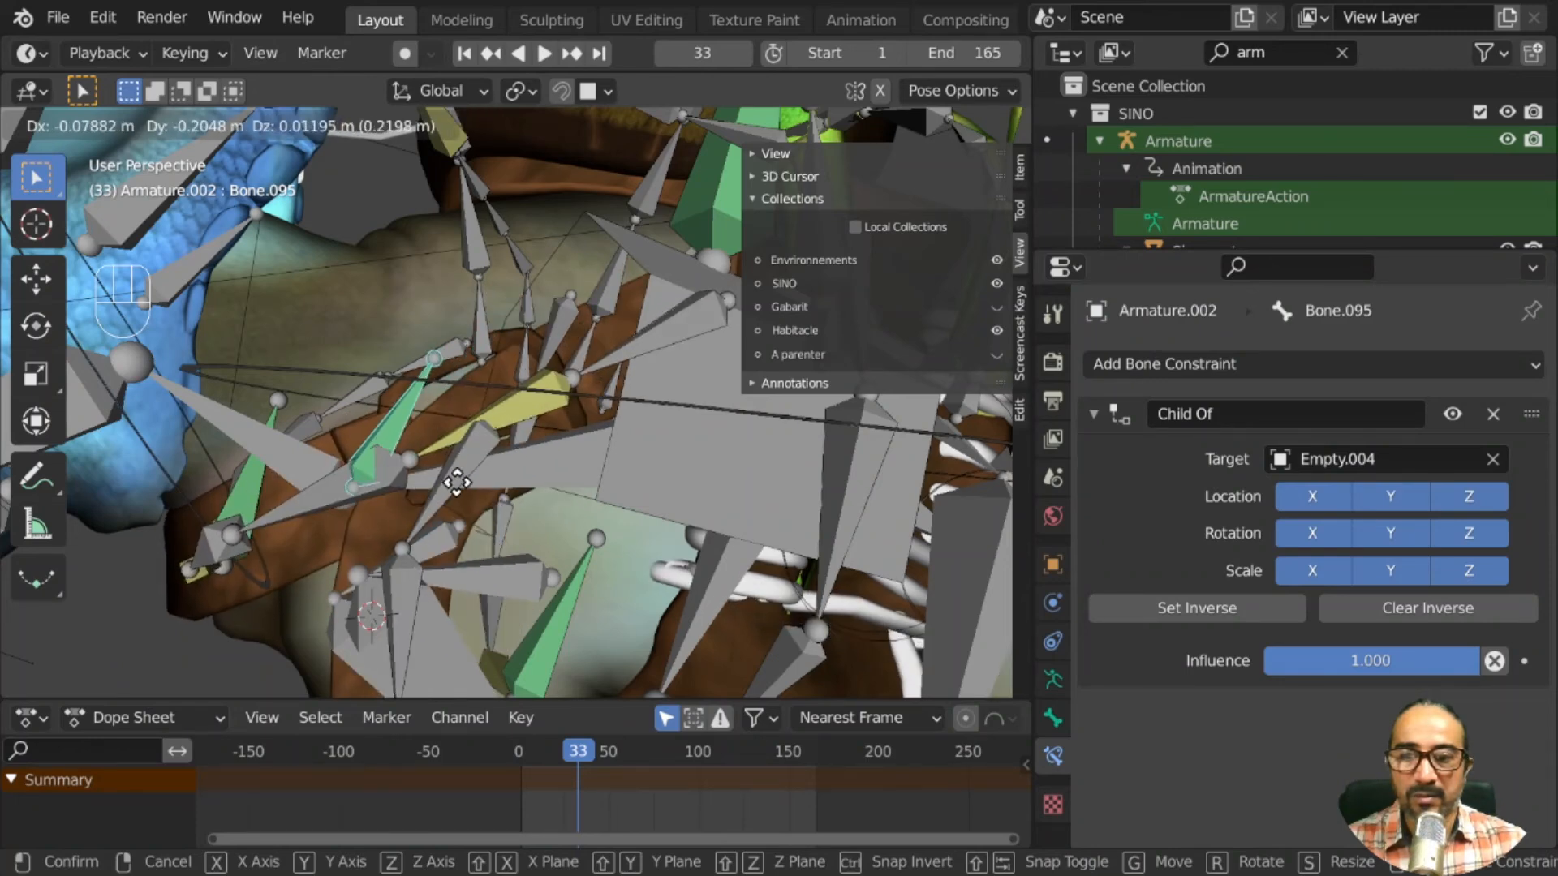
pyautogui.click(499, 505)
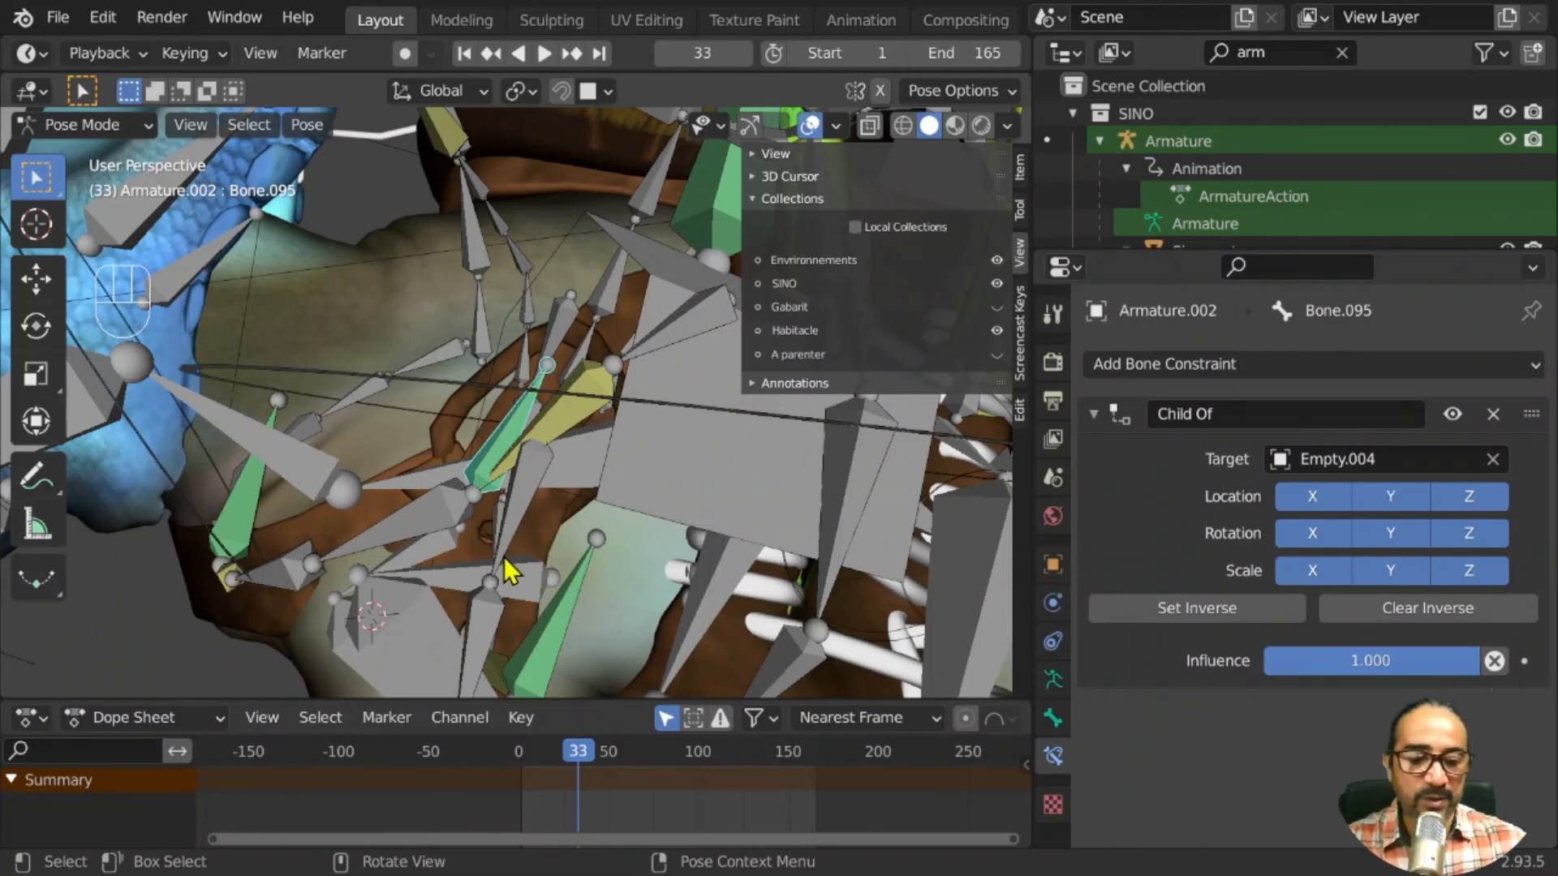
# Move and trackball-rotate Bone.095 at frame 0 in the right view with overlays hidden to refine the buckle strap
pyautogui.press('KP_3')
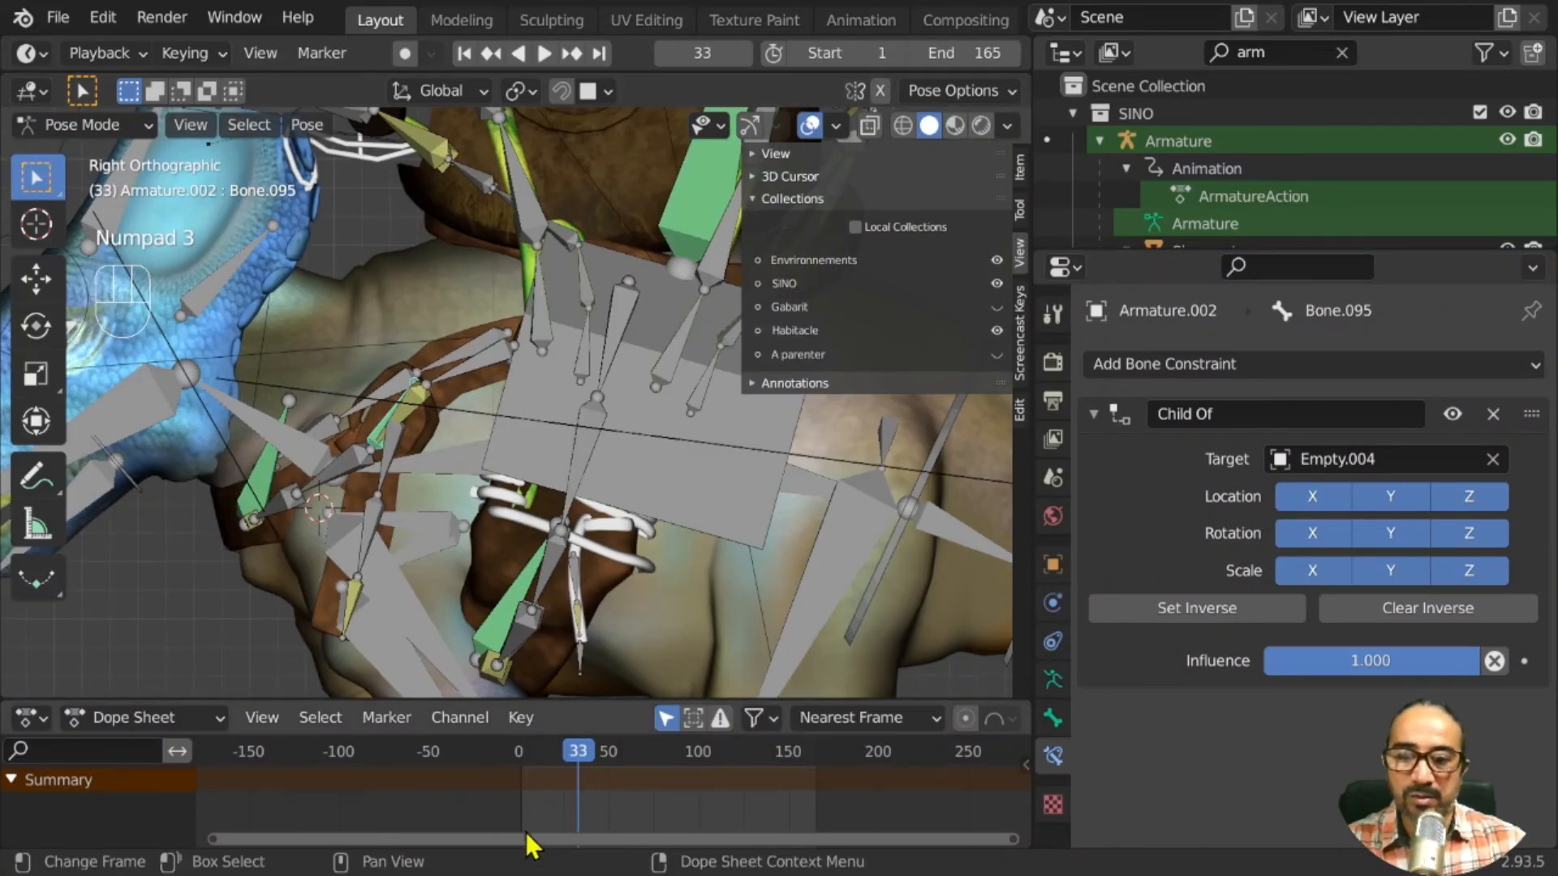
pyautogui.click(475, 759)
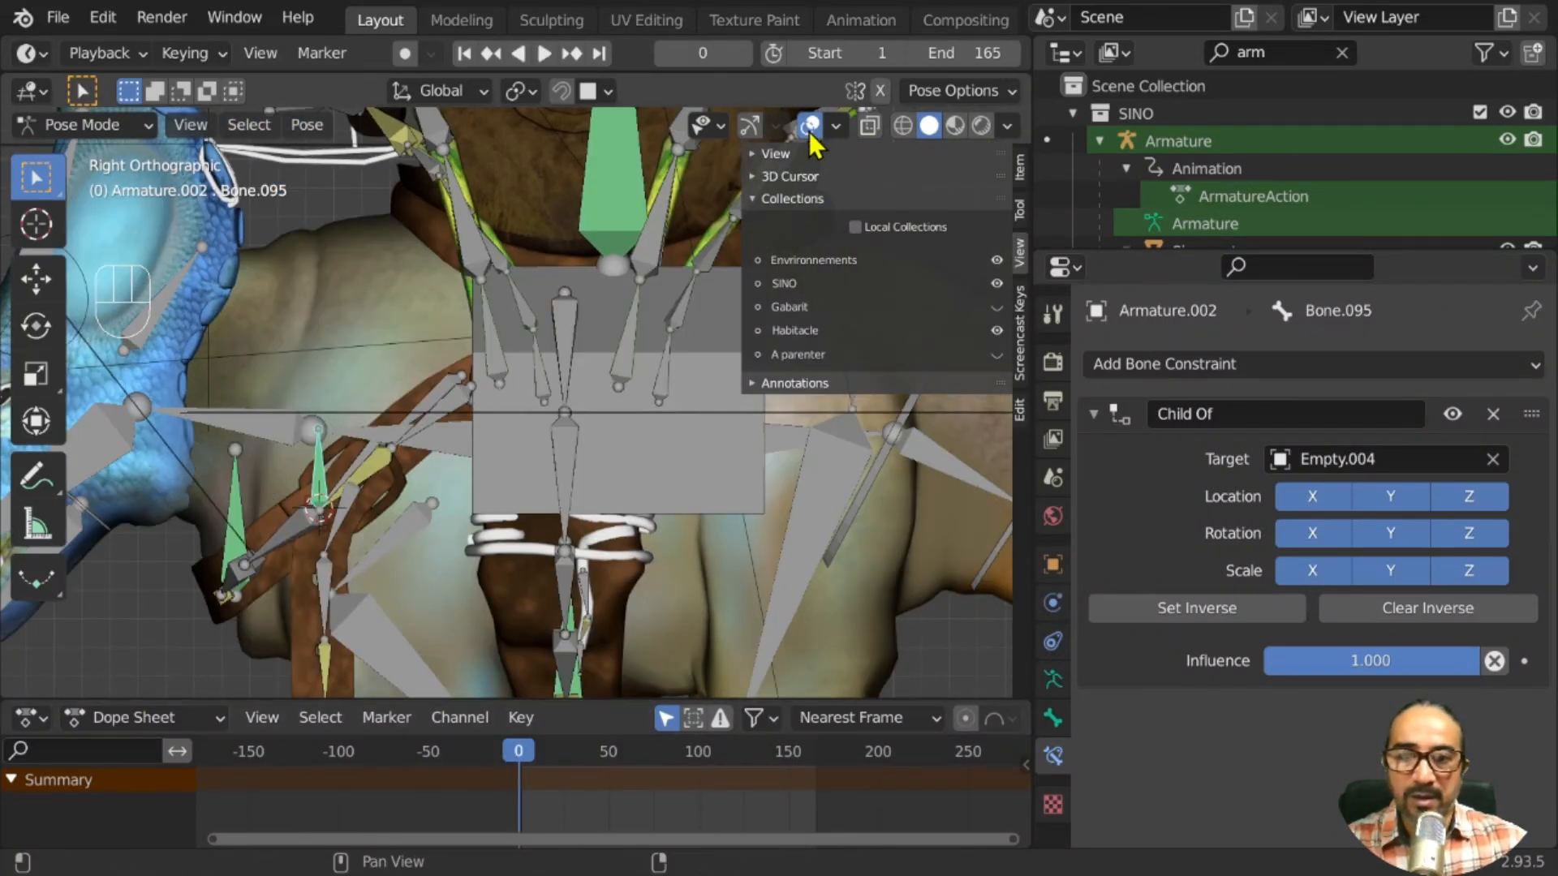
pyautogui.click(808, 125)
pyautogui.press('g')
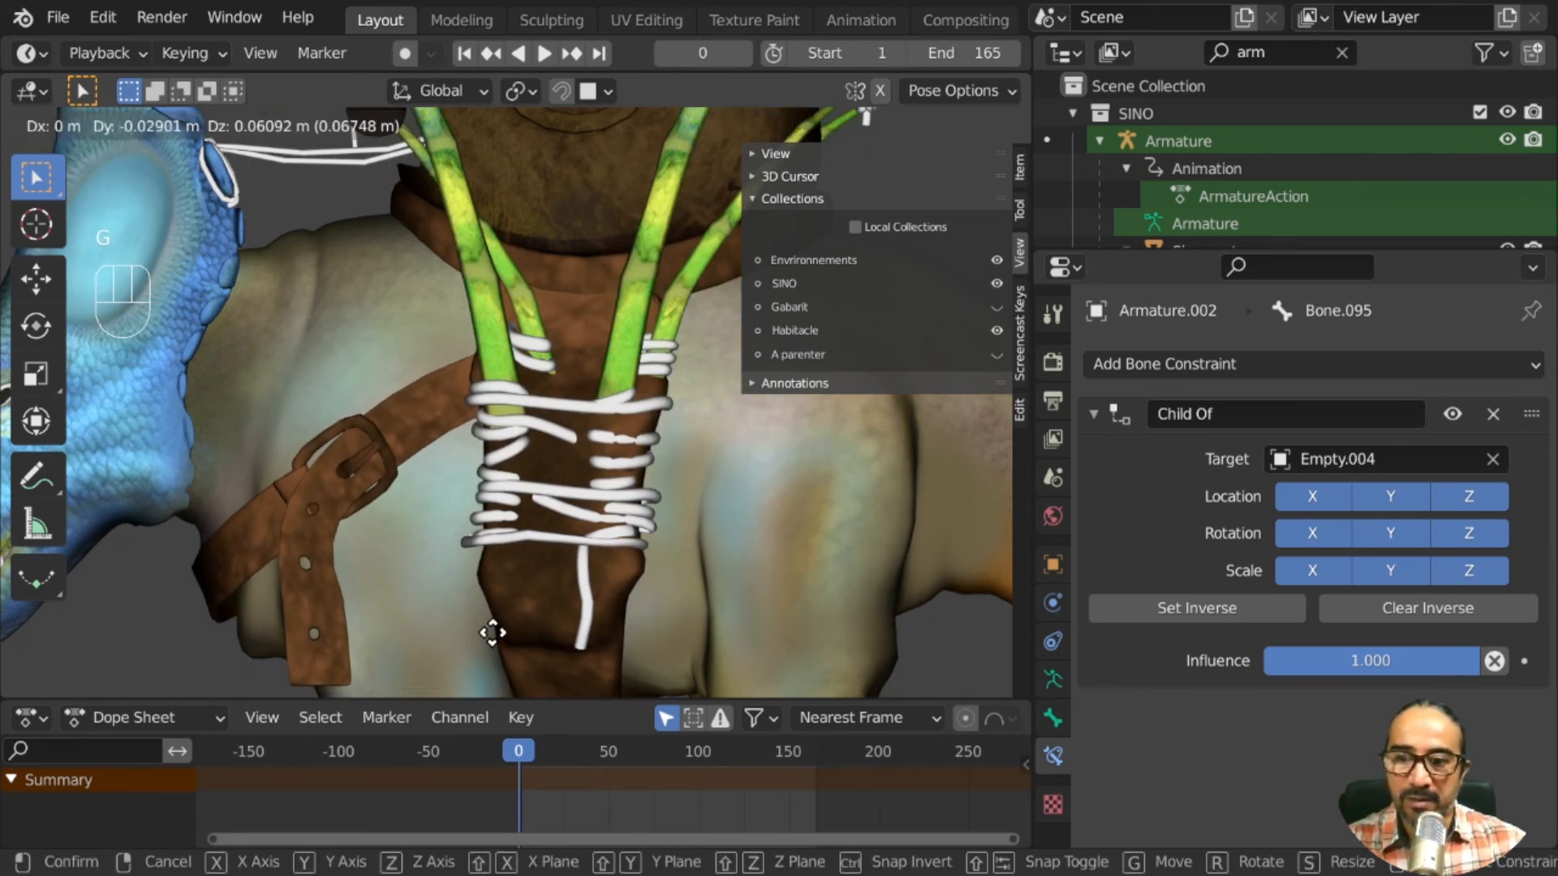
pyautogui.click(490, 630)
pyautogui.press('r')
pyautogui.press('r')
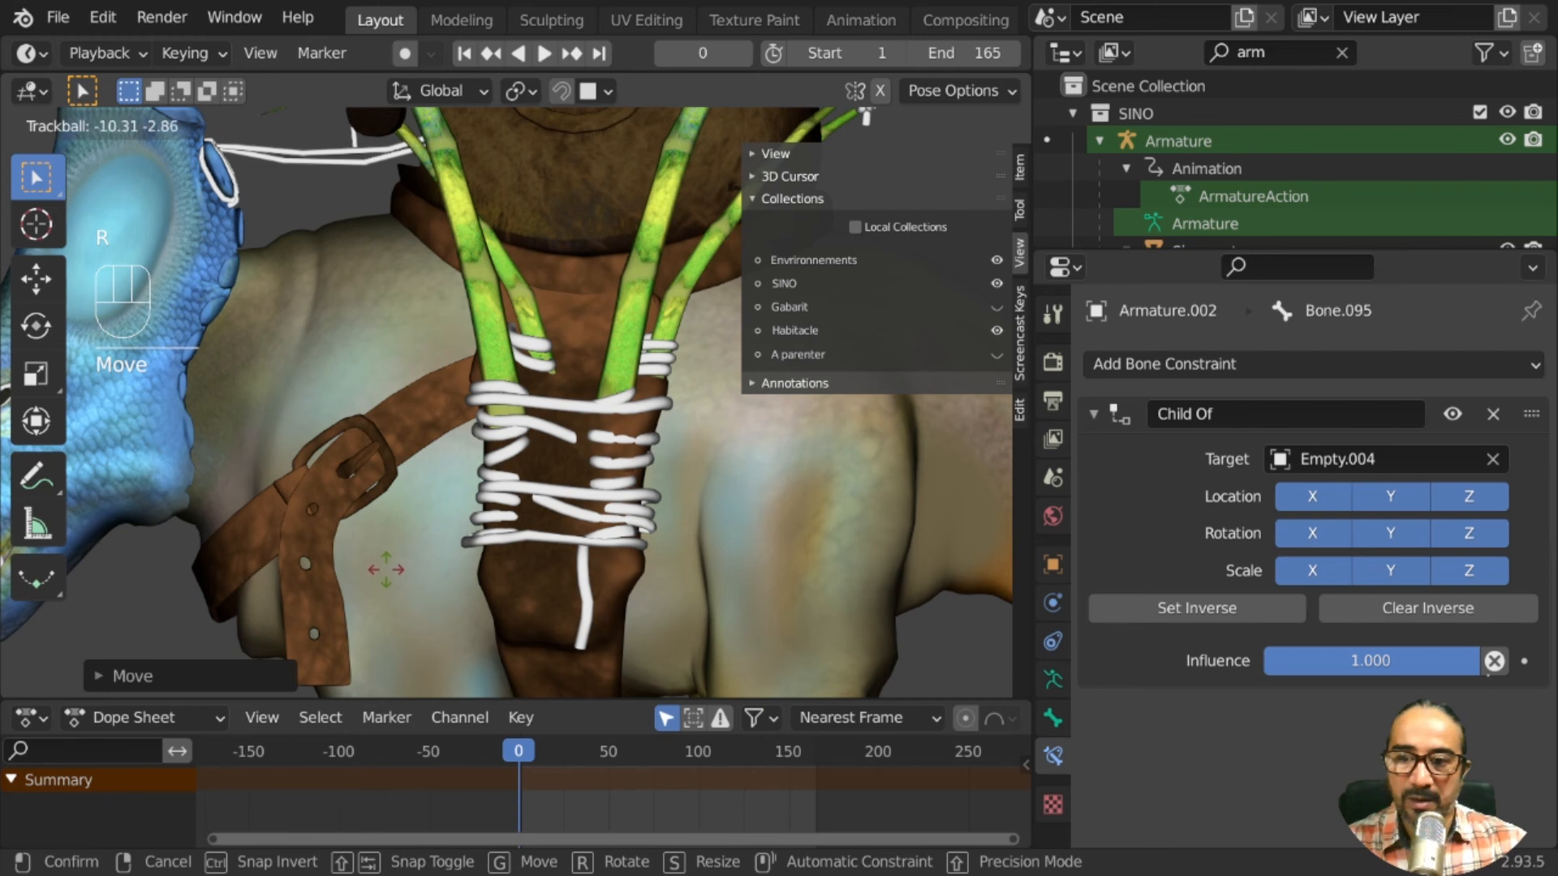
pyautogui.click(519, 568)
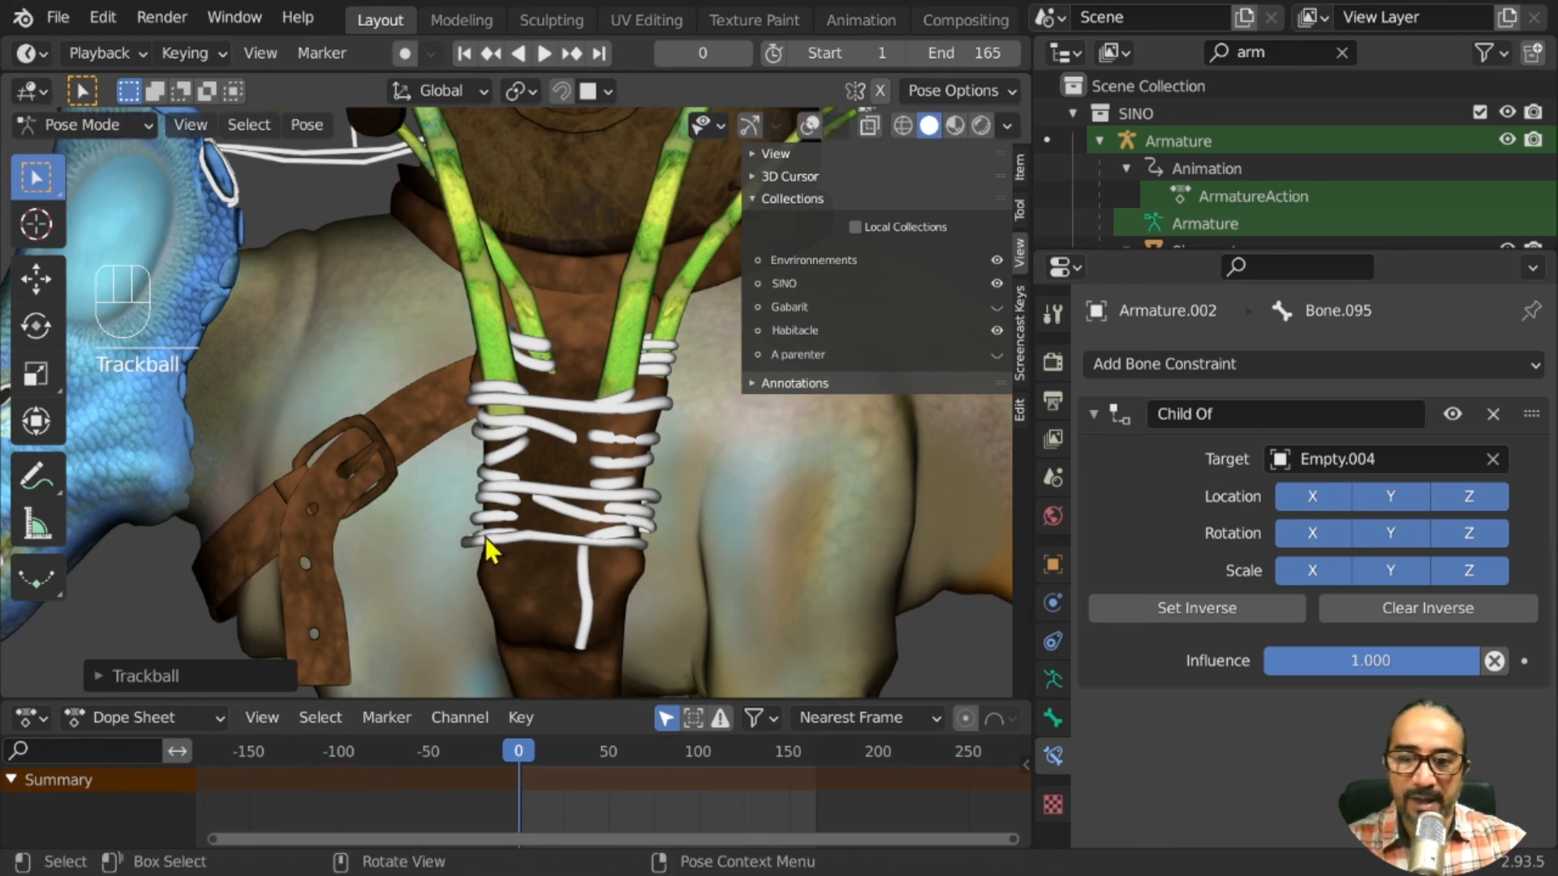
# Show the overlays, return to Object Mode, and reselect the harness armature Armature.002
pyautogui.click(808, 125)
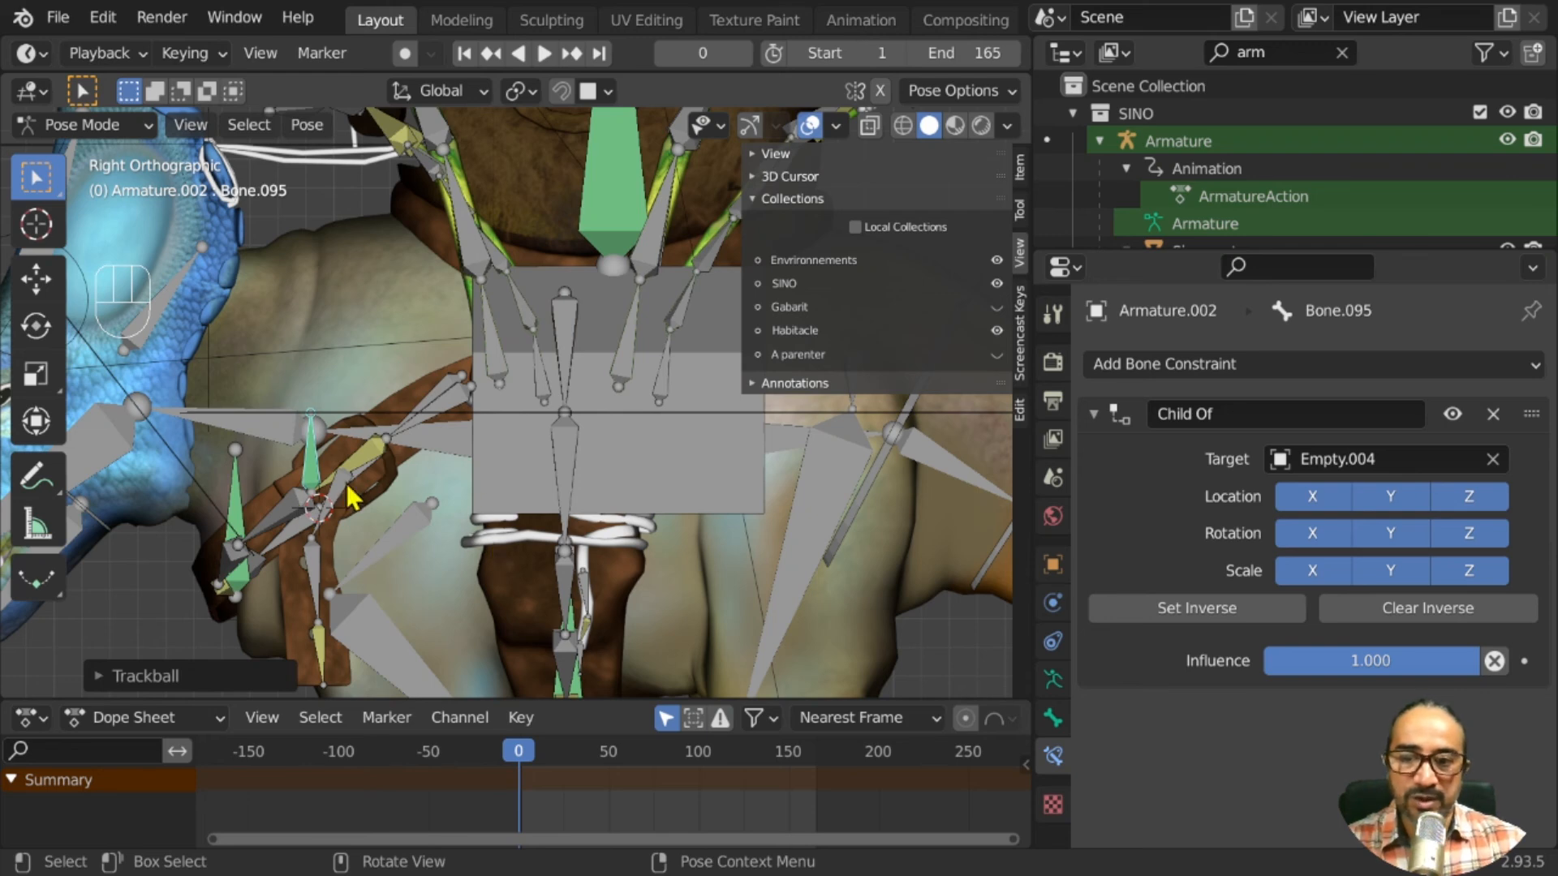
pyautogui.press('shift')
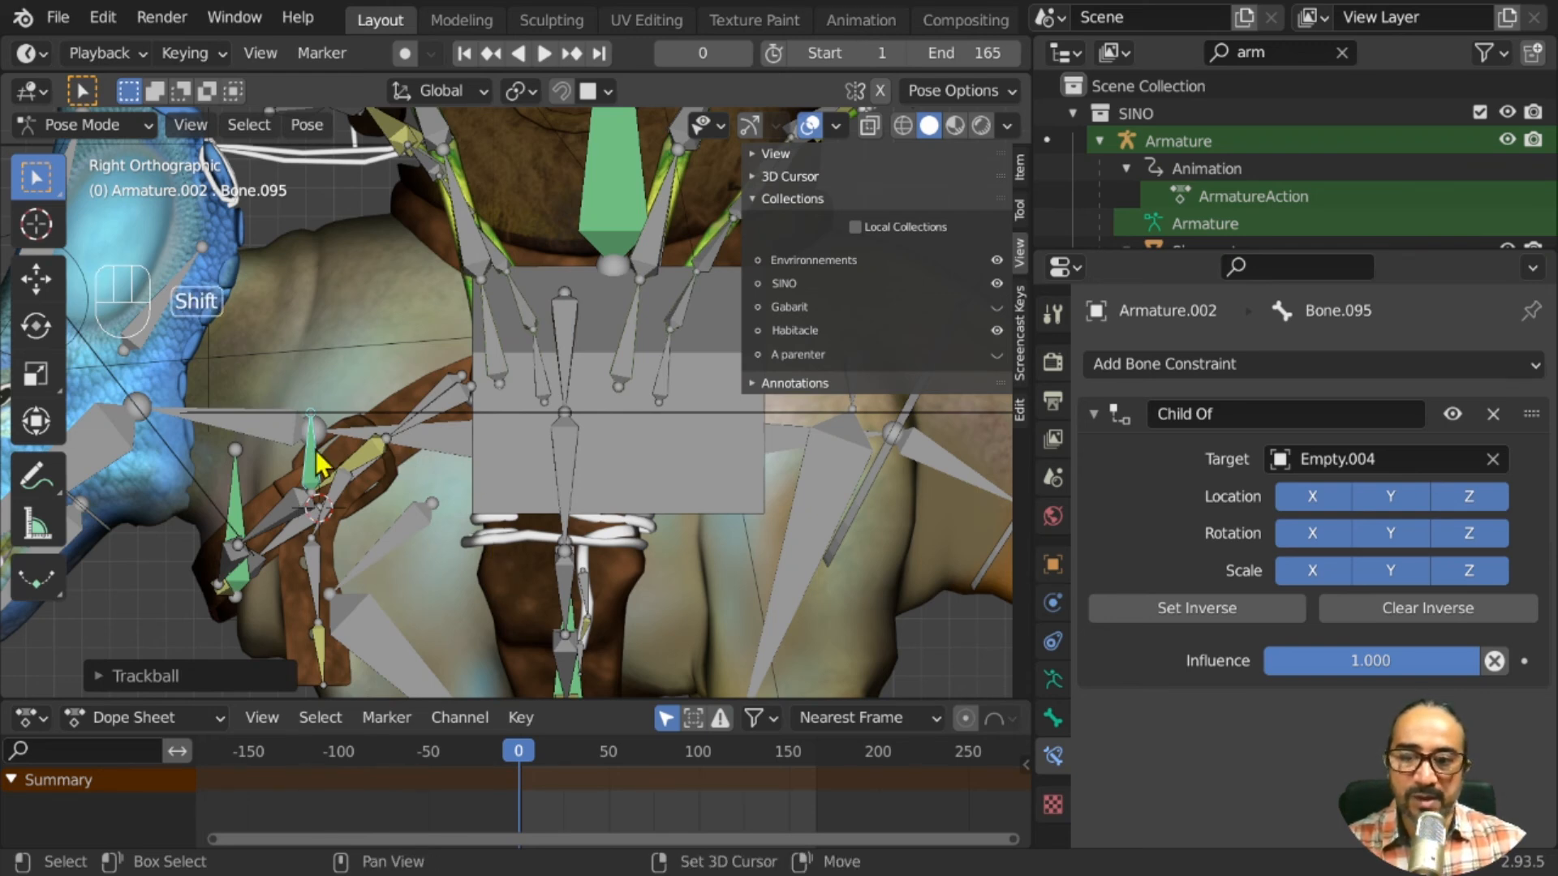
pyautogui.hotkey('ctrl', 'Tab')
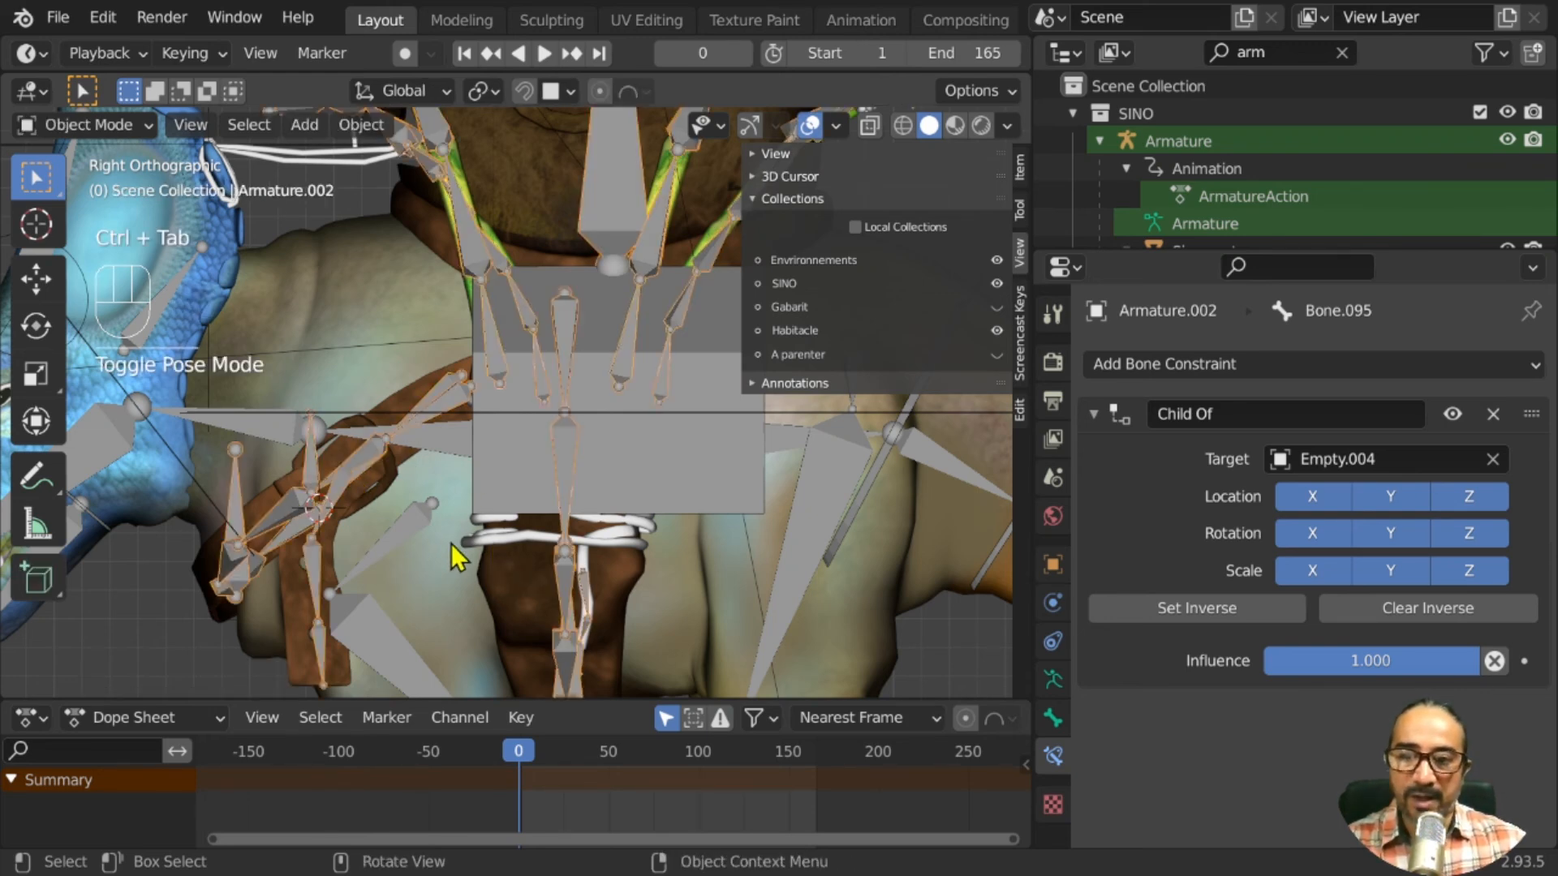
pyautogui.scroll(-4, 463, 540)
pyautogui.keyDown('shift'); pyautogui.moveTo(630, 489); pyautogui.dragTo(537, 498, button='middle'); pyautogui.keyUp('shift')
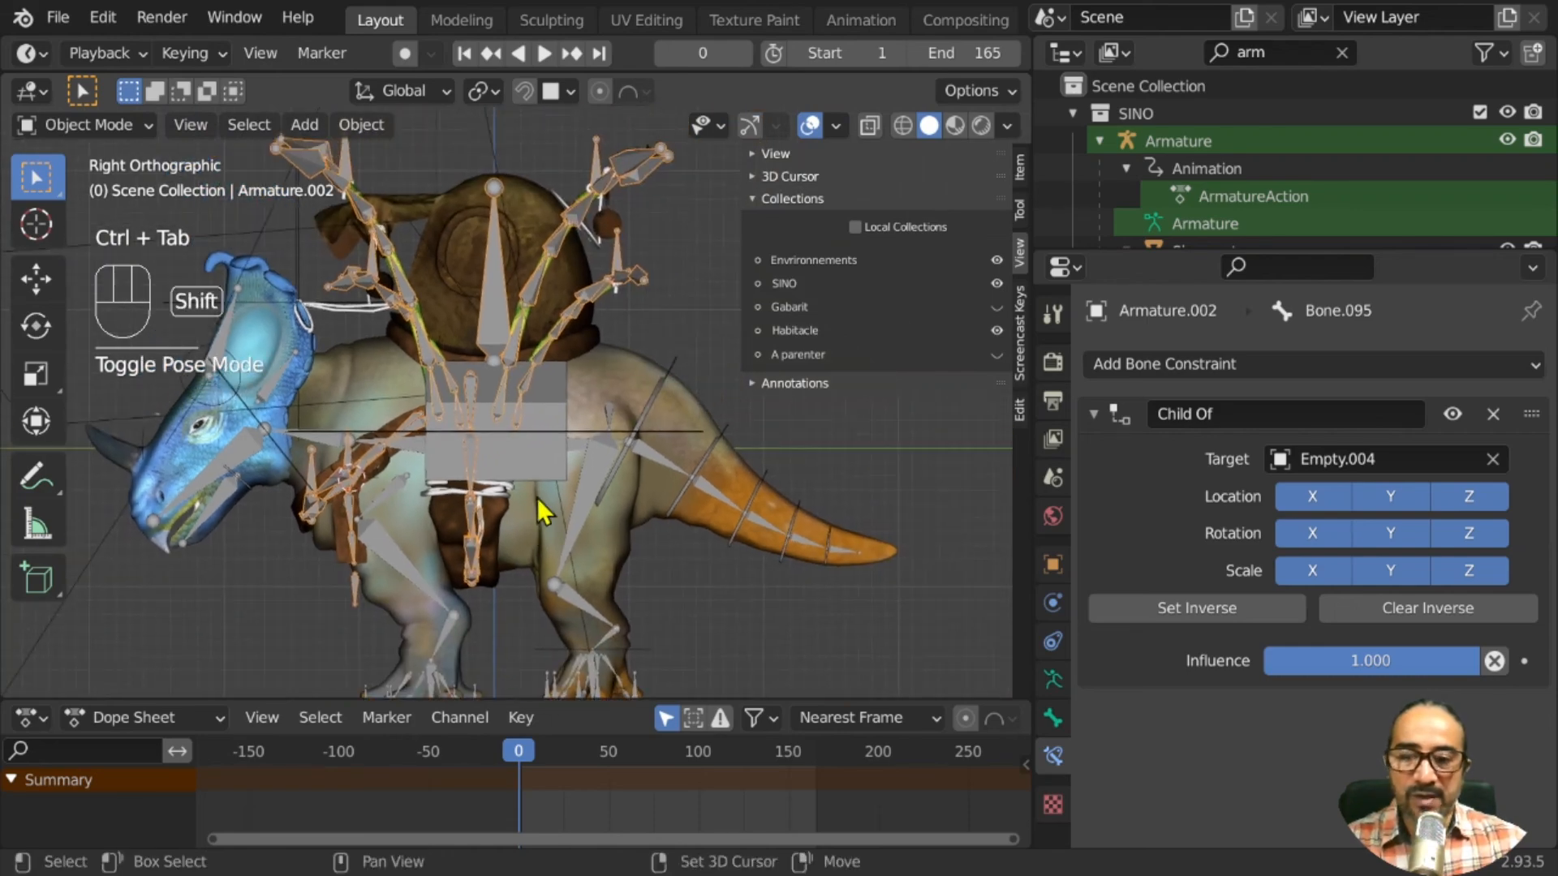
pyautogui.moveTo(325, 557); pyautogui.dragTo(610, 464, button='middle')
pyautogui.click(617, 513)
pyautogui.click(612, 465)
pyautogui.click(621, 482)
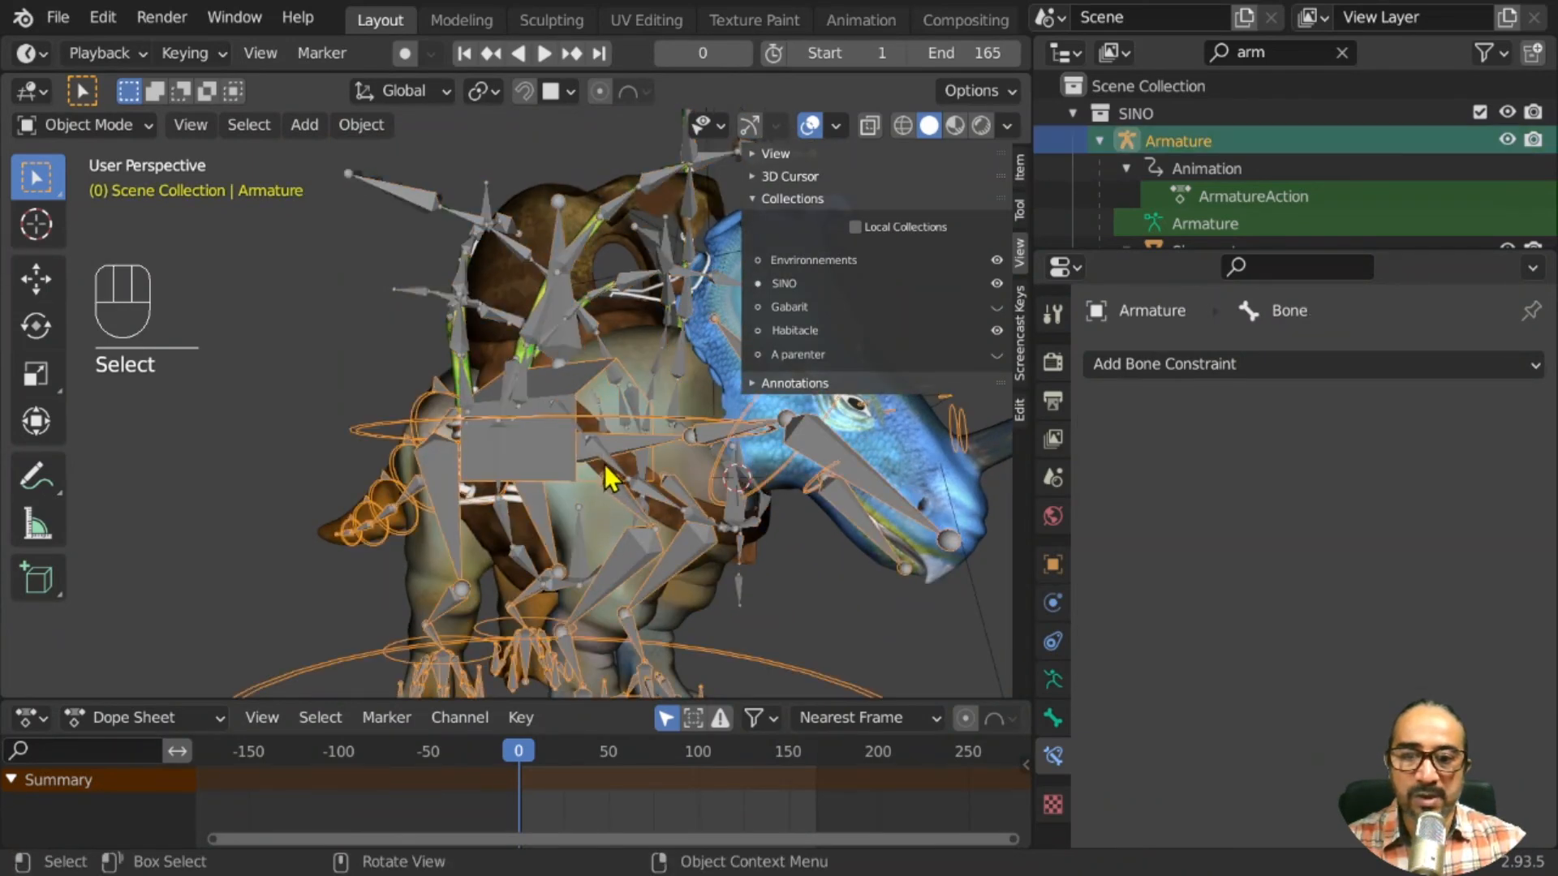
pyautogui.click(633, 480)
# Examine the harness bones, hide the overlays, and play the animation to check the whole harness on the dinosaur
pyautogui.scroll(2, 644, 516)
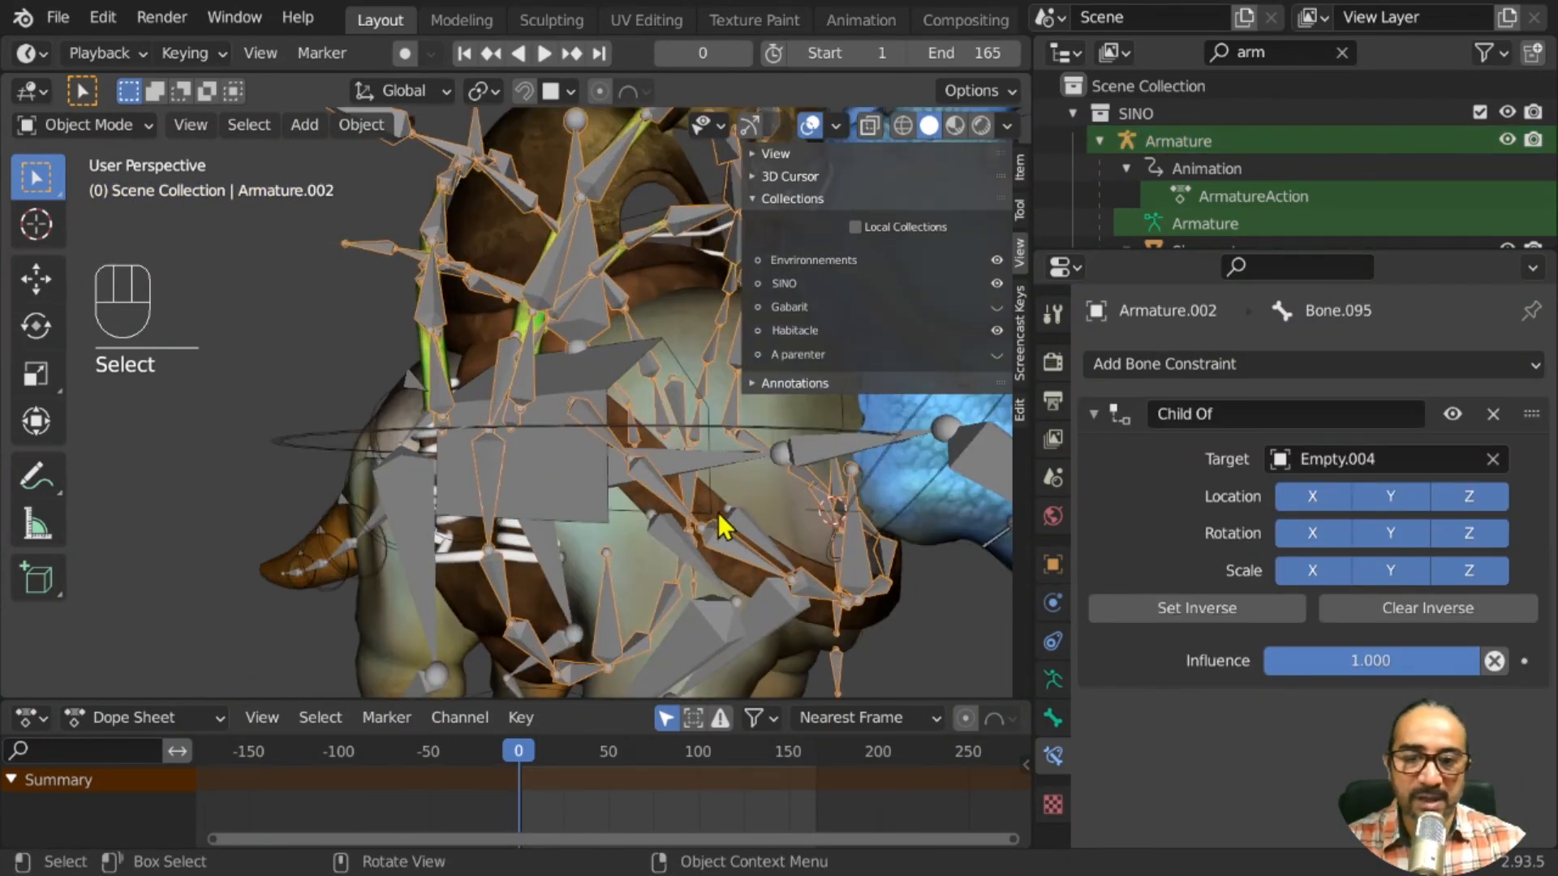
pyautogui.moveTo(685, 598); pyautogui.dragTo(399, 487, button='middle')
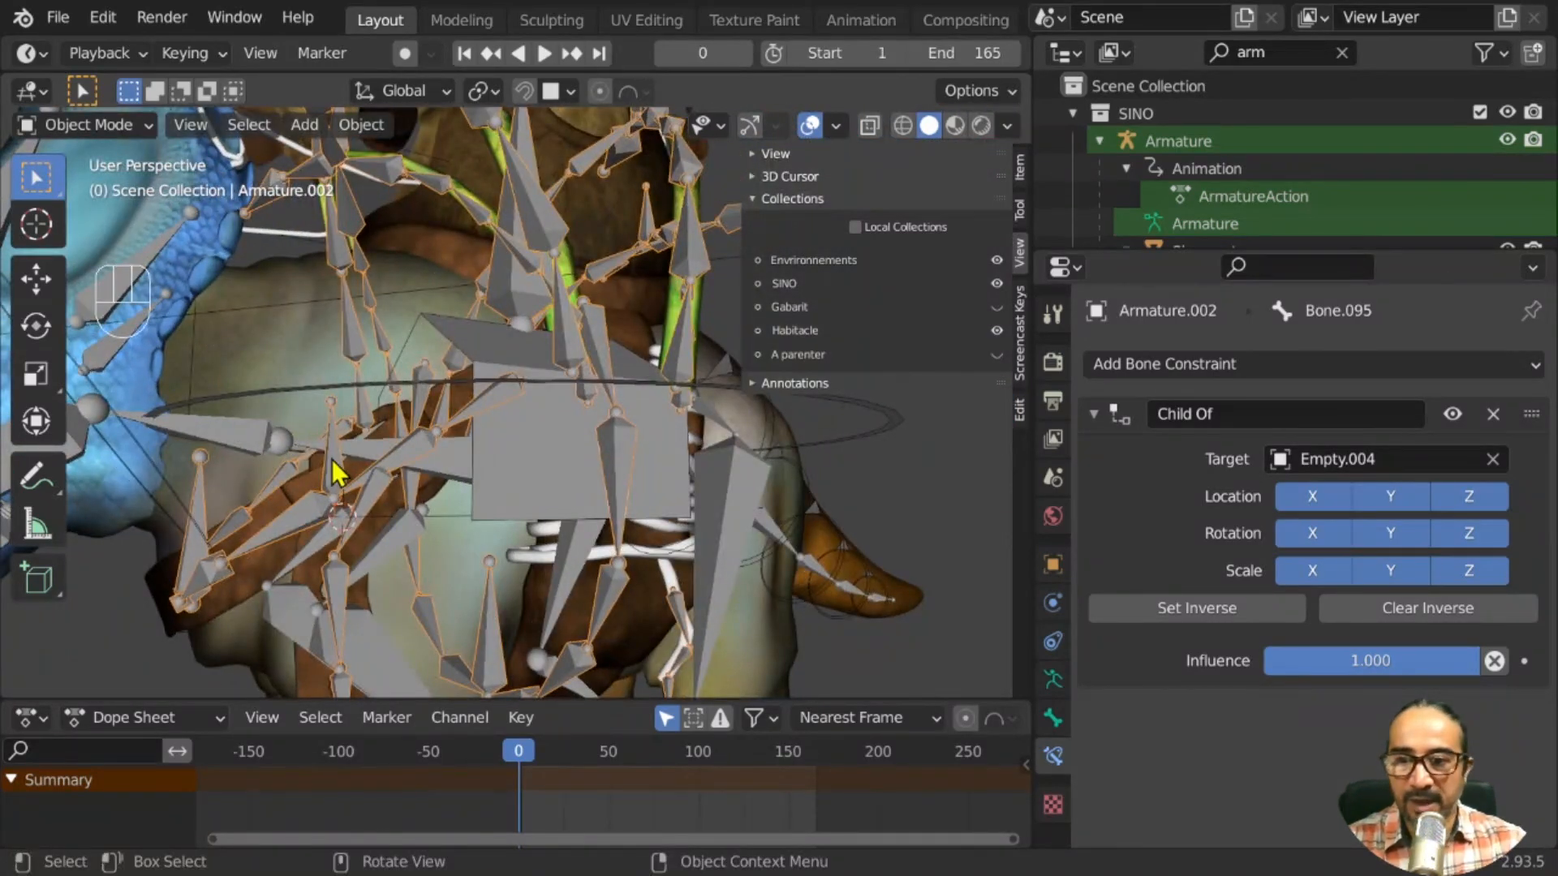
pyautogui.scroll(-3, 206, 562)
pyautogui.moveTo(521, 581); pyautogui.dragTo(558, 559, button='middle')
pyautogui.moveTo(557, 550); pyautogui.dragTo(772, 330, button='middle')
pyautogui.click(809, 128)
pyautogui.scroll(-1, 448, 507)
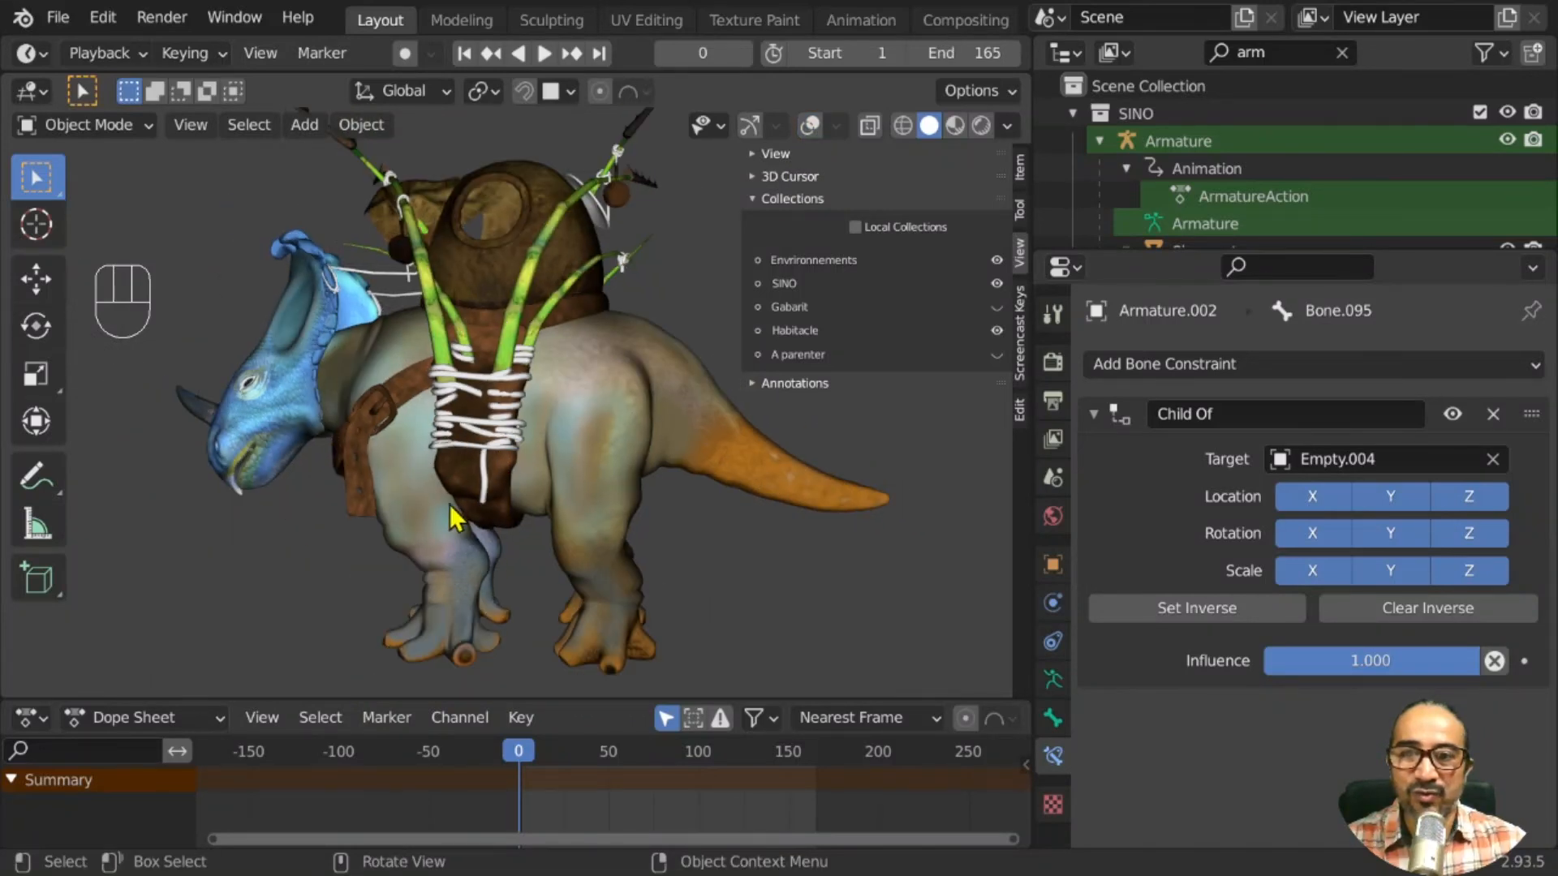
pyautogui.moveTo(448, 508); pyautogui.dragTo(483, 526, button='middle')
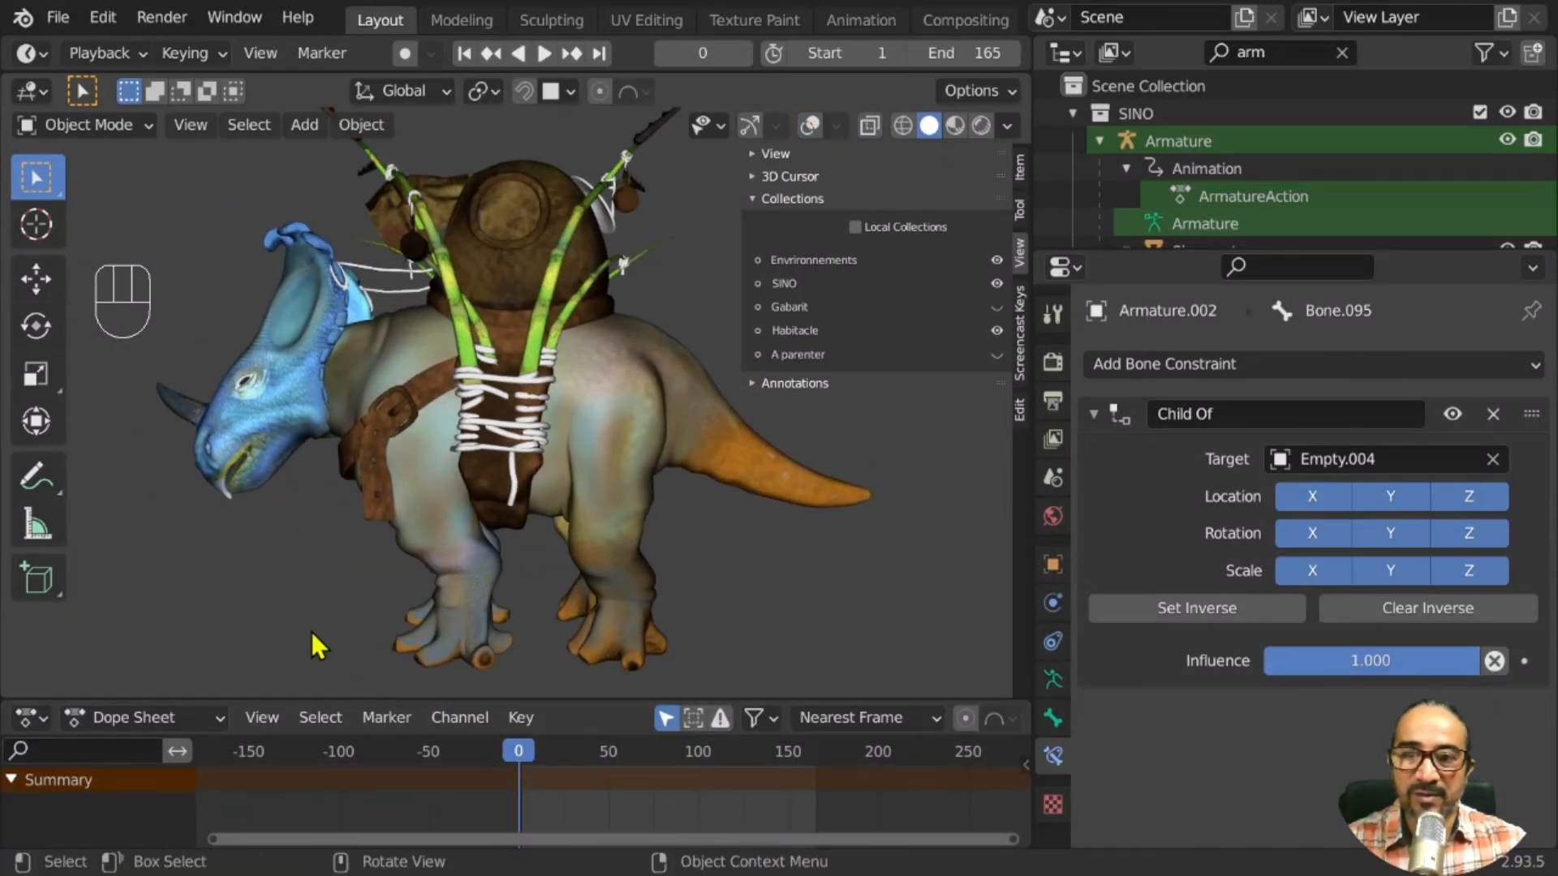
pyautogui.scroll(-2, 313, 644)
pyautogui.moveTo(313, 644); pyautogui.dragTo(434, 609, button='middle')
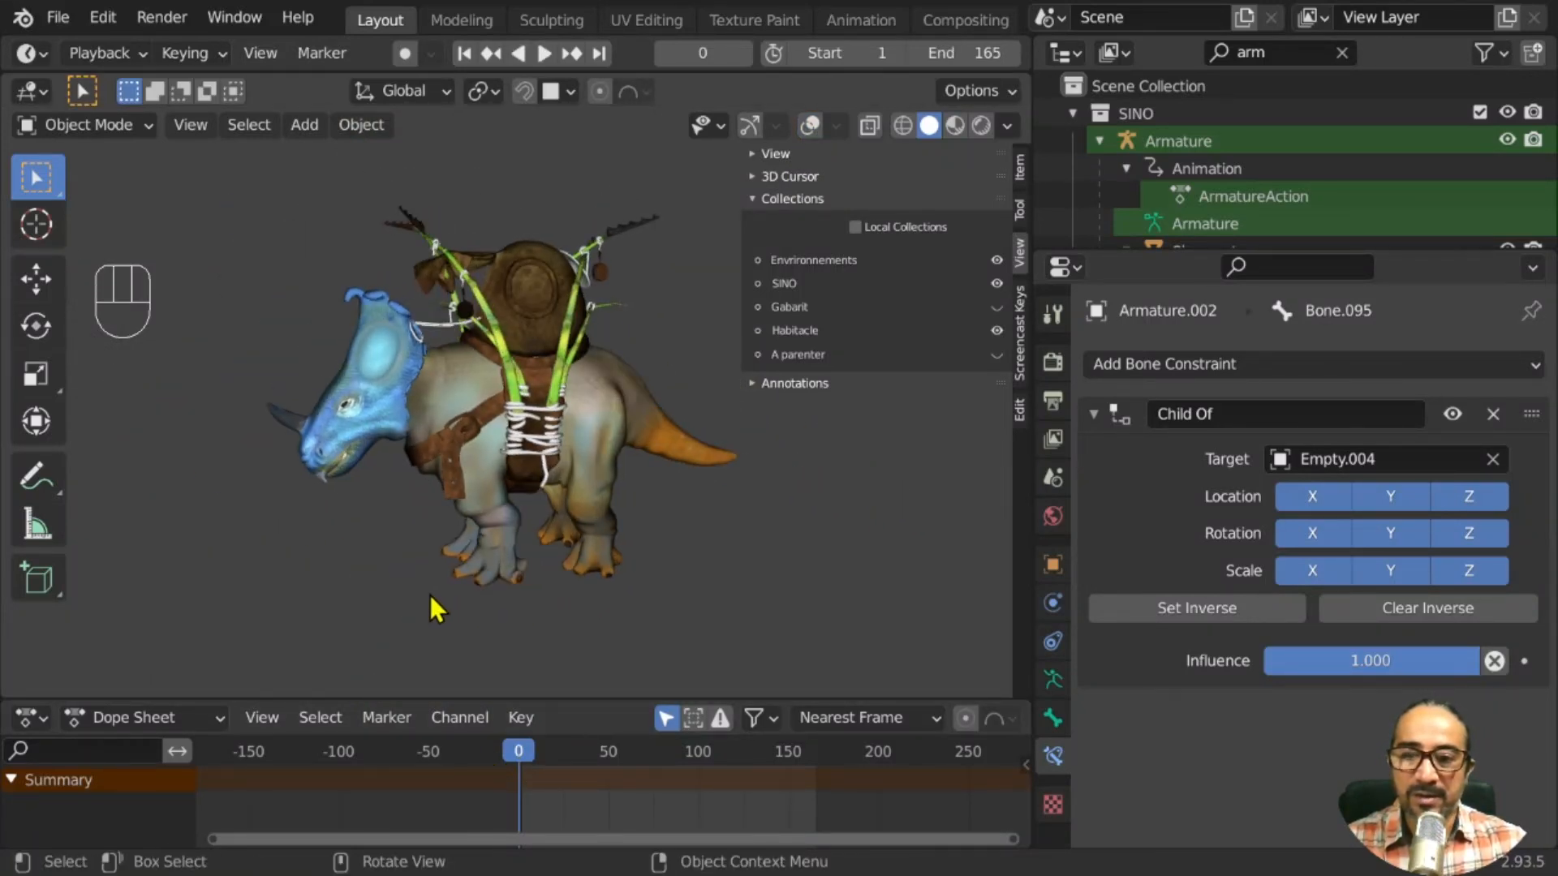
pyautogui.press('space')
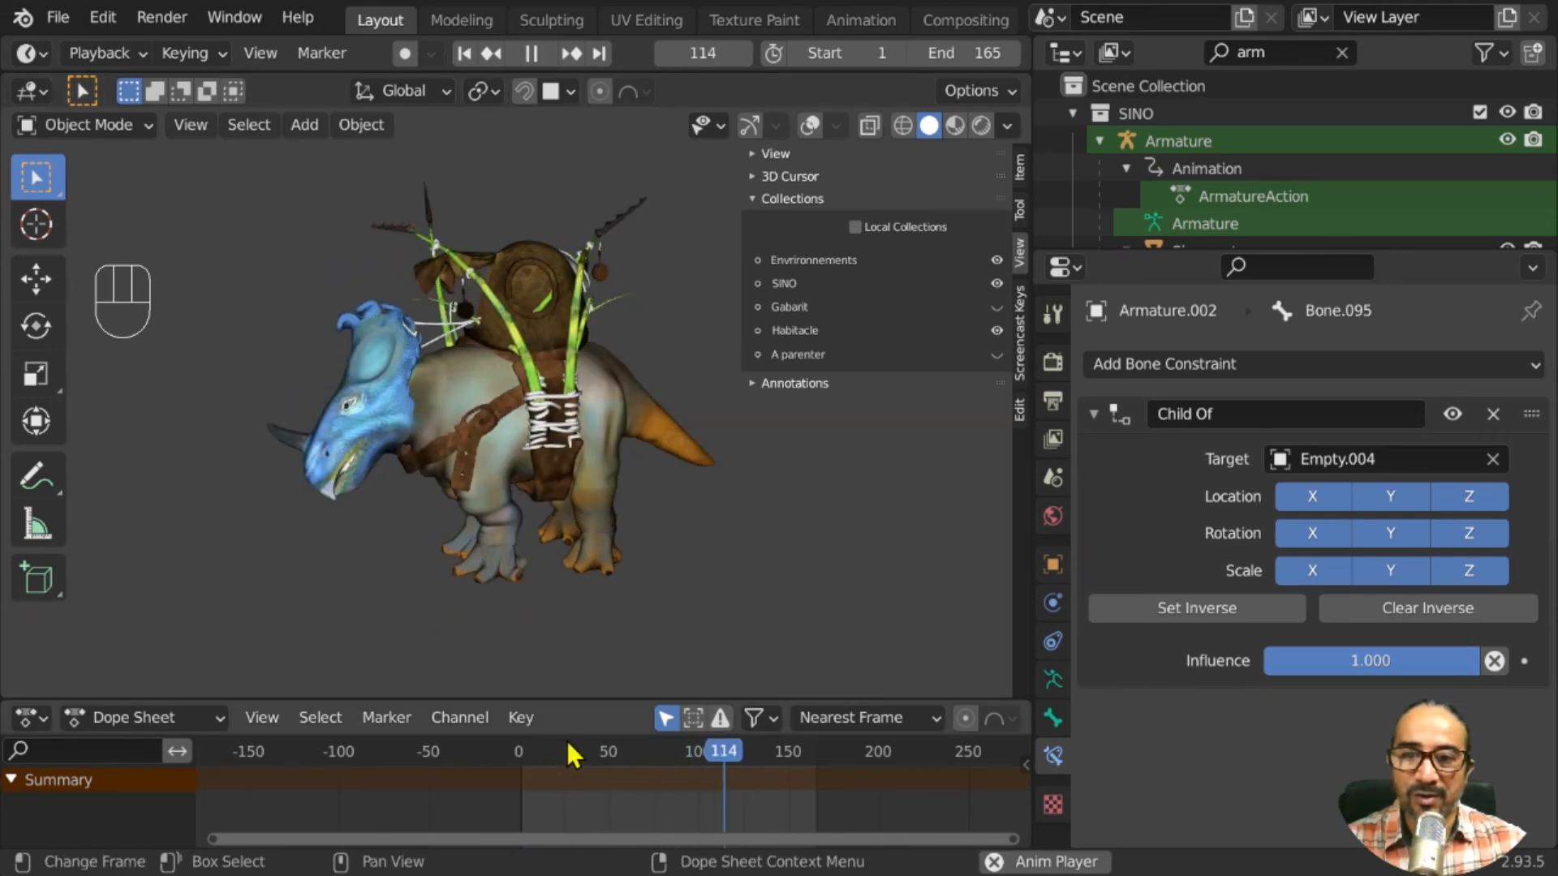
# Stop the playback, return to frame 0, and show the overlays
pyautogui.press('space')
pyautogui.click(493, 753)
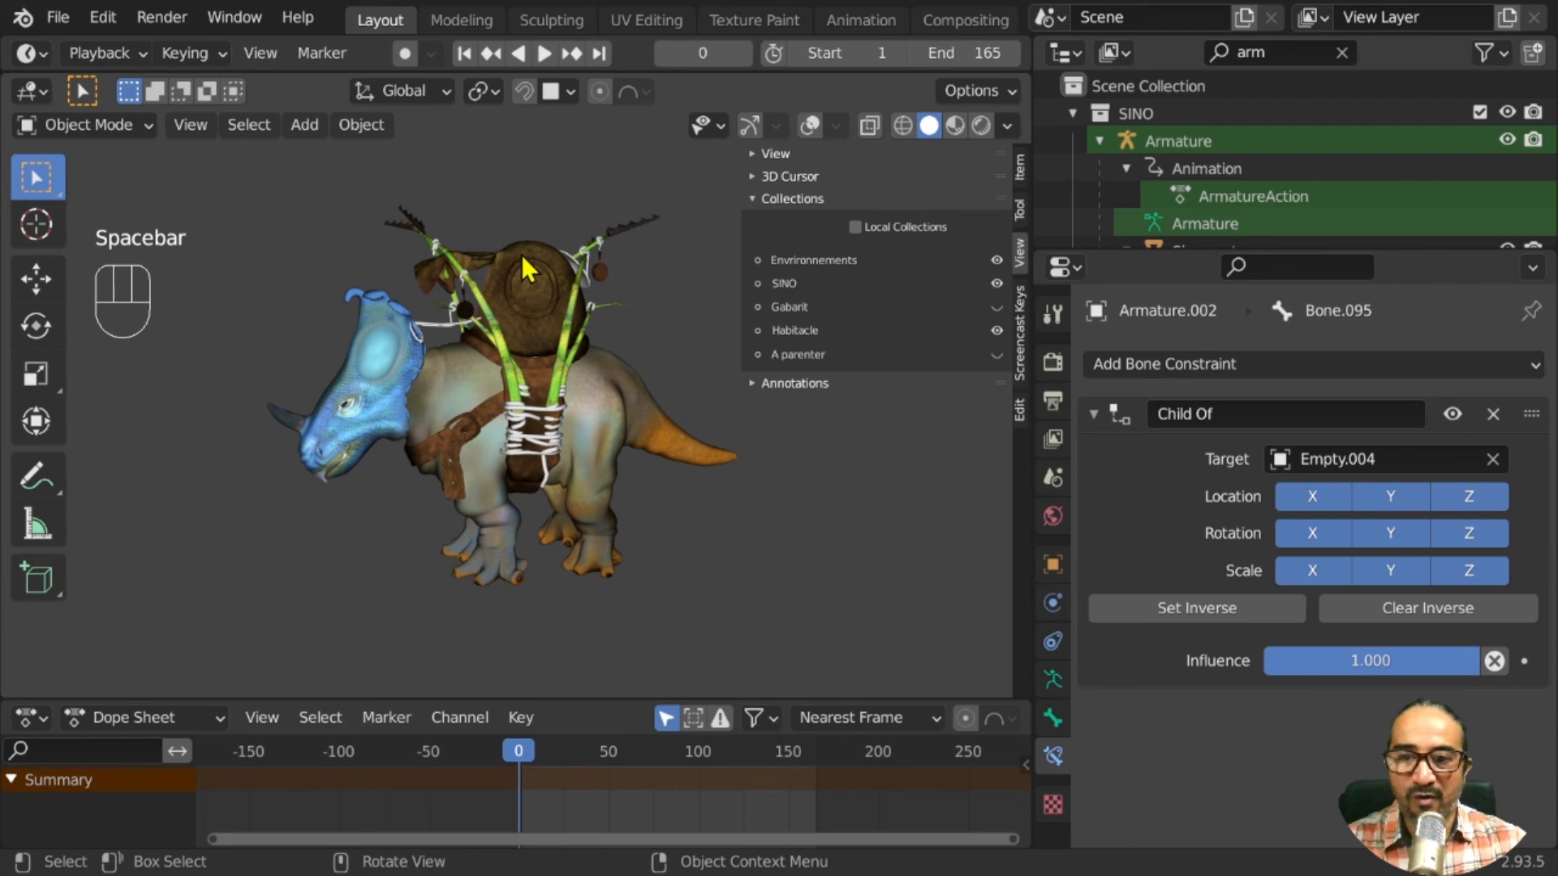
pyautogui.click(810, 126)
# Parent the cabin mesh Plane.002 to the ROOT-habitacle bone of Armature.002 in Pose Mode, using the Bone parent type
pyautogui.scroll(4, 526, 182)
pyautogui.click(494, 143)
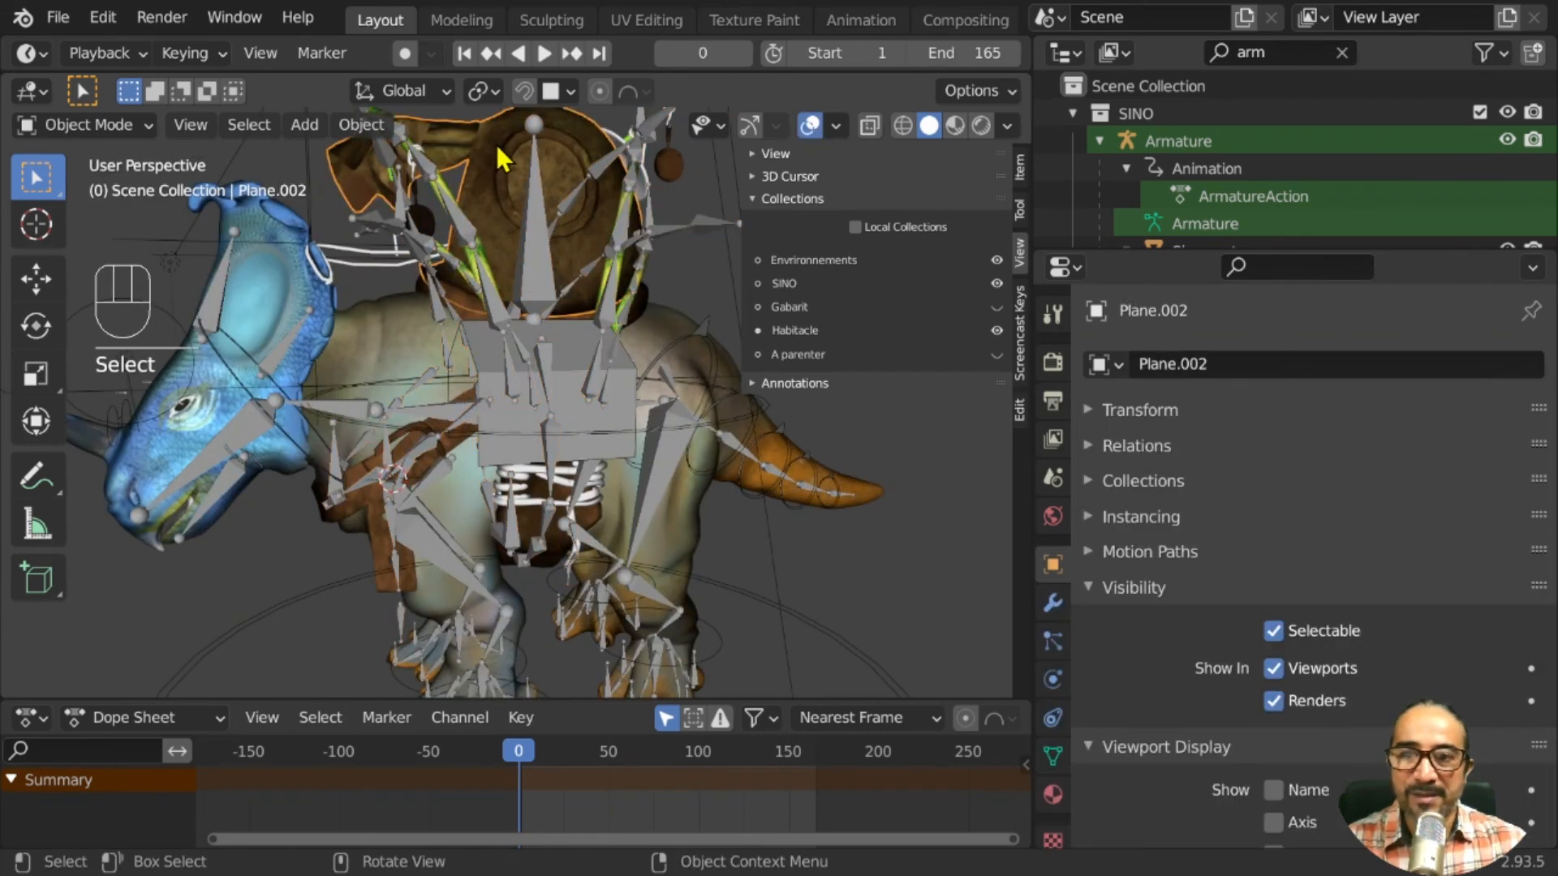
pyautogui.keyDown('ctrl'); pyautogui.click(535, 188); pyautogui.keyUp('ctrl')
pyautogui.hotkey('ctrl', 'Tab')
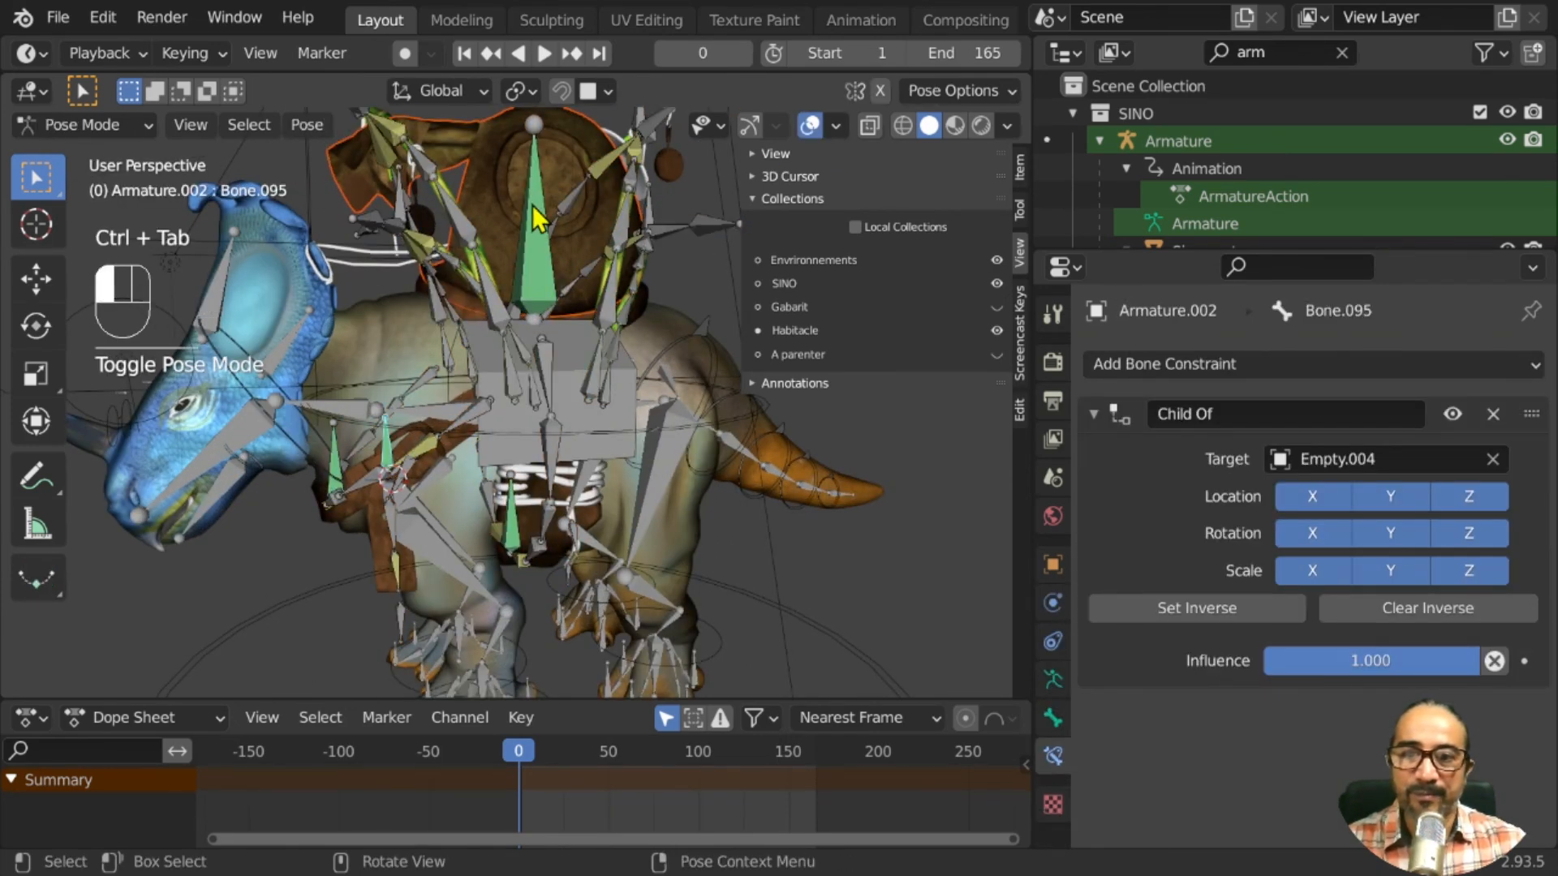
pyautogui.click(533, 206)
pyautogui.hotkey('ctrl', 'p')
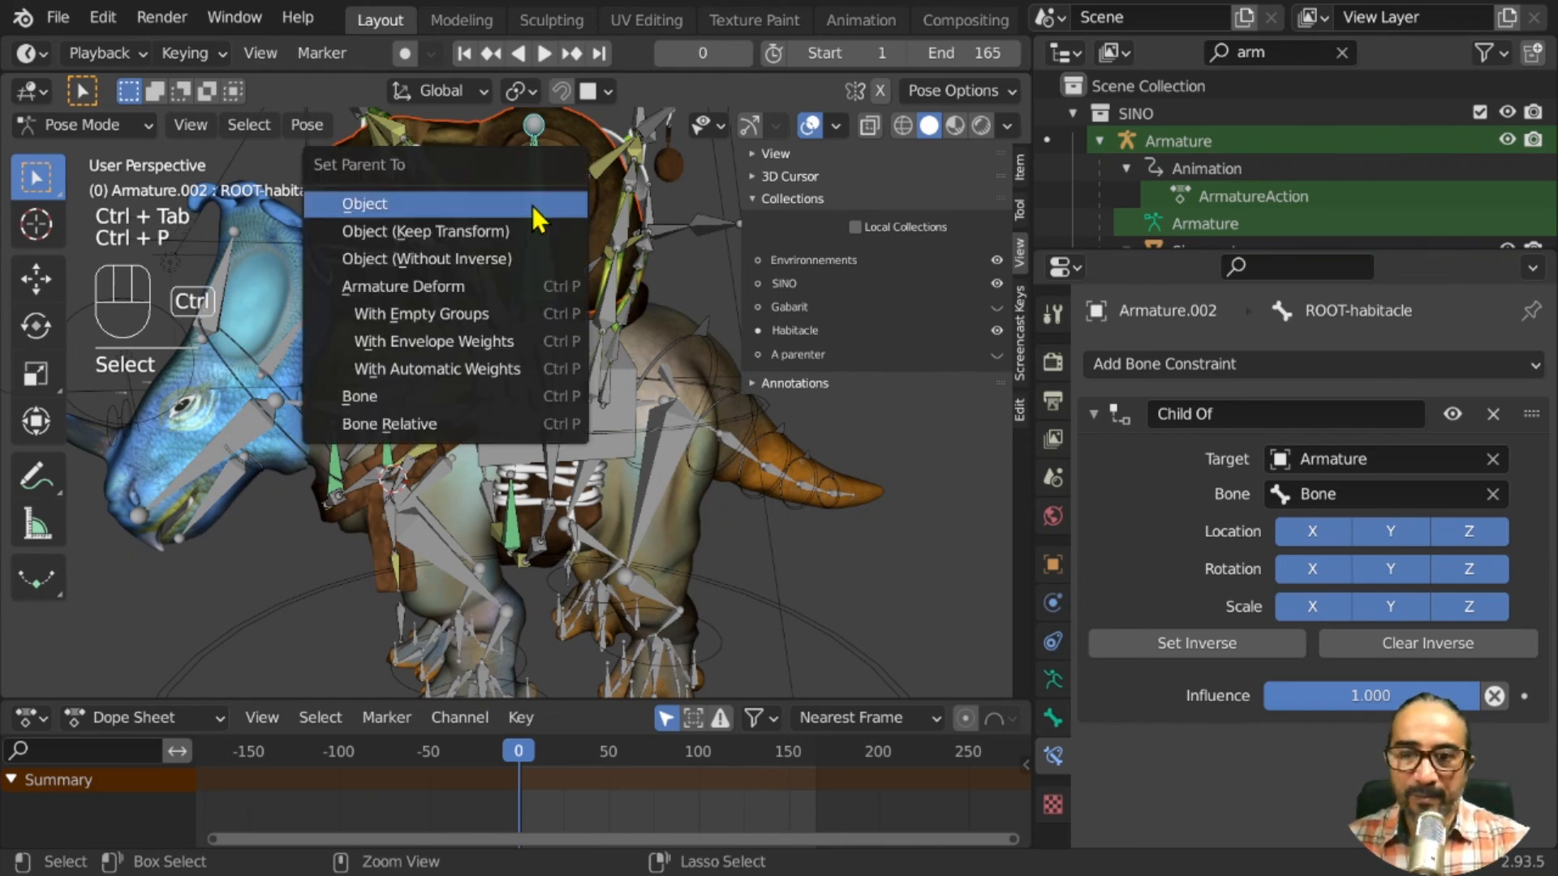
pyautogui.click(380, 397)
# Hide the overlays and play the animation to check how the cabin follows the dinosaur
pyautogui.click(808, 125)
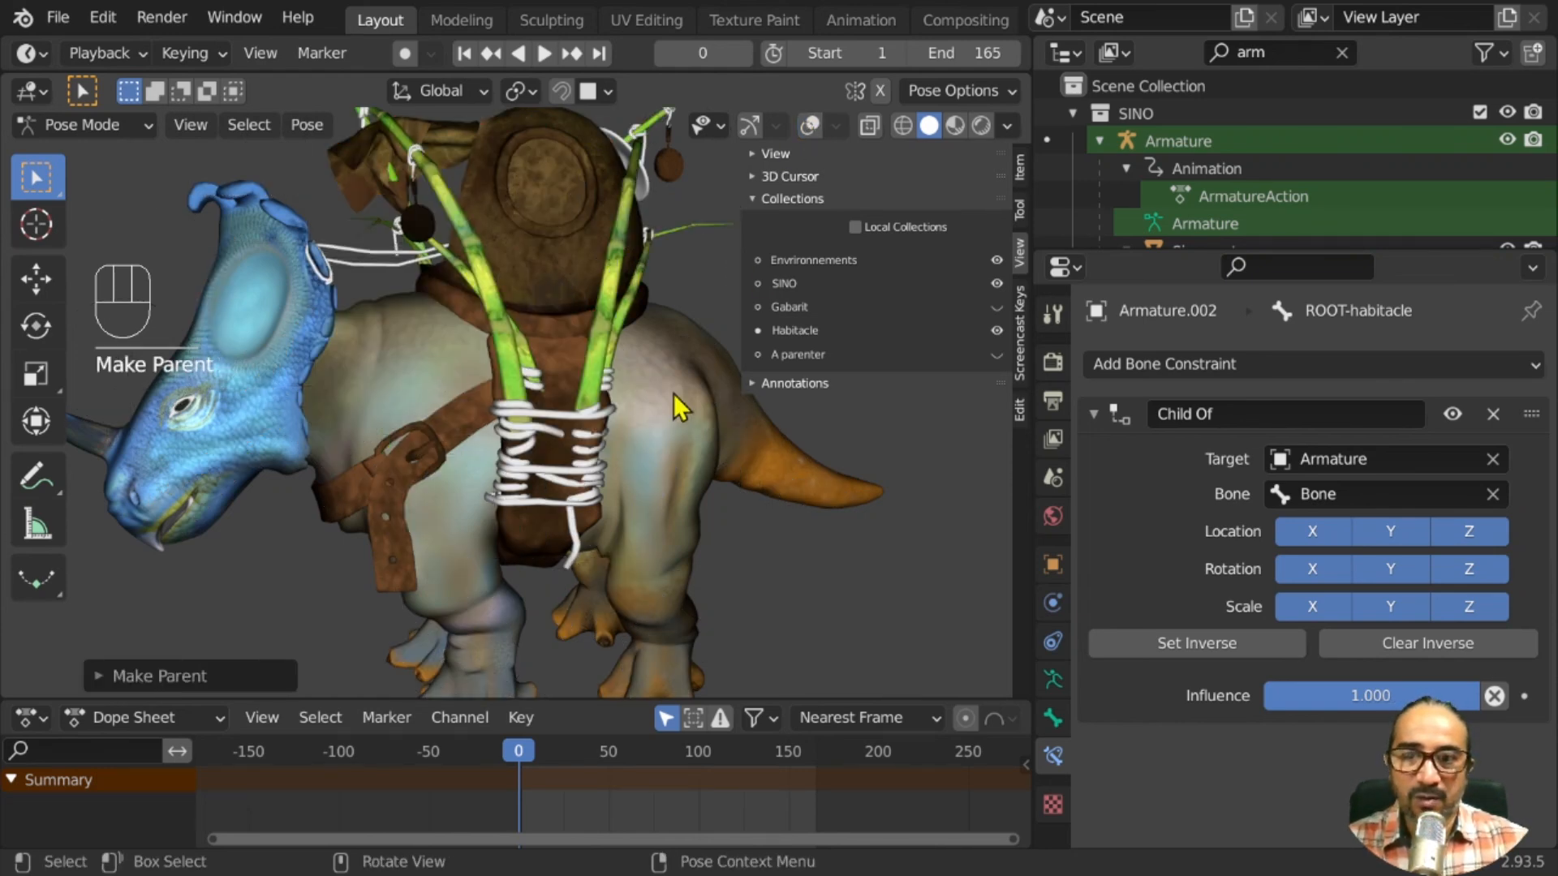
pyautogui.scroll(-4, 673, 393)
pyautogui.press('space')
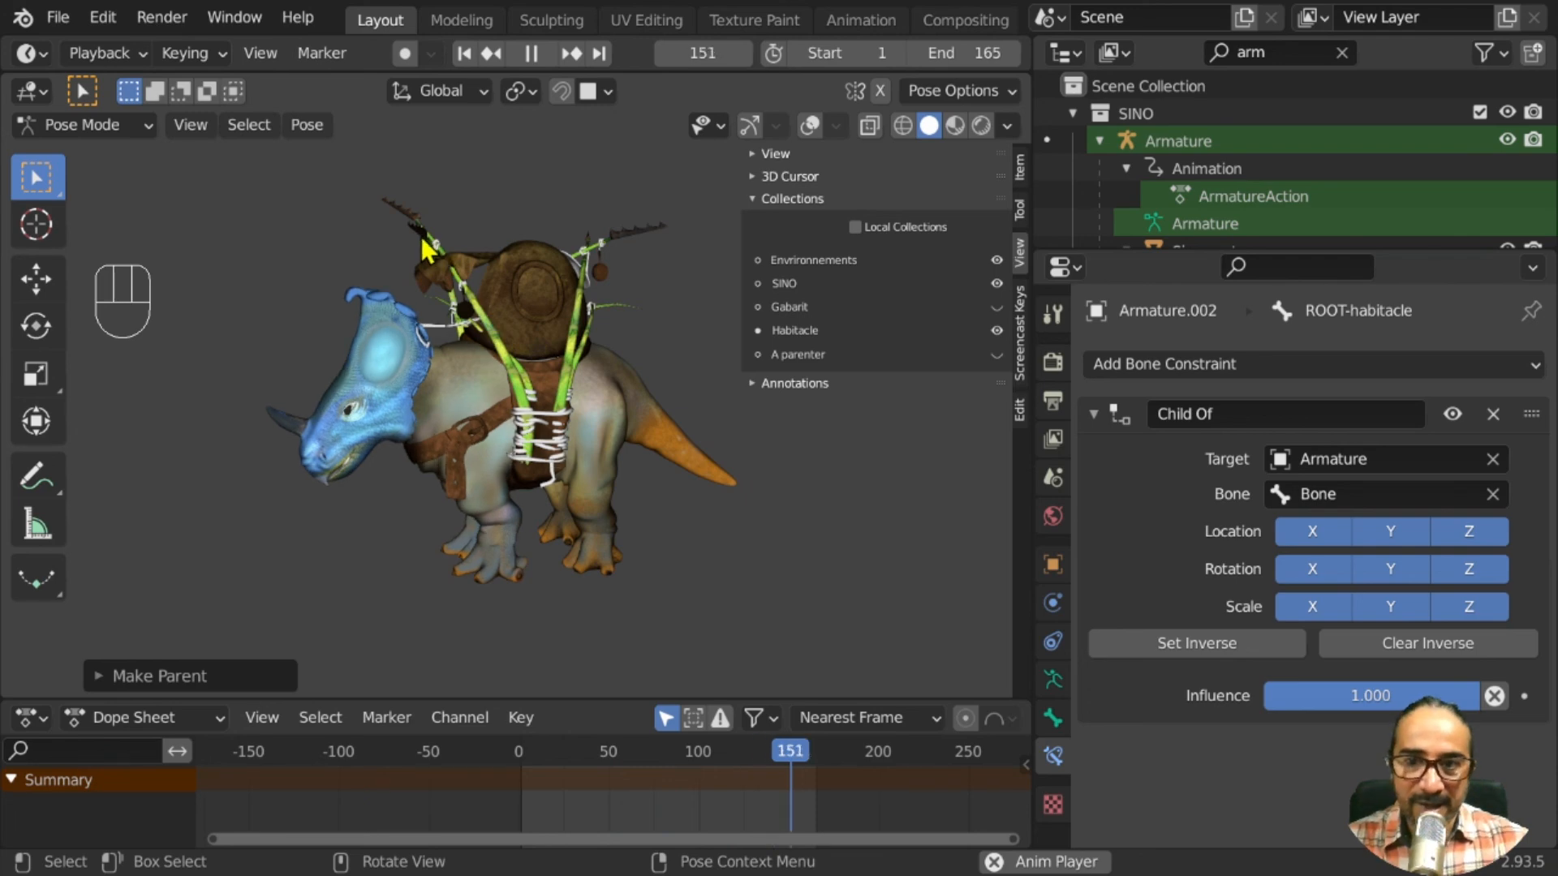
pyautogui.press('space')
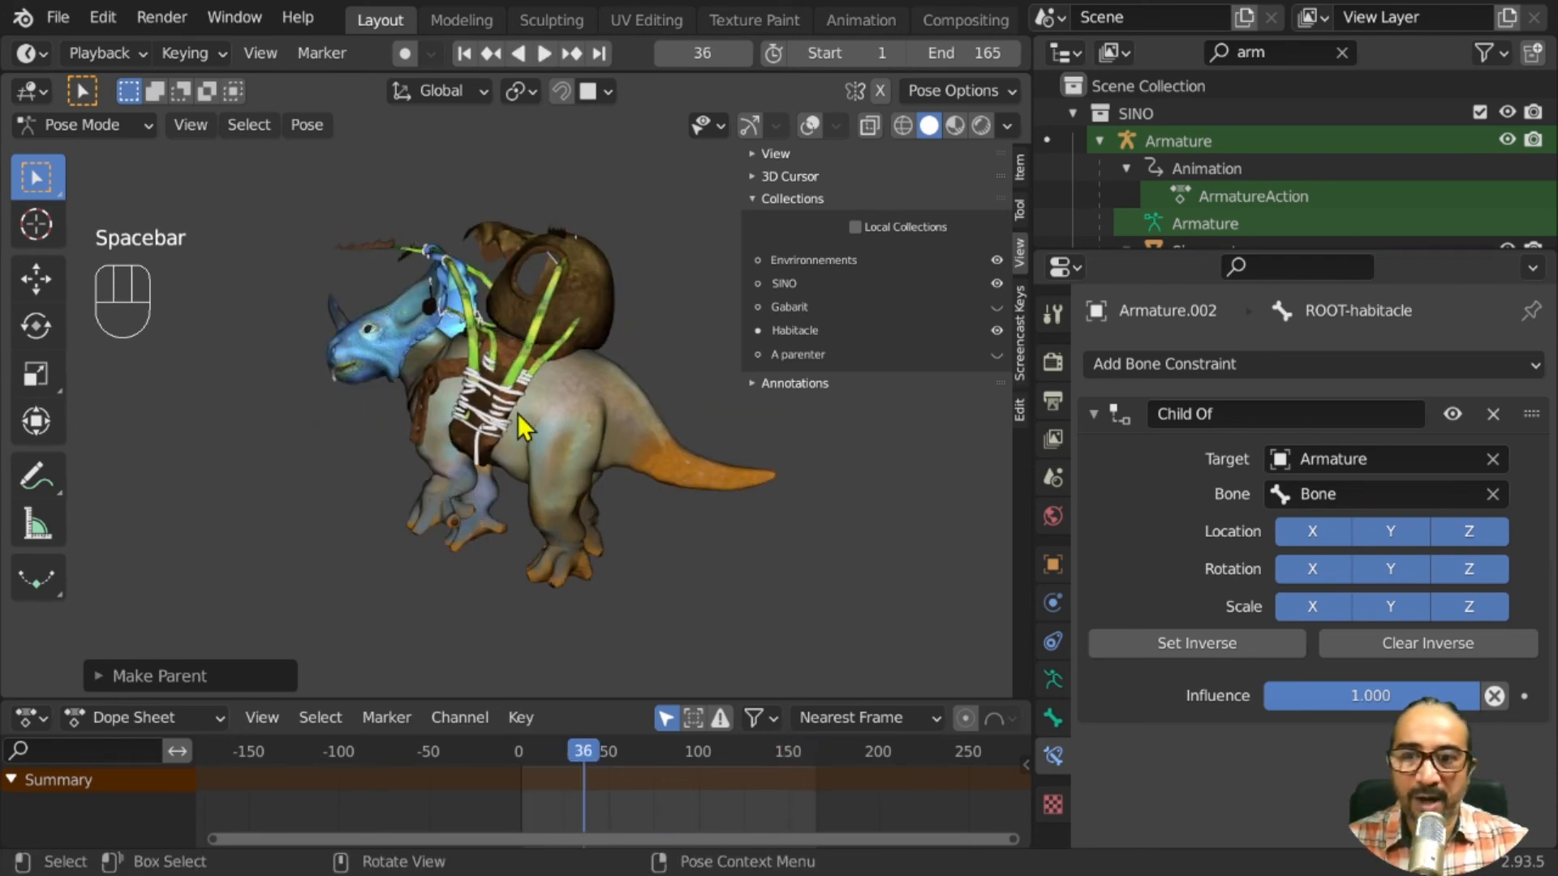
# Return to frame 0 and examine the cabin, the bamboo poles and their hanging ornaments up close
pyautogui.click(517, 755)
pyautogui.scroll(3, 384, 328)
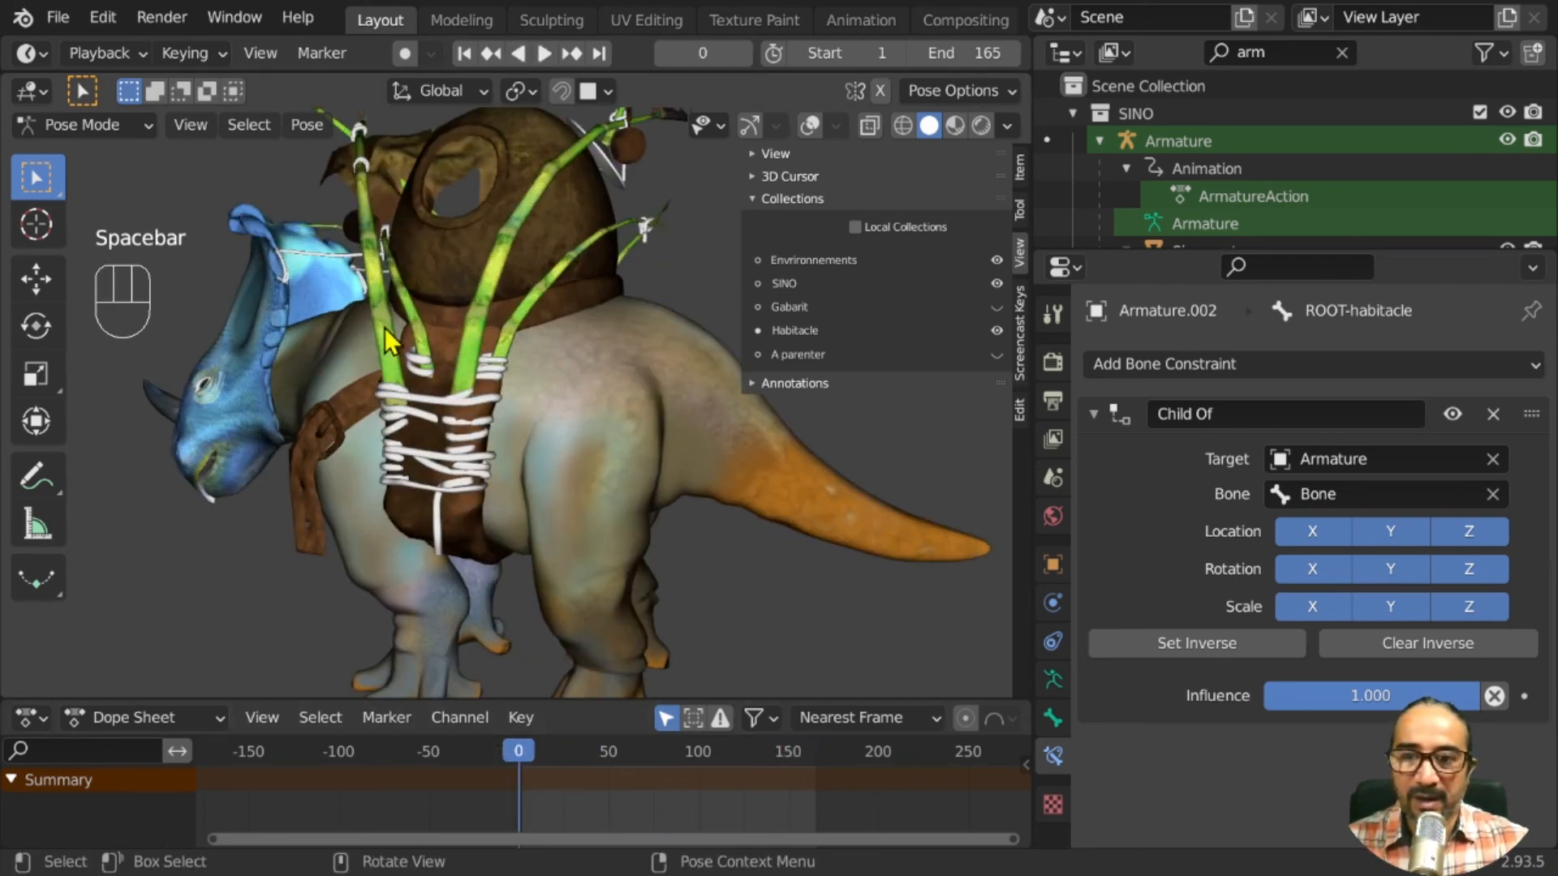
pyautogui.moveTo(384, 328); pyautogui.dragTo(467, 353, button='middle')
pyautogui.keyDown('shift'); pyautogui.moveTo(467, 353); pyautogui.dragTo(453, 434, button='middle'); pyautogui.keyUp('shift')
pyautogui.scroll(3, 384, 334)
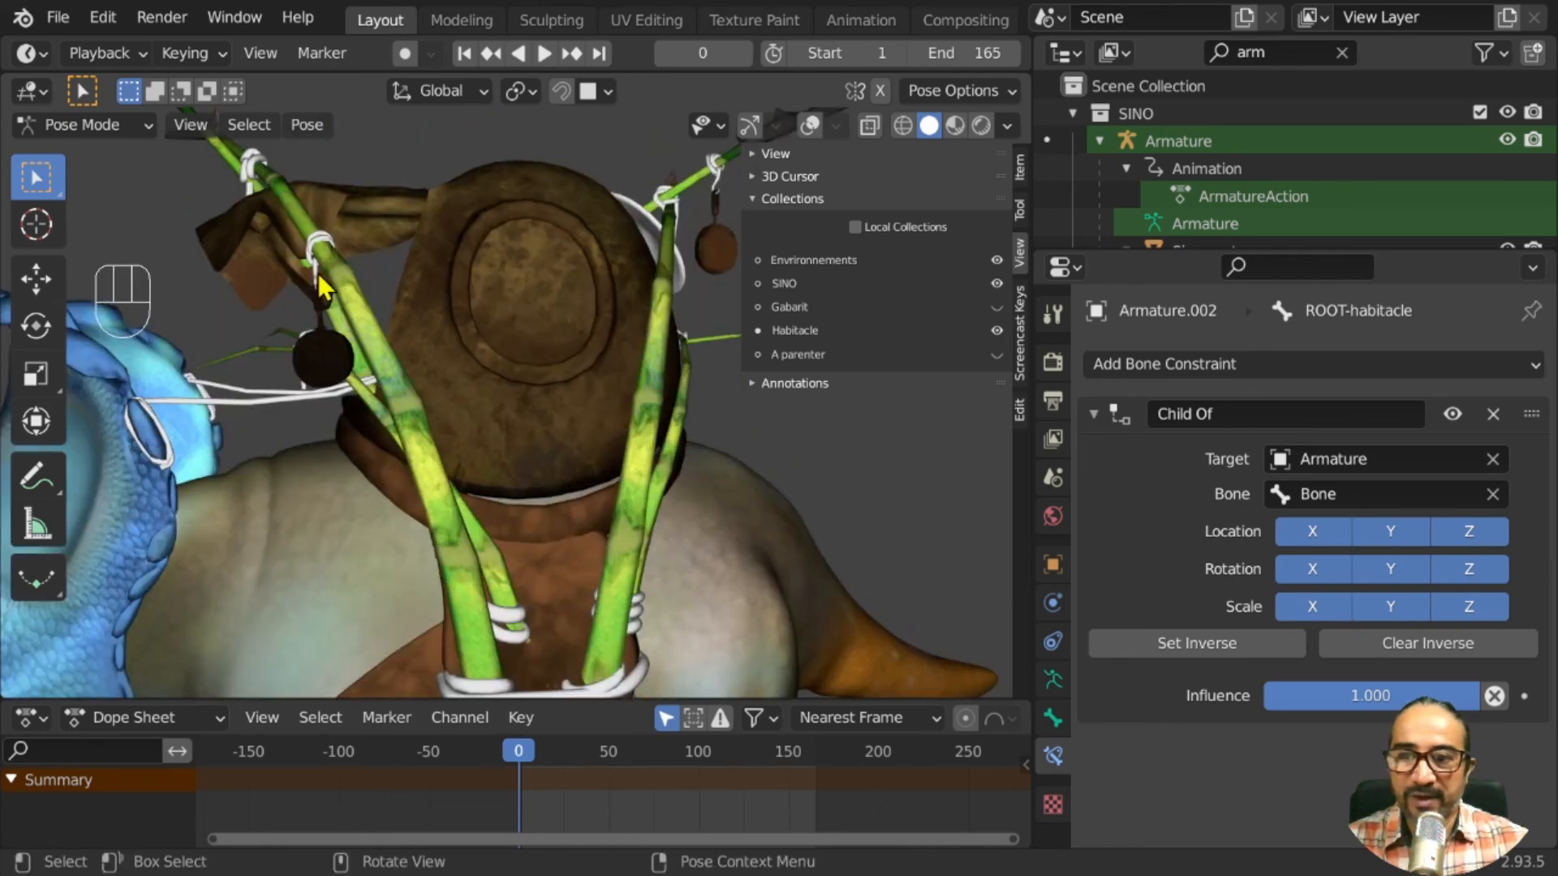
pyautogui.moveTo(303, 356); pyautogui.dragTo(365, 340, button='middle')
pyautogui.scroll(-3, 365, 341)
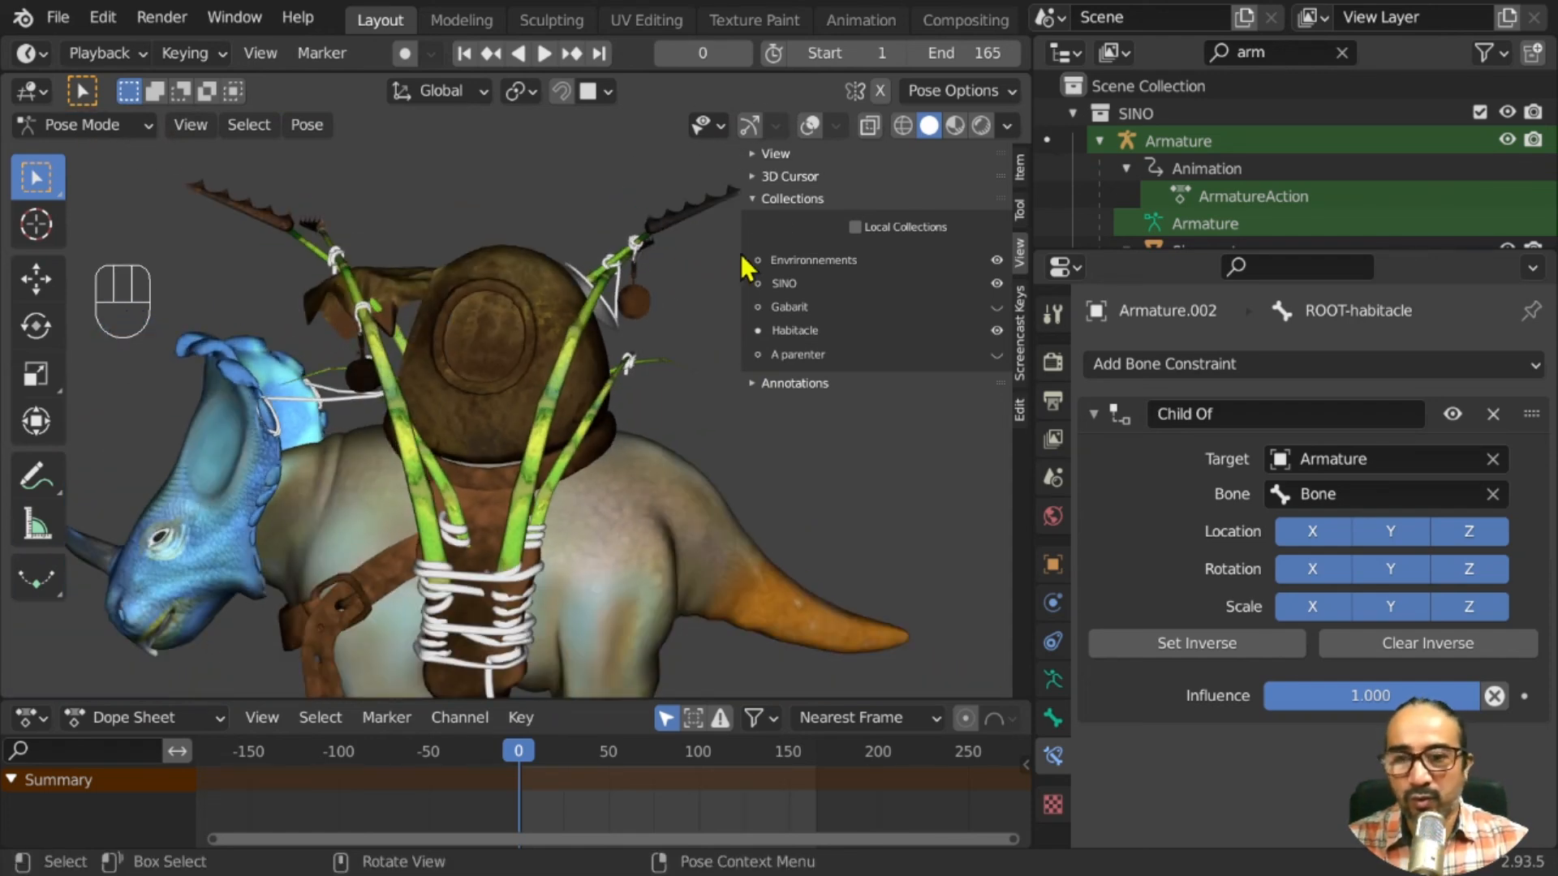
# Show the overlays and try moving Bone.030 near the tip of the bamboo pole
pyautogui.click(809, 125)
pyautogui.click(672, 354)
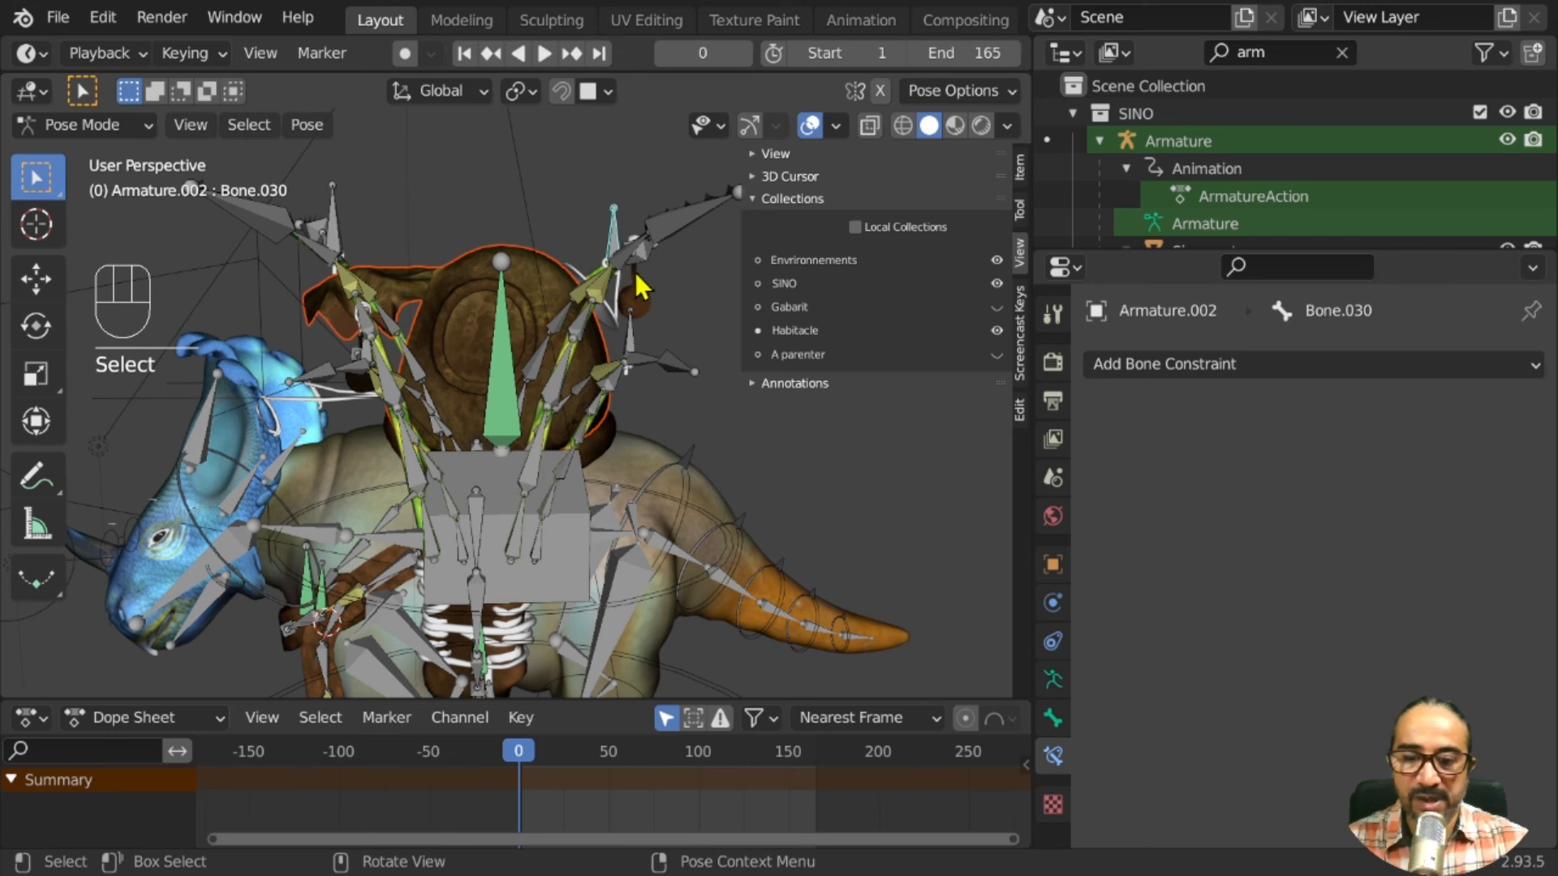
pyautogui.press('g')
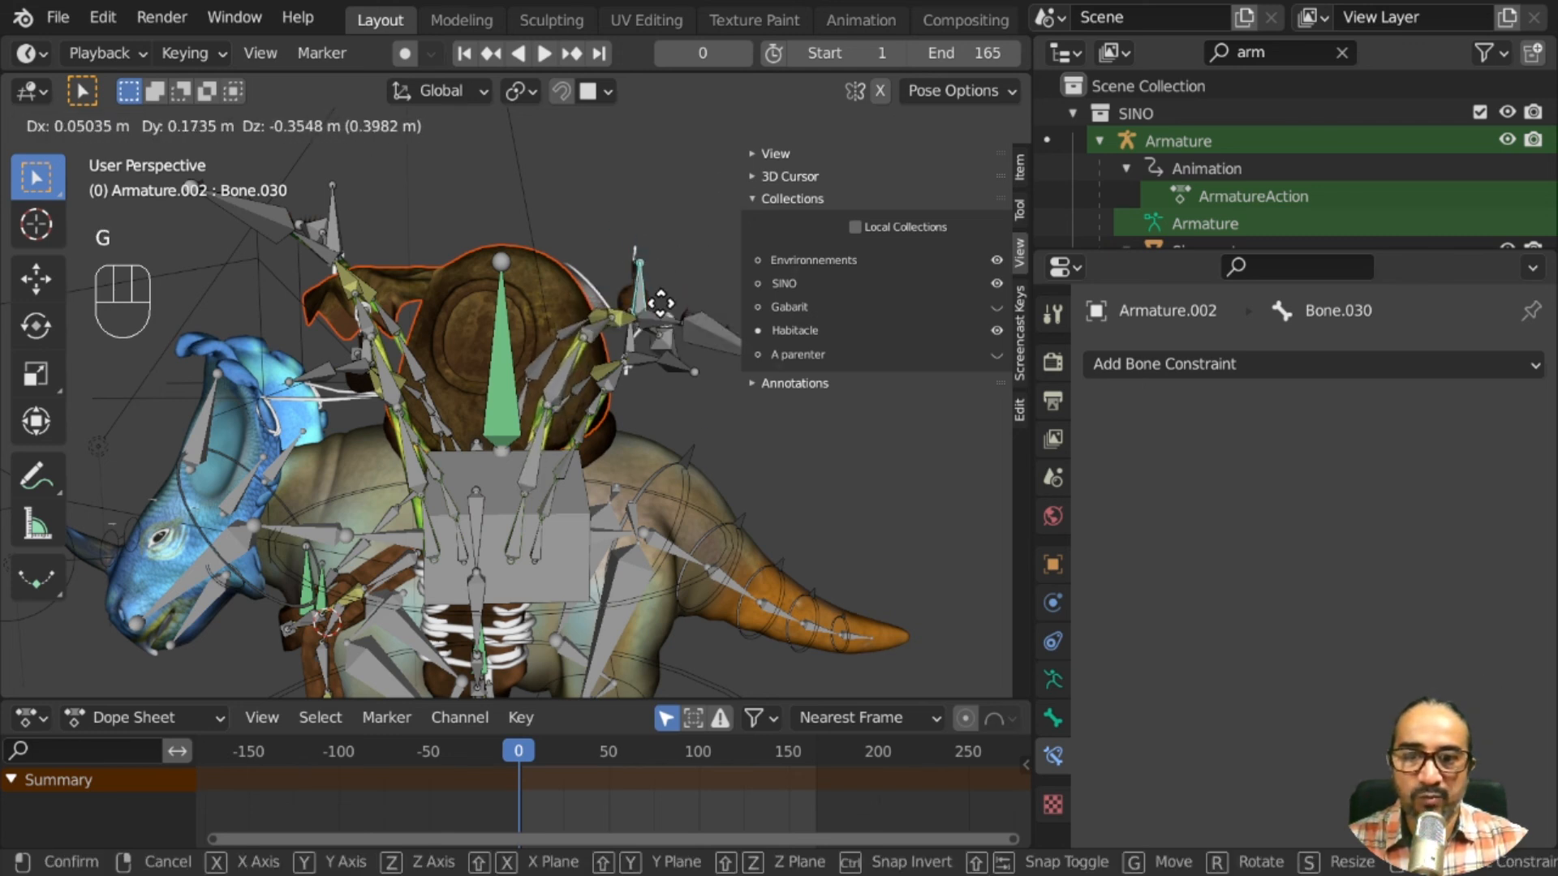
pyautogui.rightClick(661, 302)
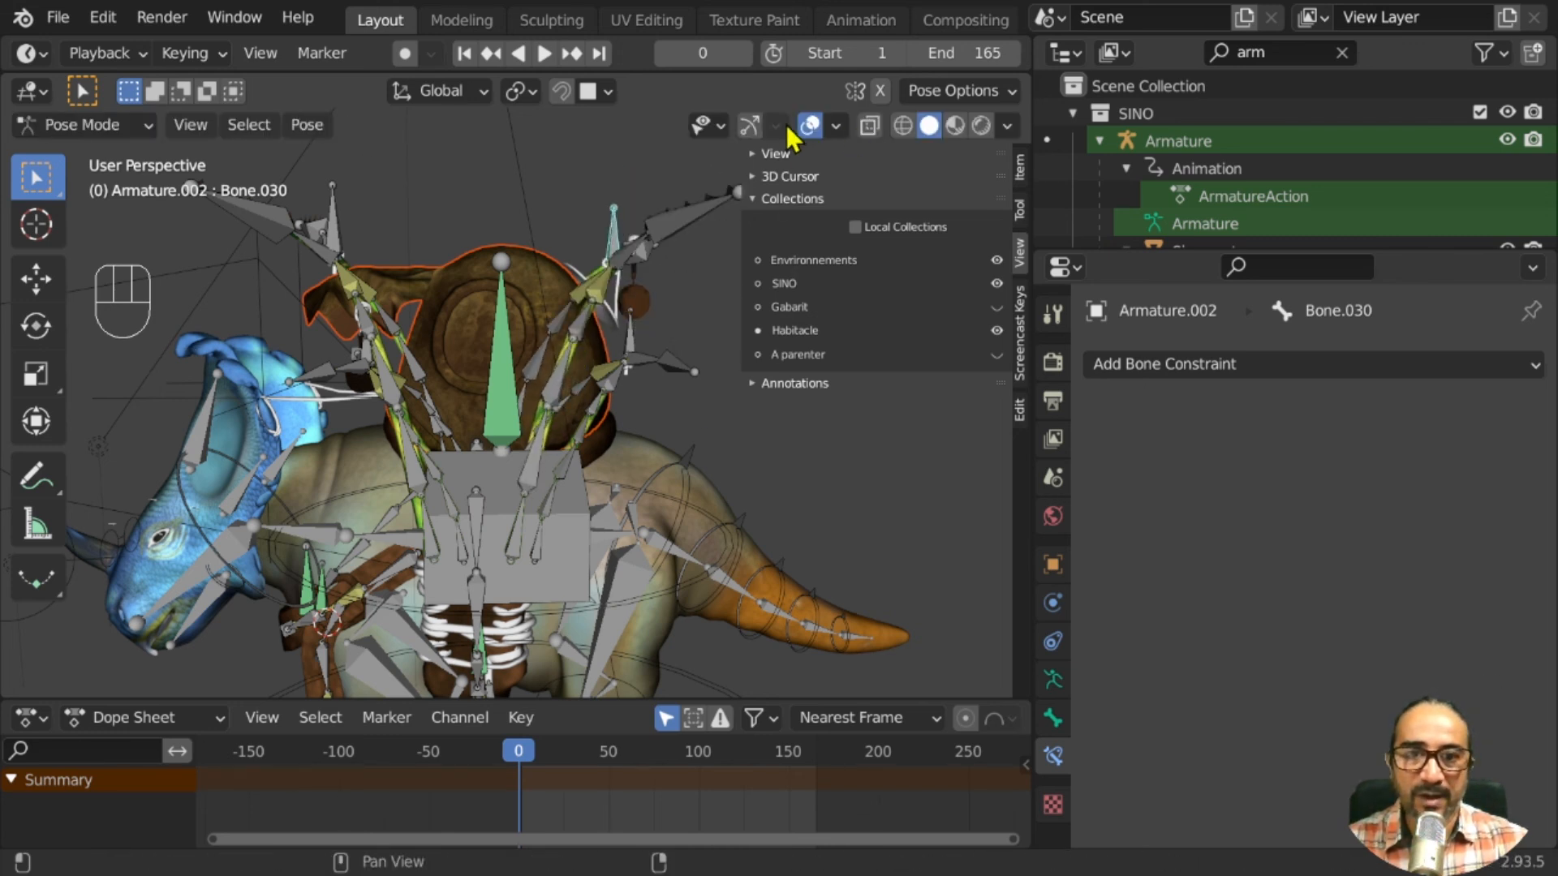
# Hide the overlays and view the whole dinosaur with its harness and cabin
pyautogui.click(809, 125)
pyautogui.moveTo(730, 211); pyautogui.dragTo(584, 438, button='middle')
pyautogui.keyDown('shift'); pyautogui.moveTo(565, 538); pyautogui.dragTo(539, 458, button='middle'); pyautogui.keyUp('shift')
pyautogui.scroll(2, 508, 456)
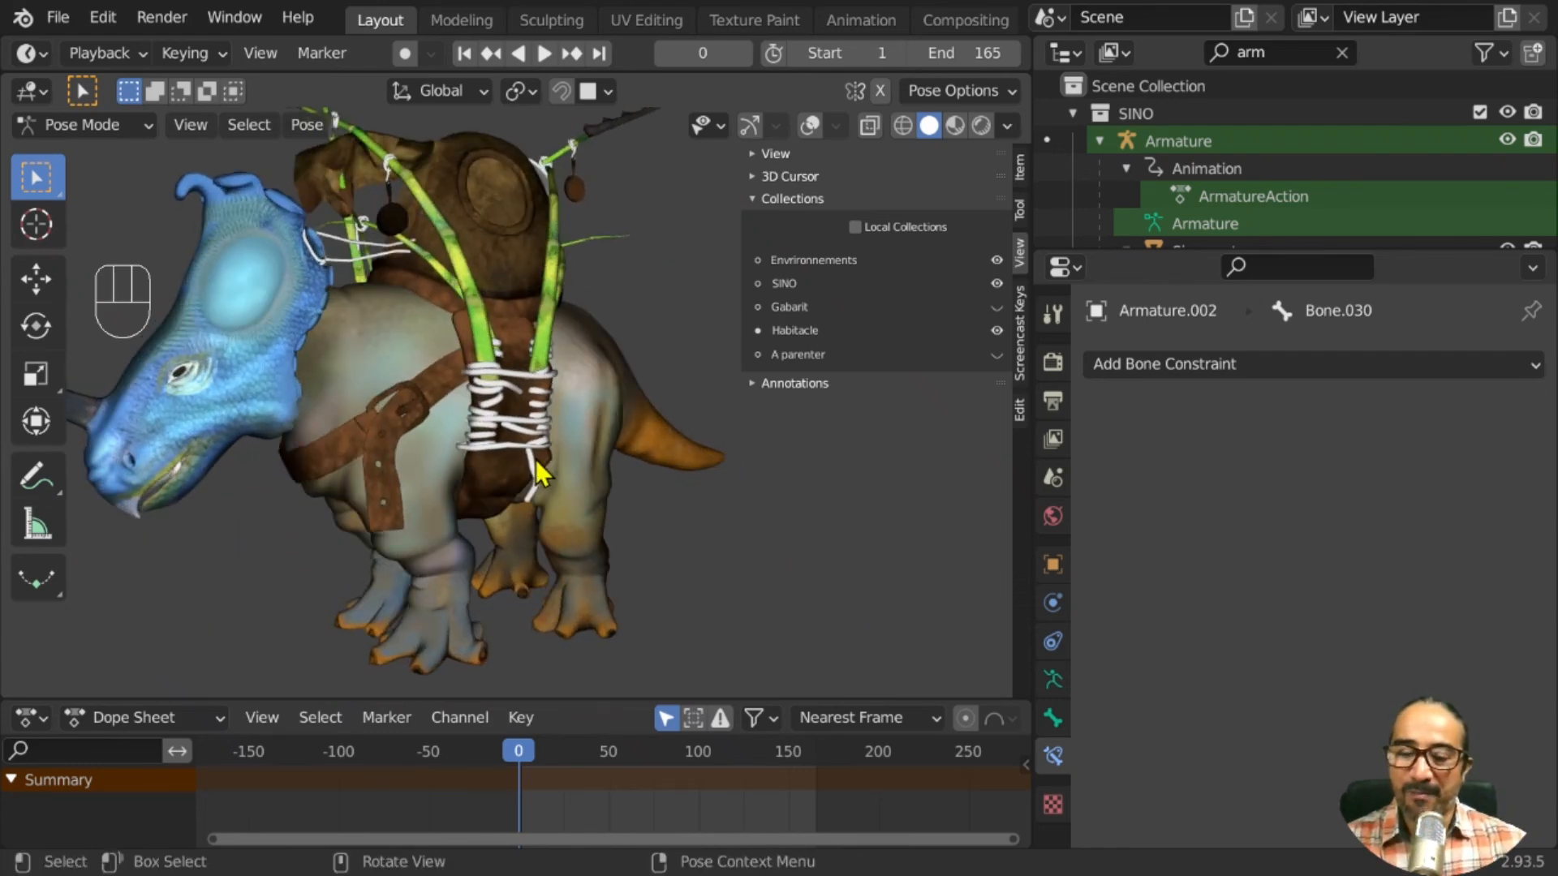
pyautogui.scroll(-1, 551, 457)
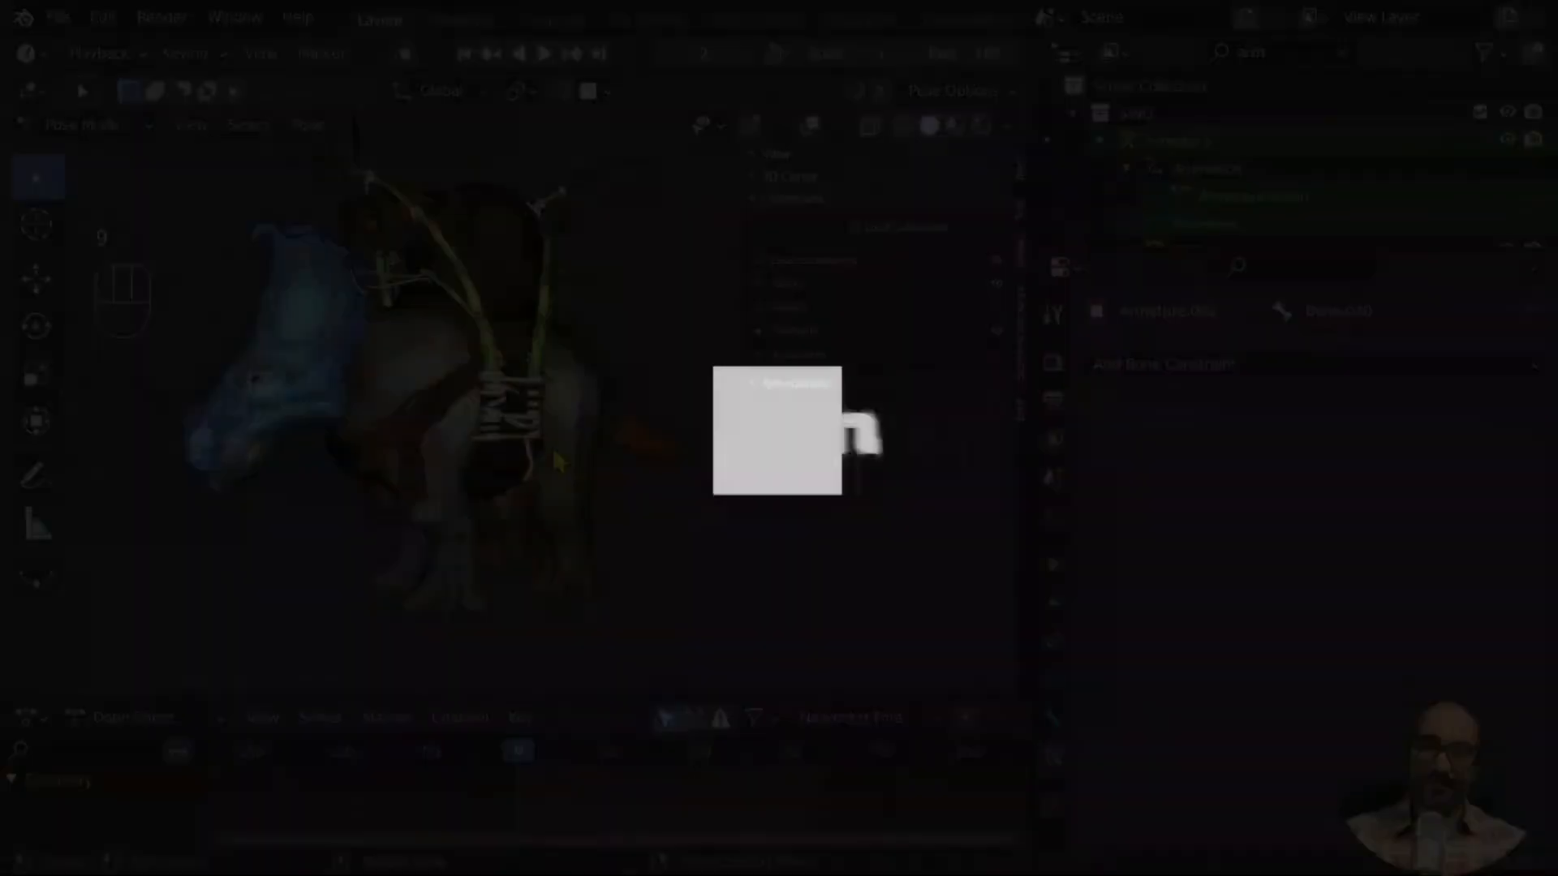